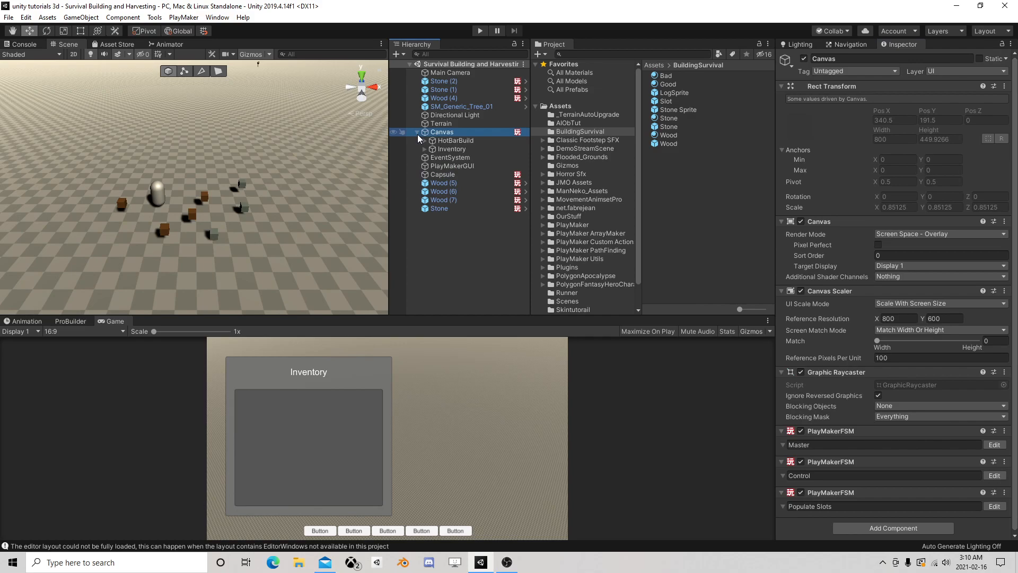
Step: Toggle the Inventory panel's active state off and on to preview hiding and showing it
click(464, 150)
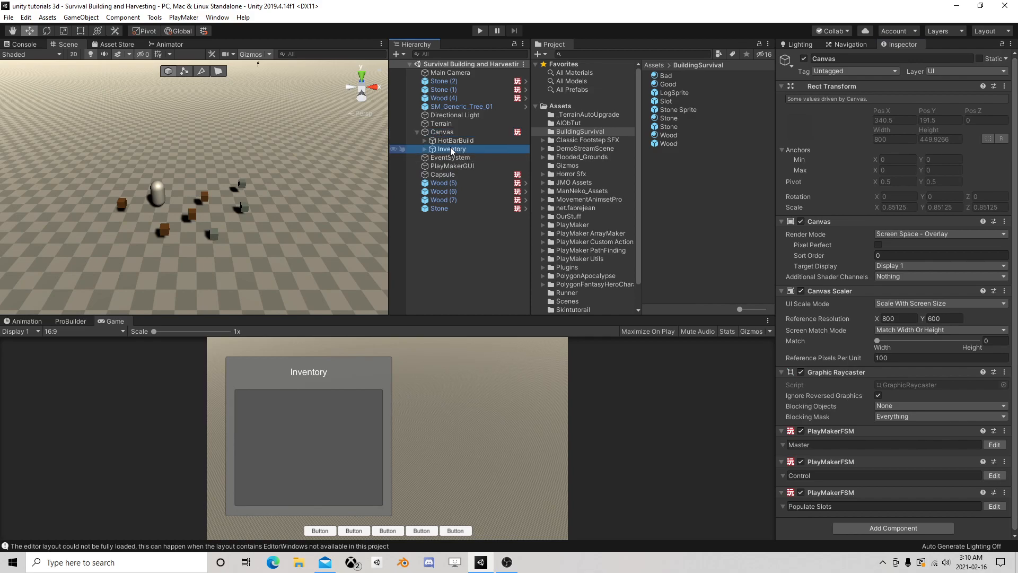
click(804, 59)
click(804, 59)
click(805, 59)
click(804, 59)
click(805, 59)
click(804, 59)
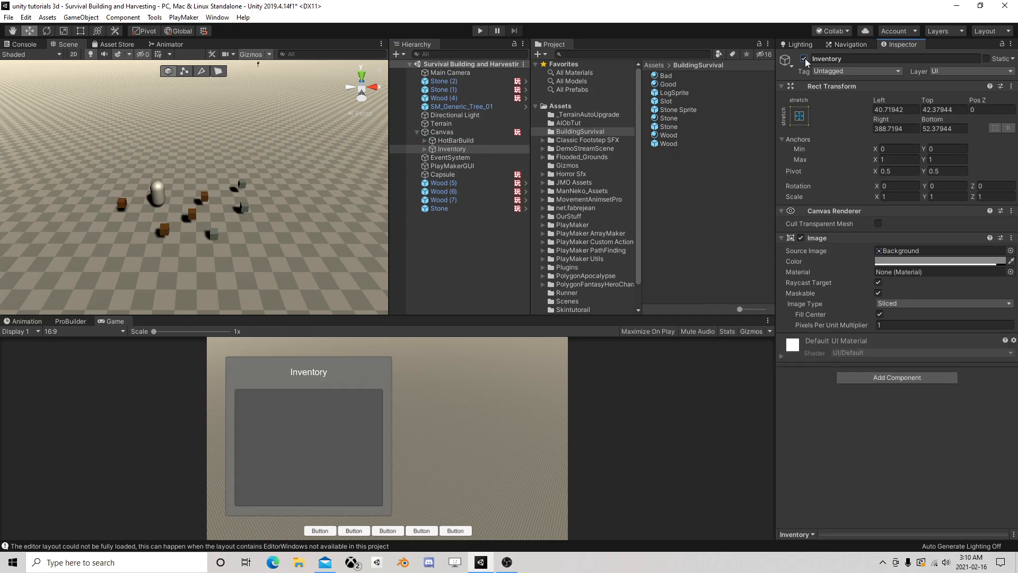
Step: Duplicate the Inventory panel under Canvas and rename the copy Crafting
click(459, 134)
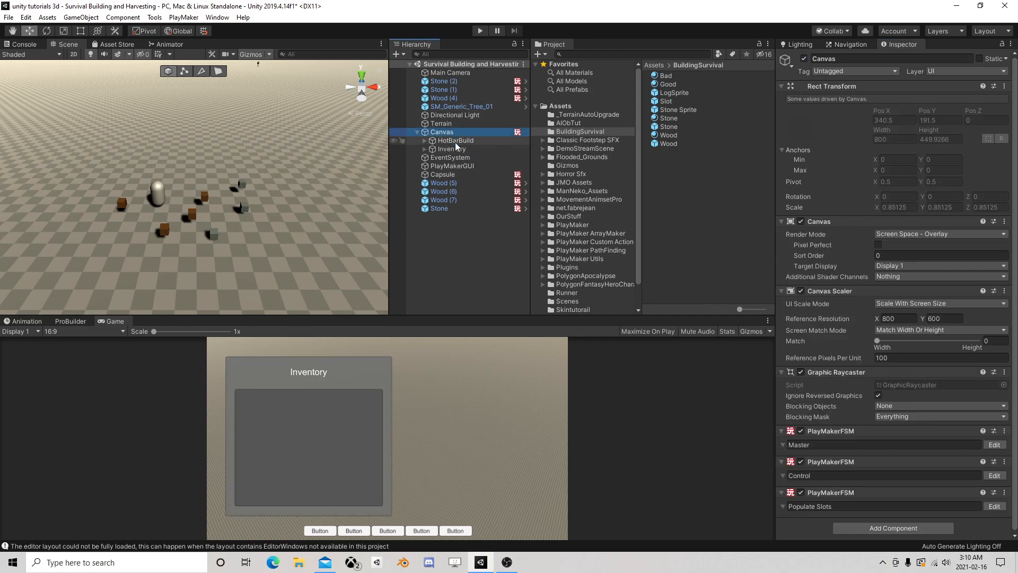
click(455, 150)
key(ctrl+d)
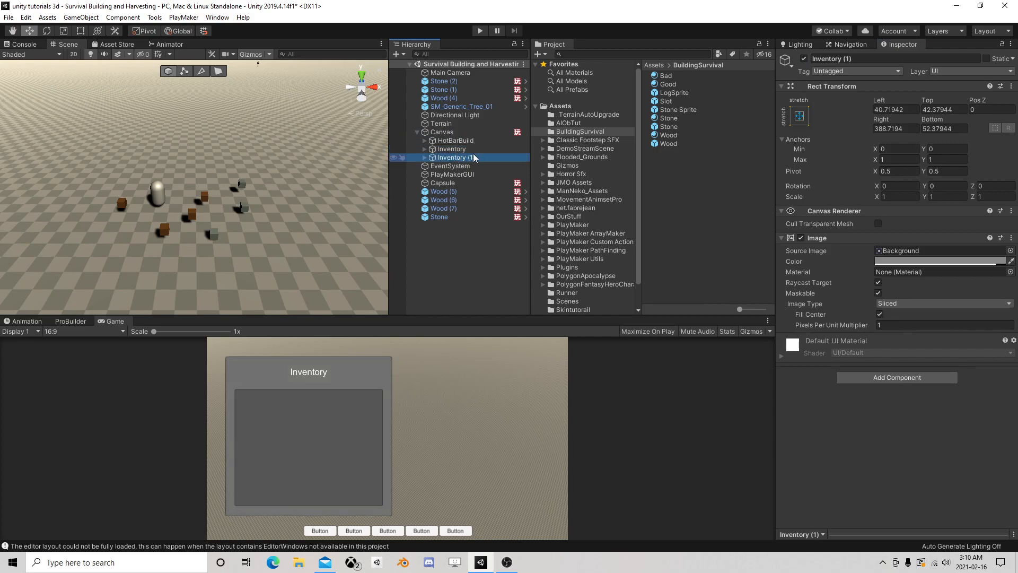
click(451, 158)
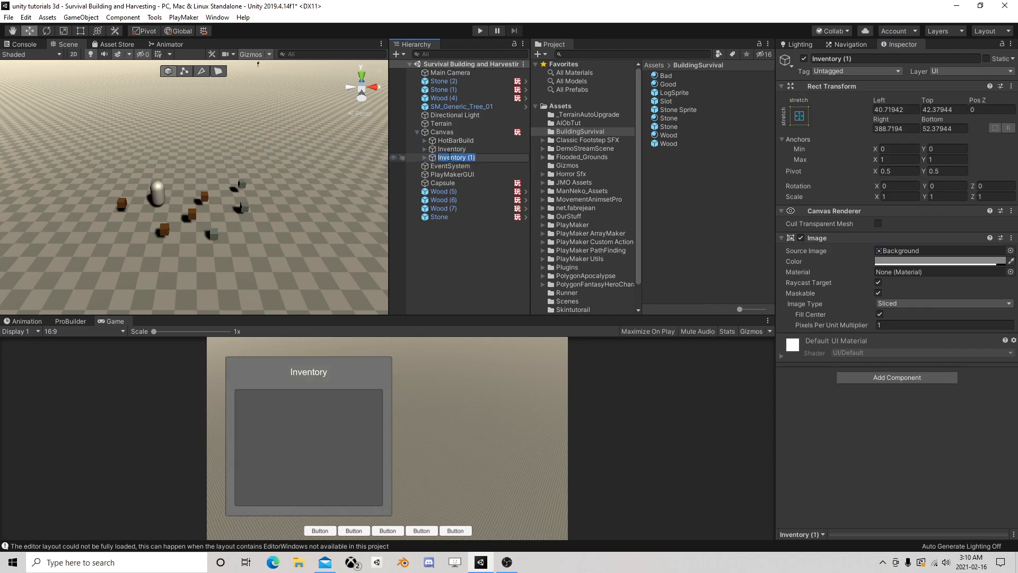
text(Cra)
key(Return)
Step: Change the Title text inside the Crafting panel to "Crafting"
click(425, 157)
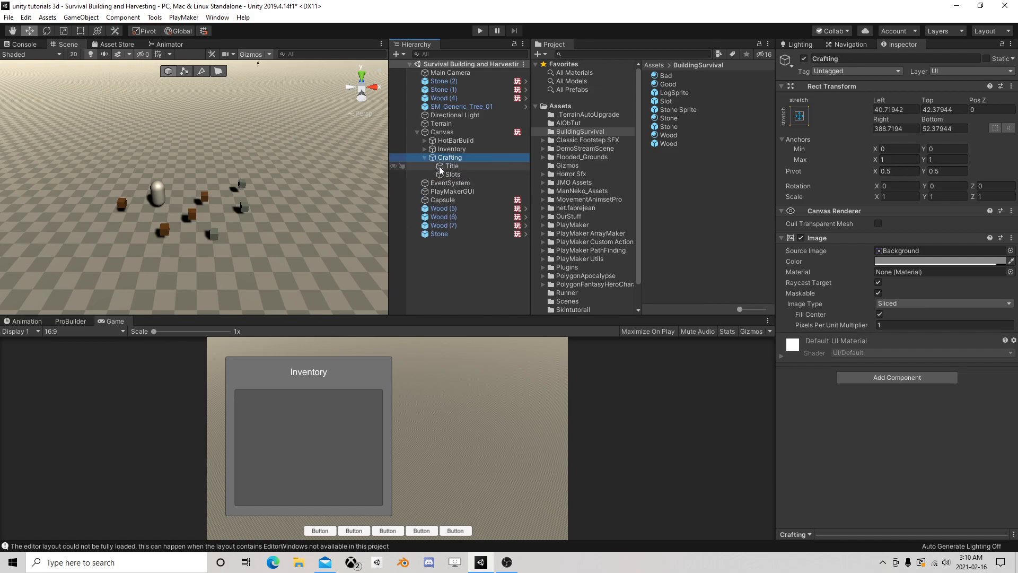
click(452, 166)
click(826, 261)
text(Crafting)
key(Return)
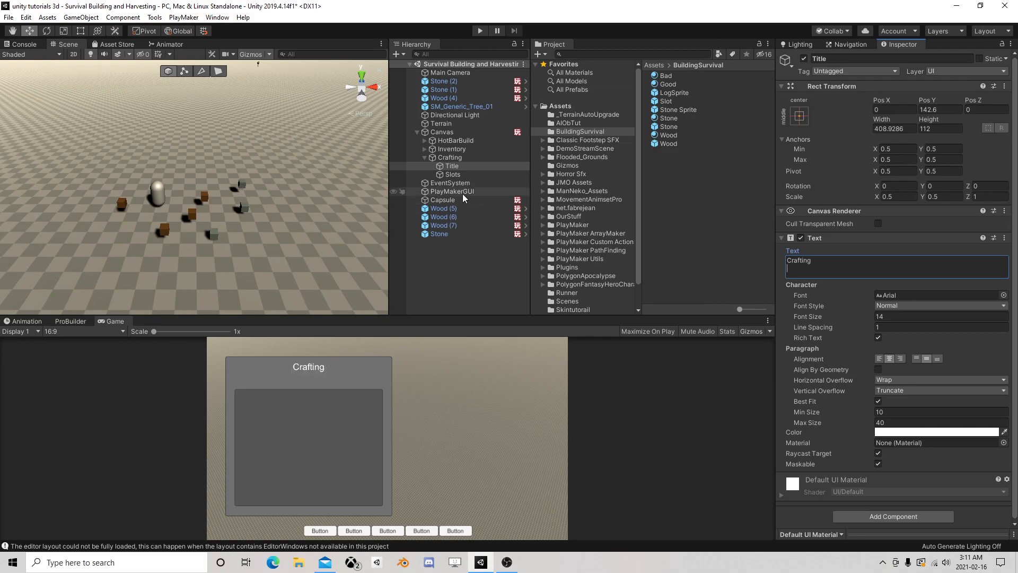
click(425, 158)
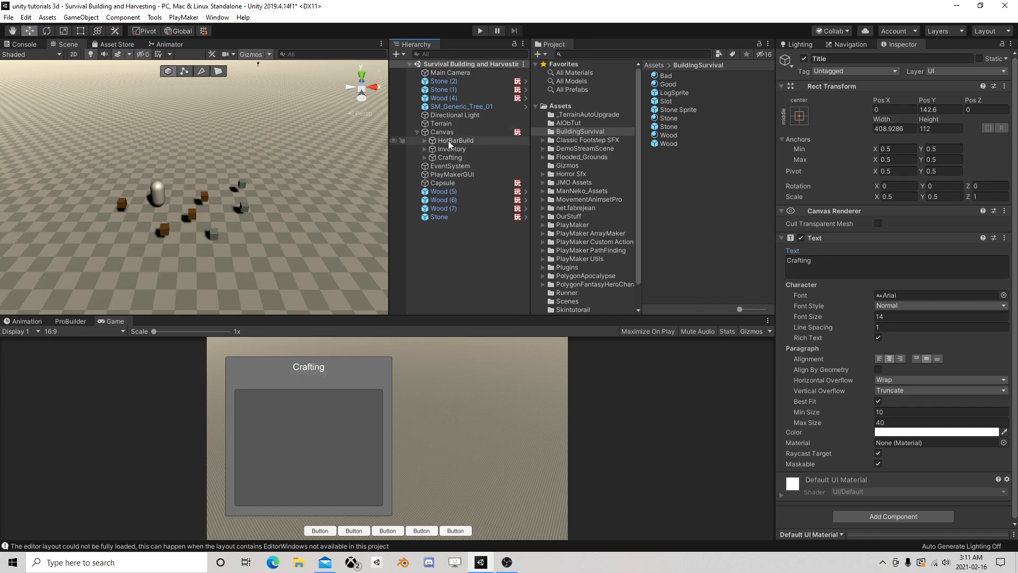
Step: Create an empty child object under Canvas and name it Tabs
click(425, 141)
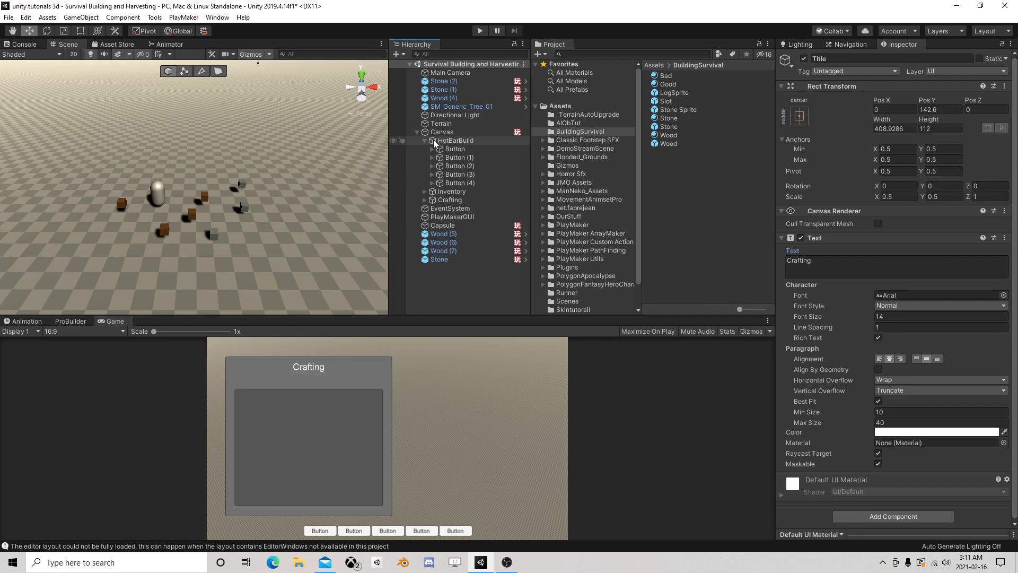
click(425, 141)
right_click(438, 132)
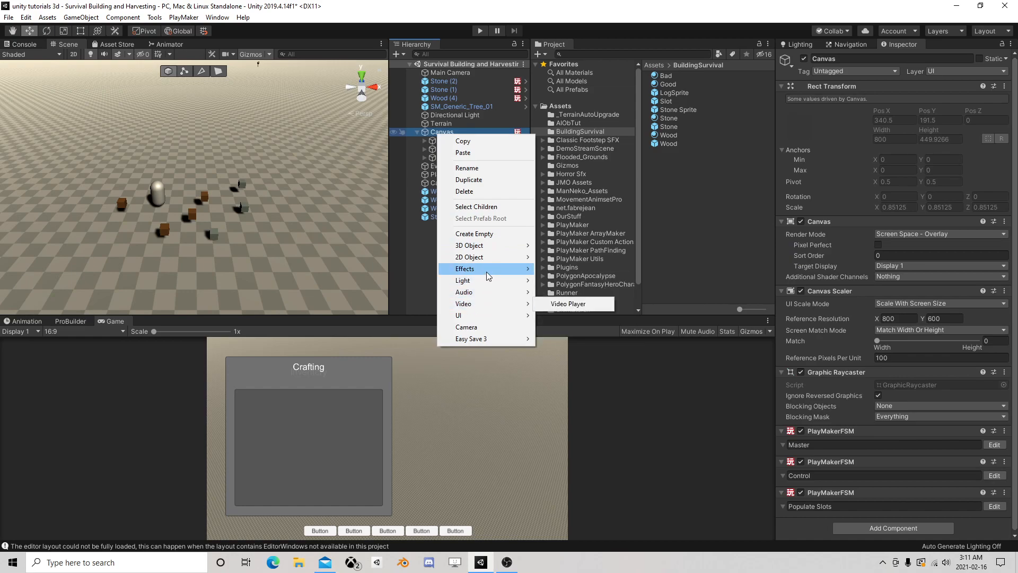
click(477, 234)
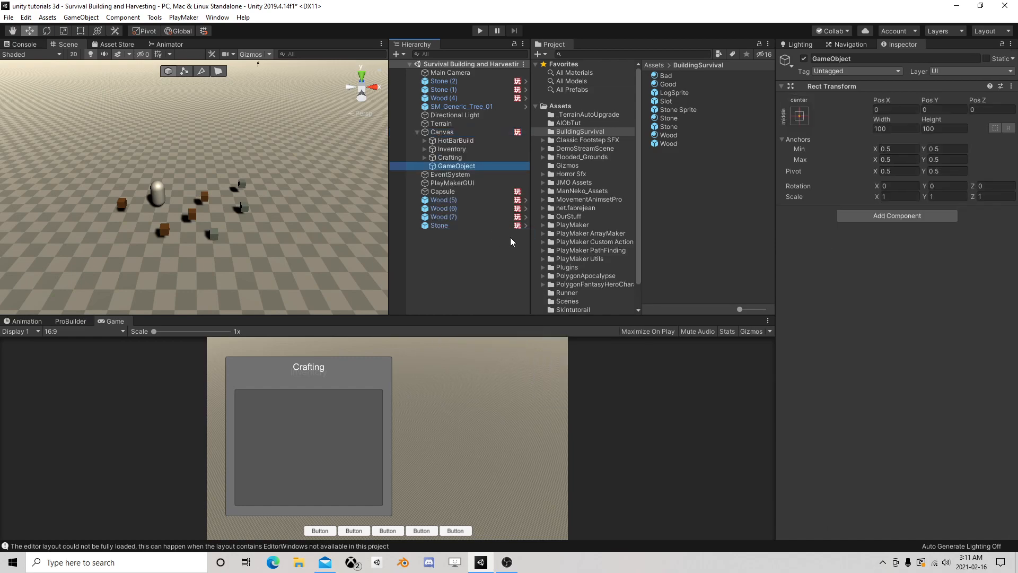
click(458, 166)
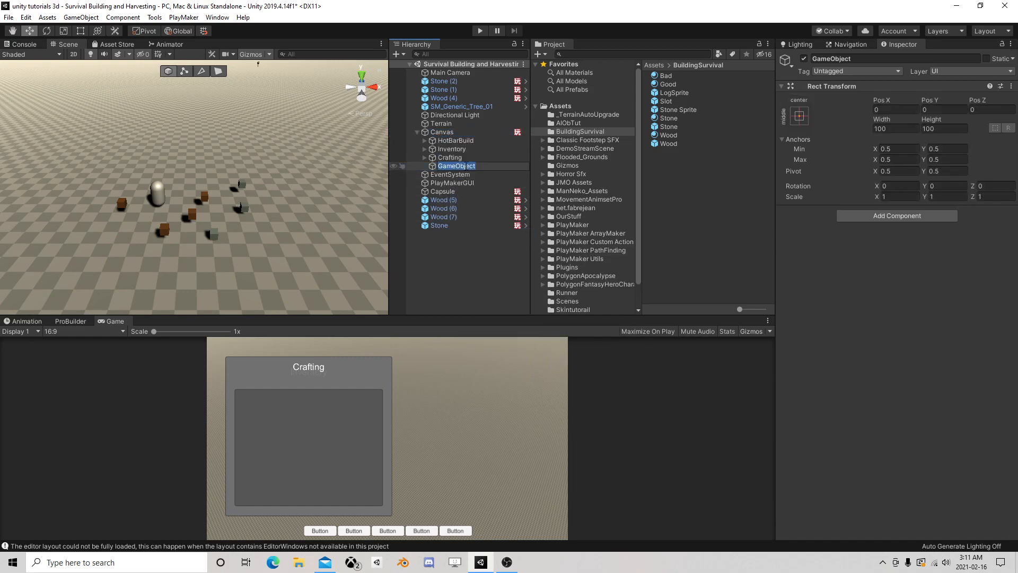
text(Tabs)
key(Return)
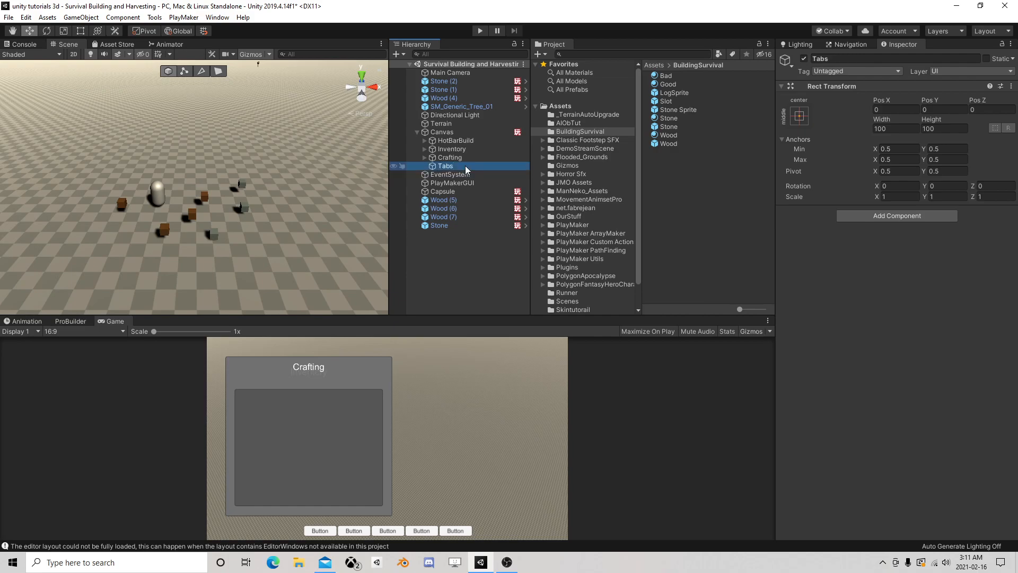
Step: Add a Grid Layout Group component to the Tabs object
click(859, 216)
text(grid)
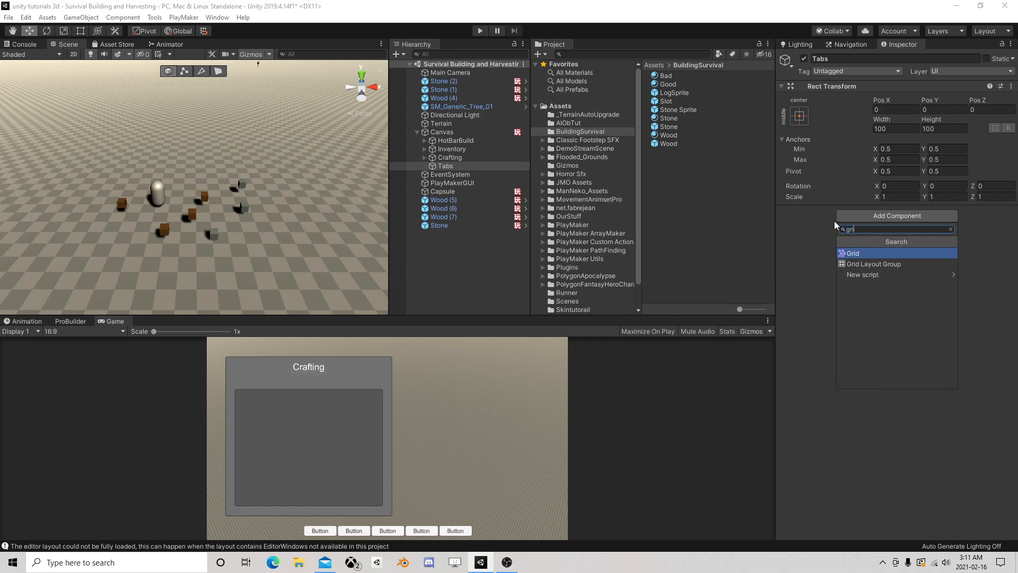
click(876, 263)
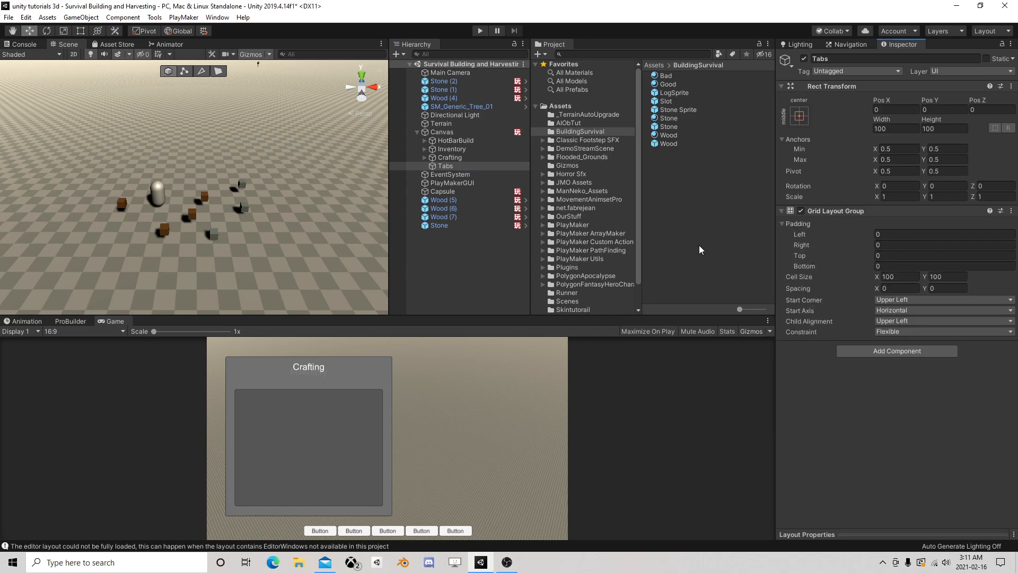
Step: Add two standard UI buttons as children of the Tabs object
right_click(446, 168)
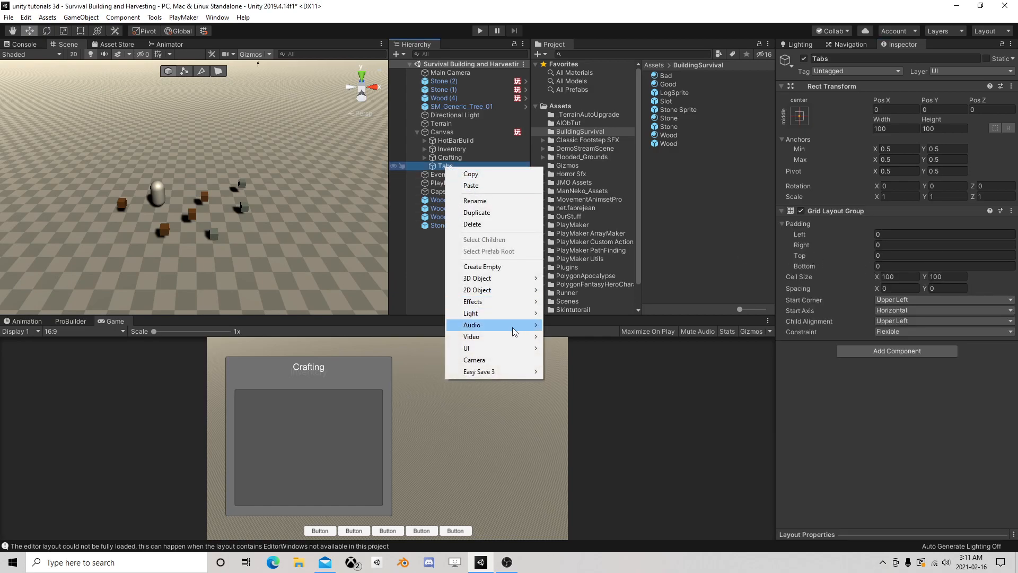
mouse_move(503, 349)
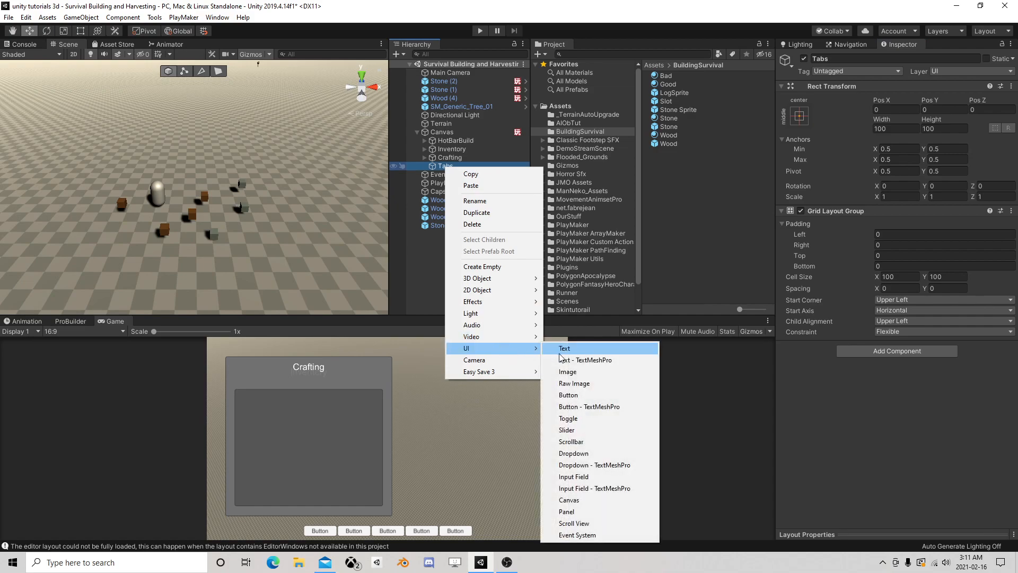
click(569, 396)
right_click(455, 168)
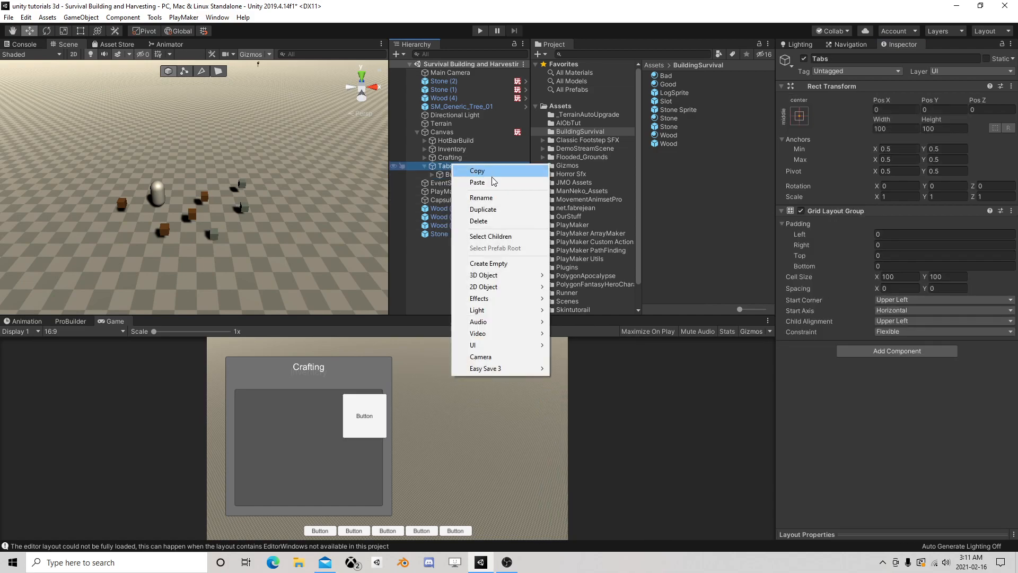
mouse_move(503, 350)
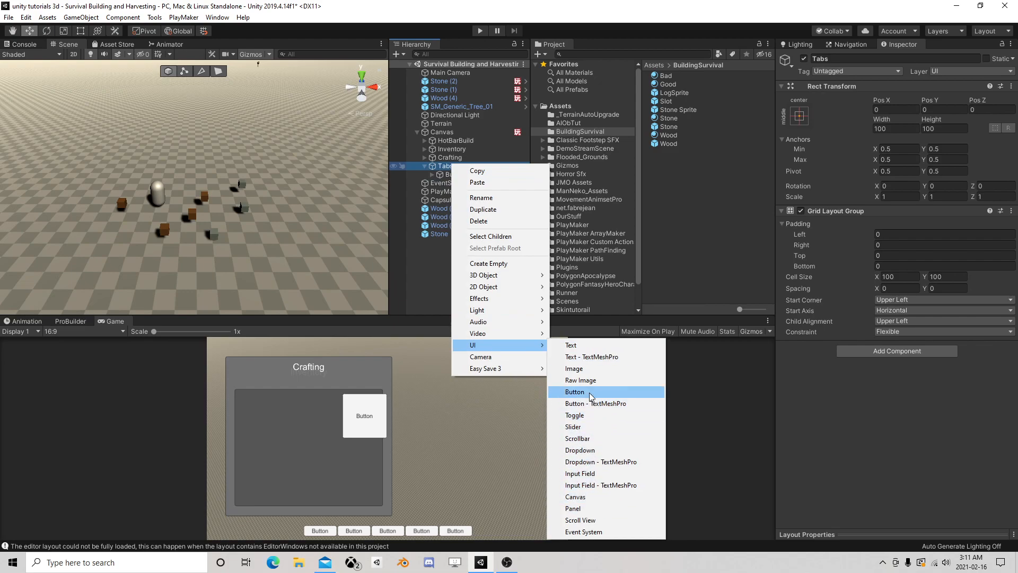
click(575, 391)
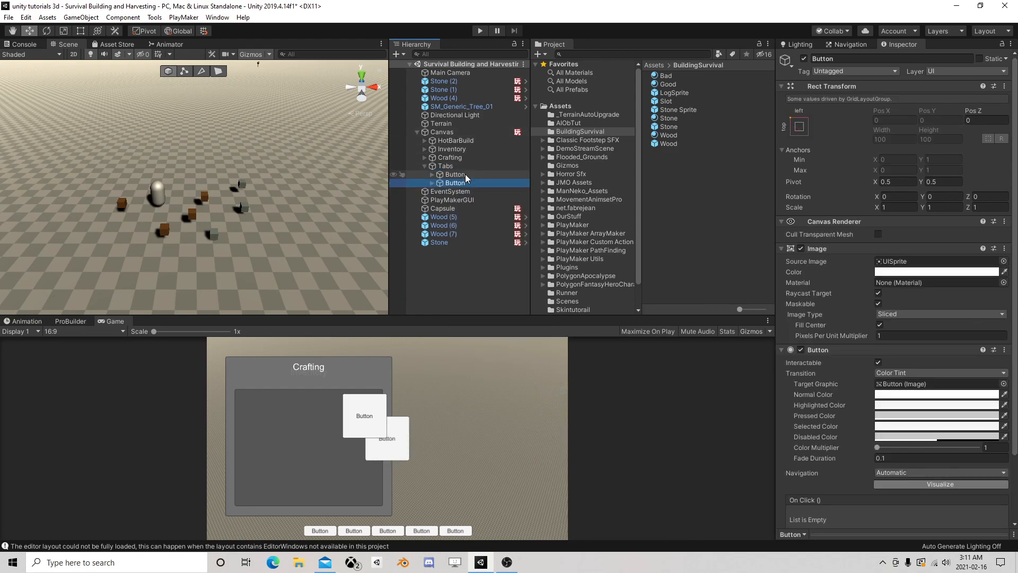
Step: Frame the Tabs object in the Scene view and move it to the Crafting panel's upper-left corner, about X -261, Y 211
click(522, 168)
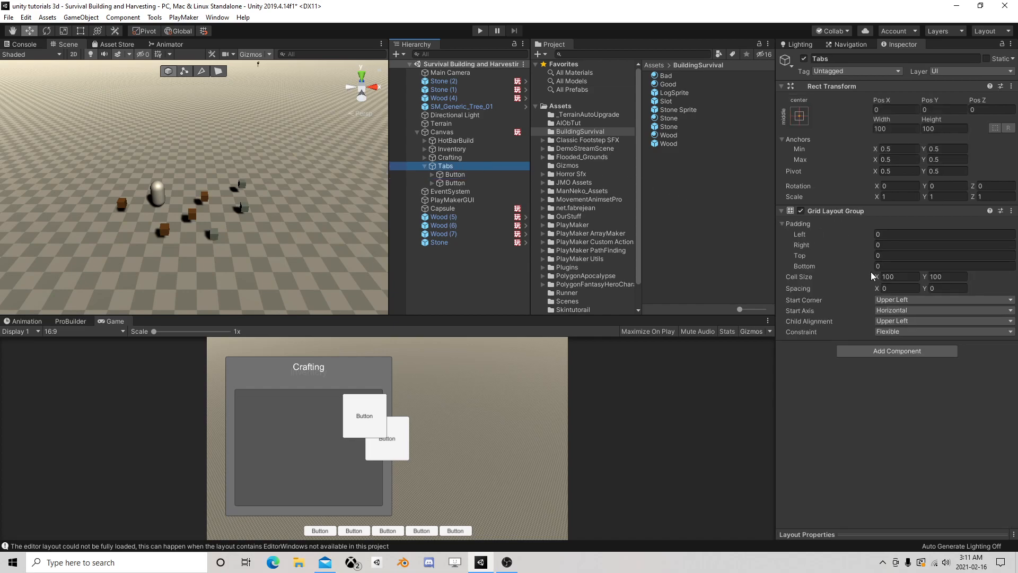
click(74, 54)
double_click(450, 167)
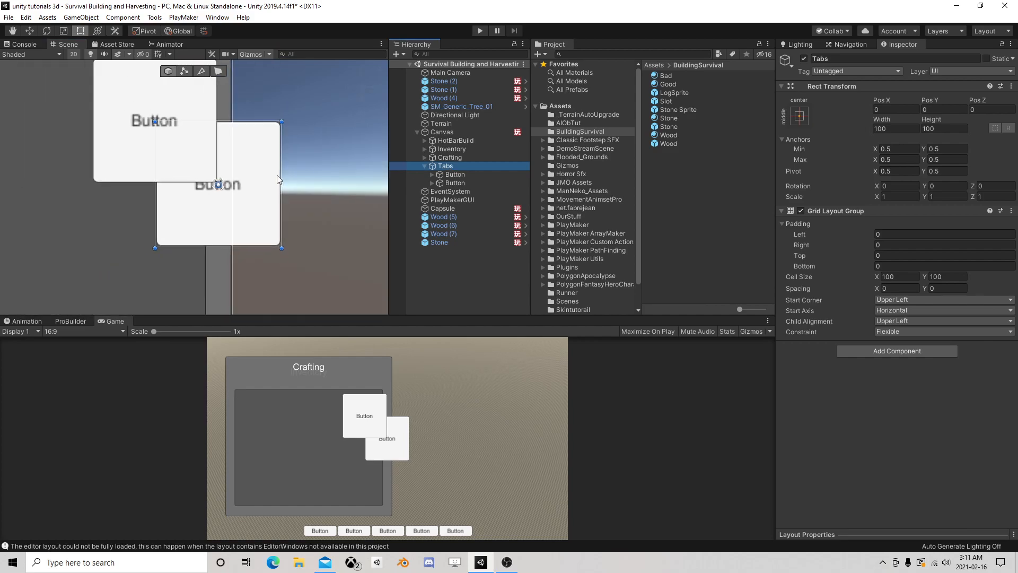
scroll(280, 165, down, 10)
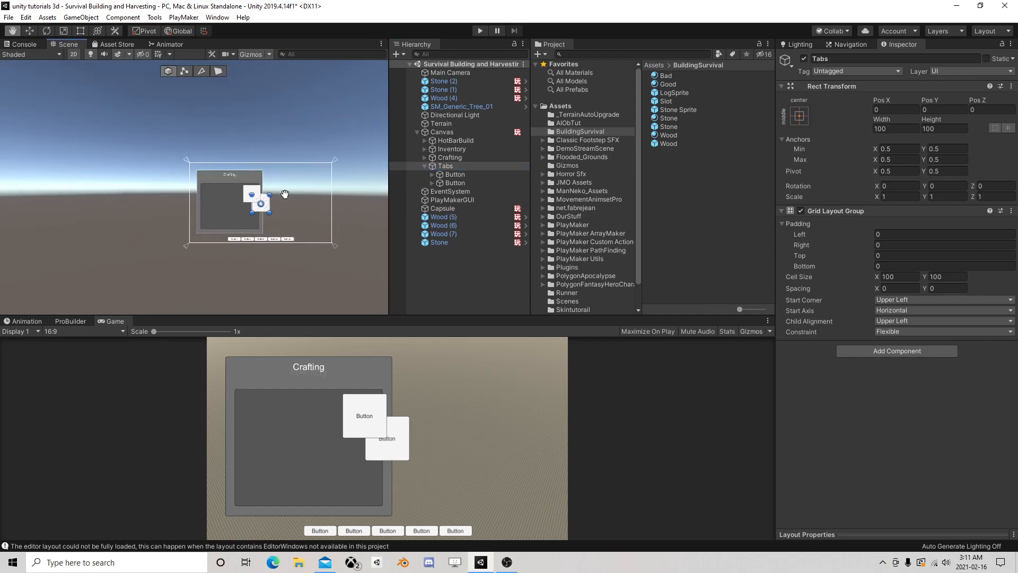
scroll(269, 180, up, 2)
click(29, 32)
drag(240, 190, 180, 142)
Step: Set the Tabs grid's cell size to X 75 and Y 50
click(914, 279)
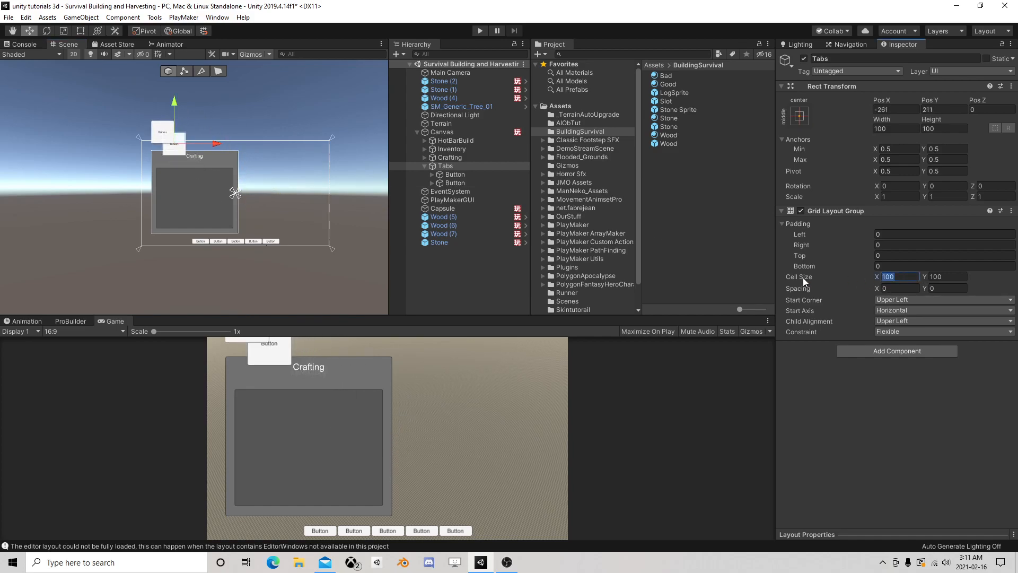
text(75)
click(938, 277)
text(50)
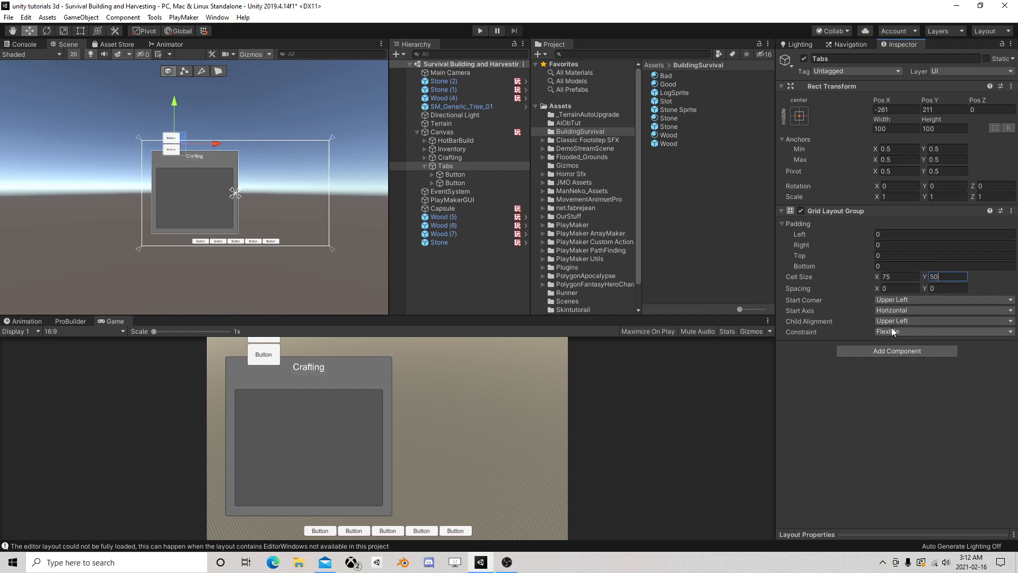
Step: Constrain the Tabs grid to a Fixed Row Count of 1
click(893, 331)
click(904, 369)
click(835, 344)
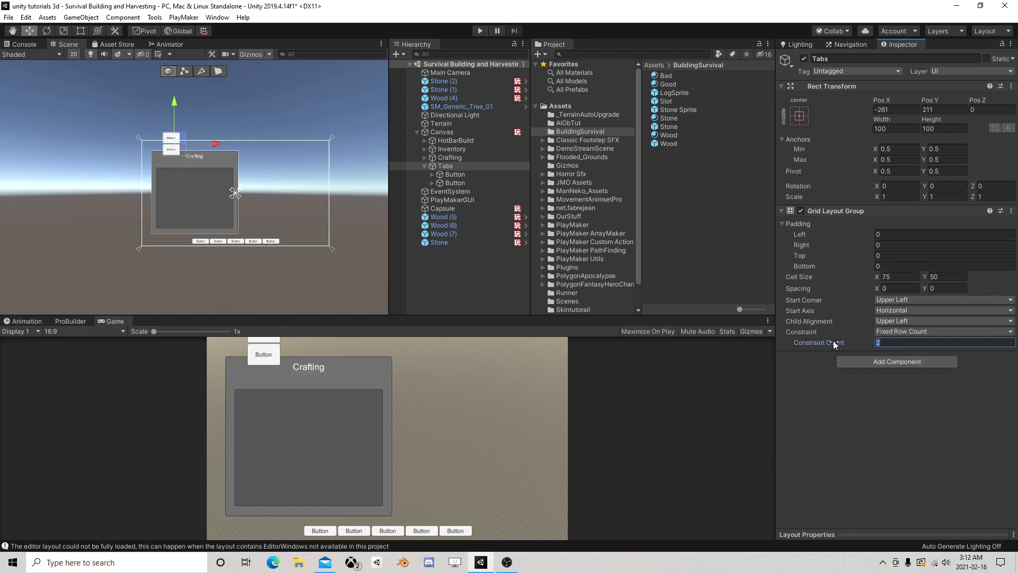
text(1)
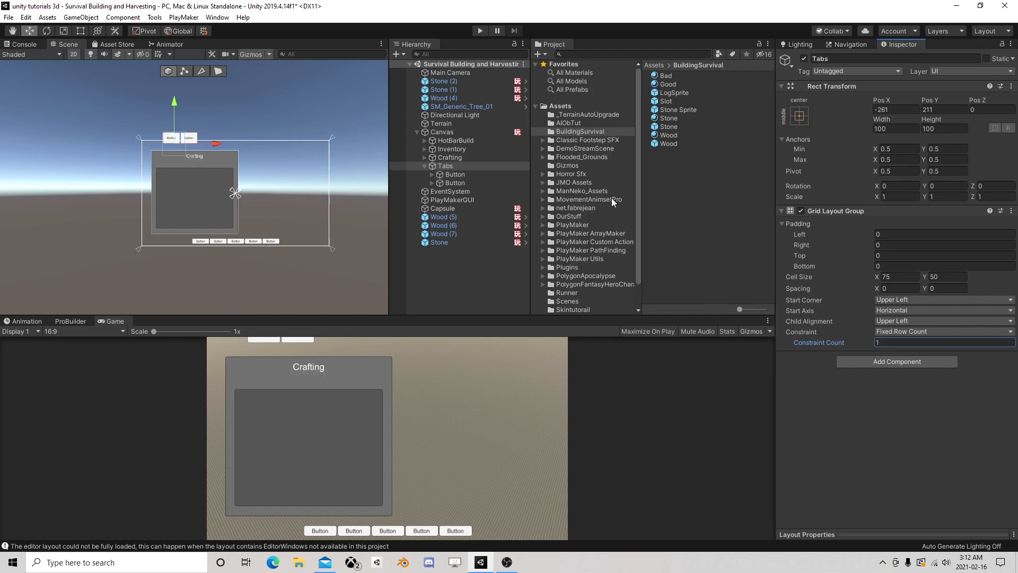
Step: Set the Tabs grid's top padding to 10 and move Tabs to about X -343, Y 184 at the canvas's upper-left corner
click(869, 256)
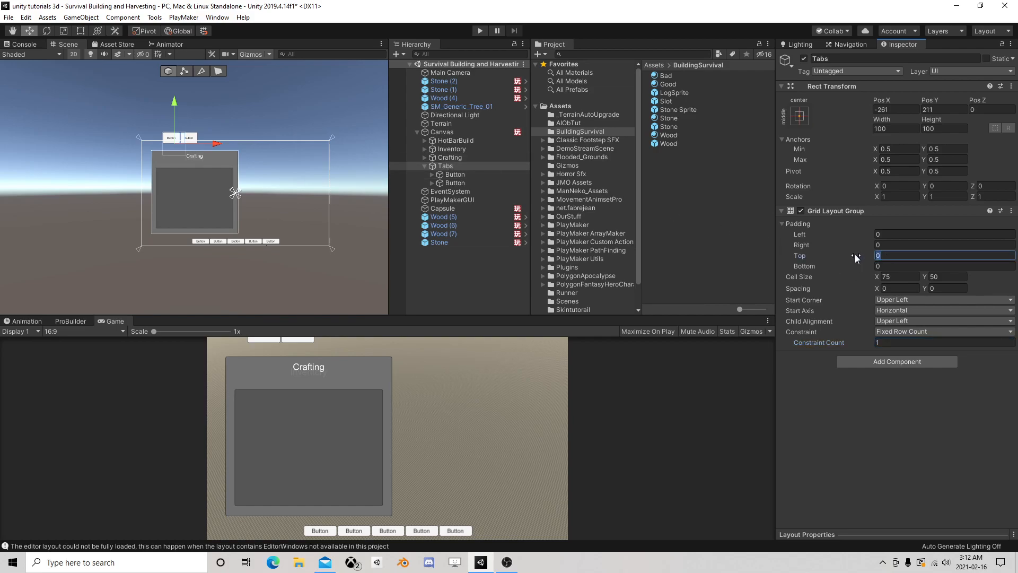
text(10)
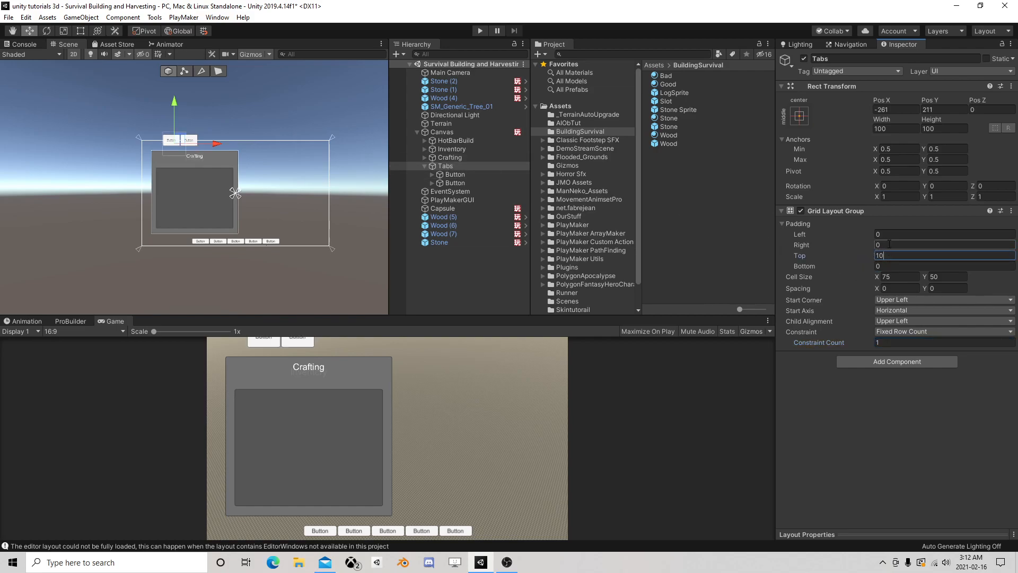
click(445, 165)
drag(175, 140, 157, 147)
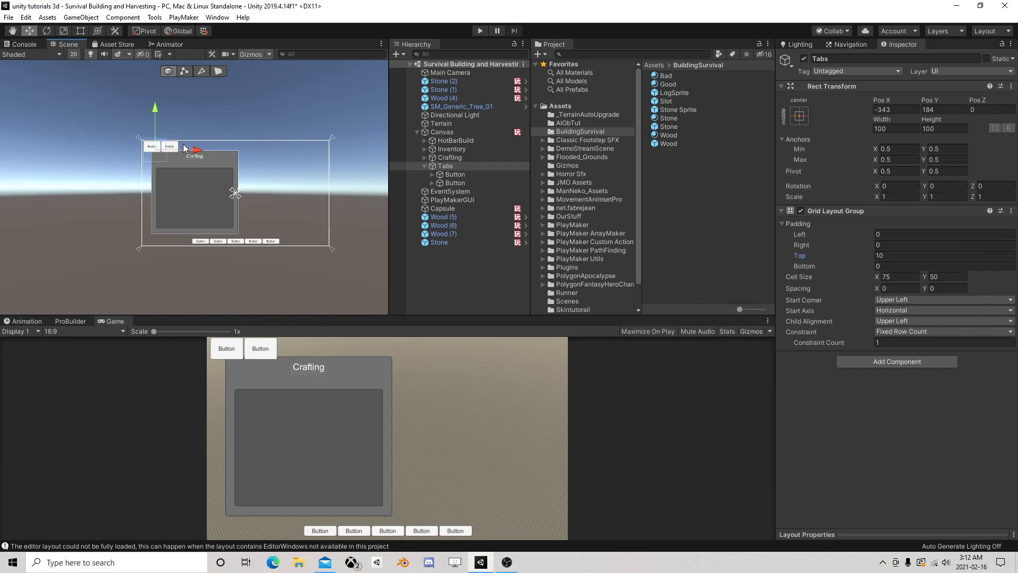
Step: Change the first tab button's label text to "Inventory"
click(432, 174)
click(459, 182)
click(829, 268)
text(Inventory)
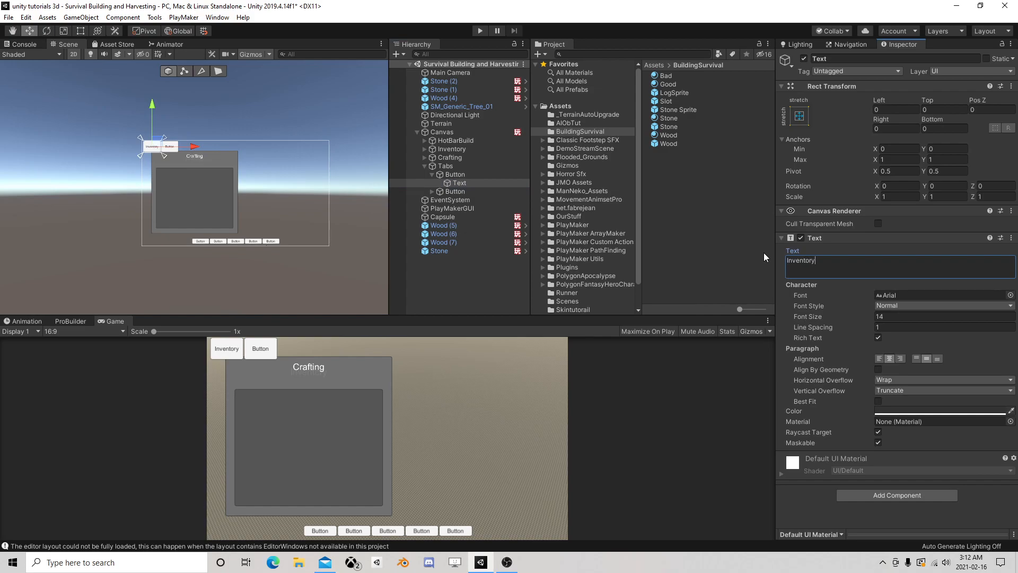
Step: Change the second tab button's label text to "Crafting" and collapse both buttons in the hierarchy
click(432, 191)
click(455, 199)
click(813, 263)
text(Crafting)
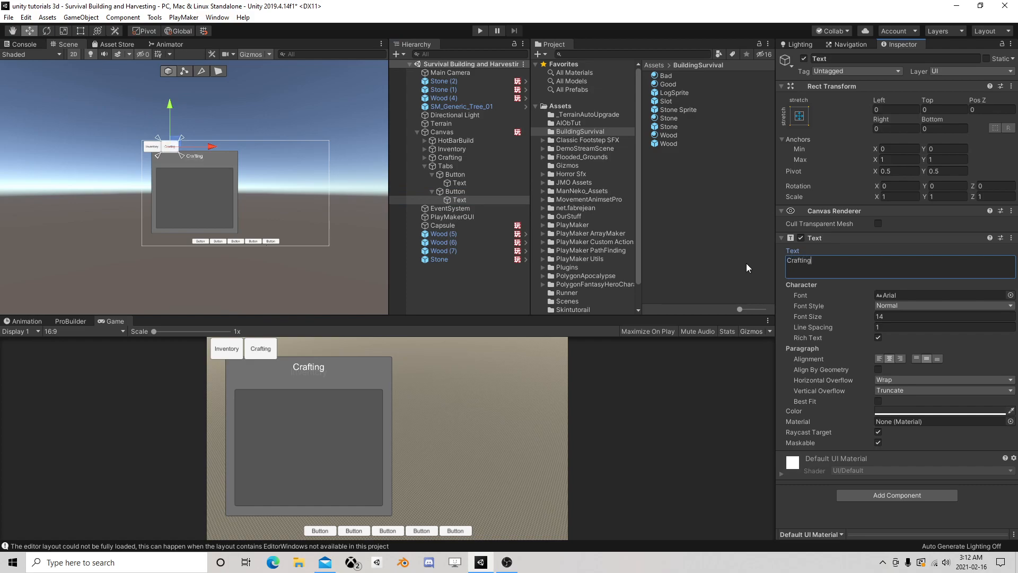
click(432, 191)
click(433, 174)
Step: Select the first tab button and turn off the button navigation visualization
click(447, 182)
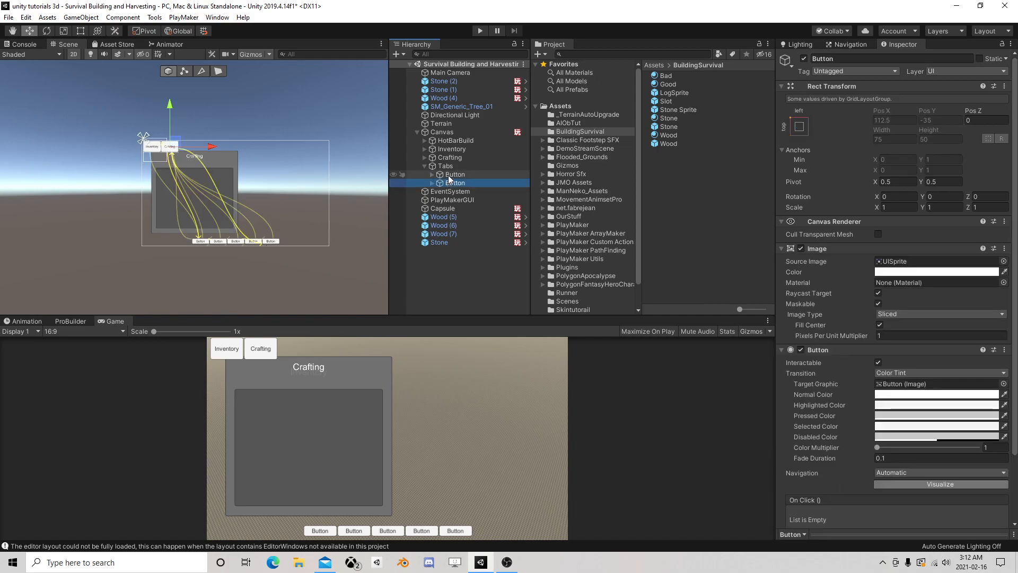
click(449, 175)
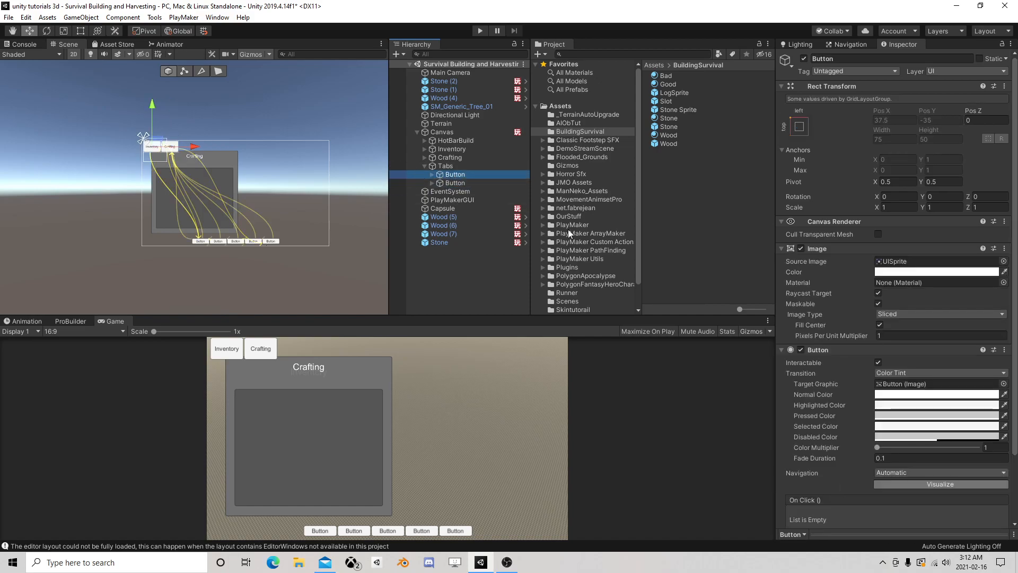
click(918, 483)
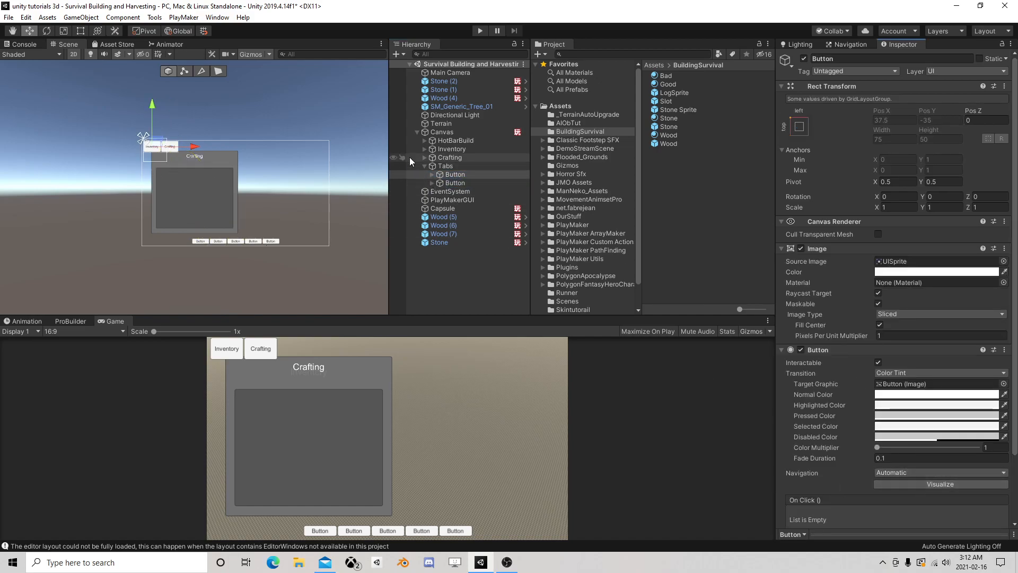
Step: Collapse Tabs in the hierarchy and open the Canvas's Control FSM at State 1's actions
click(425, 164)
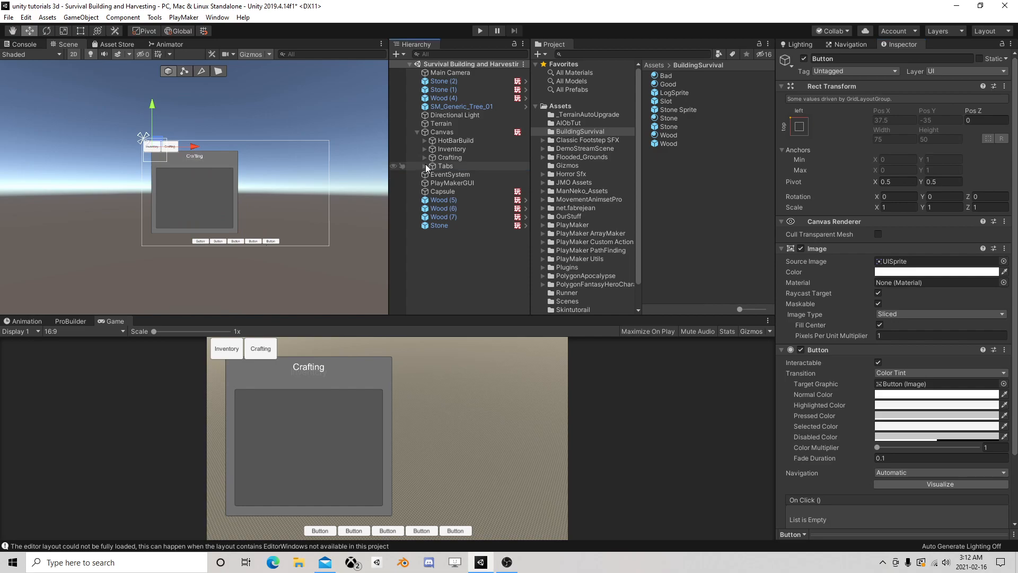
click(441, 130)
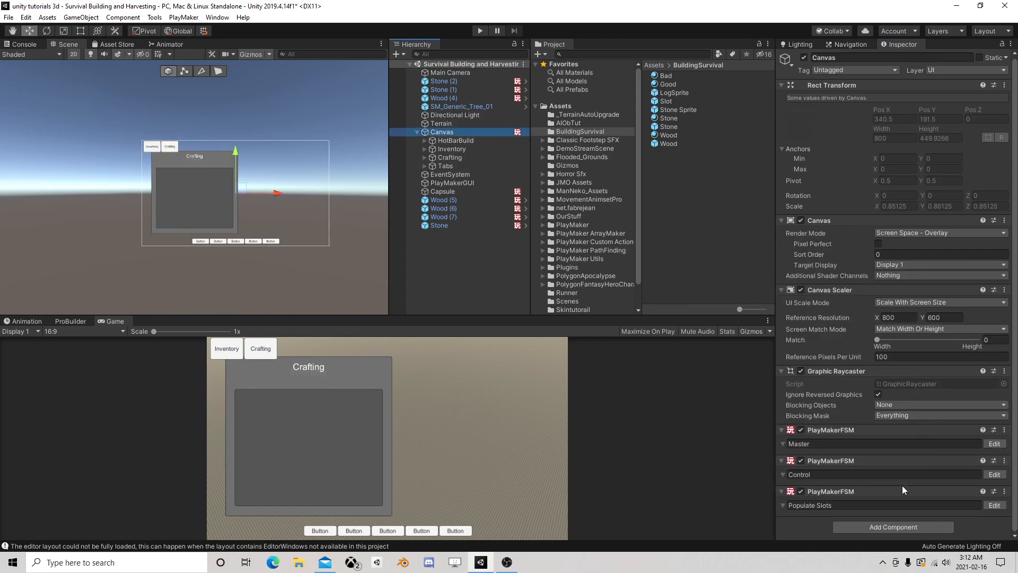
click(994, 475)
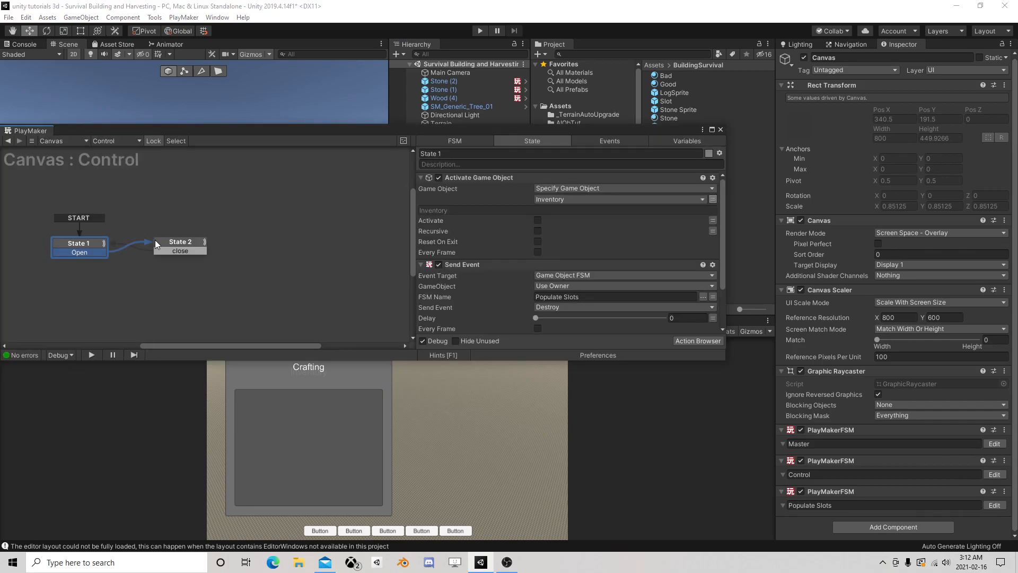
middle_drag(192, 229, 269, 195)
click(166, 210)
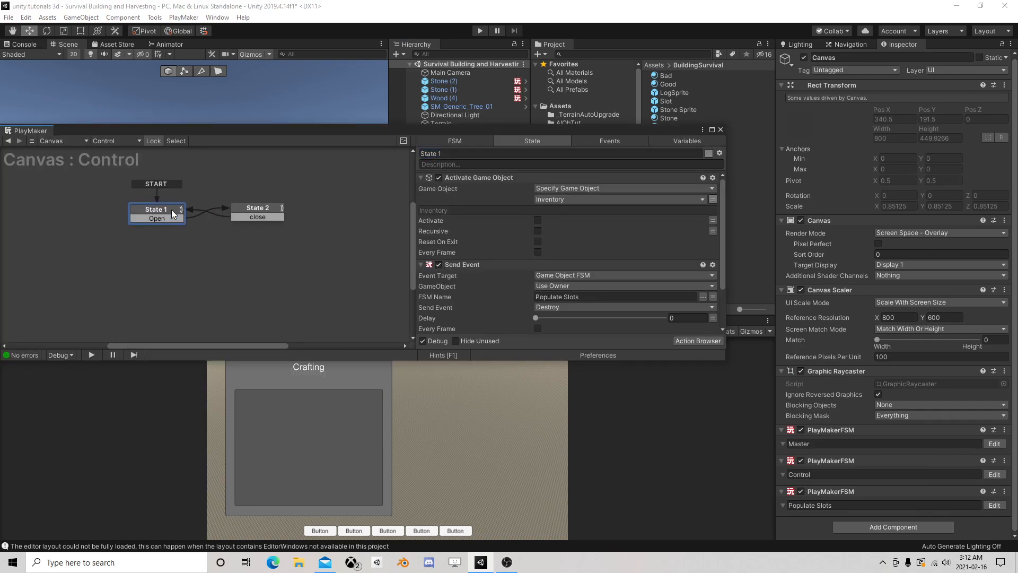
scroll(508, 228, down, 3)
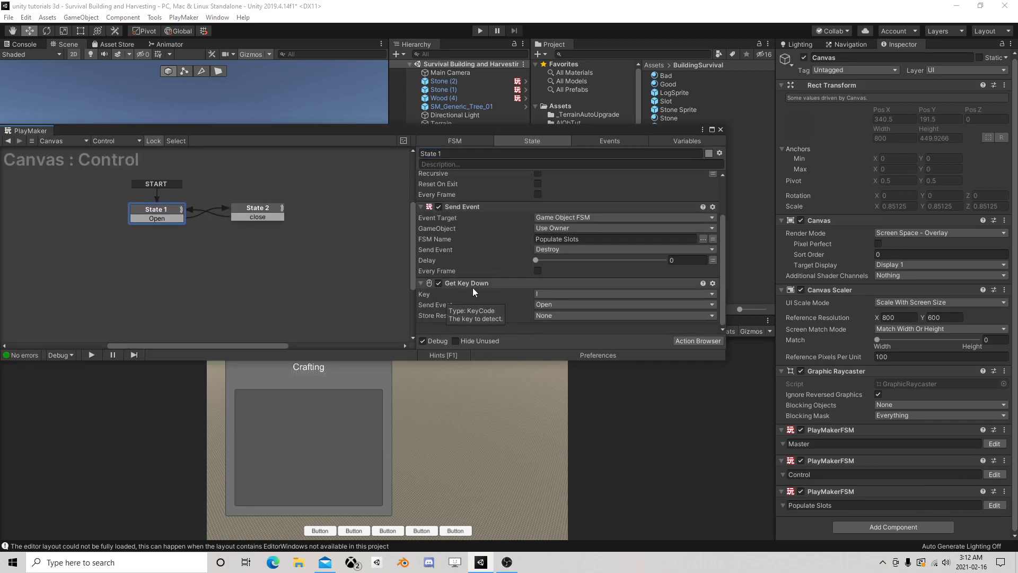
drag(463, 130, 517, 89)
Step: Duplicate State 1's Activate Game Object and Get Key Down actions at the end of its action list
click(528, 244)
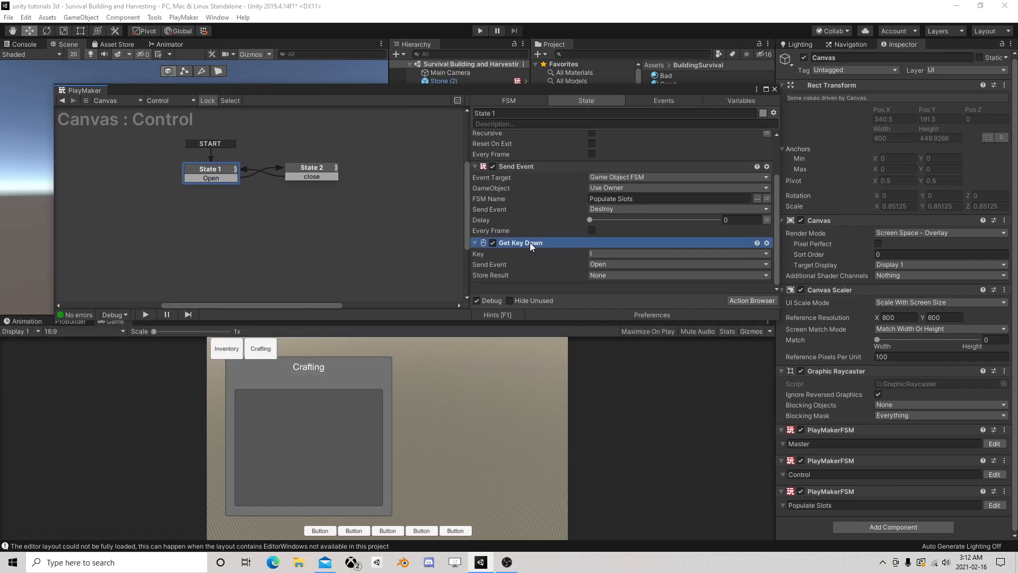
scroll(539, 235, up, 3)
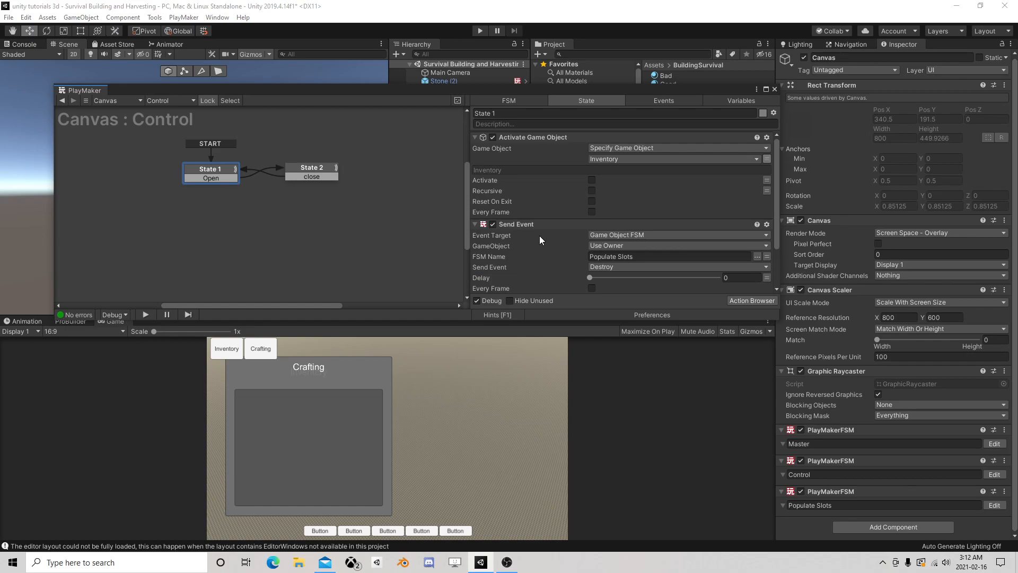
click(534, 137)
right_click(533, 137)
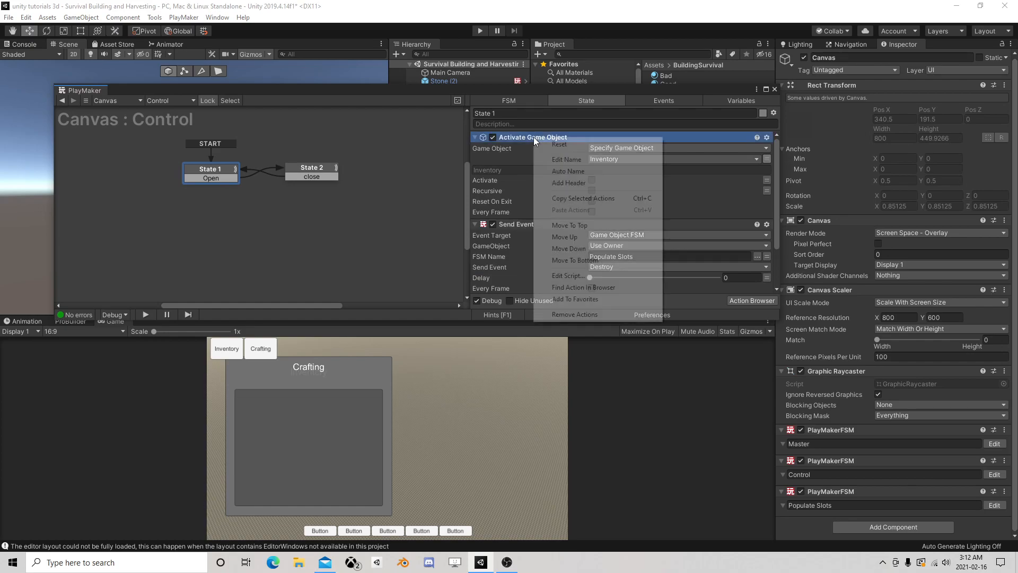
click(581, 199)
scroll(565, 234, down, 3)
click(551, 242)
right_click(532, 291)
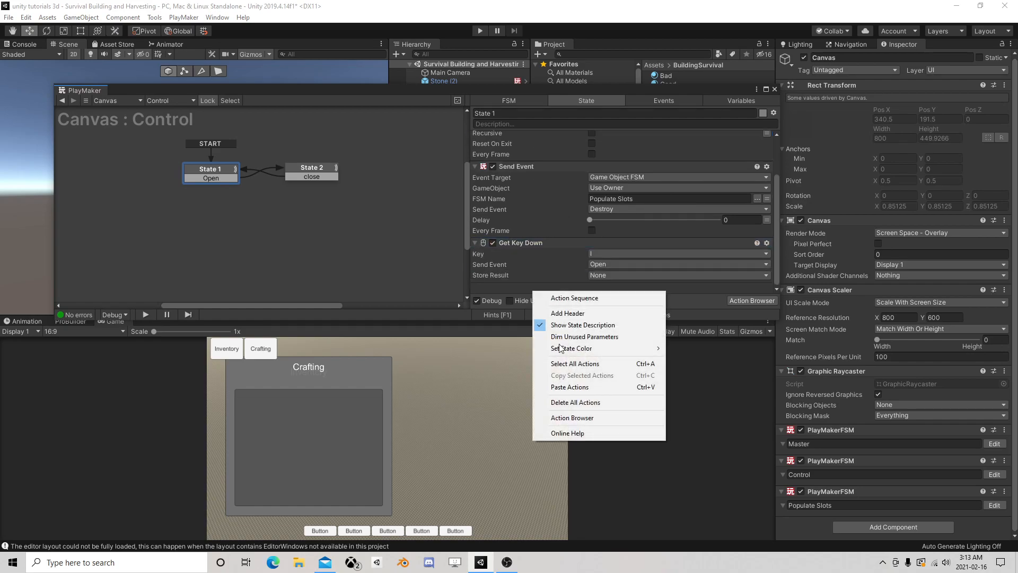
click(568, 386)
scroll(564, 233, down, 5)
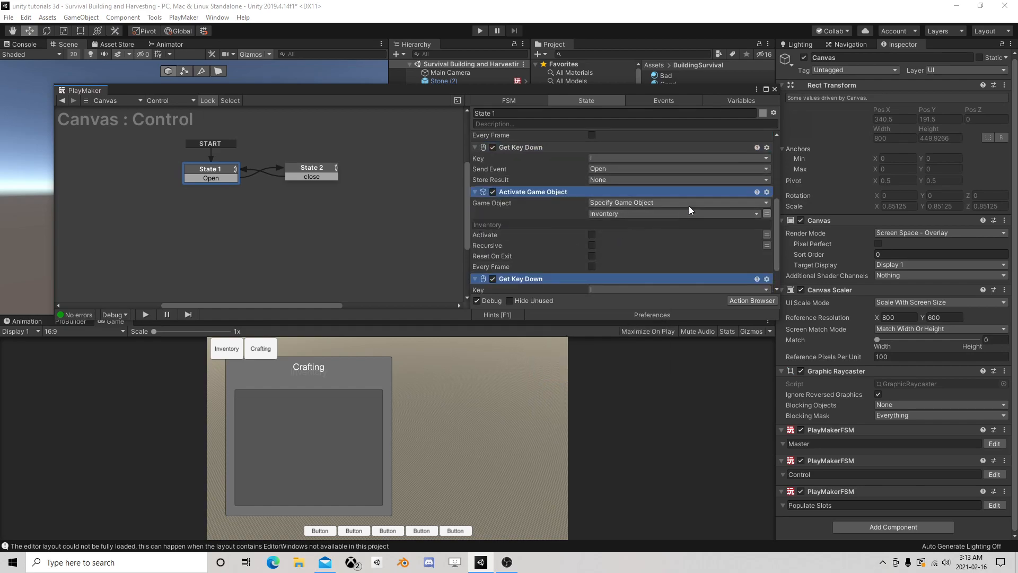
Step: Add the Crafting object from the hierarchy as a GameObject variable of the Control FSM
click(741, 100)
drag(740, 91, 360, 114)
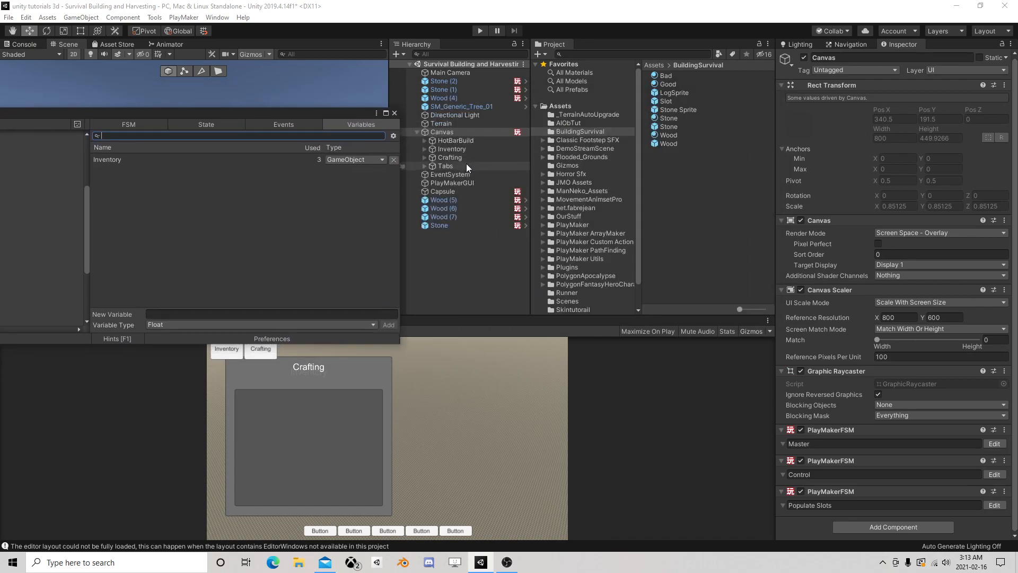
drag(460, 159, 221, 233)
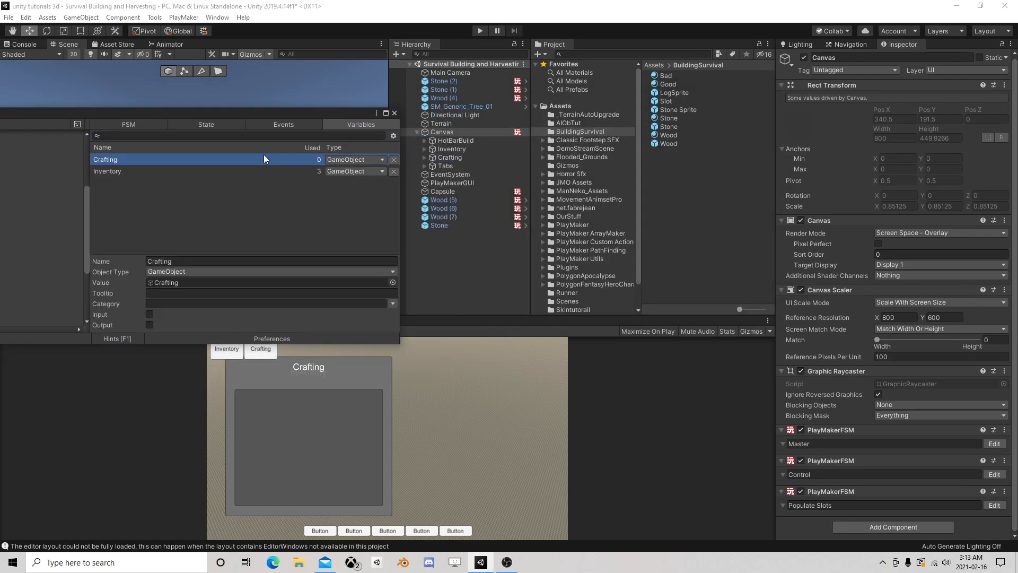
Step: Set the duplicated Activate Game Object action in State 1 to target the Crafting variable
click(203, 124)
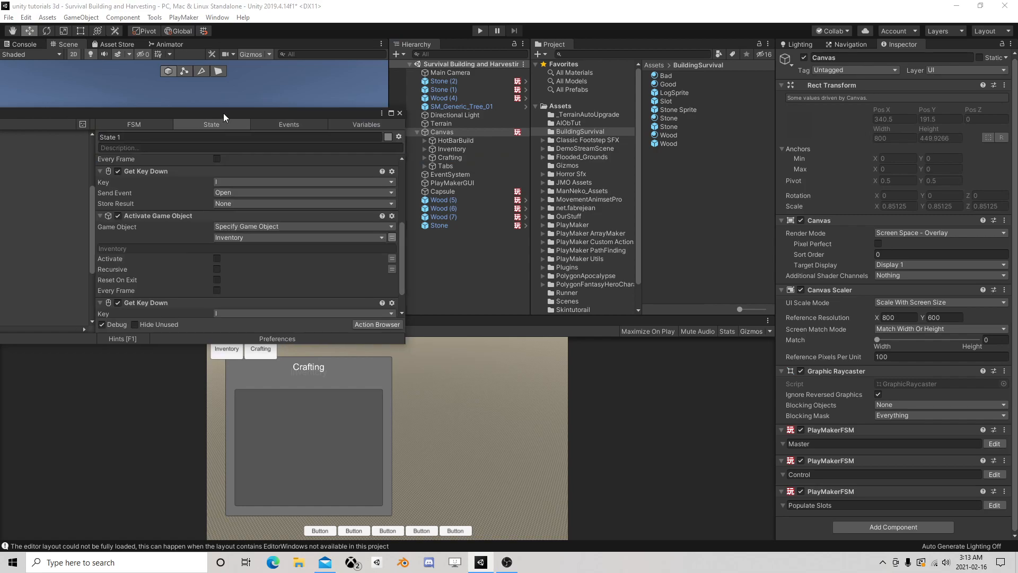
drag(219, 113, 587, 103)
scroll(526, 284, down, 2)
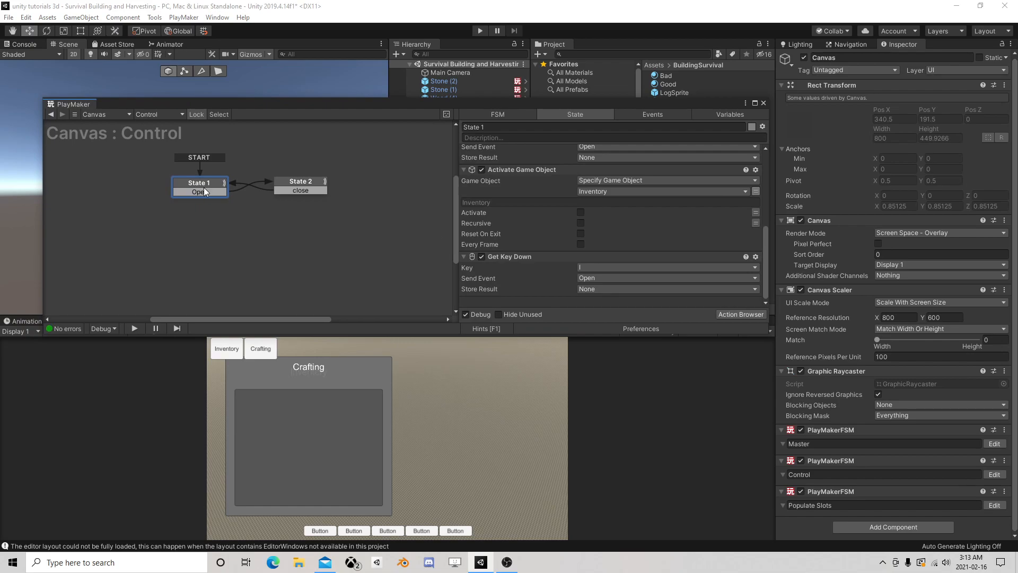
click(610, 192)
mouse_move(644, 215)
click(713, 214)
Step: Copy State 1's Crafting Activate Game Object action to the end of State 2's action list
right_click(530, 167)
click(584, 200)
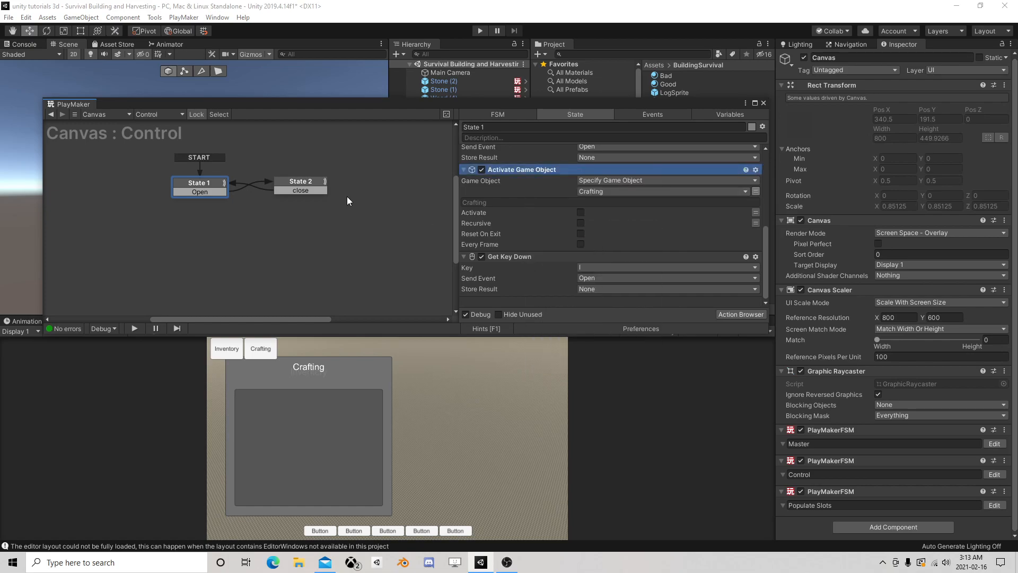
click(300, 181)
right_click(523, 302)
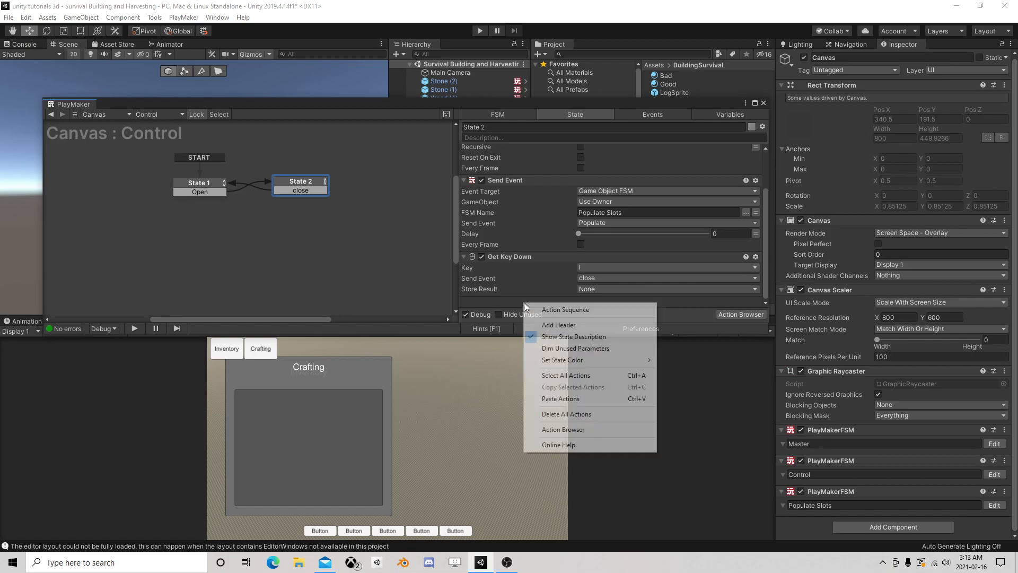
click(557, 399)
scroll(546, 231, down, 1)
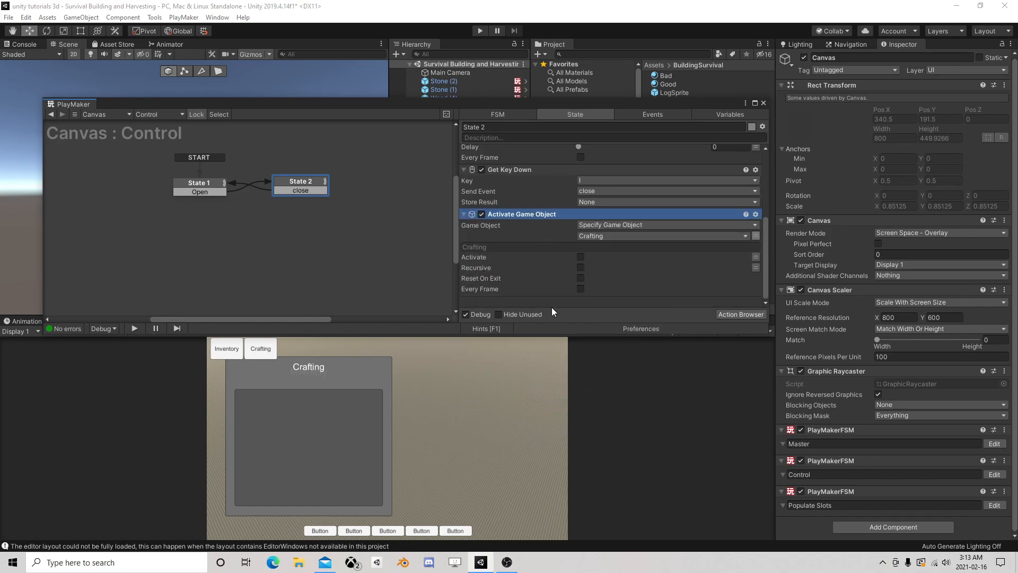
Step: Set the key of the second Get Key Down action in State 1 to C
click(210, 192)
scroll(612, 270, down, 3)
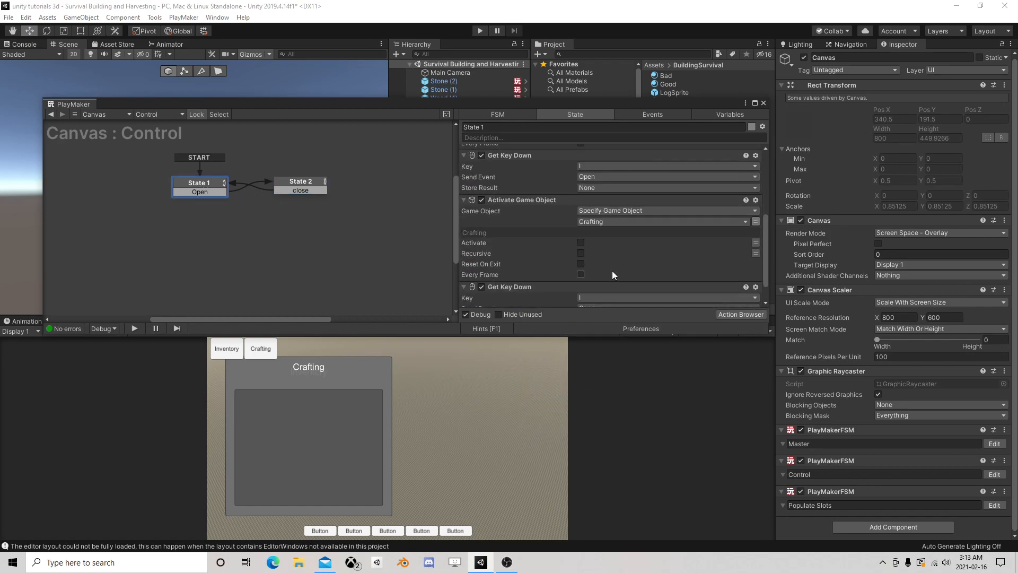
click(592, 268)
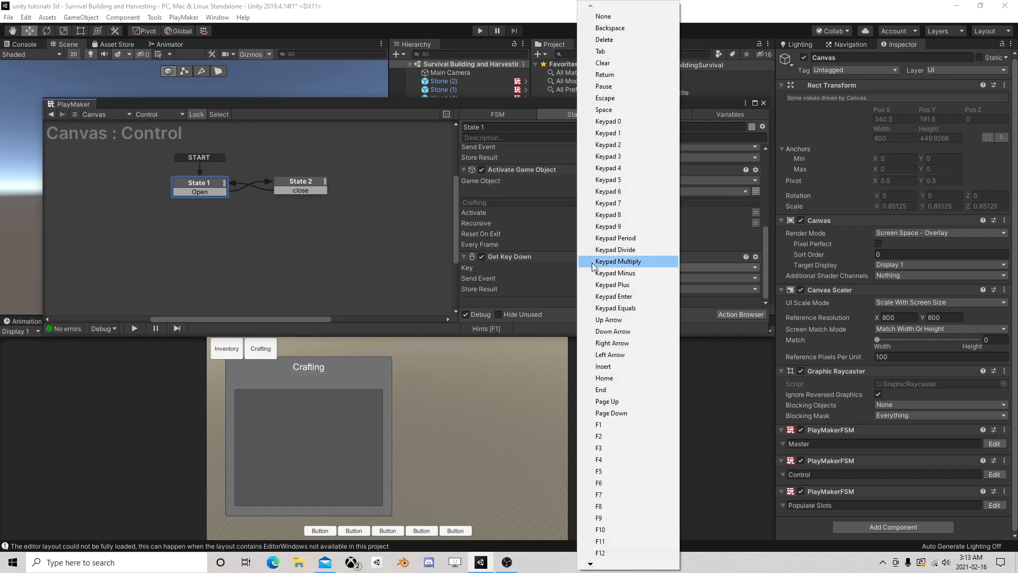
scroll(608, 275, down, 3)
scroll(608, 274, down, 6)
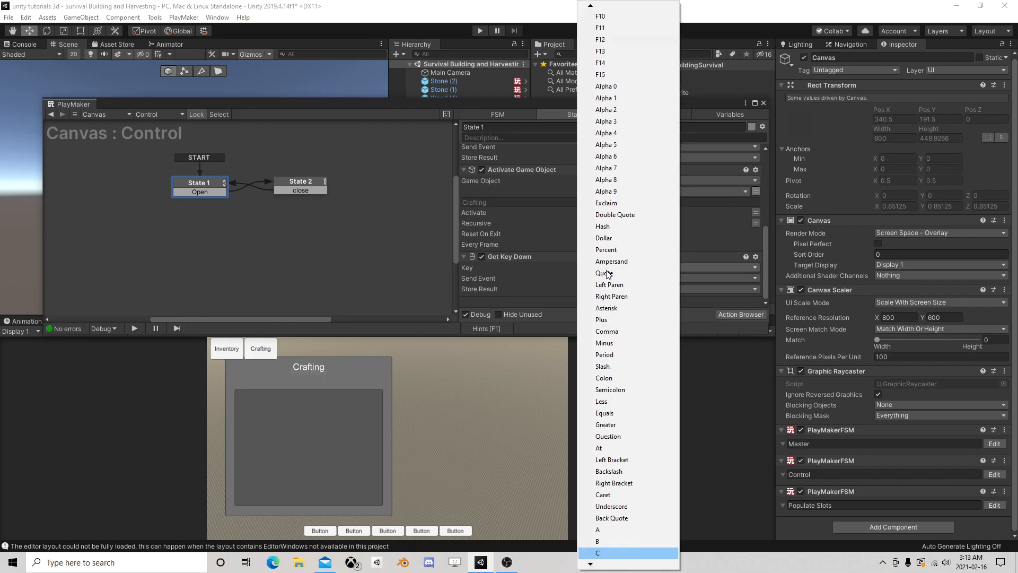
click(620, 553)
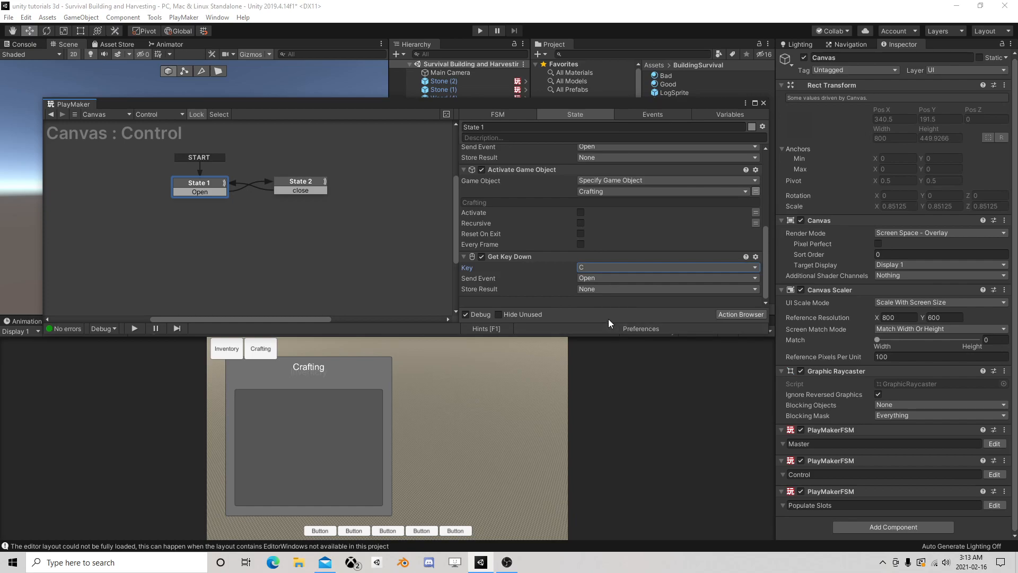
Step: Create an "open crafting" event for State 1's C-key action and add it as a transition of State 1
click(579, 280)
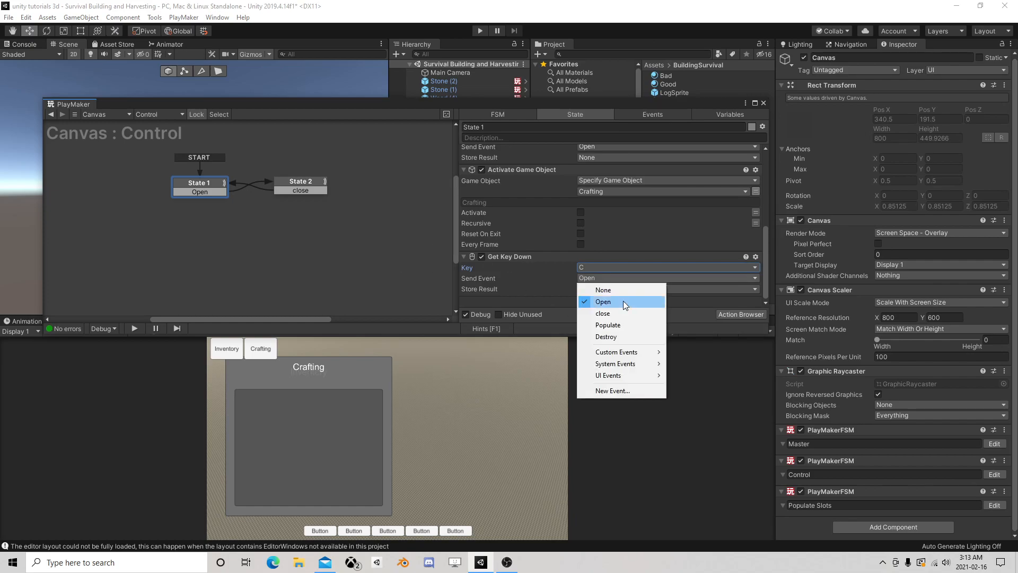
click(600, 389)
text(open )
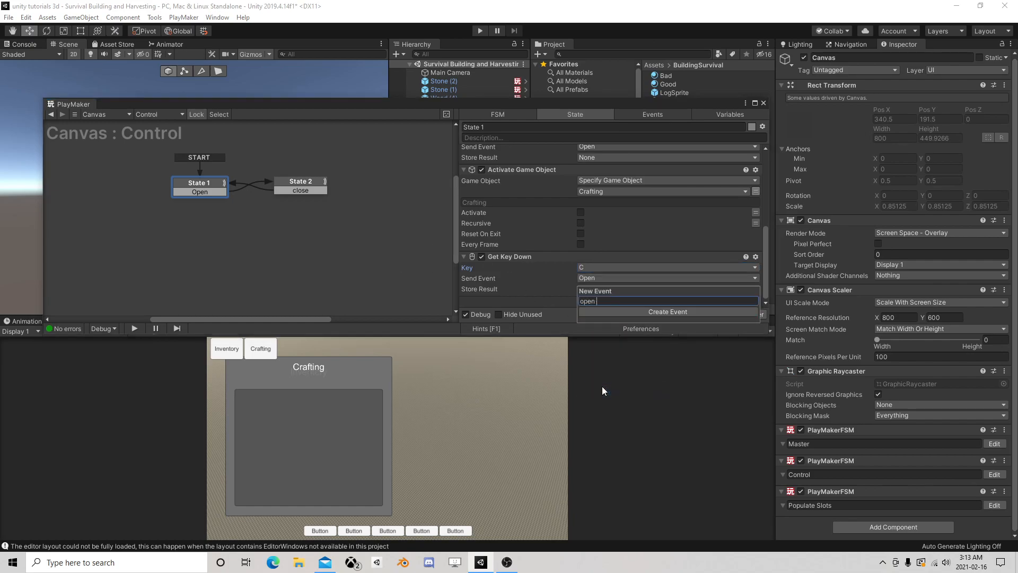
text(crafting)
key(Return)
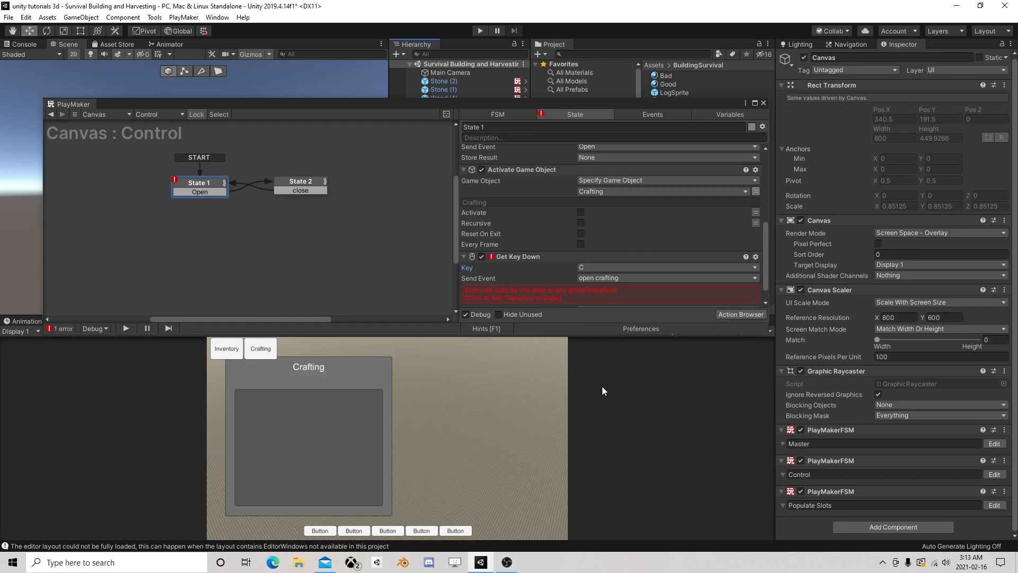
click(568, 298)
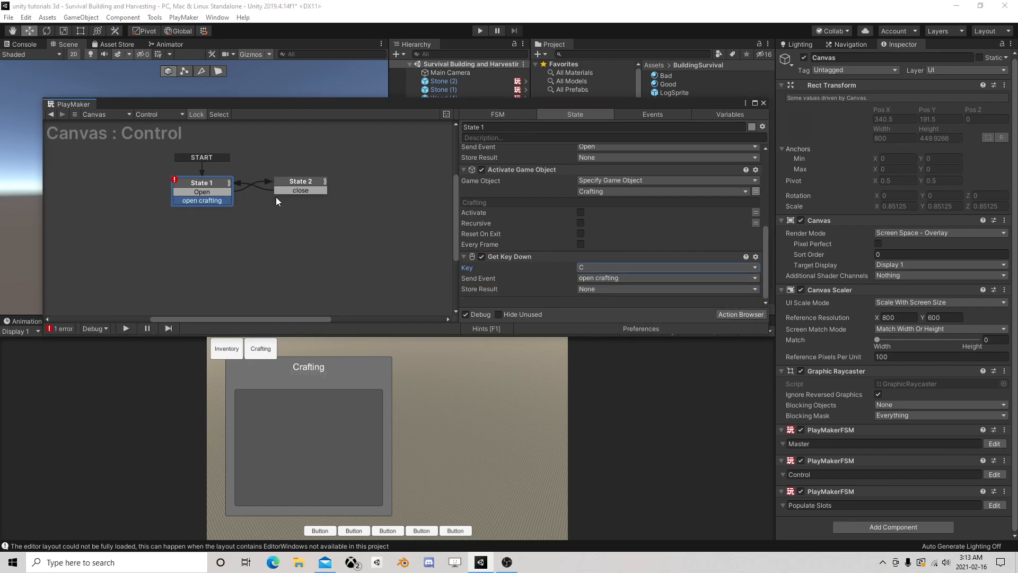
Step: Duplicate State 2, place the copy just below it, and link State 1's open crafting transition to the copy
click(297, 180)
right_click(297, 180)
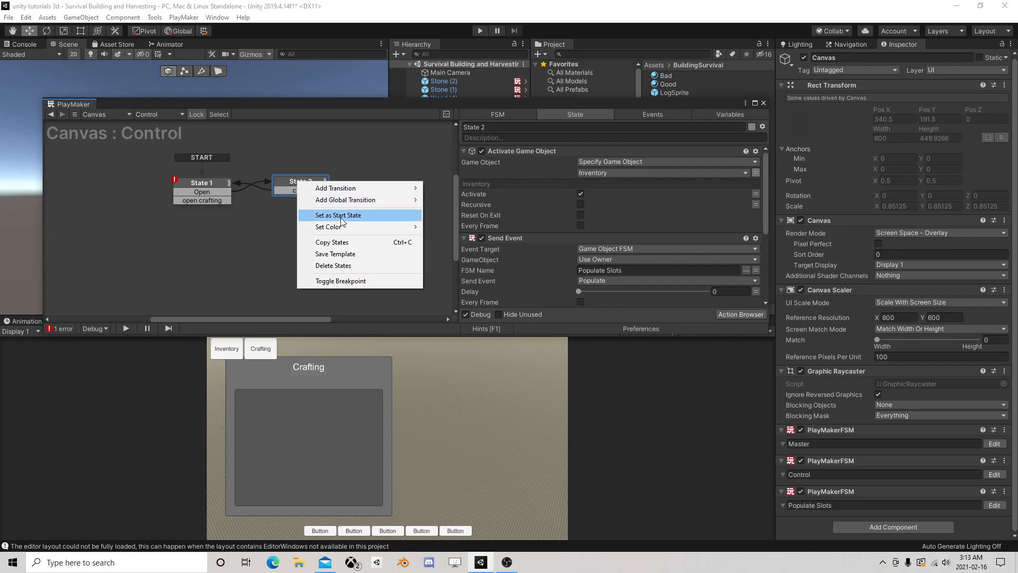
click(334, 242)
right_click(285, 211)
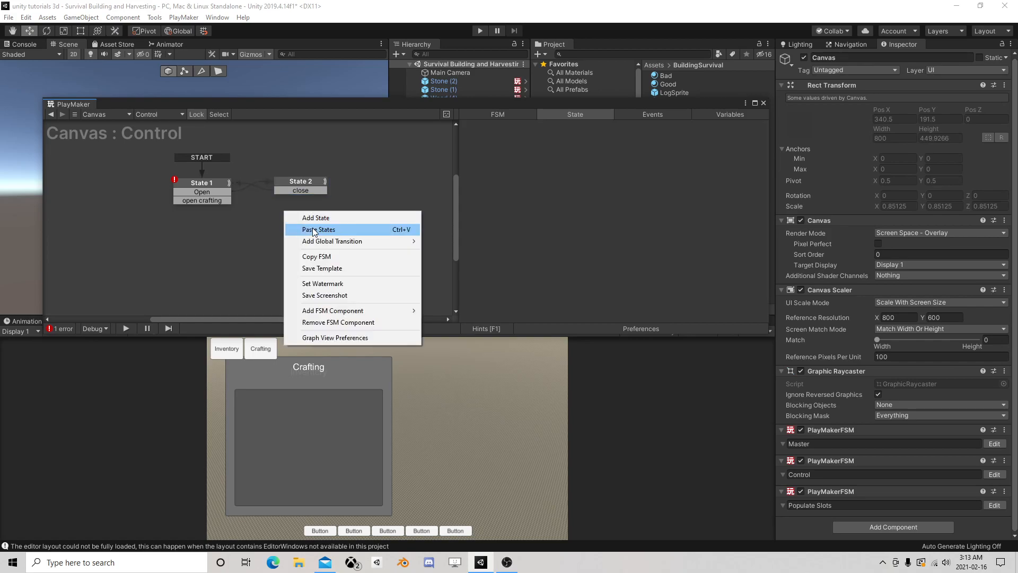
click(308, 228)
drag(306, 211, 292, 205)
drag(202, 200, 301, 208)
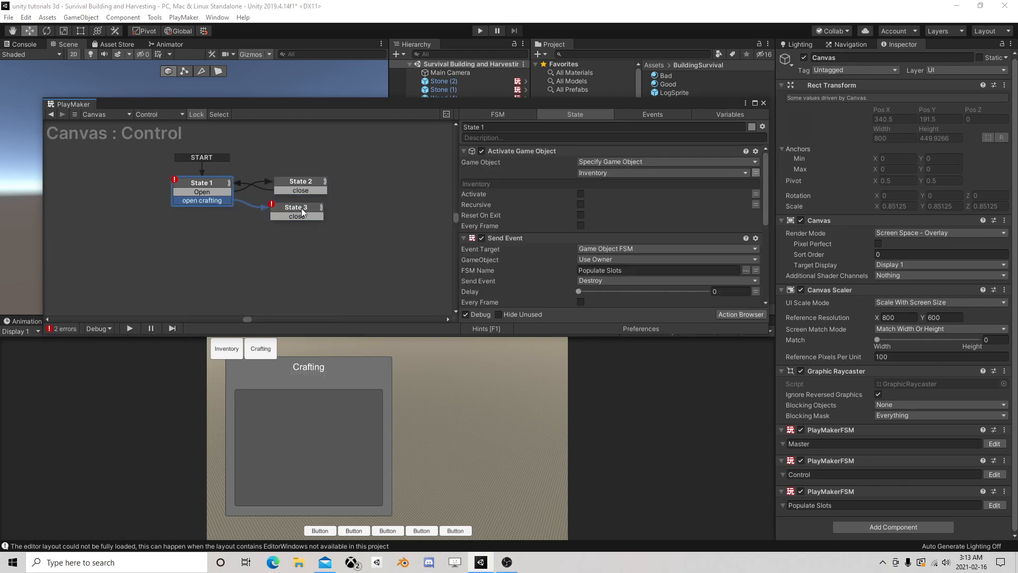
Step: Link State 3's close transition back to State 1 and turn off Activate for its Inventory object
click(297, 207)
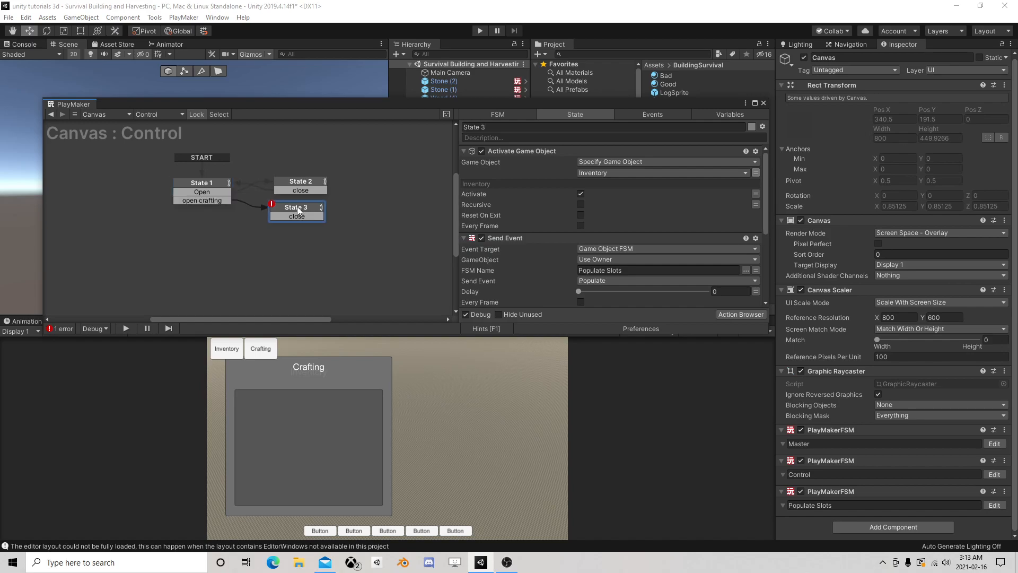
drag(294, 215, 207, 187)
drag(296, 206, 302, 203)
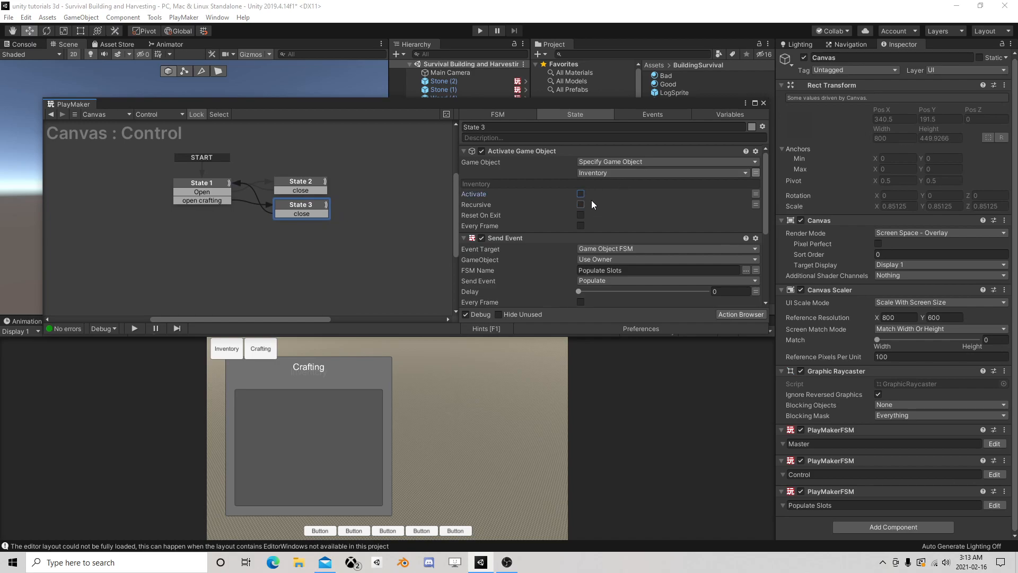
Step: Remove the Send Event action from State 3 and set its Get Key Down key to C
drag(525, 237, 530, 227)
click(603, 249)
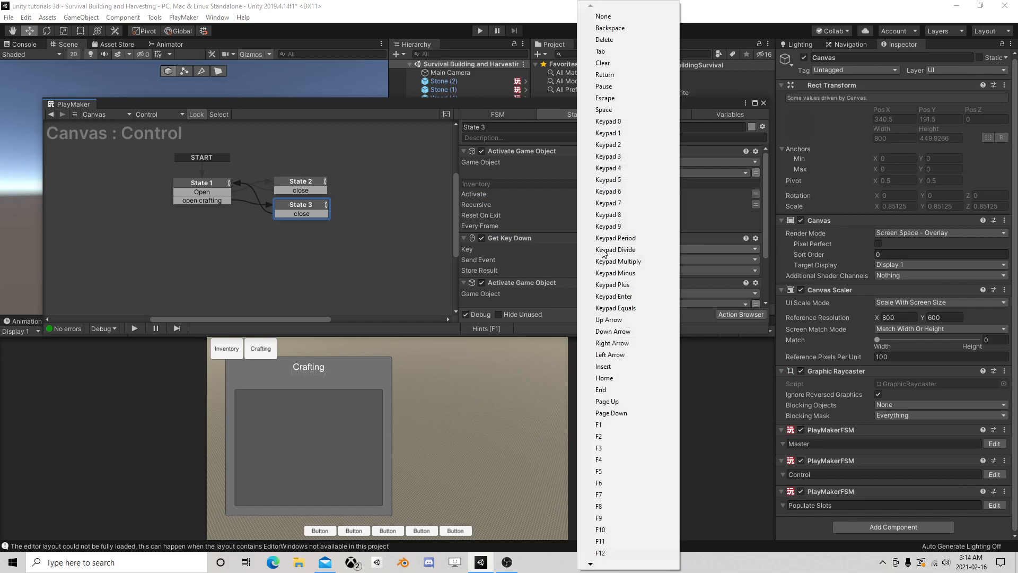
scroll(626, 268, down, 5)
key(c)
key(c)
key(c)
key(i)
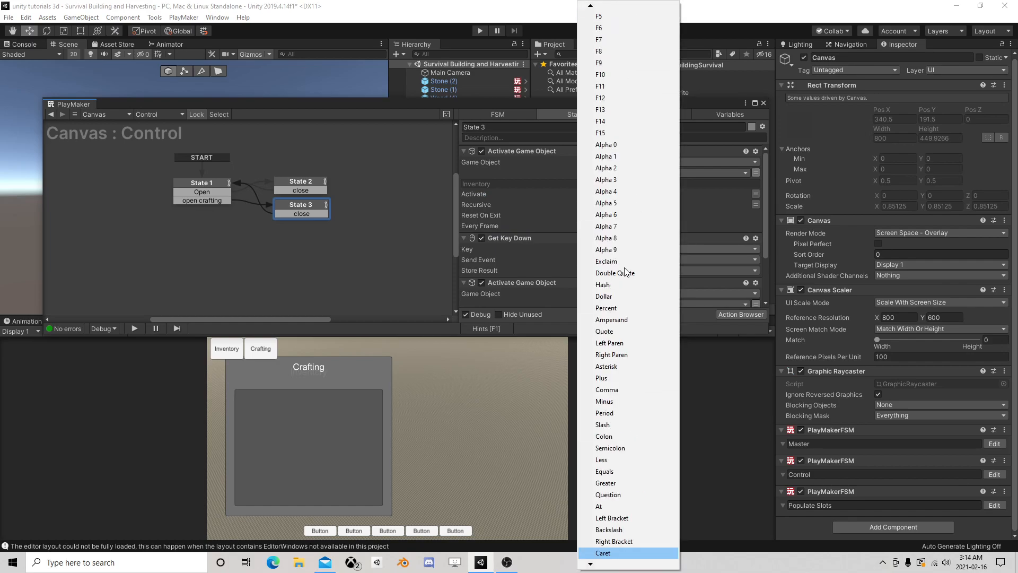
click(630, 552)
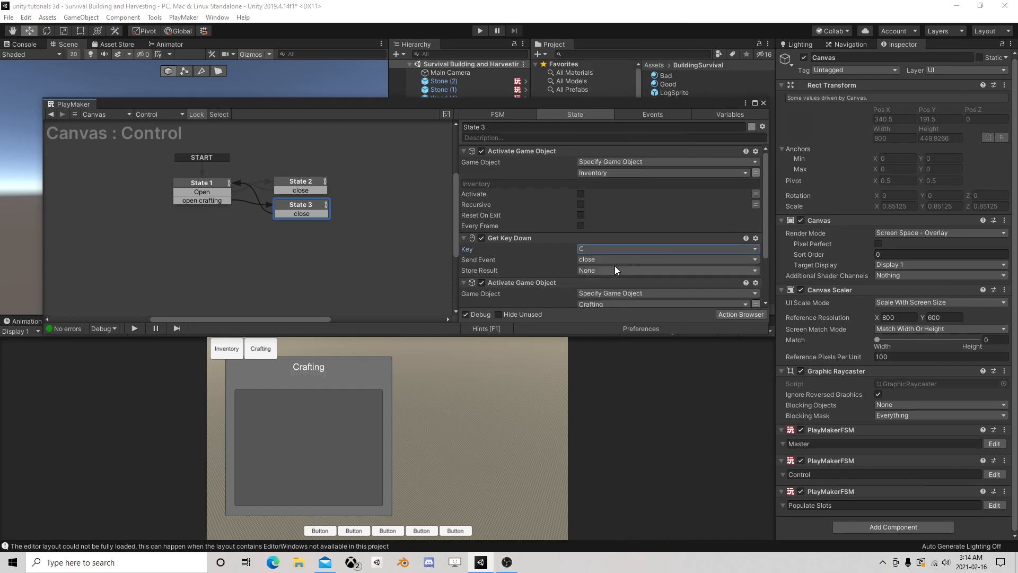
Step: Turn on Activate for the Crafting object in State 3, then select State 1
scroll(575, 231, down, 1)
scroll(587, 228, down, 1)
click(582, 262)
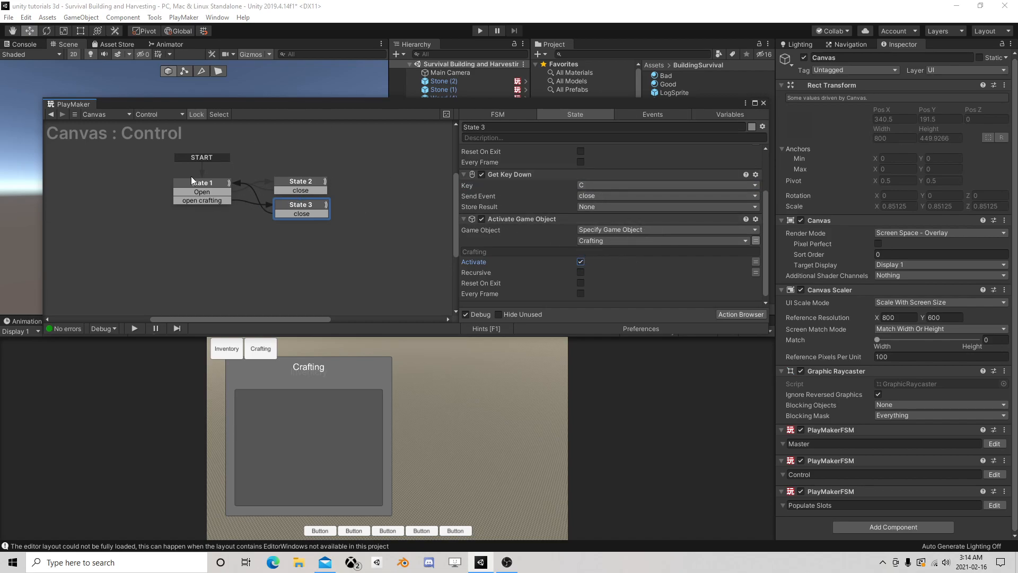
middle_drag(217, 219, 293, 230)
click(293, 194)
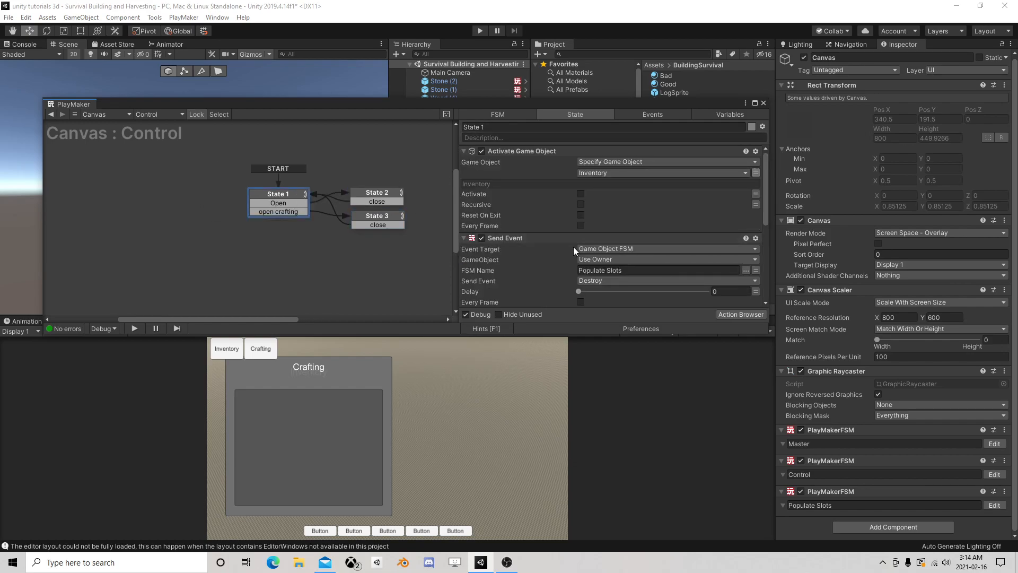
Step: Add a UI Button Array action to State 1 and set its number of buttons to 2
scroll(573, 244, down, 3)
click(726, 316)
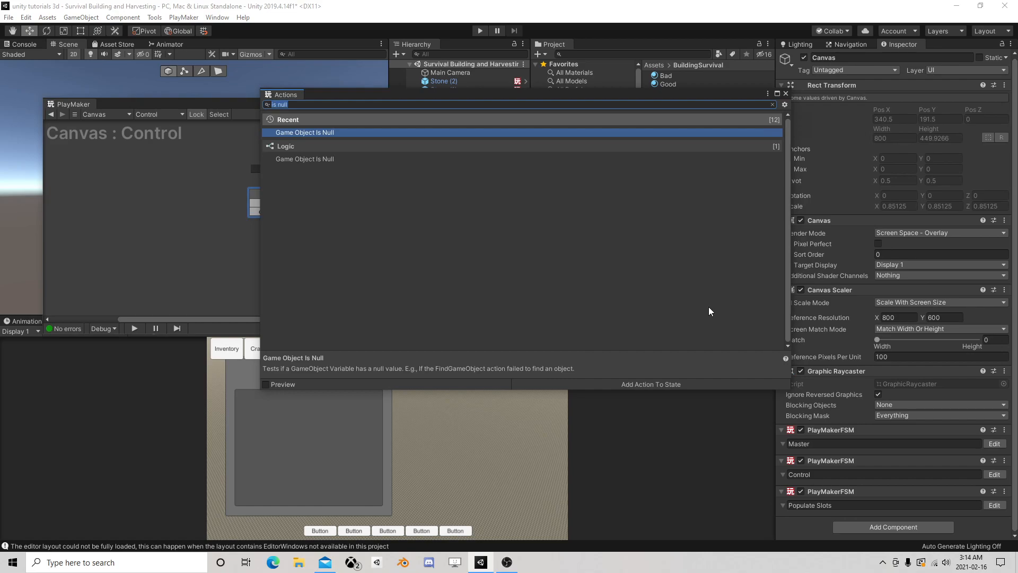
text(ui butt)
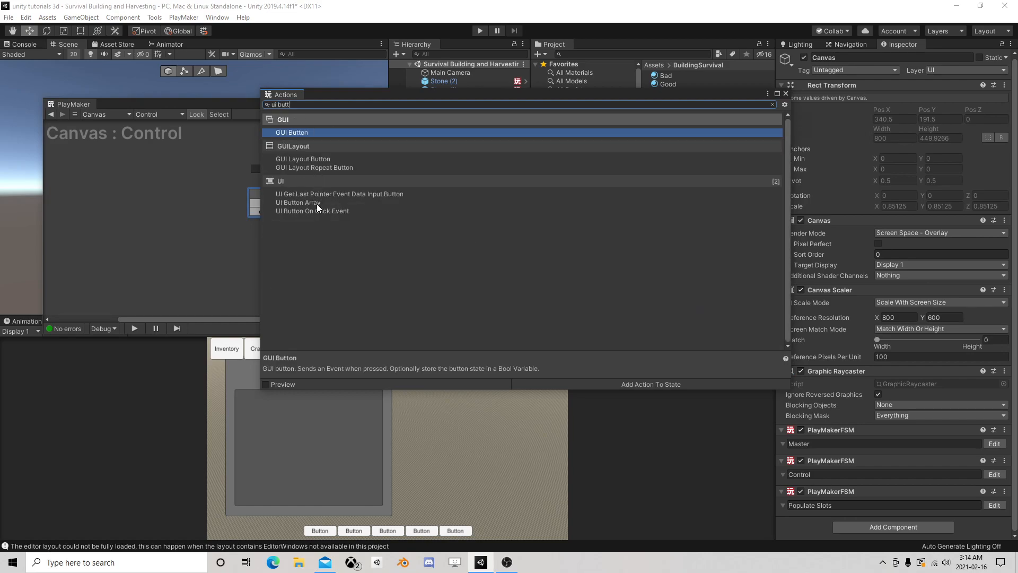
click(316, 203)
click(786, 94)
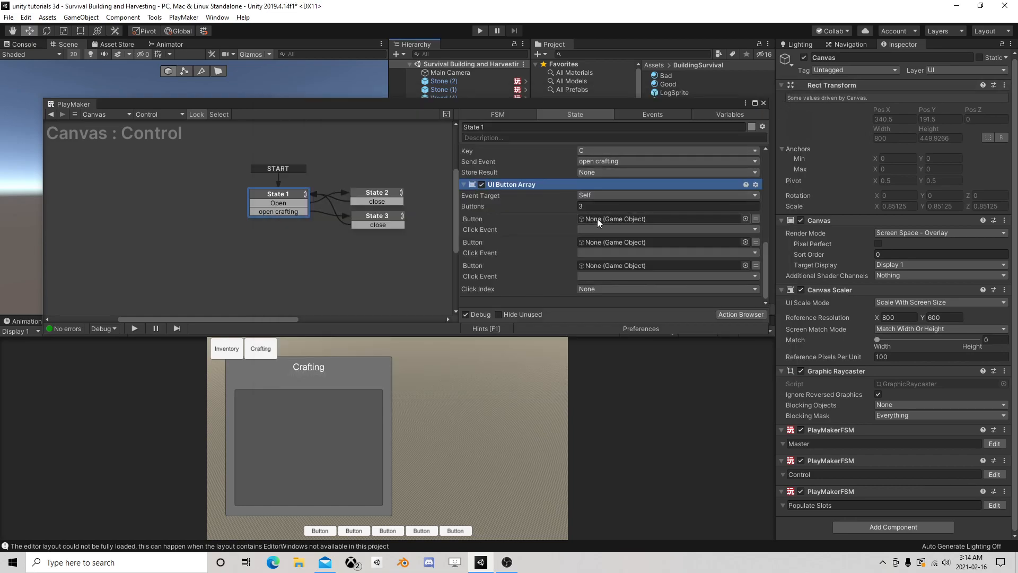
click(584, 206)
text(2)
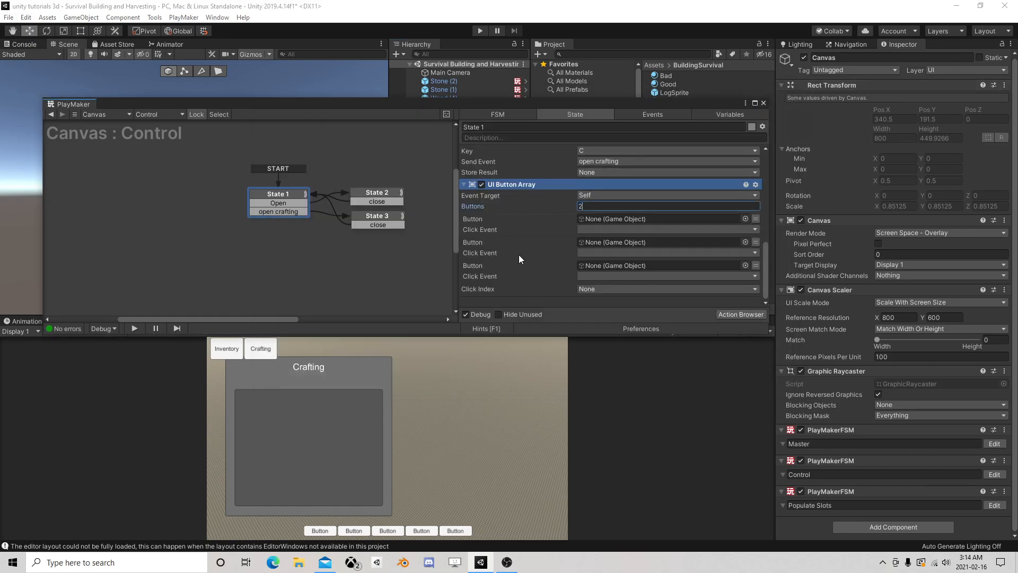
key(Return)
Step: Set the UI Button Array's first click event to Open and its second click event to open crafting
scroll(667, 242, up, 3)
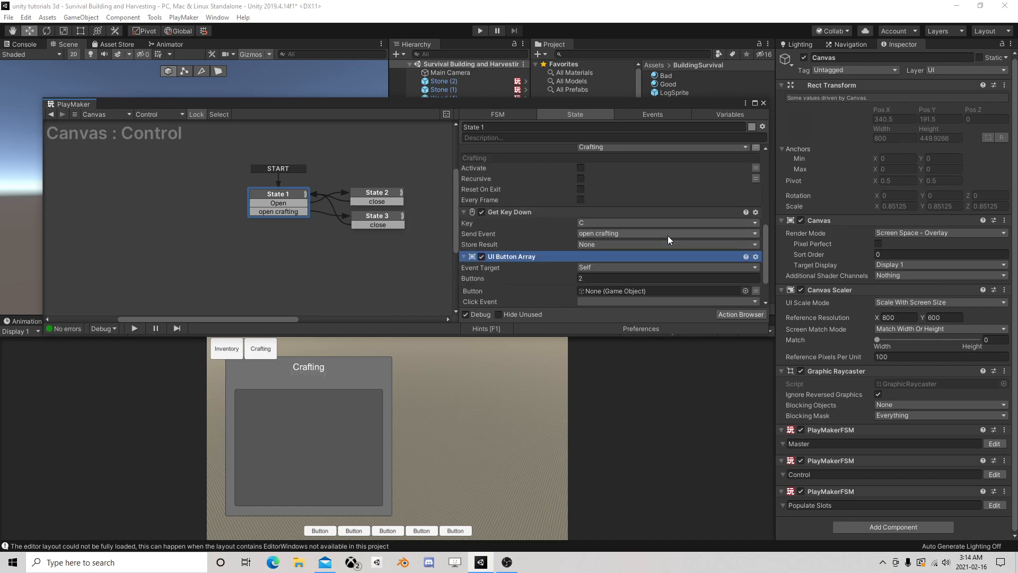
scroll(621, 258, down, 2)
click(619, 250)
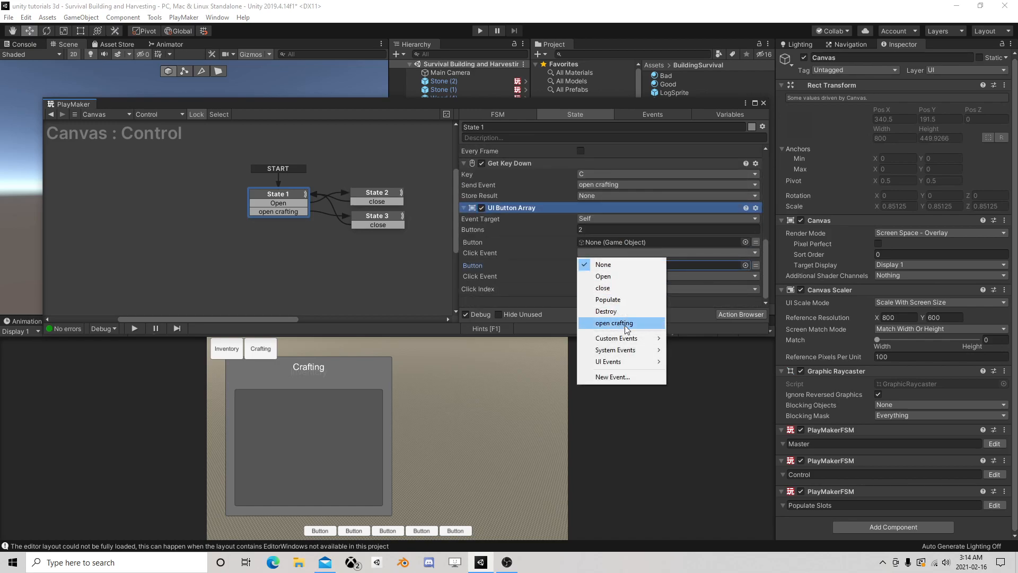
click(621, 278)
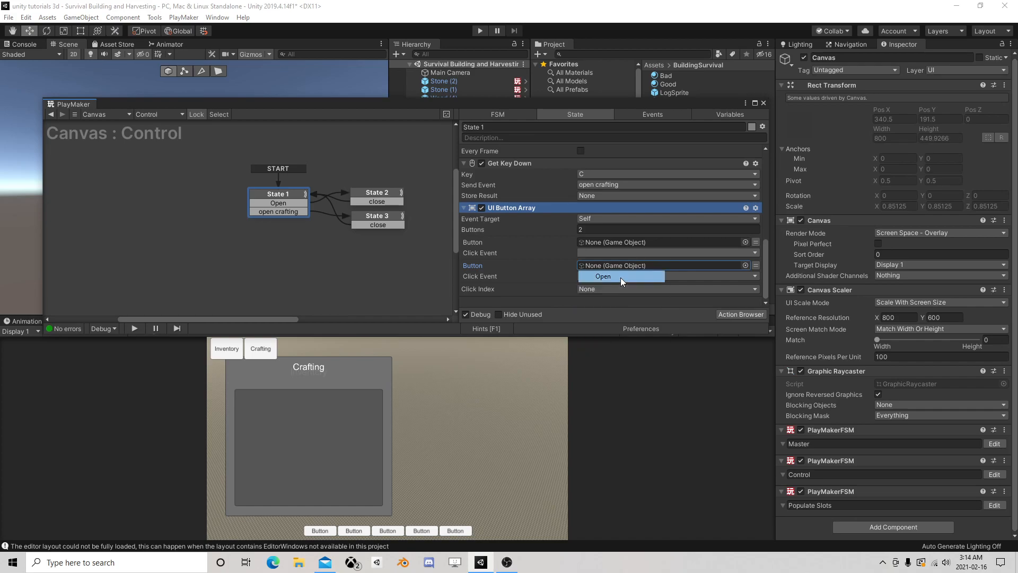
click(616, 276)
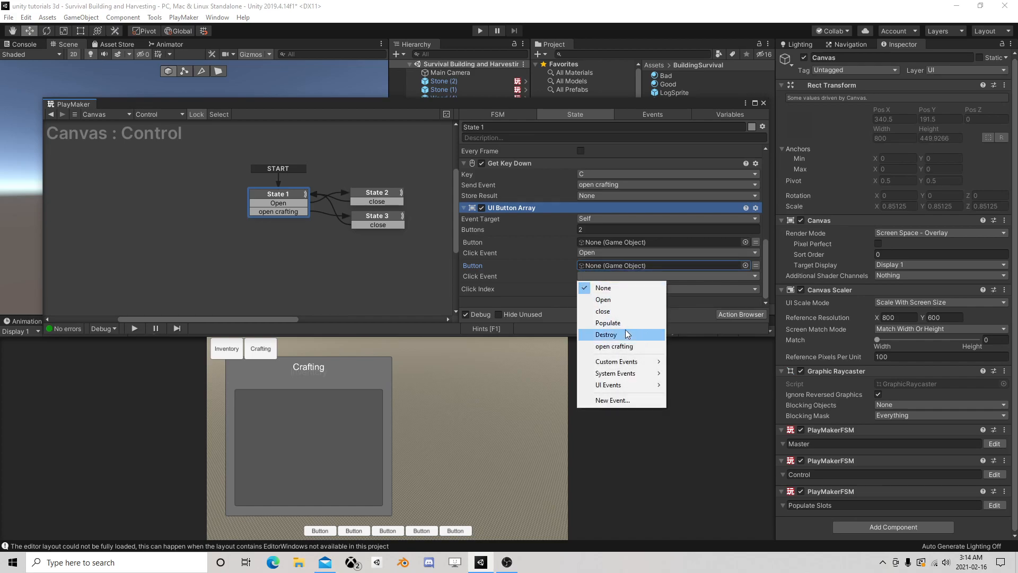
click(617, 346)
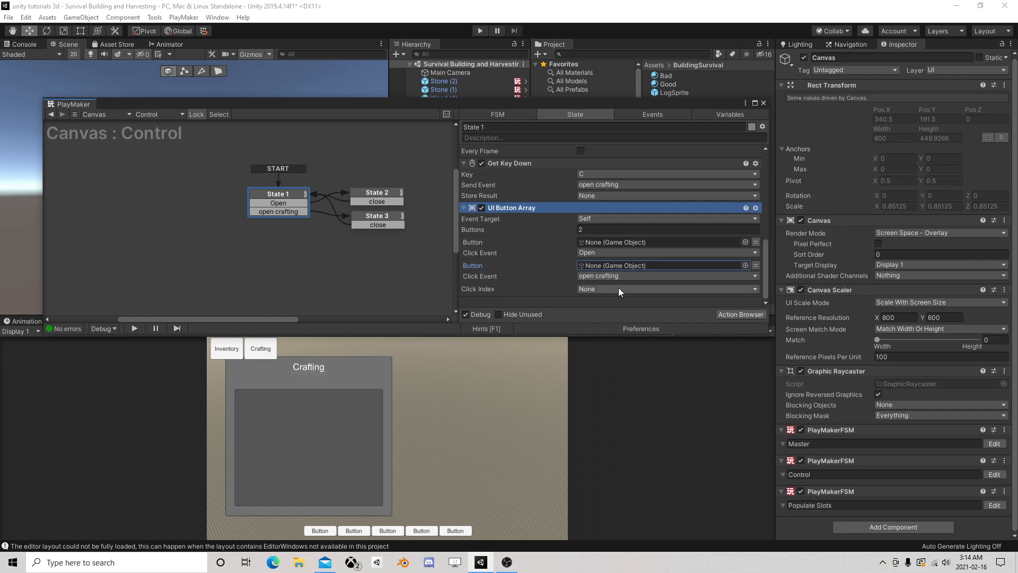
Step: Assign the Inventory and Crafting buttons under Tabs to the first and second button slots of State 1's UI Button Array
drag(631, 104, 622, 225)
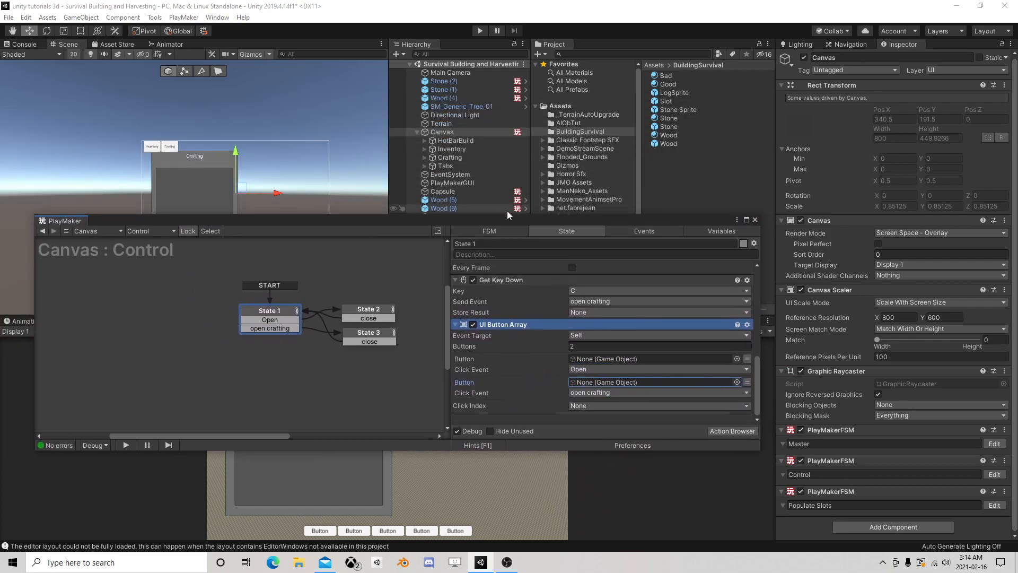
click(423, 166)
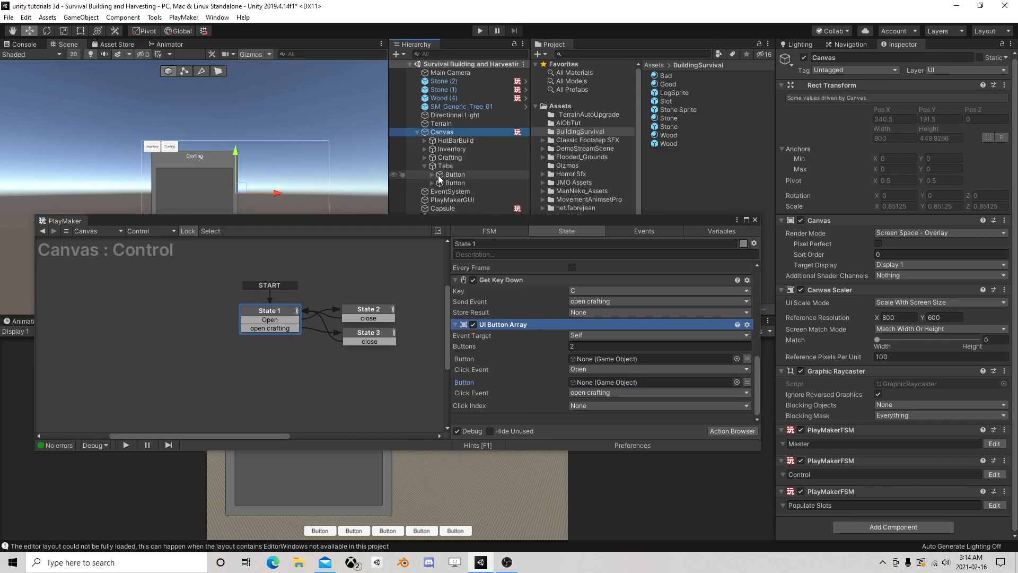
click(432, 175)
click(449, 183)
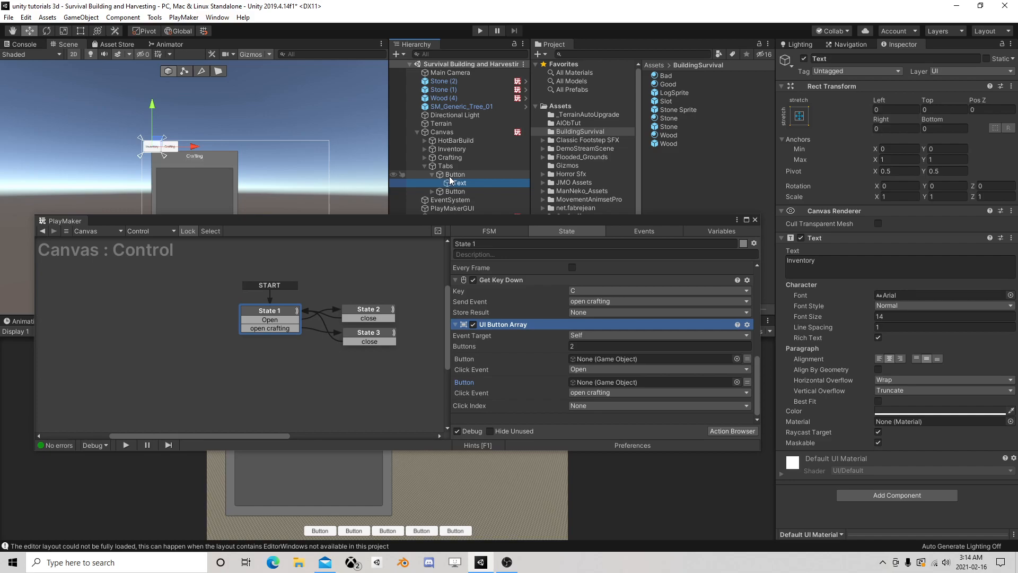
click(432, 175)
drag(450, 174, 597, 356)
drag(459, 186, 638, 381)
Step: Run the scene to test toggling the Inventory panel with I and the Crafting panel with C, and stop it
click(754, 220)
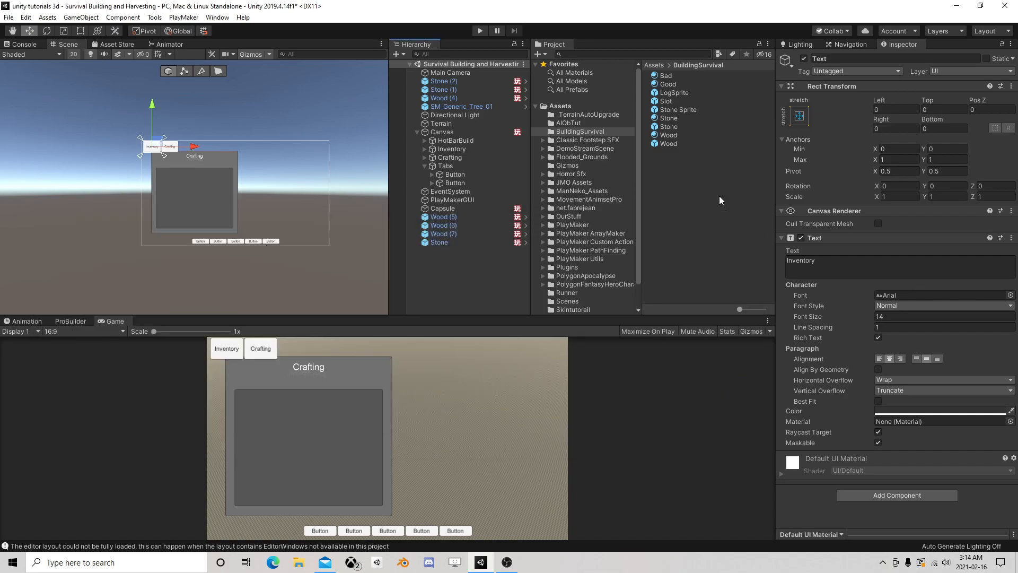
click(480, 30)
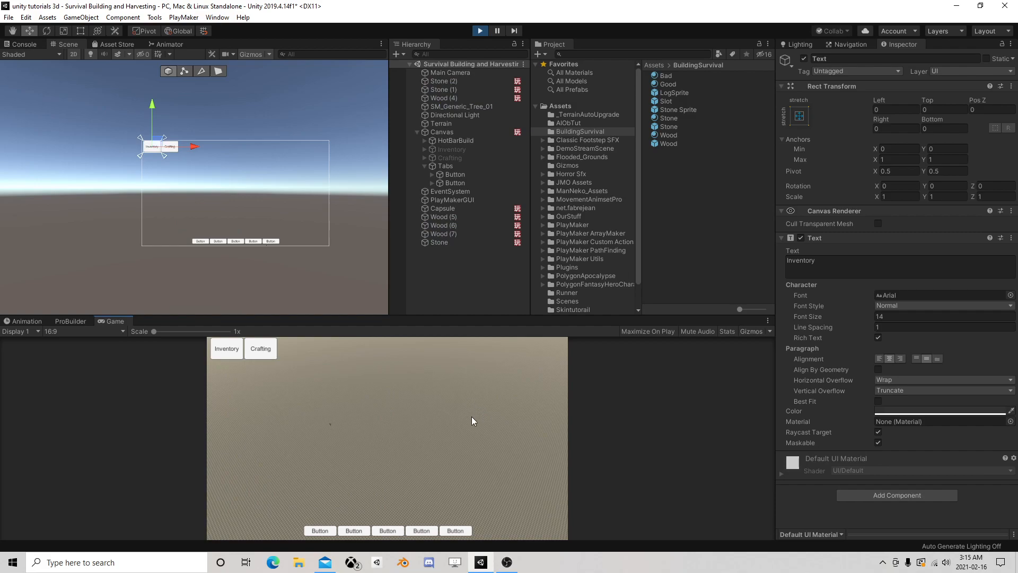
key(i)
key(i)
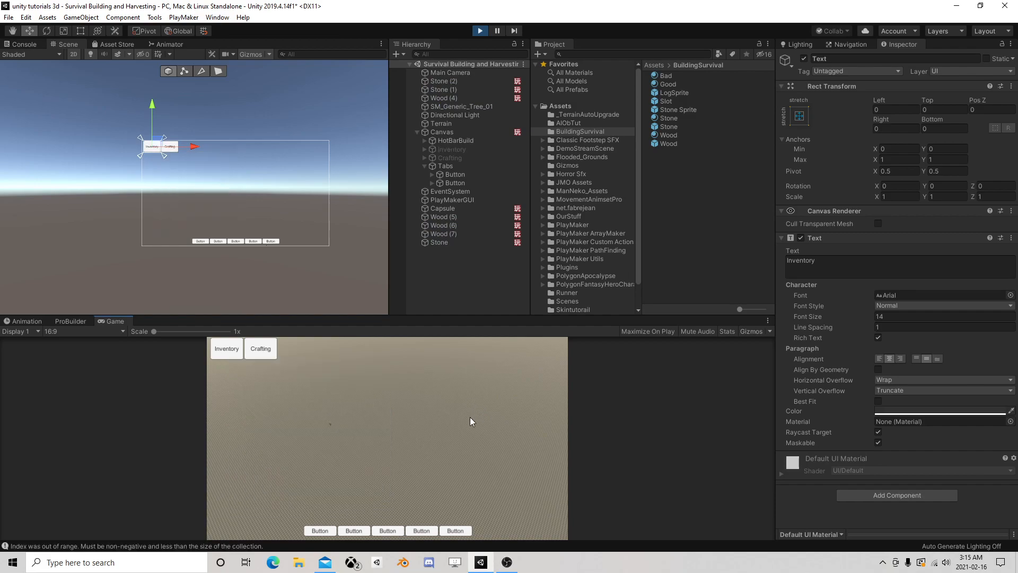
key(c)
key(c)
key(i)
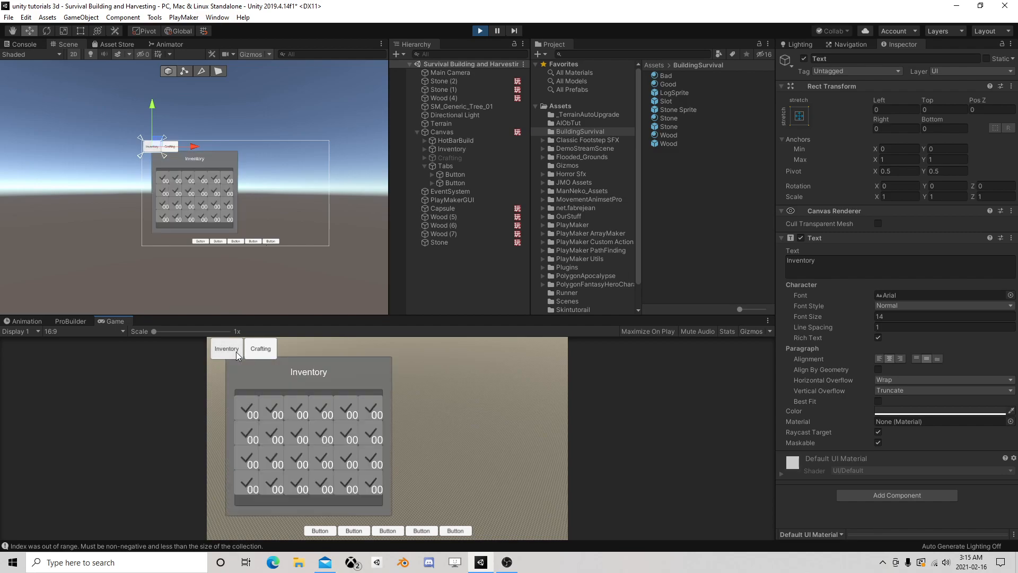
click(480, 30)
Step: Copy State 1's UI Button Array action in the Canvas's Control FSM and move State 2 and State 3 further apart
click(460, 133)
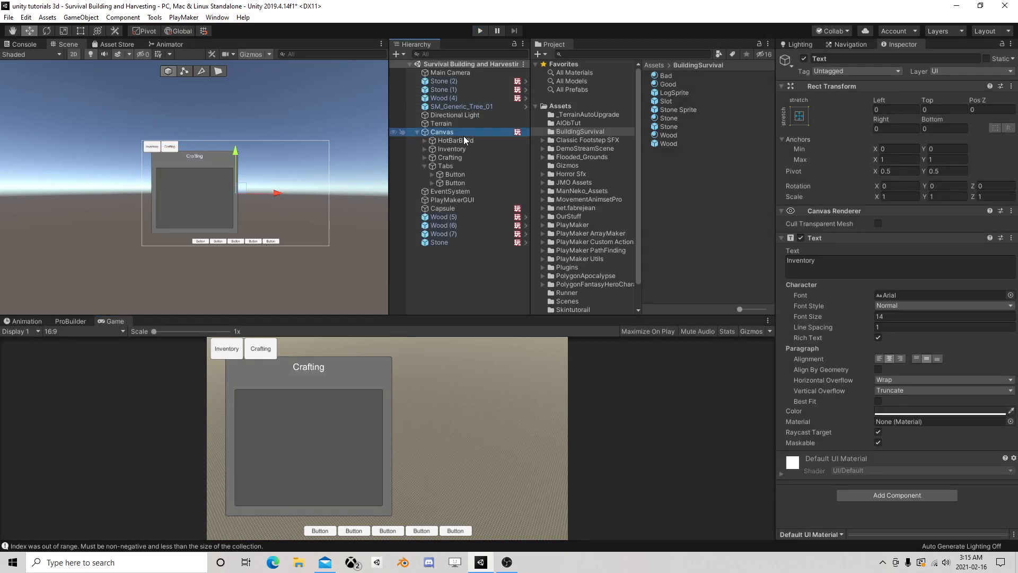
click(994, 475)
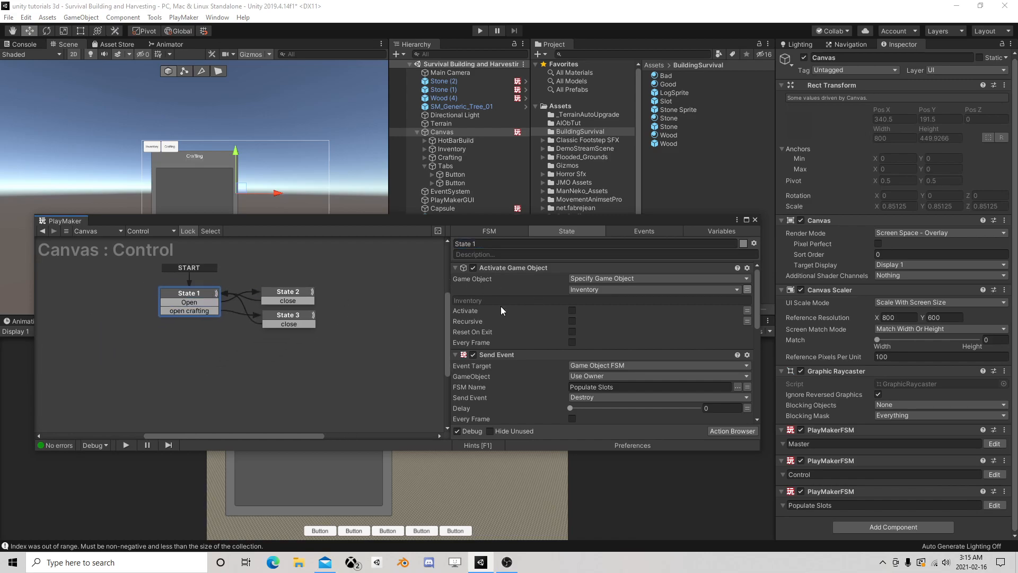
scroll(536, 340, down, 6)
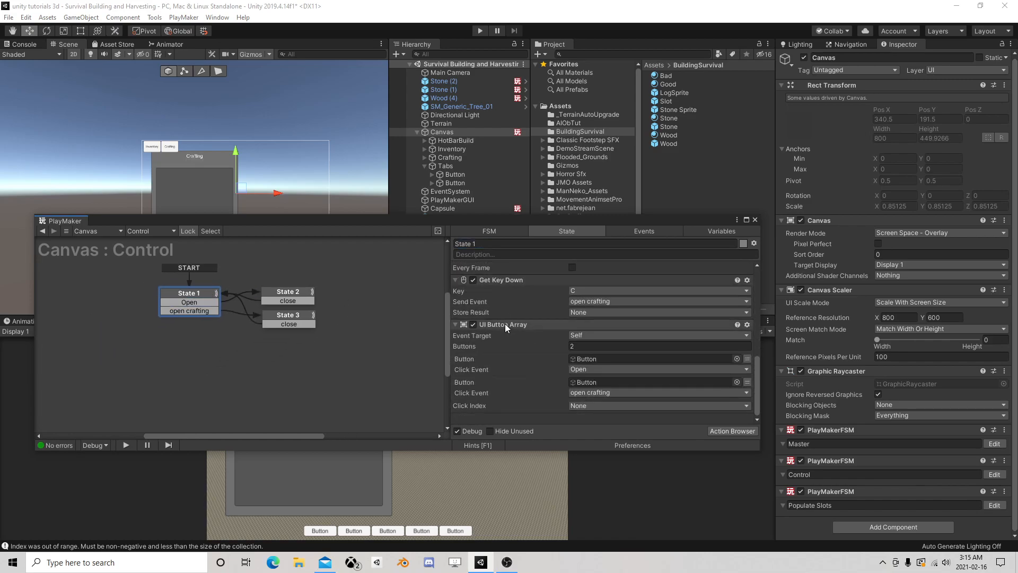
right_click(505, 325)
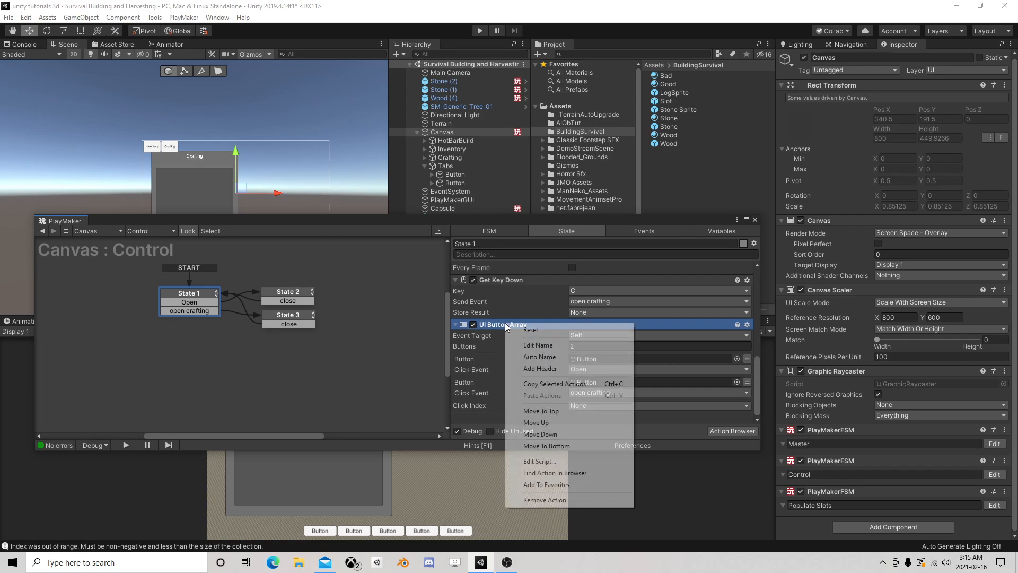
click(560, 384)
drag(291, 297, 298, 264)
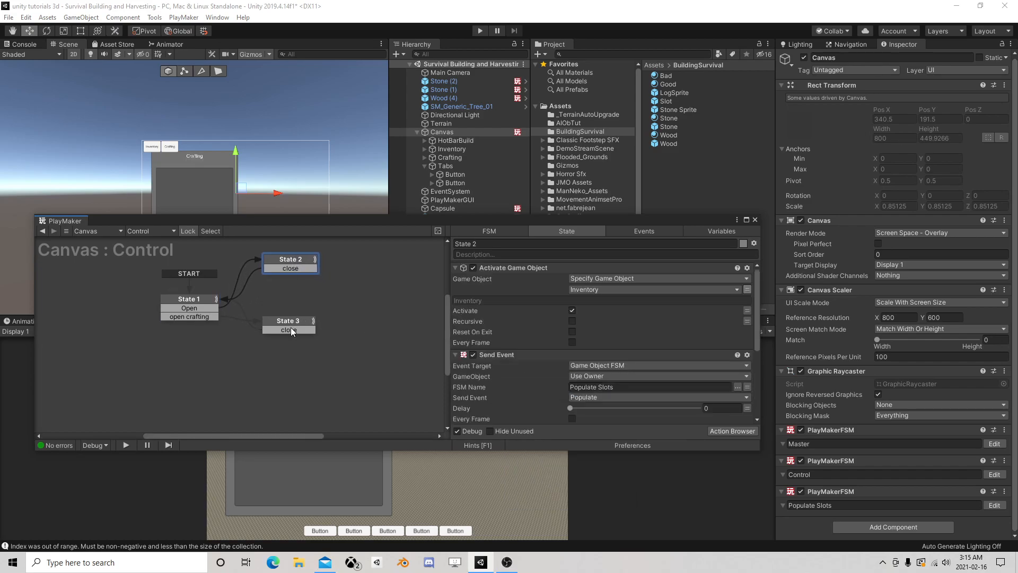
drag(291, 322, 295, 355)
Step: Paste the UI Button Array action into State 2 and set its first button's click event to close
click(298, 259)
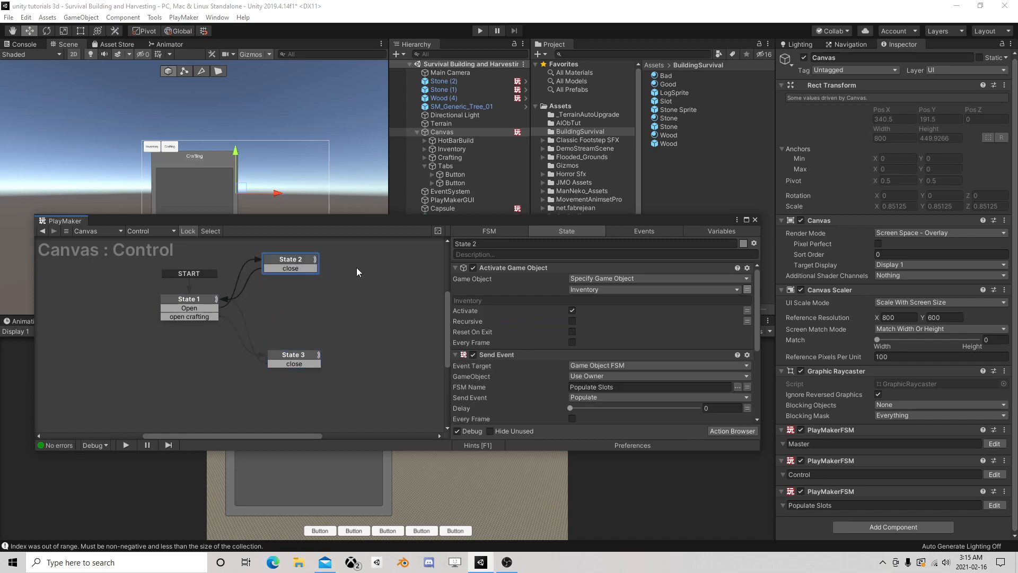
scroll(517, 359, down, 3)
right_click(523, 423)
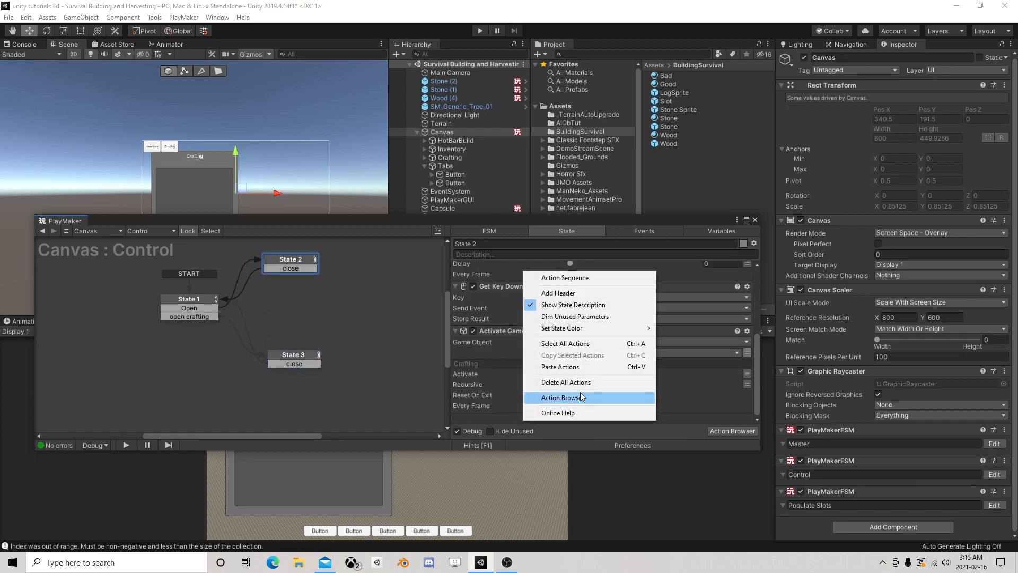
click(579, 368)
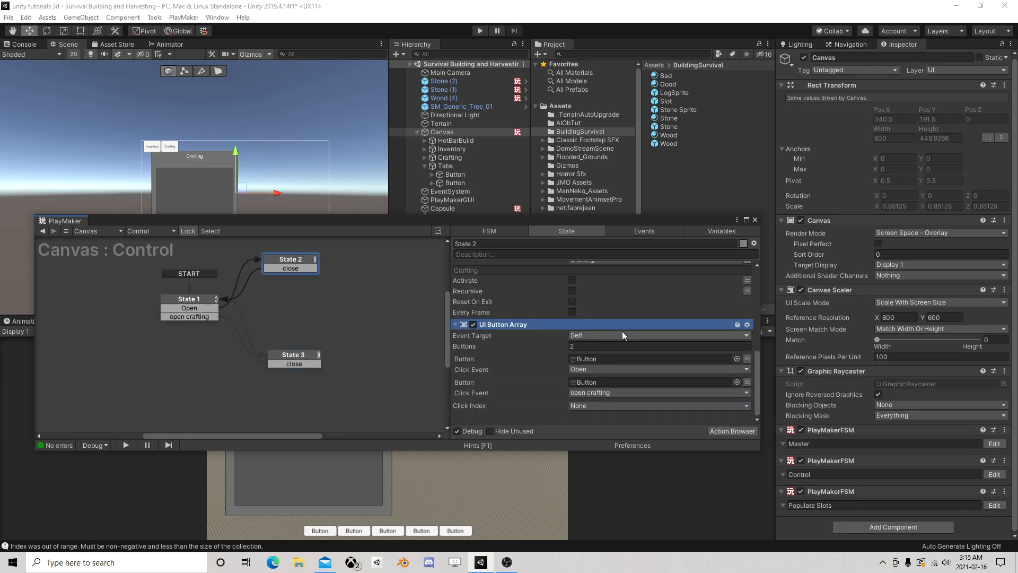
click(586, 368)
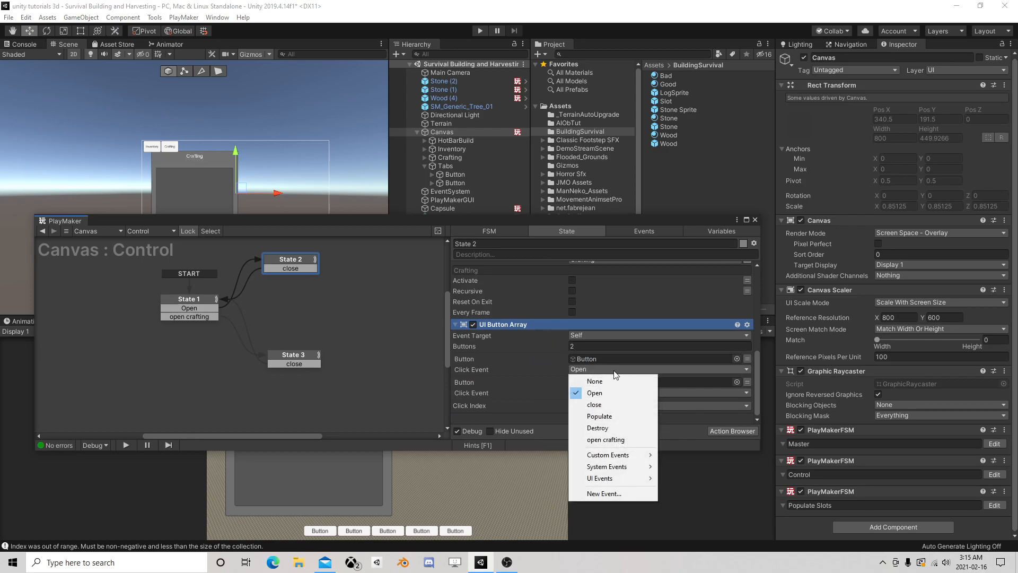
click(607, 404)
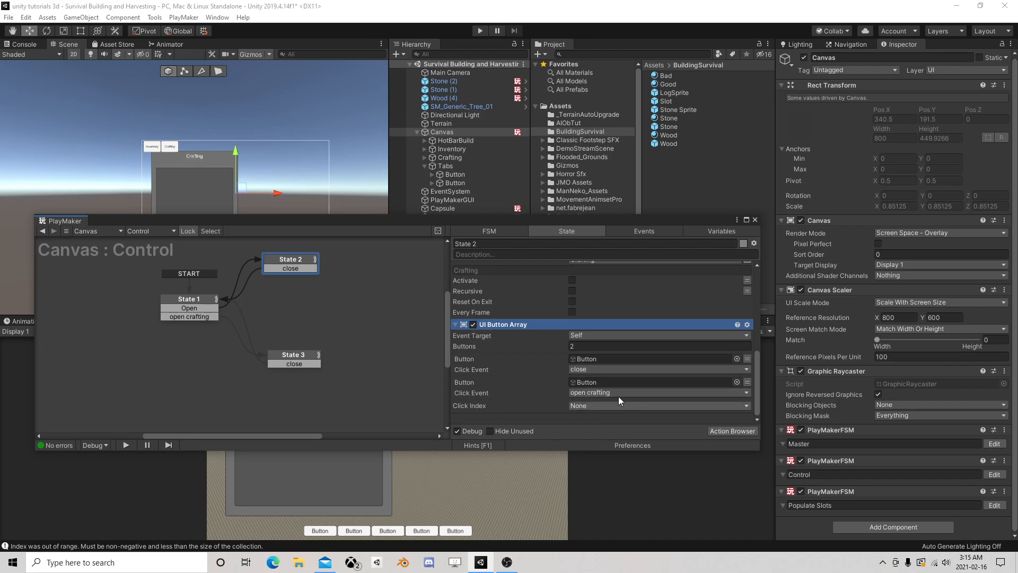
Step: Add an open crafting transition to State 2 and link it to State 3
right_click(300, 259)
mouse_move(329, 264)
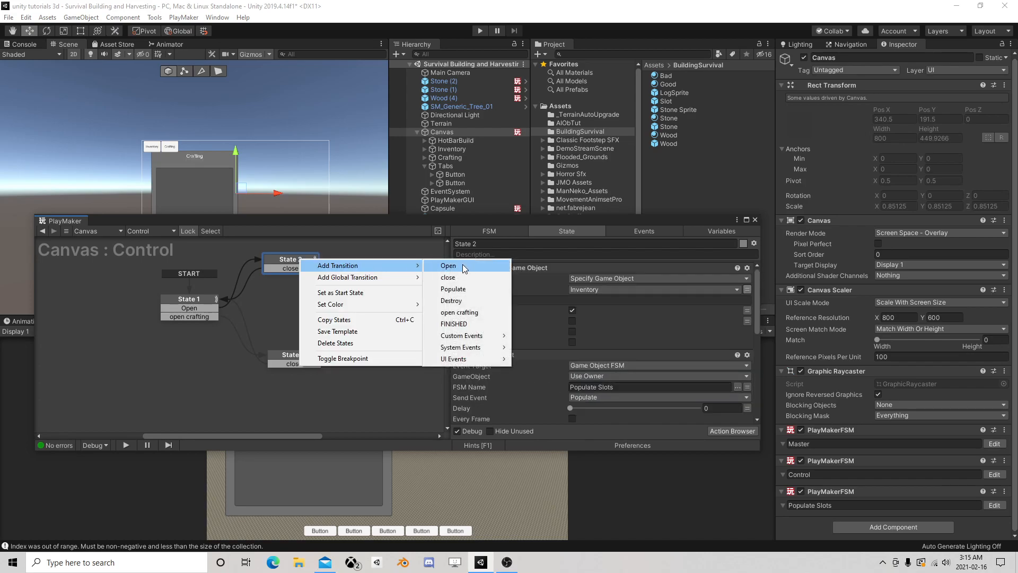
click(459, 313)
drag(322, 273, 298, 365)
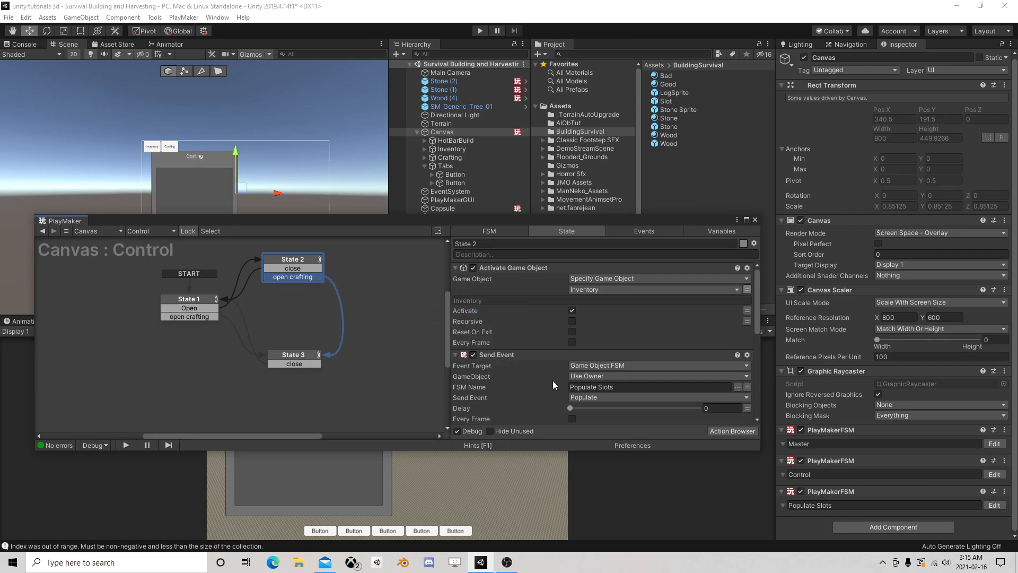
Step: Paste the UI Button Array action into State 3 and set its second button's click event to close
click(301, 356)
right_click(508, 417)
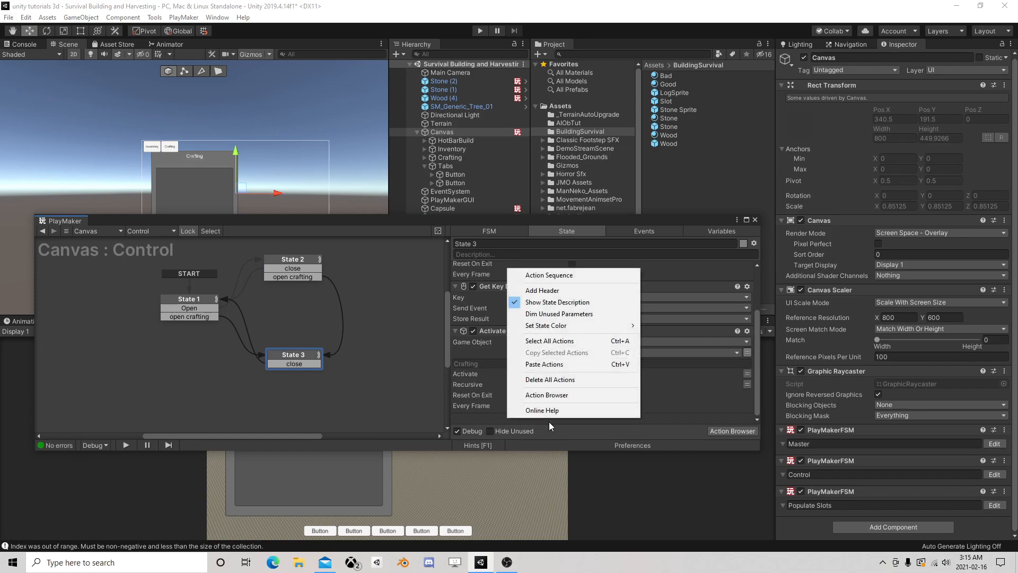
click(562, 368)
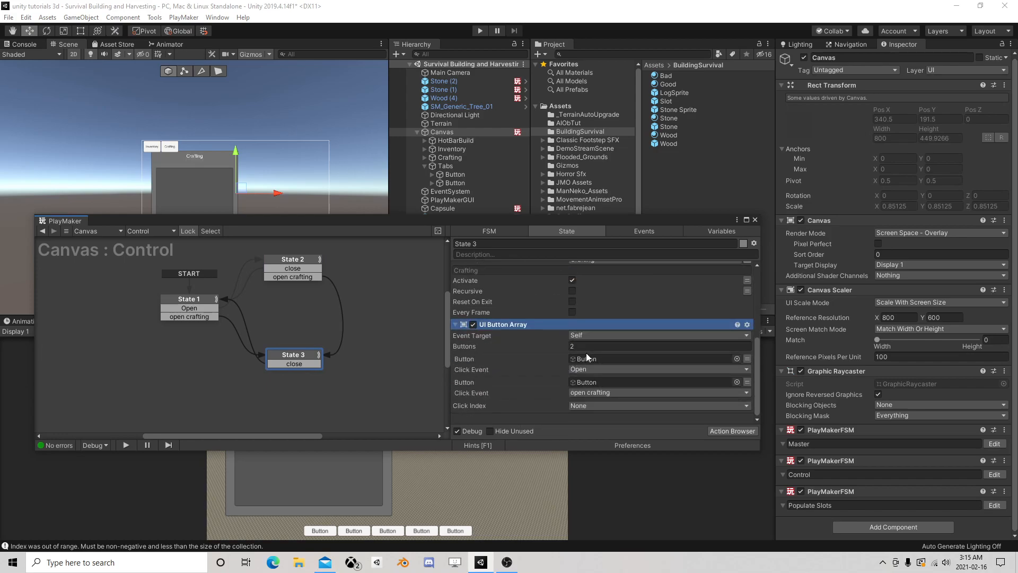
click(593, 370)
click(537, 367)
click(582, 391)
click(616, 427)
Step: Add an Open transition to State 3 and link it to State 2
right_click(291, 356)
mouse_move(340, 363)
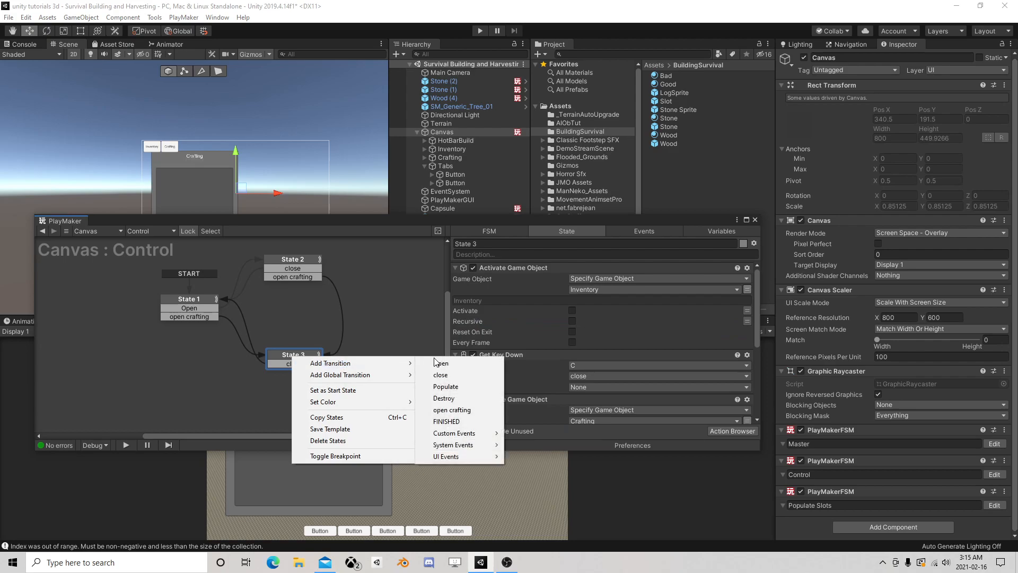
click(440, 363)
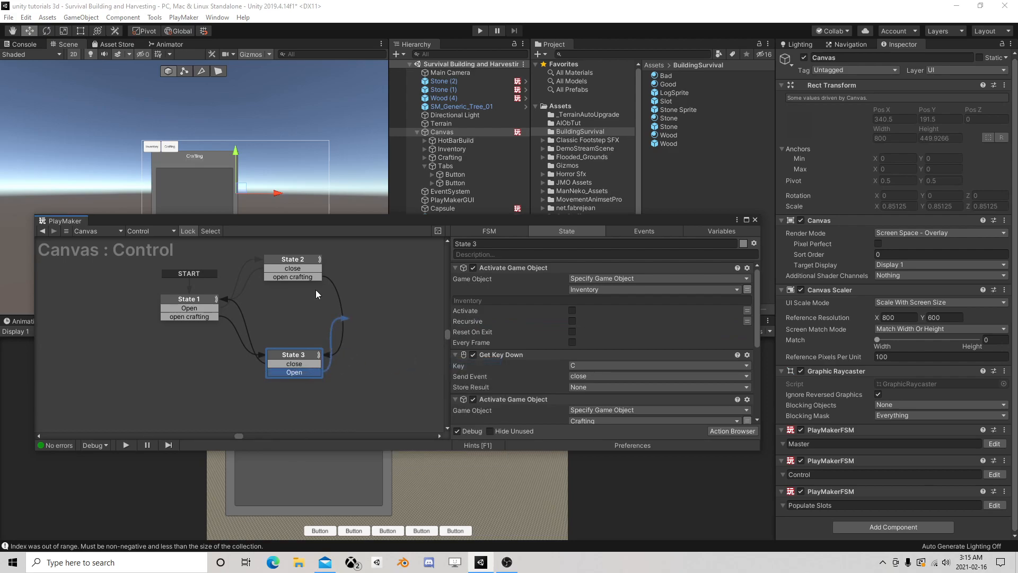
click(296, 355)
scroll(533, 361, down, 5)
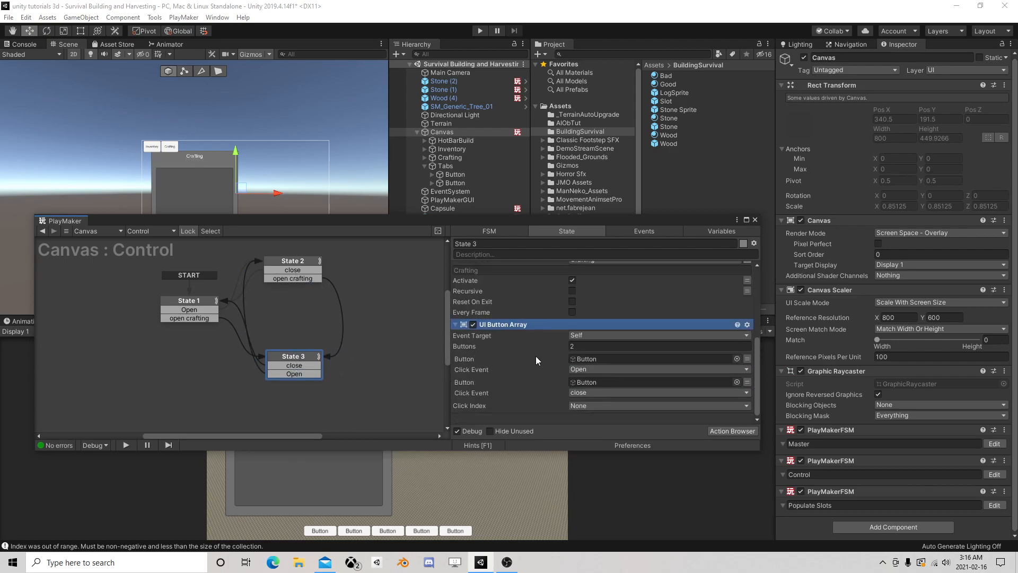
Step: Copy State 1's Get Key Down action for key C, which sends open crafting, and paste it after State 2's UI Button Array
click(189, 301)
scroll(532, 350, down, 5)
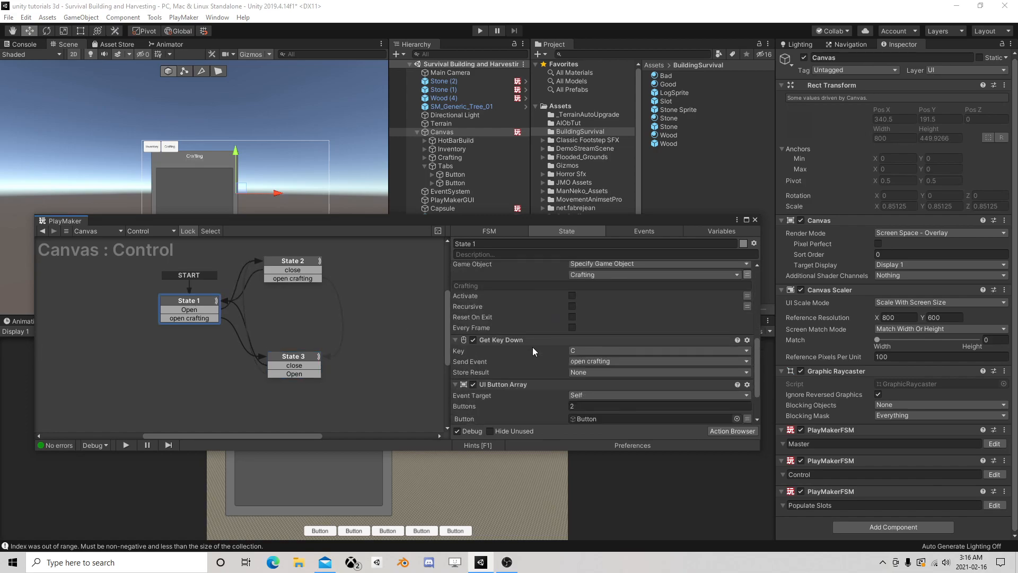
scroll(533, 344, up, 3)
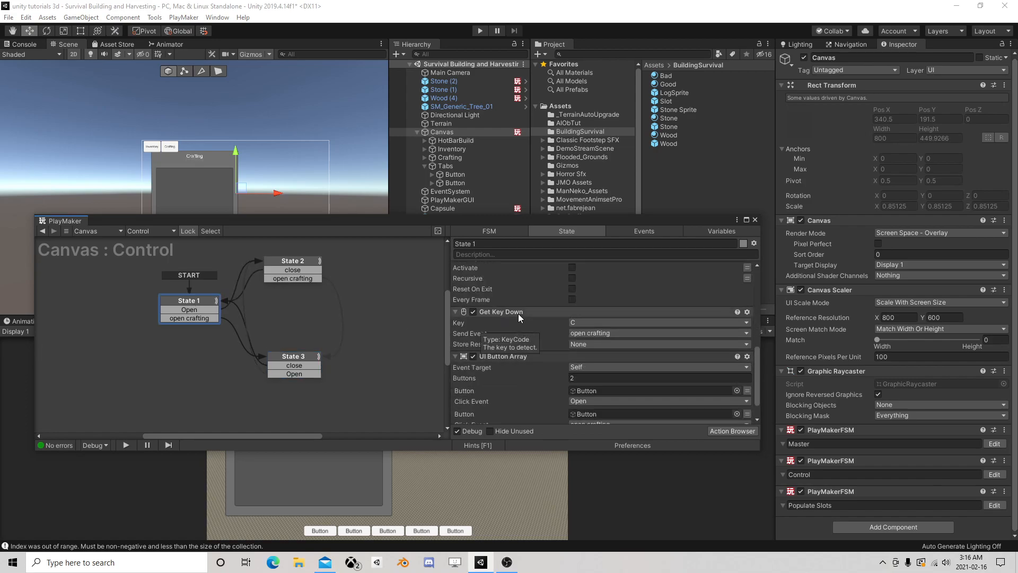
click(514, 312)
right_click(515, 312)
click(578, 374)
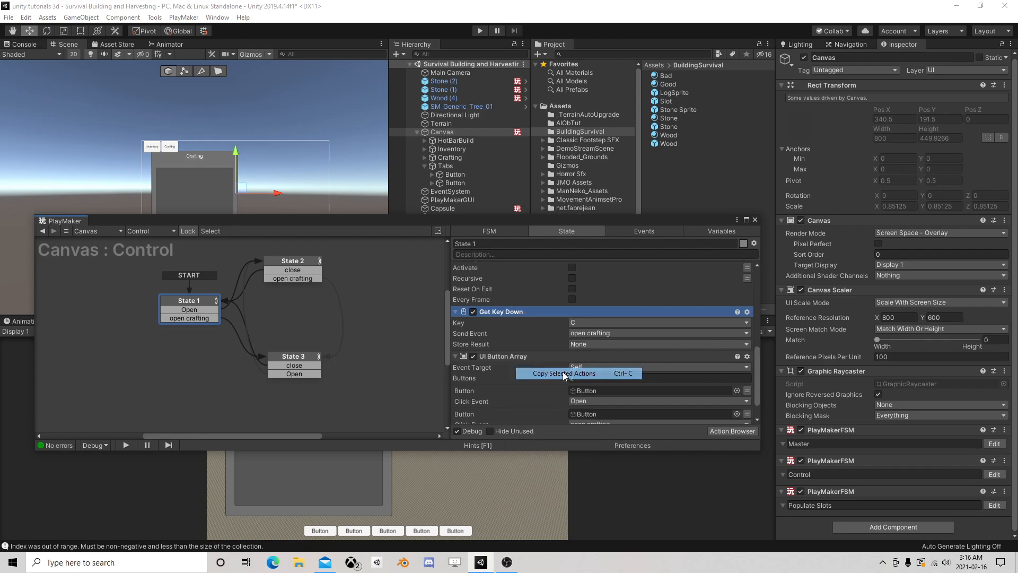
click(305, 267)
scroll(505, 371, down, 3)
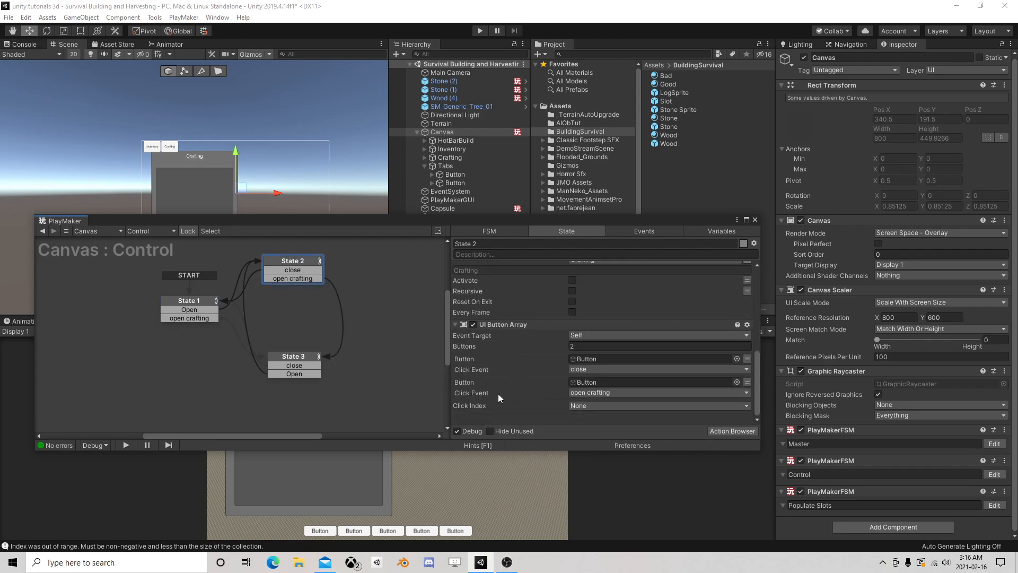
right_click(494, 420)
click(547, 379)
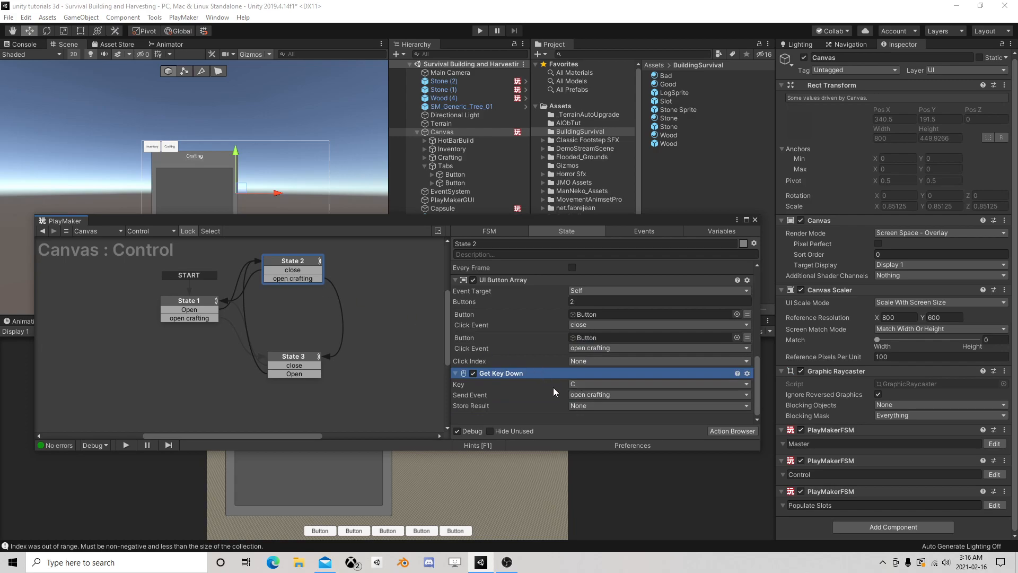
Step: Copy State 1's Get Key Down action for key I, which sends Open, into the end of State 3 and close the FSM editor
click(195, 301)
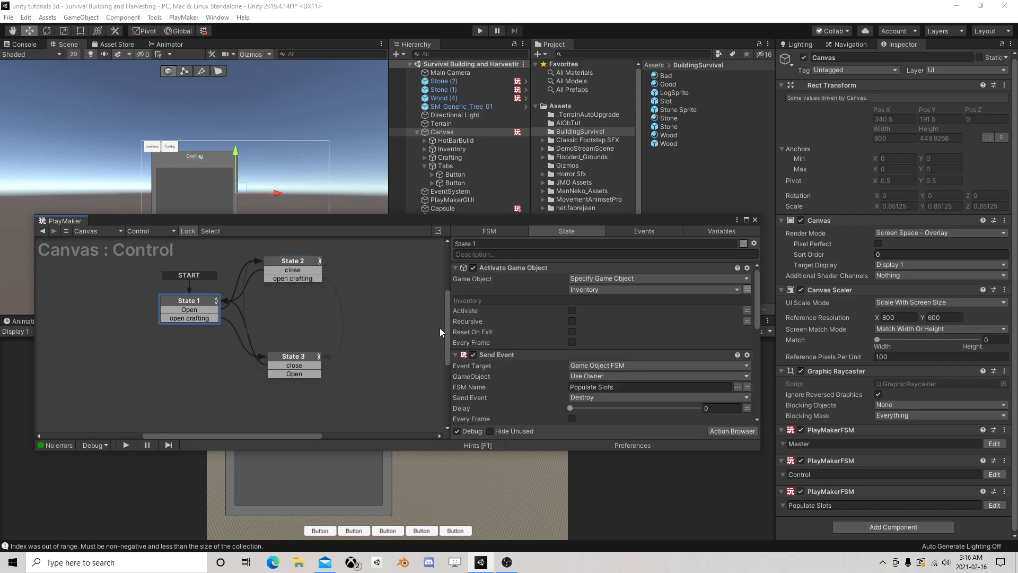
scroll(529, 345, down, 5)
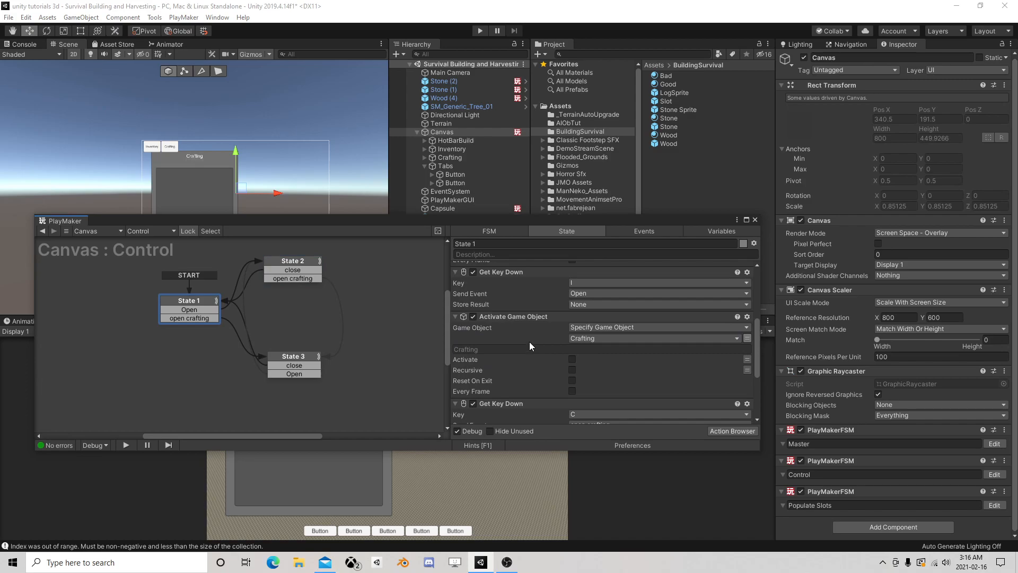
click(511, 274)
right_click(511, 275)
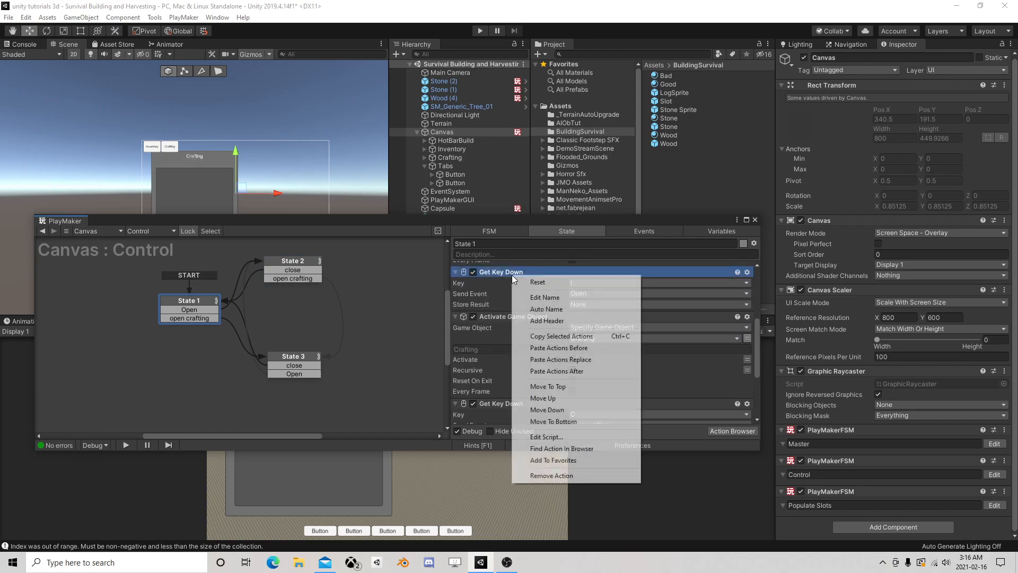
click(561, 335)
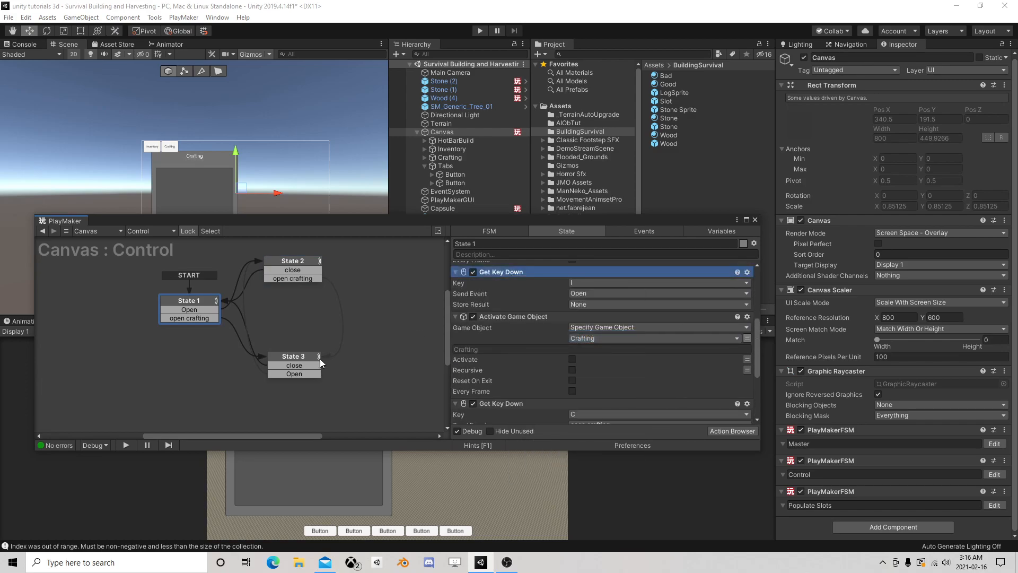
click(306, 357)
scroll(549, 371, down, 5)
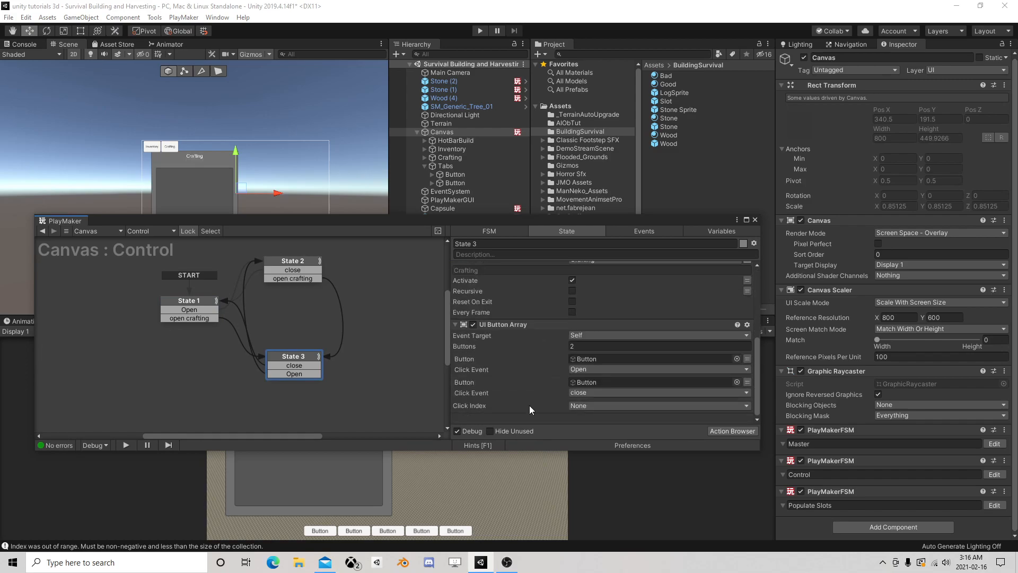
right_click(519, 415)
click(561, 363)
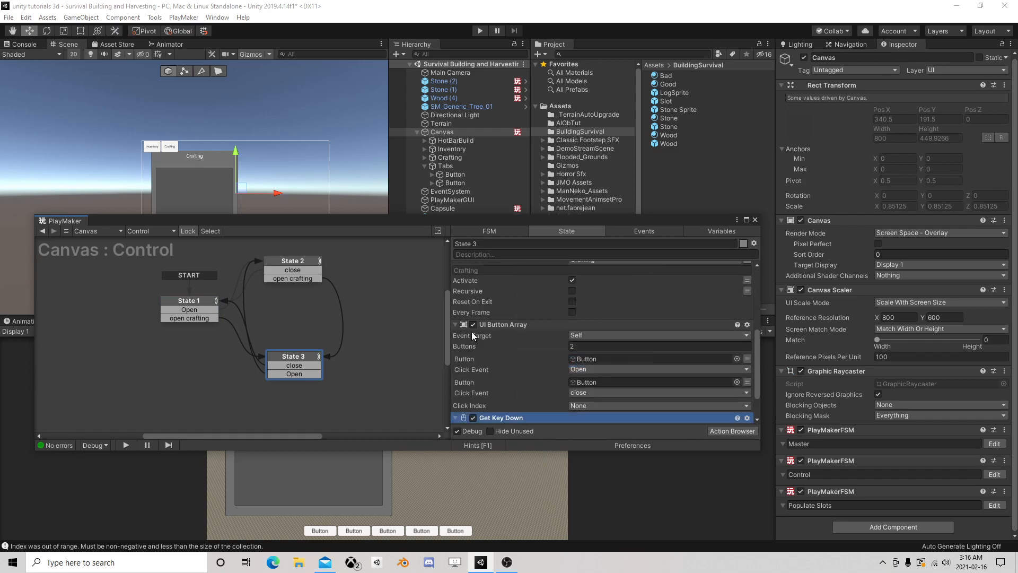
click(755, 219)
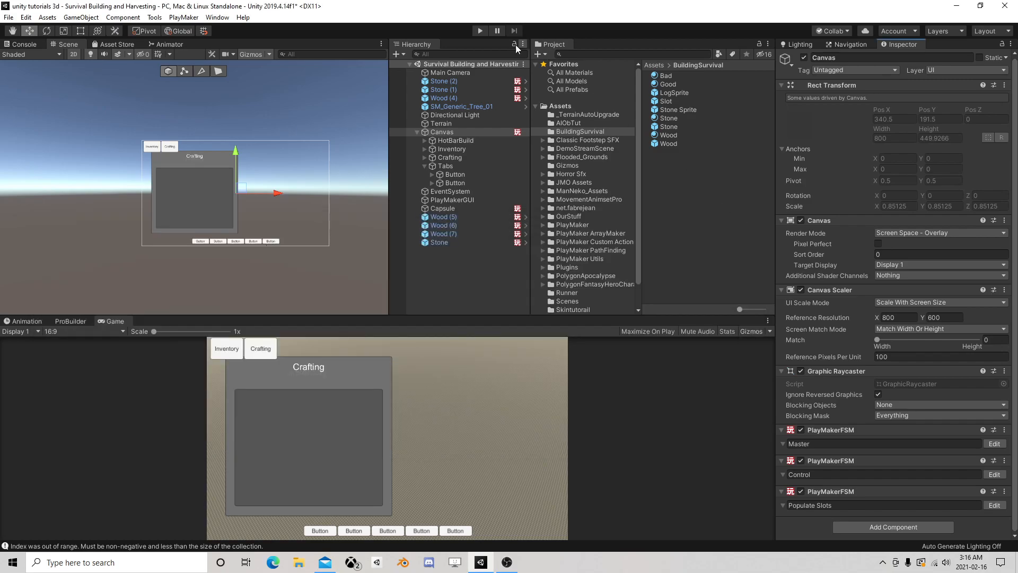
Step: Run the game and test opening, closing and switching between the panels with the Inventory and Crafting tab buttons
click(480, 30)
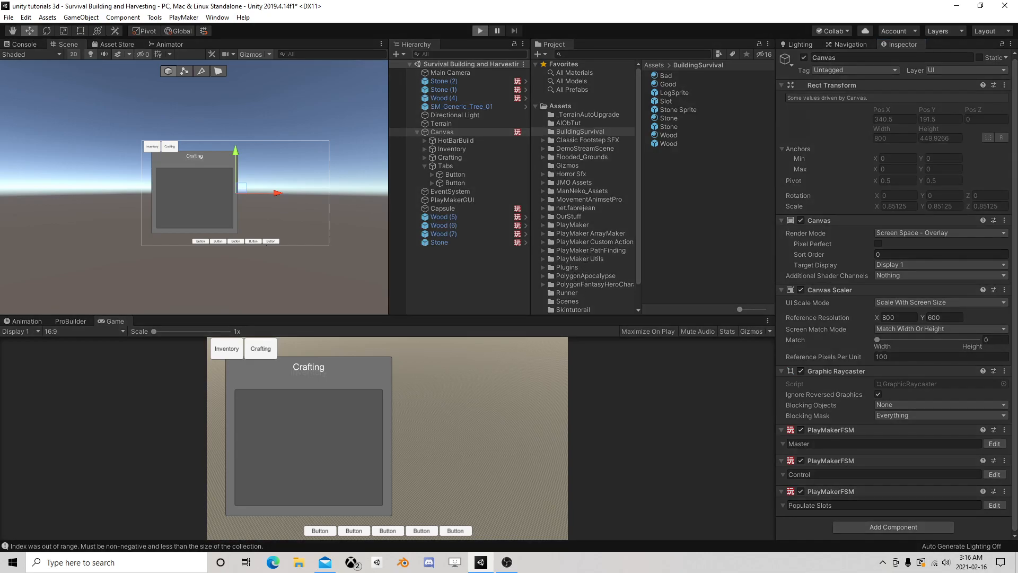
click(232, 351)
click(232, 351)
click(261, 350)
click(262, 348)
click(225, 348)
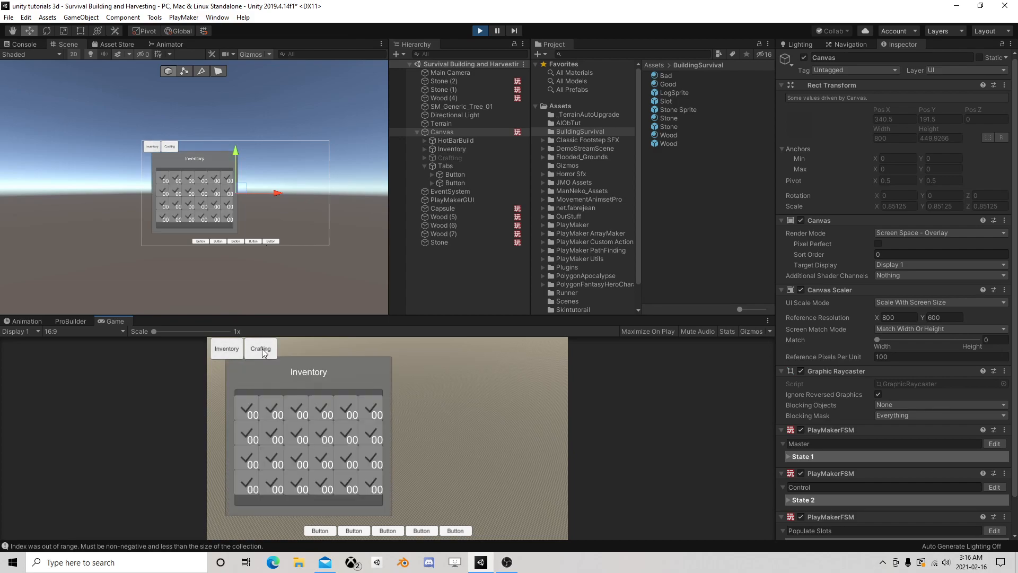
click(262, 348)
click(228, 350)
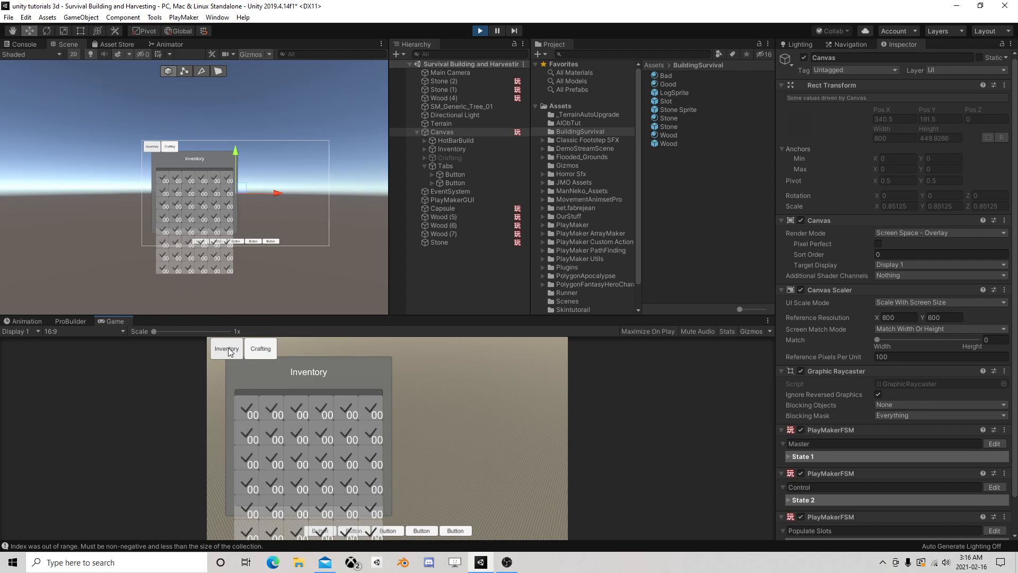
Step: Toggle the Inventory panel repeatedly with its tab button to check its slots, and stop the game
click(230, 351)
click(230, 352)
click(230, 351)
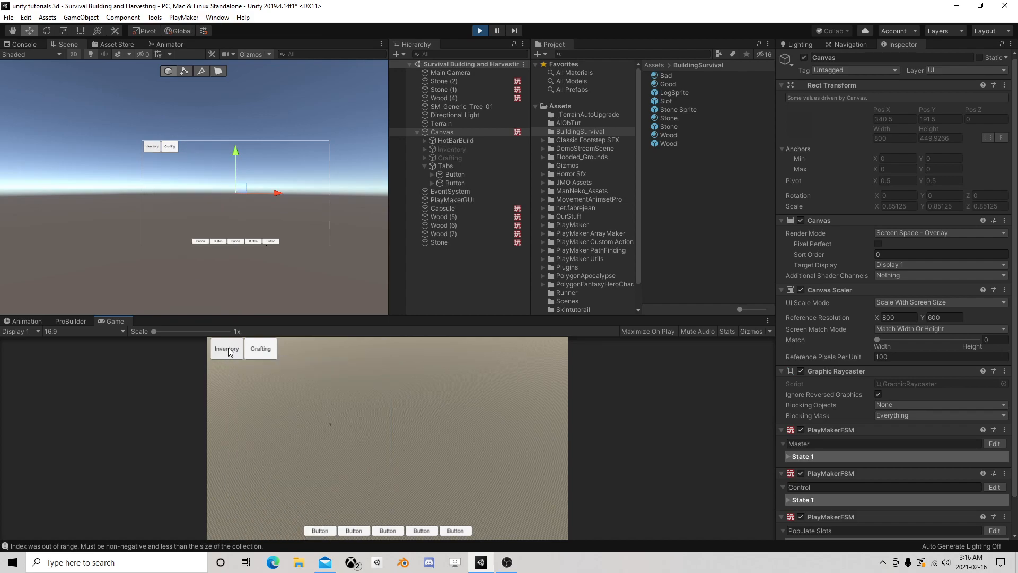
click(229, 352)
click(228, 352)
click(229, 352)
click(228, 351)
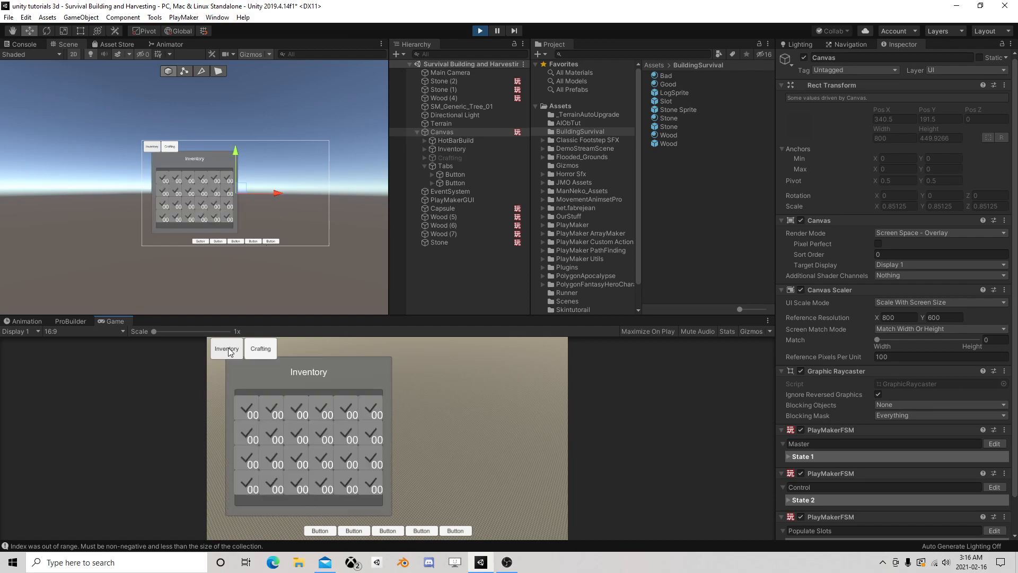
click(230, 352)
click(230, 351)
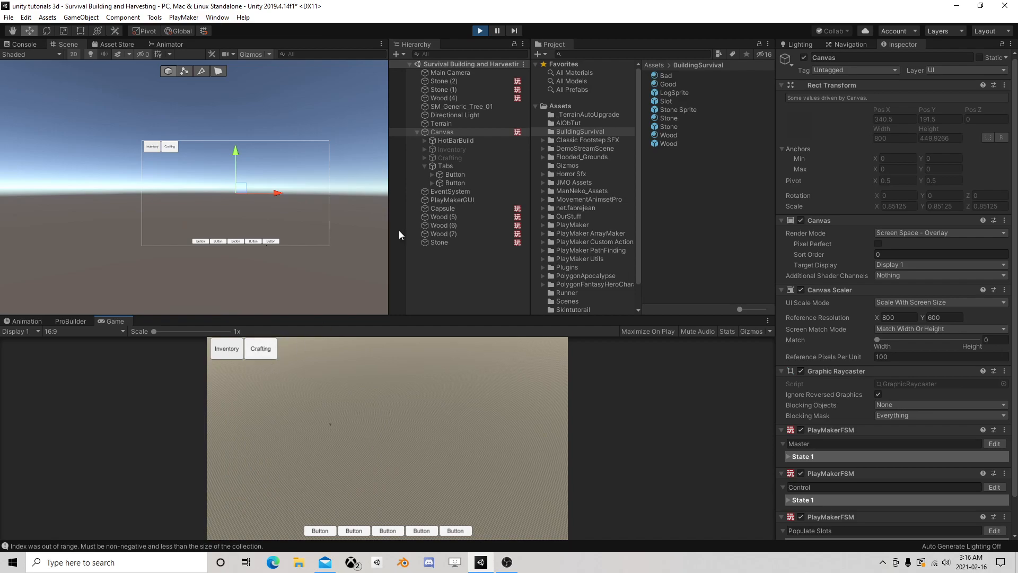
click(480, 31)
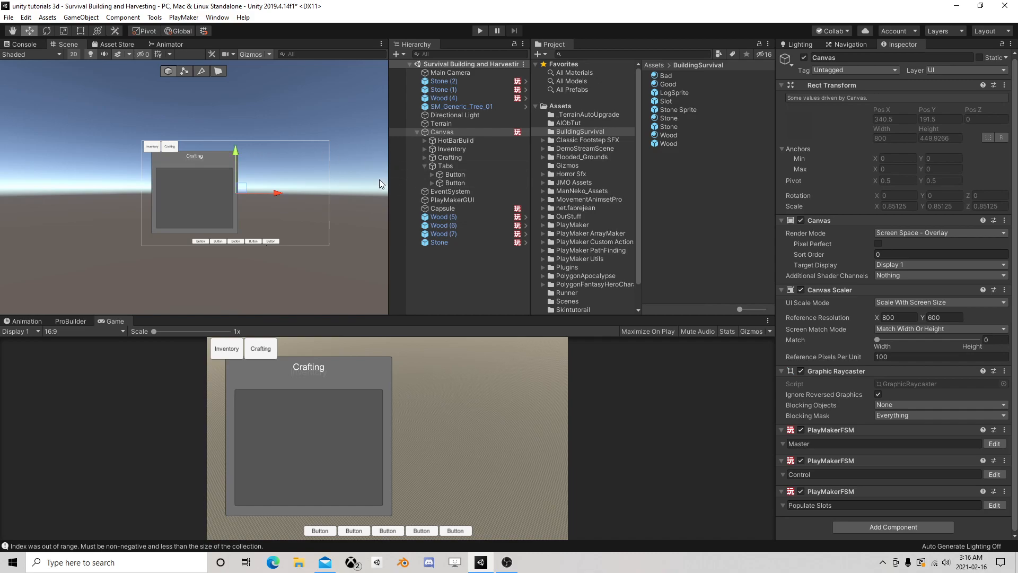
Step: Set the Tabs object's Grid Layout Group cell size to 50 by 25
click(445, 166)
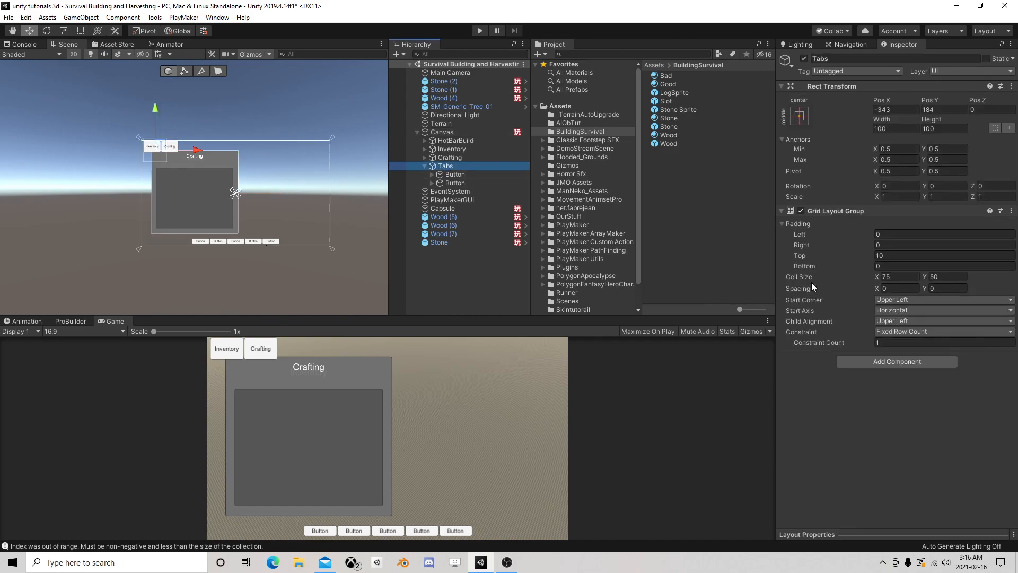
click(897, 276)
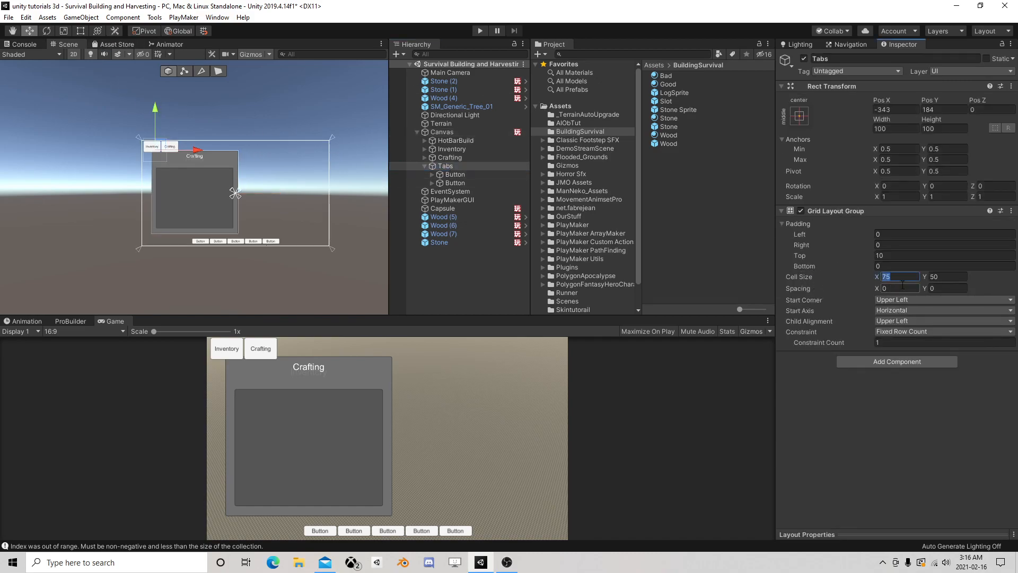
text(50)
key(Tab)
text(25)
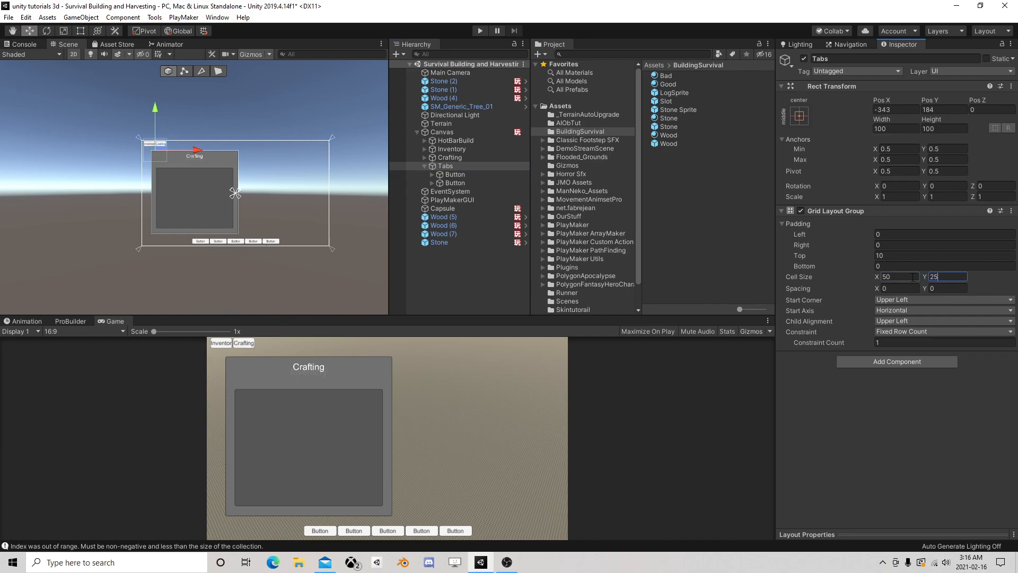
Step: Enable Best Fit on the Text objects of both tab buttons together
click(432, 183)
click(432, 174)
click(459, 200)
ctrl+click(460, 183)
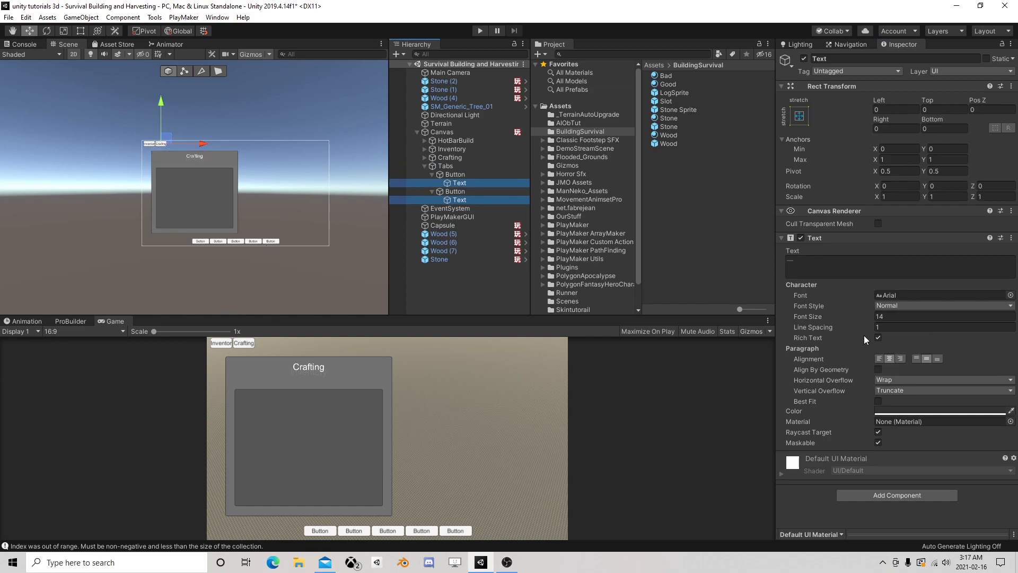
click(879, 401)
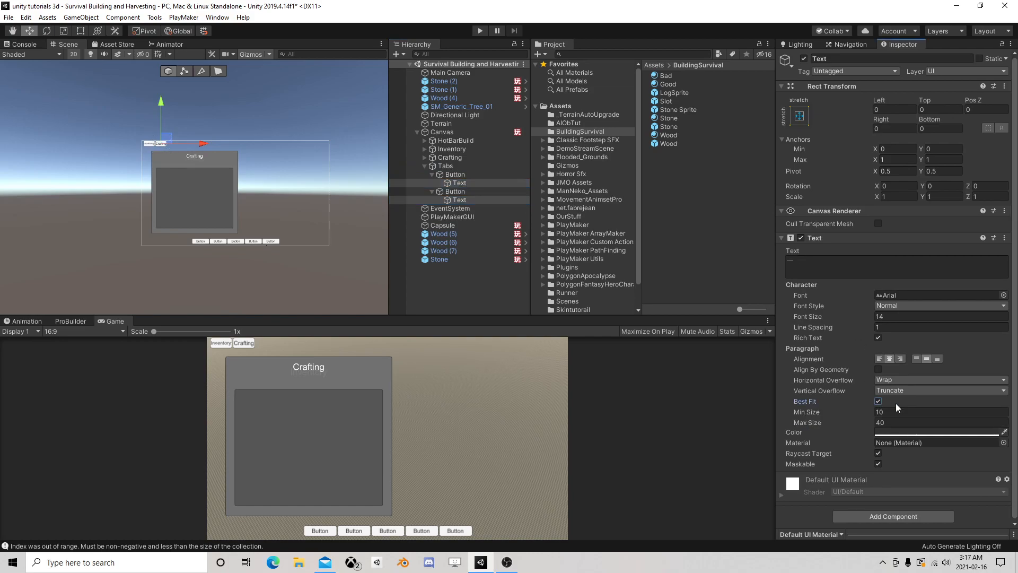
click(780, 238)
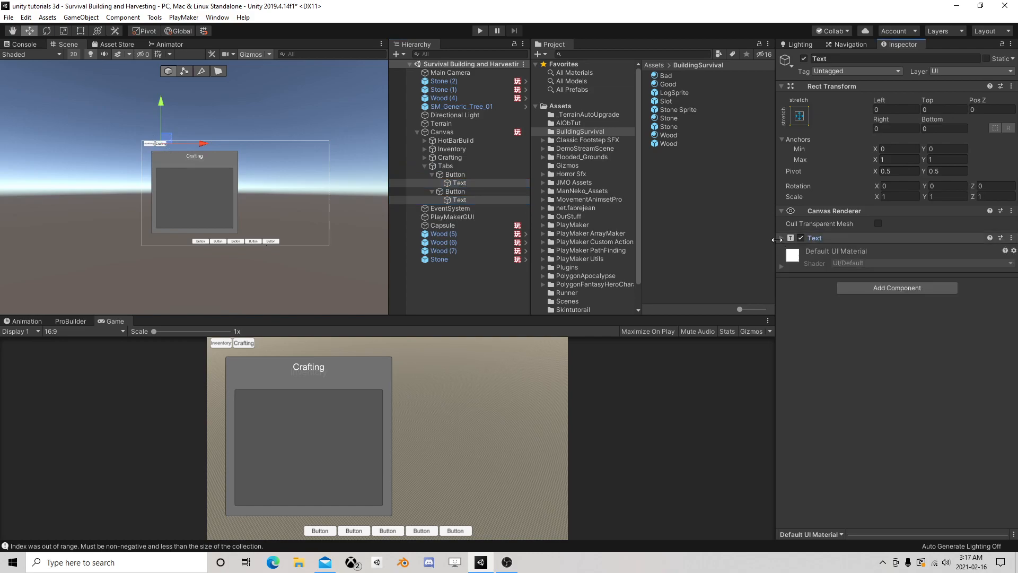
Step: Collapse the Tabs hierarchy and deactivate the Inventory object under the Canvas
click(425, 166)
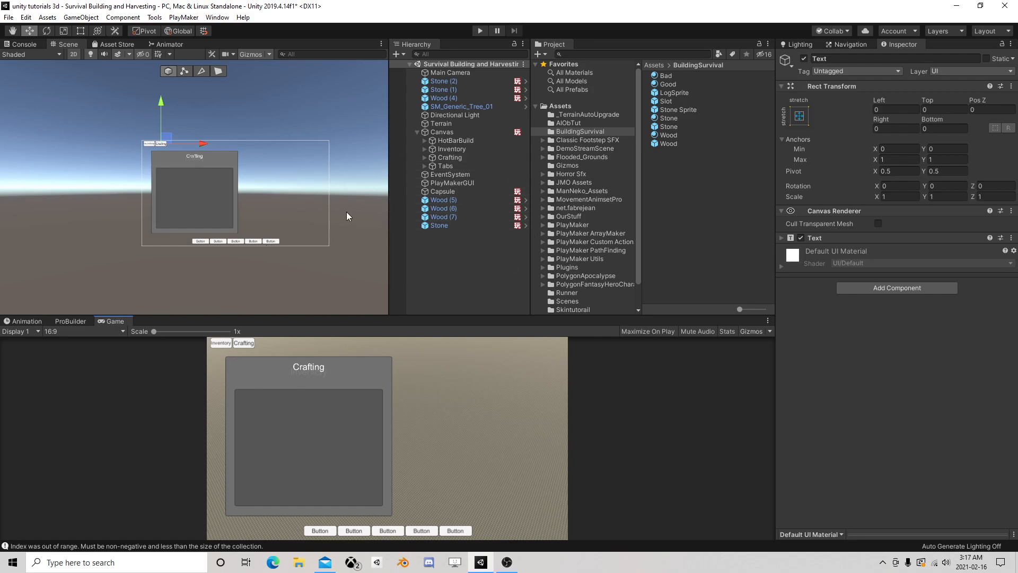
click(460, 148)
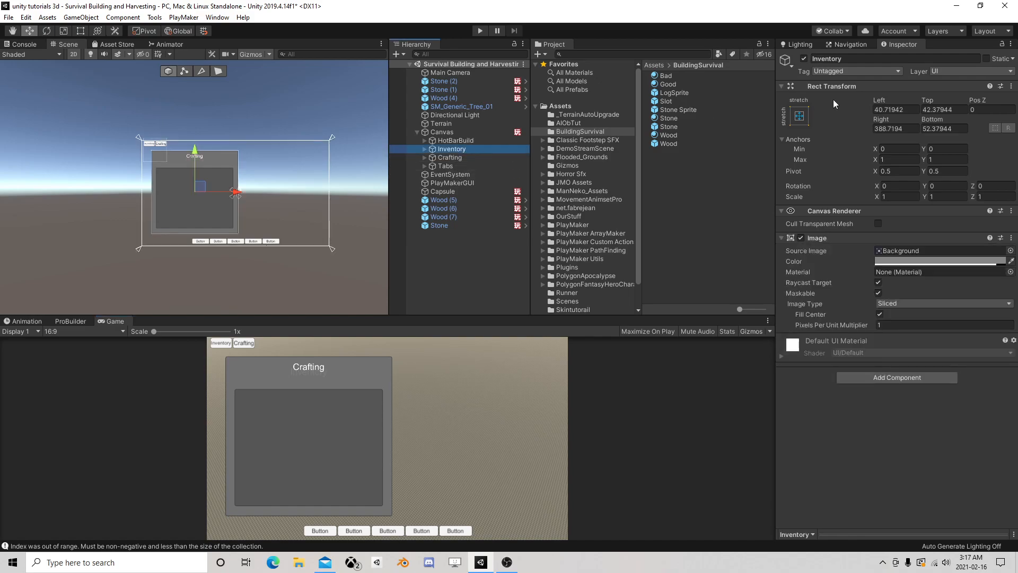
click(805, 59)
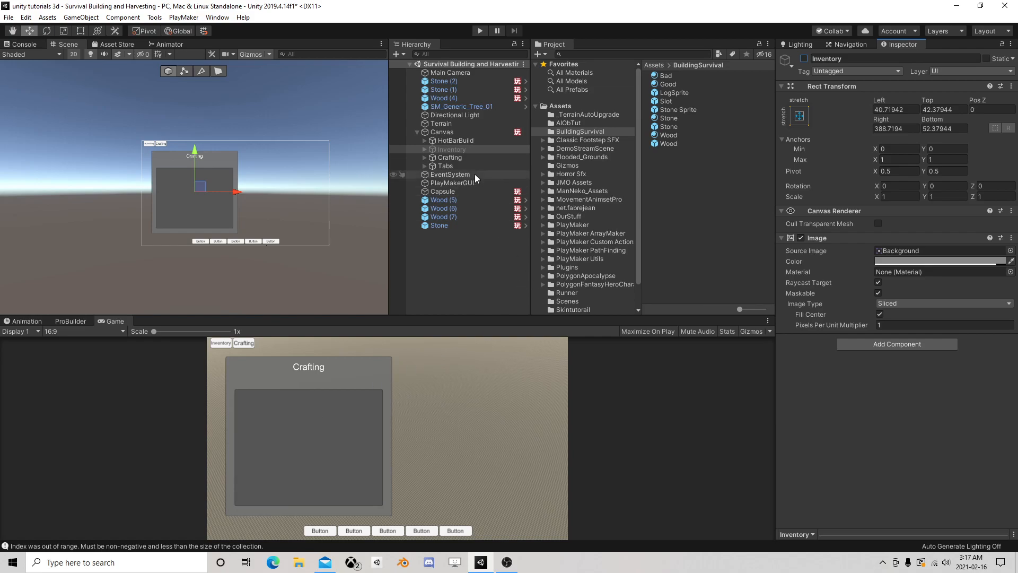
Step: Replace the Grid Layout Group on the Crafting panel's Slots object with a Vertical Layout Group
click(450, 157)
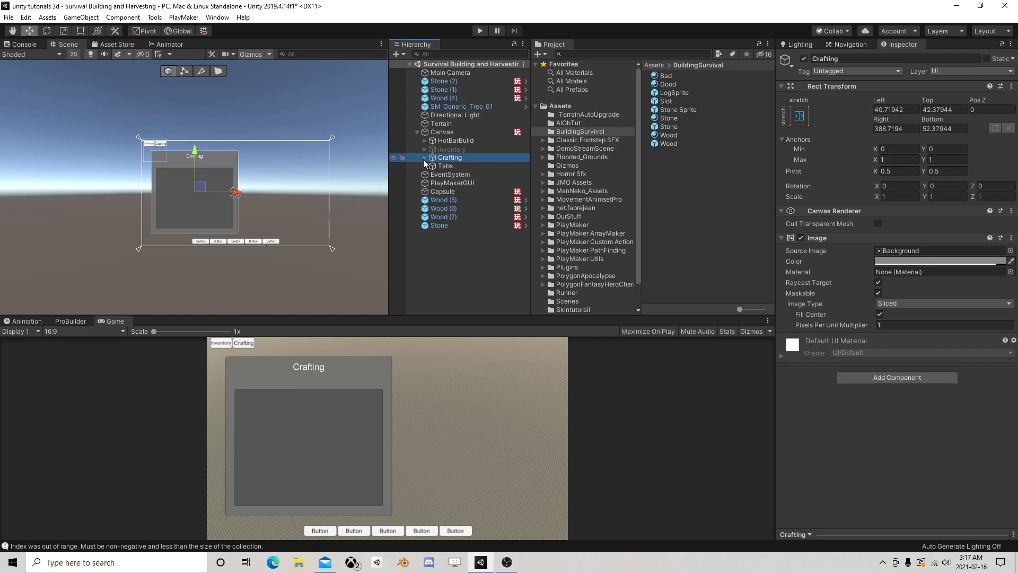
click(424, 157)
click(453, 174)
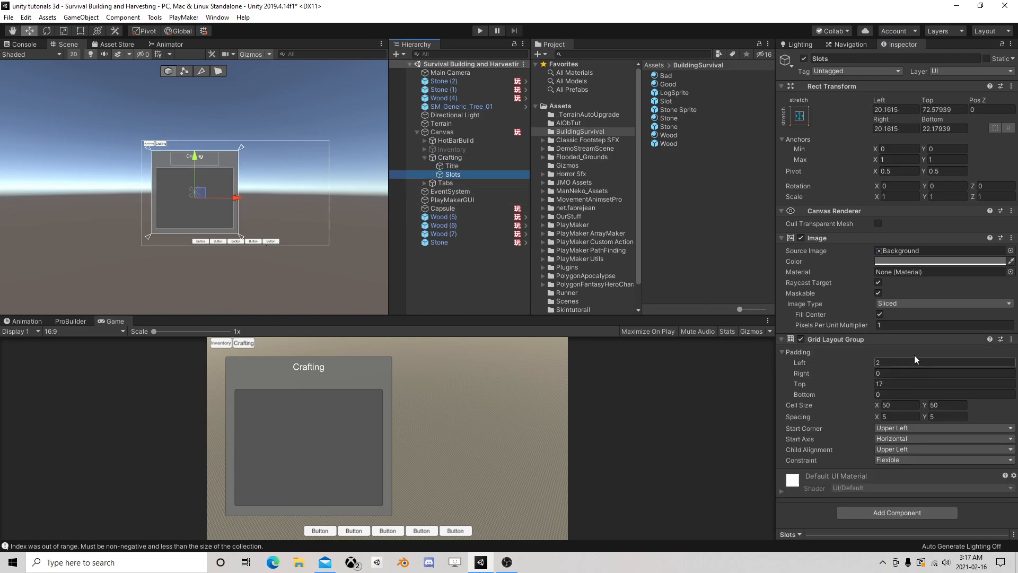
right_click(850, 343)
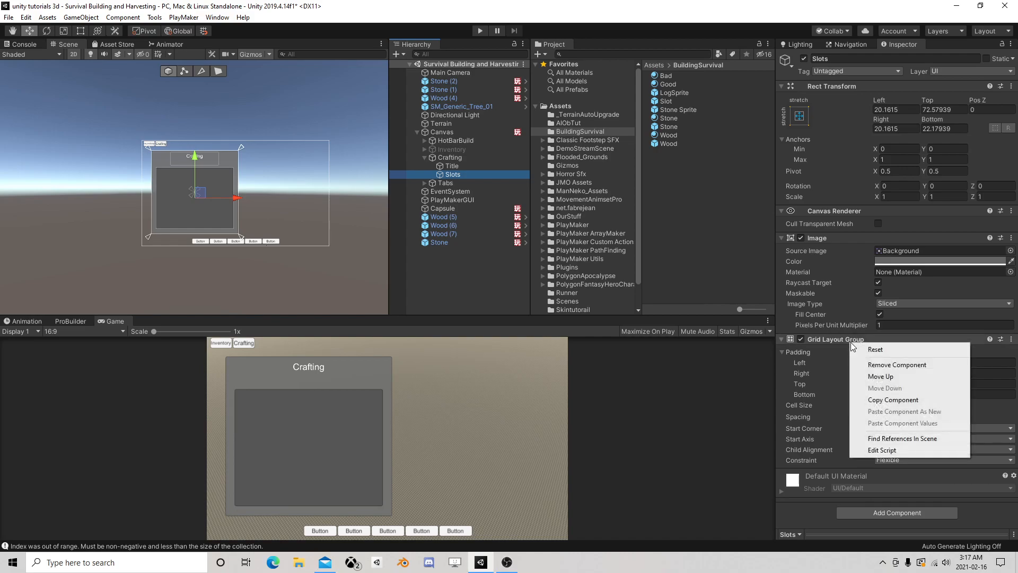
click(902, 364)
click(886, 379)
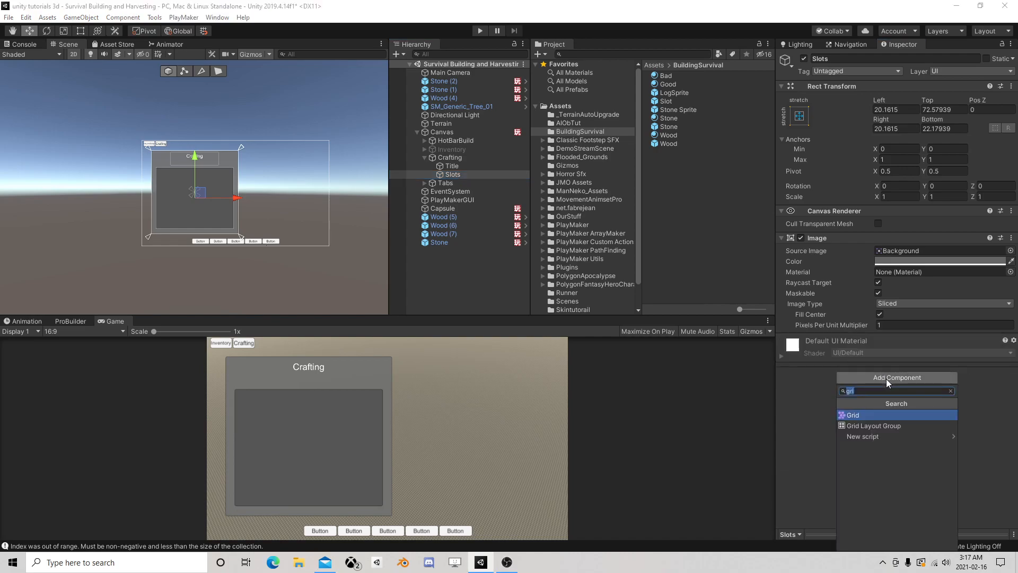
text(vert)
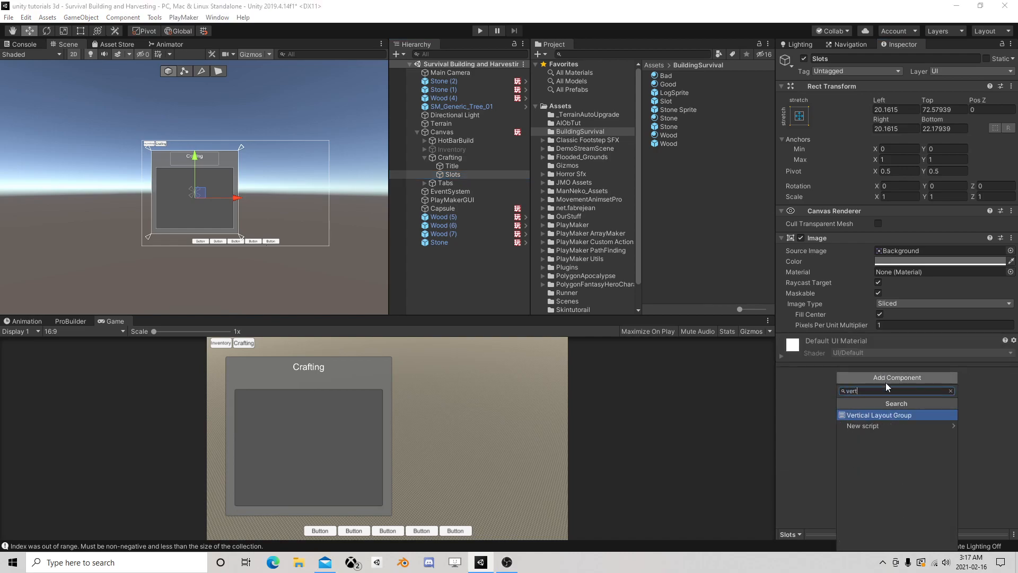
click(893, 414)
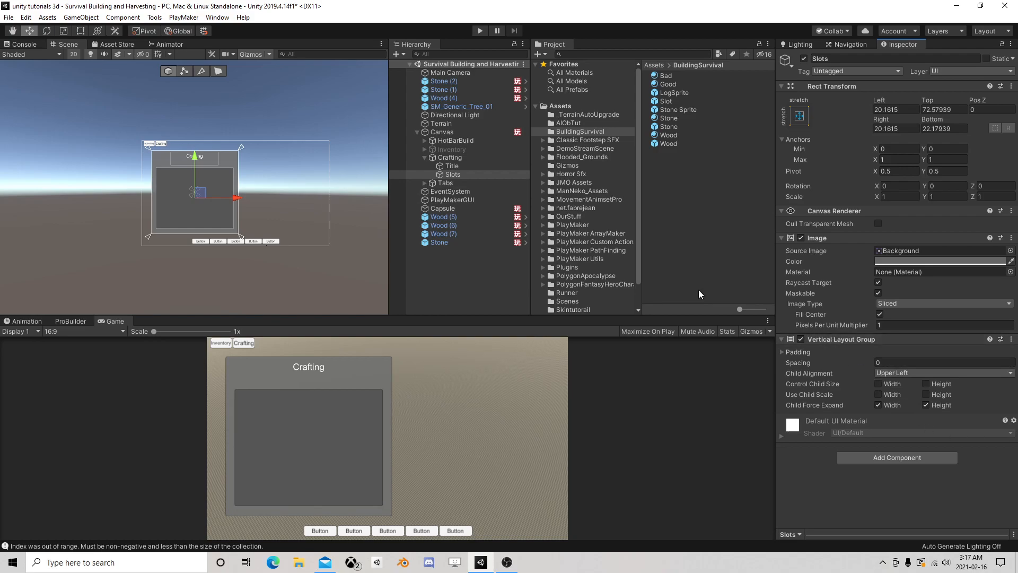
Step: Add a UI Button under the Crafting panel's Slots object and change its label text to Create
right_click(456, 173)
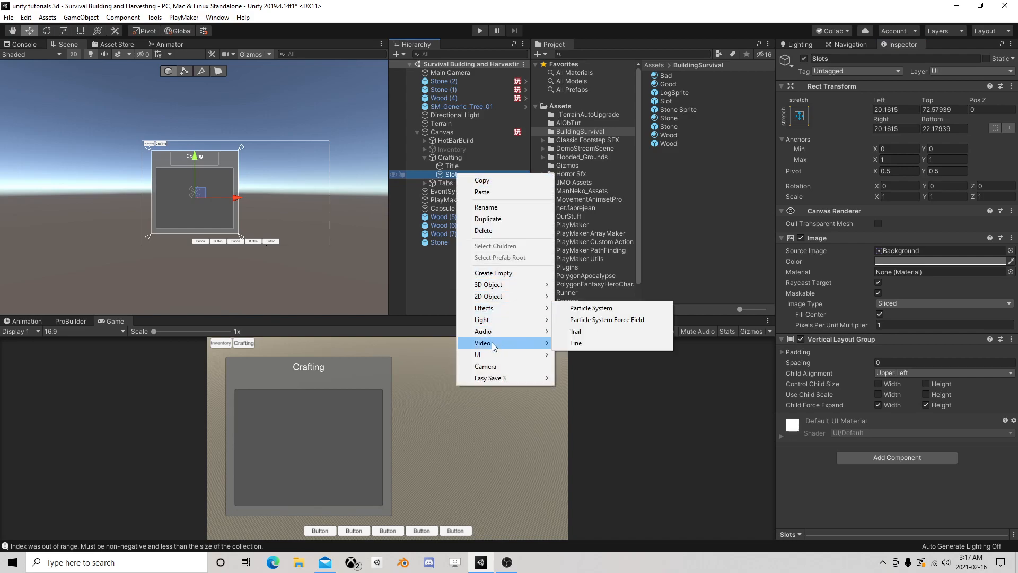
mouse_move(486, 354)
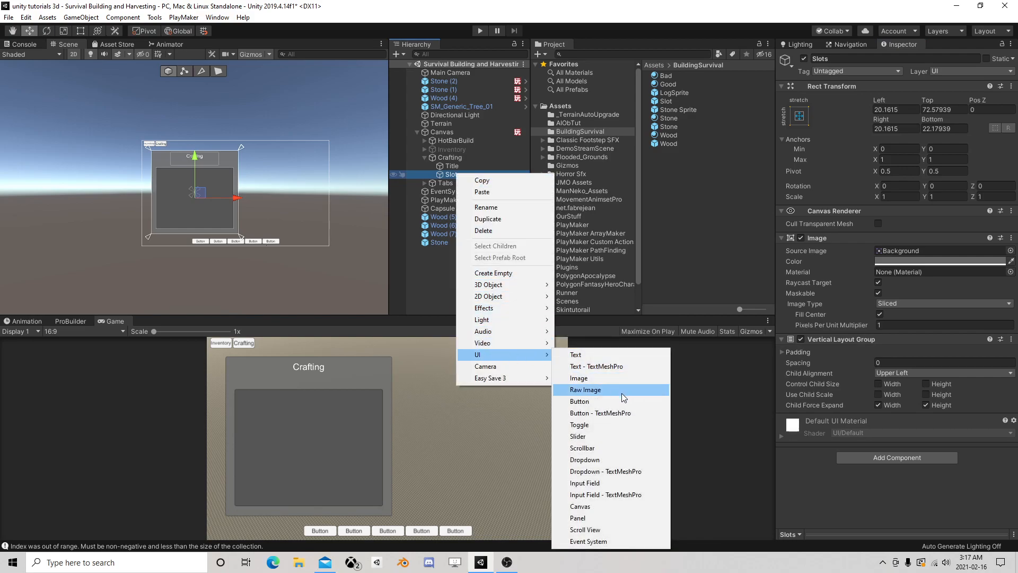
click(613, 401)
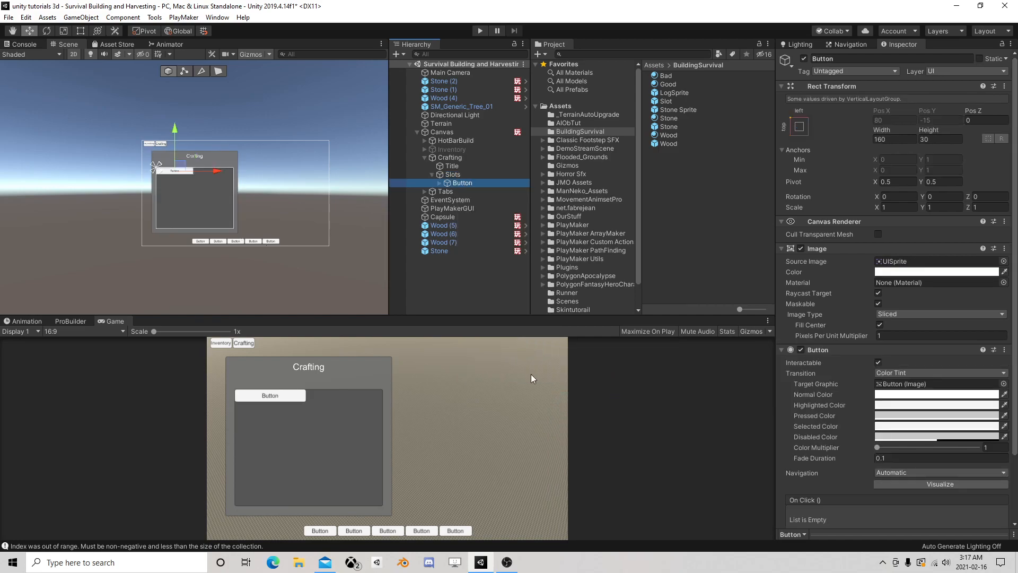
click(439, 183)
click(460, 192)
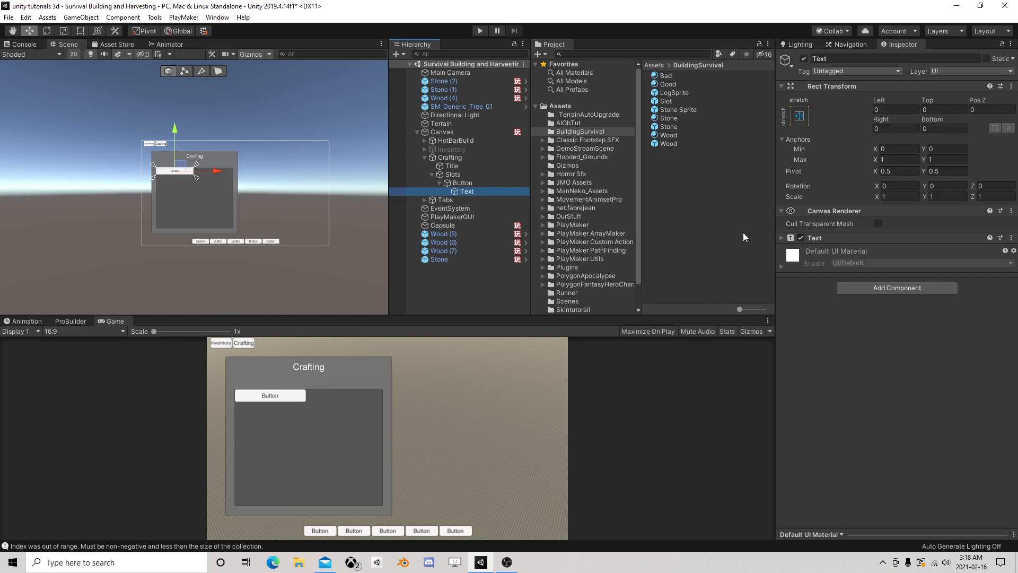
click(782, 238)
drag(844, 259, 768, 260)
text(Create)
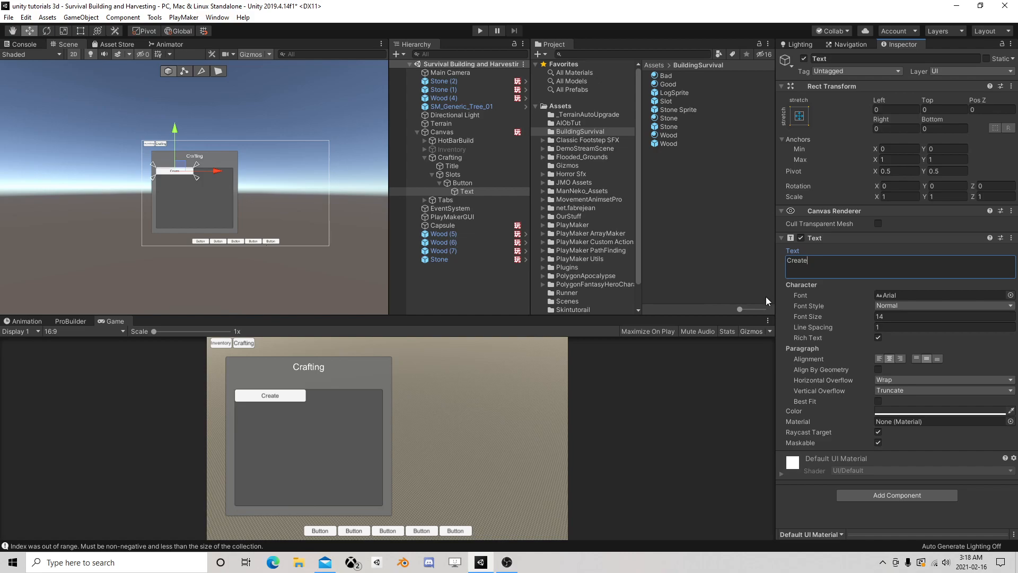
Step: Add a UI Panel as a child of the Create button and move it directly beside the button, about 161 units across
click(448, 182)
click(440, 182)
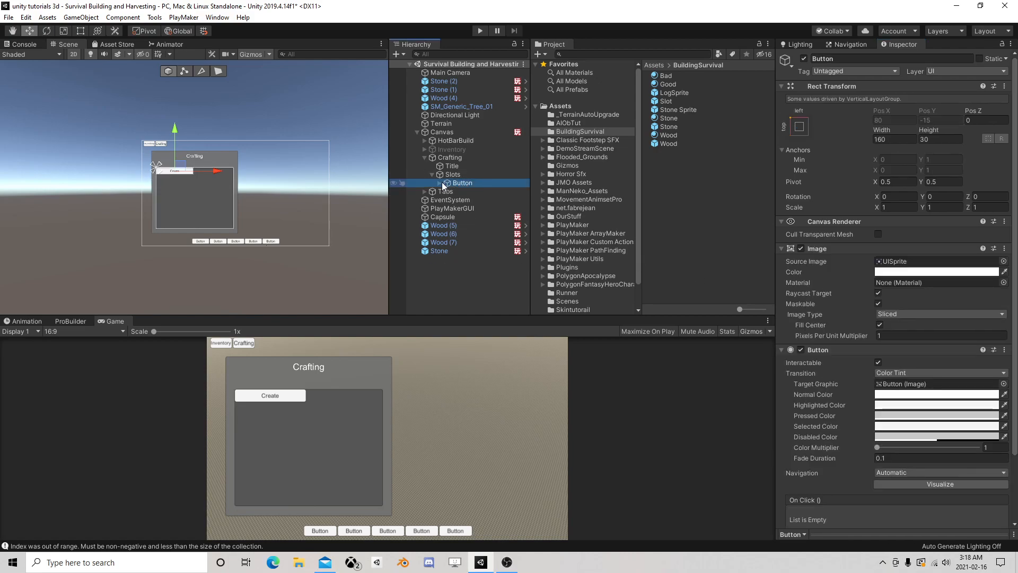
right_click(441, 182)
mouse_move(504, 364)
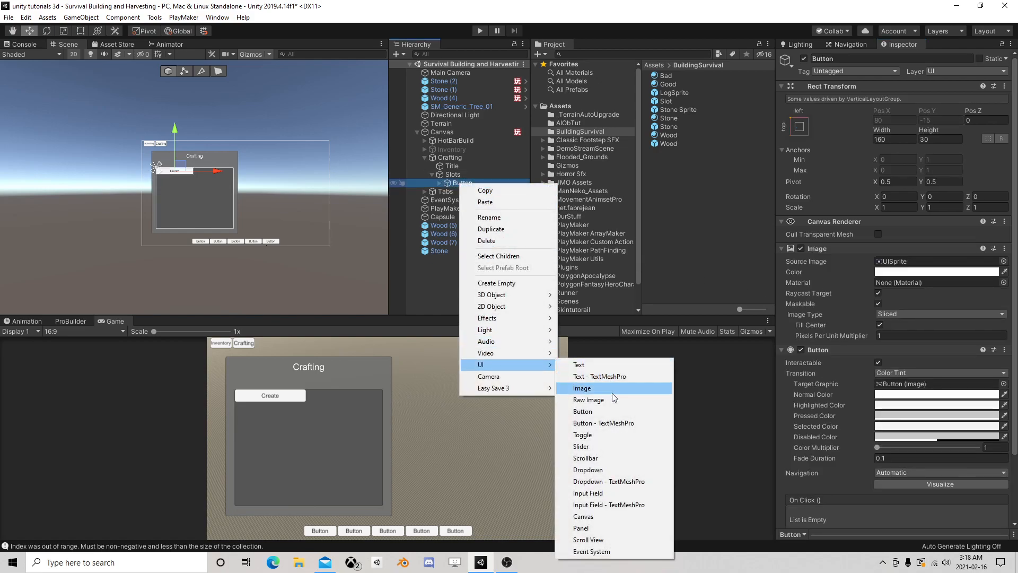
click(613, 528)
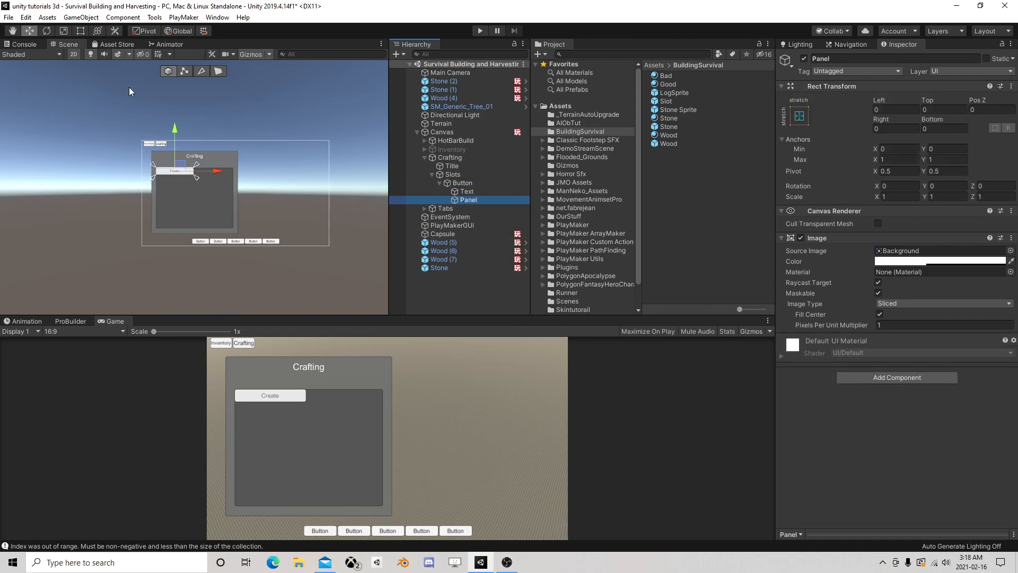
drag(214, 171, 253, 173)
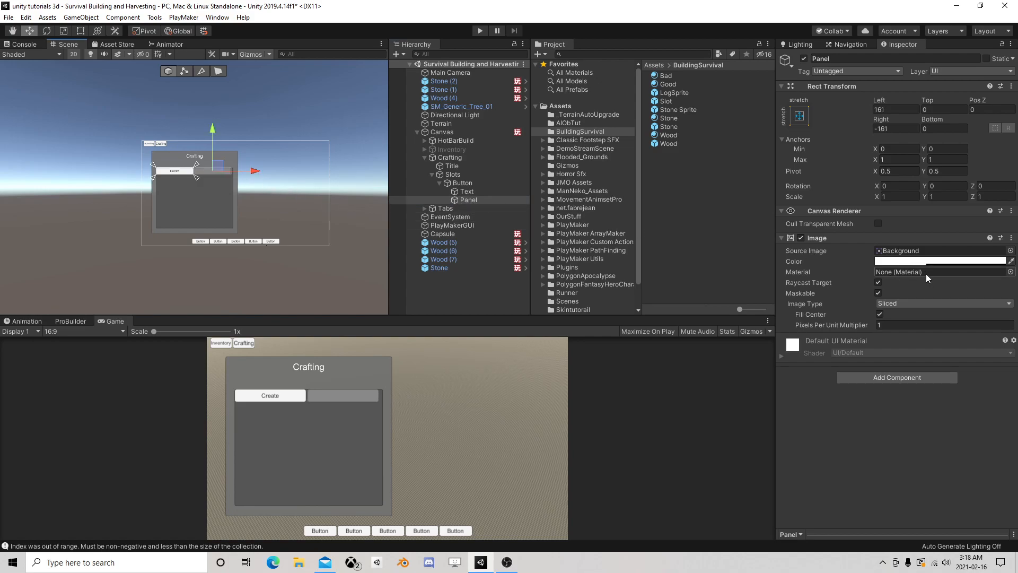
Step: Make the new Panel's white image colour fully opaque with an alpha of 1
click(914, 261)
mouse_move(686, 209)
mouse_down()
mouse_move(685, 229)
mouse_move(686, 181)
mouse_up()
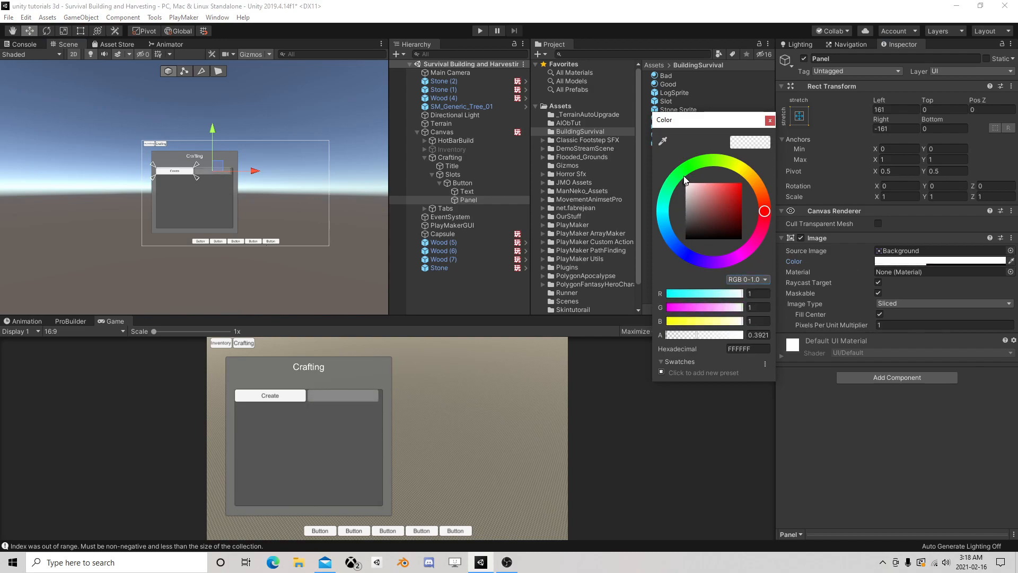
drag(719, 335, 746, 337)
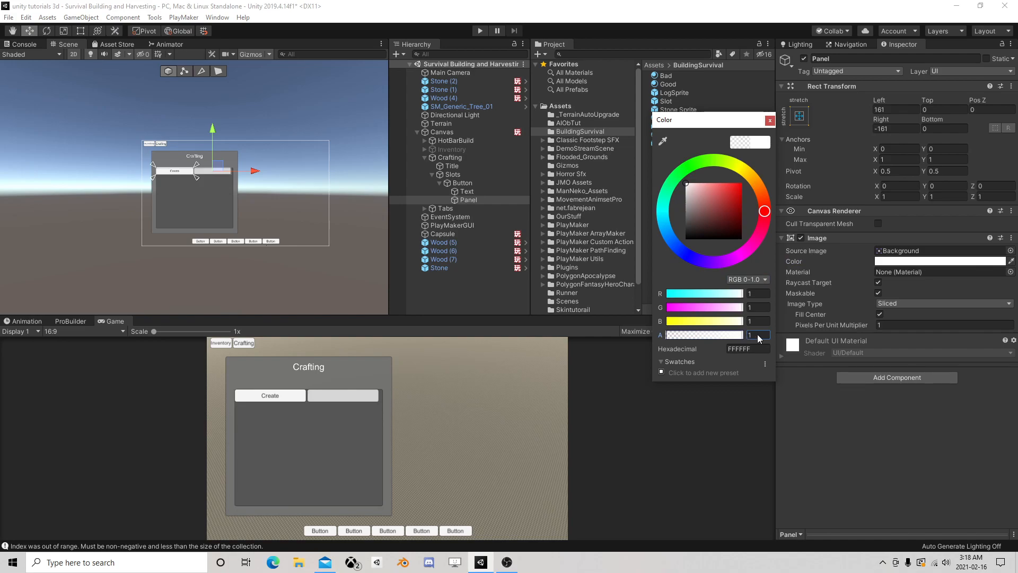
click(769, 120)
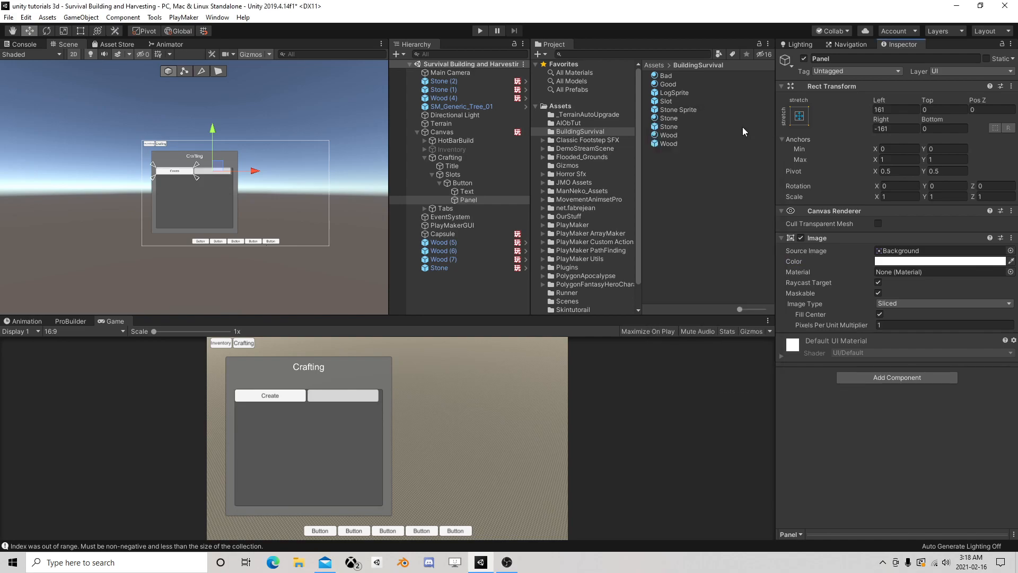
Step: Add a UI Text object inside the new Panel and enable Best Fit on it
right_click(470, 200)
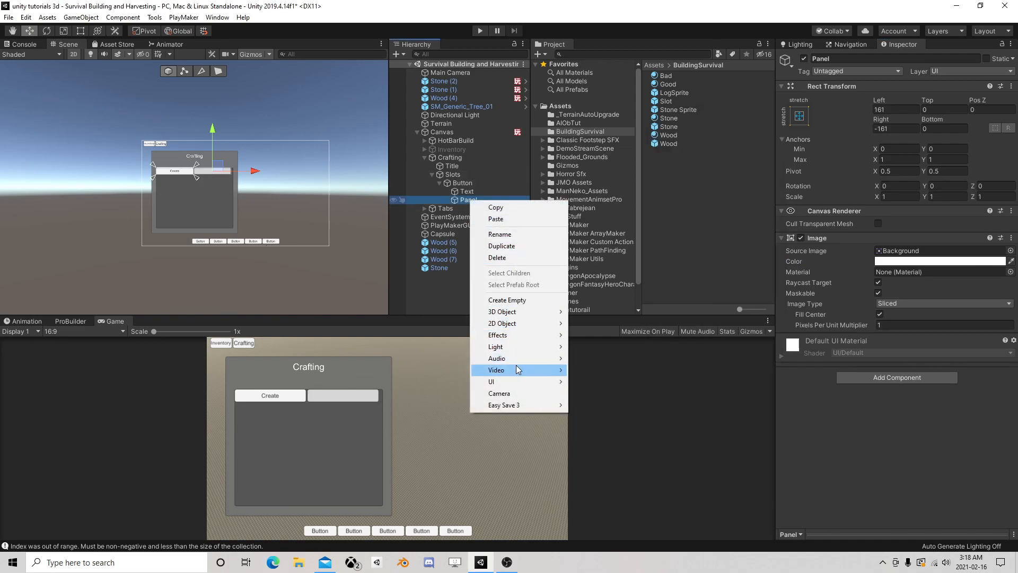
mouse_move(515, 381)
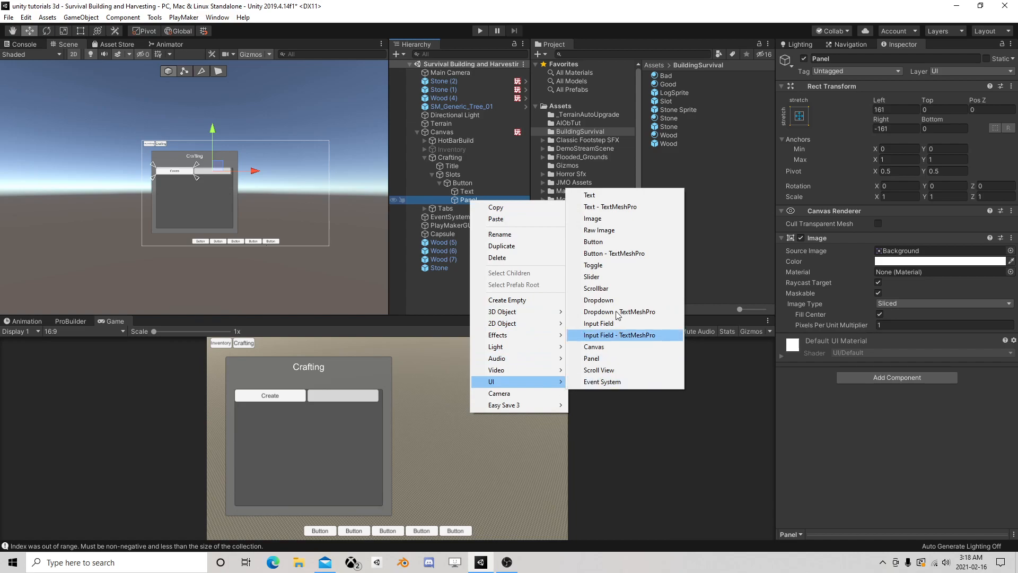
click(607, 202)
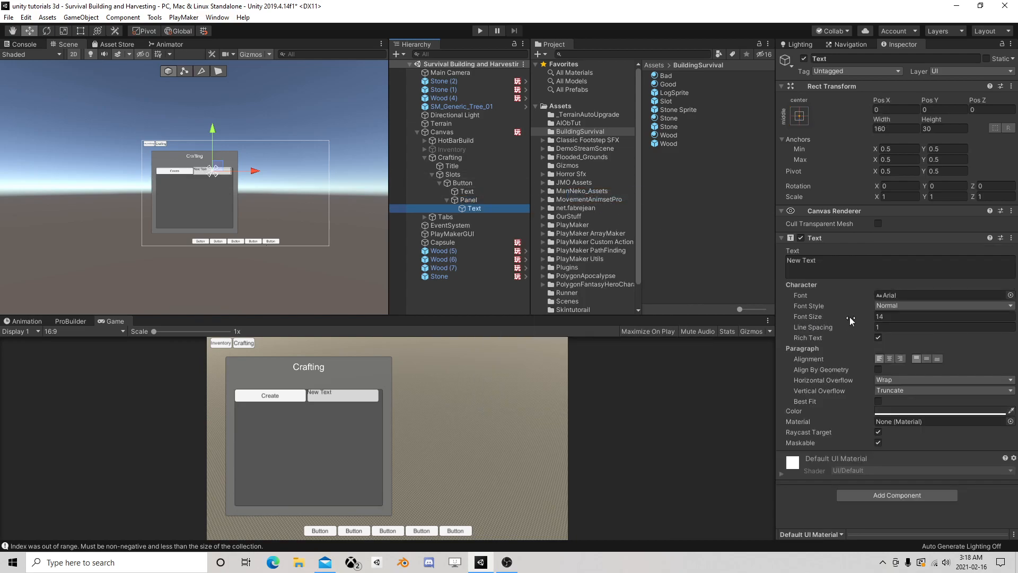
scroll(259, 206, up, 6)
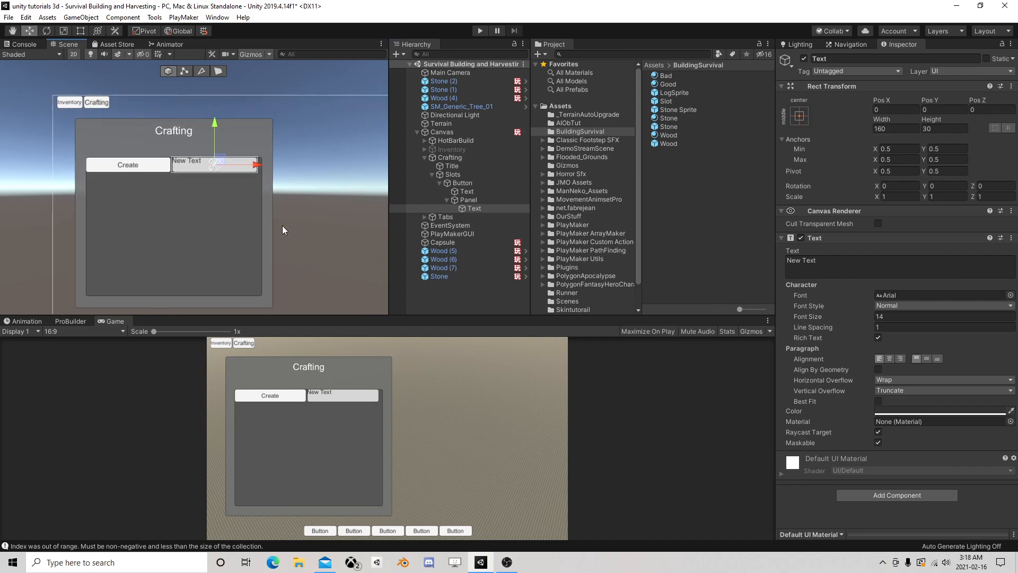
click(878, 402)
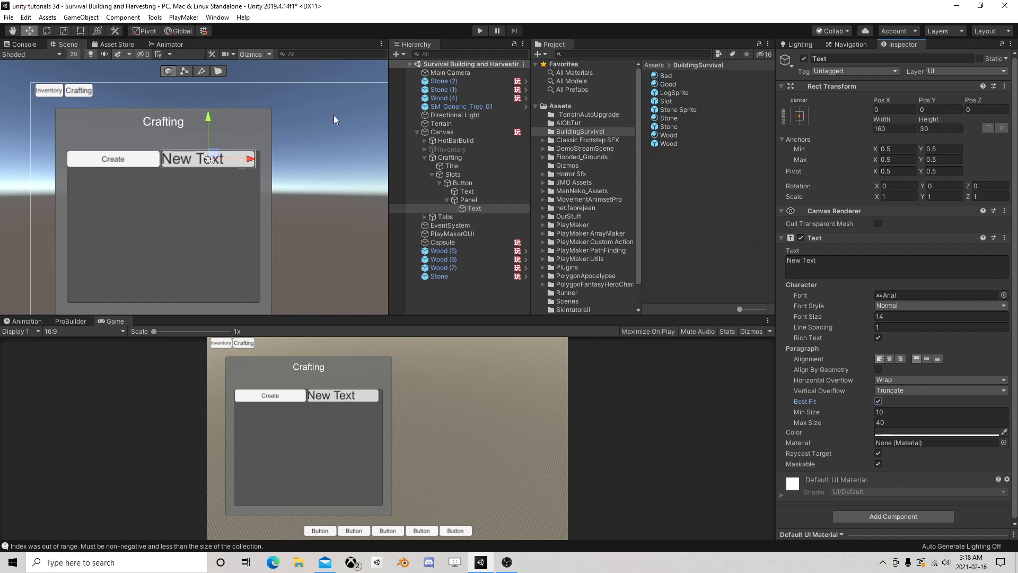
Step: Shrink the Text rectangle to about 147 by 22 so it sits slightly inside the Panel's edges
click(80, 31)
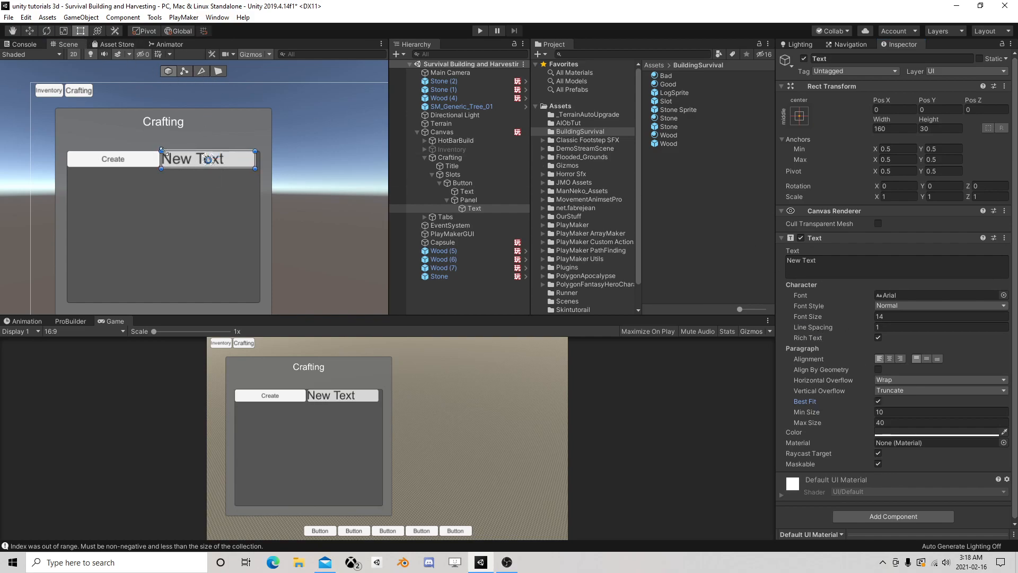
drag(161, 151, 166, 153)
drag(255, 170, 253, 167)
Step: Set the Panel's text content to WoodFloor and collapse the Button's hierarchy
drag(835, 264, 695, 251)
text(Wood)
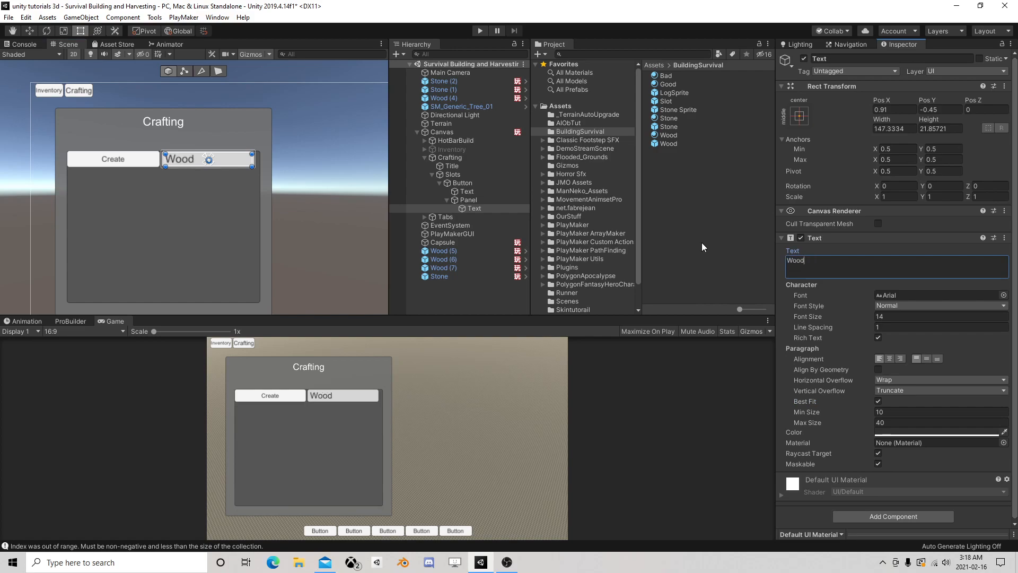
text(Floor)
click(434, 176)
click(434, 177)
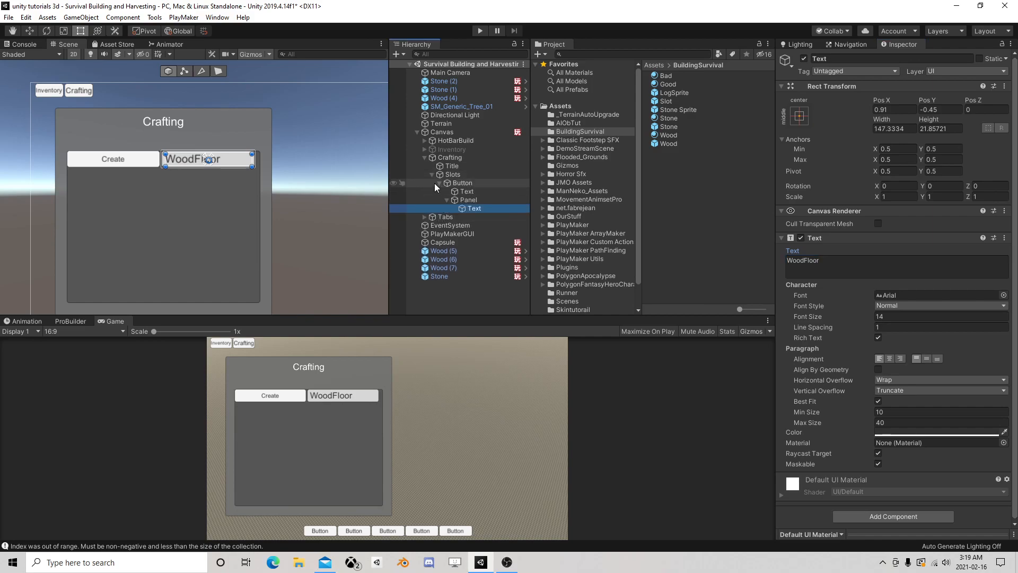
click(439, 183)
click(458, 183)
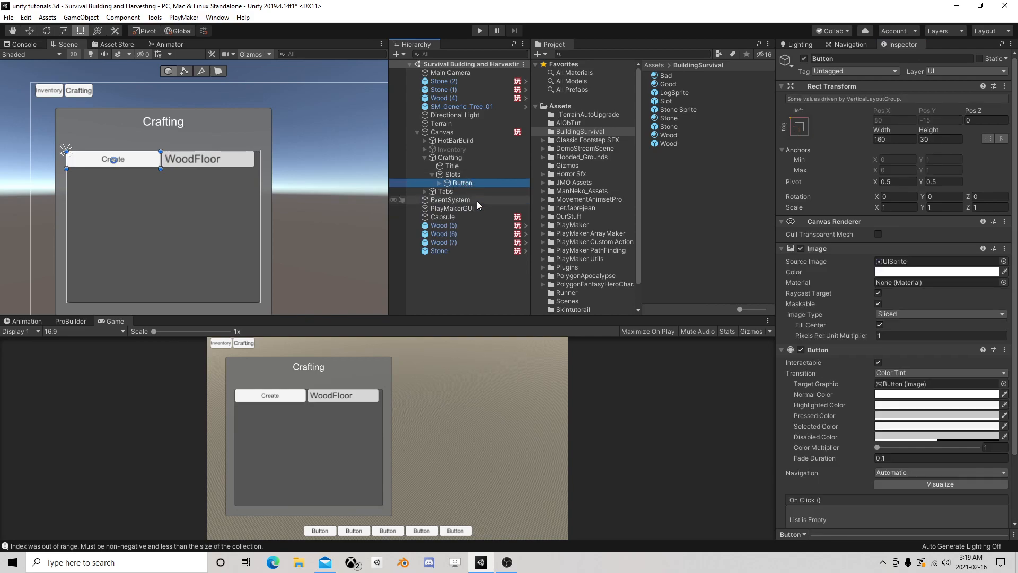
Step: Create a new tag named CraftingTItle for the Text object inside the Panel
click(440, 183)
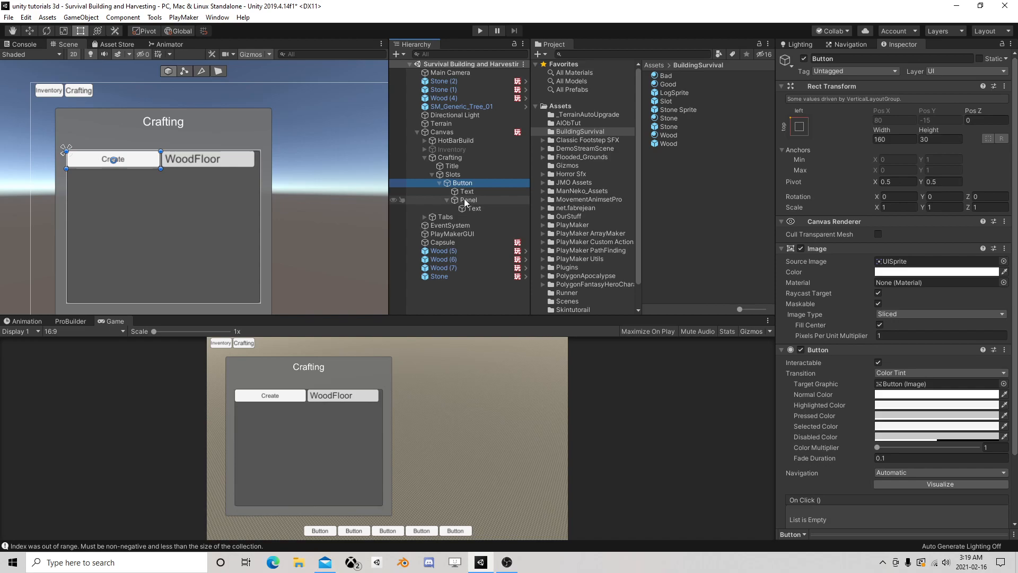
click(466, 191)
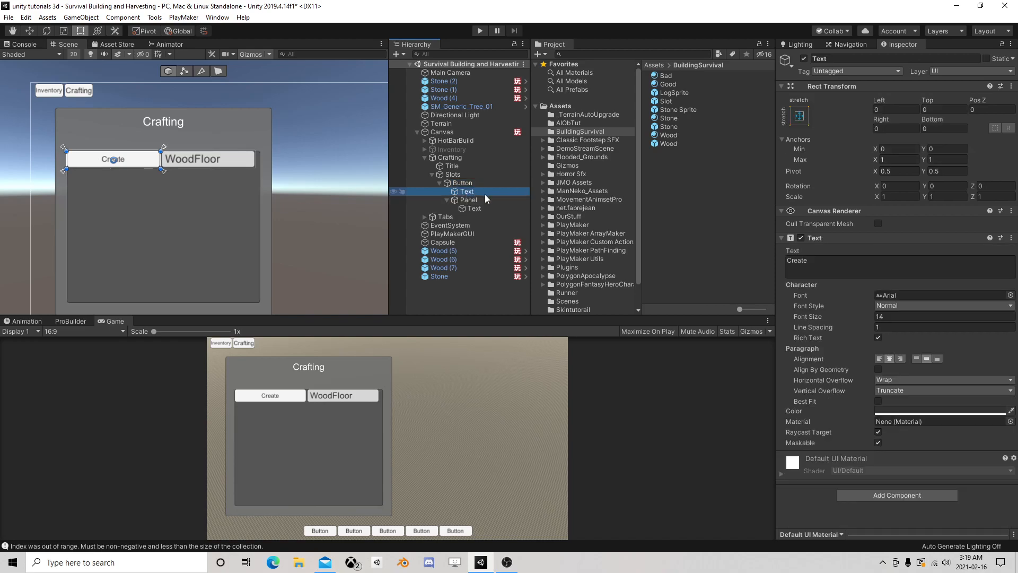
click(476, 208)
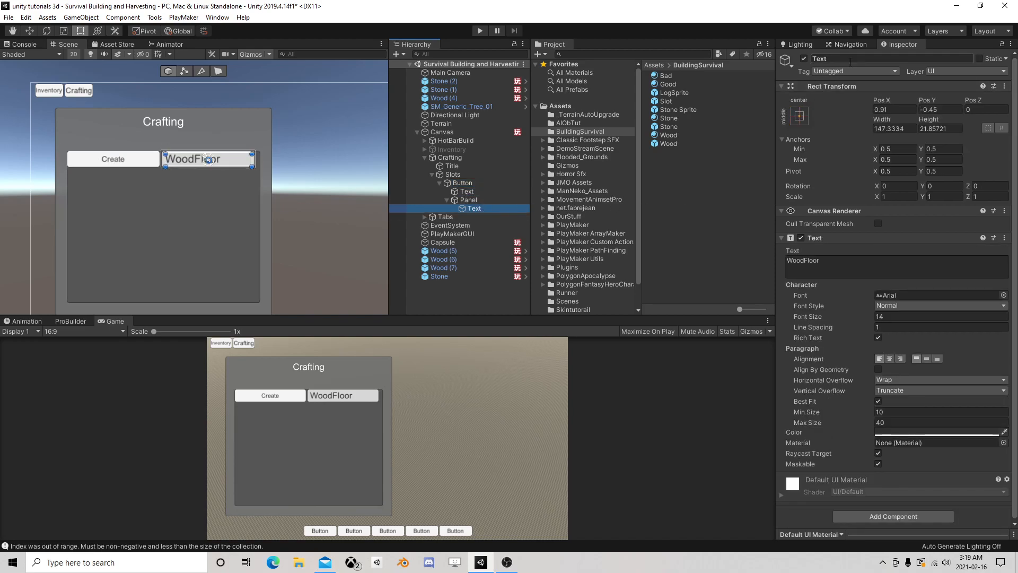
click(867, 70)
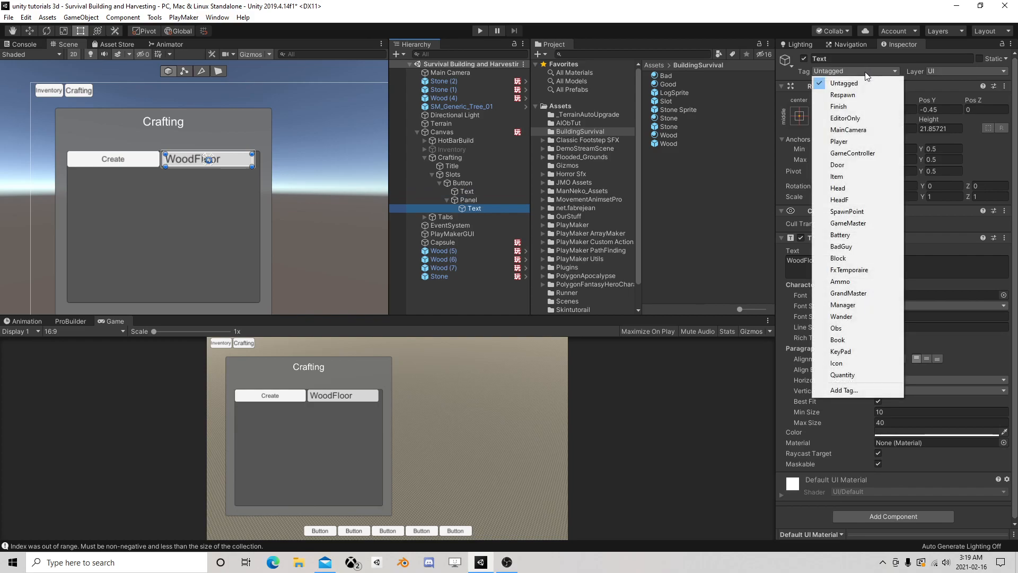
click(854, 390)
click(989, 300)
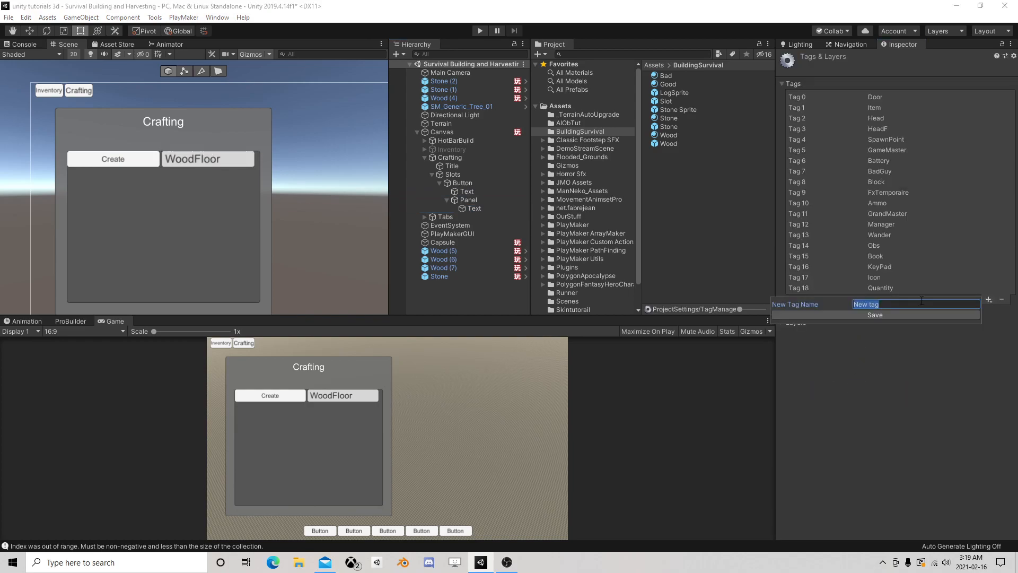
text(CraftingTItle)
click(918, 315)
Step: Assign the CraftingTItle tag to the Text object inside the Panel
click(479, 208)
click(858, 68)
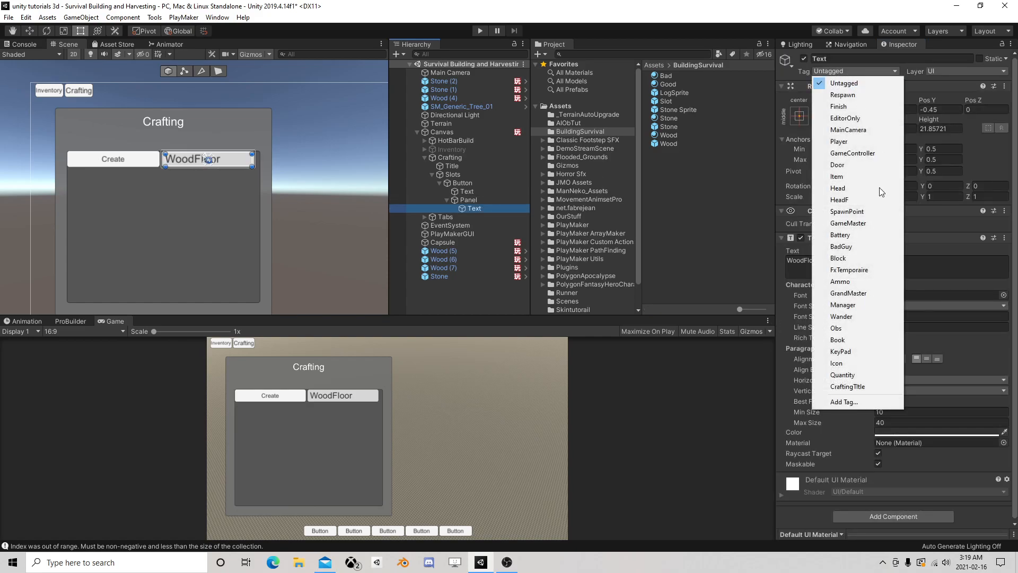
click(866, 384)
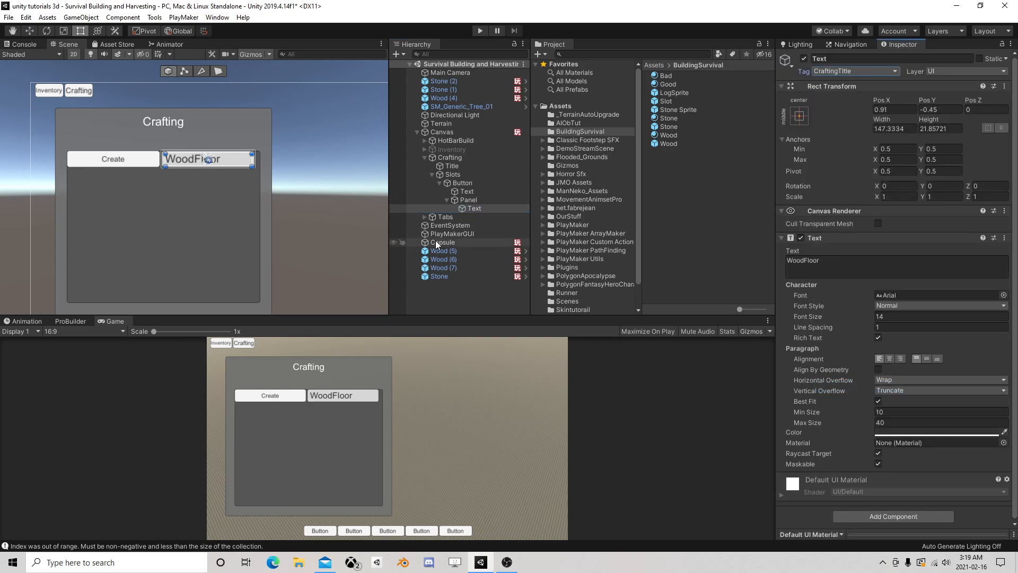
Step: Collapse the Button's hierarchy under Slots and rename the Button object to Recipe
click(446, 199)
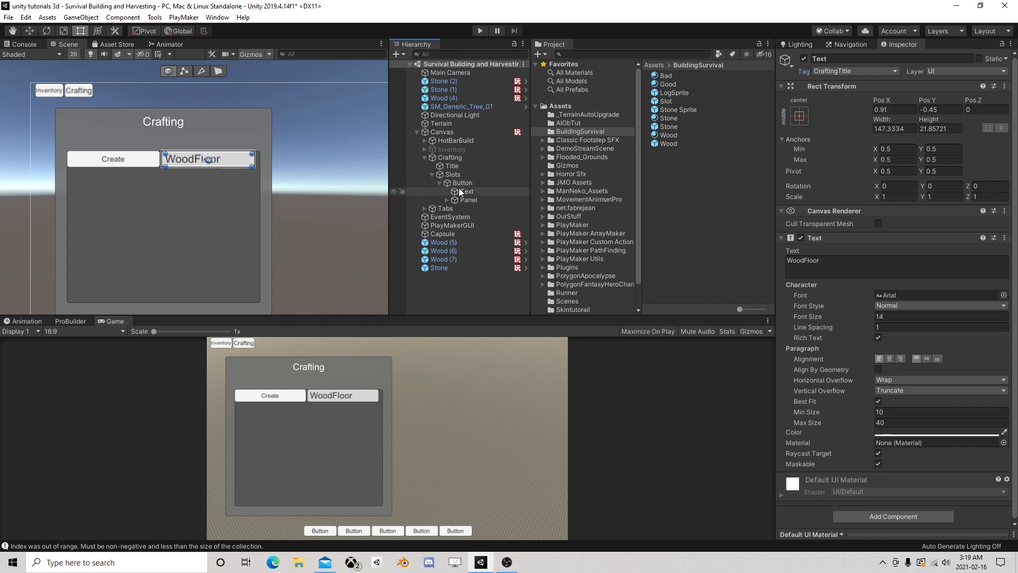
click(440, 183)
click(456, 182)
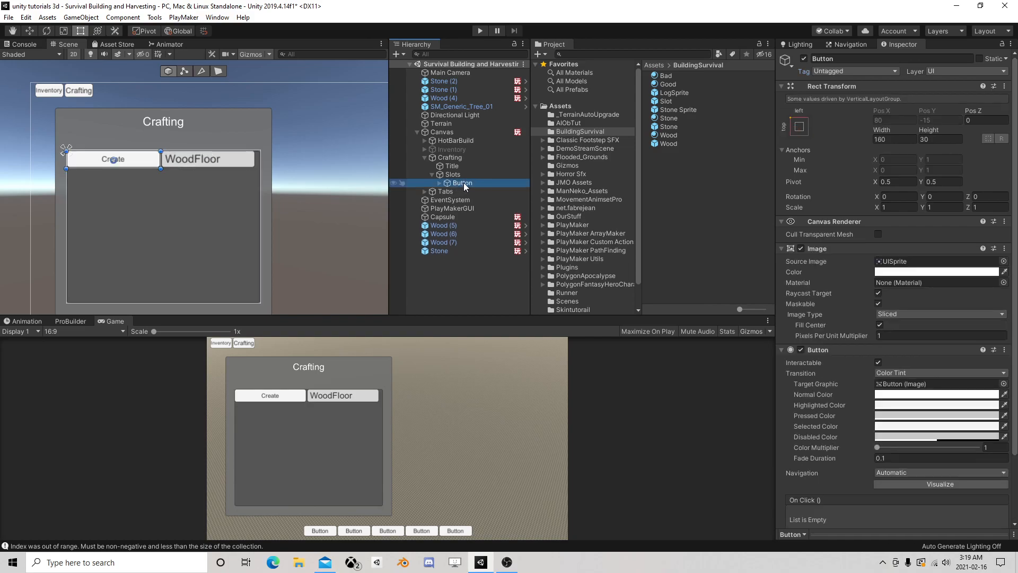
click(464, 185)
text(Recipe)
key(Return)
Step: Save Recipe as a prefab in the BuildingSurvival folder and delete its instance from the Slots object
drag(464, 185, 700, 177)
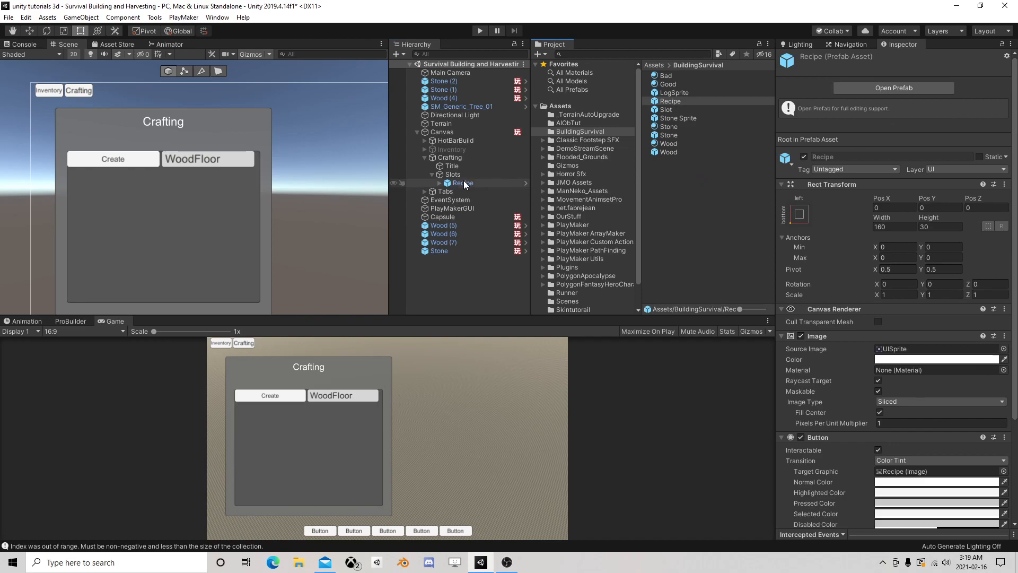
click(464, 183)
key(Delete)
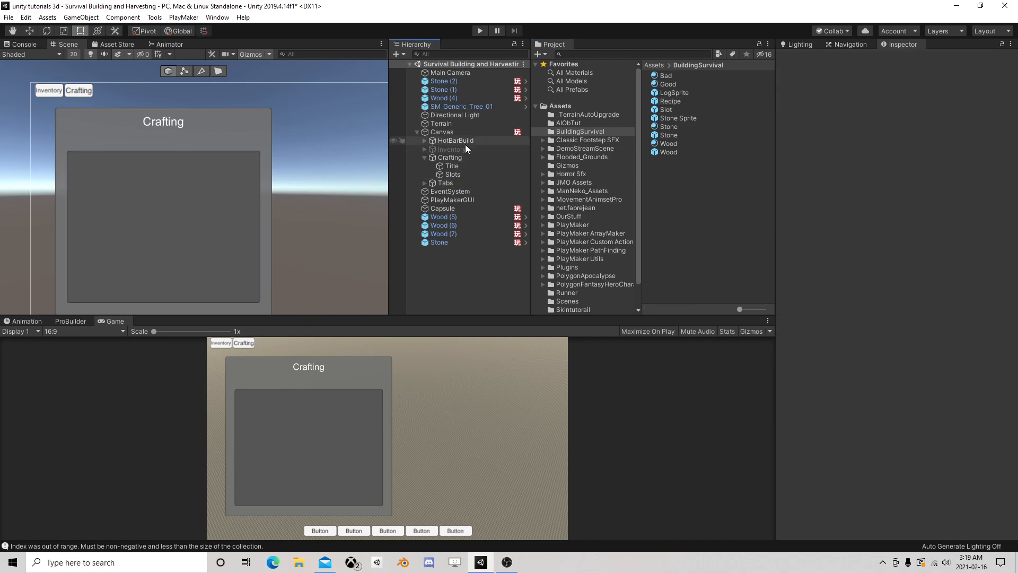
Step: Add another PlayMakerFSM component to the Canvas and name it CraftingFSM
click(460, 132)
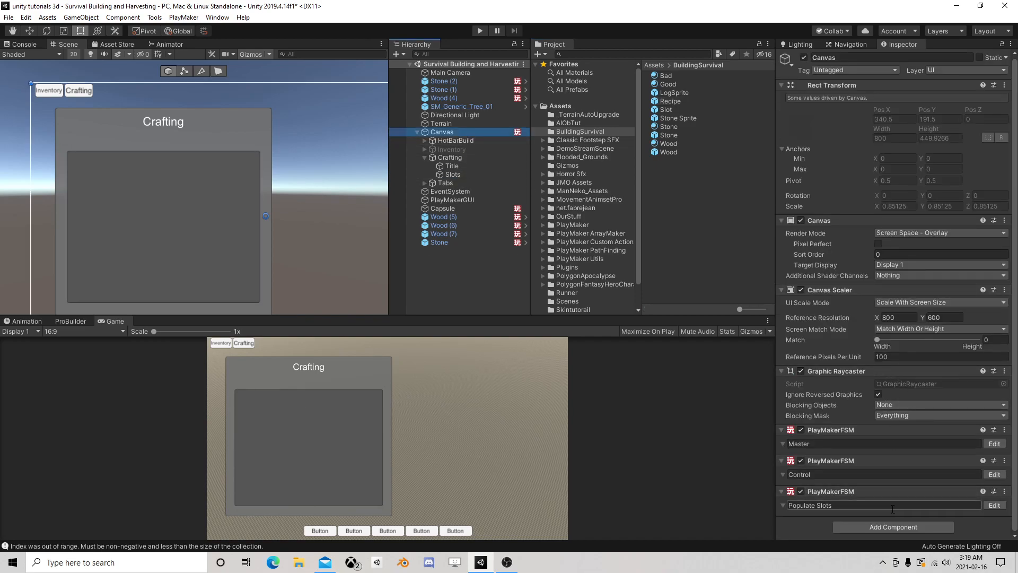
click(889, 526)
text(fsm)
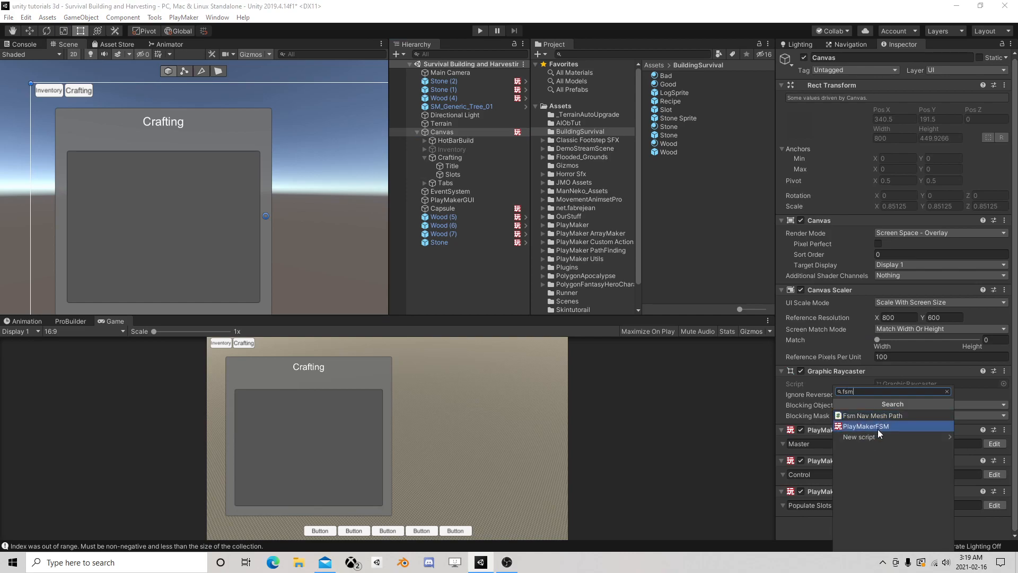
click(877, 428)
click(815, 502)
key(Home)
text(Crafting)
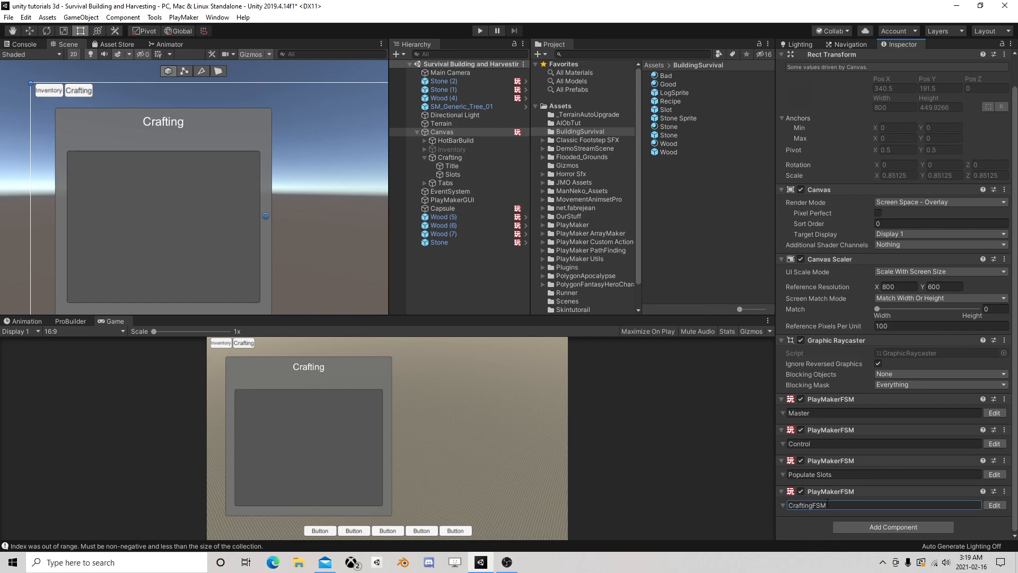
Step: Rename the newest FSM on the Canvas to Crafting and take a brief look at the Populate Slots FSM
click(836, 506)
click(994, 474)
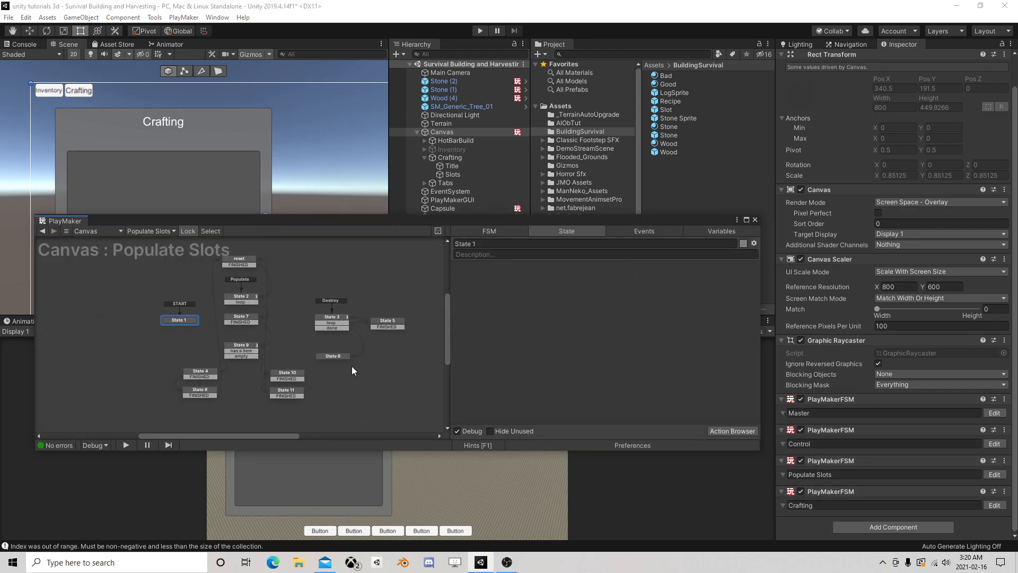
click(755, 219)
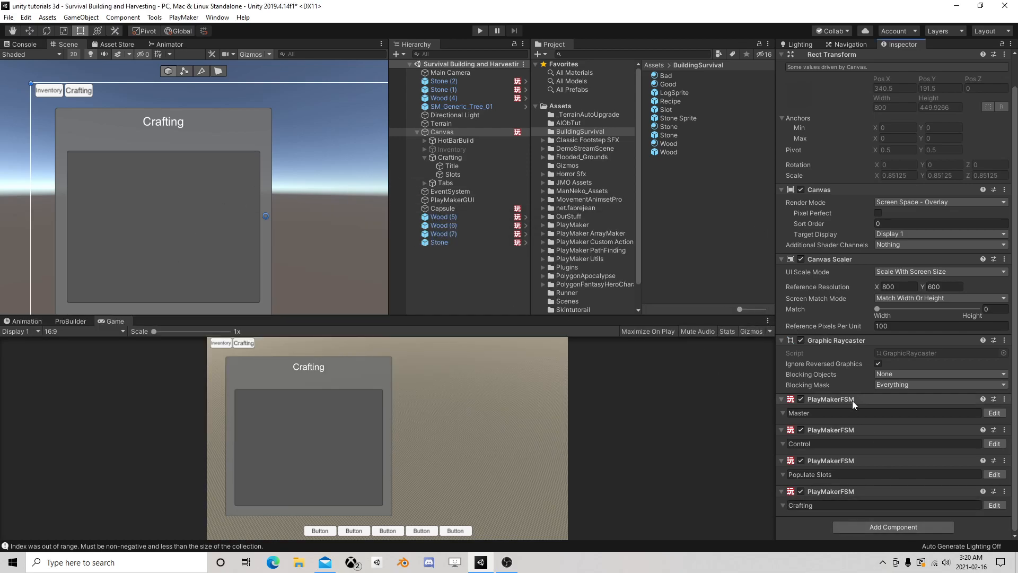
Step: Open the Crafting FSM for editing and add a Create Object action to State 1
click(995, 505)
drag(120, 332, 119, 302)
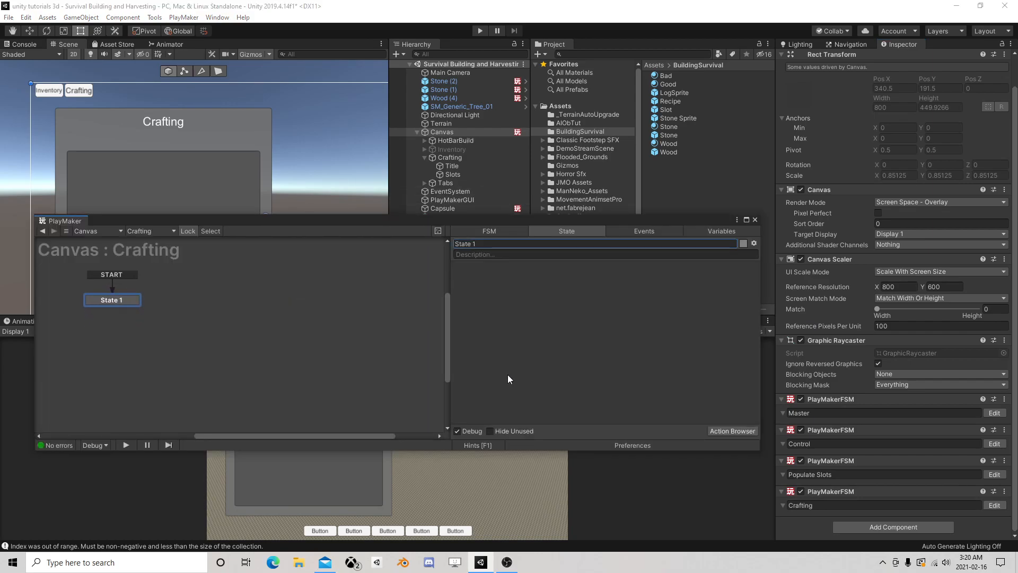
click(729, 431)
text(create)
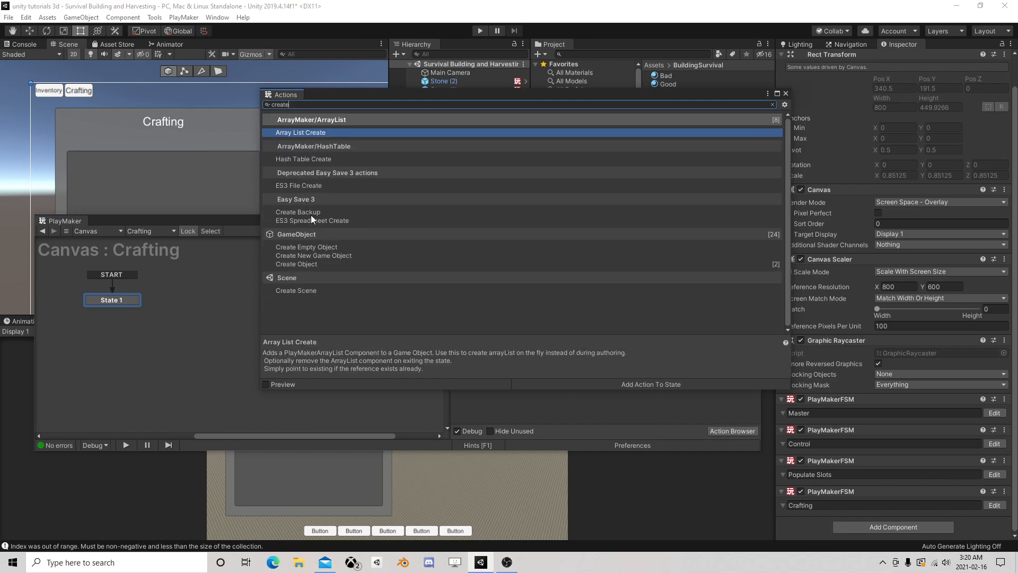
double_click(304, 263)
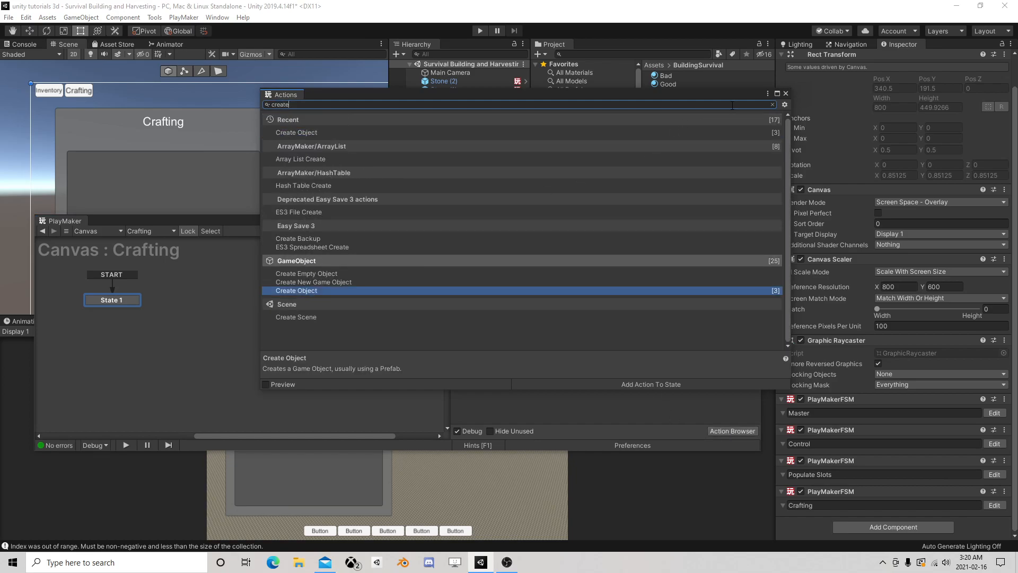
click(786, 94)
Step: Add the Slots object from the Hierarchy as a GameObject variable of the Crafting FSM and name it Holder
click(704, 229)
drag(705, 222, 633, 228)
drag(469, 174, 462, 323)
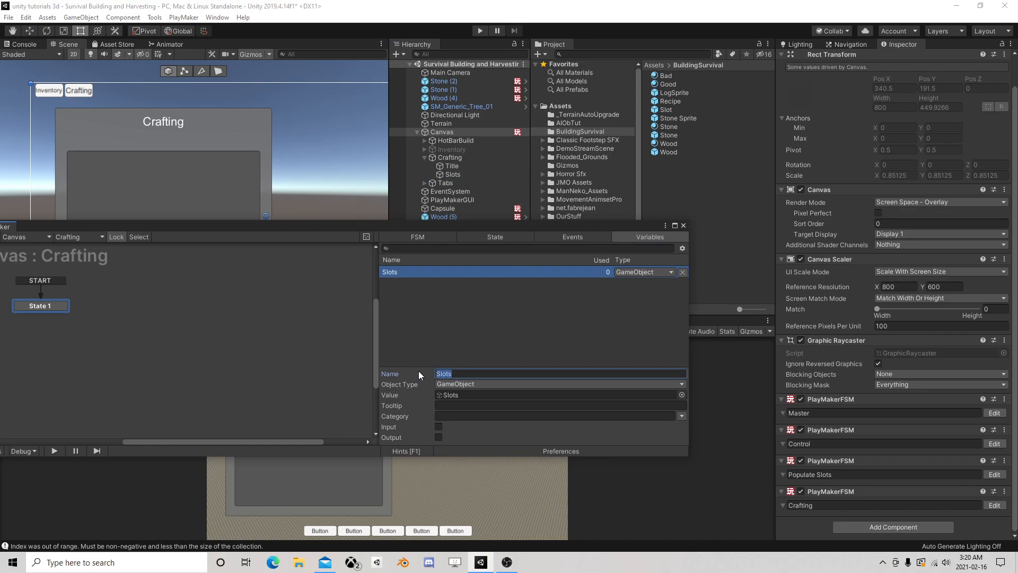
text(Holder)
key(Return)
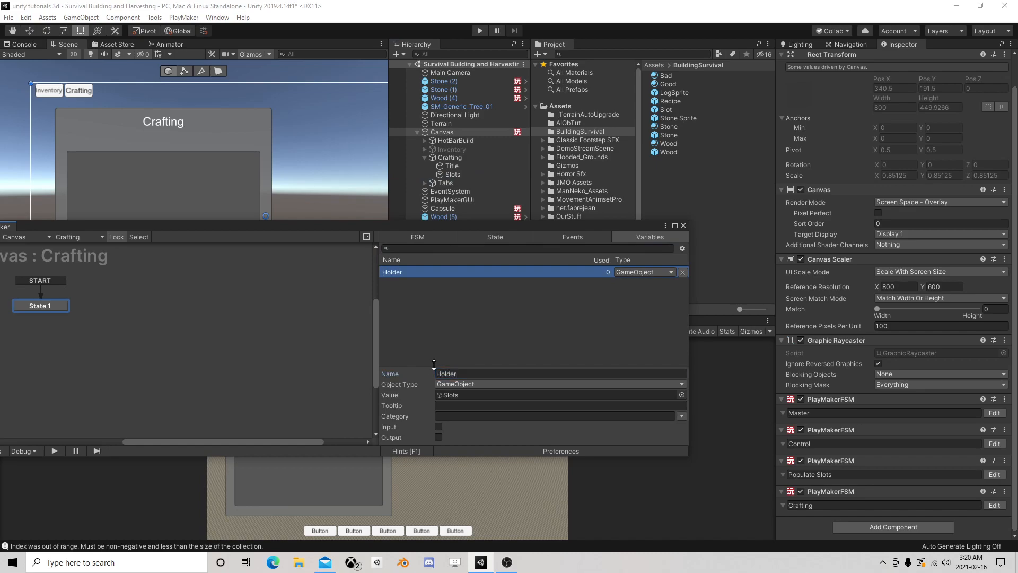
Step: Add the Recipe prefab from the BuildingSurvival folder as a GameObject variable of the Crafting FSM
click(476, 237)
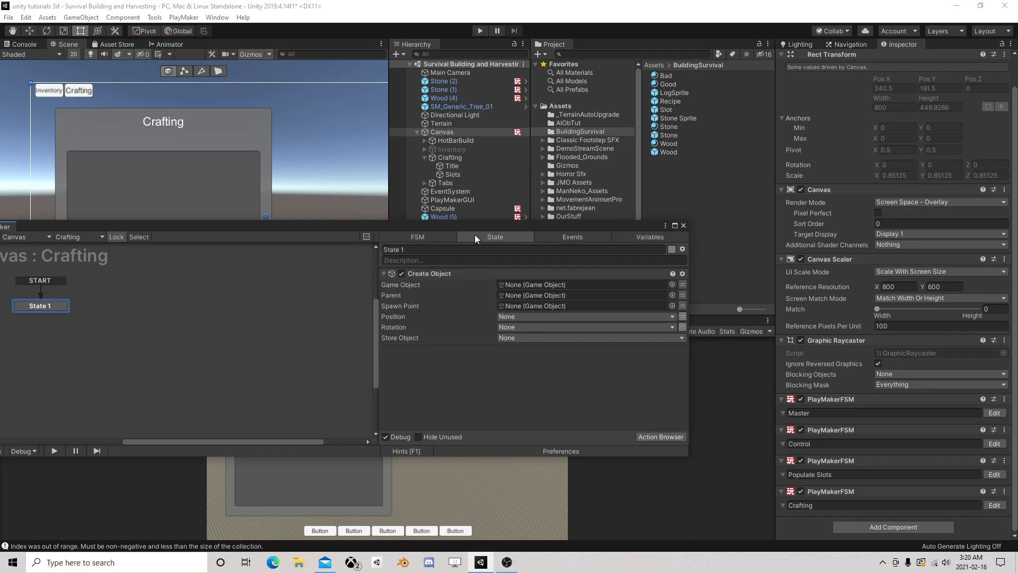
drag(470, 228, 610, 161)
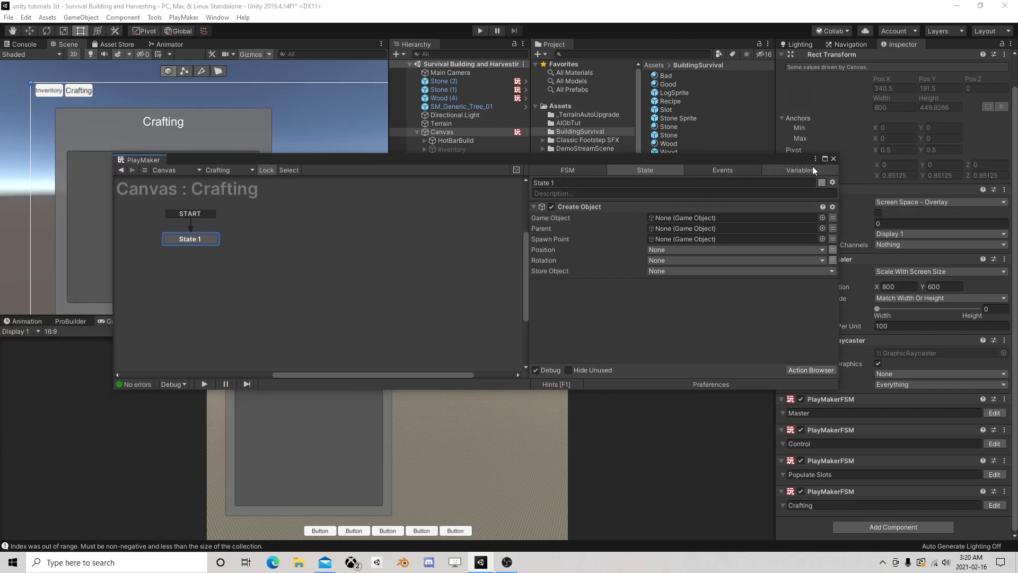
click(797, 169)
drag(770, 162, 521, 142)
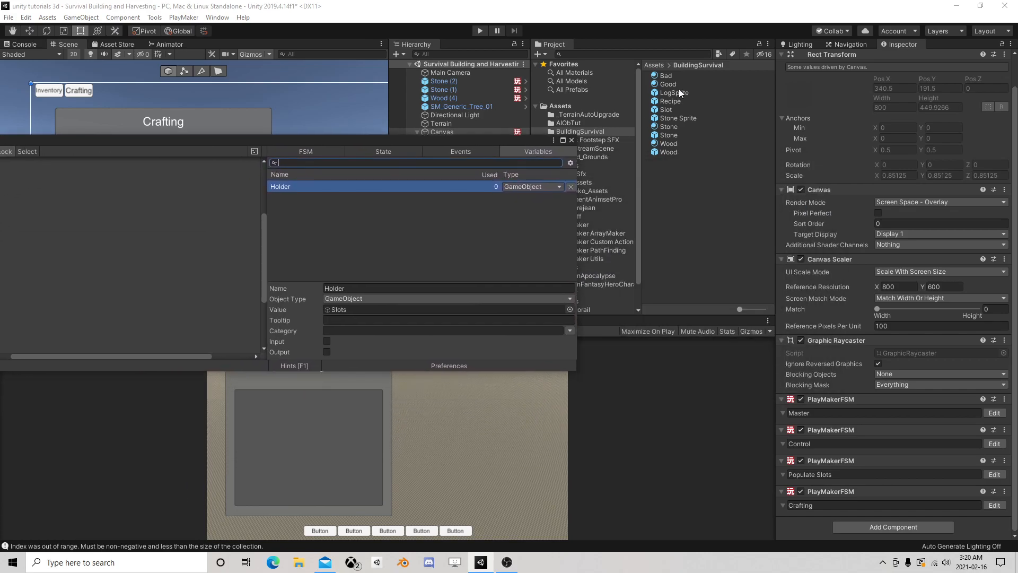
drag(675, 100, 399, 241)
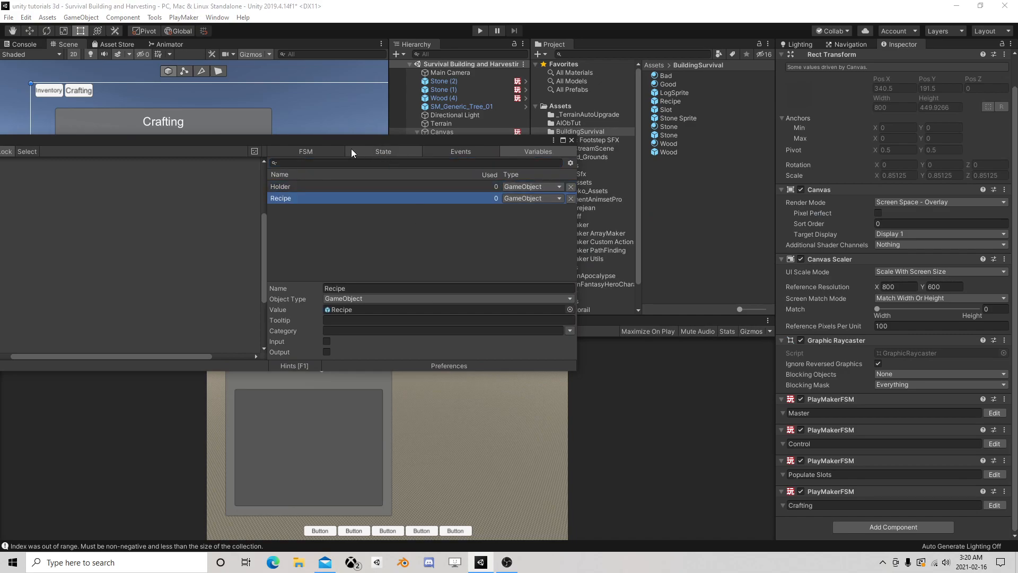
Step: In State 1's Create Object action, set Game Object to the Recipe variable and Parent to the Holder variable
click(377, 151)
drag(527, 145, 550, 174)
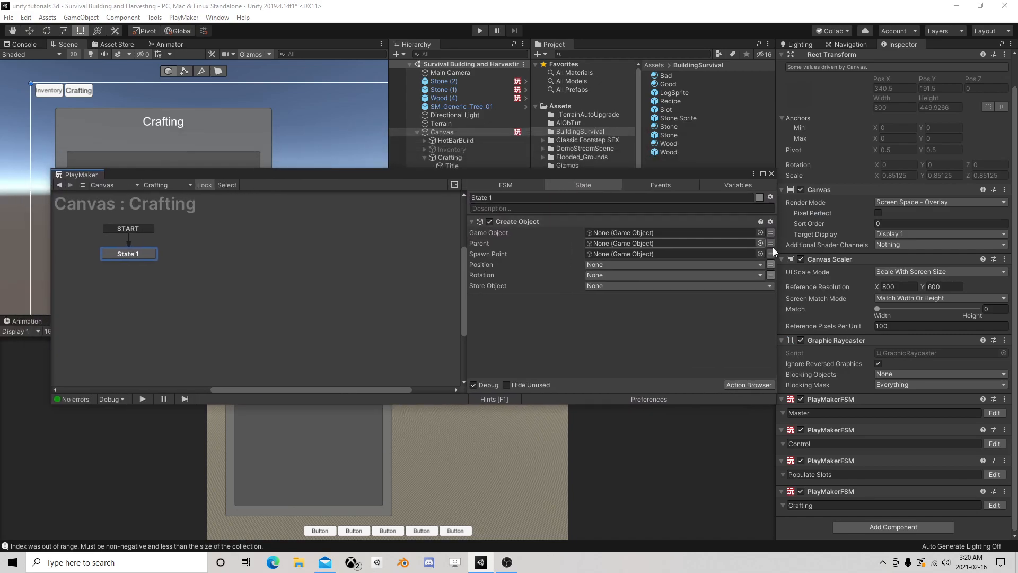
click(771, 232)
click(594, 232)
mouse_move(618, 256)
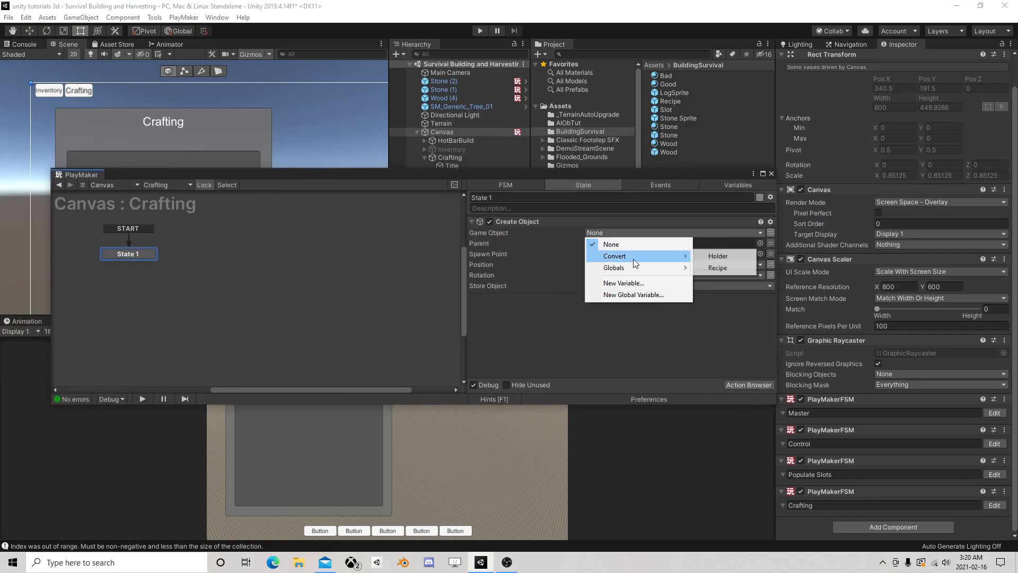
click(729, 269)
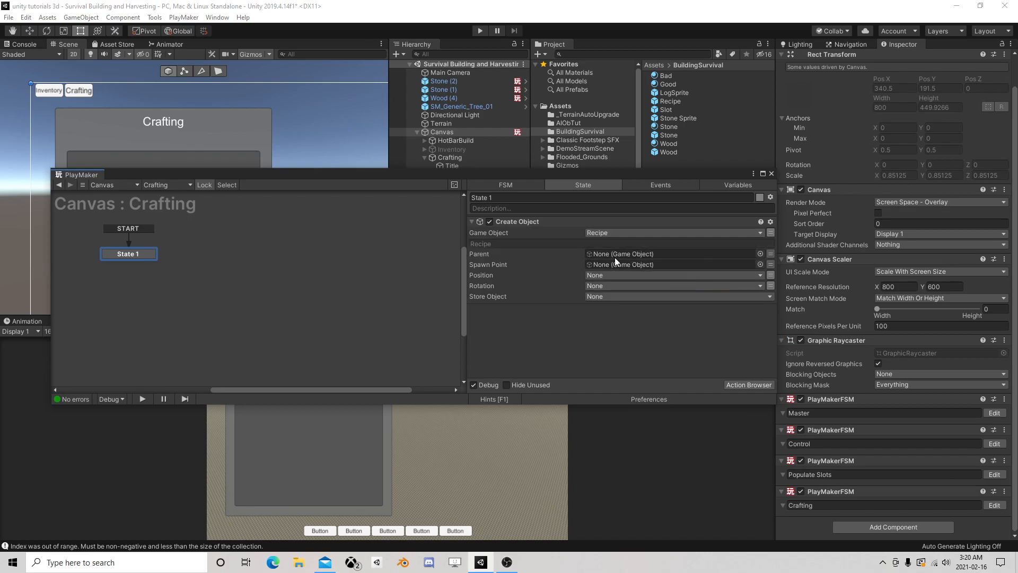
click(771, 253)
click(652, 254)
mouse_move(635, 277)
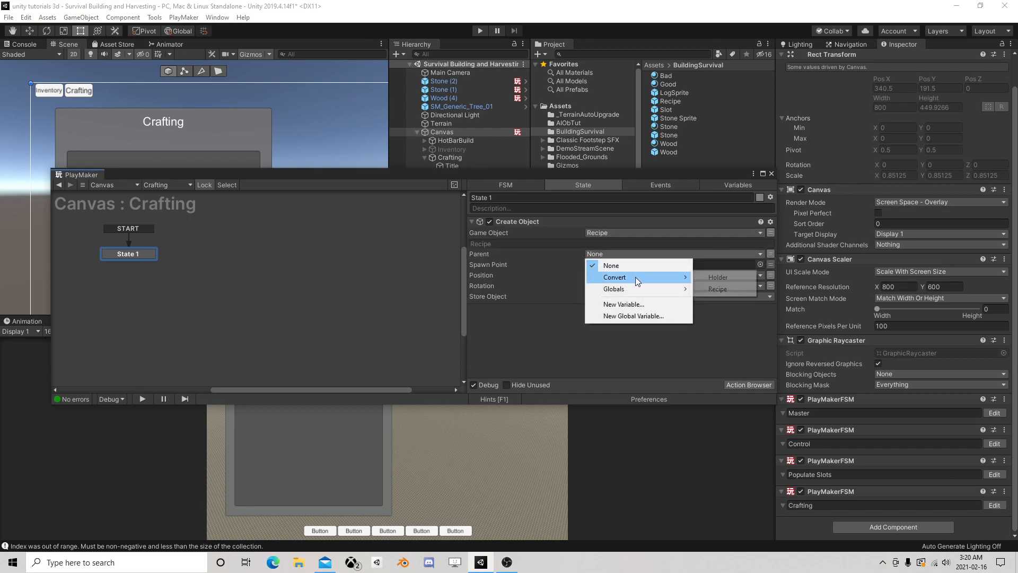
click(724, 278)
Step: Store the object made by Create Object in a new variable named CurrentRecipe
click(602, 306)
click(631, 345)
text(Current)
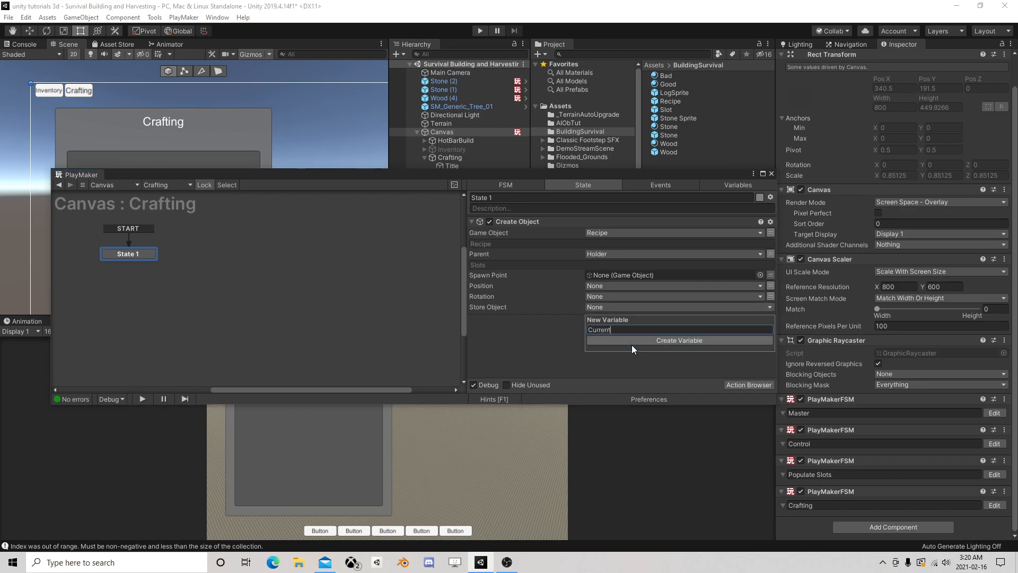
text(Recipr)
key(BackSpace)
text(e)
key(Return)
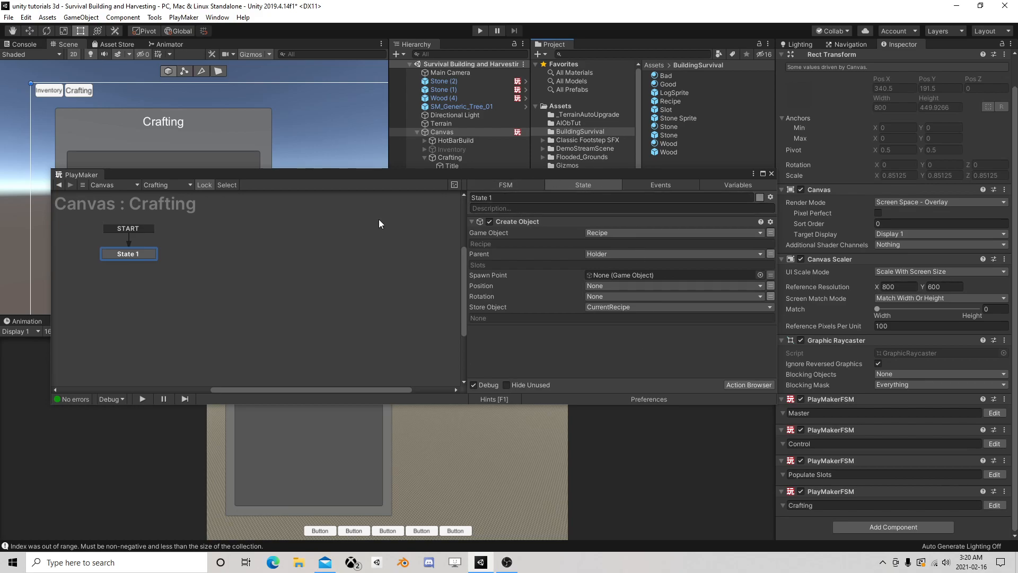
Step: Add a FINISHED transition to State 1, create State 2 beside it, and connect the transition to State 2
right_click(141, 253)
mouse_move(162, 259)
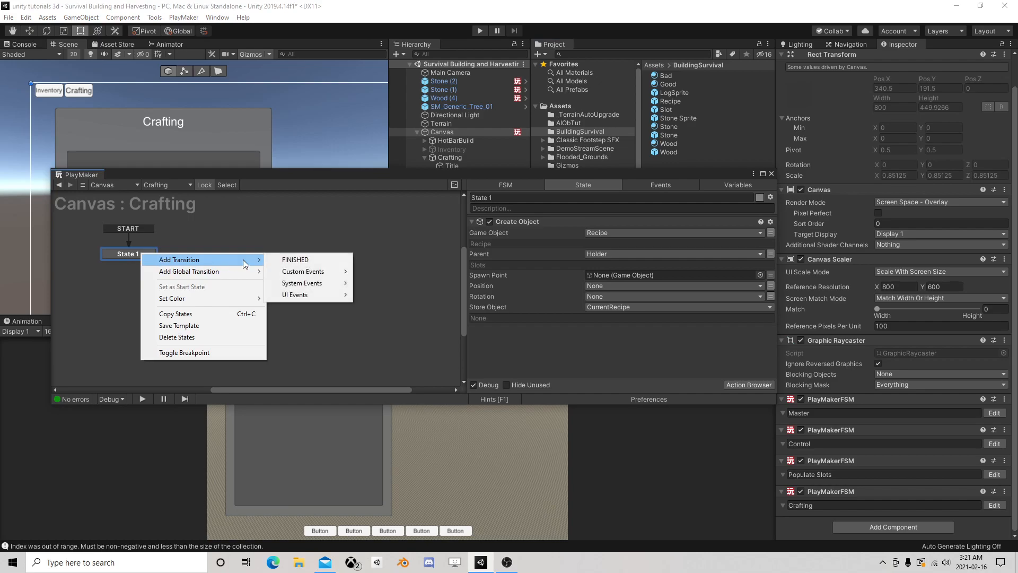
click(322, 260)
right_click(237, 254)
click(275, 263)
drag(148, 264, 247, 254)
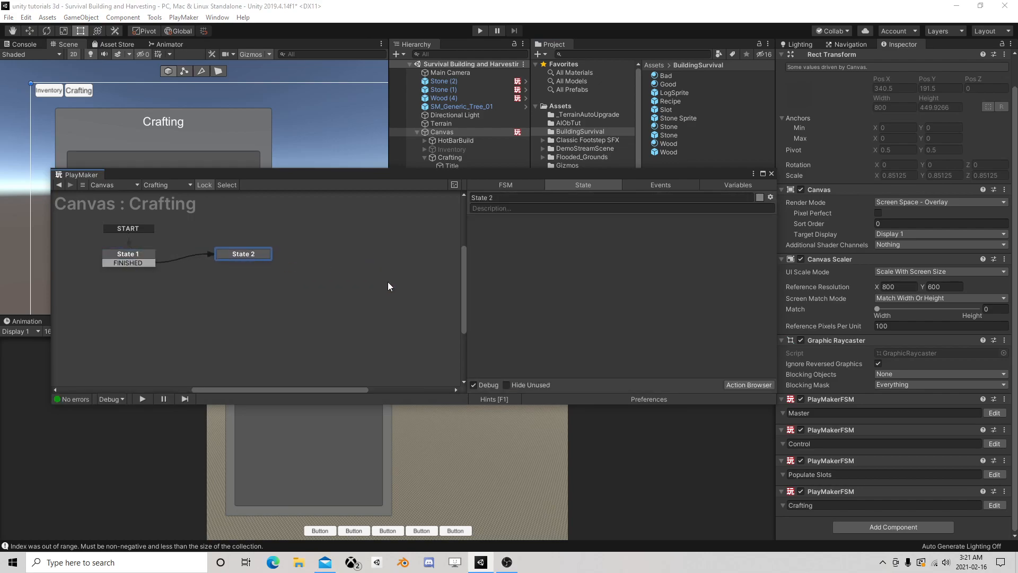
Step: Add a UI Button Array action to State 2 and set its number of buttons to 1
click(759, 386)
text(butt)
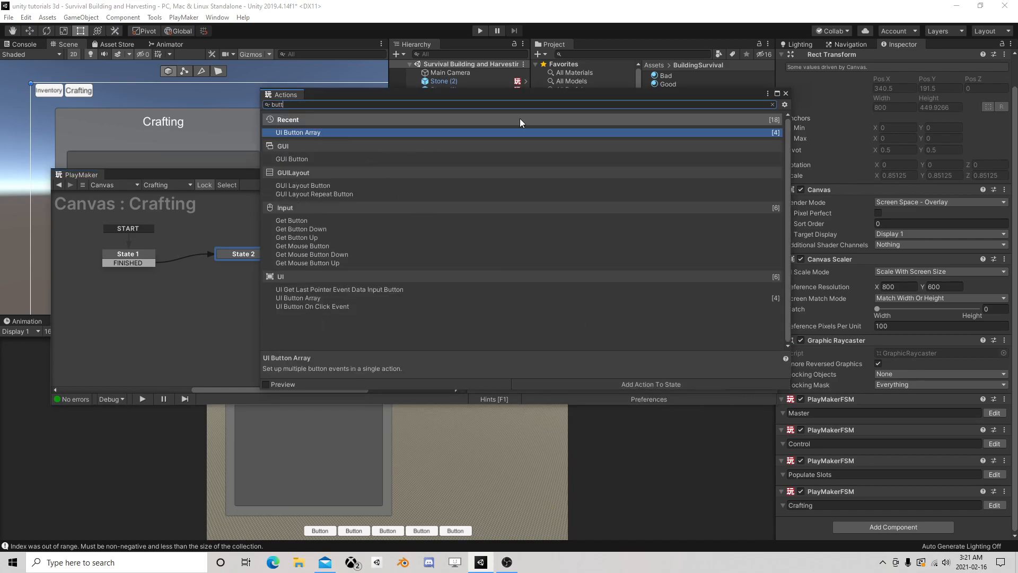
click(786, 94)
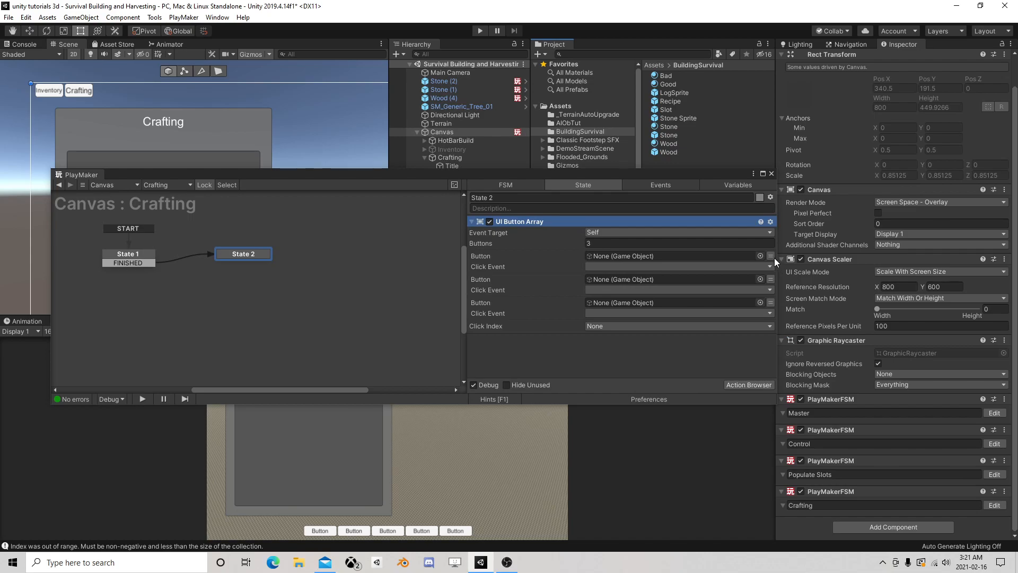
click(588, 243)
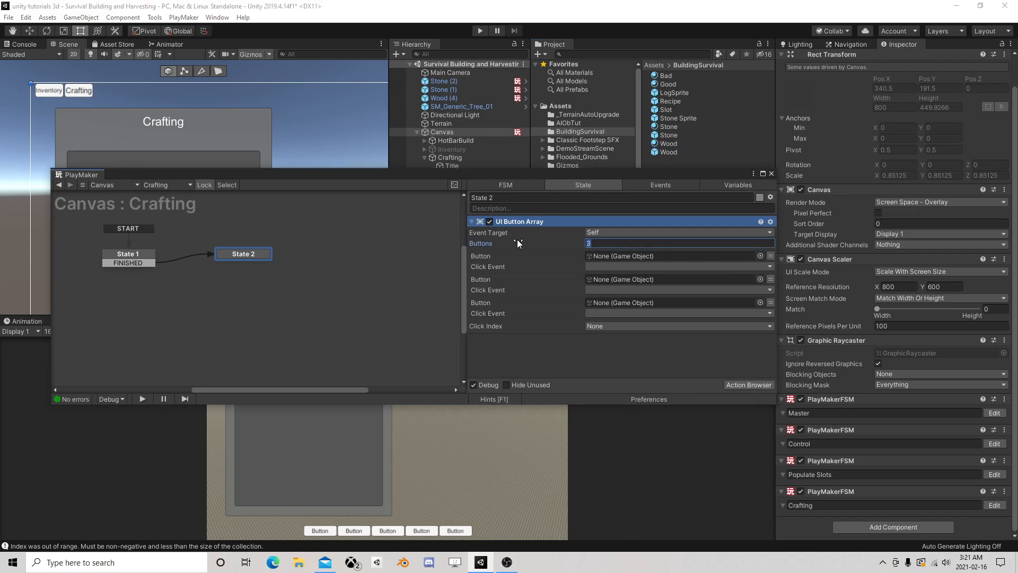
text(1)
click(597, 355)
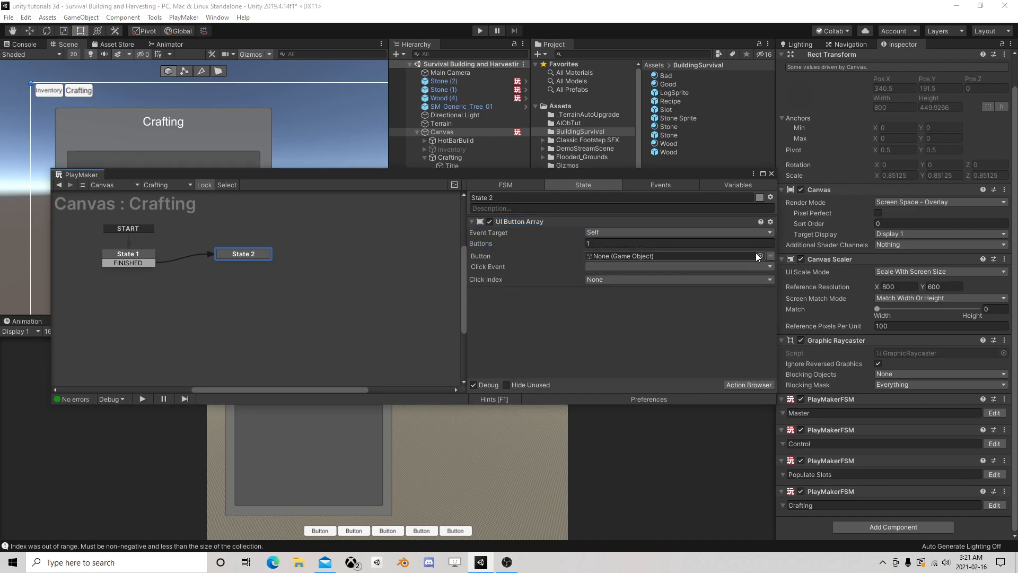
Step: Assign CurrentRecipe as the button in UI Button Array with a new click event named "clicked our new recipe", and close the FSM editor
click(769, 255)
click(733, 256)
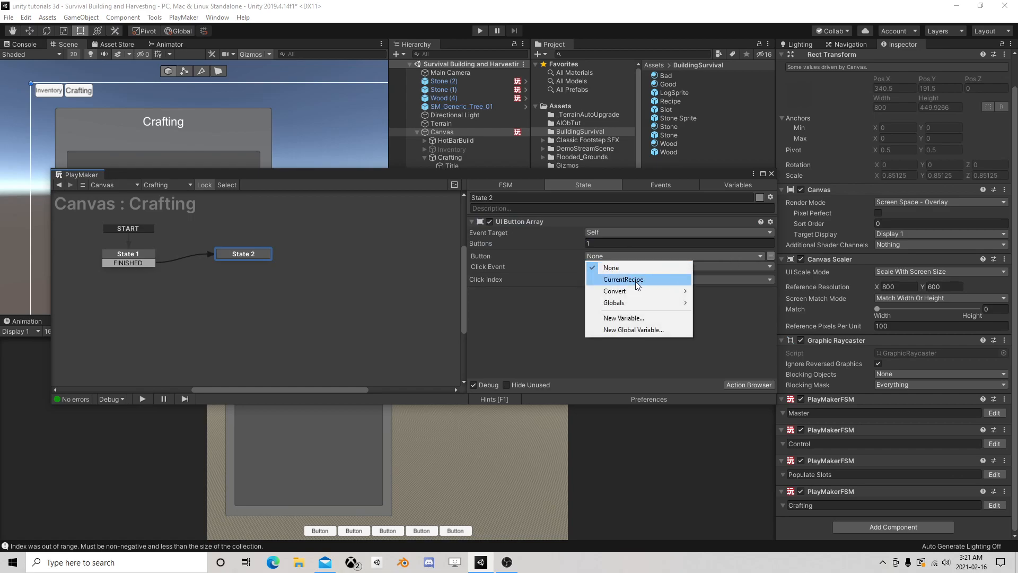
click(624, 278)
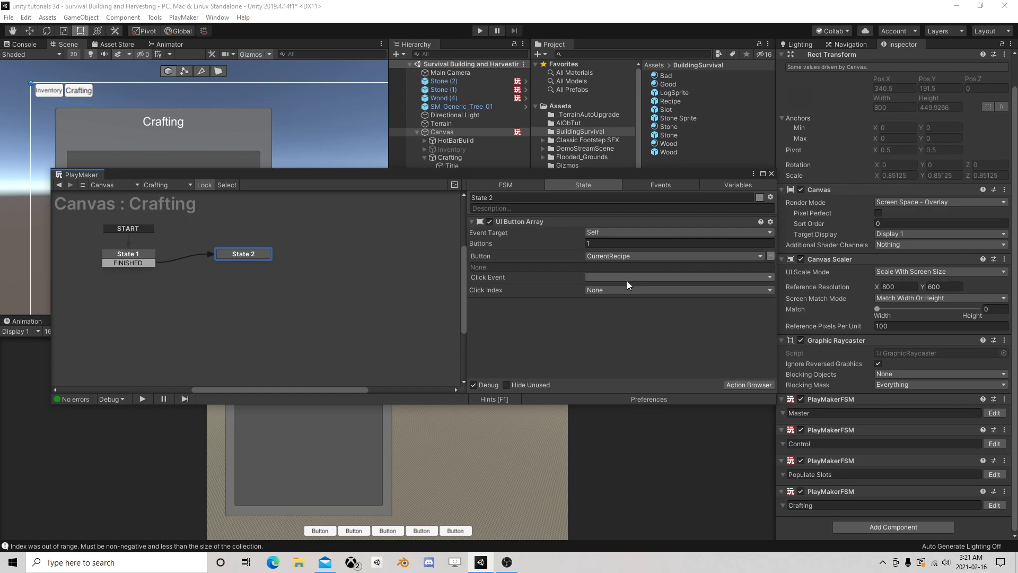
click(622, 278)
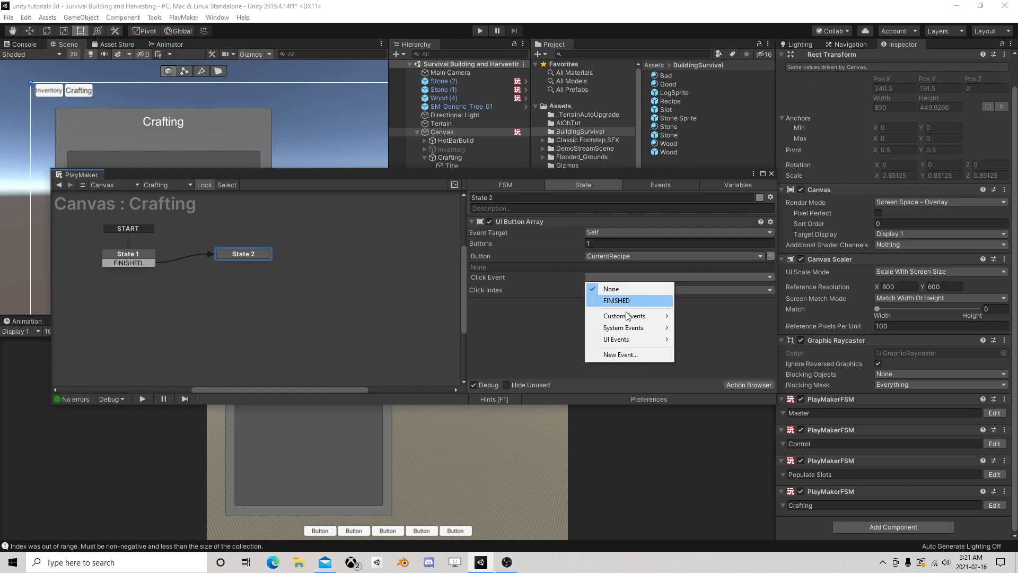
click(620, 356)
text(cl)
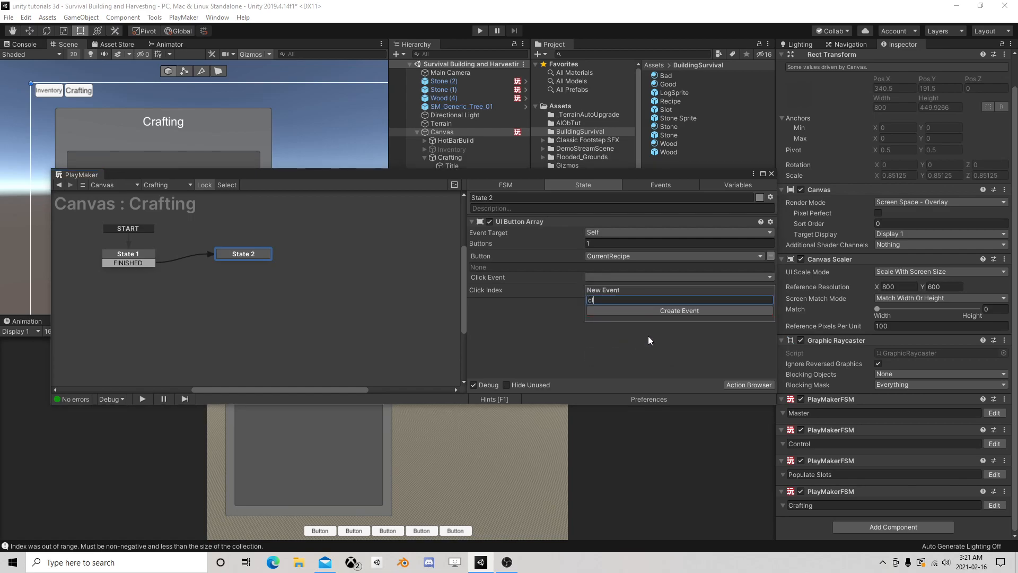
text(icked our new recipe)
key(Return)
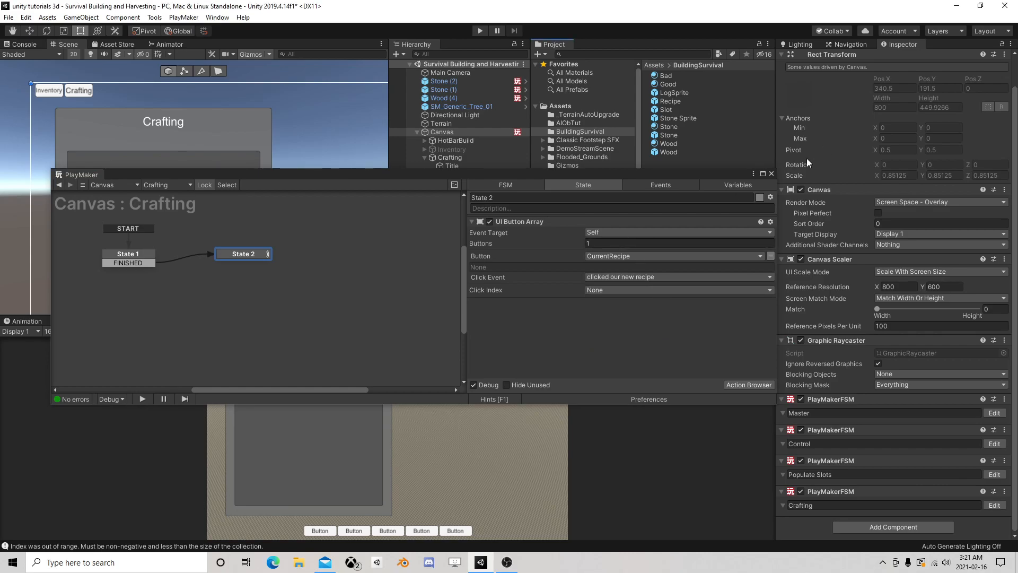
click(772, 173)
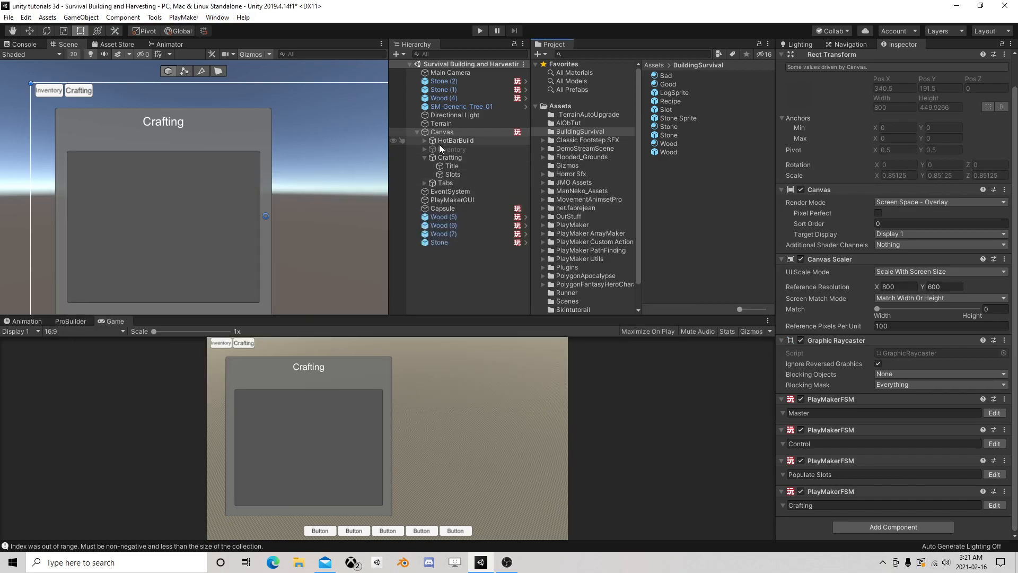
Step: Play the scene, test the WoodFloor recipe's Create button while watching the Crafting FSM, and stop playing
click(480, 31)
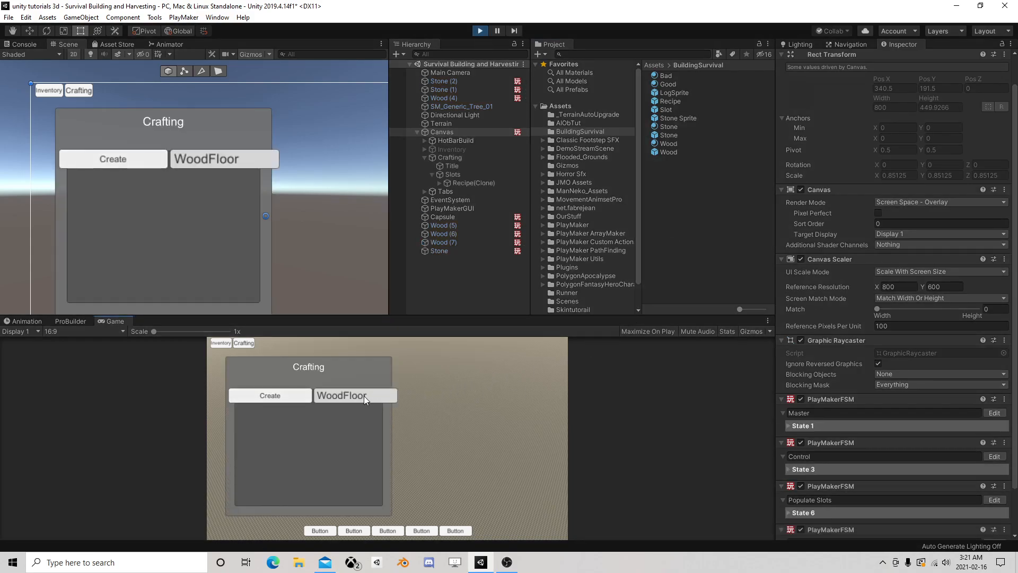
scroll(909, 478, down, 2)
click(999, 494)
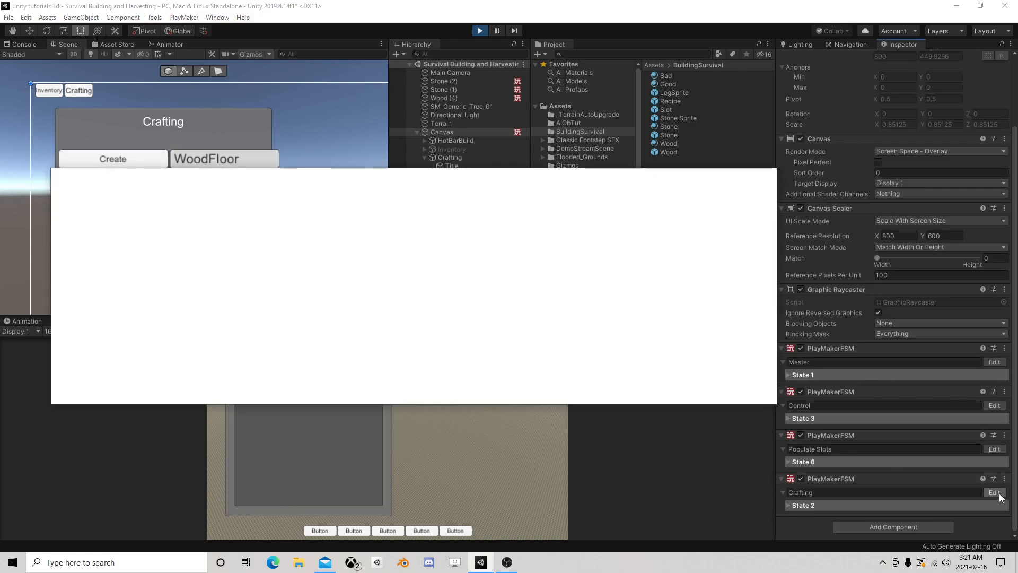
drag(514, 171, 631, 58)
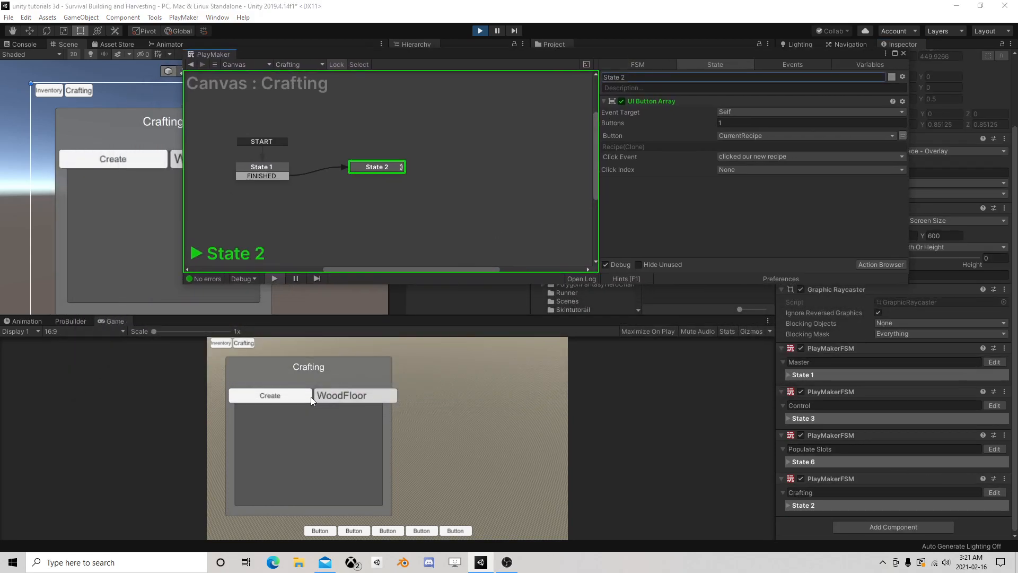
click(273, 399)
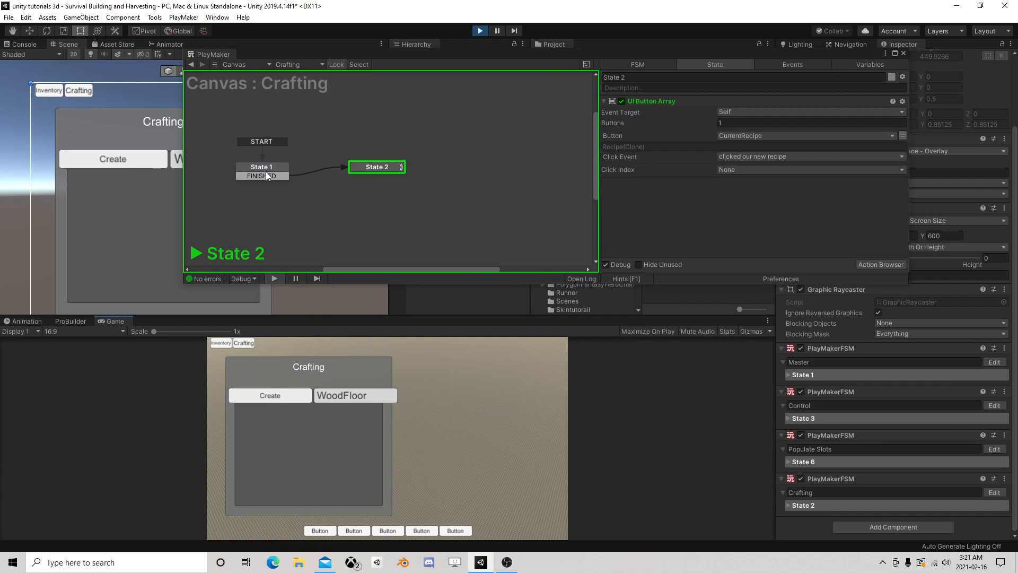
click(480, 31)
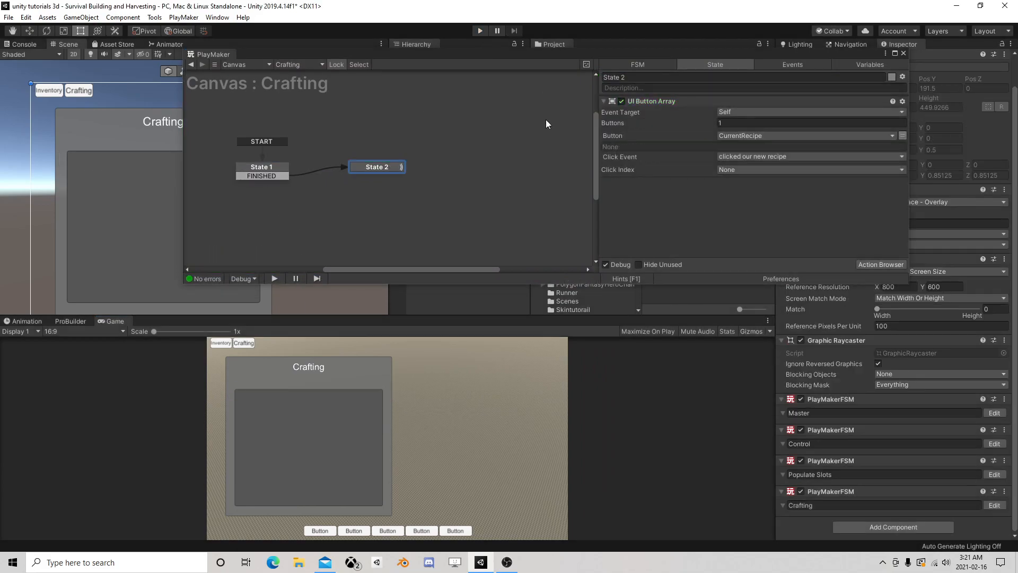
Step: Add a "clicked our new recipe" transition to State 2, create State 3 beside it, and connect the transition to State 3
click(635, 173)
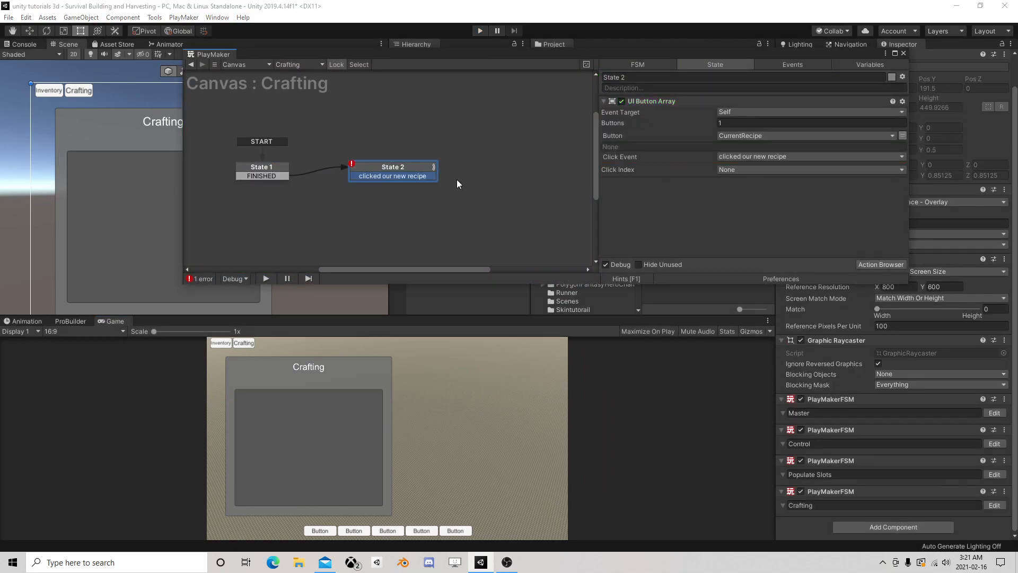
right_click(473, 176)
click(493, 180)
drag(433, 175, 492, 180)
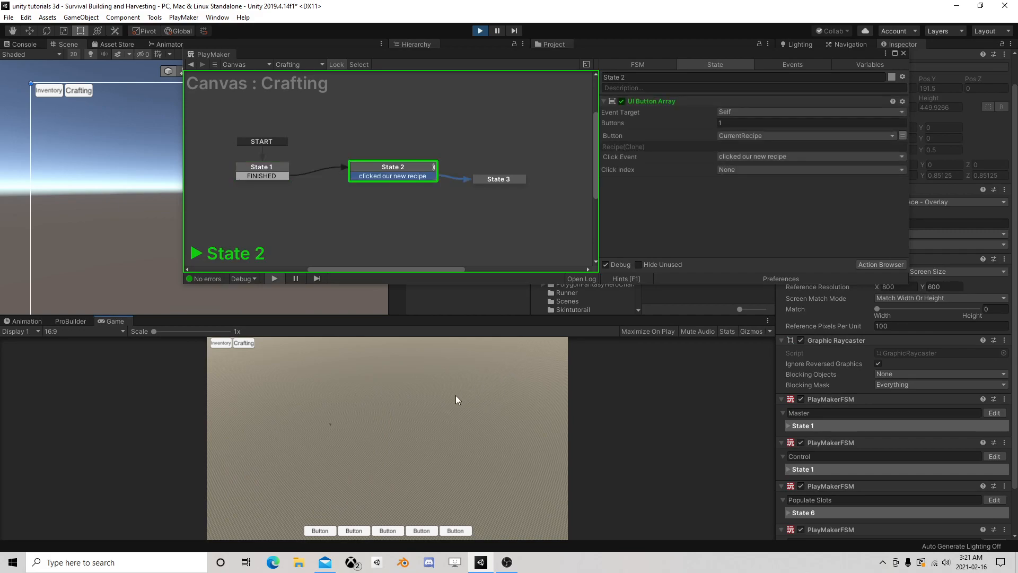
Step: Play the scene, test the WoodFloor recipe's Create button while watching the Crafting FSM, stop playing, and close the FSM editor
click(285, 396)
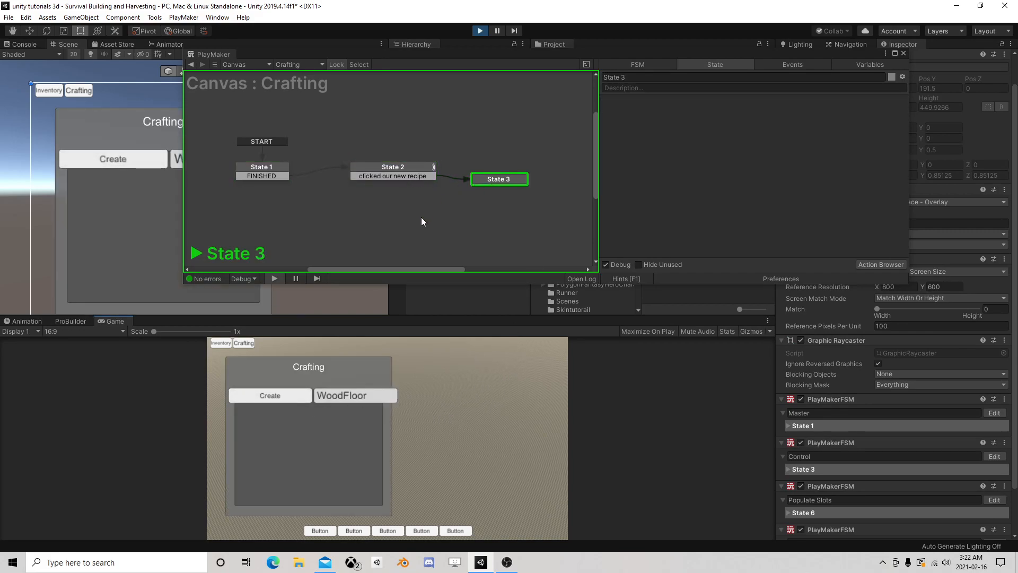
click(480, 31)
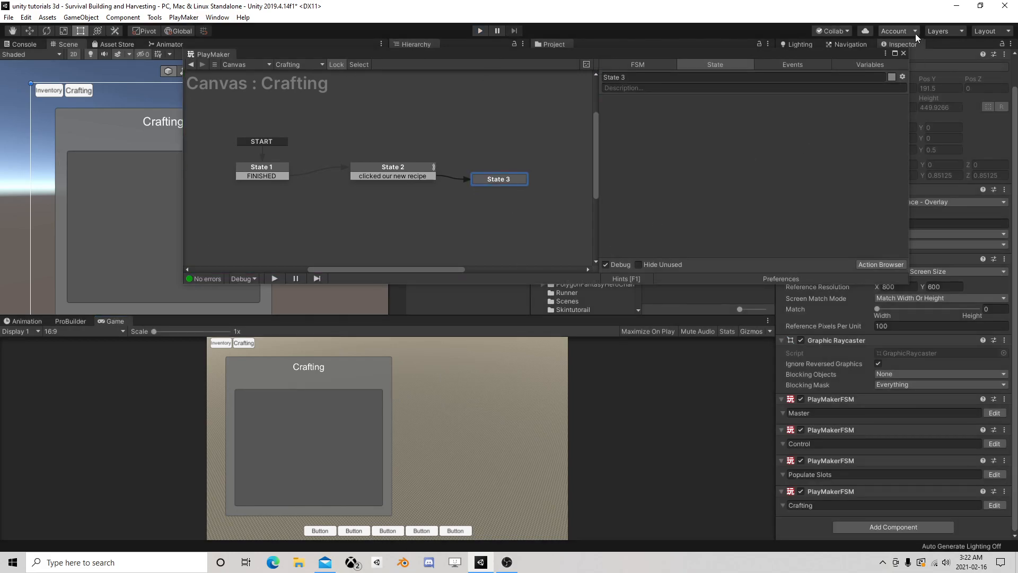
click(904, 53)
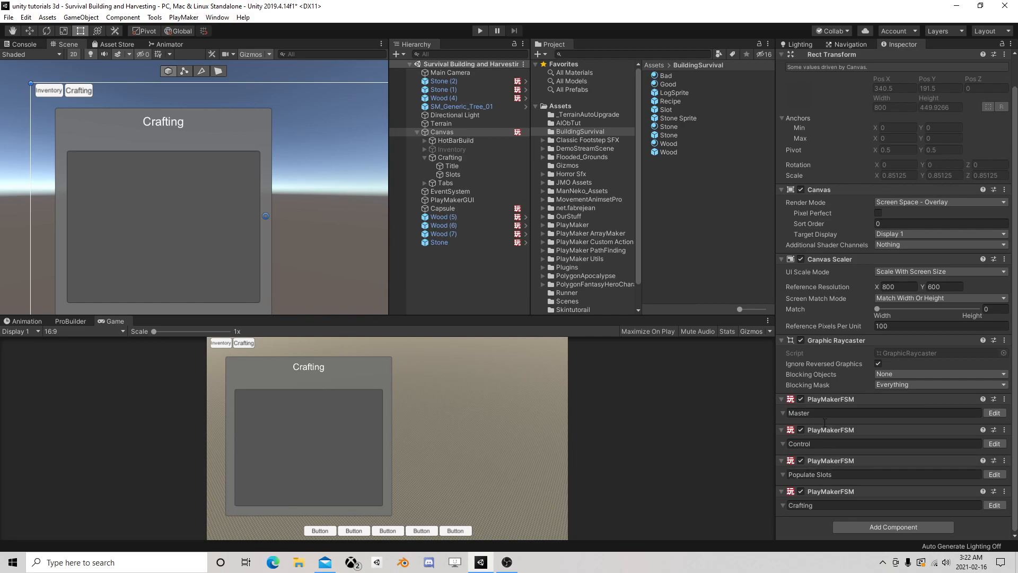
Step: Collapse the Crafting object's children in the scene hierarchy and rename the Capsule object to Player
click(426, 158)
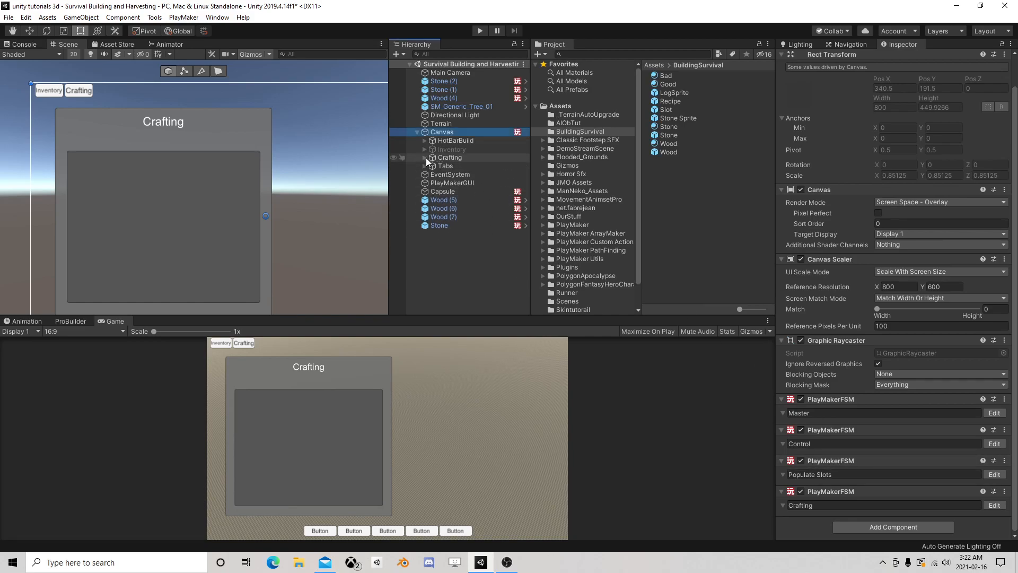
click(450, 193)
click(451, 192)
text(Player)
key(Return)
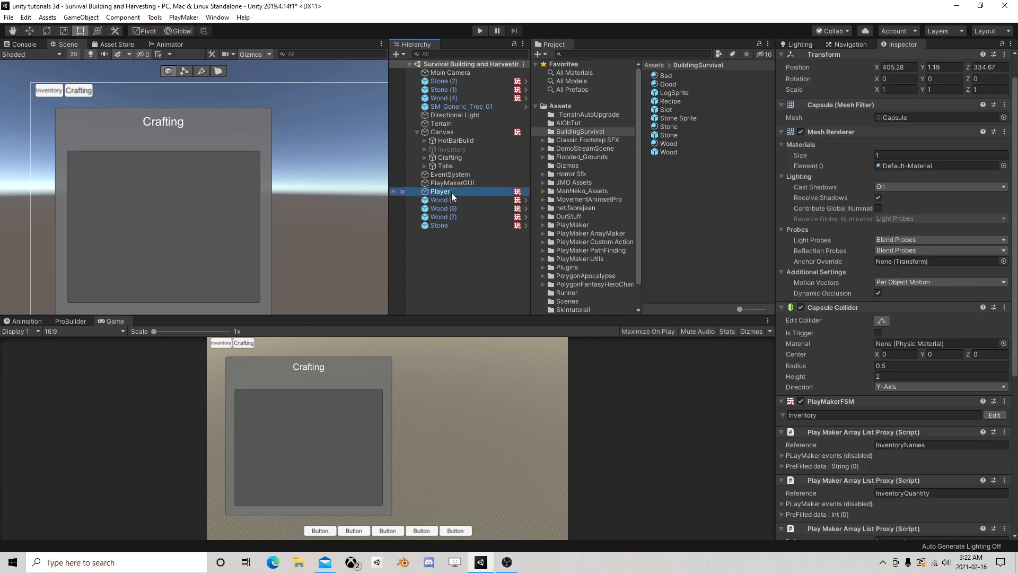
Step: Examine the Player's inventory array list components and the actions in States 2 and 1 of the Canvas's Crafting FSM
scroll(870, 297, down, 8)
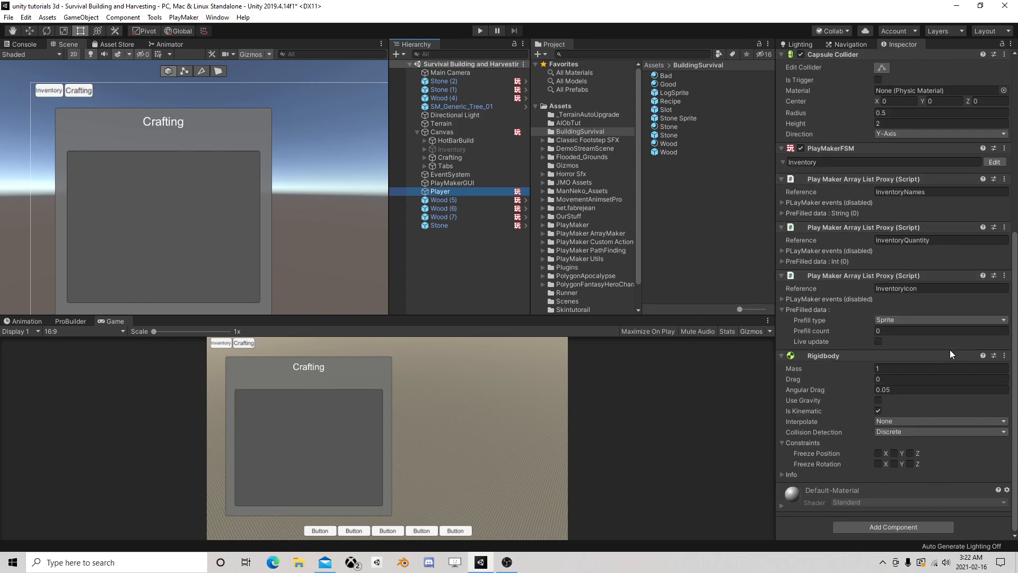
scroll(880, 287, up, 8)
scroll(879, 288, down, 8)
click(457, 132)
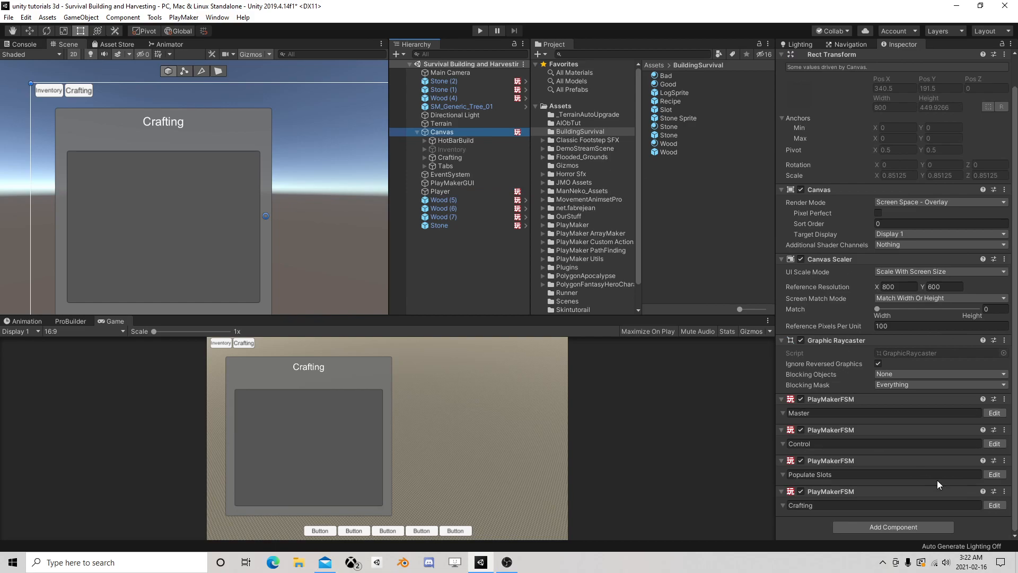
click(994, 505)
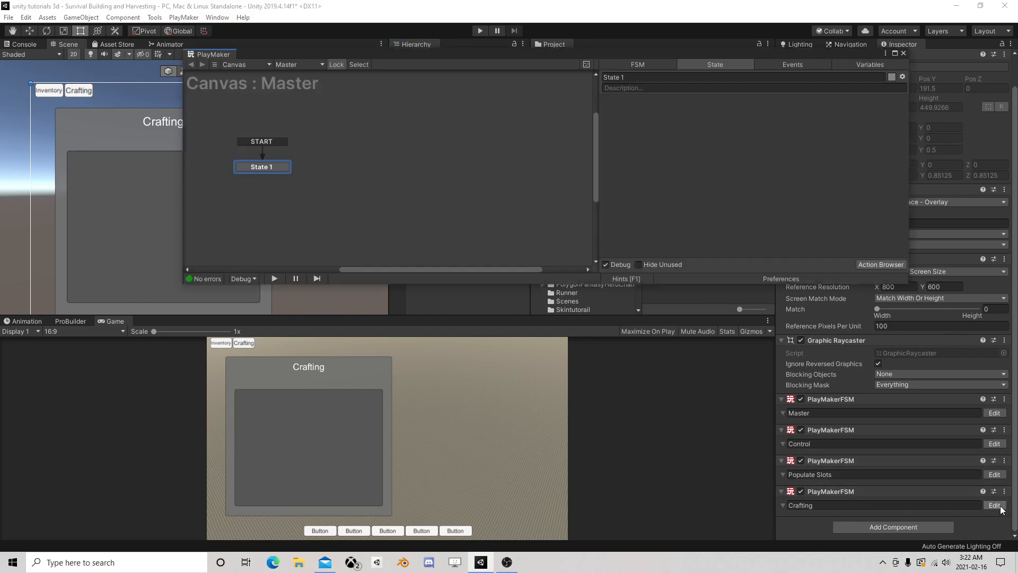
click(392, 169)
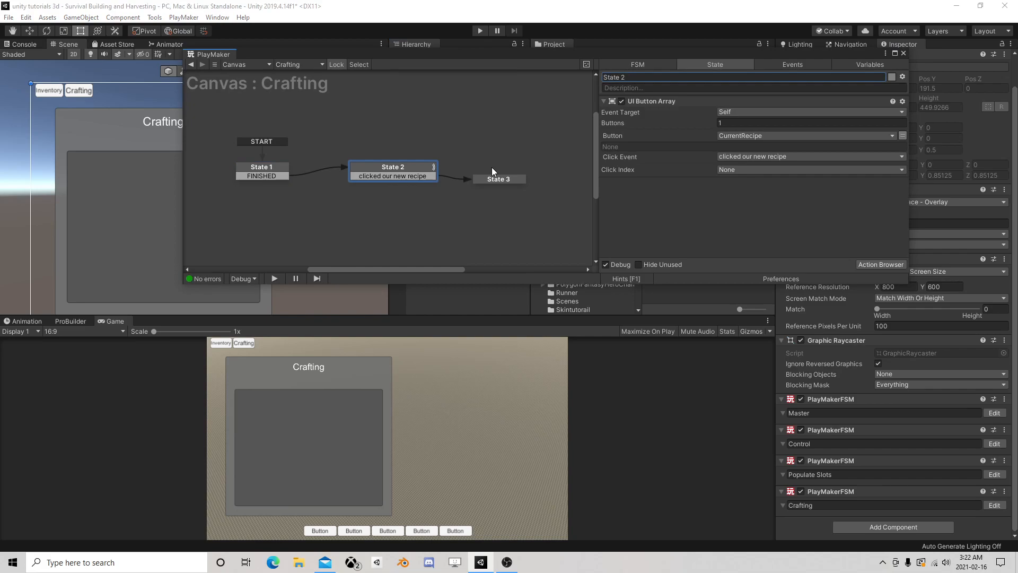
click(259, 171)
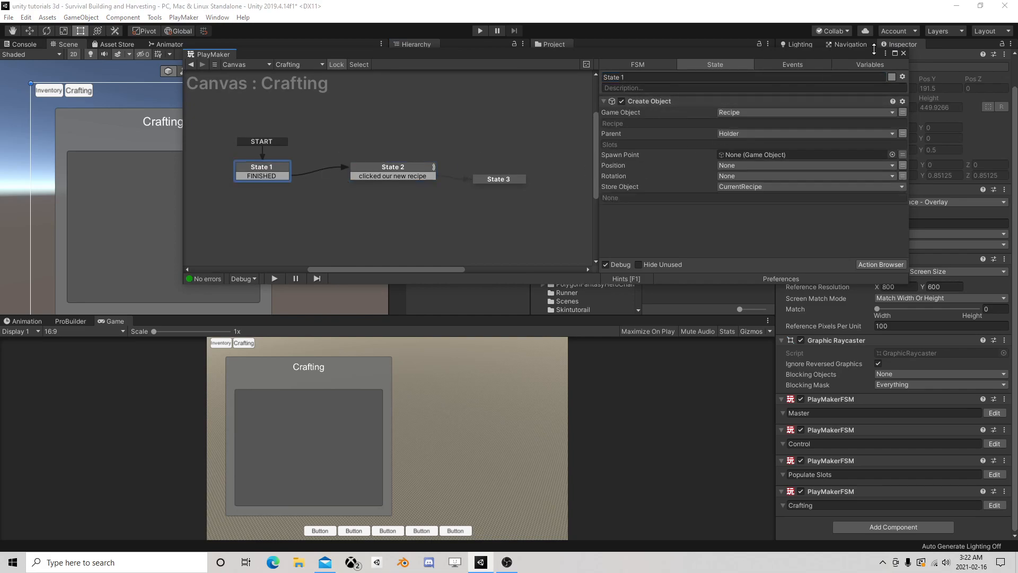
click(905, 53)
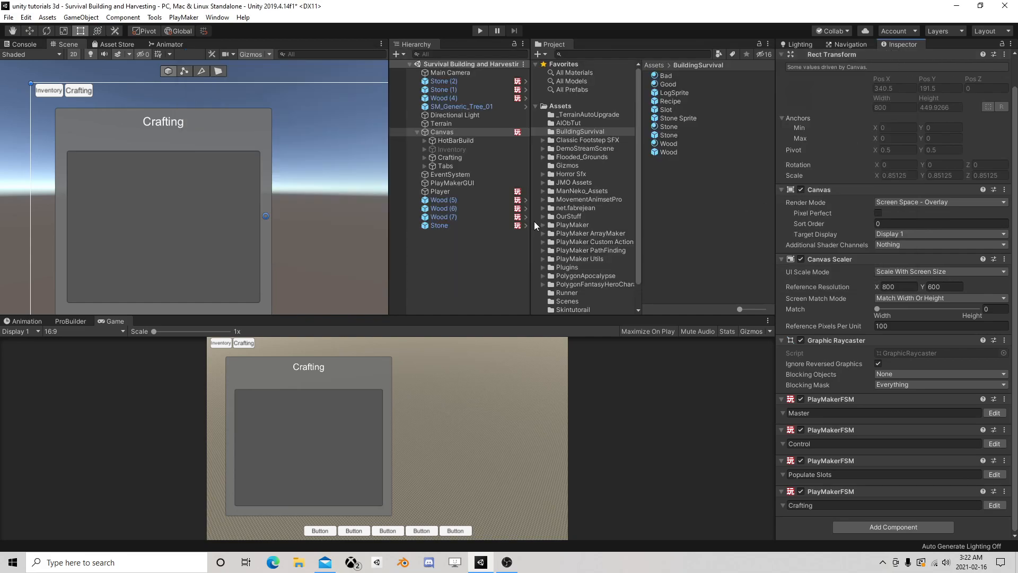
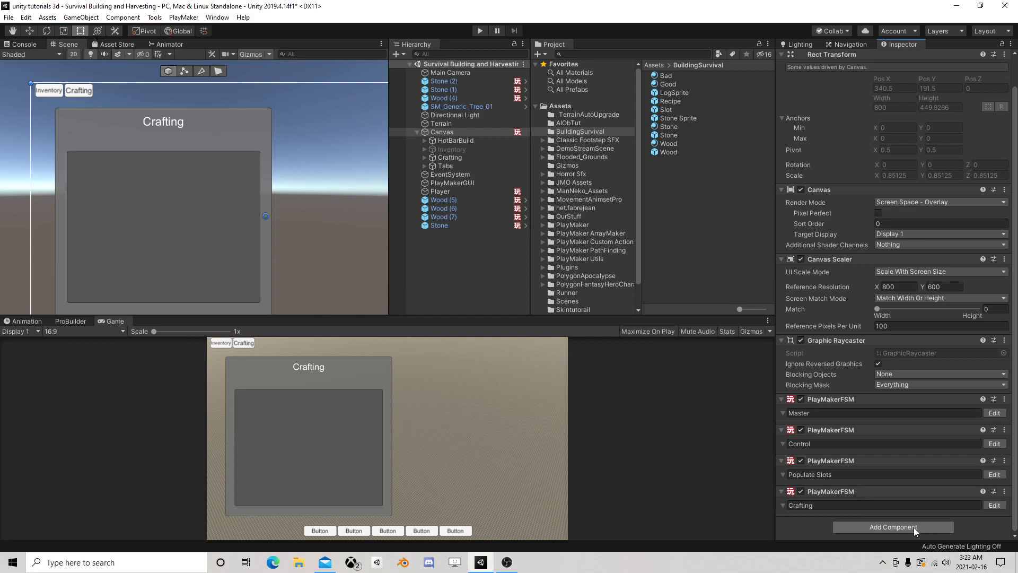
click(914, 527)
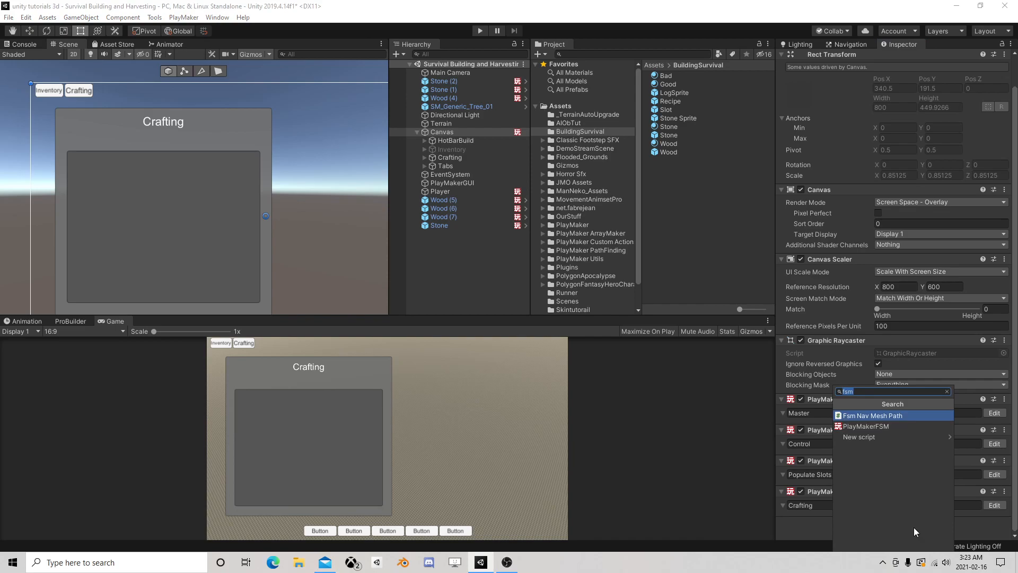
text(pro)
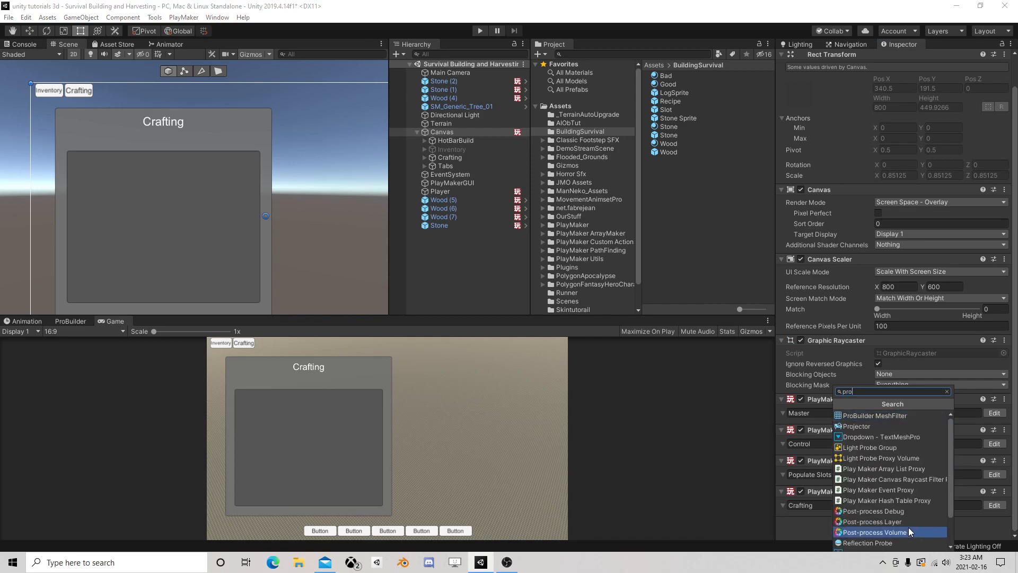
click(921, 470)
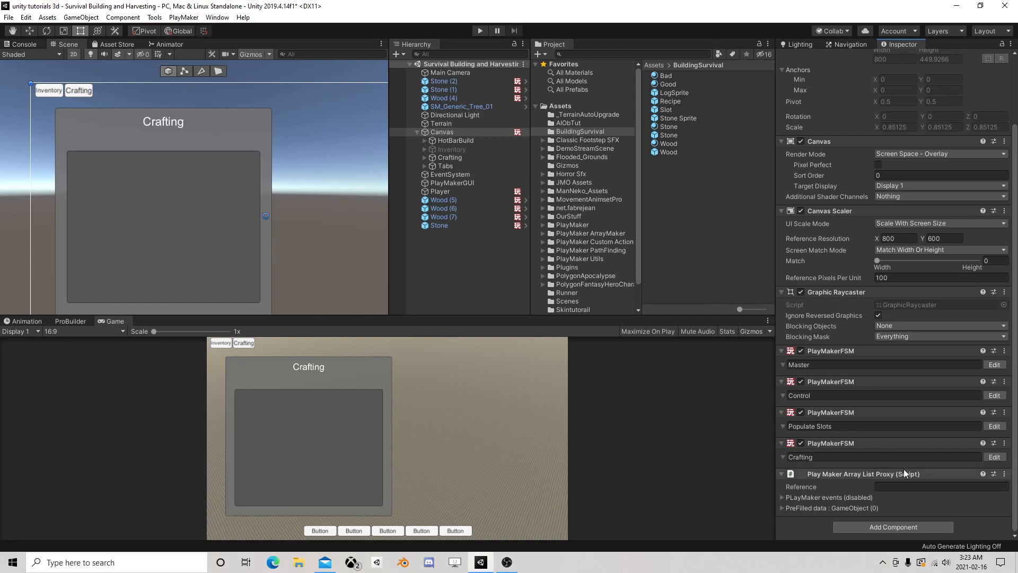
right_click(858, 476)
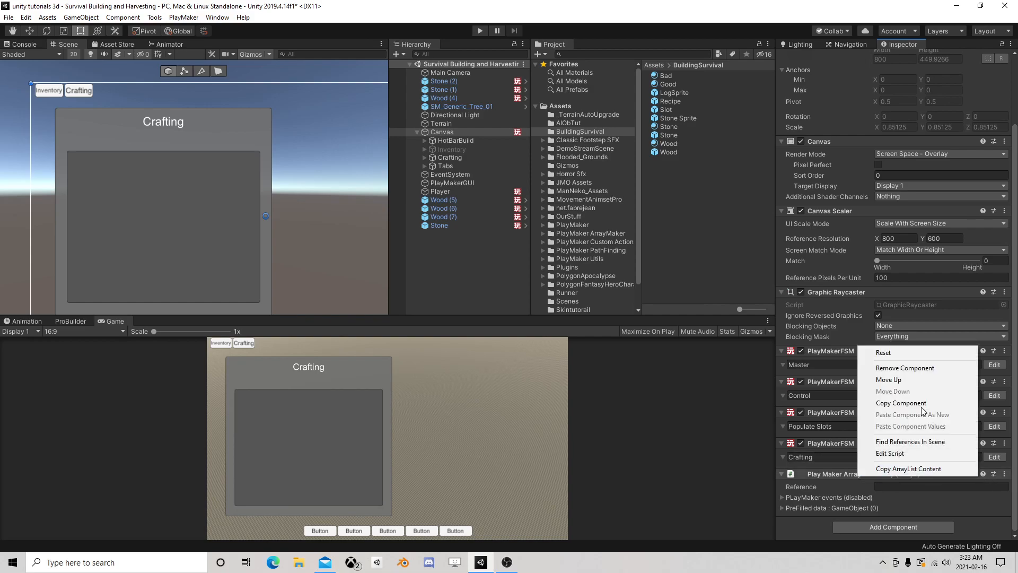
click(928, 368)
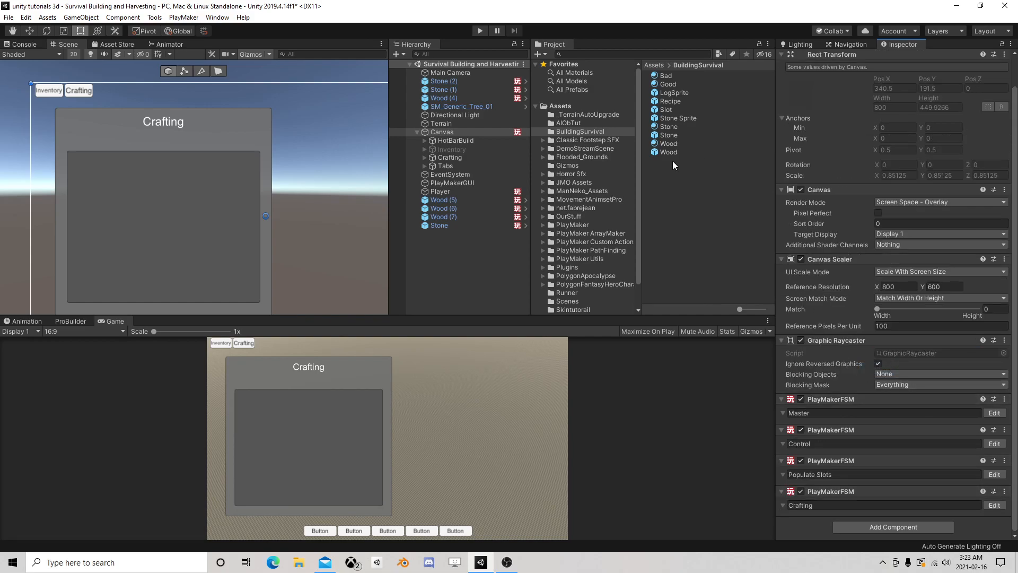
Step: Create an empty game object at the root of the scene and name it WoodFloorRecipe
click(435, 245)
right_click(435, 245)
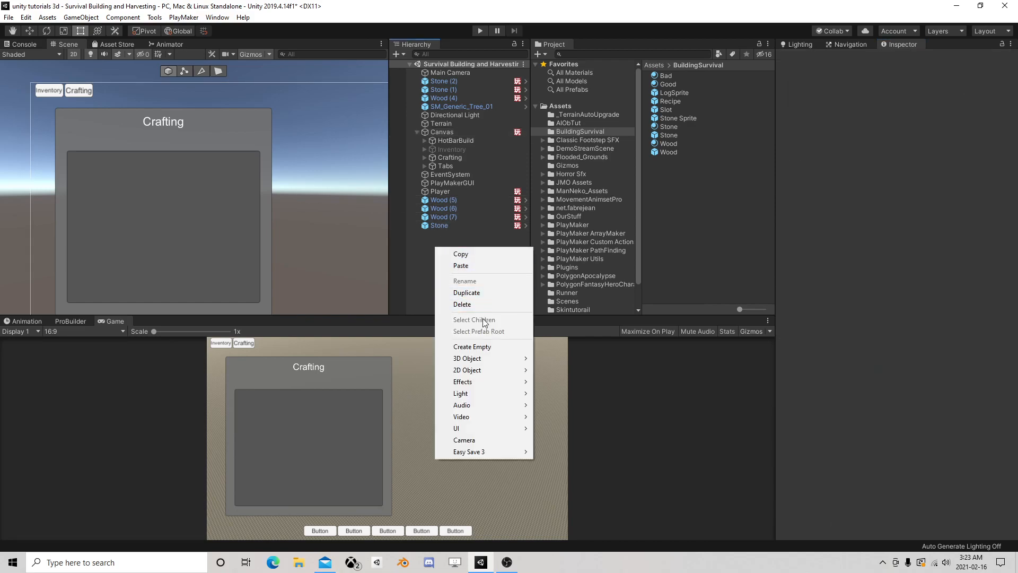
click(479, 346)
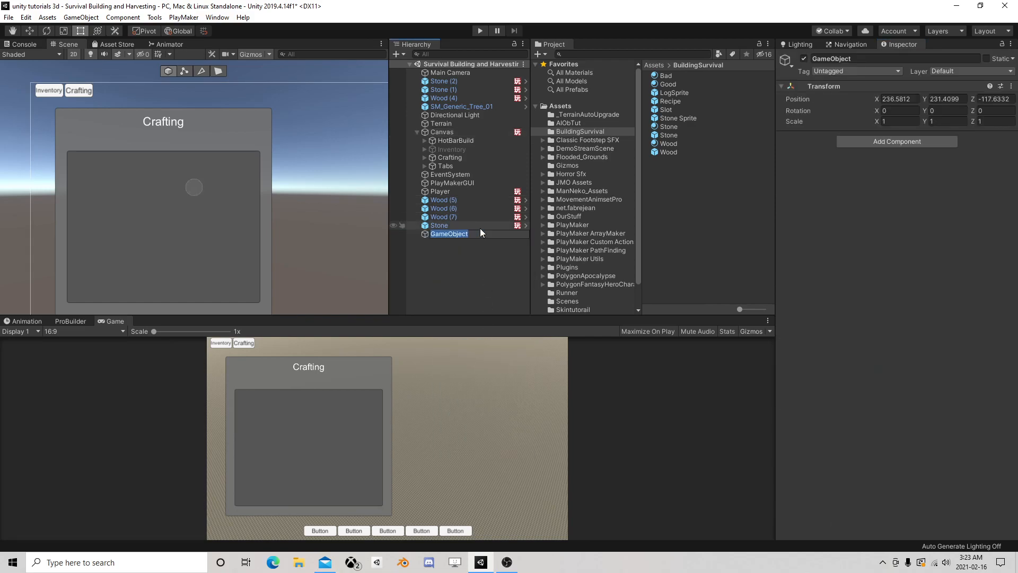
text(WoodFloorRecipe)
key(Return)
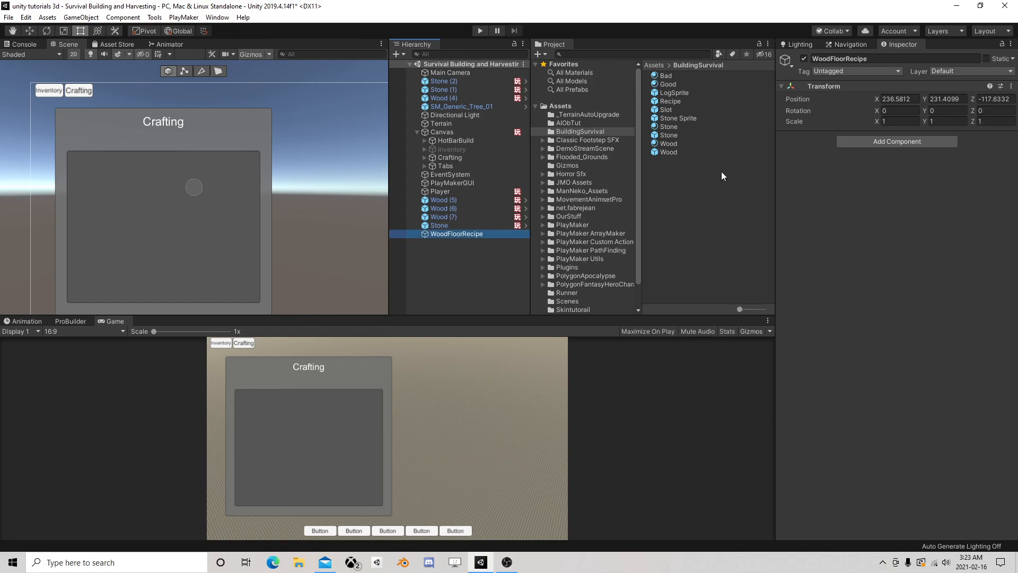
Step: Add a PlayMakerFSM component to WoodFloorRecipe and open its FSM for editing
click(889, 141)
text(fs)
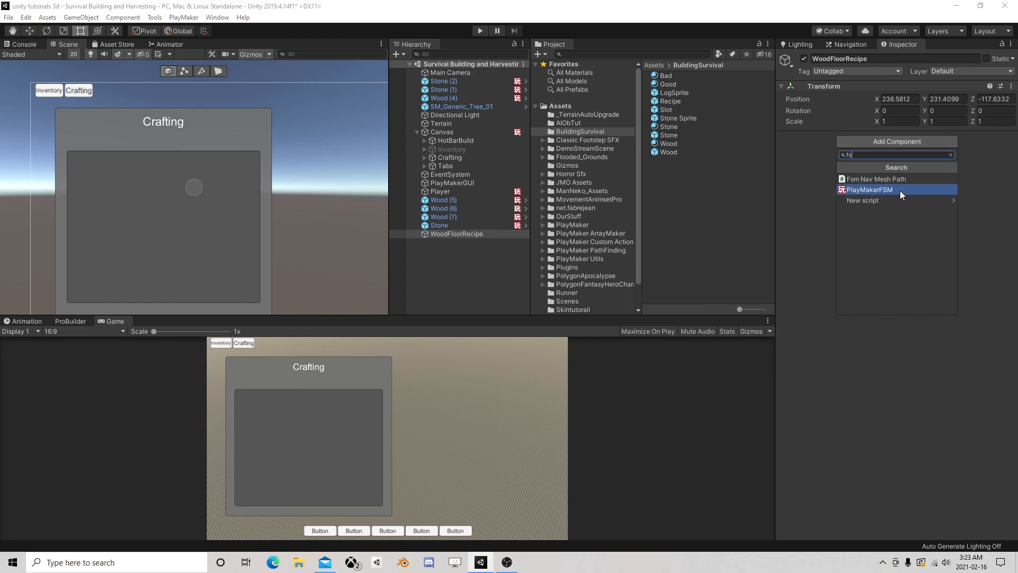
click(898, 190)
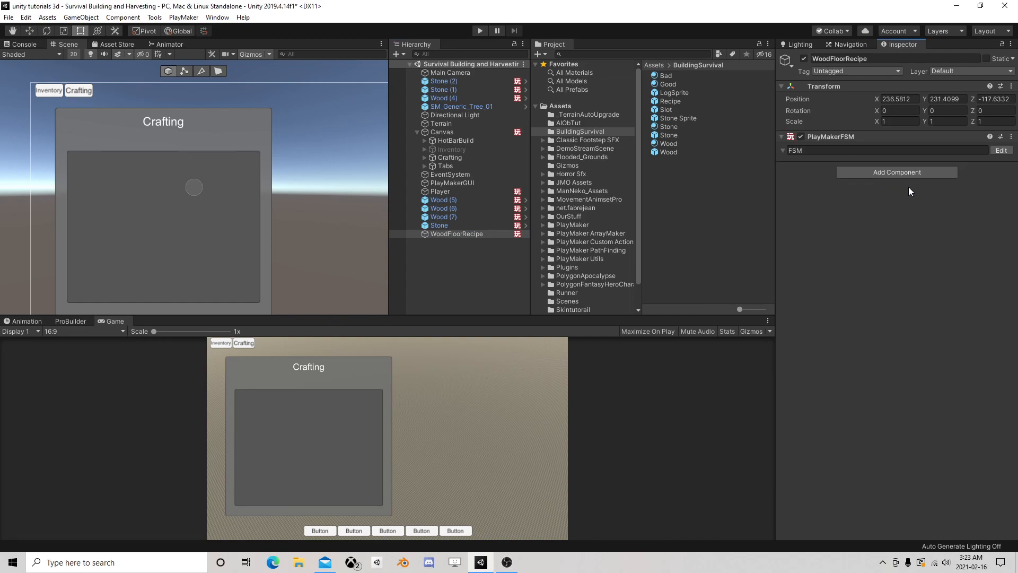
click(1002, 150)
Step: Add an array variable named Quantity to the WoodFloorRecipe FSM and set its array type to Int
click(854, 64)
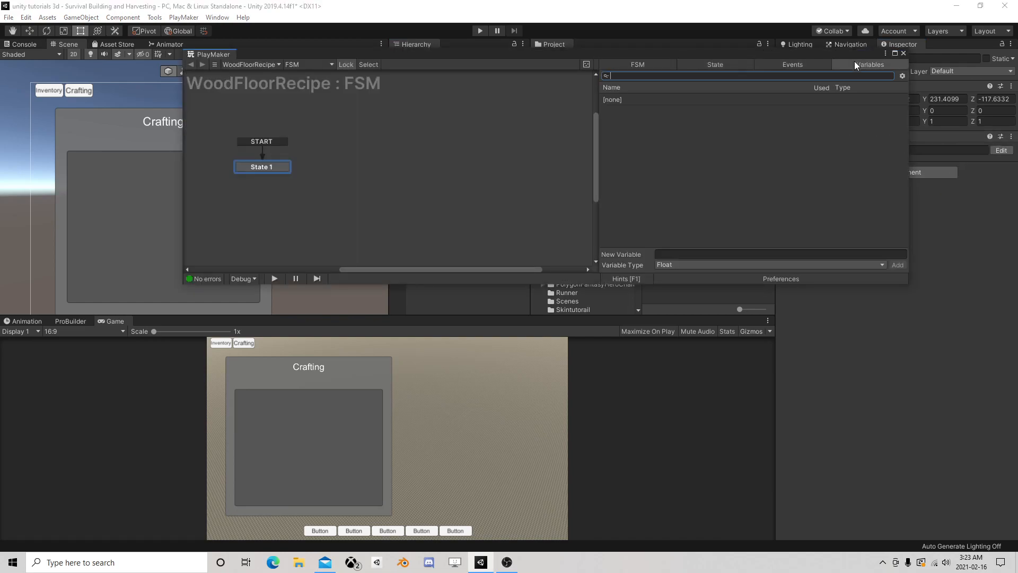
click(689, 264)
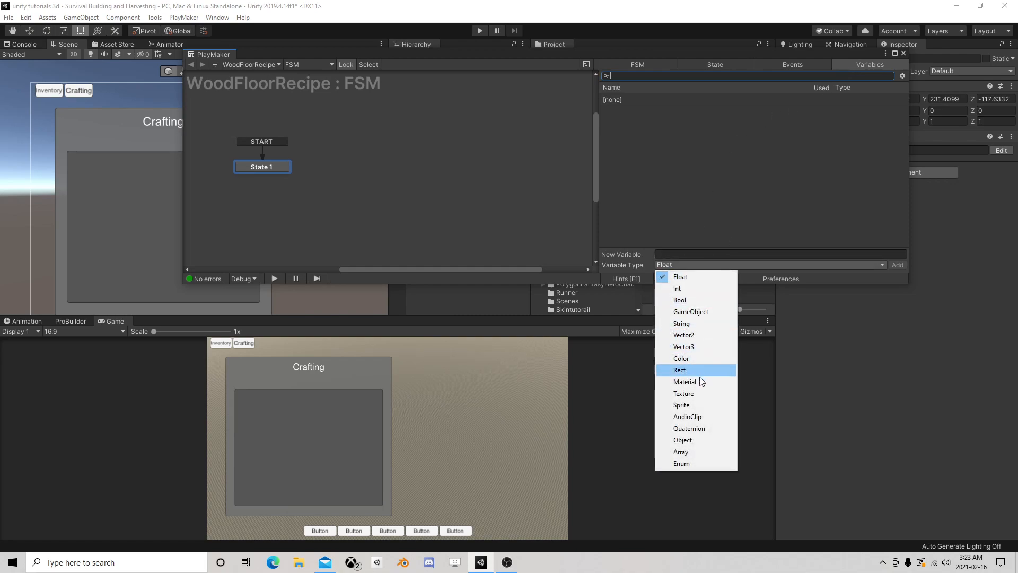
click(689, 450)
click(684, 254)
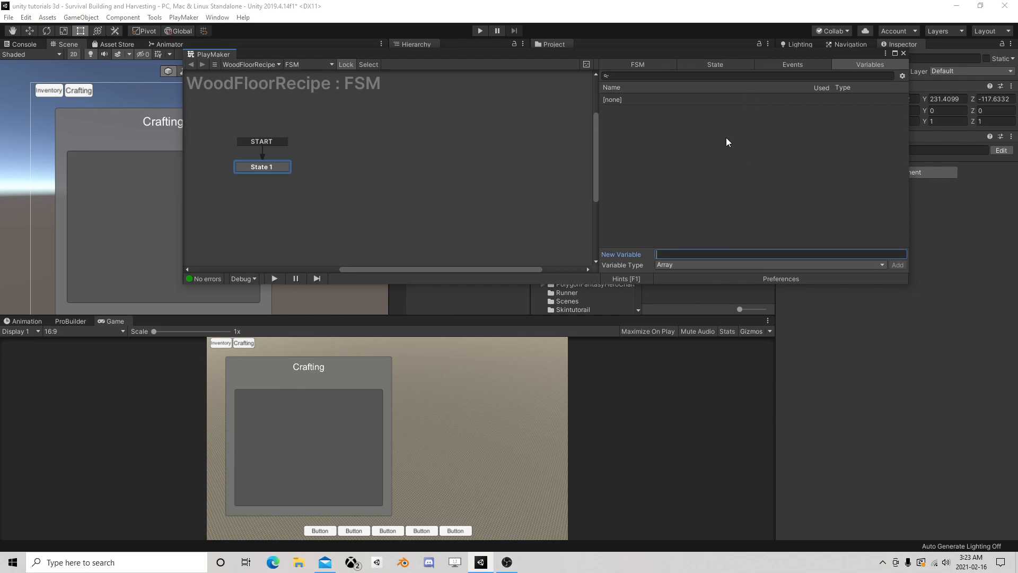
text(Quanti)
key(BackSpace)
key(BackSpace)
key(BackSpace)
text(tity)
key(Return)
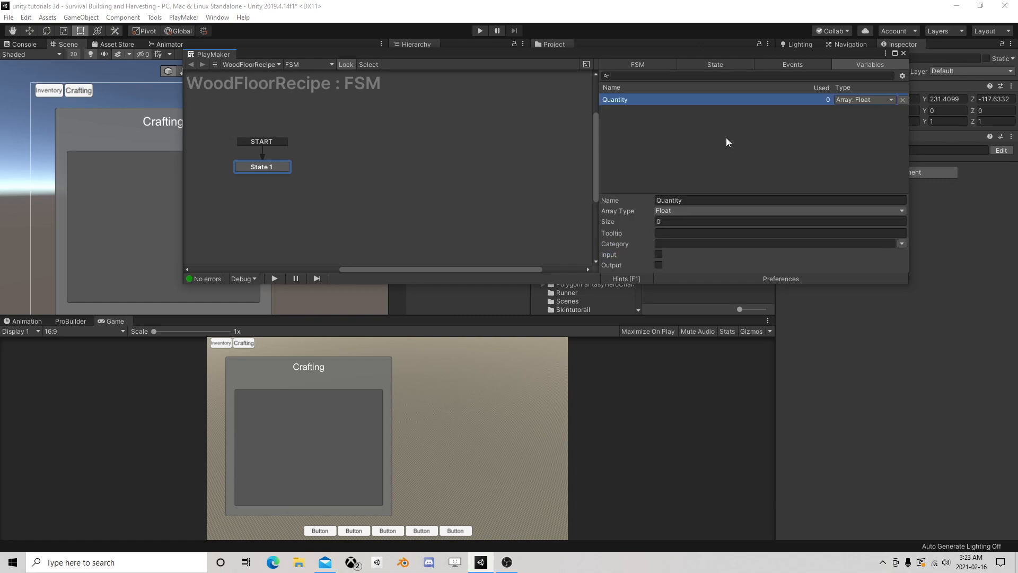
click(672, 211)
click(712, 225)
Step: Add a second array variable named Type to the FSM and set its array type to String
click(685, 177)
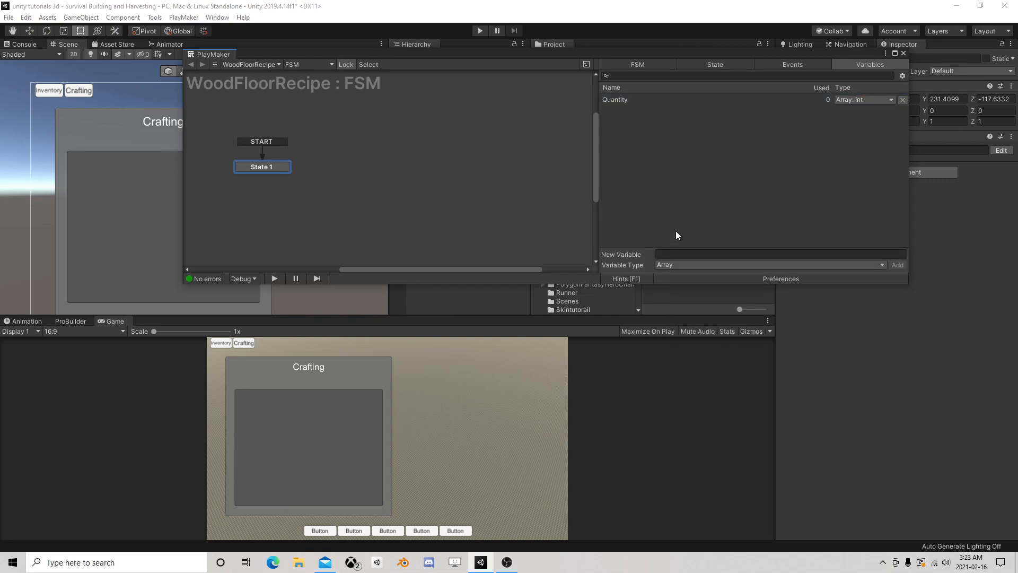
text(Type)
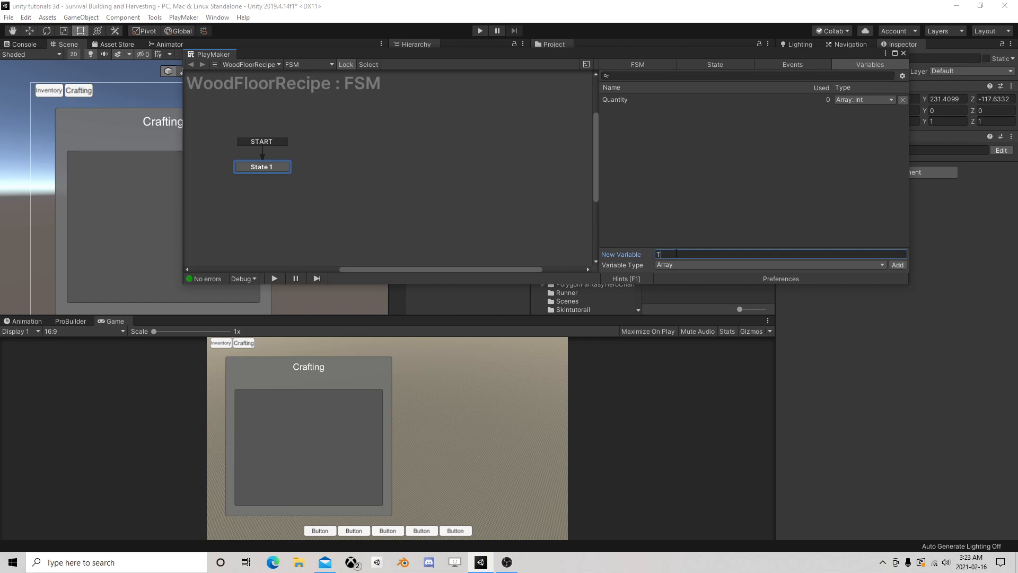
key(Return)
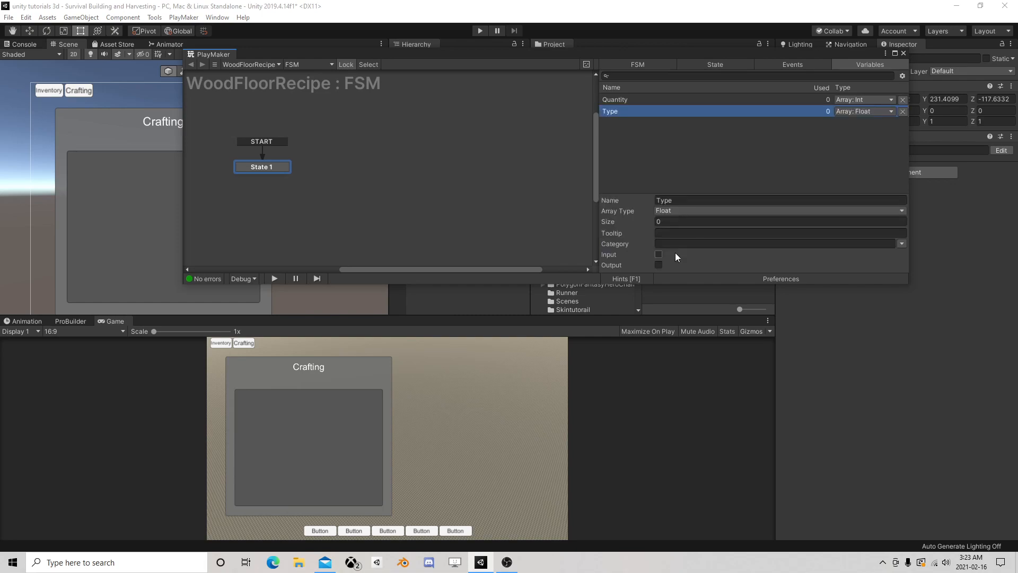
click(683, 211)
click(720, 270)
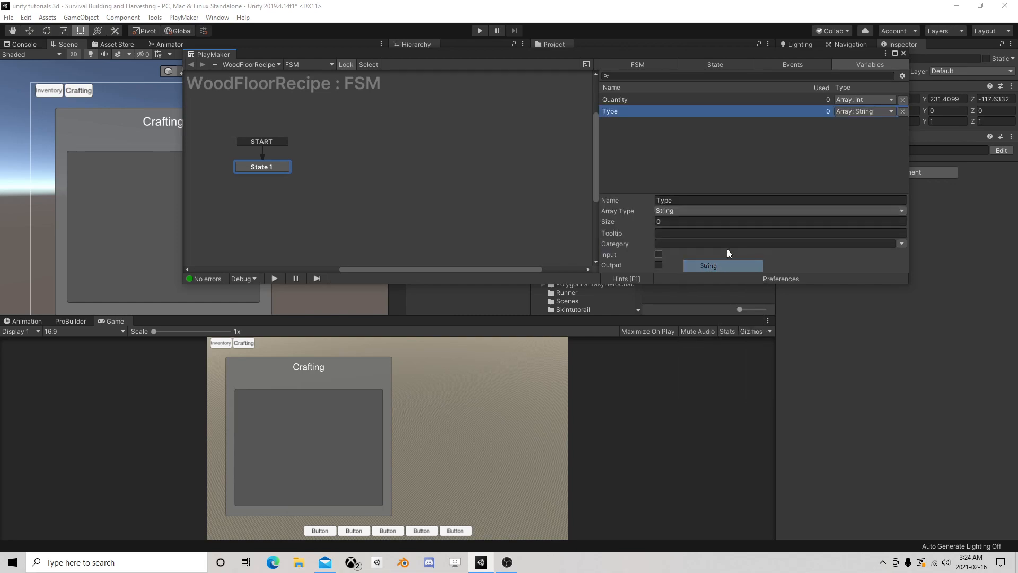
Step: Add a GameObject variable named Result to the WoodFloorRecipe FSM
click(703, 180)
click(684, 266)
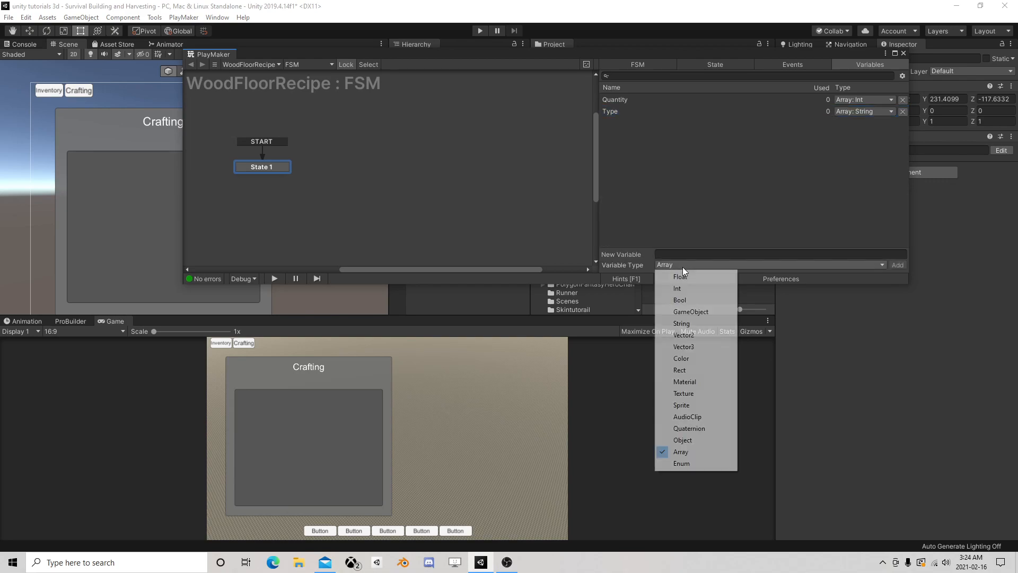
click(696, 312)
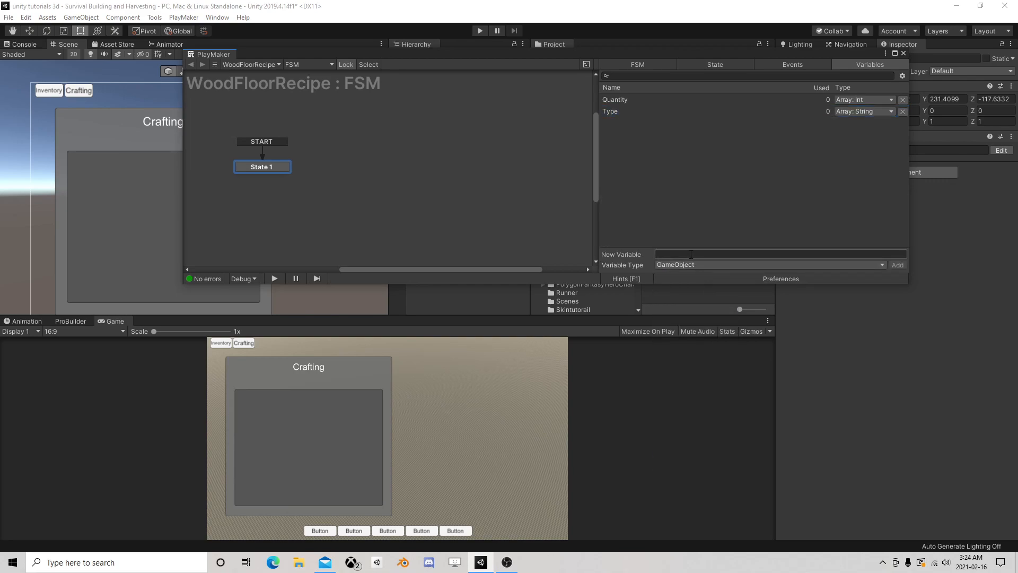
text(Result)
key(Return)
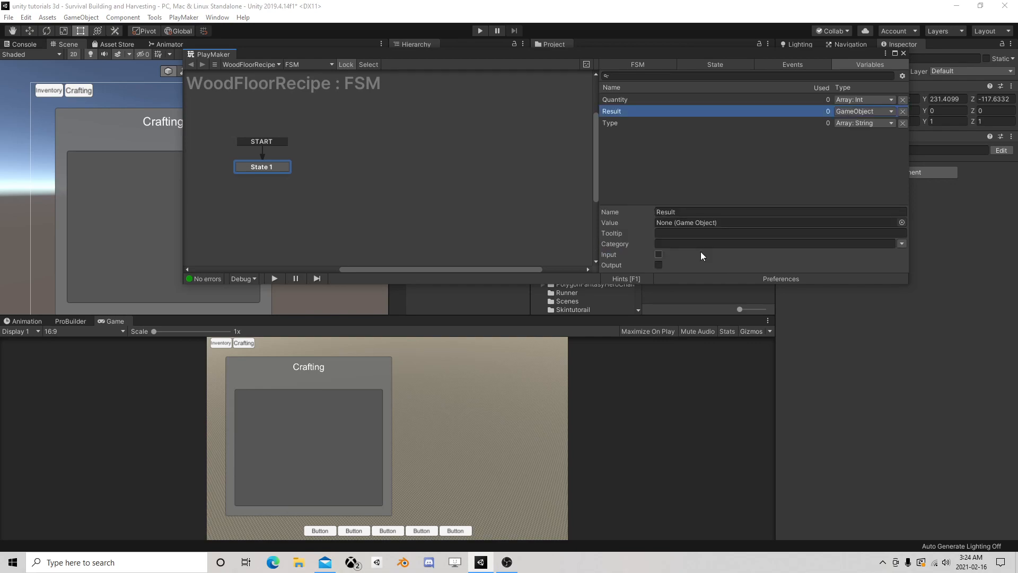
Step: Mark the Result, Quantity and Type variables as inputs of the WoodFloorRecipe FSM and close the FSM editor
click(659, 254)
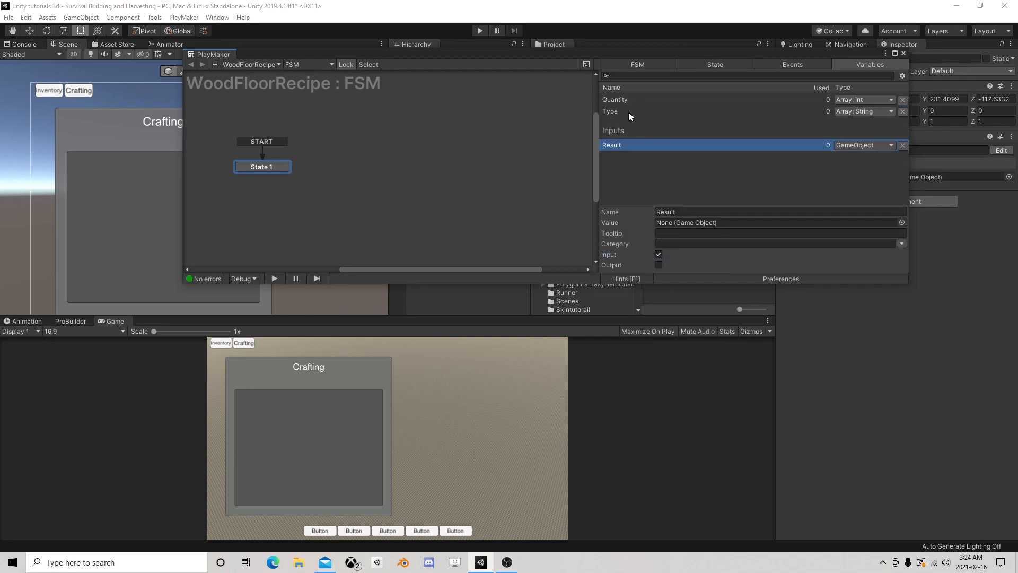
click(623, 101)
click(659, 254)
click(627, 101)
click(659, 254)
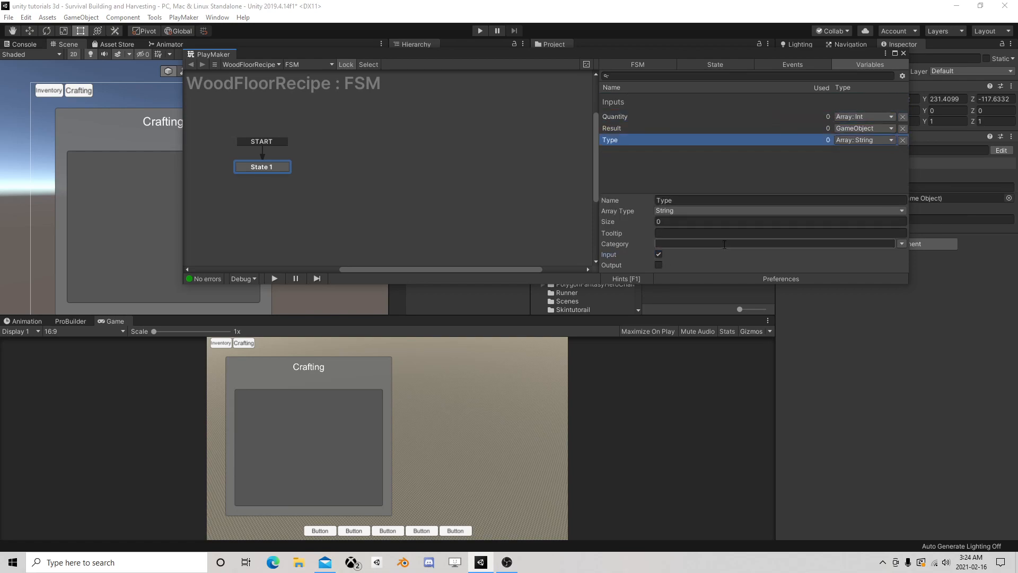
click(904, 53)
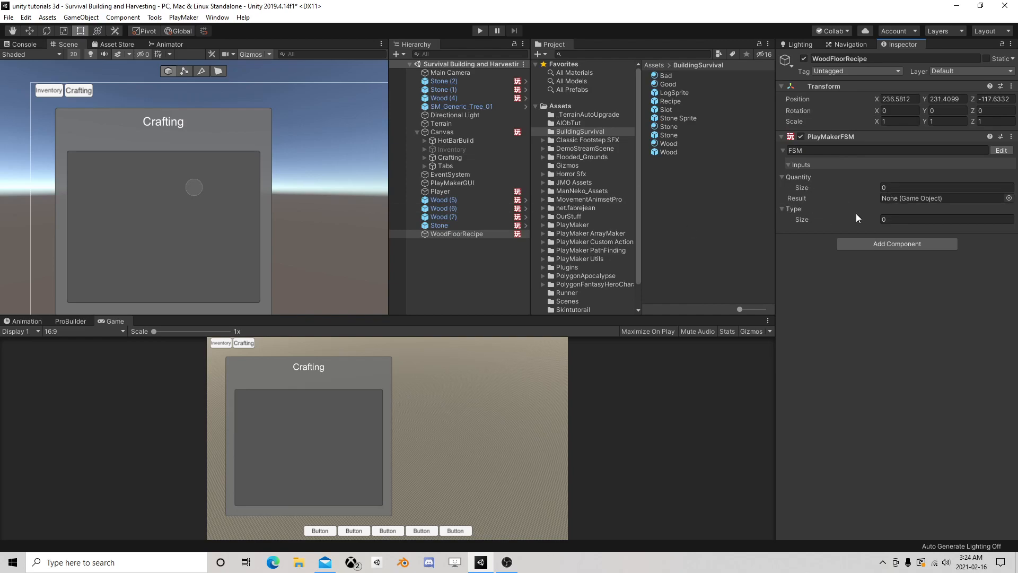
Step: Set WoodFloorRecipe's Type array size to 1 and its Element 0 to Wood
click(892, 218)
text(1)
click(881, 281)
click(912, 229)
text(Wood)
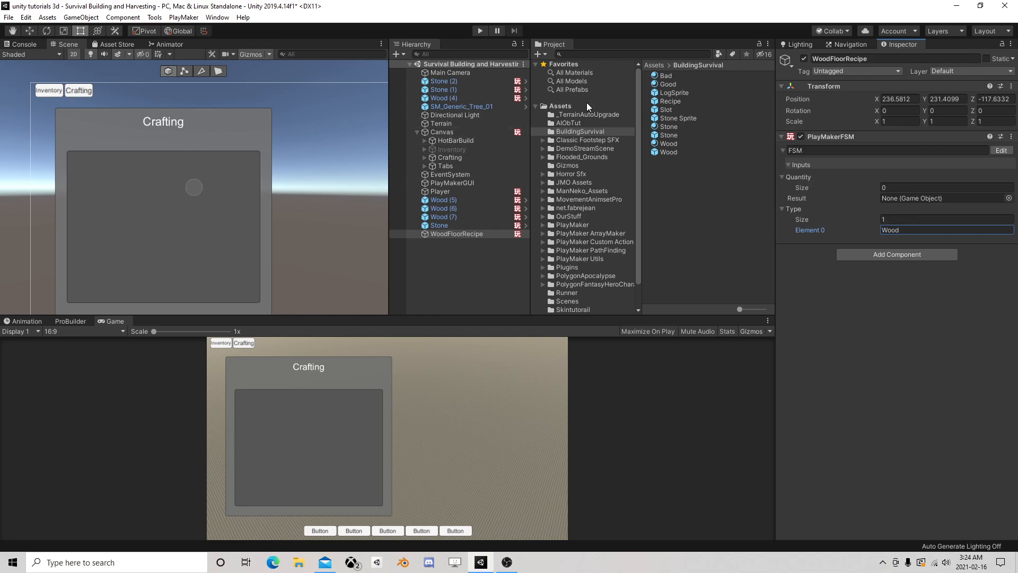
Step: Set WoodFloorRecipe's Quantity array size to 1 and its Element 0 to 10
click(451, 191)
scroll(872, 286, down, 5)
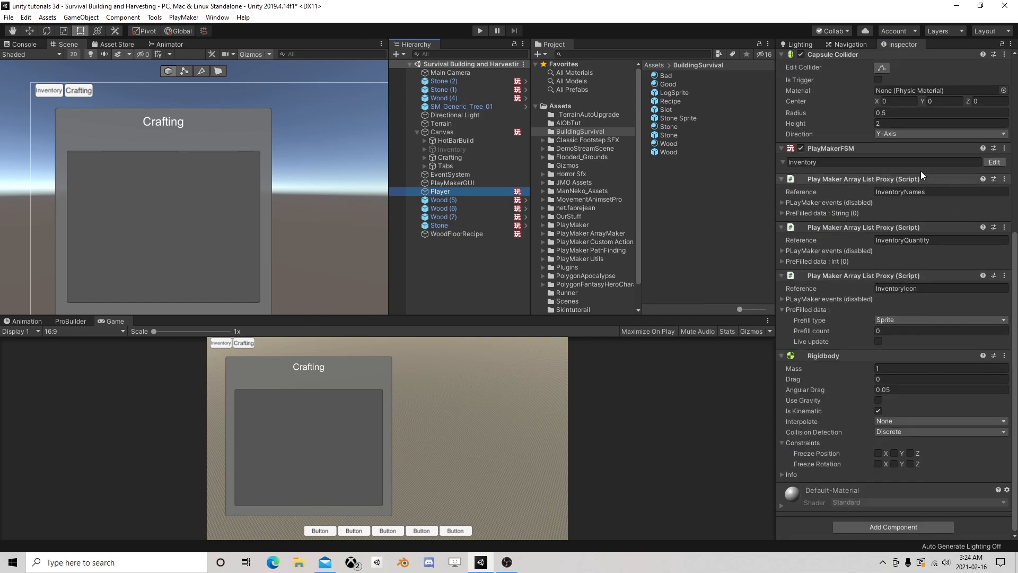
click(454, 233)
click(898, 188)
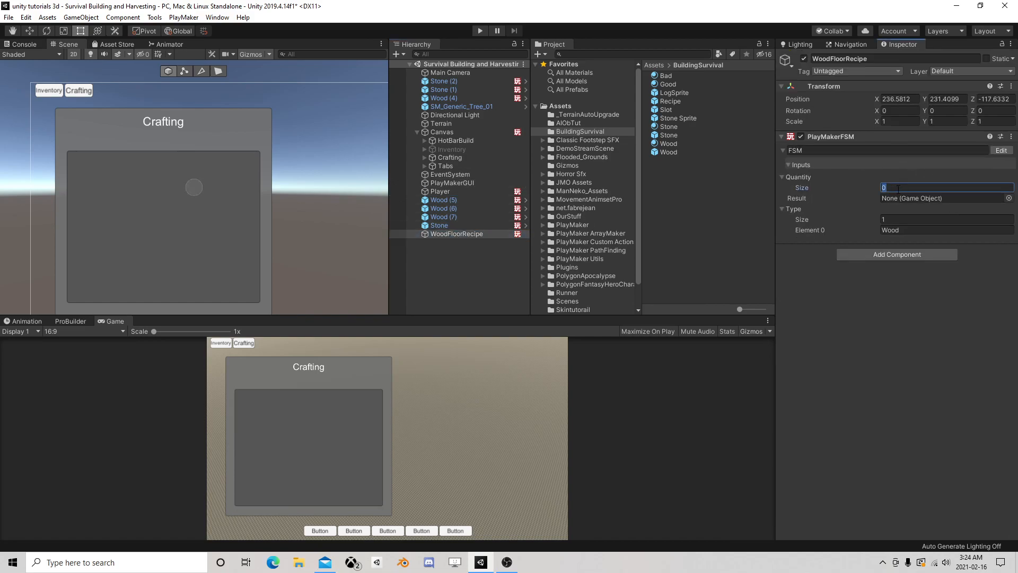
key(Return)
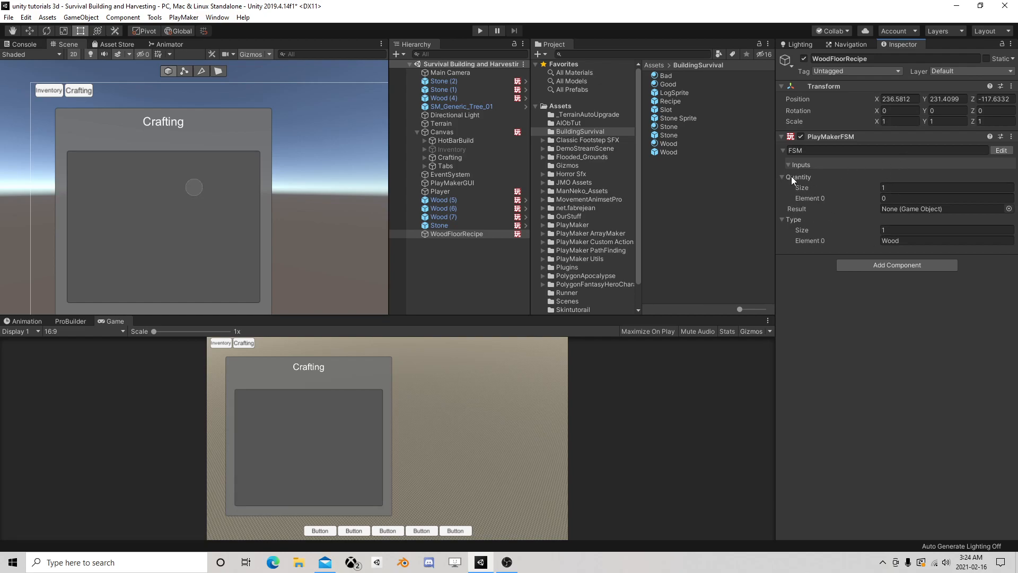
click(889, 199)
text(10)
Step: Add an Object variable named Icon to the WoodFloorRecipe FSM and mark it as an input
click(1001, 150)
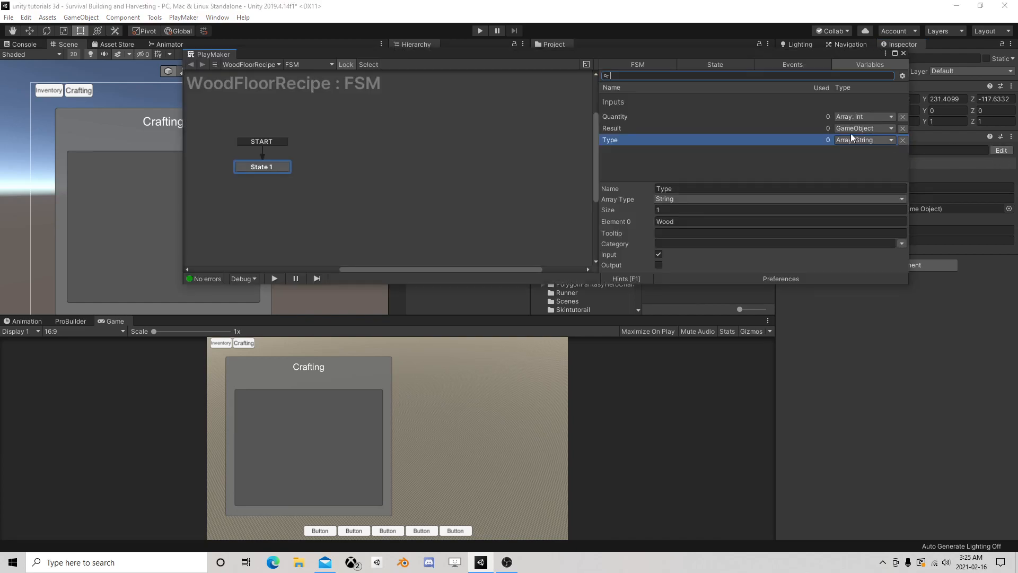
click(672, 160)
click(679, 265)
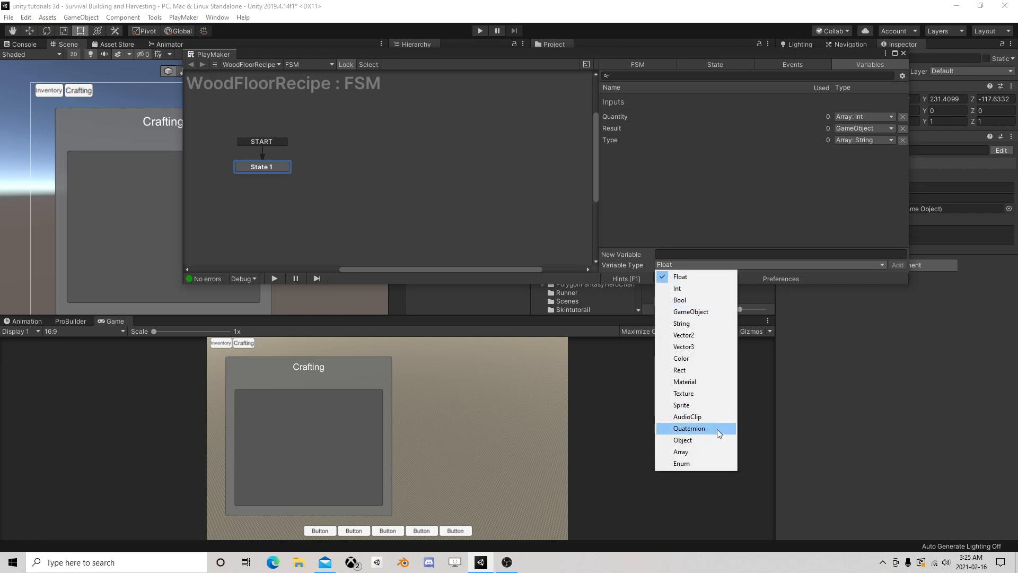
click(695, 440)
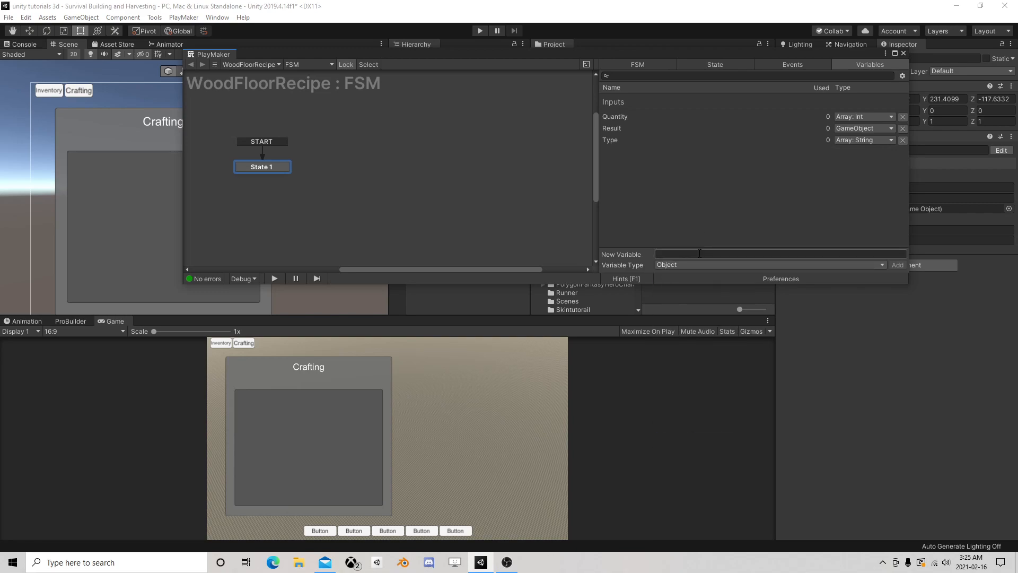
text(Icon)
key(Return)
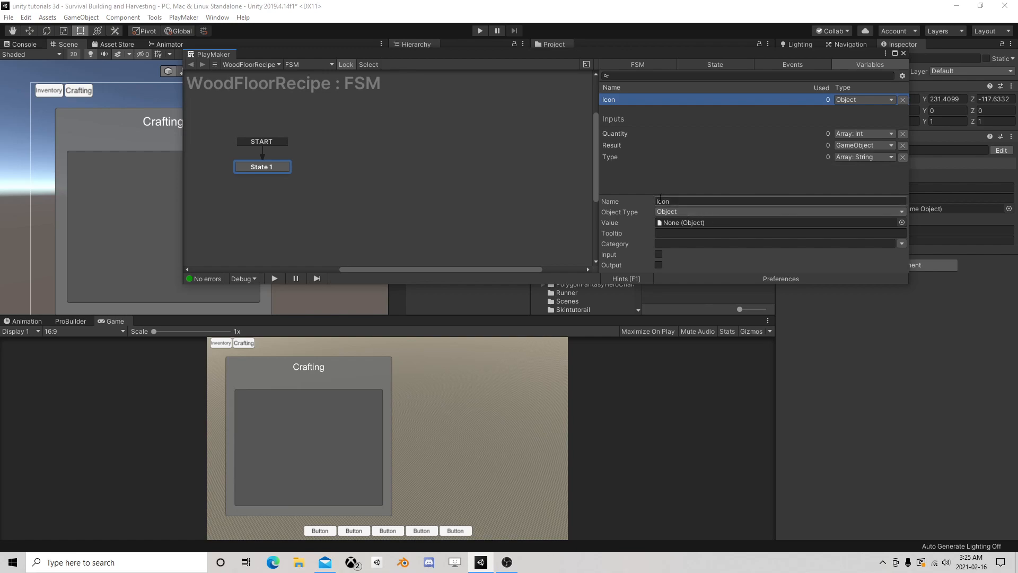
click(659, 255)
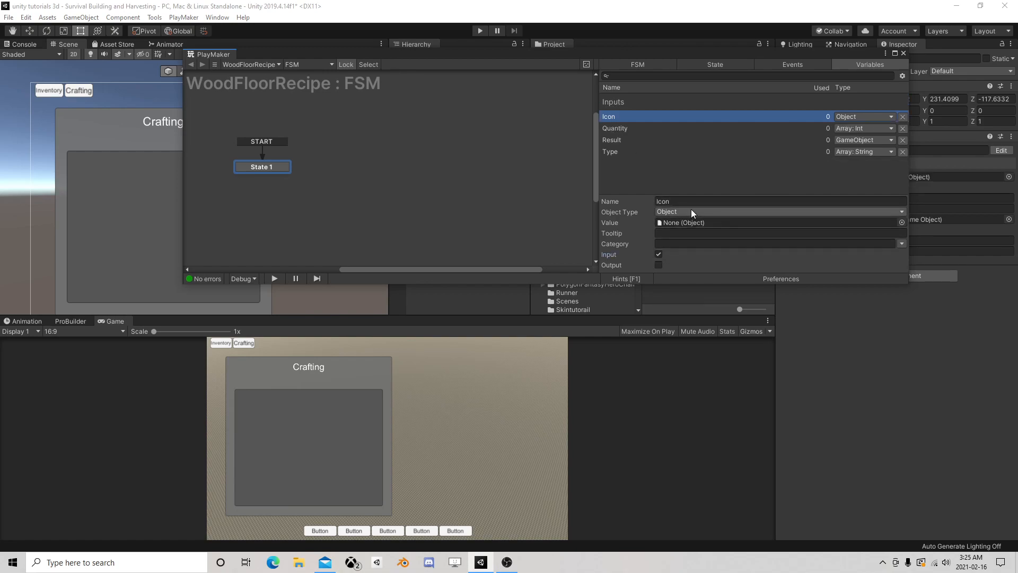
Step: Set the Icon variable's object type to UnityEngine's Sprite and close the FSM editor
click(692, 210)
scroll(753, 275, down, 6)
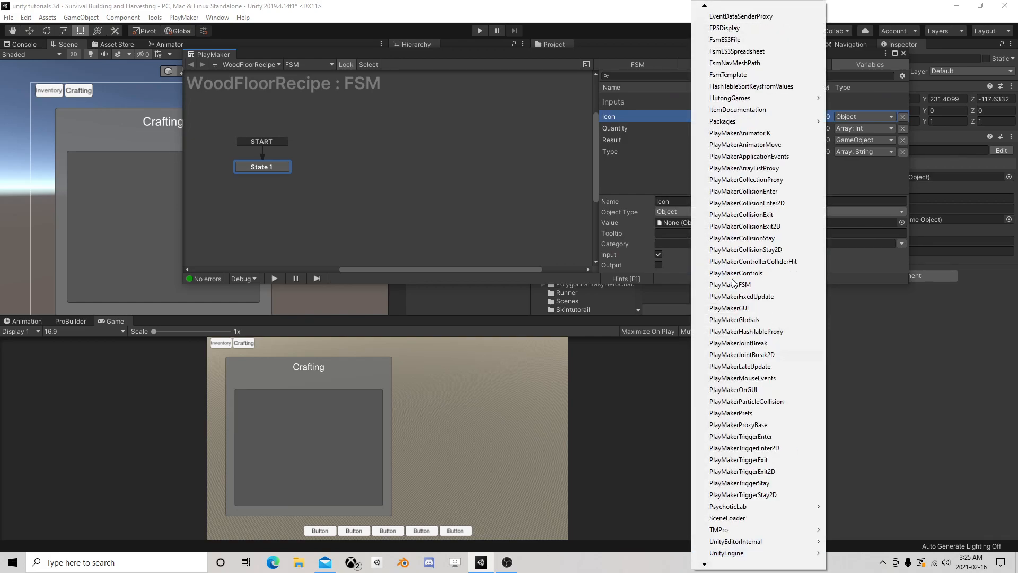
mouse_move(743, 554)
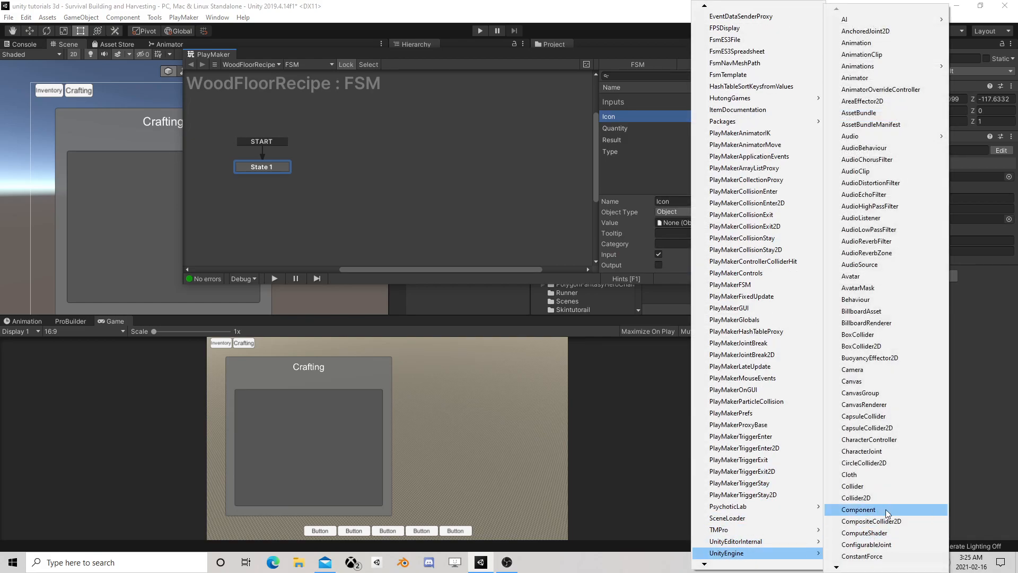
key(u)
scroll(880, 503, down, 1)
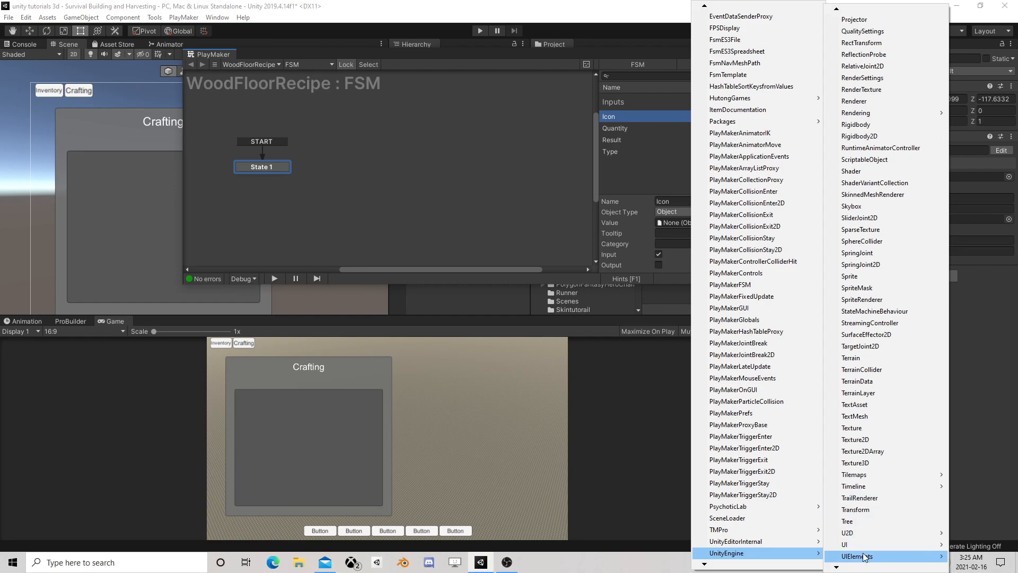
mouse_move(864, 546)
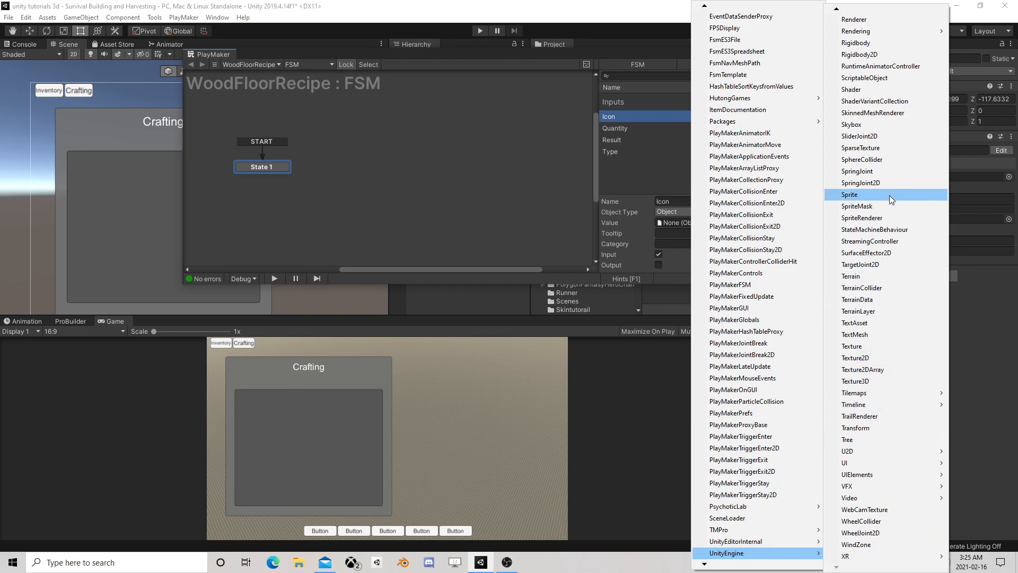
click(891, 199)
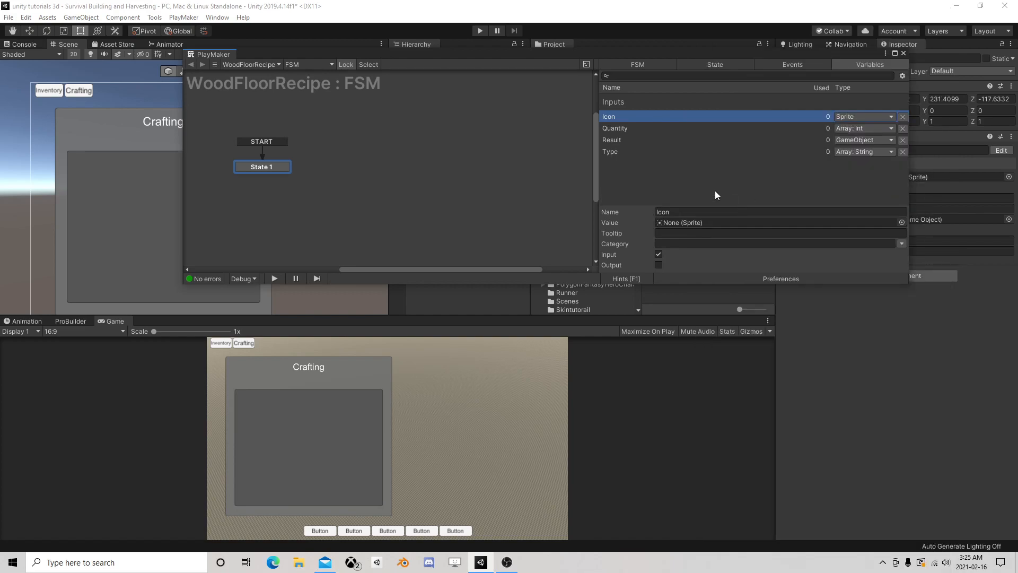
click(724, 63)
click(864, 65)
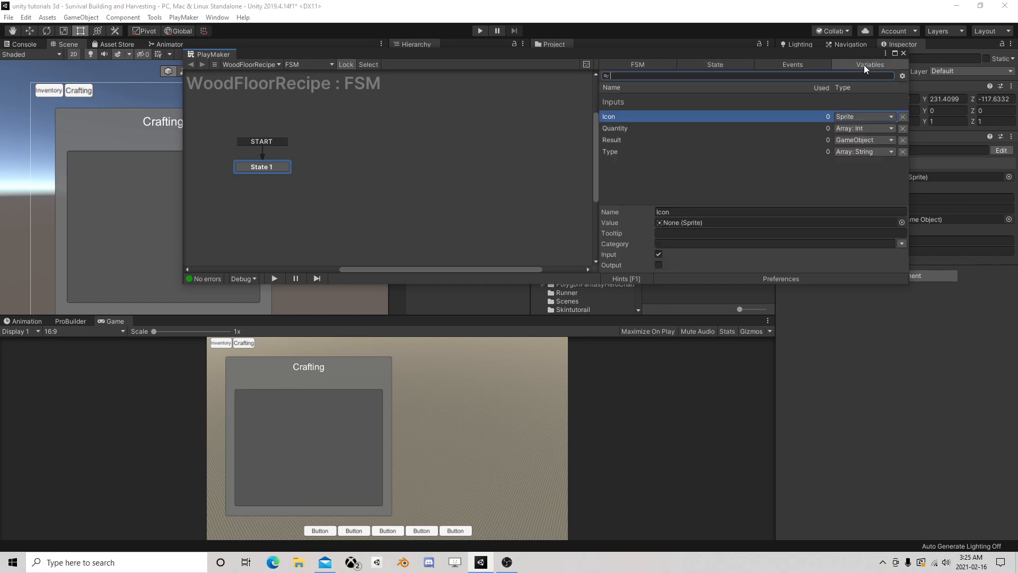
click(903, 53)
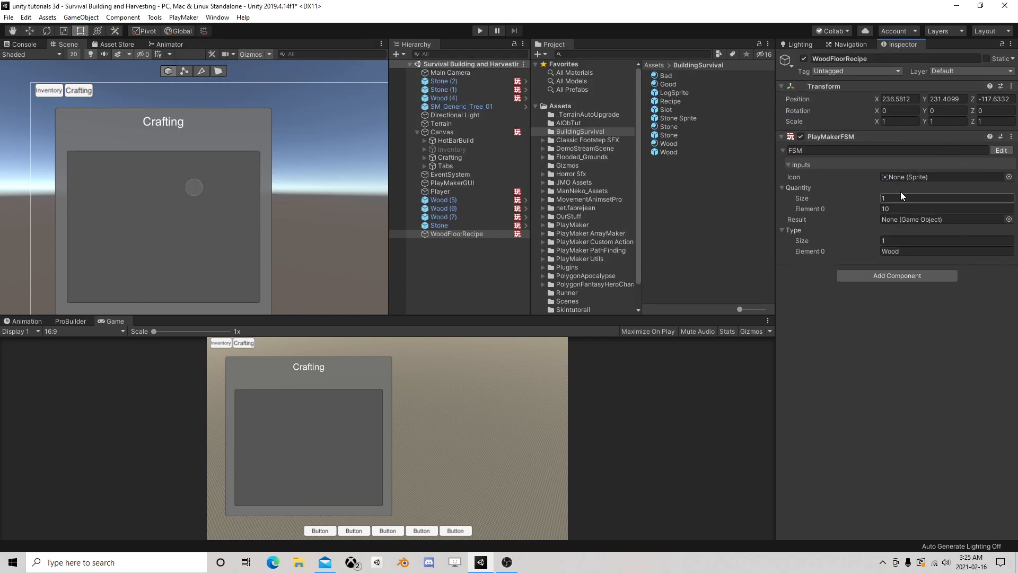
Step: Assign the CFX Demo Btn Arrow R sprite to WoodFloorRecipe's Icon input
click(1009, 178)
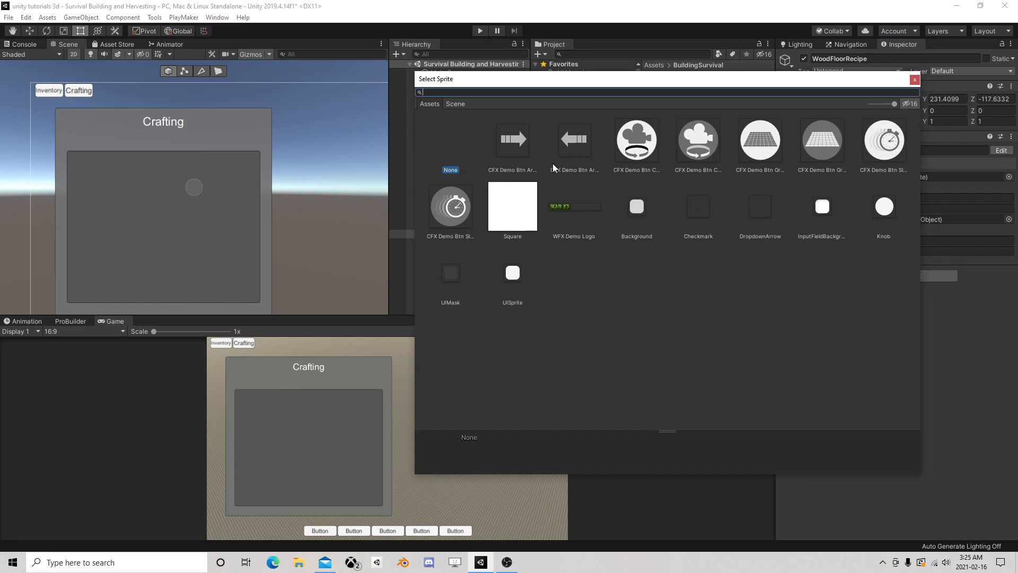
click(573, 142)
click(915, 80)
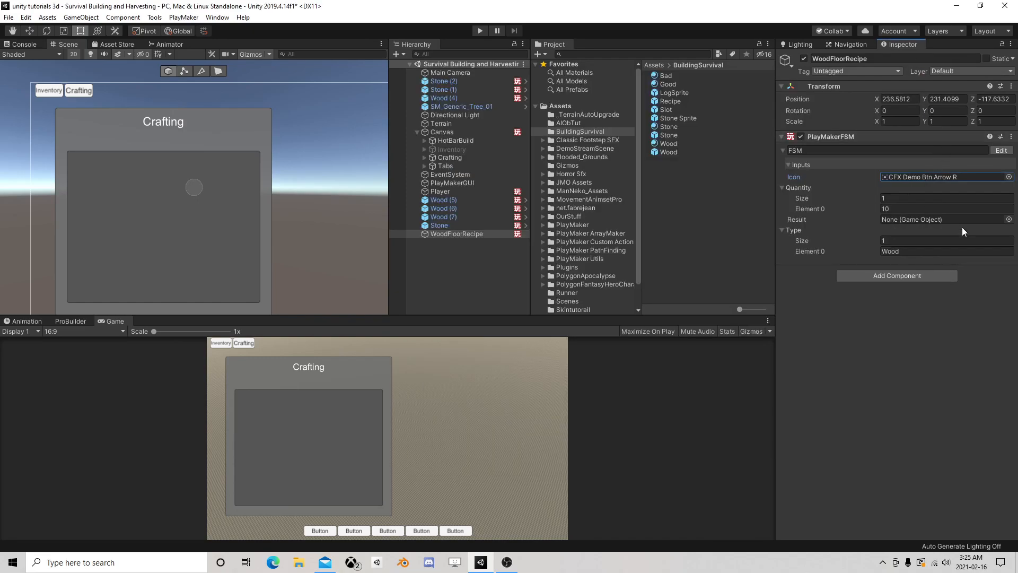
Step: Rename the FSM on WoodFloorRecipe to Recipe
click(453, 233)
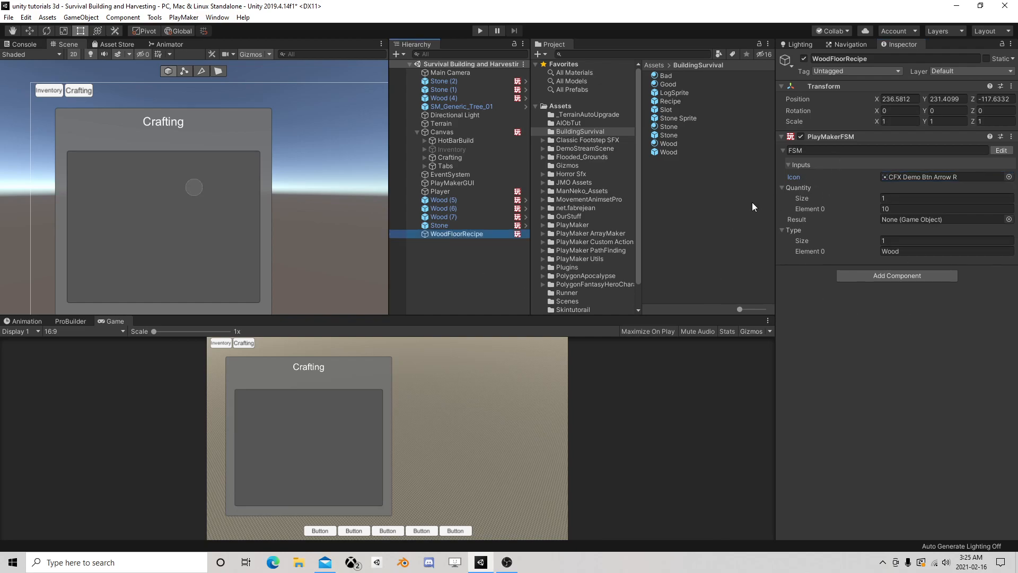
click(821, 151)
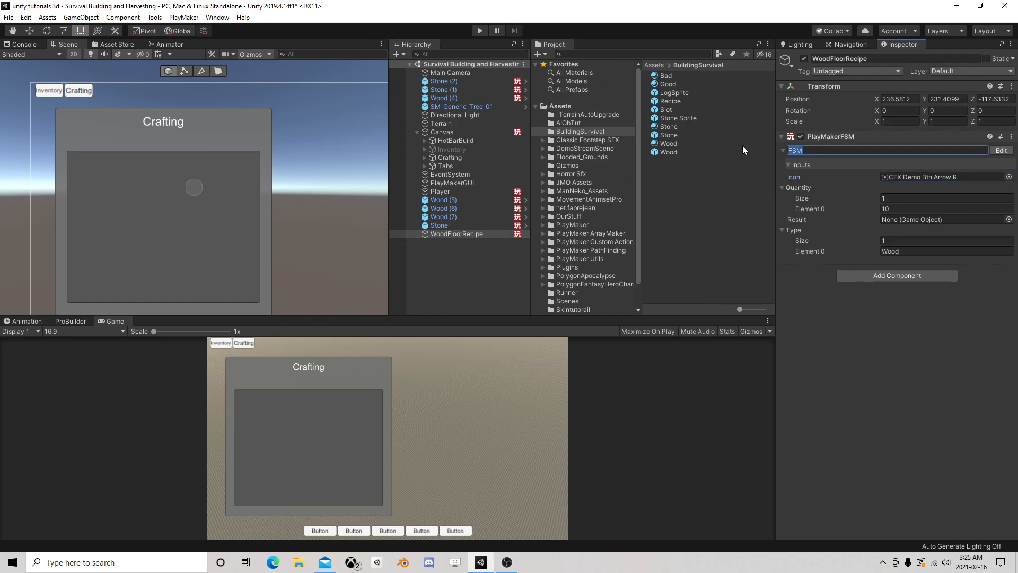
text(Recipe)
Step: Create a folder named Recipes inside the BuildingSurvival assets folder
right_click(646, 184)
mouse_move(684, 191)
click(850, 116)
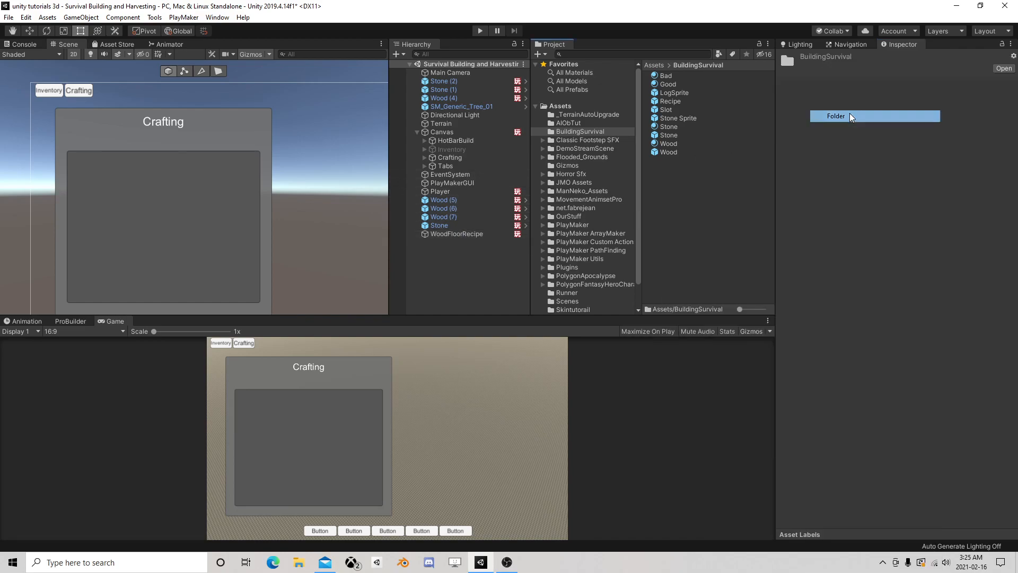
text(Recipe)
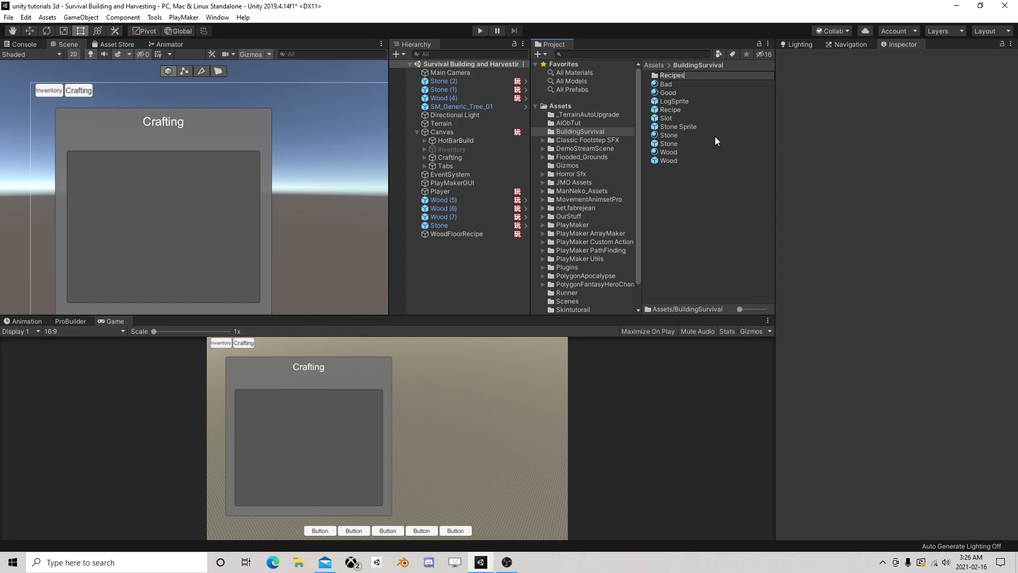
Step: Name the new folder Recipes, then turn WoodFloorRecipe into a prefab inside it and delete the original from the scene
text(s)
key(Return)
drag(457, 234, 677, 77)
click(451, 233)
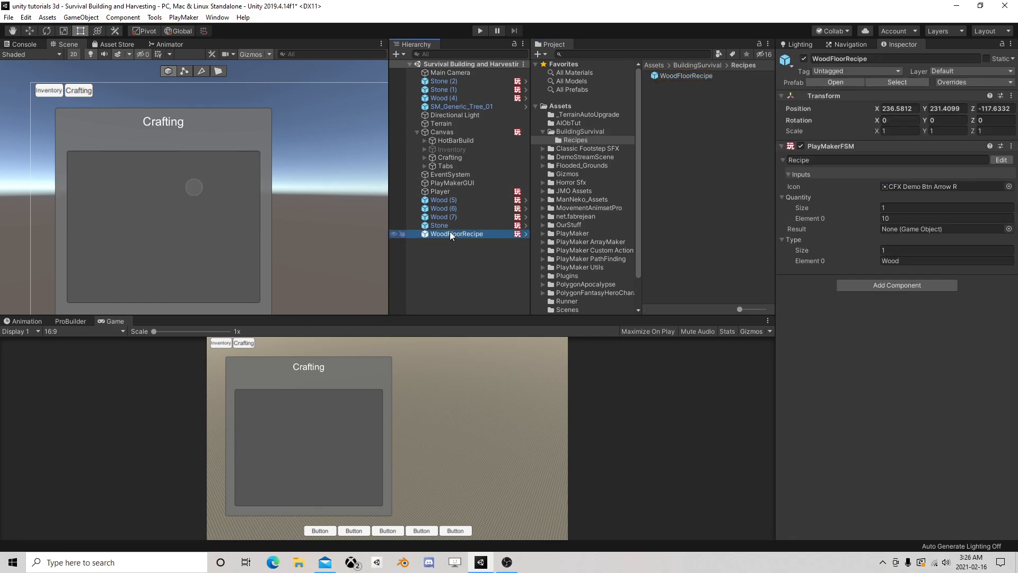
key(Delete)
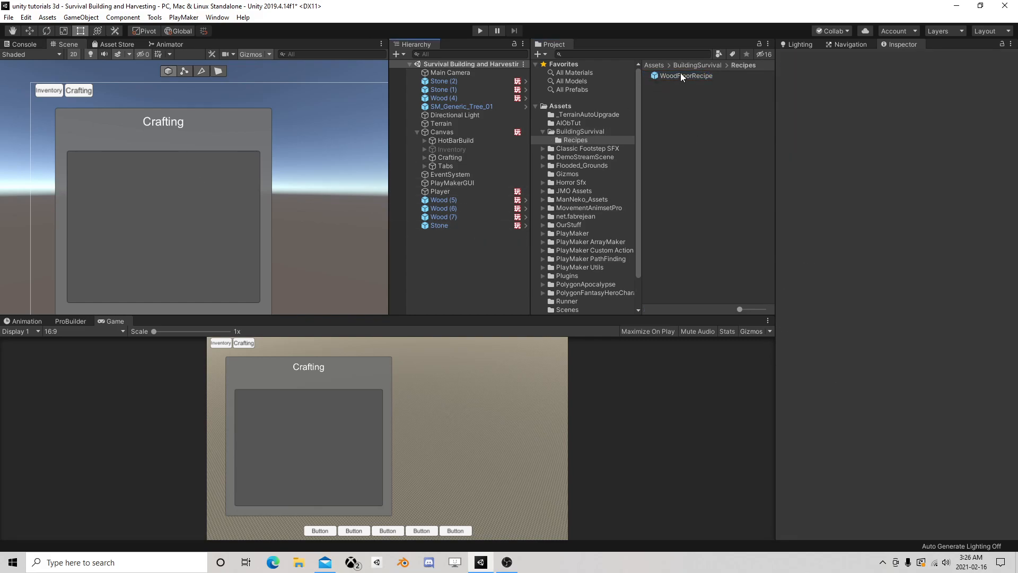
Step: Open the Canvas object's Crafting FSM for editing and add an Array variable named Recipes
click(460, 131)
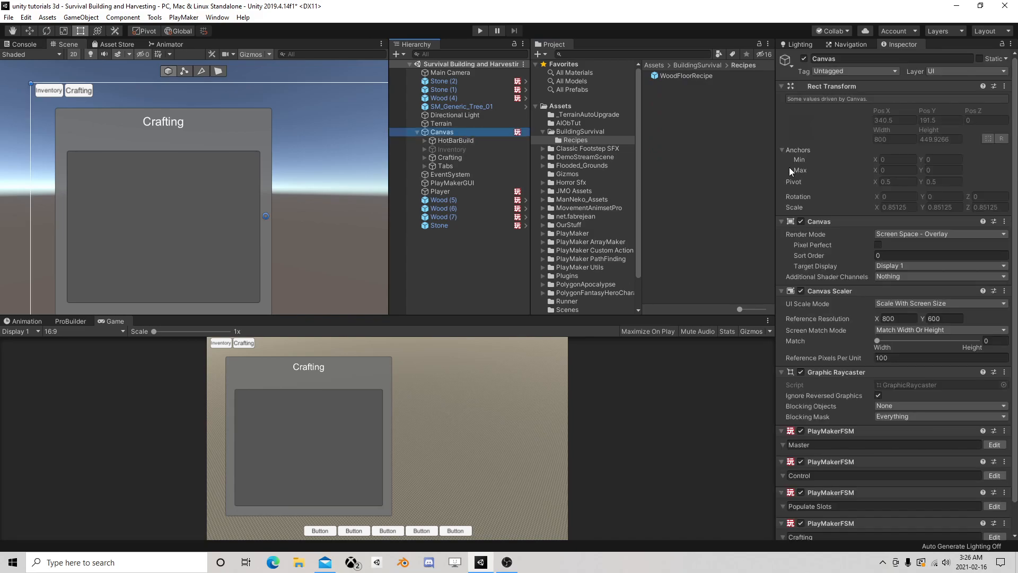
scroll(826, 269, down, 2)
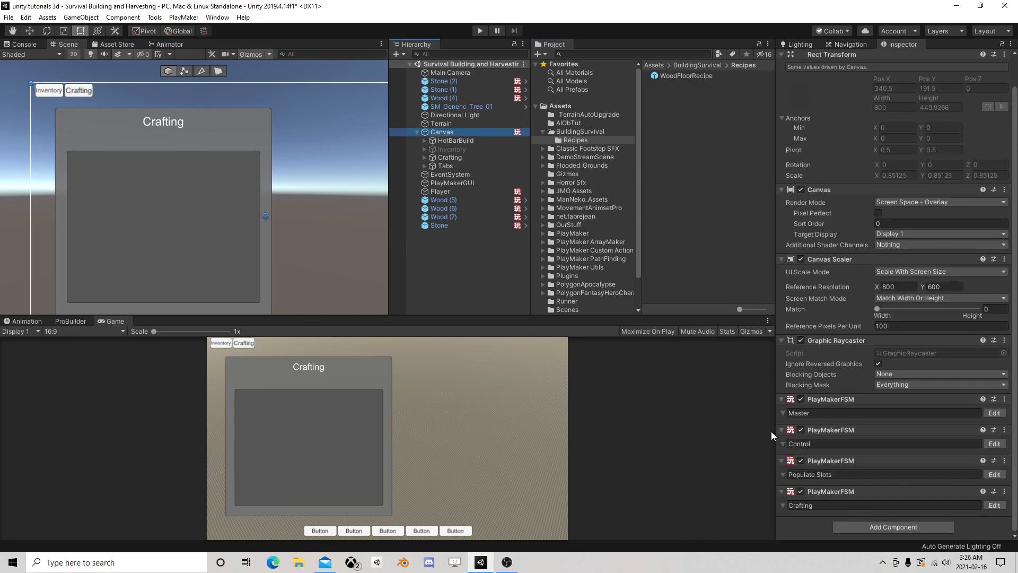
click(990, 505)
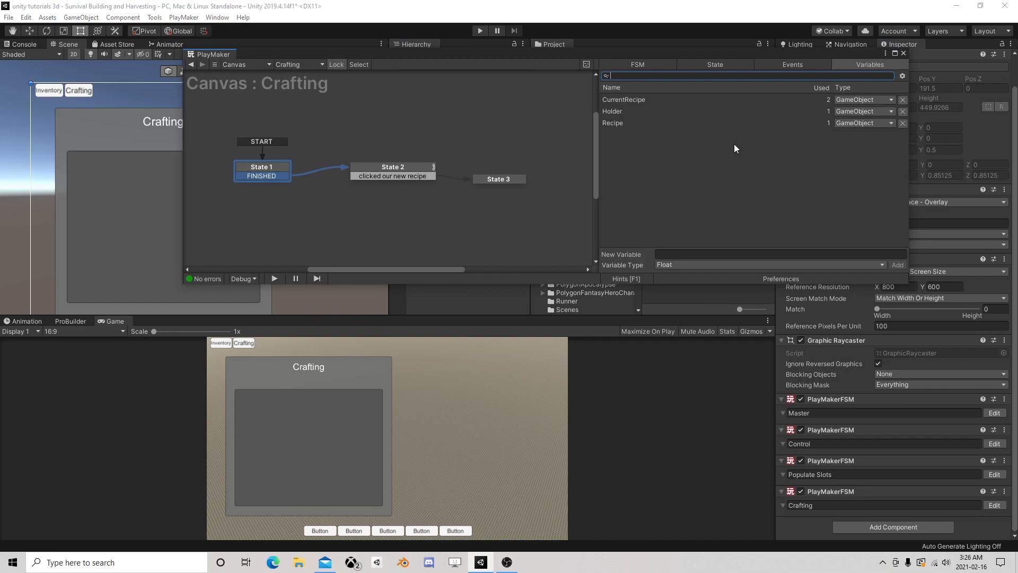
drag(859, 53, 671, 68)
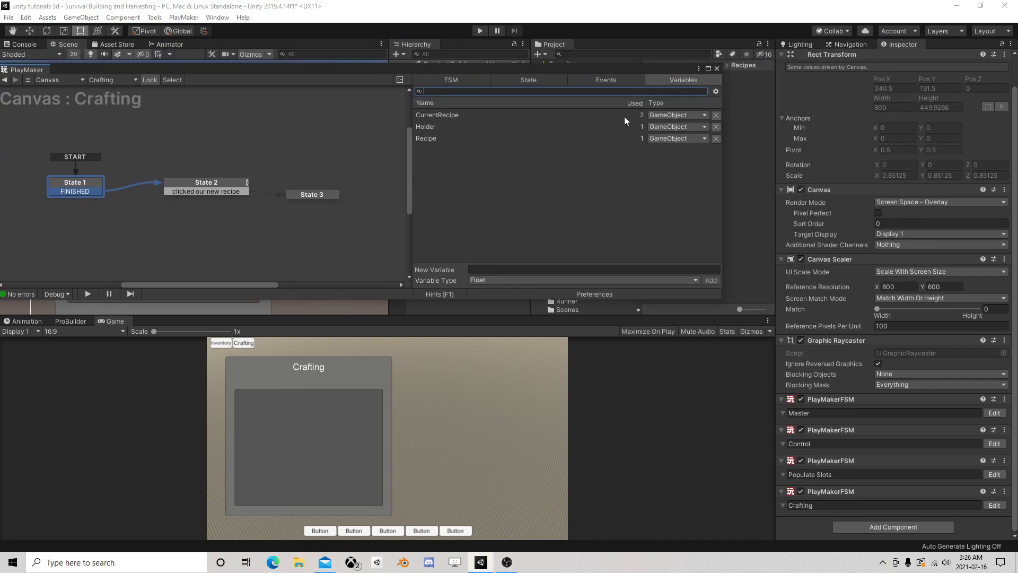
click(529, 279)
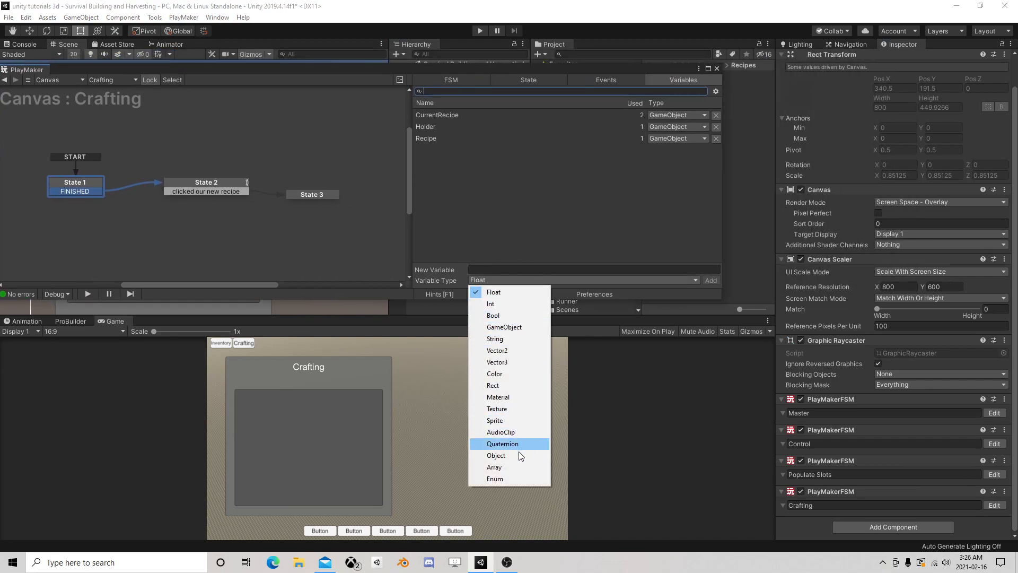
click(507, 467)
click(487, 269)
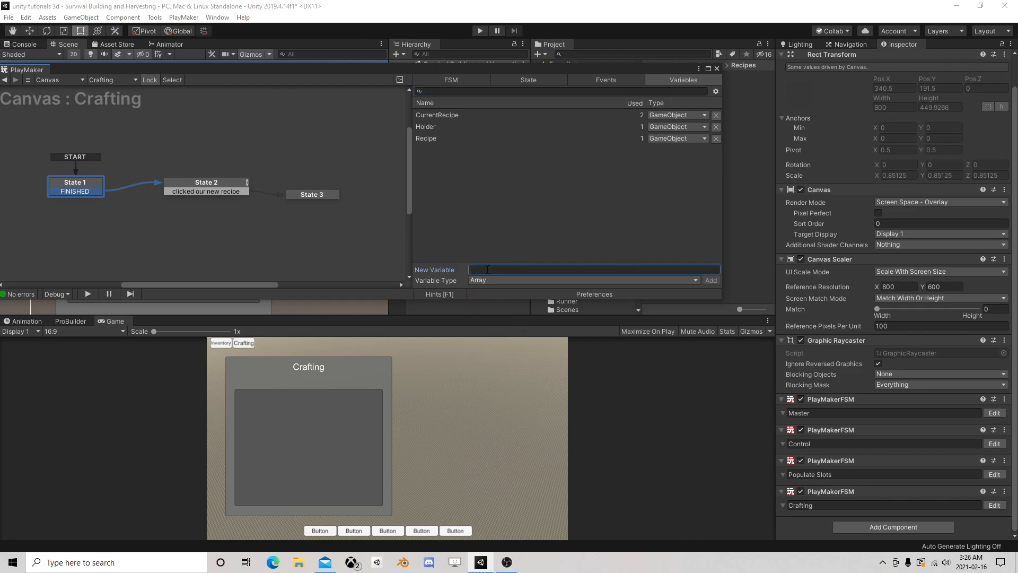
text(Recipes)
key(Return)
Step: Configure the Recipes array as GameObject type with size 1 and assign the WoodFloorRecipe prefab to Element 0
click(489, 225)
click(525, 265)
click(506, 237)
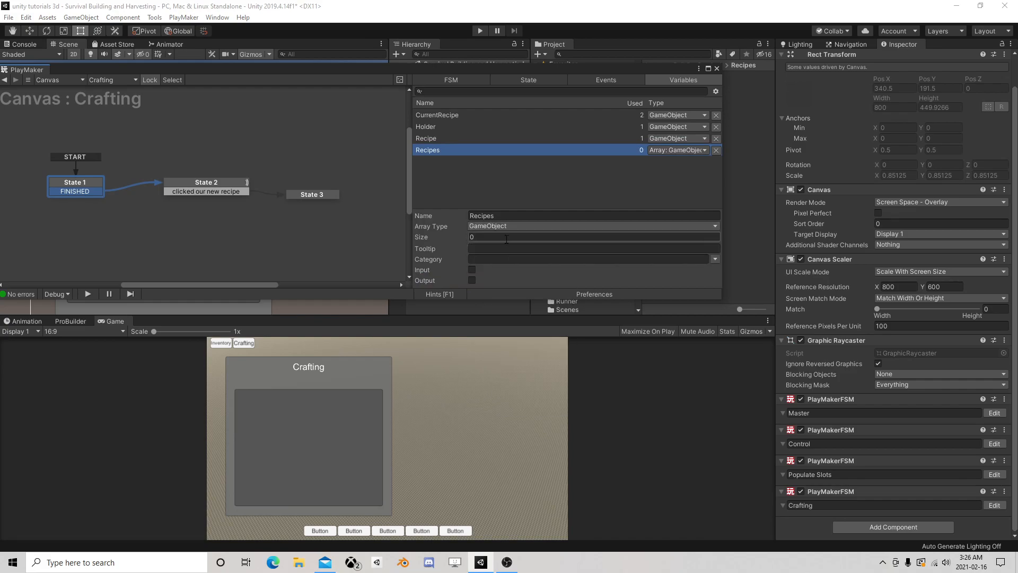
text(1)
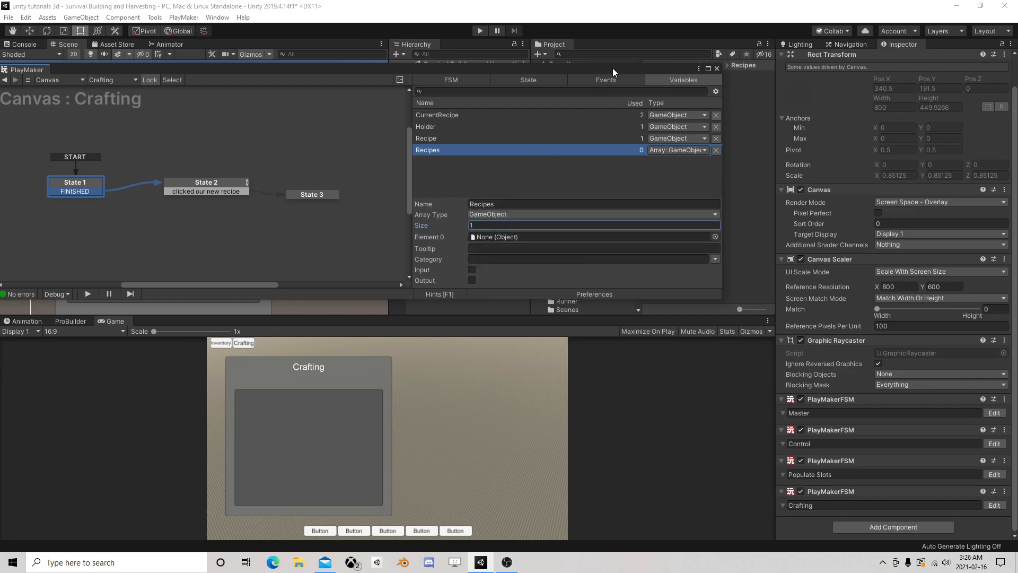
drag(617, 66, 529, 98)
drag(679, 78, 445, 268)
drag(466, 99, 733, 106)
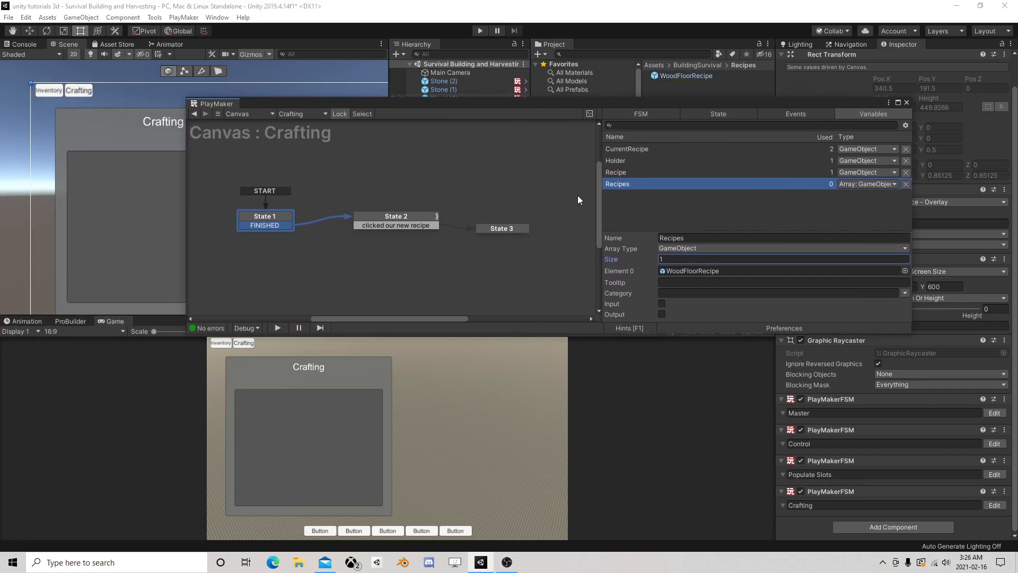
Step: Delete the "clicked our new recipe" event from the Crafting FSM
click(721, 113)
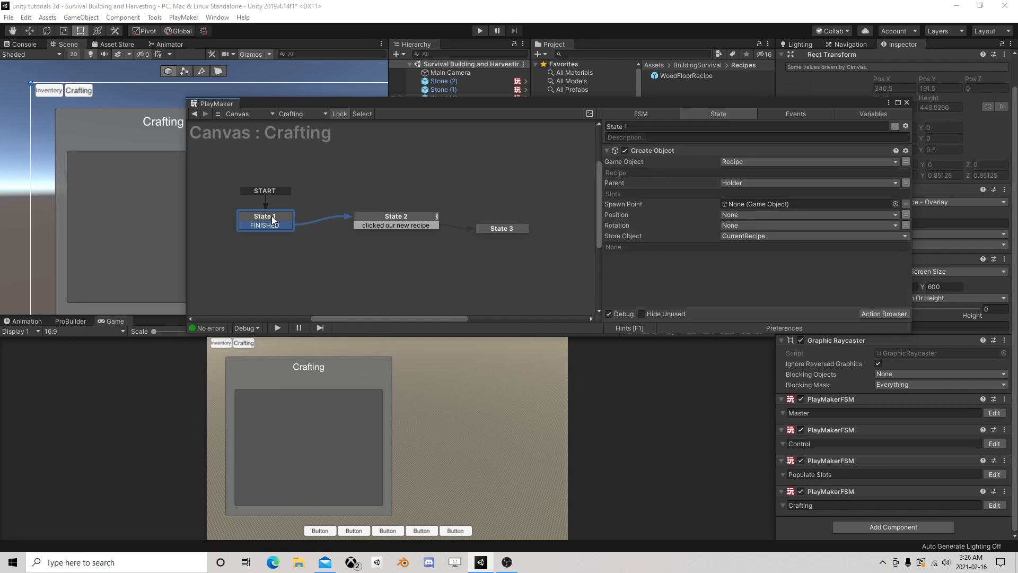
mouse_move(275, 217)
mouse_down()
mouse_move(265, 214)
mouse_move(284, 212)
mouse_up()
middle_drag(365, 174, 334, 205)
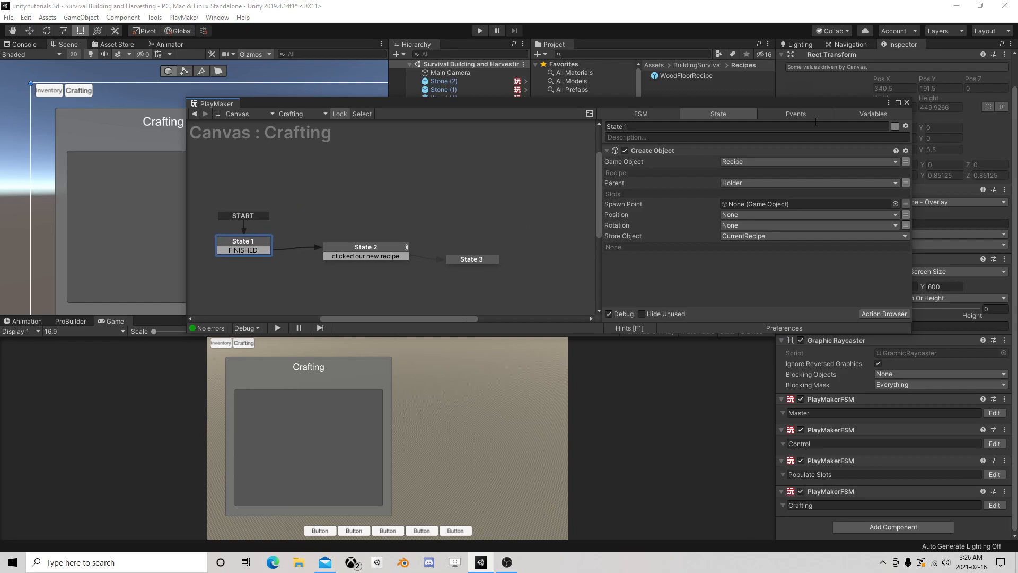
click(790, 113)
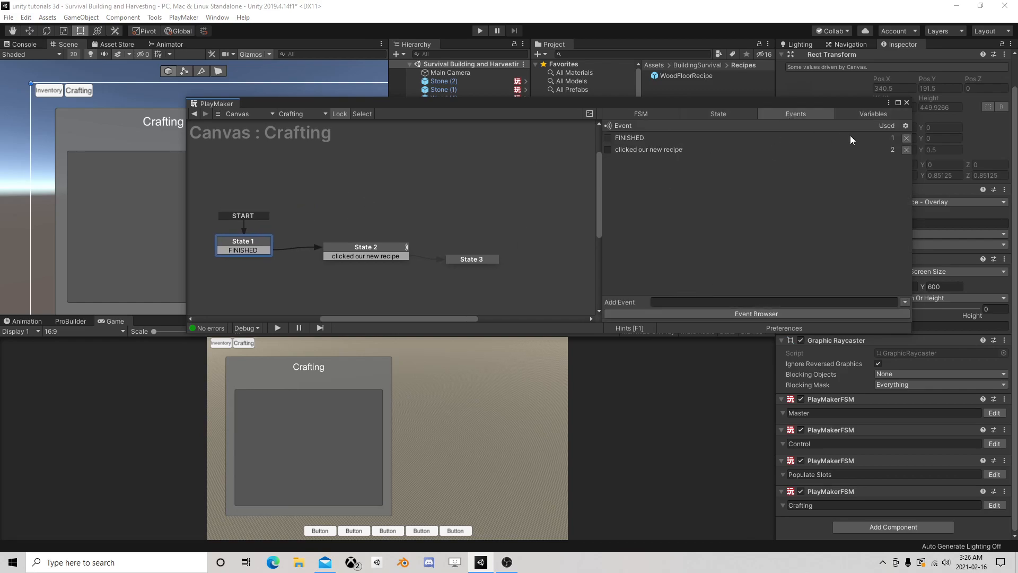
click(906, 150)
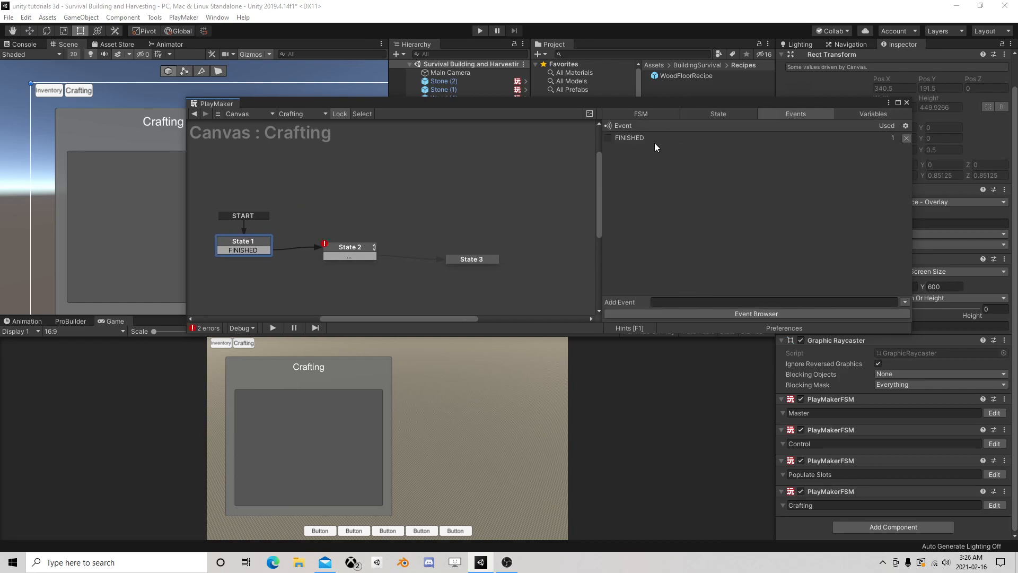
Step: Add two global events named Populate and Destroy to the Crafting FSM
click(668, 301)
text(Popu)
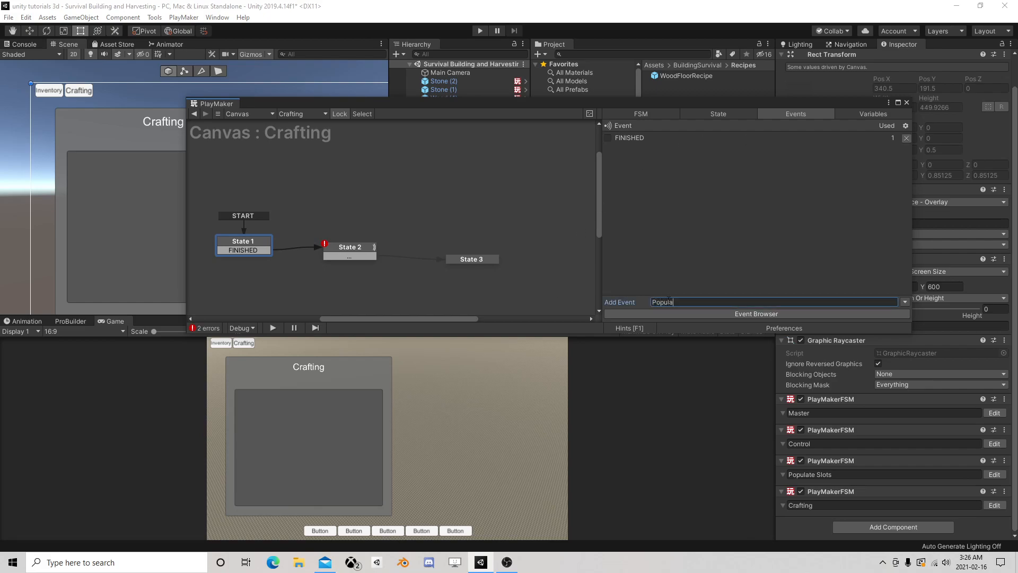
text(late)
key(Return)
key(Return)
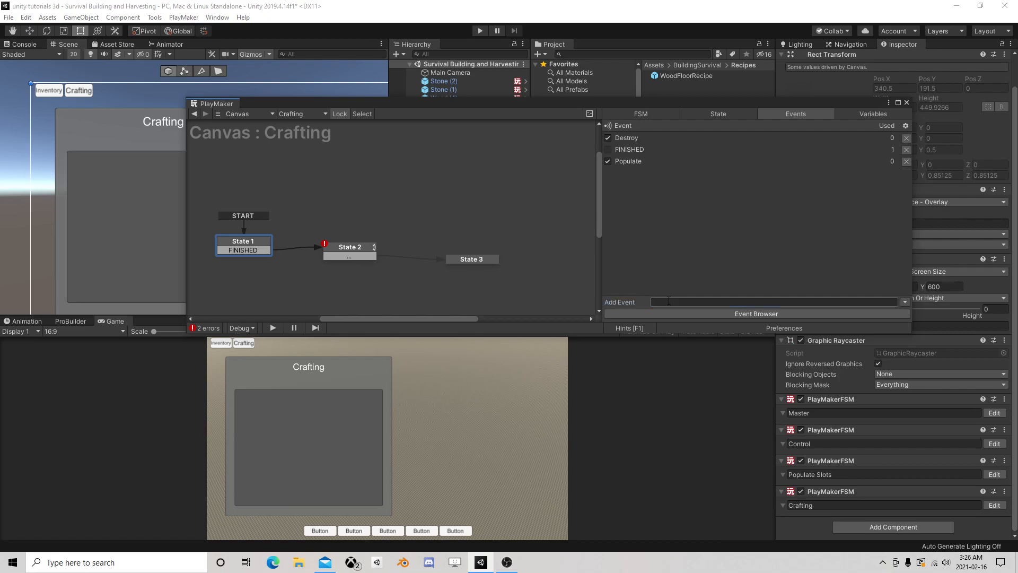
Step: Remove the UI Button Array action from State 2 of the Crafting FSM
click(341, 247)
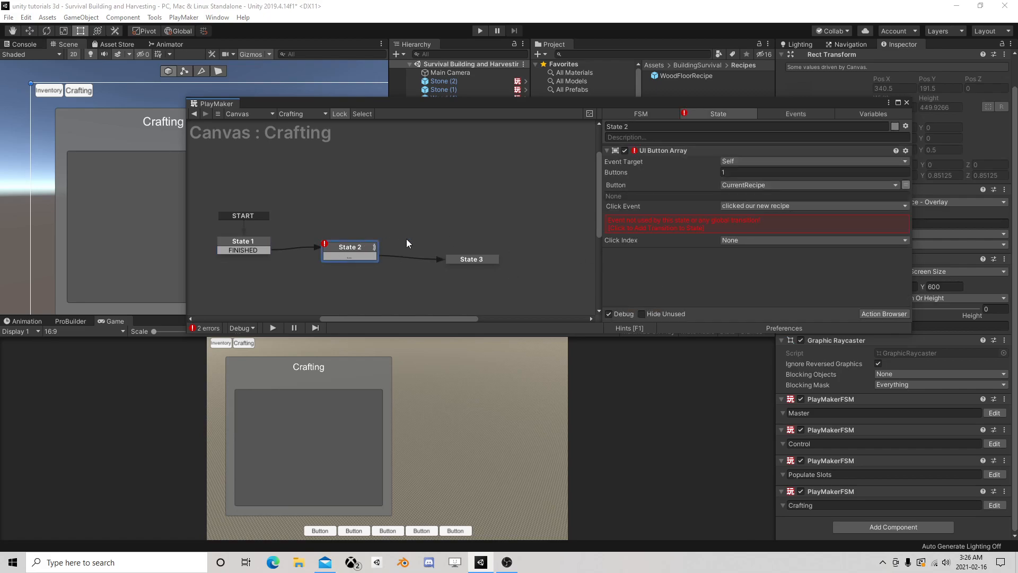
click(662, 152)
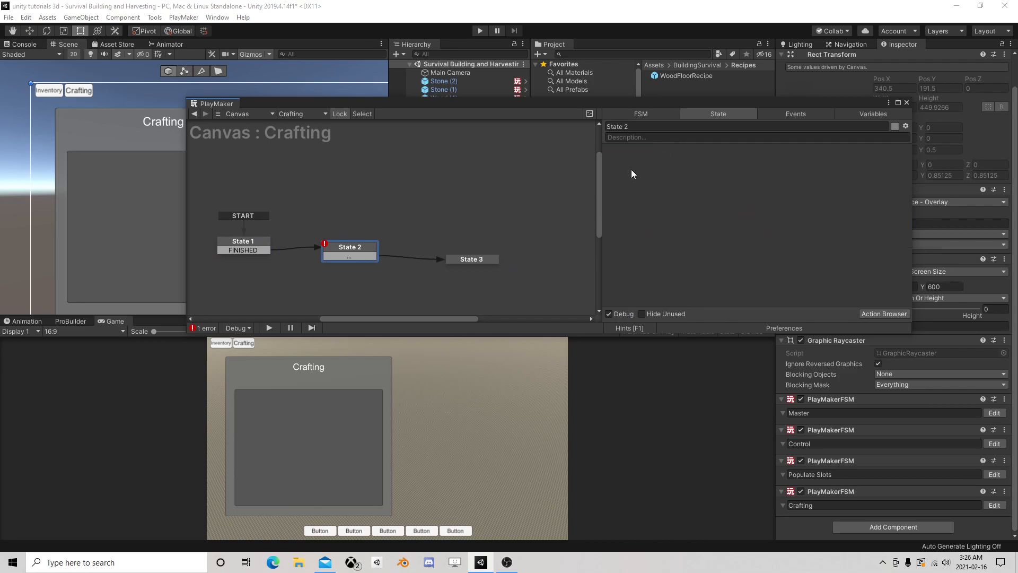
click(247, 244)
Step: Add a new state above State 2 and give it a global transition for the Populate event
right_click(348, 181)
click(371, 183)
right_click(384, 182)
mouse_move(431, 200)
click(548, 212)
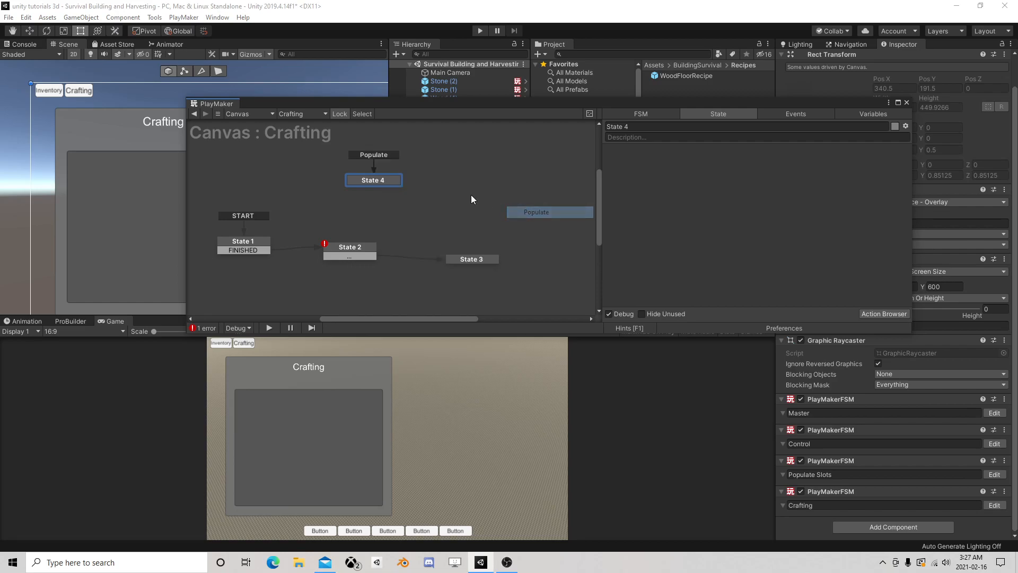
Step: Add another state beside the Populate state and give it a global transition for the Destroy event
right_click(440, 180)
click(470, 186)
right_click(473, 183)
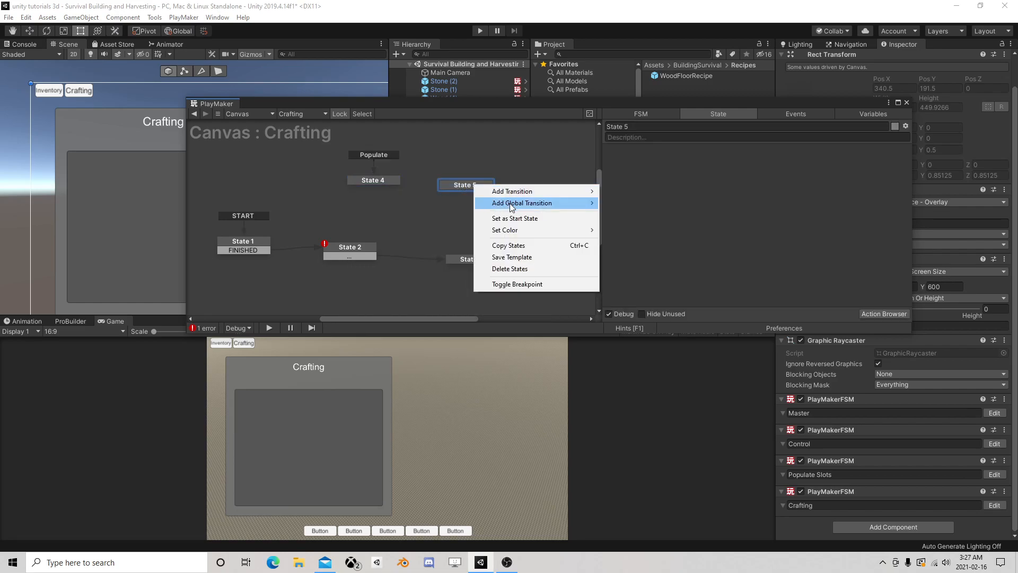
mouse_move(572, 201)
click(639, 226)
click(260, 240)
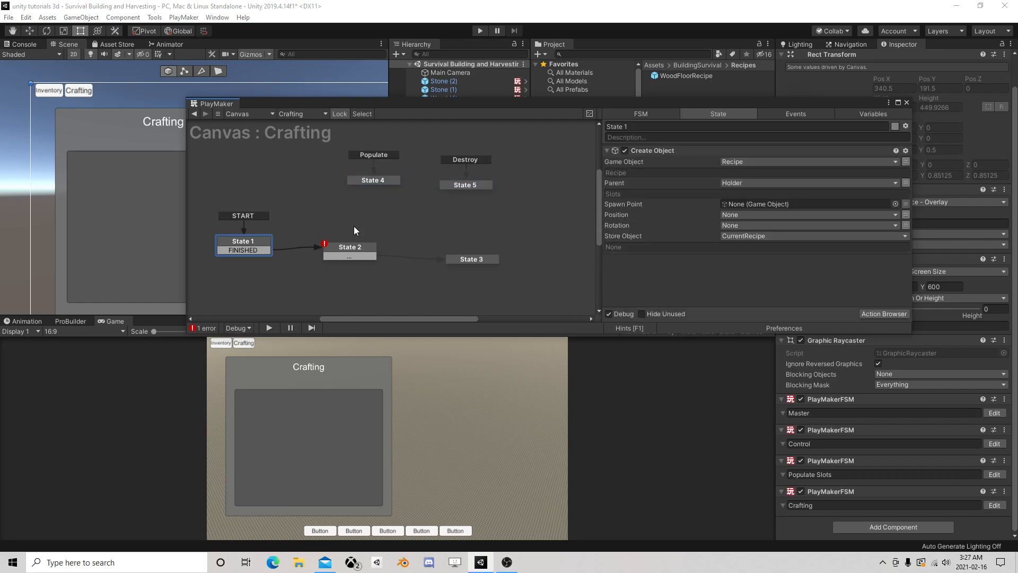
Step: In the Canvas's Control FSM, copy State 2's Send Event action and paste it before Get Key Down in State 3
click(908, 101)
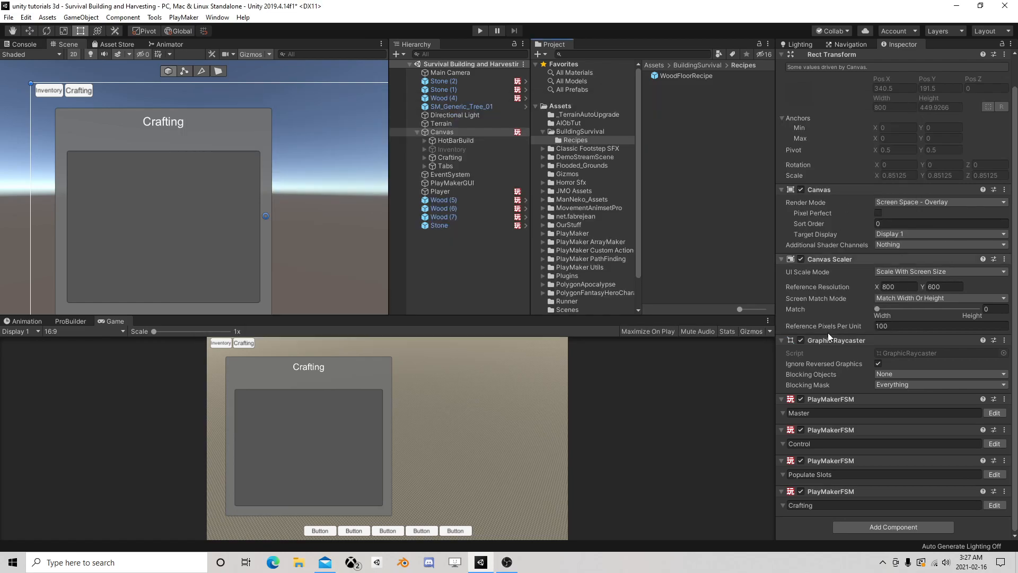
click(996, 444)
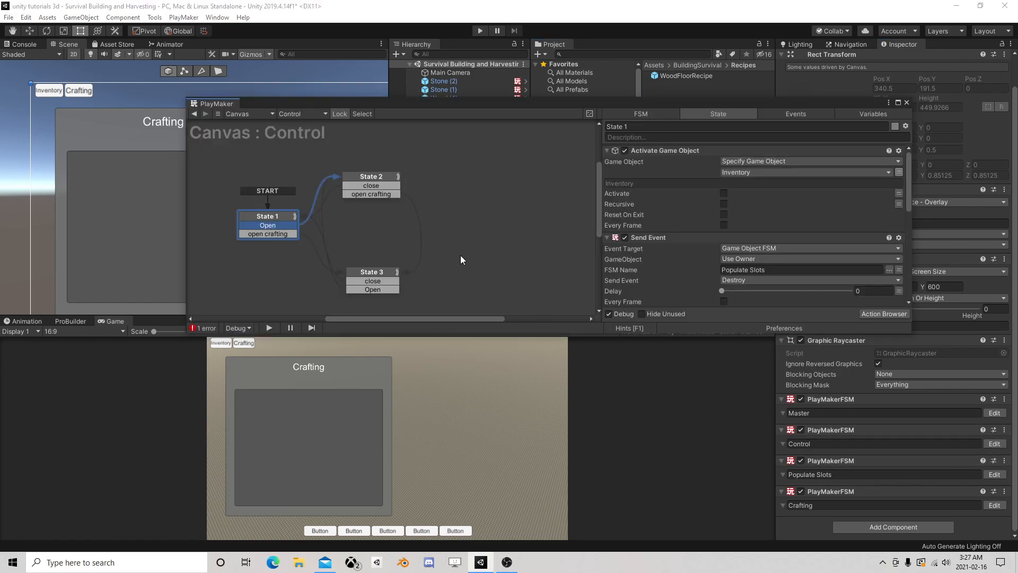
click(371, 274)
click(391, 178)
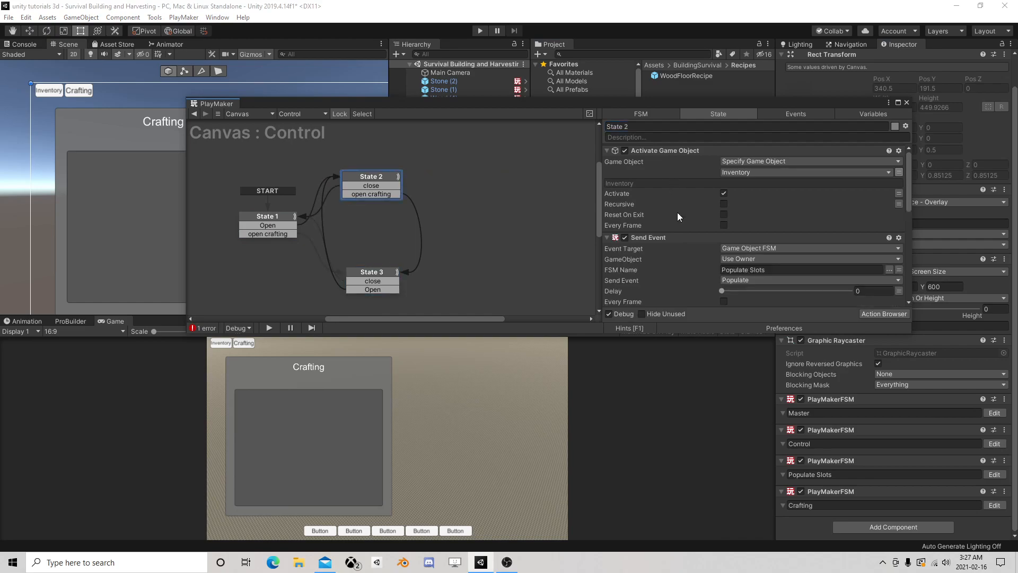
click(689, 240)
right_click(689, 240)
click(730, 300)
click(367, 268)
click(367, 268)
right_click(658, 239)
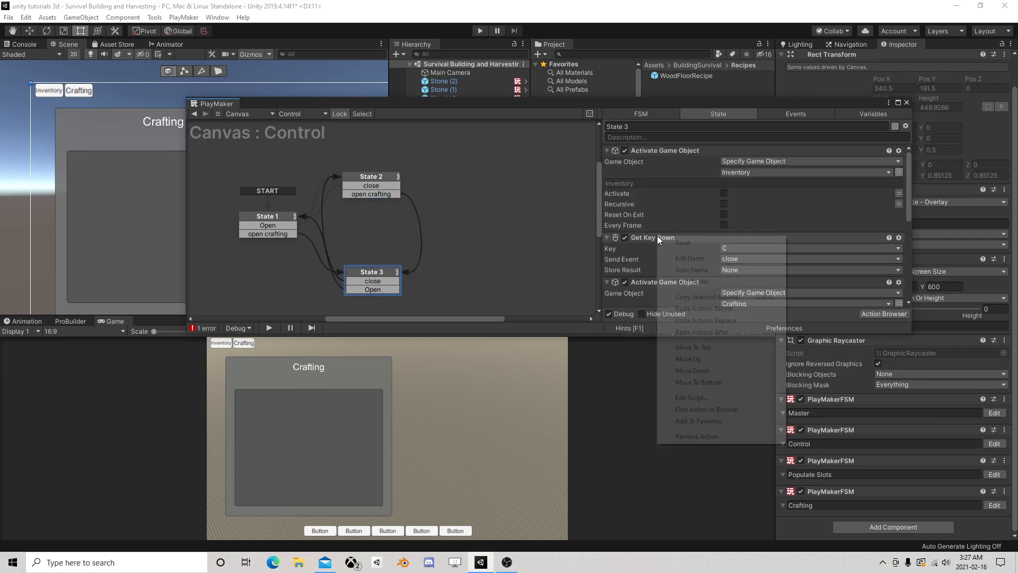
click(726, 308)
Step: Target the Crafting FSM with State 3's Send Event action, sending the Populate event, and close the editor
scroll(778, 259, down, 3)
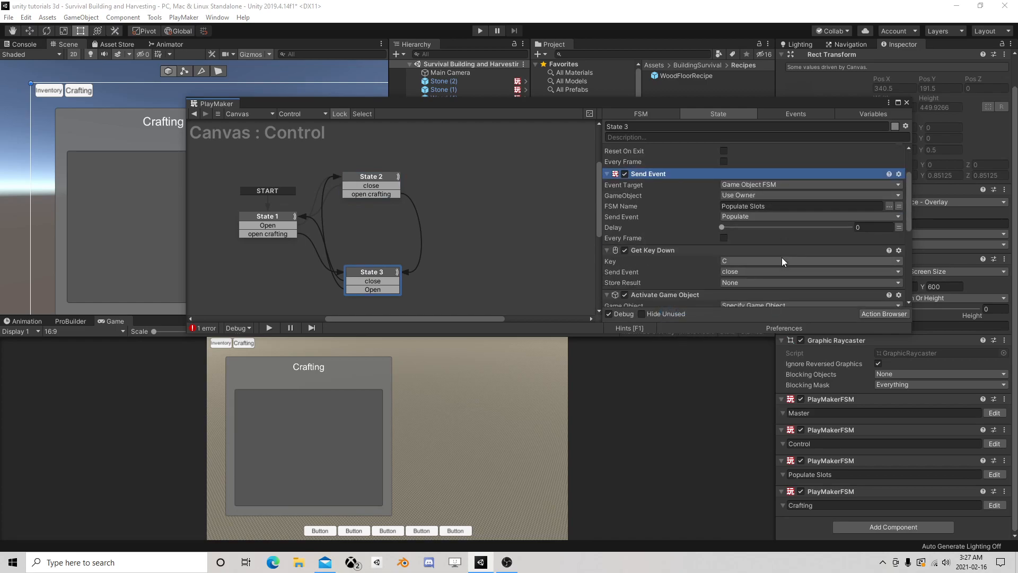
click(890, 206)
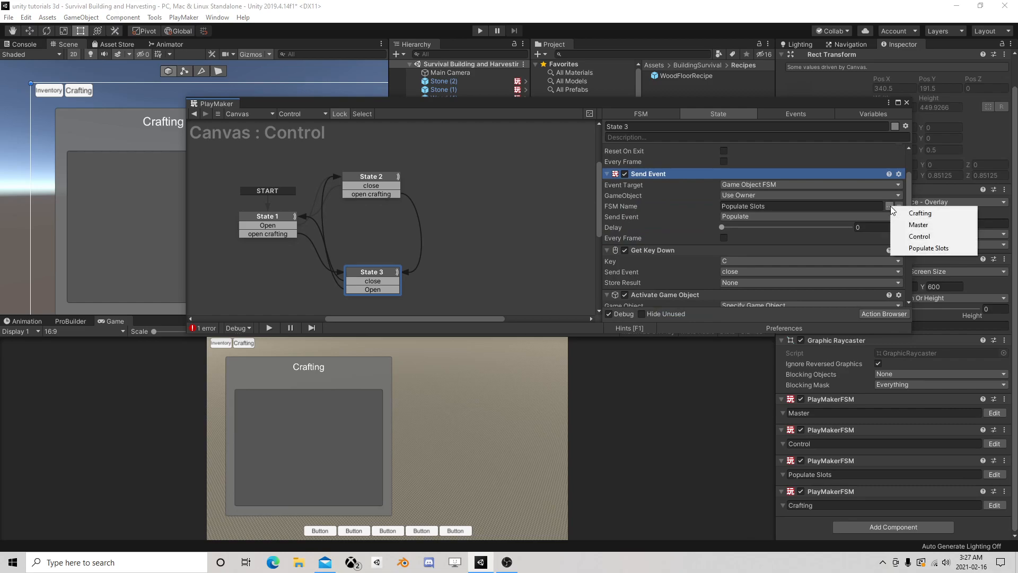
click(923, 214)
click(791, 217)
click(761, 241)
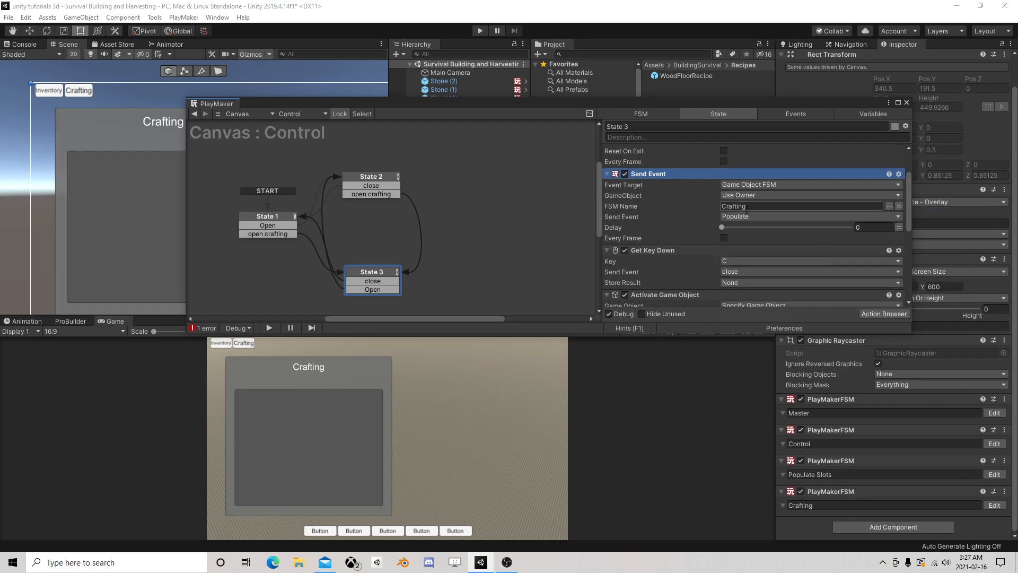
click(906, 102)
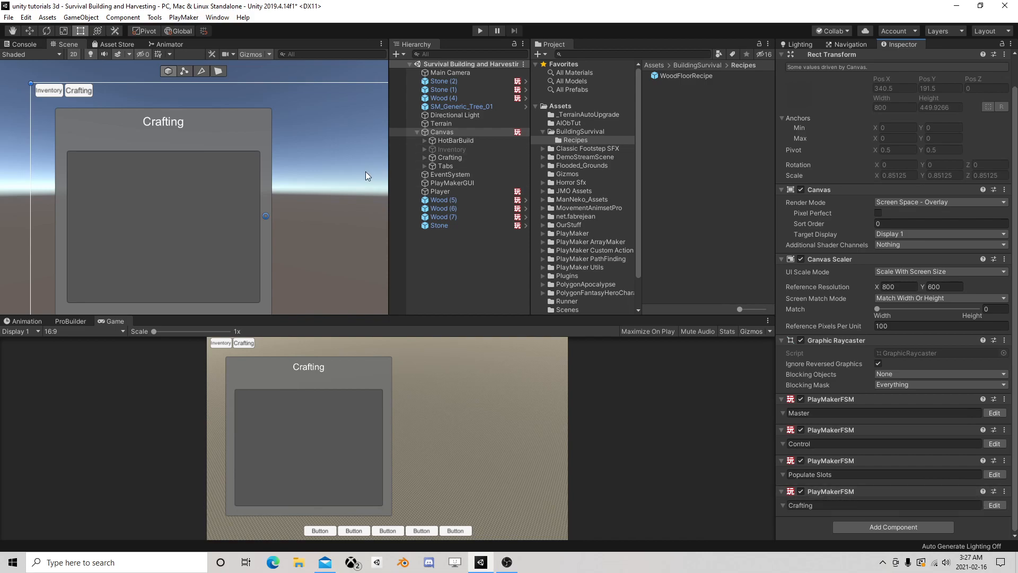
Step: Reopen the Crafting FSM and move the Populate and Destroy states closer together
click(994, 505)
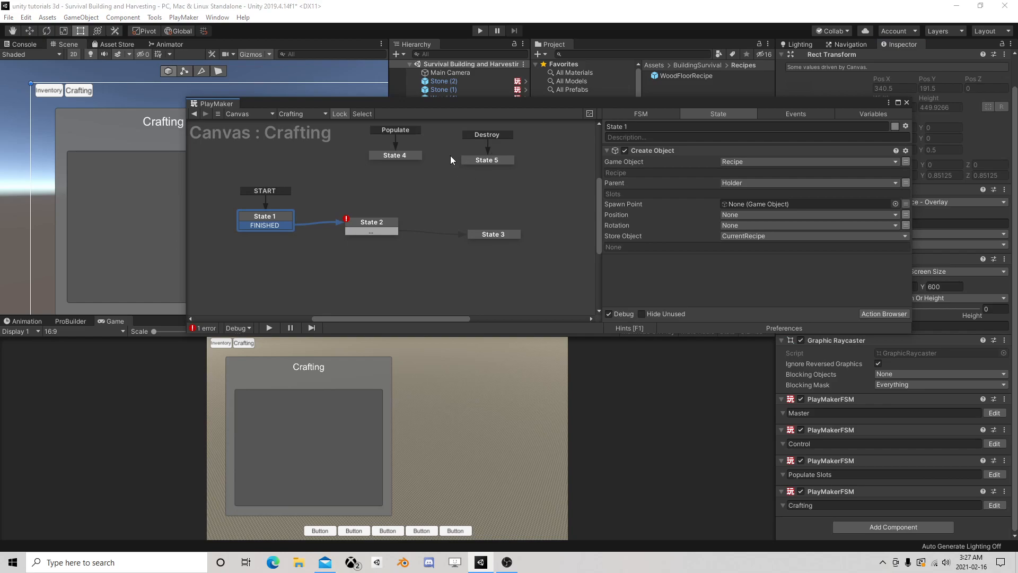
mouse_move(372, 159)
mouse_down()
mouse_move(396, 173)
mouse_move(381, 166)
mouse_up()
drag(484, 161, 457, 160)
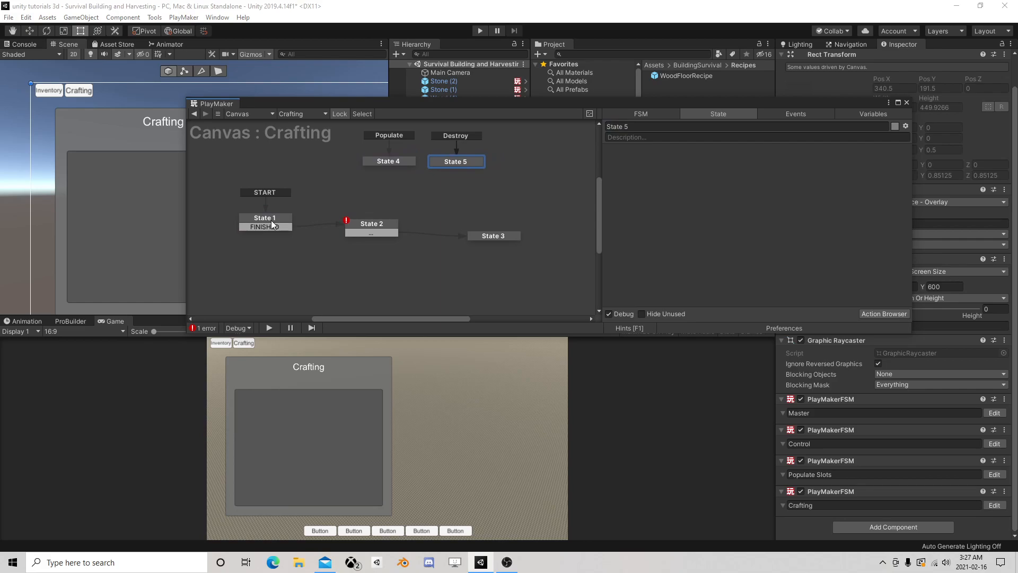
Step: Add an Array Get Next action to State 4 under Populate and set its array to Recipes
click(389, 159)
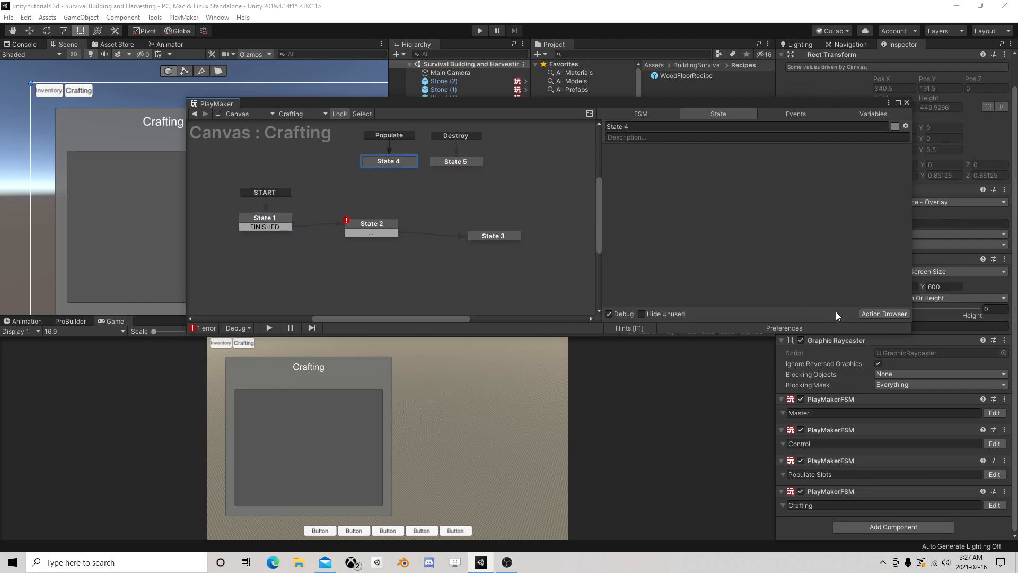
click(874, 313)
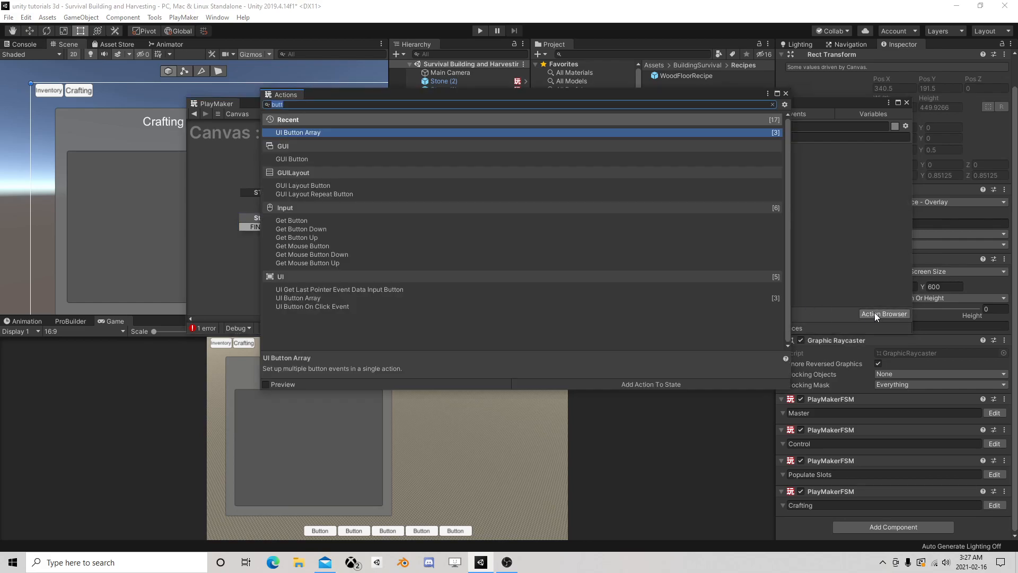
text(arra)
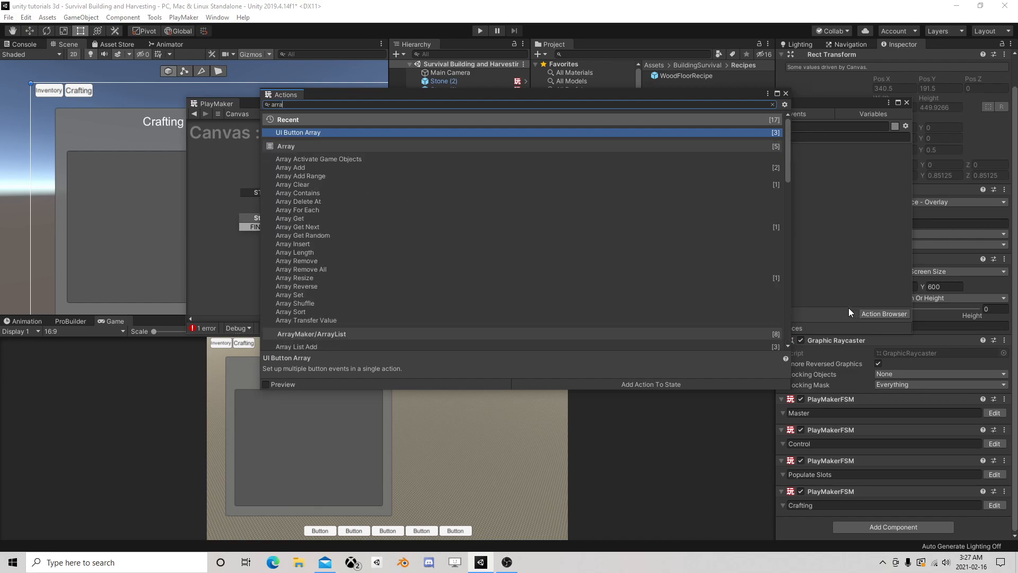
text(y get)
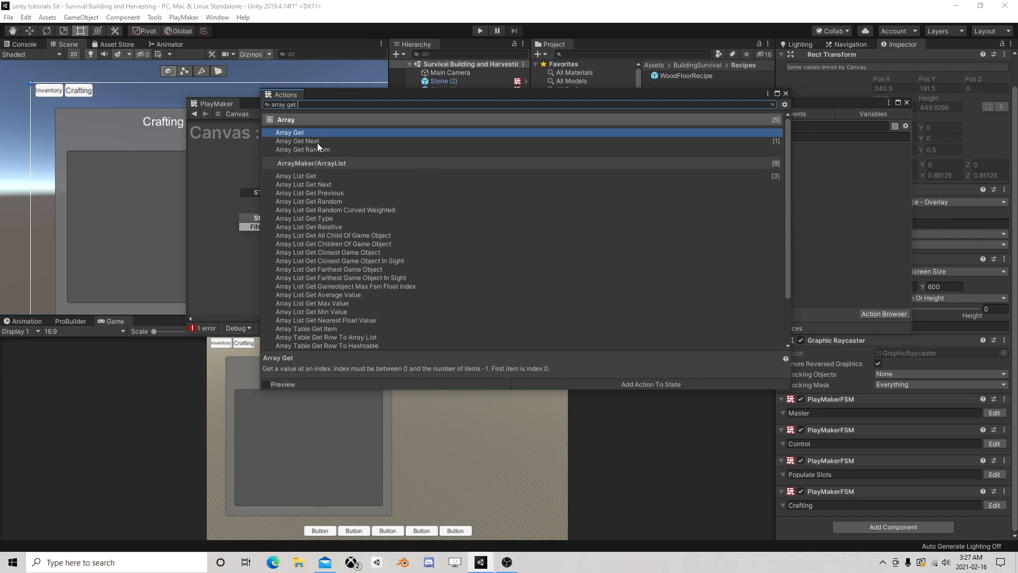
double_click(318, 142)
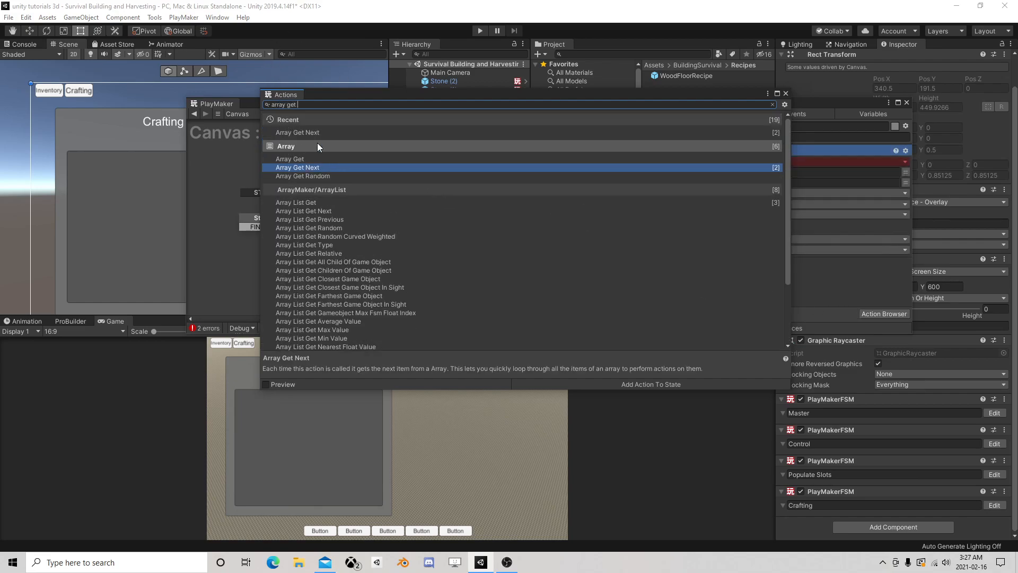
click(786, 94)
click(777, 162)
click(760, 184)
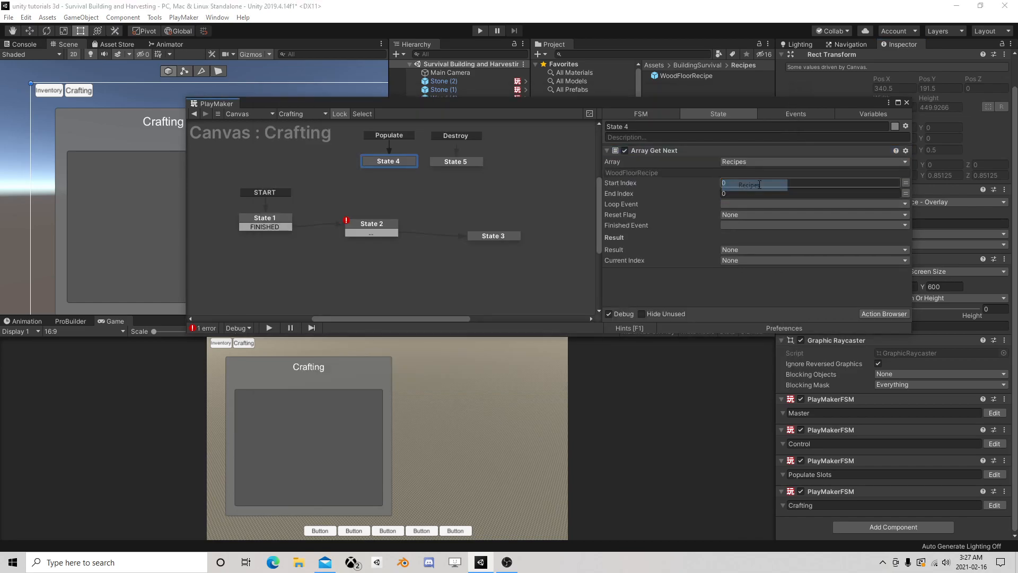
Step: Create a "loop" loop event and a "done" finished event for Array Get Next, adding both as transitions on State 4
click(736, 204)
click(769, 308)
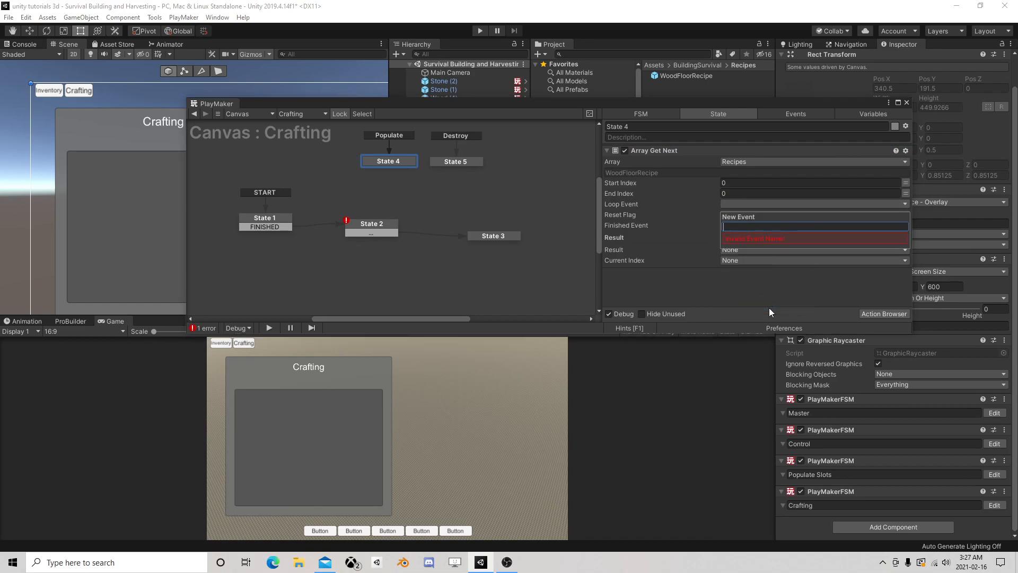
text(loop)
key(Return)
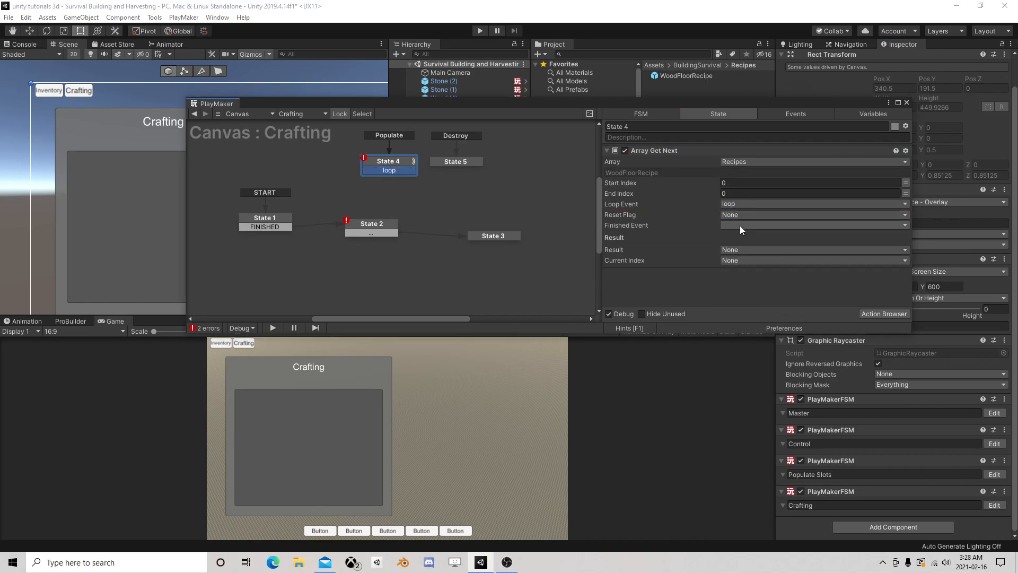
click(740, 225)
click(764, 336)
text(done)
key(Return)
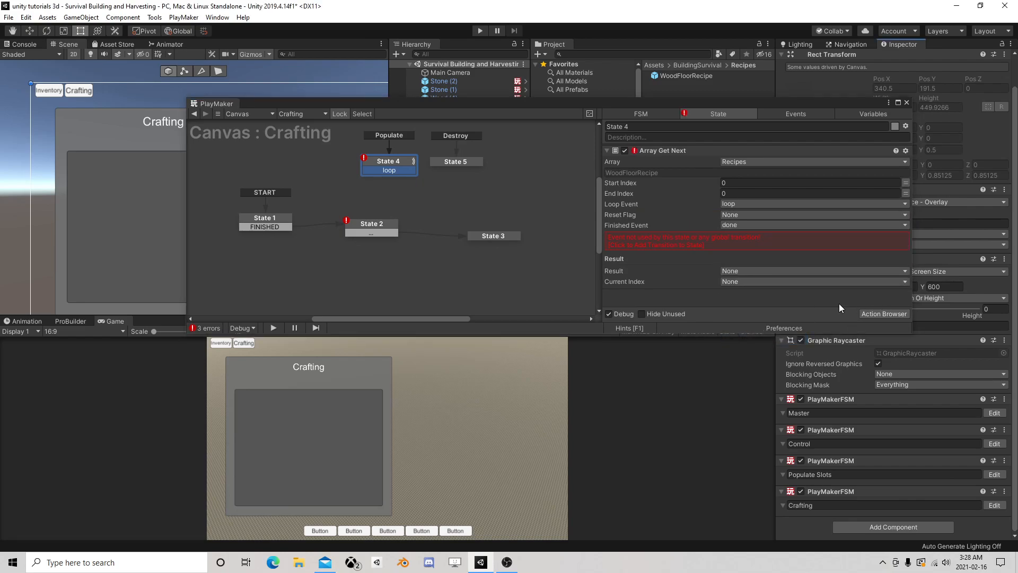
click(721, 243)
Step: Store the Array Get Next result in a new variable named Currentrecipe
click(741, 250)
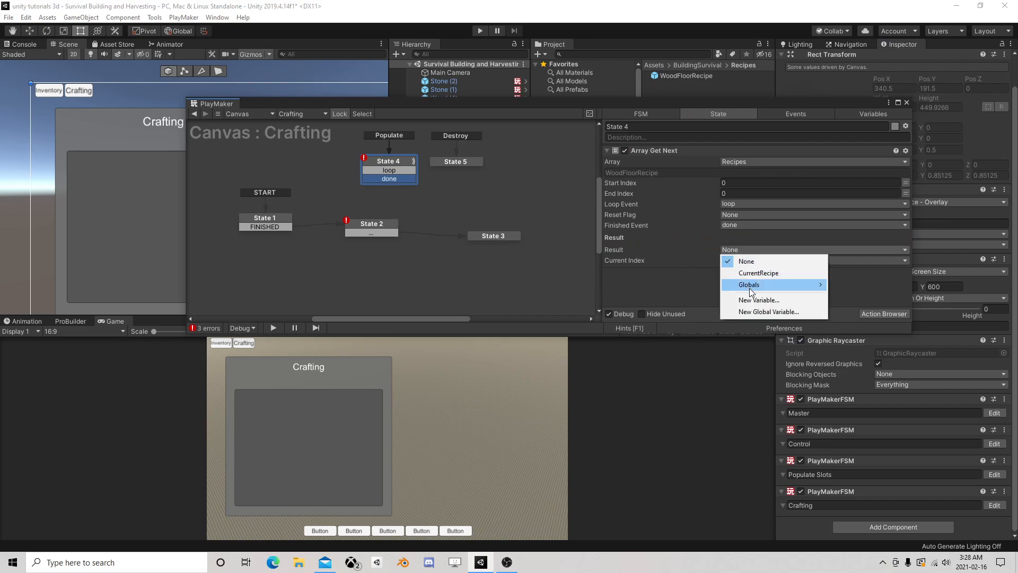
click(754, 300)
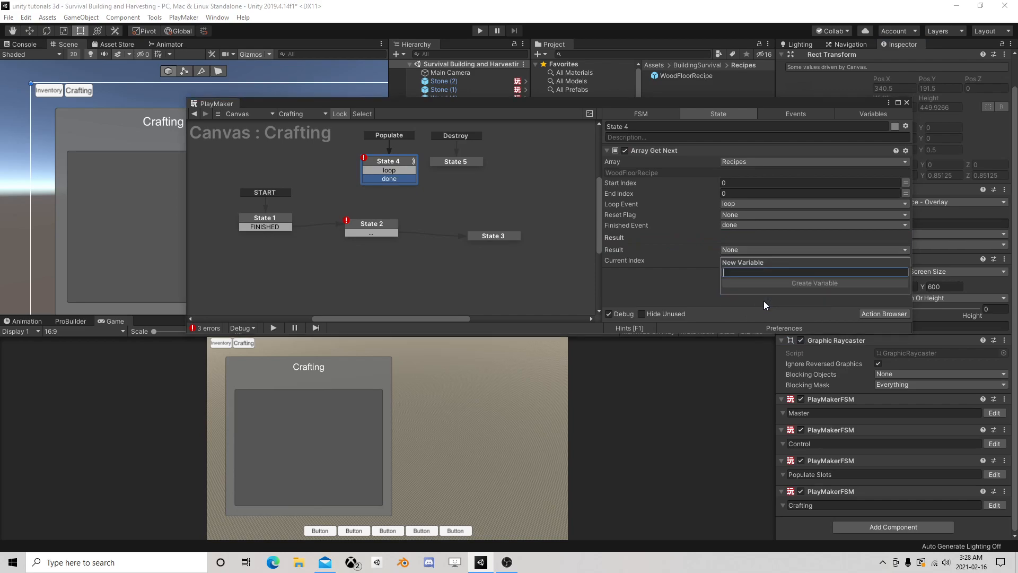
text(Curr)
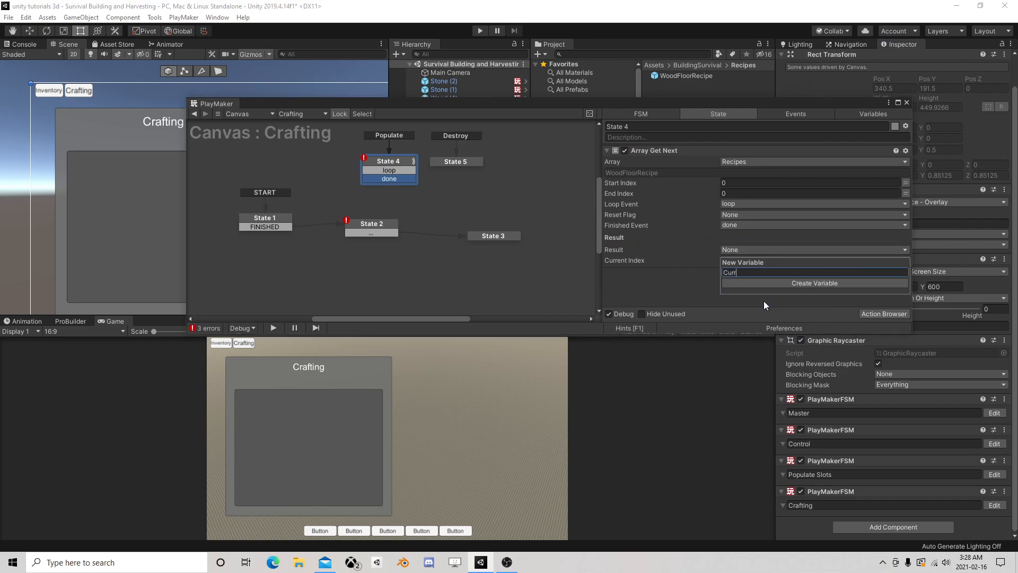
text(entrecipe)
key(Return)
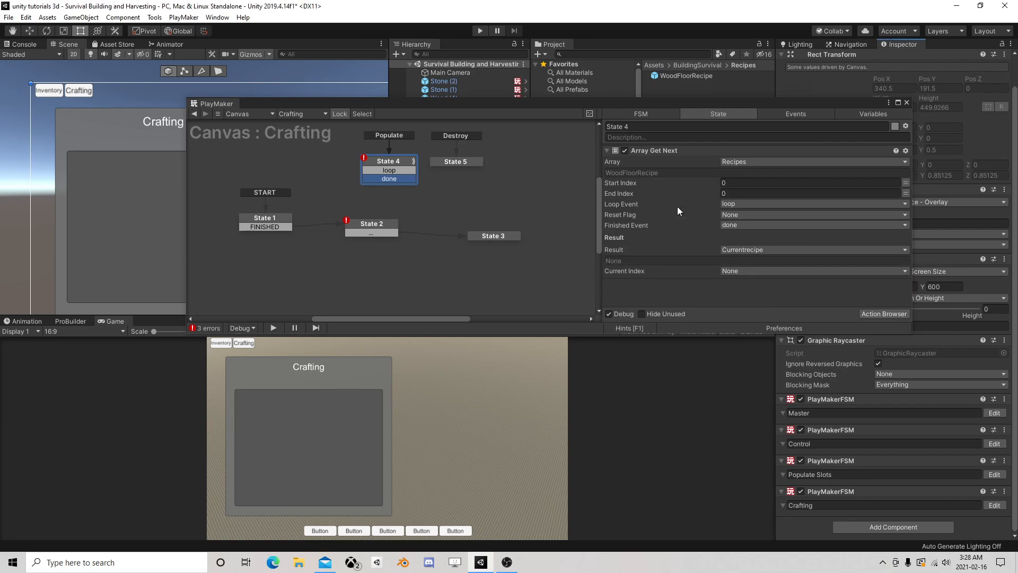
Step: Move the Populate and Destroy states apart and delete the old State 2 and State 3
drag(388, 163, 357, 181)
drag(460, 163, 530, 178)
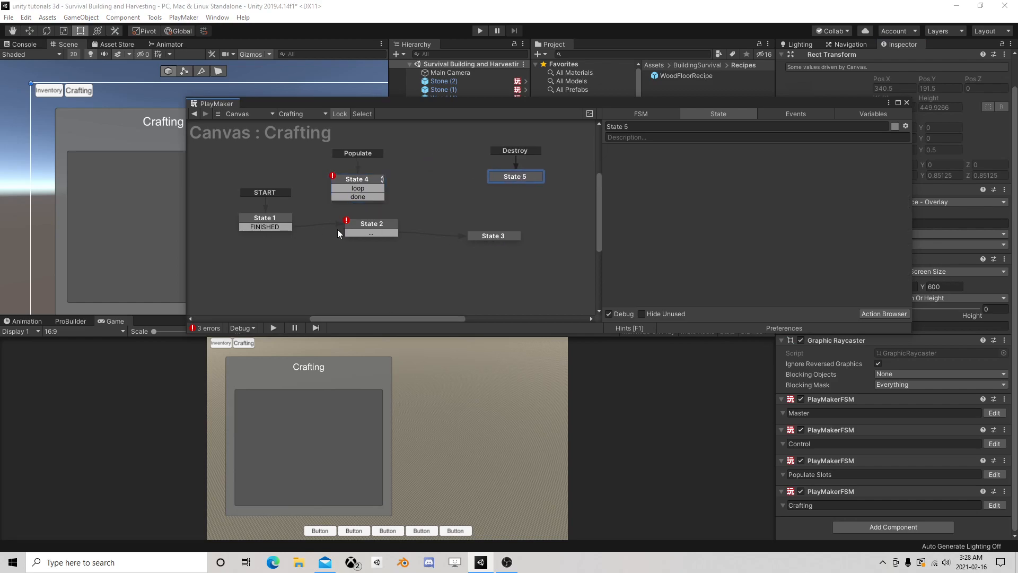
click(365, 224)
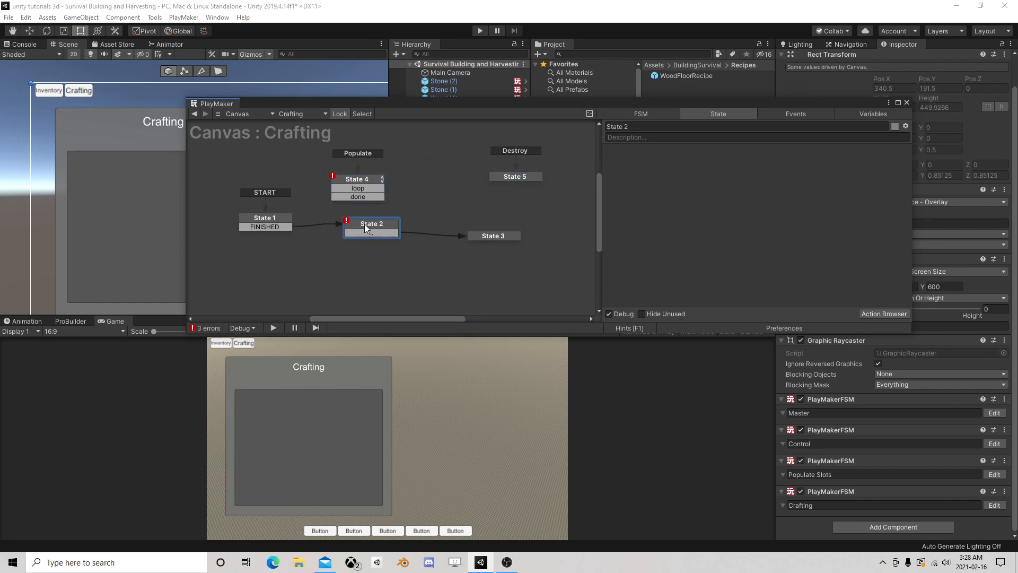
key(Delete)
click(479, 236)
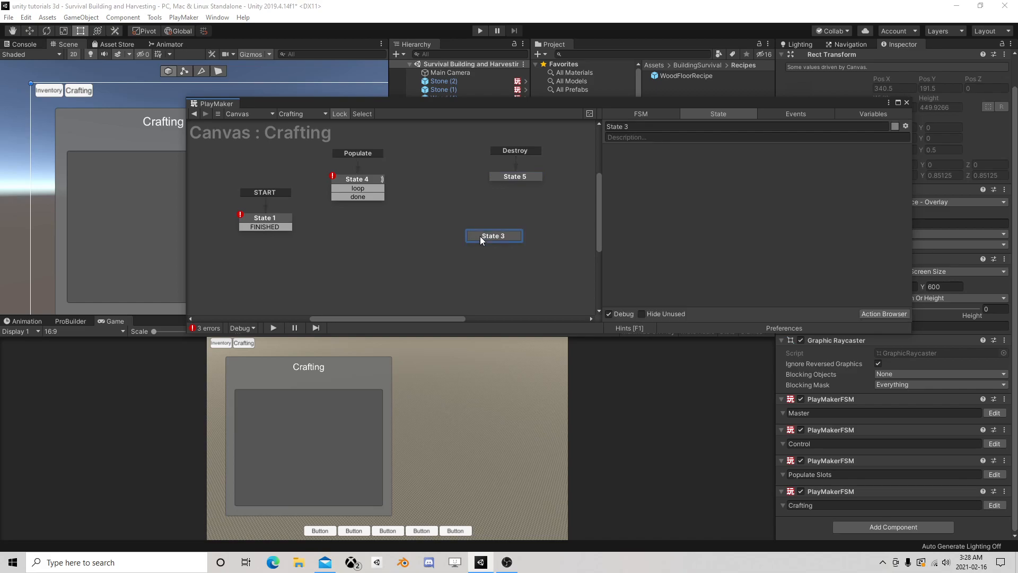
Step: Delete State 1's FINISHED transition and move State 1 up beside the Populate state
click(268, 224)
right_click(271, 227)
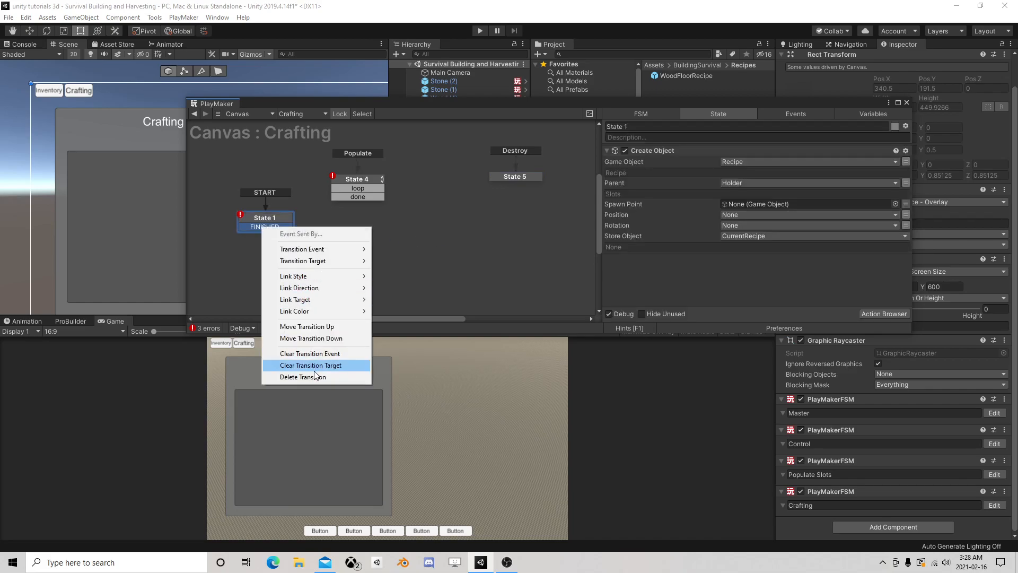
click(303, 377)
drag(279, 219, 262, 185)
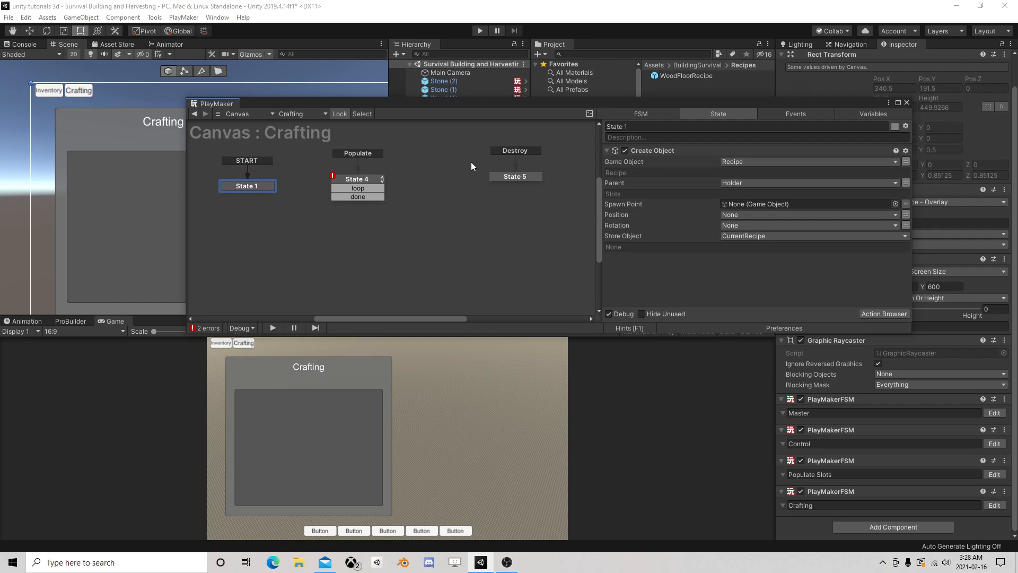
Step: Add a new state beside State 4 and connect State 4's loop transition to it
drag(510, 177, 507, 183)
mouse_move(353, 180)
mouse_down()
mouse_move(344, 201)
mouse_move(424, 210)
mouse_up()
right_click(413, 220)
click(441, 227)
click(370, 202)
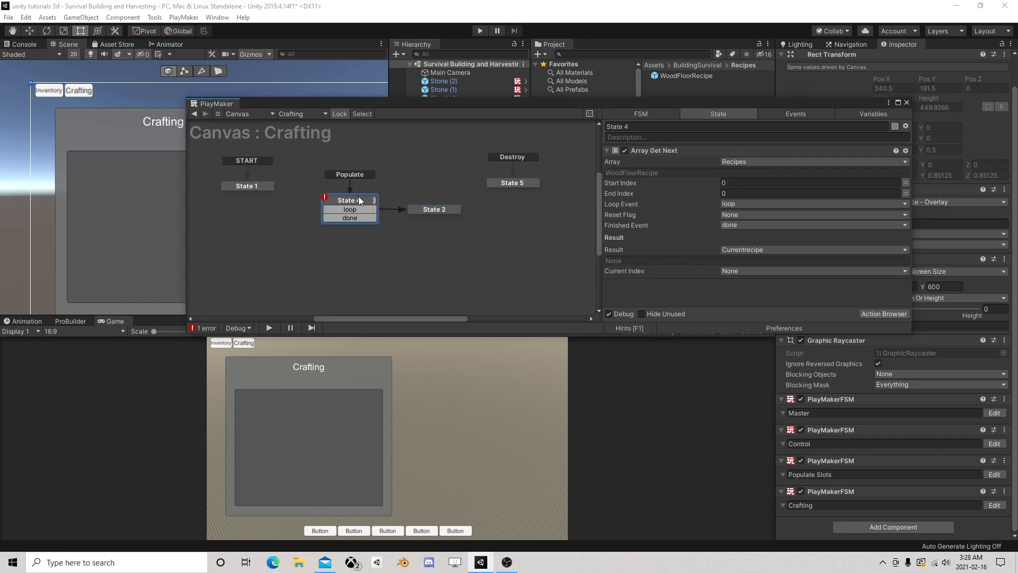
click(434, 210)
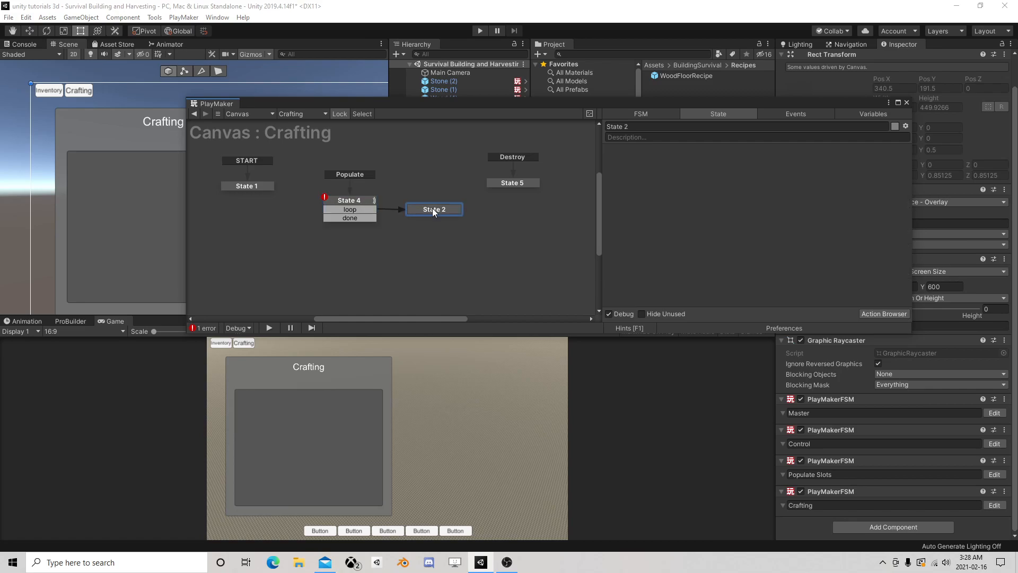
click(881, 314)
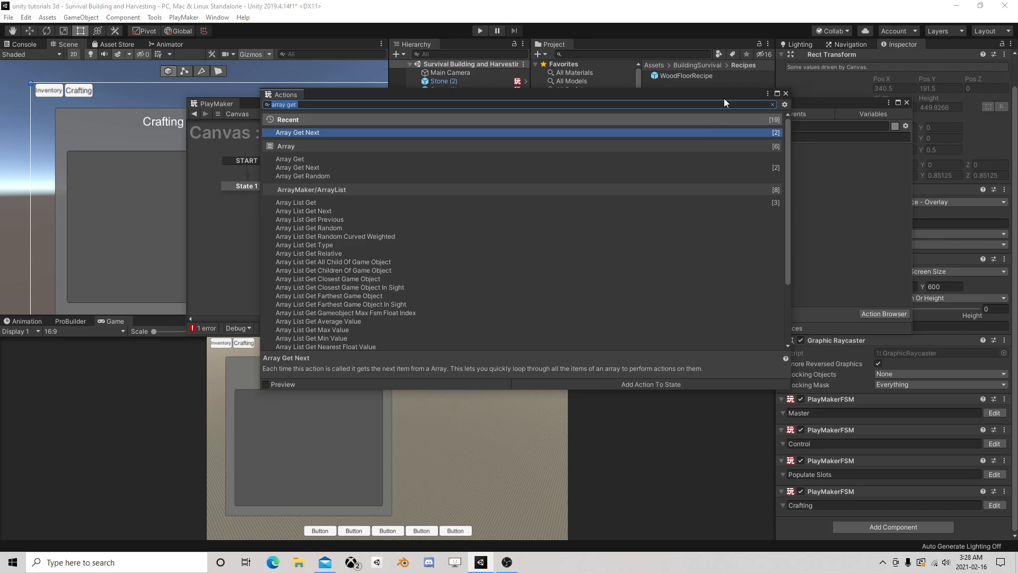
text(crea)
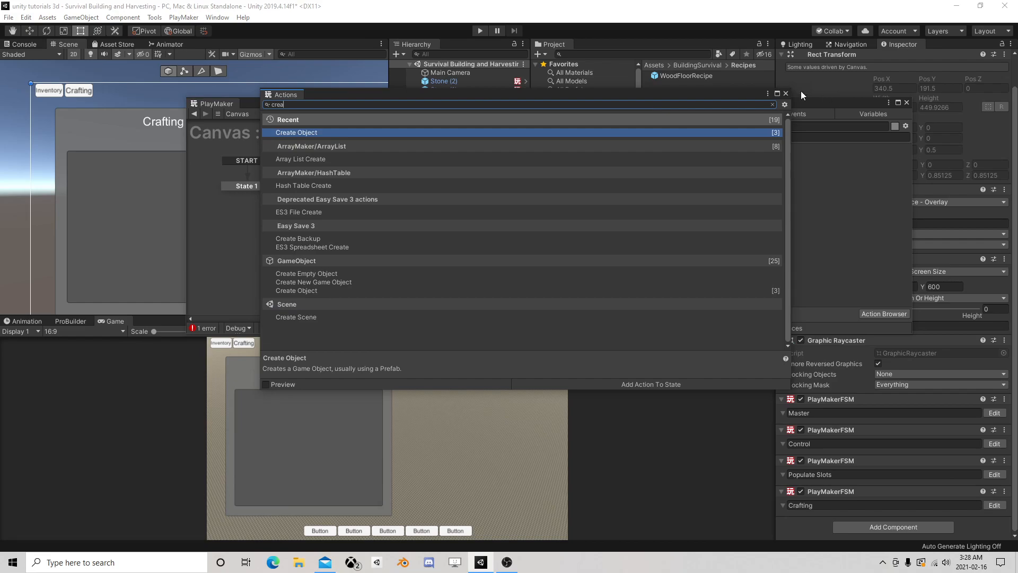
click(786, 94)
Step: Move the Create Object action from State 1 into State 2
click(263, 187)
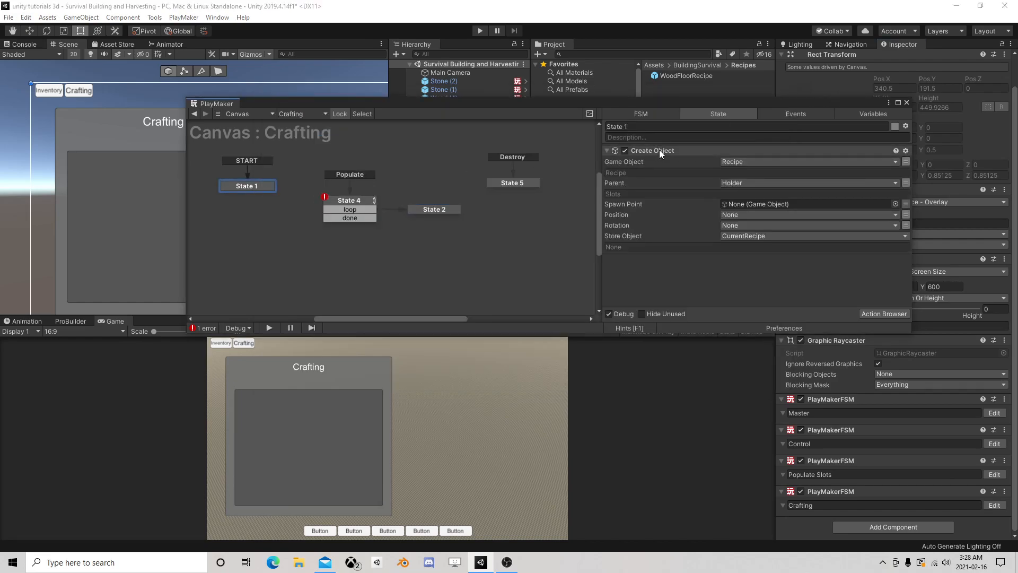
drag(660, 149, 543, 168)
drag(445, 208, 441, 210)
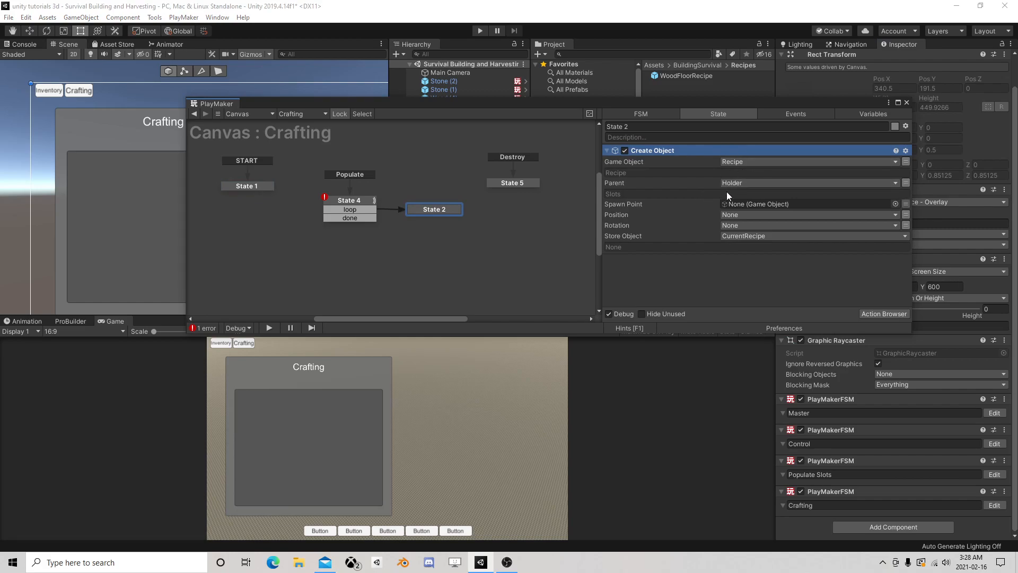
Step: Rename the Currentrecipe variable that stores State 4's array result to CurrentrecipeToCreate
click(358, 203)
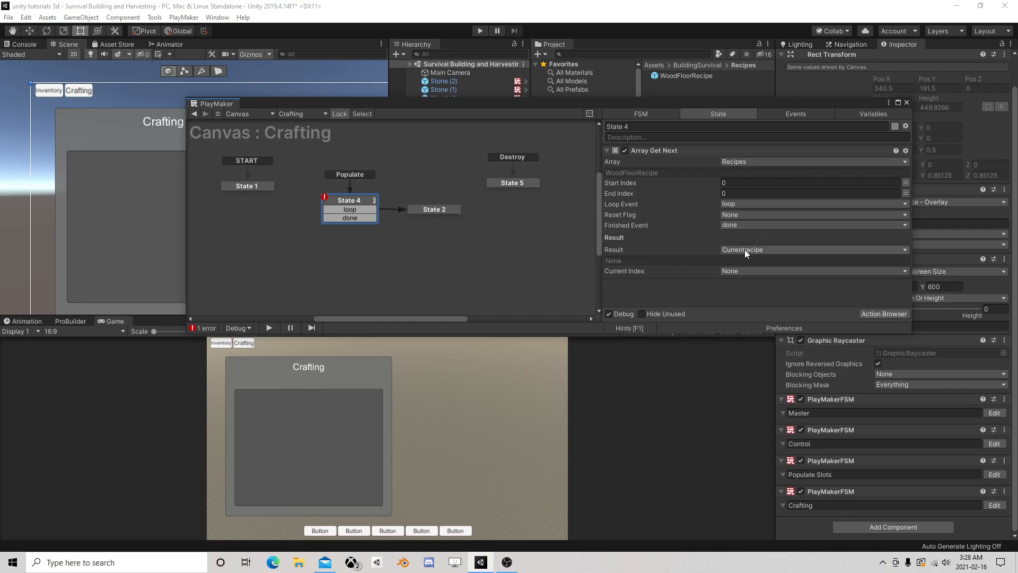
click(428, 212)
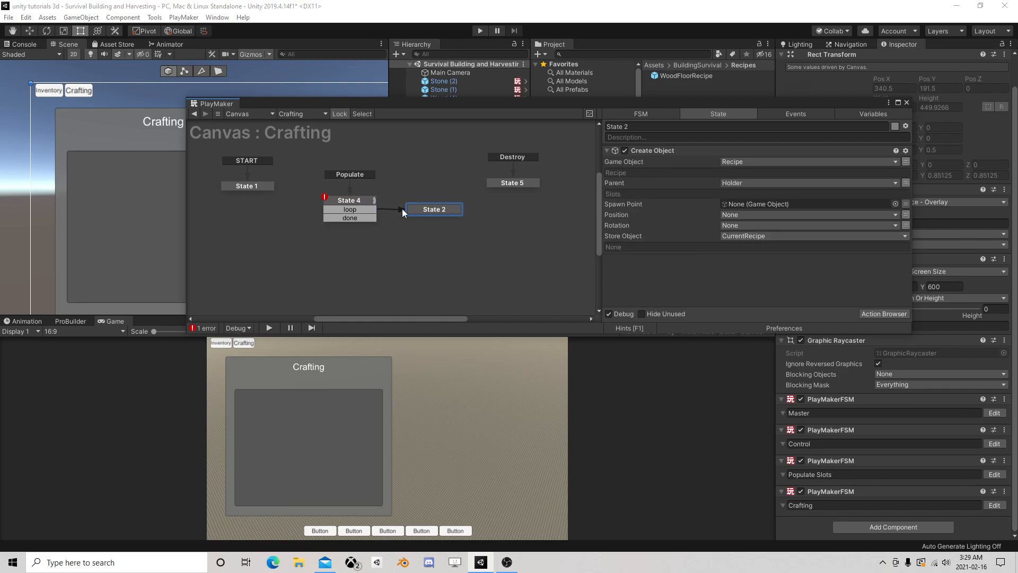
click(351, 205)
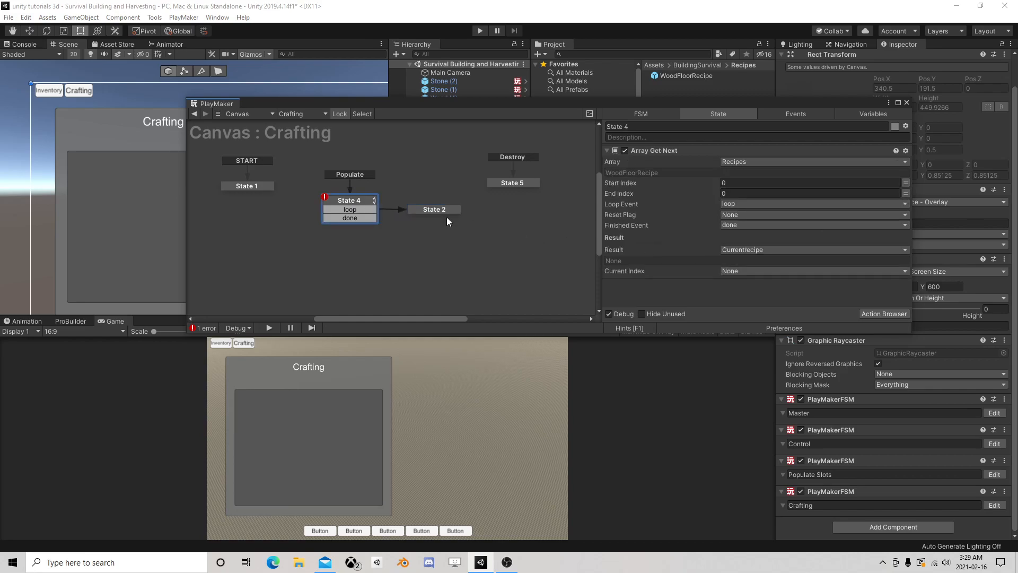
click(433, 210)
click(348, 202)
click(871, 114)
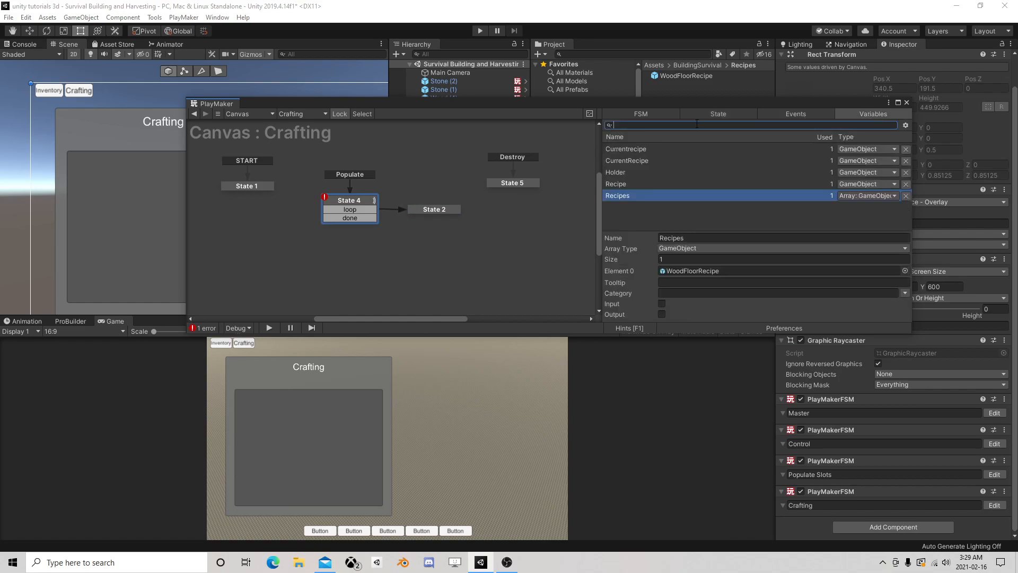
click(644, 149)
click(711, 259)
click(712, 260)
text(ToCreate)
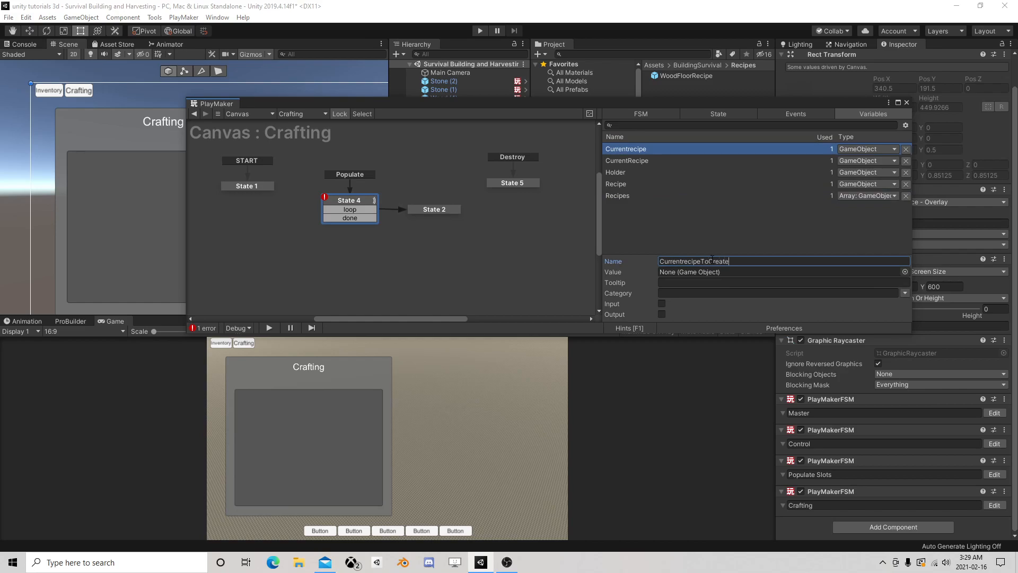
key(Return)
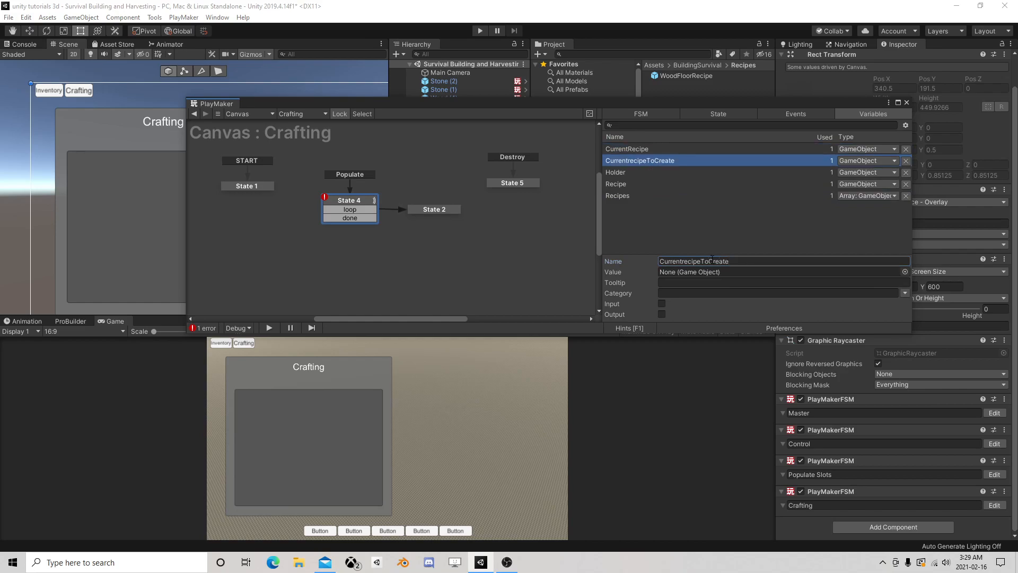
click(695, 118)
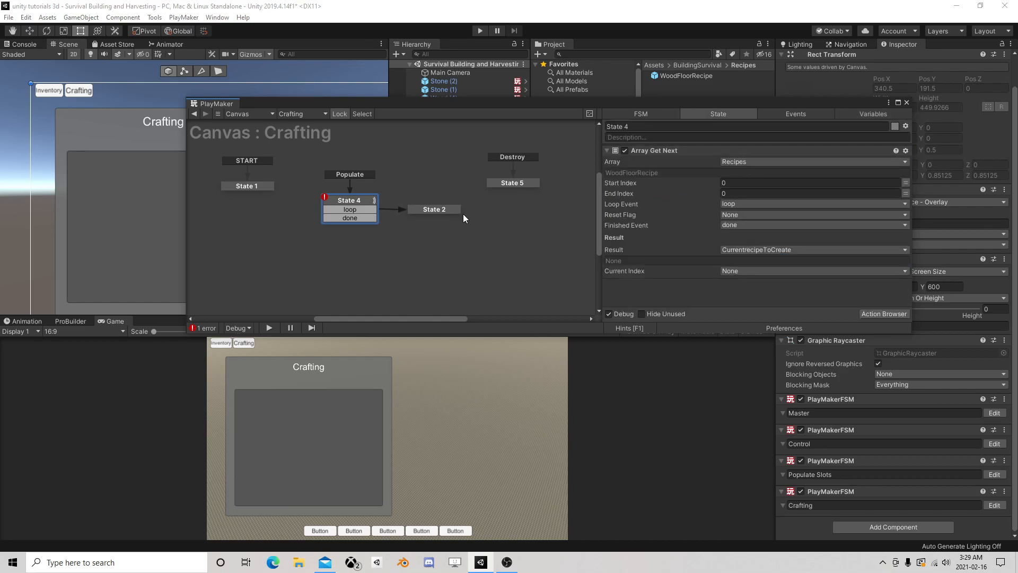
Step: Shift State 4 and State 2 slightly lower in the graph and move the PlayMaker window aside to uncover the Inspector
click(433, 210)
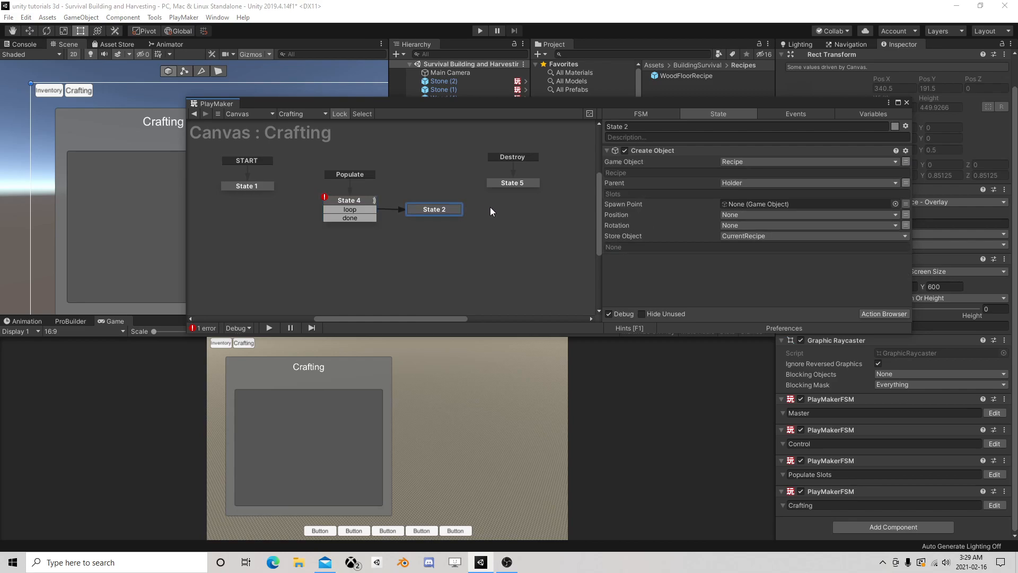
drag(356, 202, 450, 221)
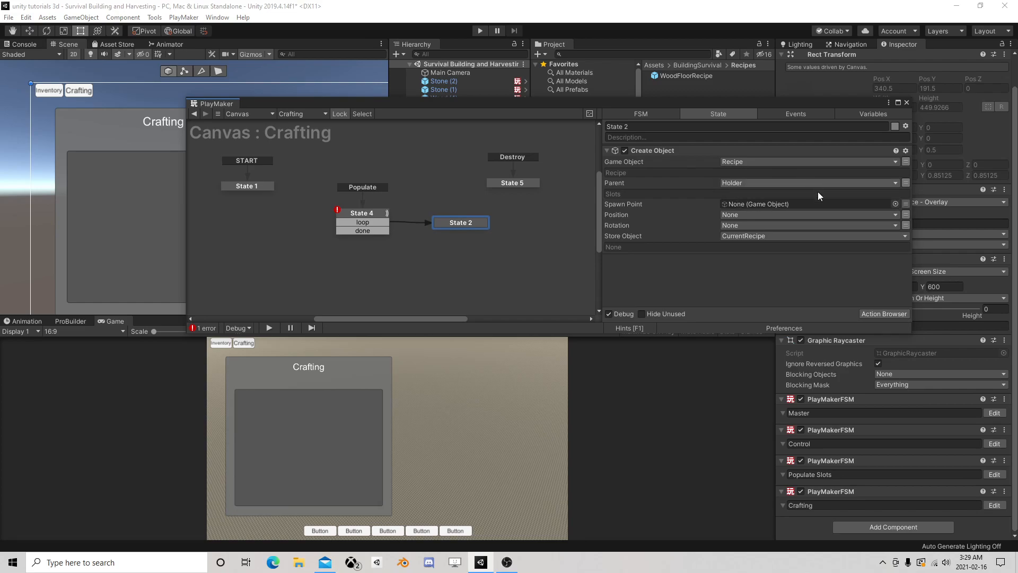
drag(760, 104, 653, 87)
Step: Add a Get Child action to State 2 and set its game object to Specify Game Object
click(775, 297)
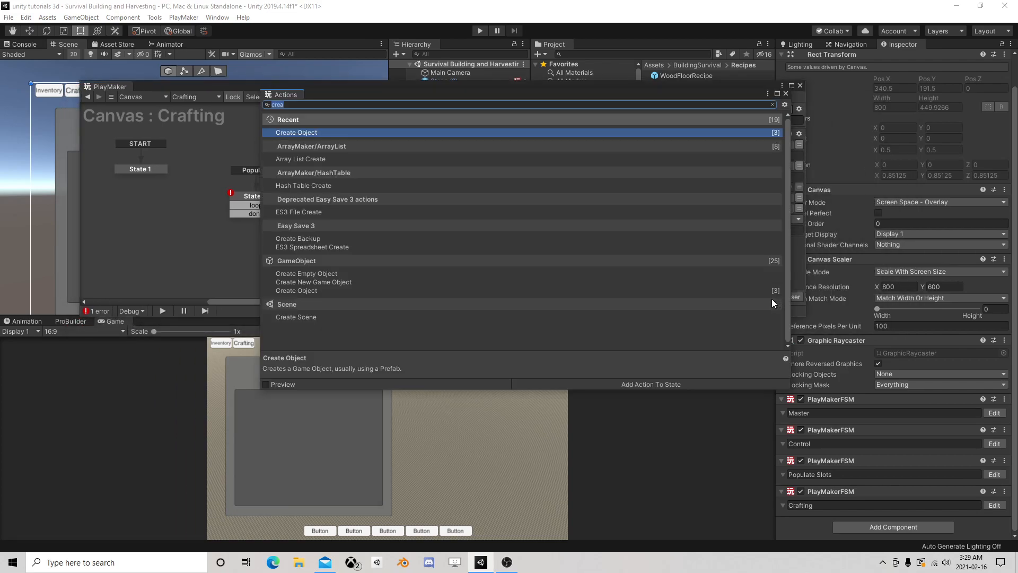
text(get chil)
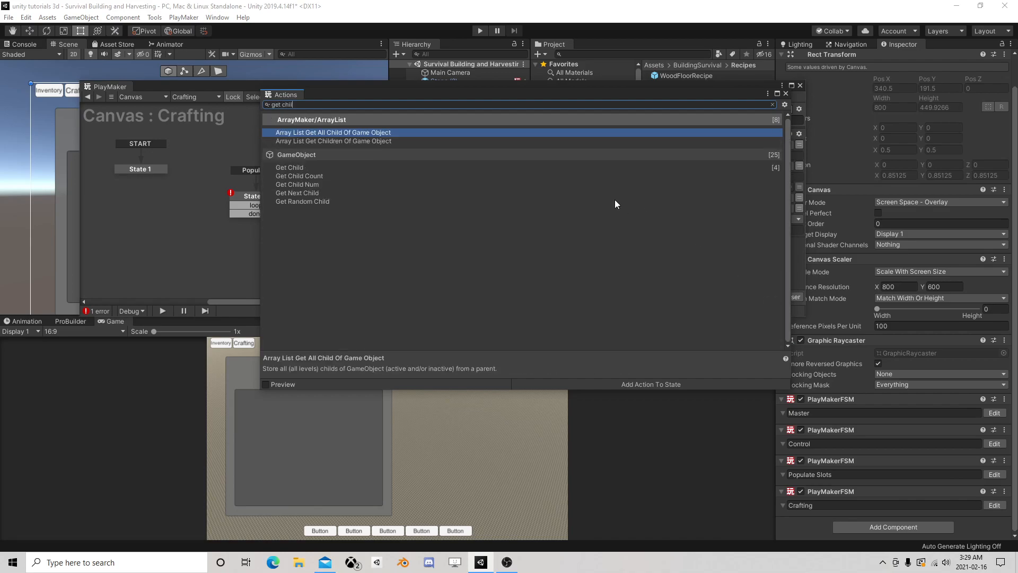
double_click(319, 167)
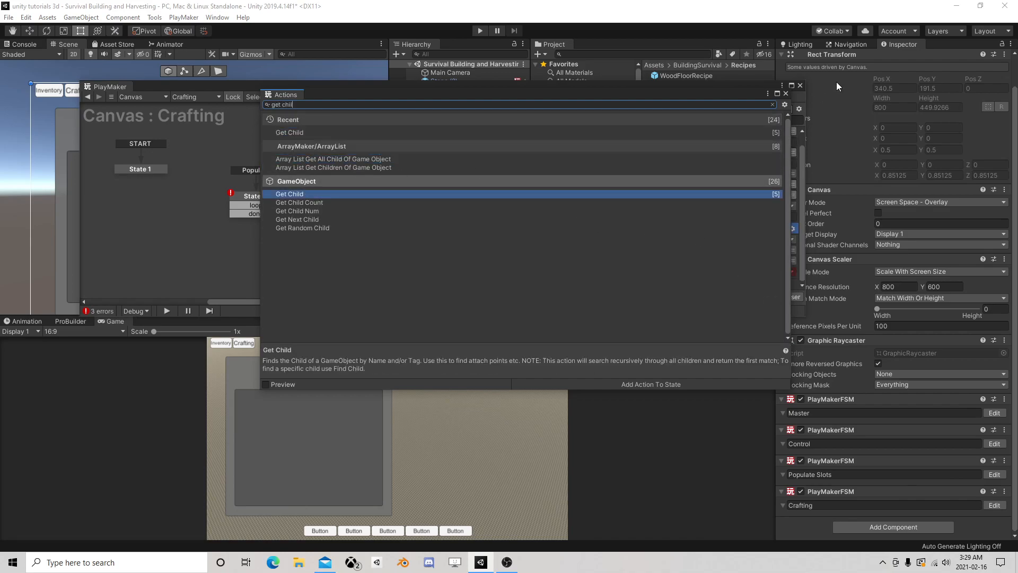
click(778, 96)
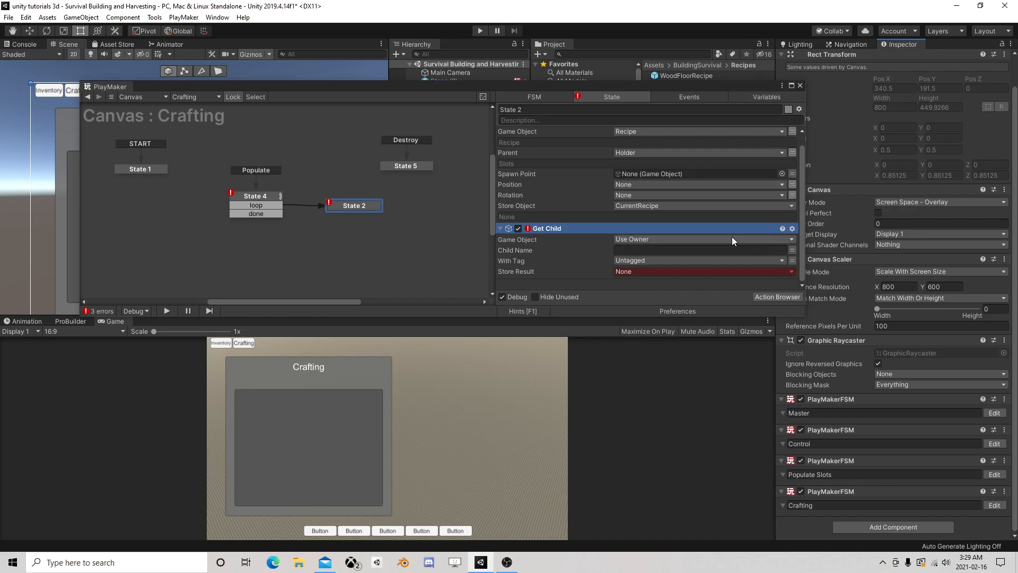
click(630, 240)
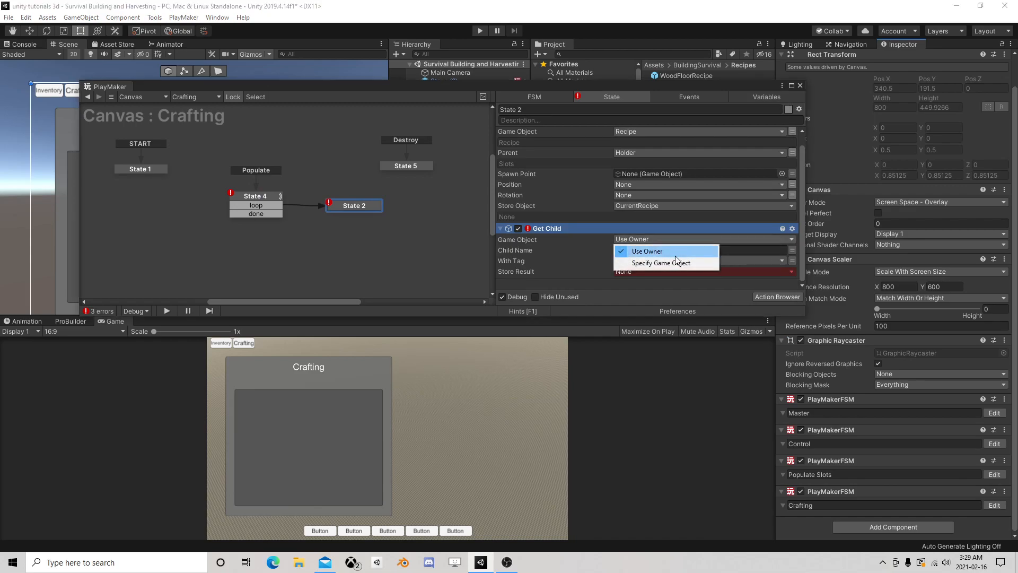
click(664, 263)
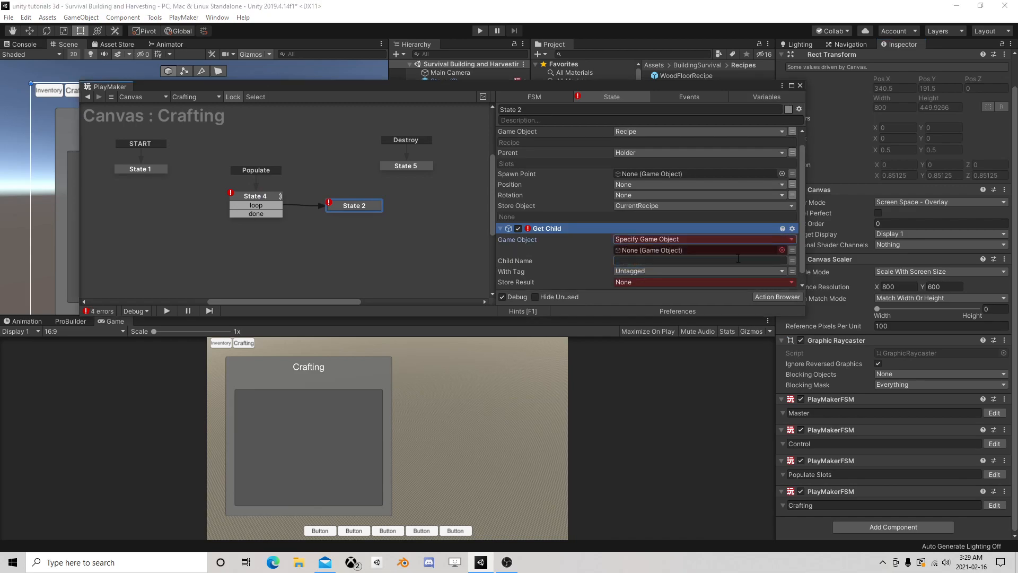
Step: Try assigning the WoodFloorRecipe prefab as the Get Child action's game object
click(793, 250)
click(762, 253)
click(794, 250)
click(794, 250)
drag(730, 88, 707, 119)
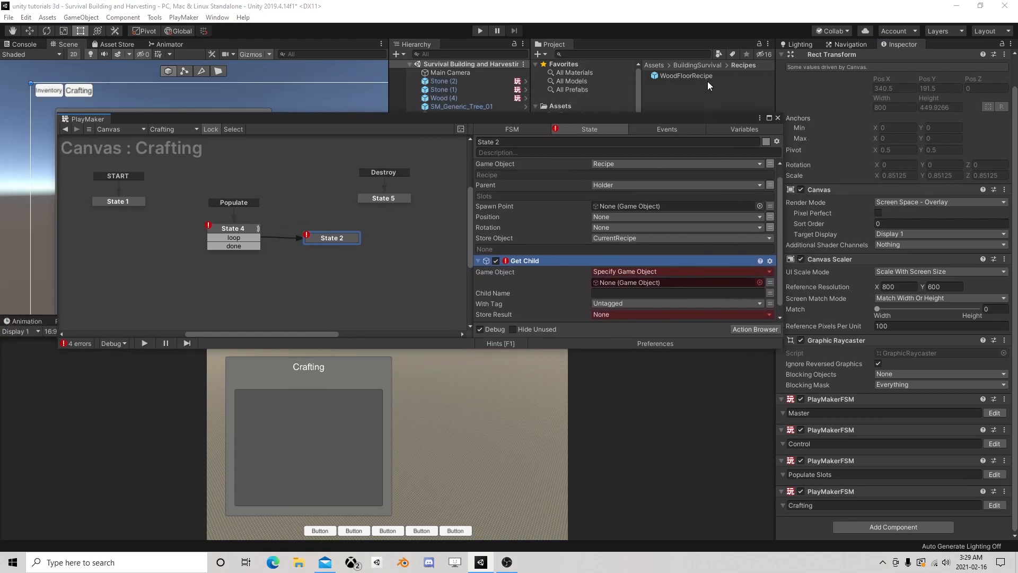
drag(703, 74, 650, 279)
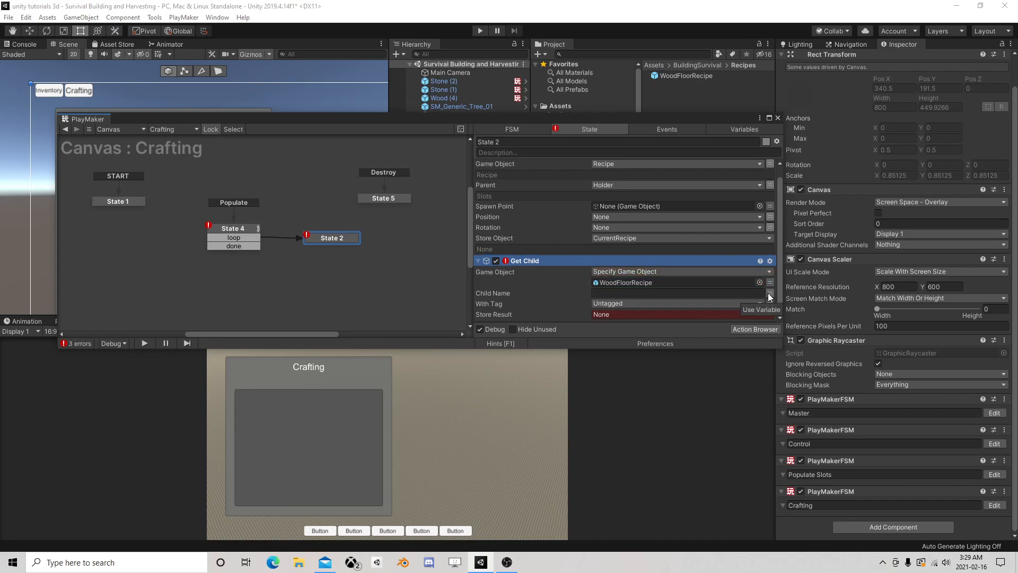
Step: Make the Get Child action's game object use the CurrentRecipe variable
drag(708, 121, 561, 160)
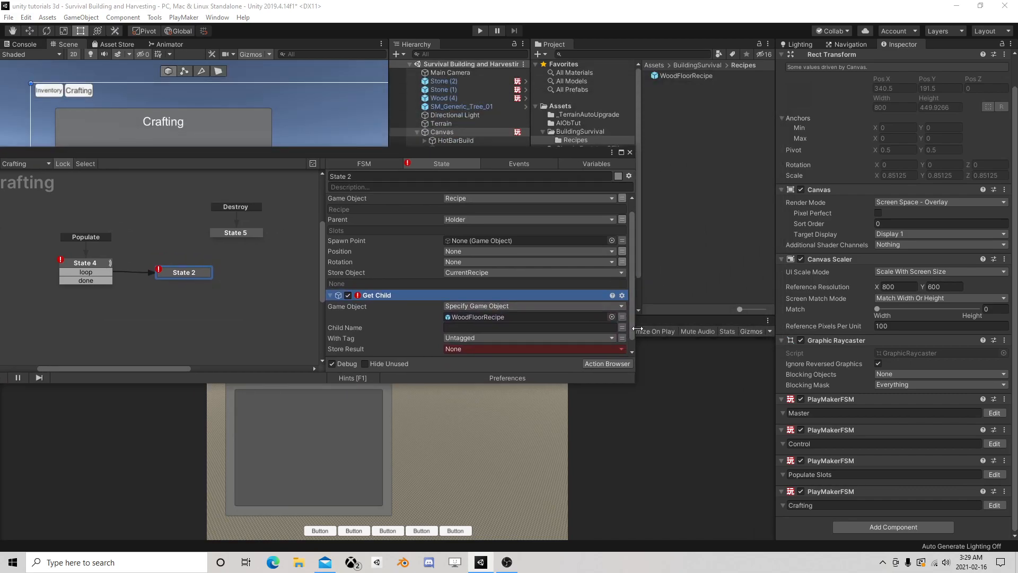
click(622, 317)
click(563, 318)
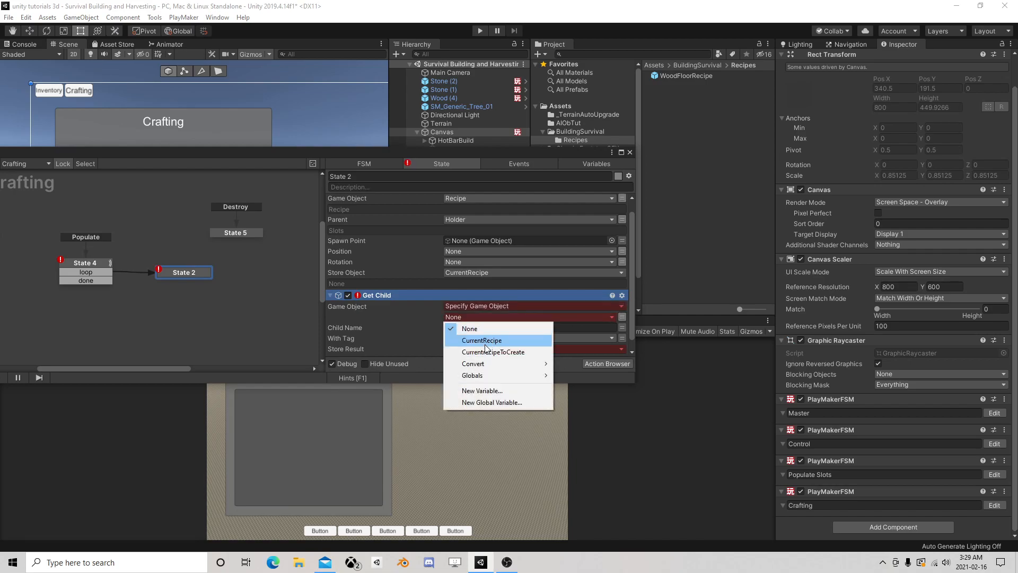
click(623, 317)
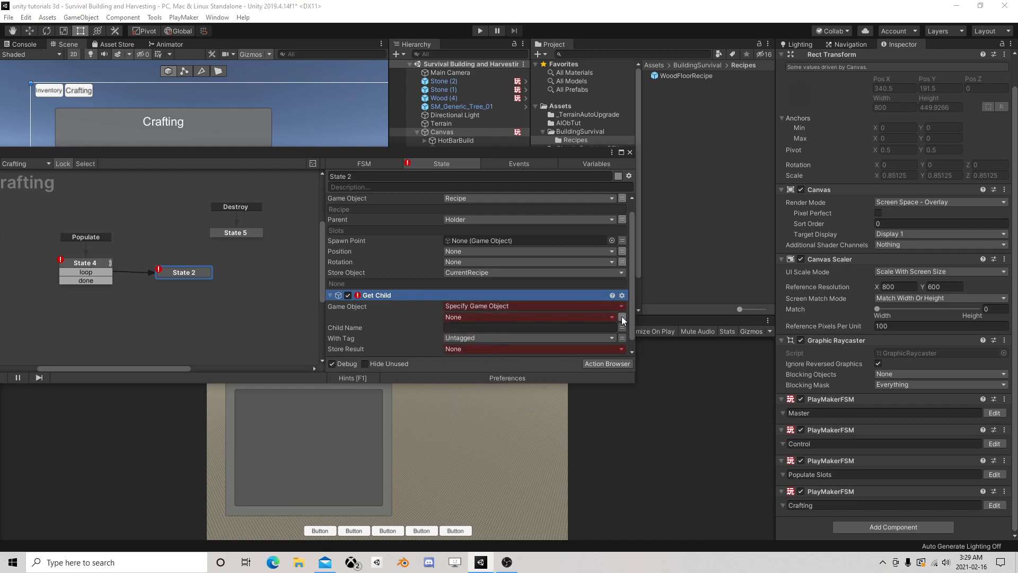
click(565, 316)
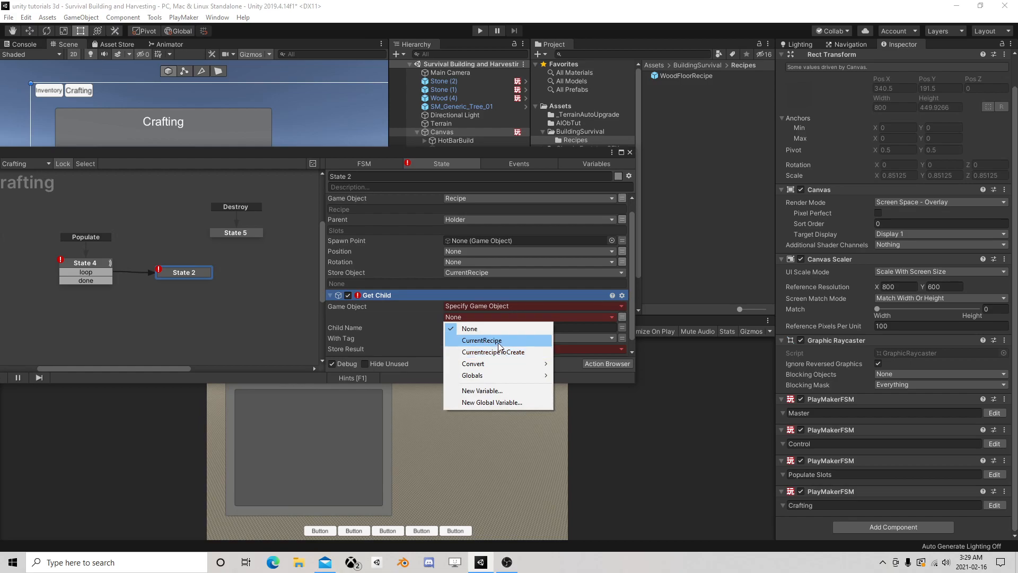
click(500, 341)
Step: Set the Get Child action's child name to Title and its tag to CraftingTitle
scroll(504, 313, down, 1)
click(522, 316)
text(T)
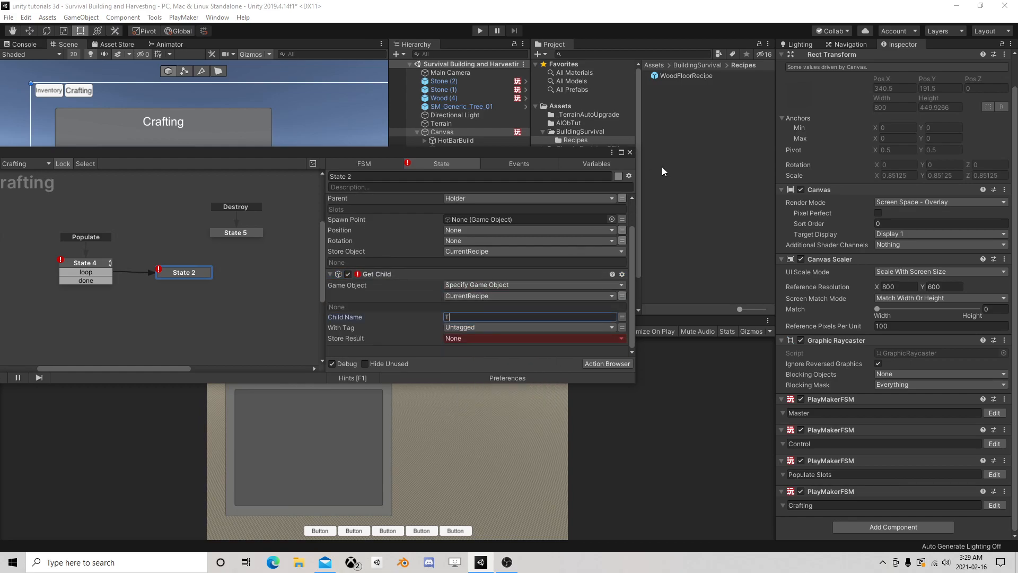
text(itle)
click(477, 327)
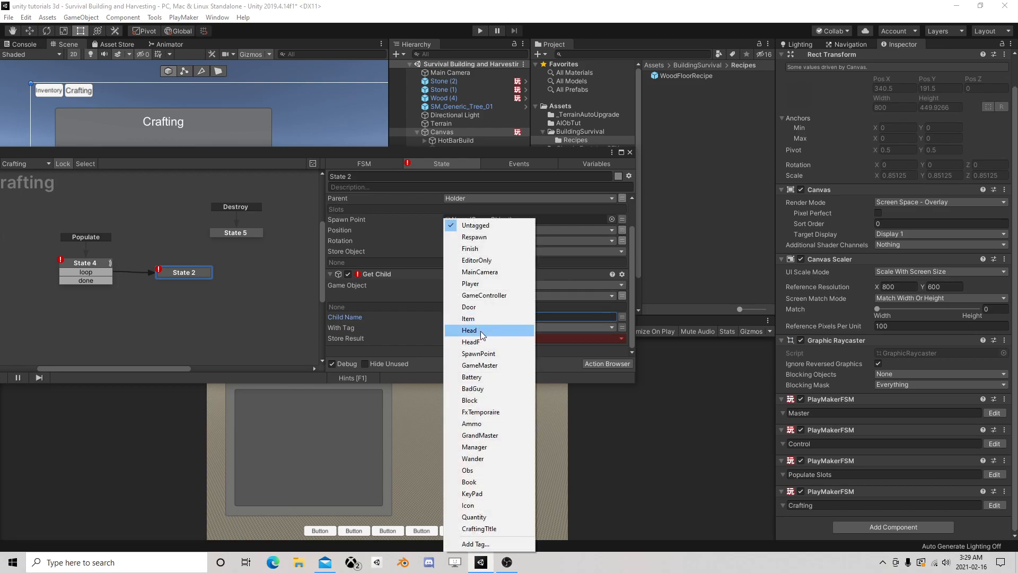
click(485, 529)
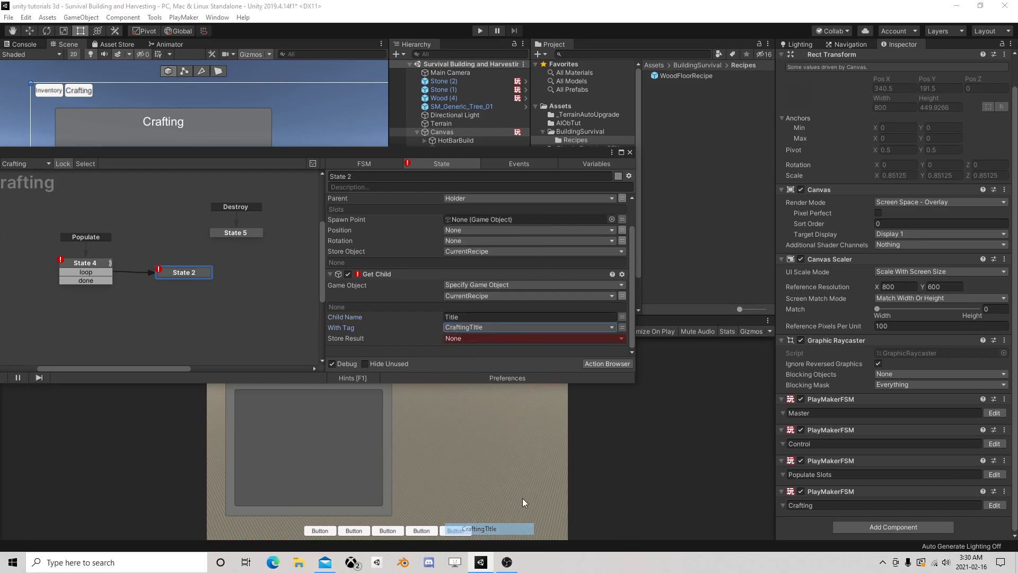
Step: Store the Get Child result in a new variable named CurrentRecipeTitle
click(457, 340)
click(484, 404)
text(CurrentRecipeTitle)
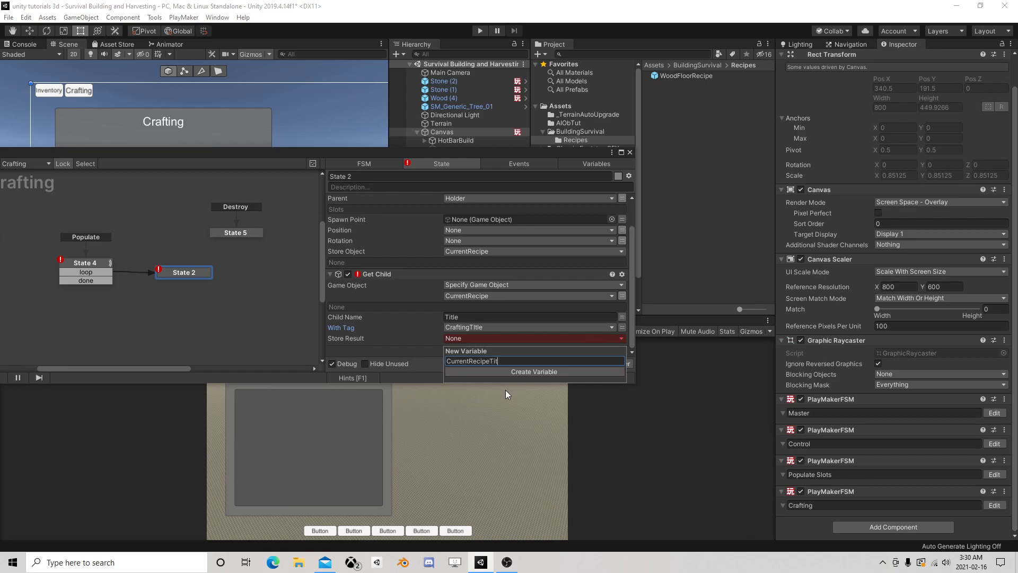
key(Return)
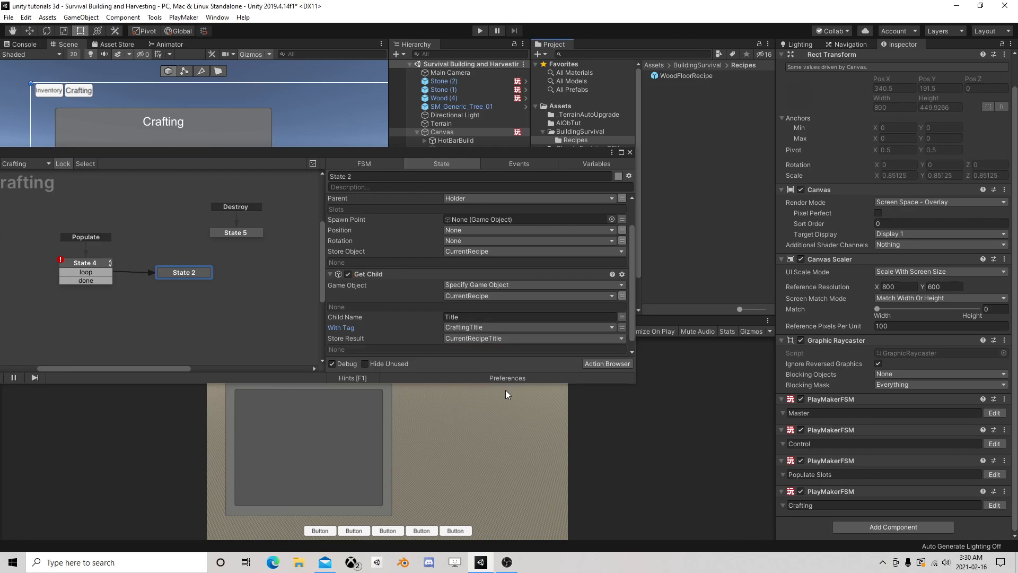
Step: Open the WoodFloorRecipe prefab to check its object hierarchy, return to the scene, and inspect the prefab's recipe settings
click(684, 75)
click(851, 88)
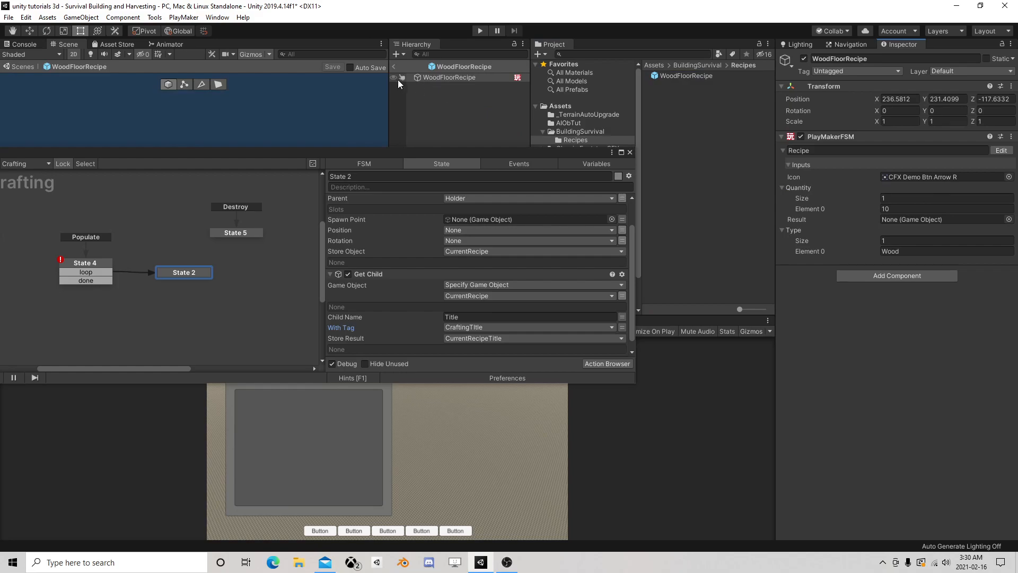
click(453, 76)
click(631, 152)
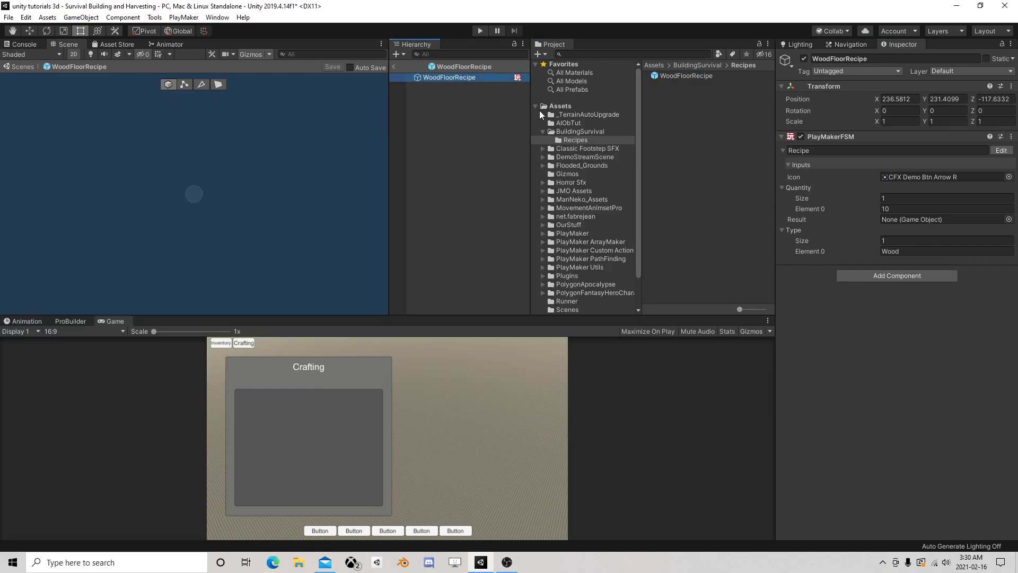
click(445, 76)
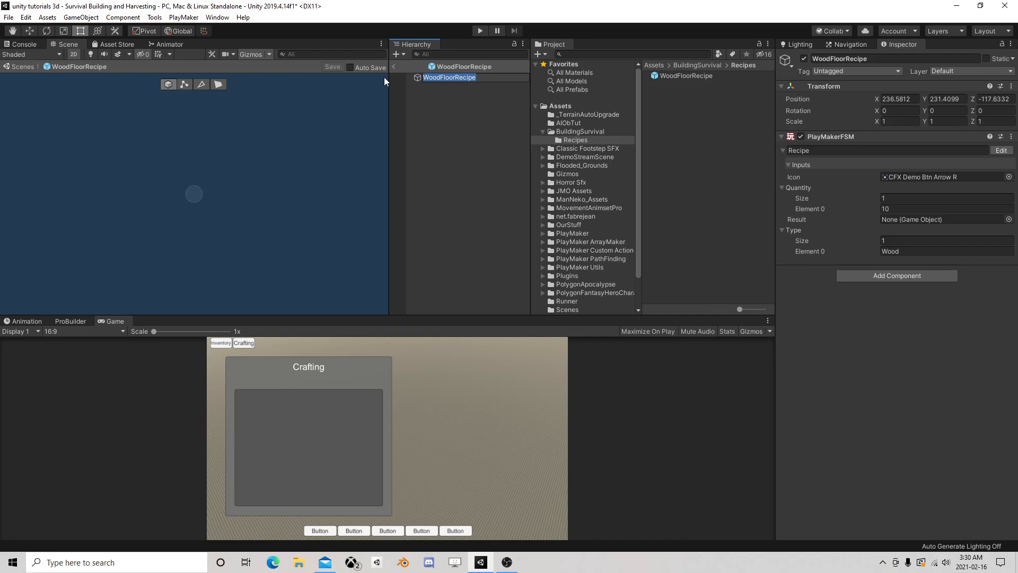
click(439, 102)
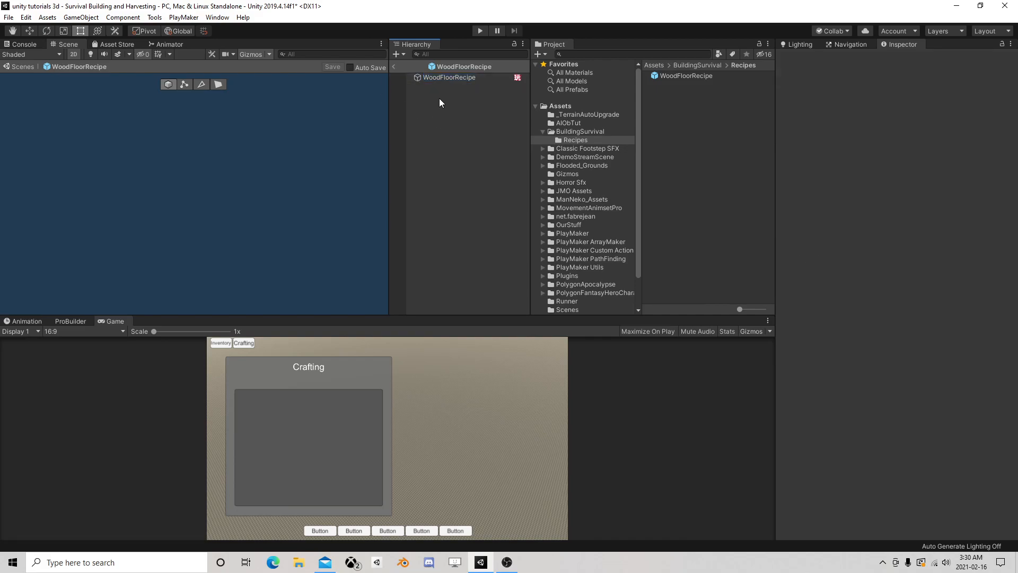
click(396, 66)
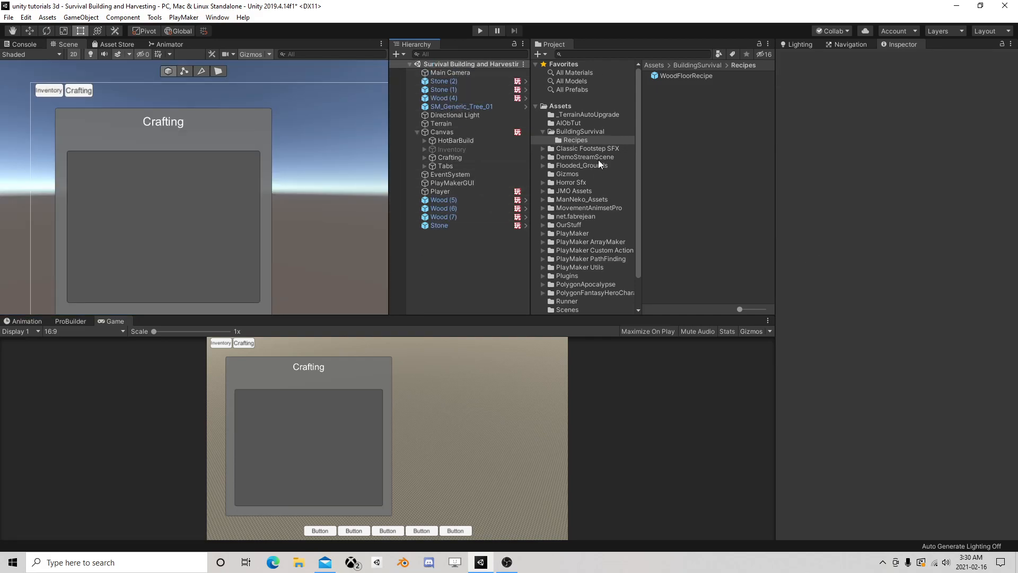
click(698, 75)
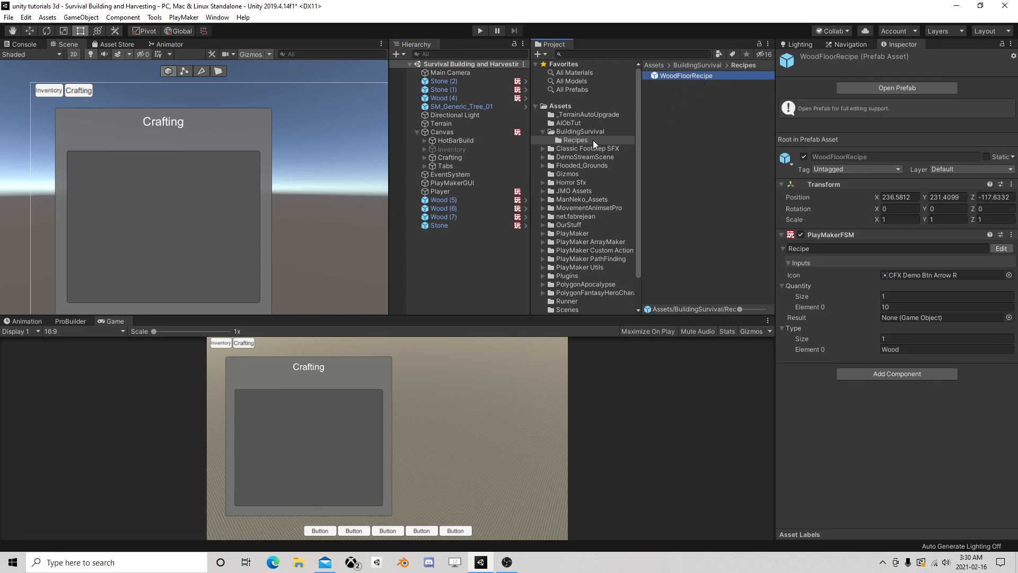
Step: Reopen the Canvas's Crafting FSM and review State 4, the variable list, and the Create Object and Get Child settings in State 2
click(463, 131)
scroll(922, 371, down, 3)
click(996, 505)
click(189, 300)
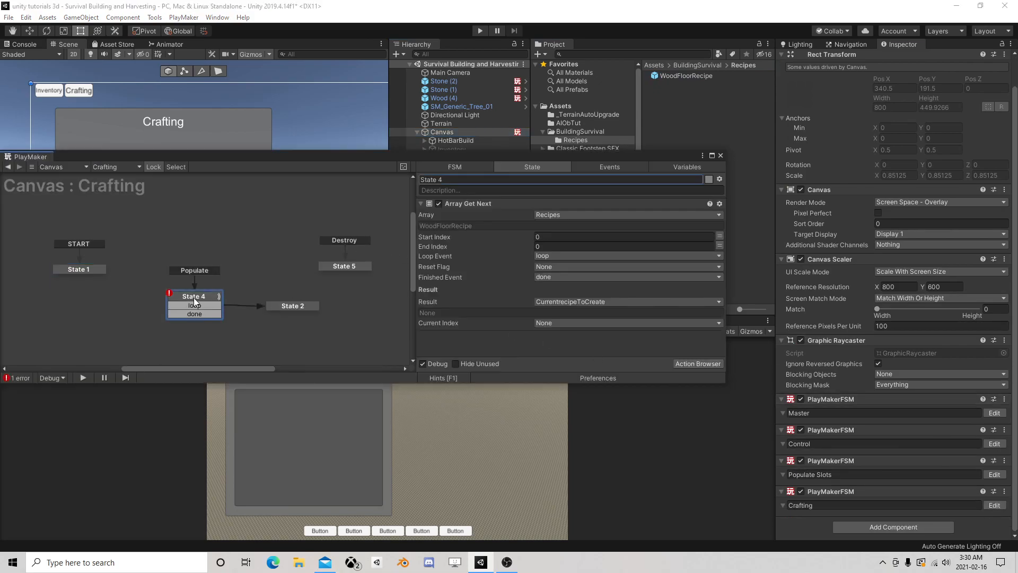
click(290, 306)
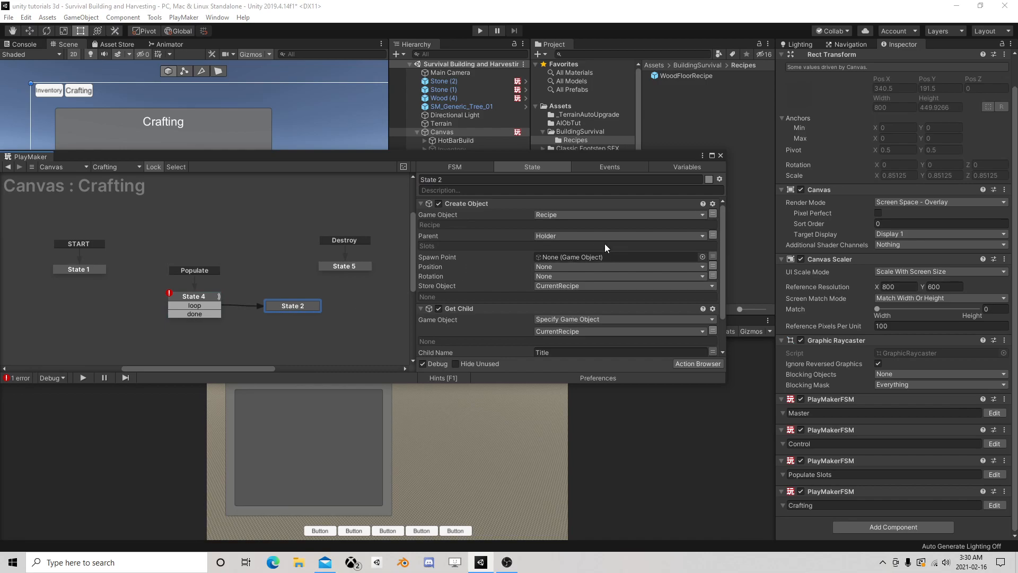
click(668, 166)
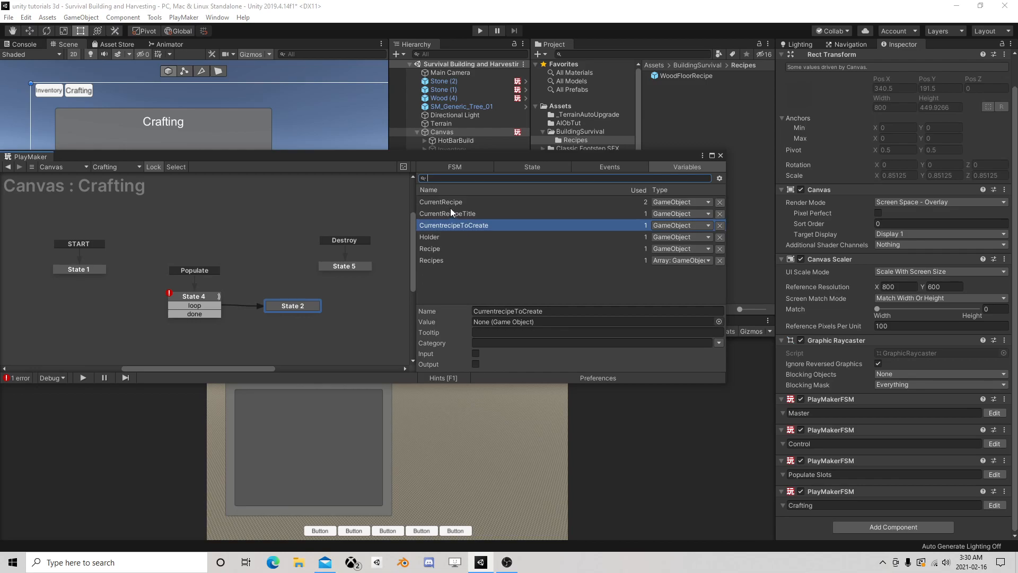
click(550, 170)
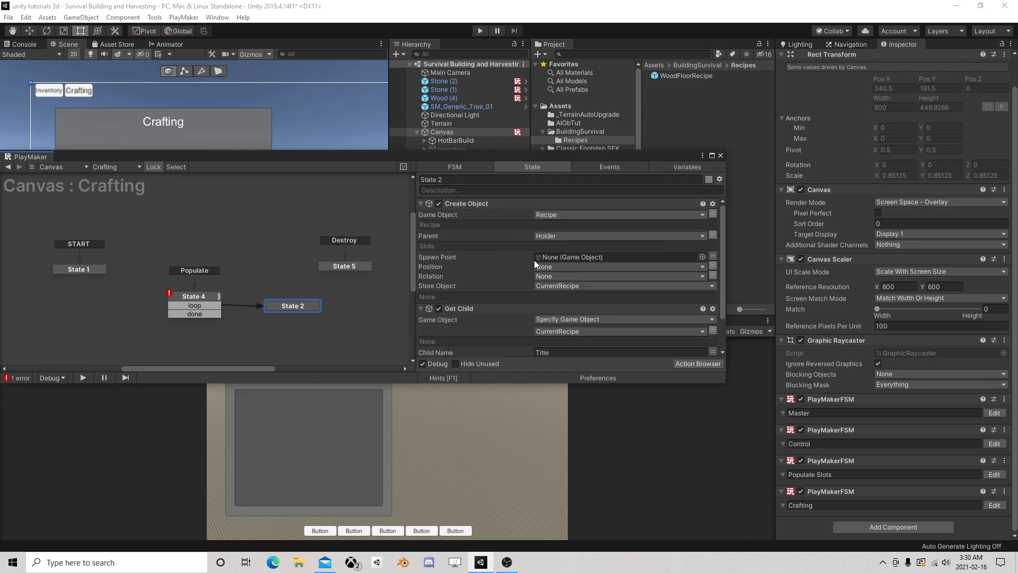
scroll(533, 254, down, 2)
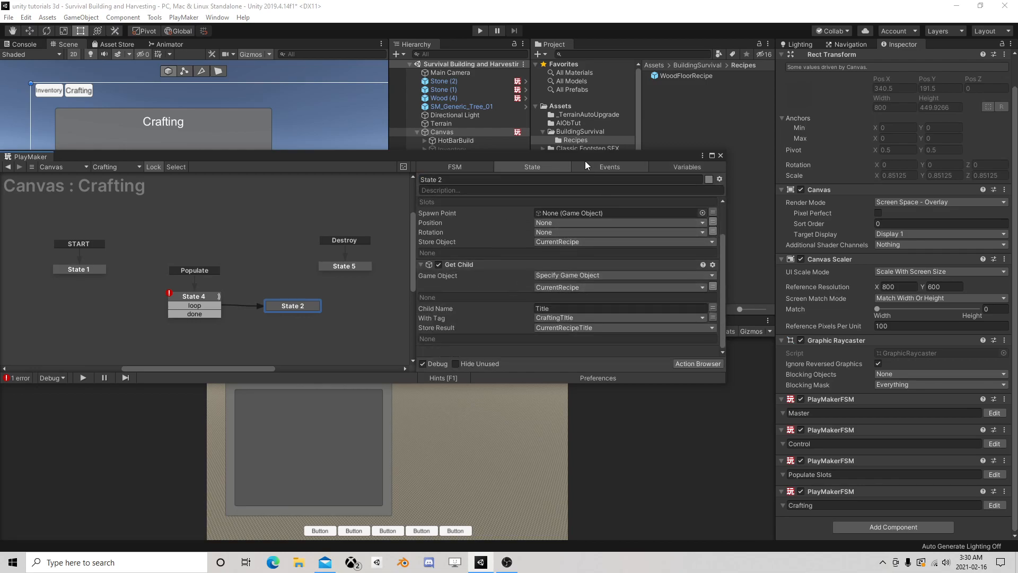
Step: Rename the Text object under Panel in the BuildingSurvival Recipe prefab to Title, save the prefab, and return to the scene
drag(585, 156, 210, 130)
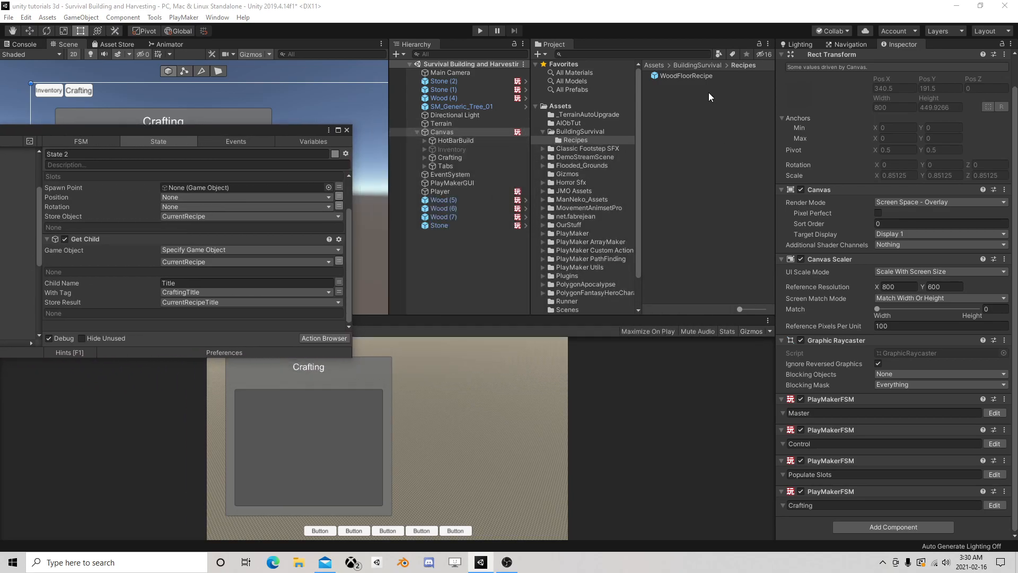
click(565, 132)
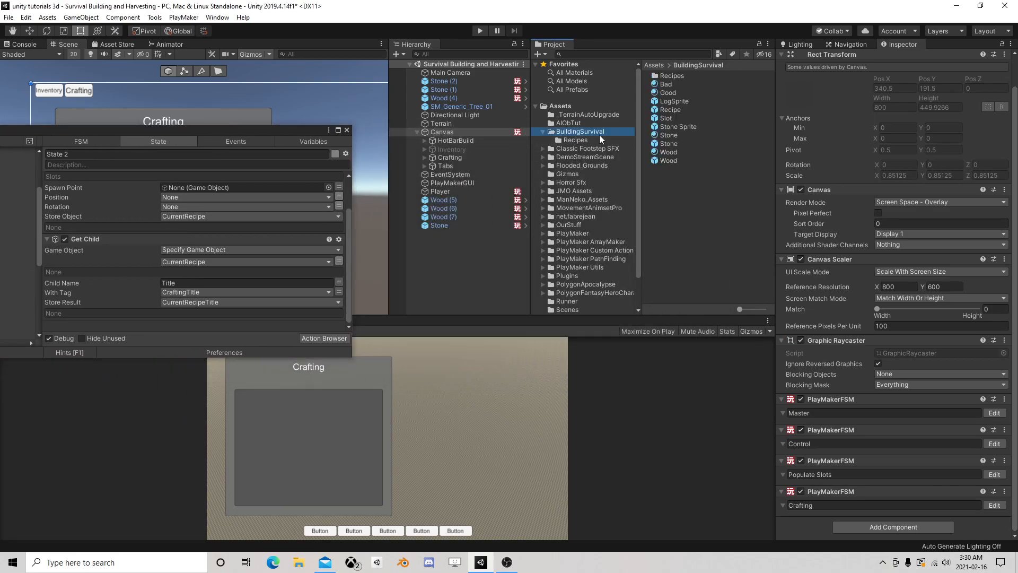
click(671, 109)
click(883, 61)
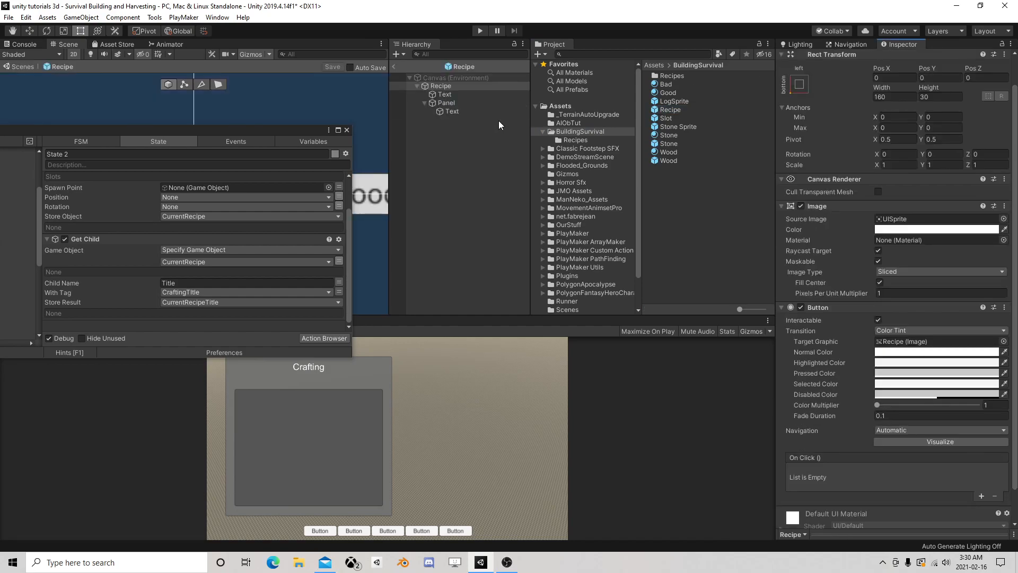
click(455, 112)
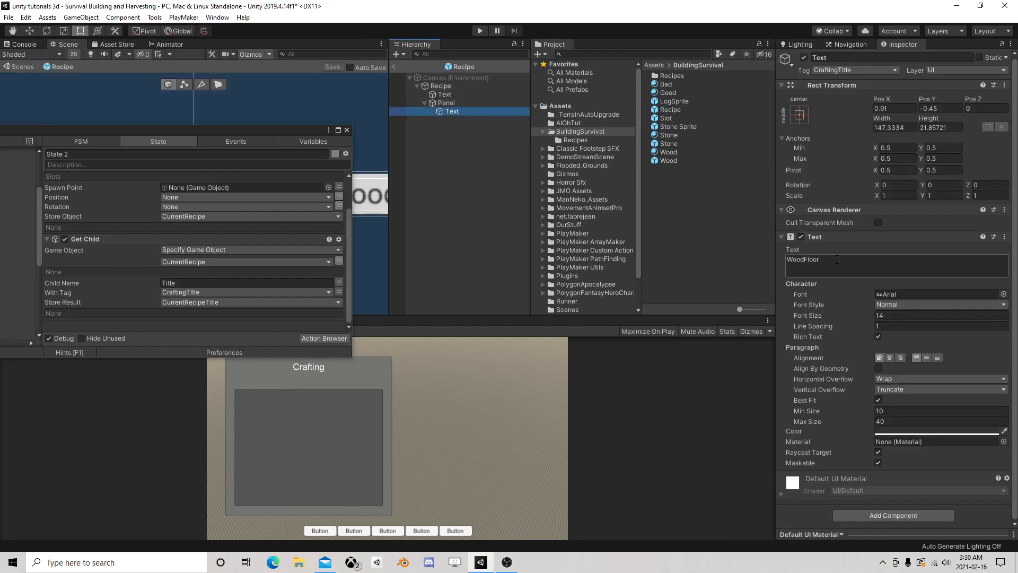
click(837, 59)
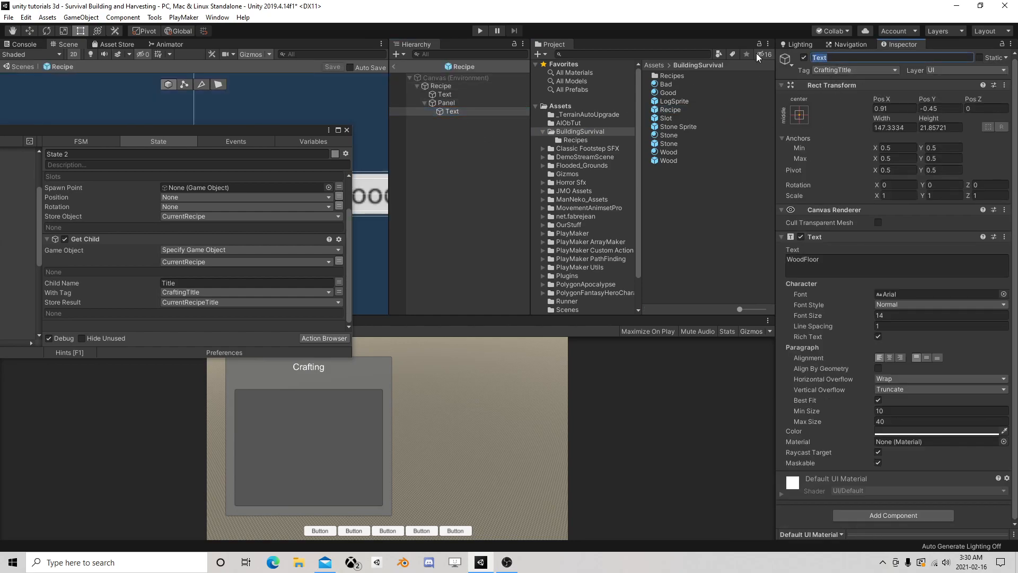
text(Title)
key(Return)
click(334, 67)
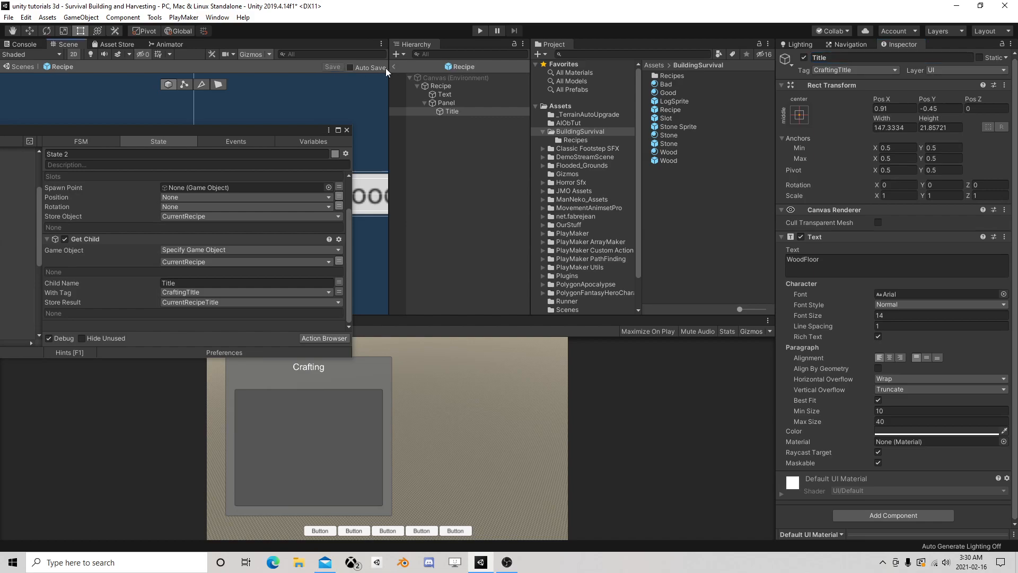
click(395, 67)
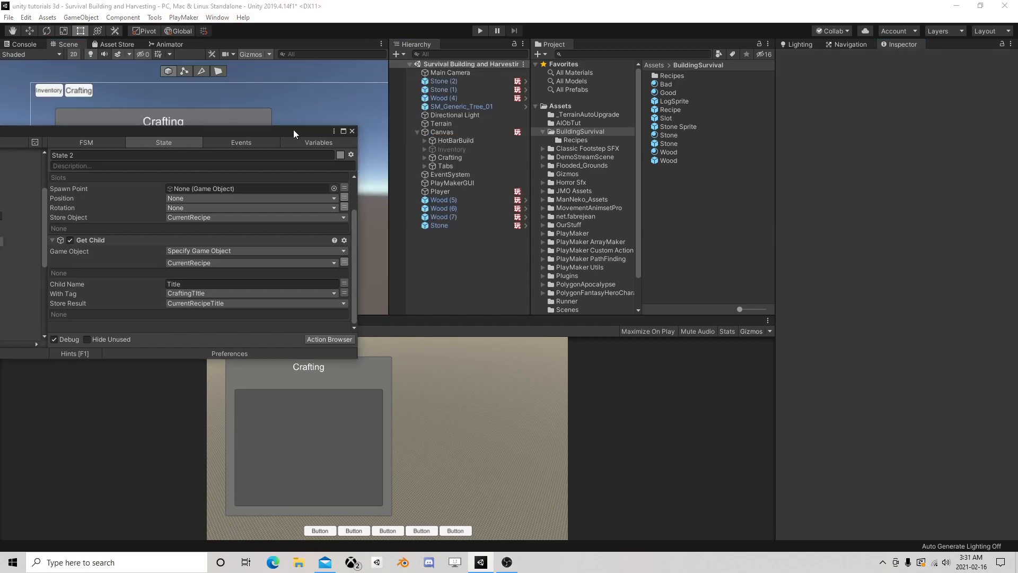
Step: Rearrange State 4, State 5 and State 2 in the Crafting FSM graph, bringing State 2 level with State 4
drag(292, 129, 646, 98)
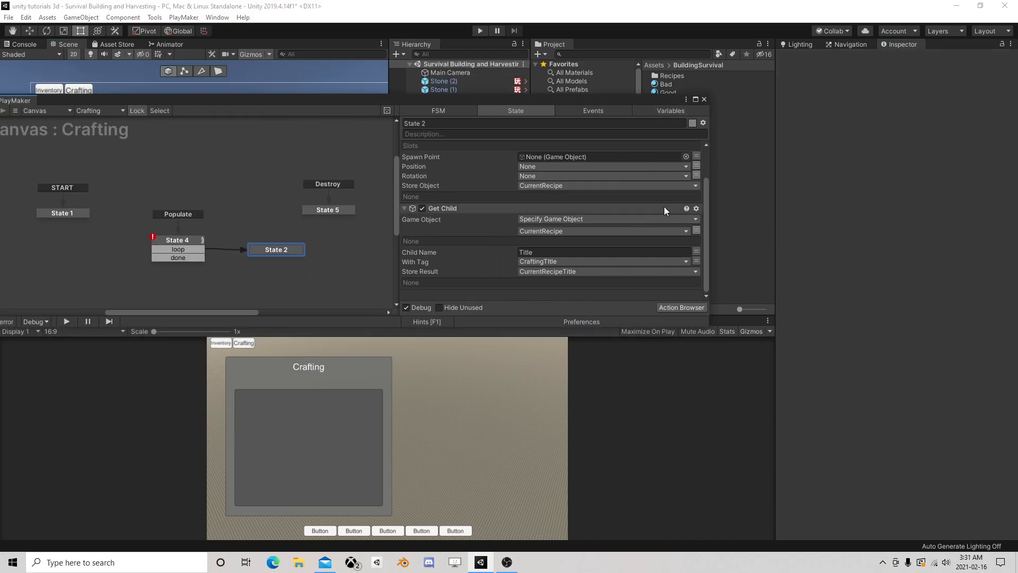
scroll(586, 225, up, 2)
scroll(587, 224, down, 2)
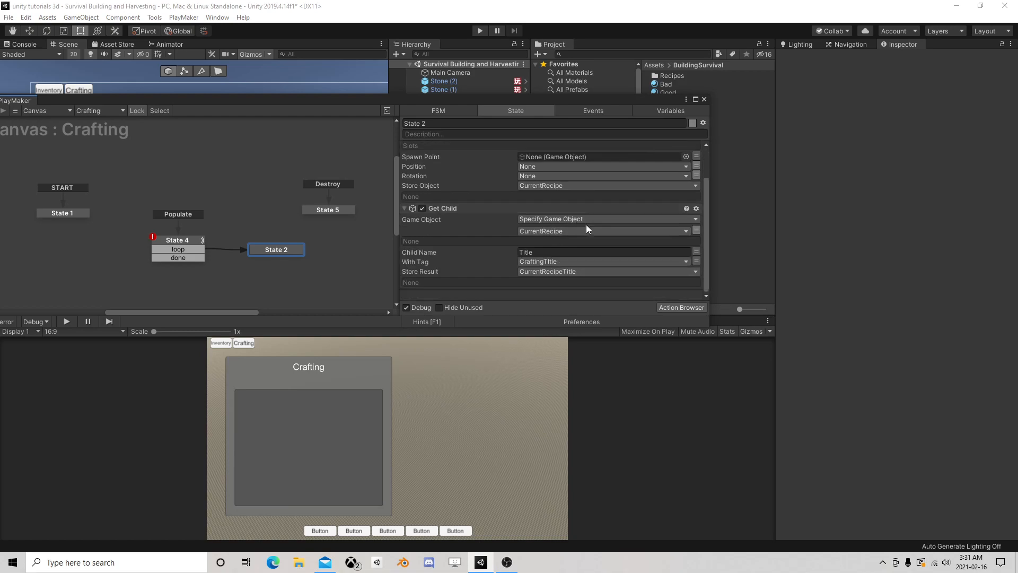
mouse_move(580, 100)
mouse_down()
mouse_move(618, 106)
mouse_move(568, 110)
mouse_up()
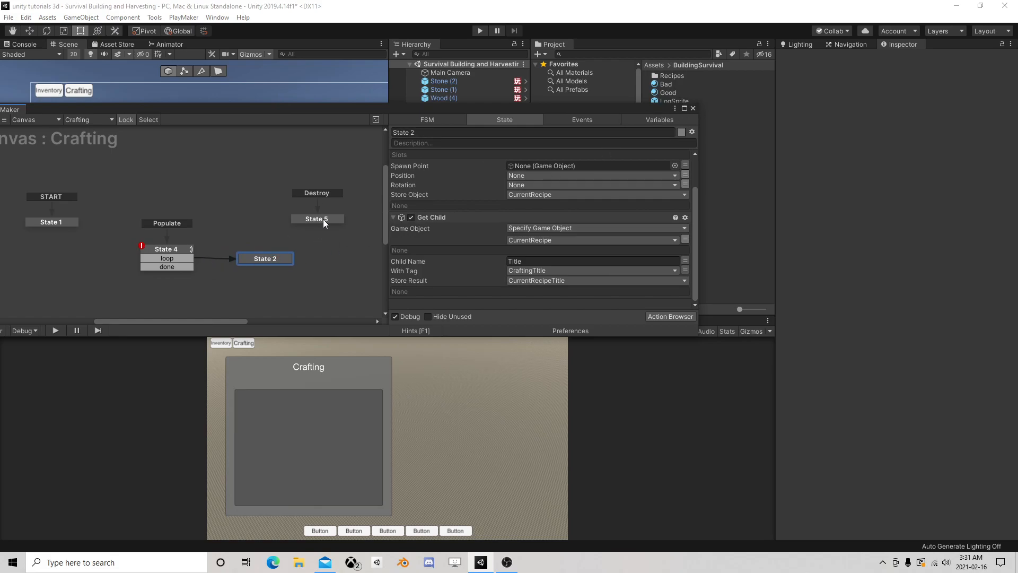
drag(173, 251, 150, 231)
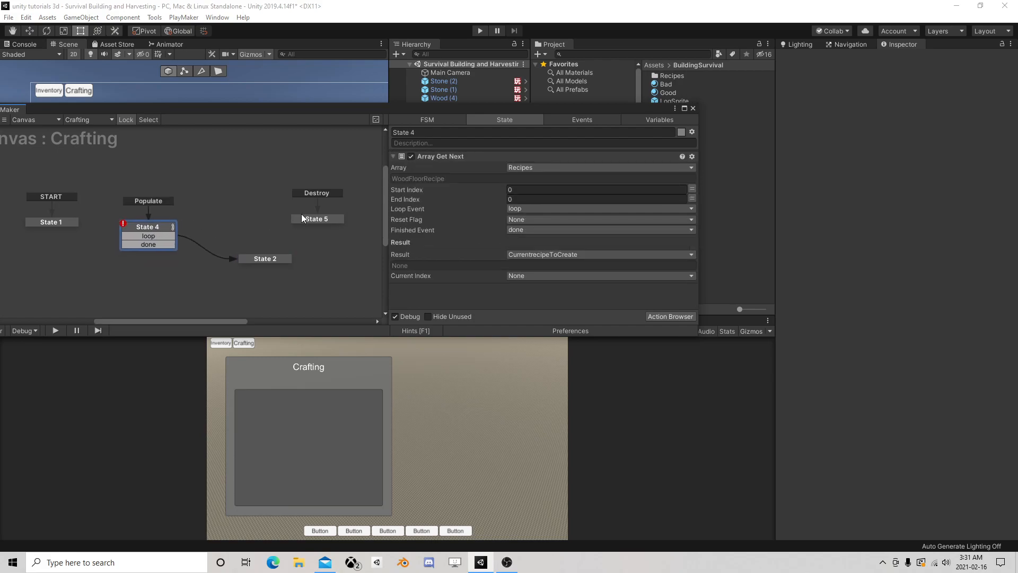
drag(301, 216, 351, 227)
drag(265, 259, 246, 239)
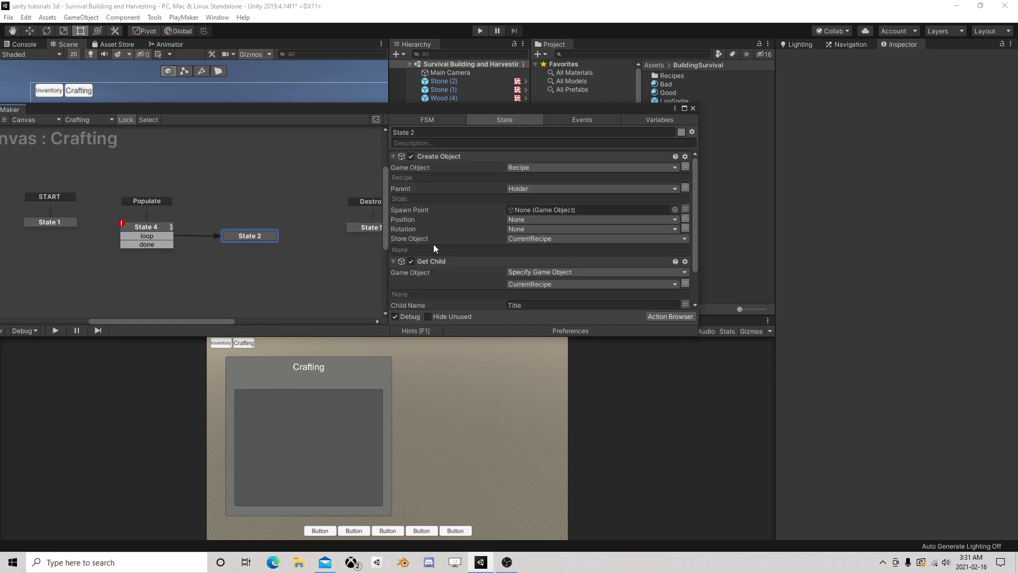
Step: Examine the Create Object and Get Child settings in State 2
scroll(479, 251, down, 2)
scroll(533, 239, up, 2)
scroll(556, 272, down, 2)
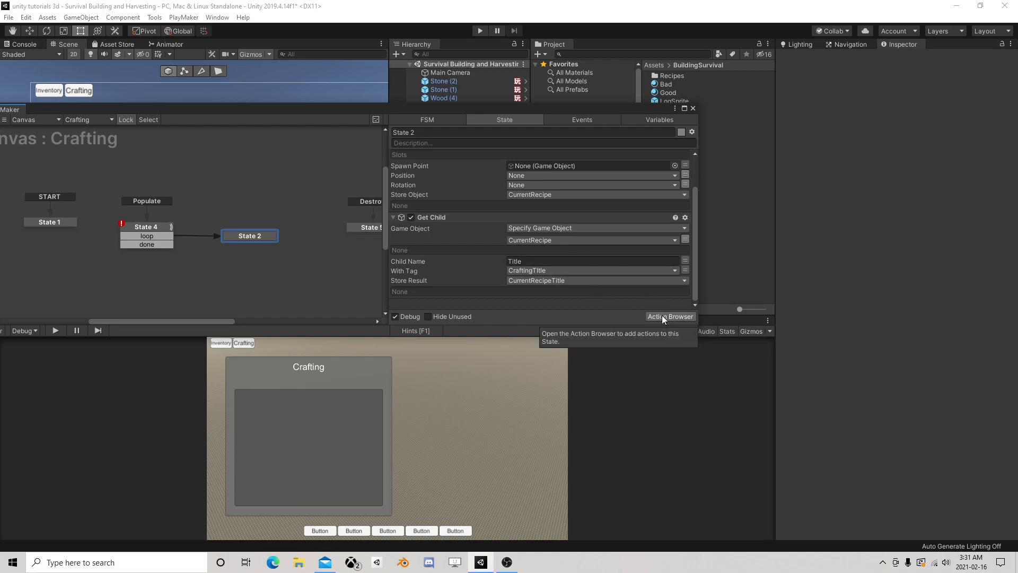
scroll(525, 248, up, 3)
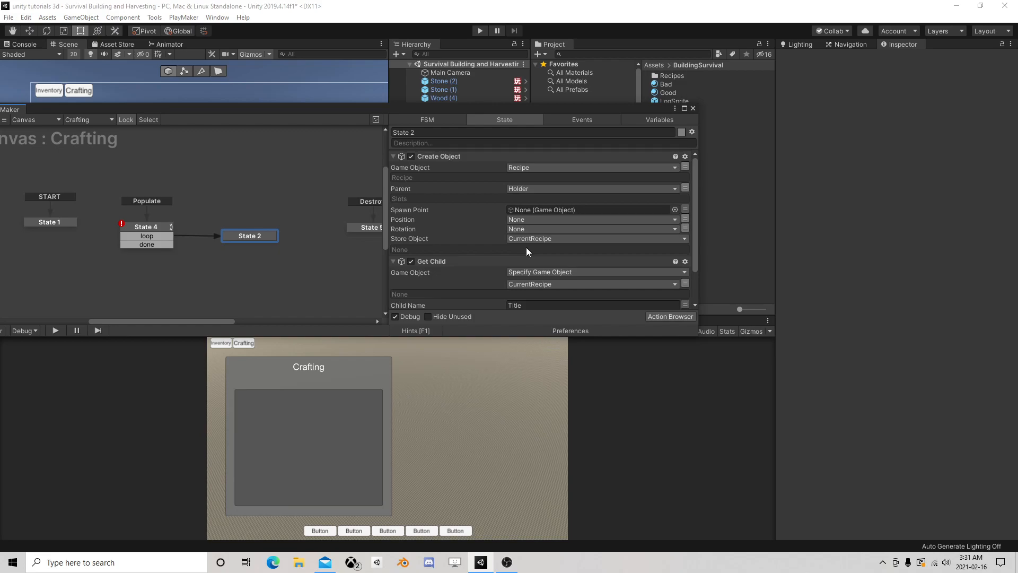
scroll(571, 238, down, 3)
scroll(568, 240, up, 3)
scroll(568, 241, down, 3)
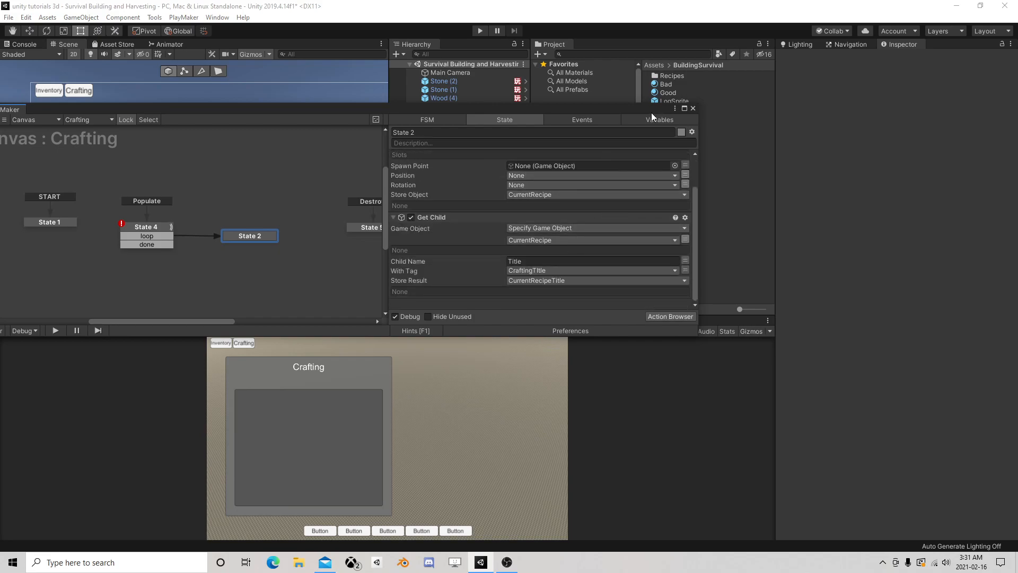
Step: Open the WoodFloorRecipe prefab from the Recipes folder and bring up its Recipe FSM for editing
drag(652, 112, 716, 241)
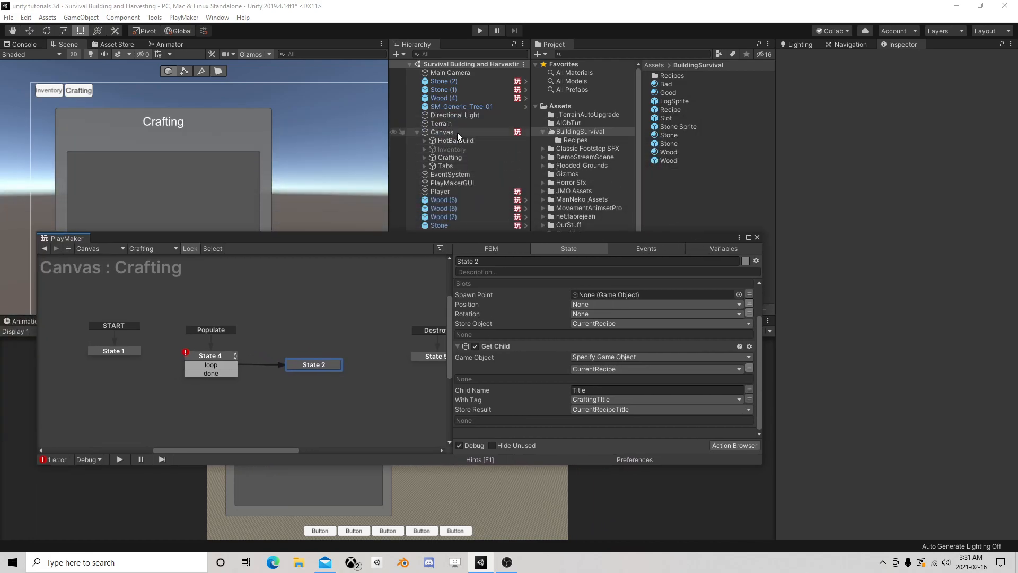
click(570, 140)
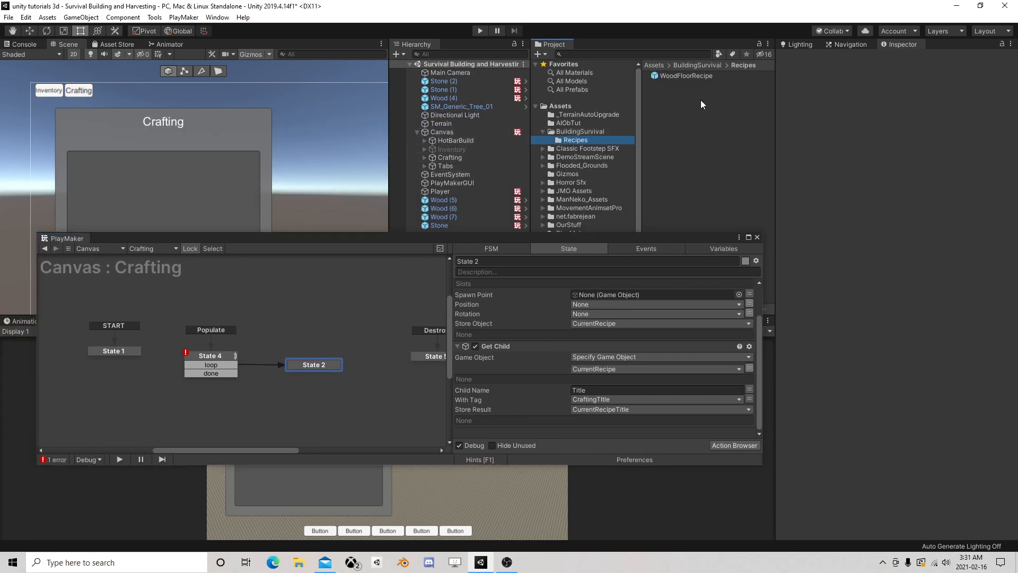
click(700, 75)
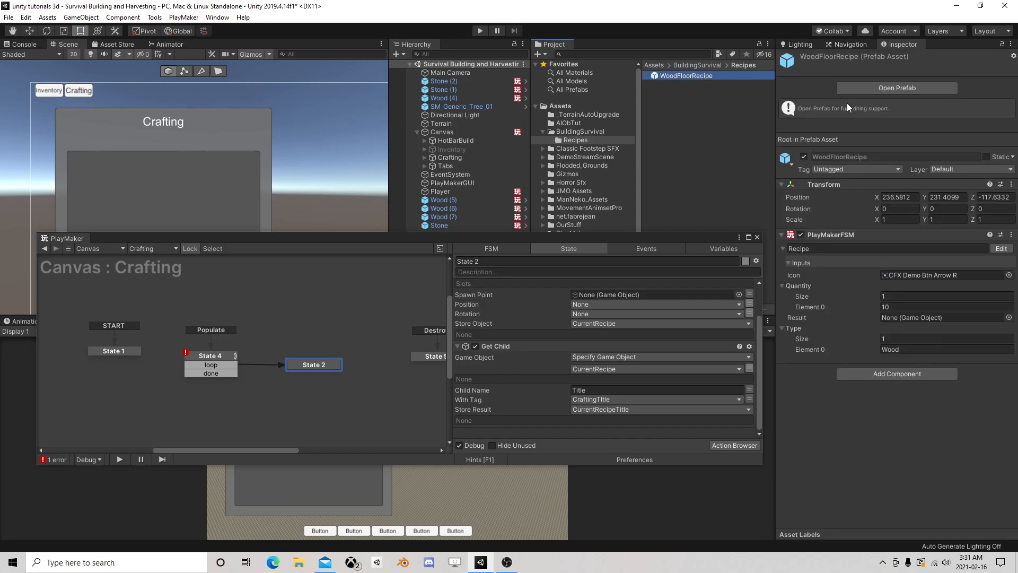
click(880, 90)
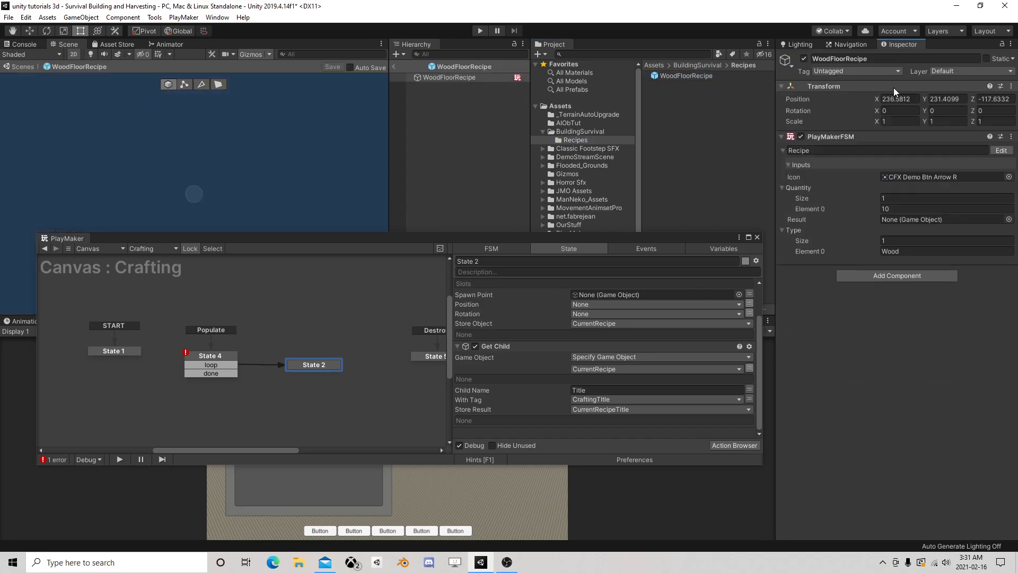
click(757, 237)
click(996, 151)
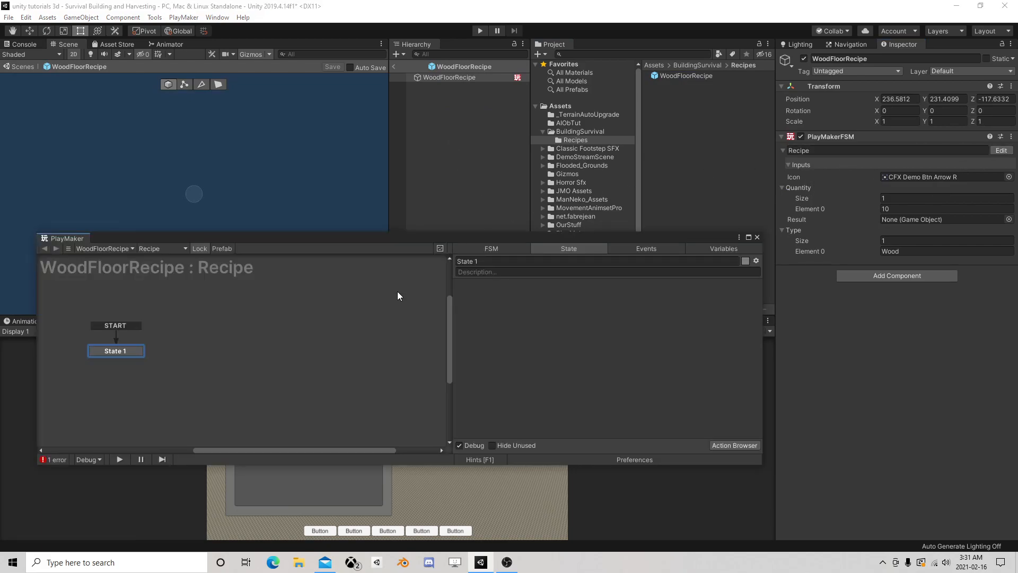
Step: Add a String variable named WoodFloor to the Recipe FSM
click(702, 249)
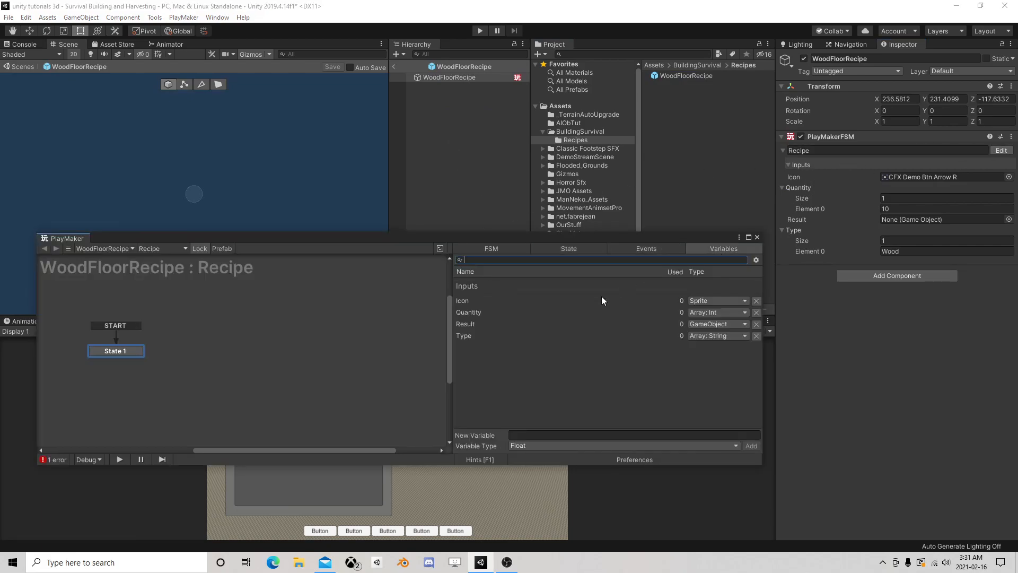
click(527, 446)
click(550, 303)
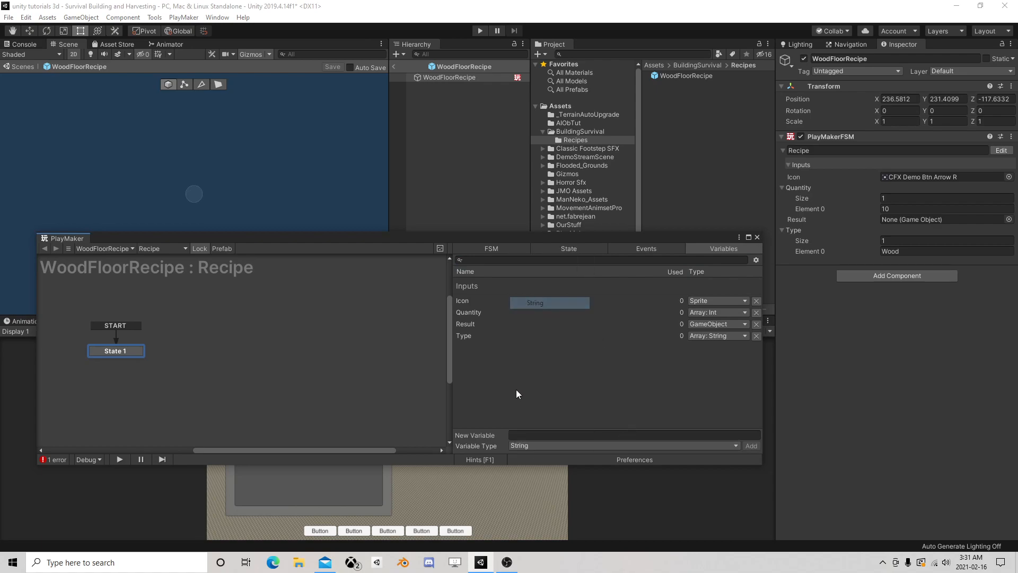
text(WoodFloor)
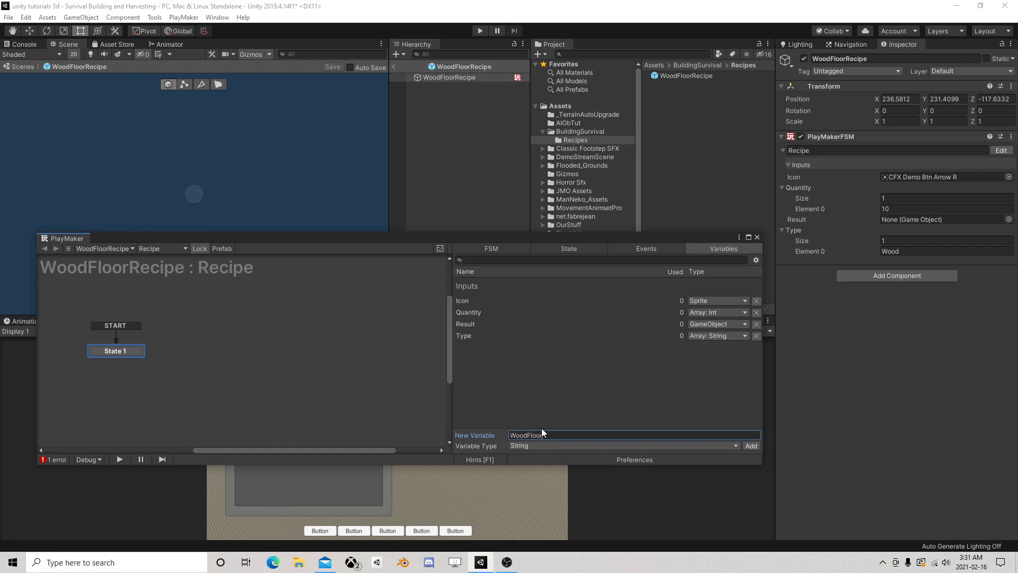
key(Return)
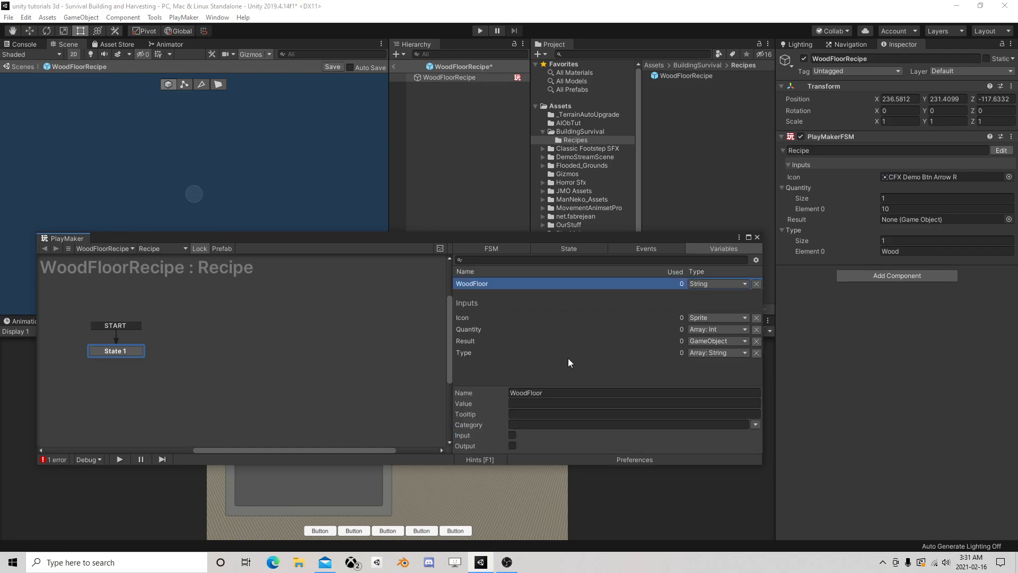
Step: Set the new string variable's value to WoodFloor and rename the variable to Name
click(518, 404)
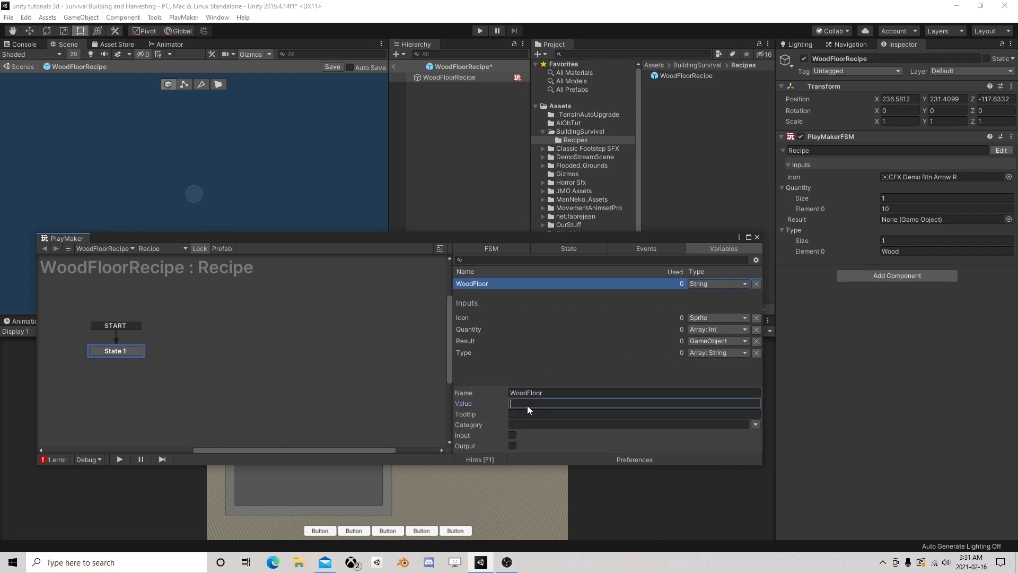
text(WoodFloor)
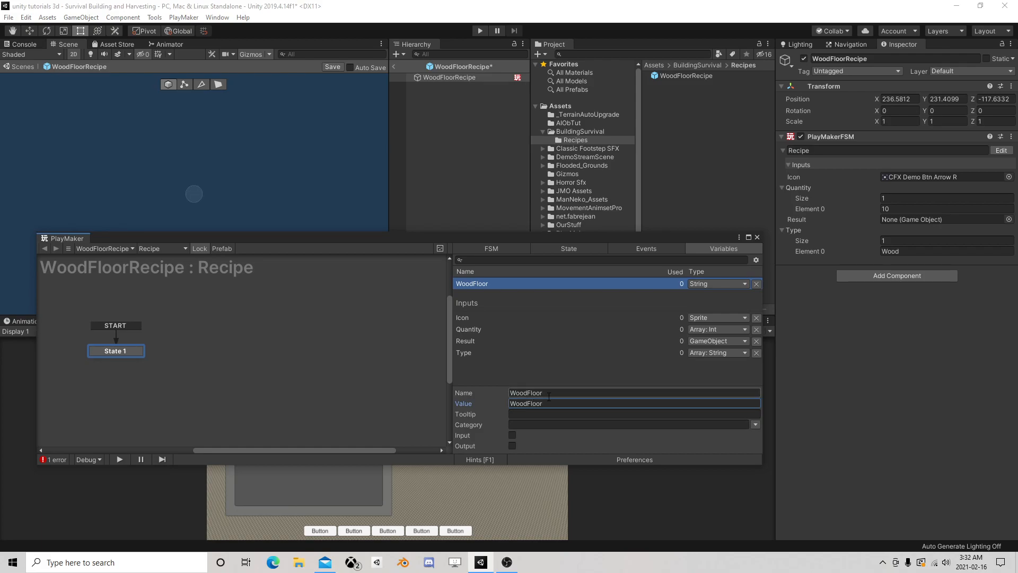
click(494, 393)
text(Name)
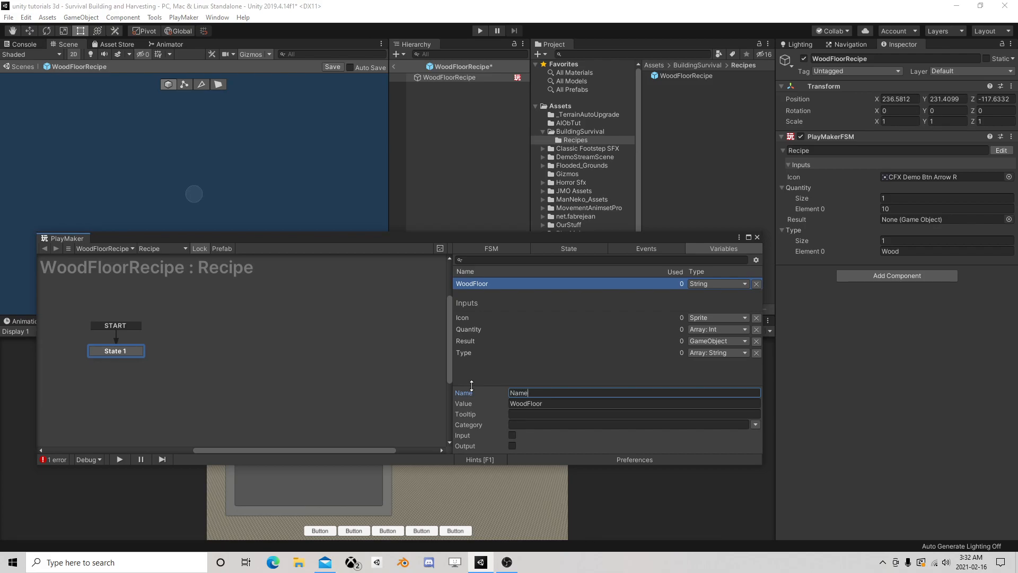
key(Return)
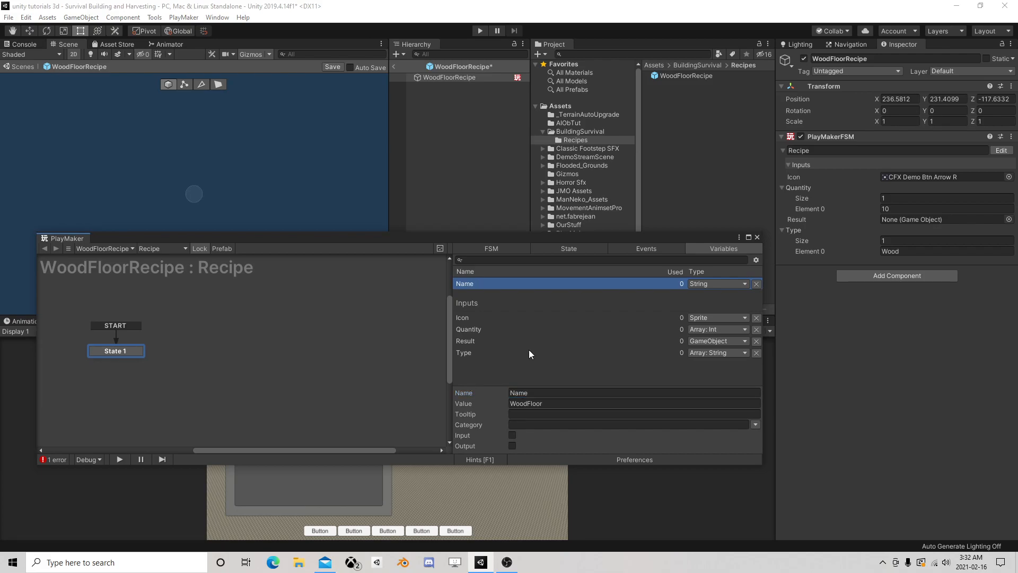
Step: Save the WoodFloorRecipe prefab, return to the scene, and reopen State 2 of the Canvas's Crafting FSM
click(757, 237)
click(333, 67)
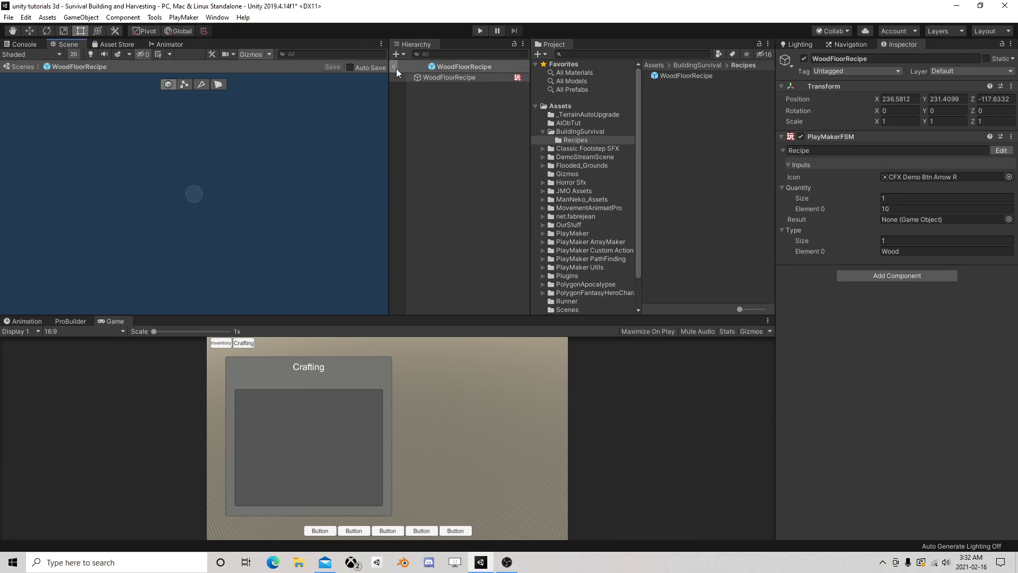
click(394, 67)
click(463, 132)
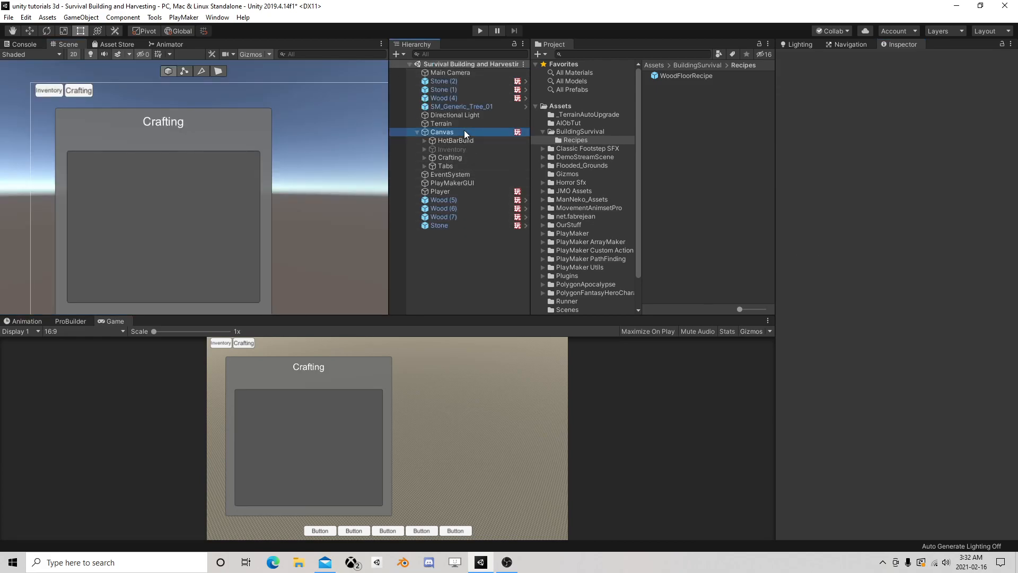
scroll(939, 449, down, 1)
click(995, 505)
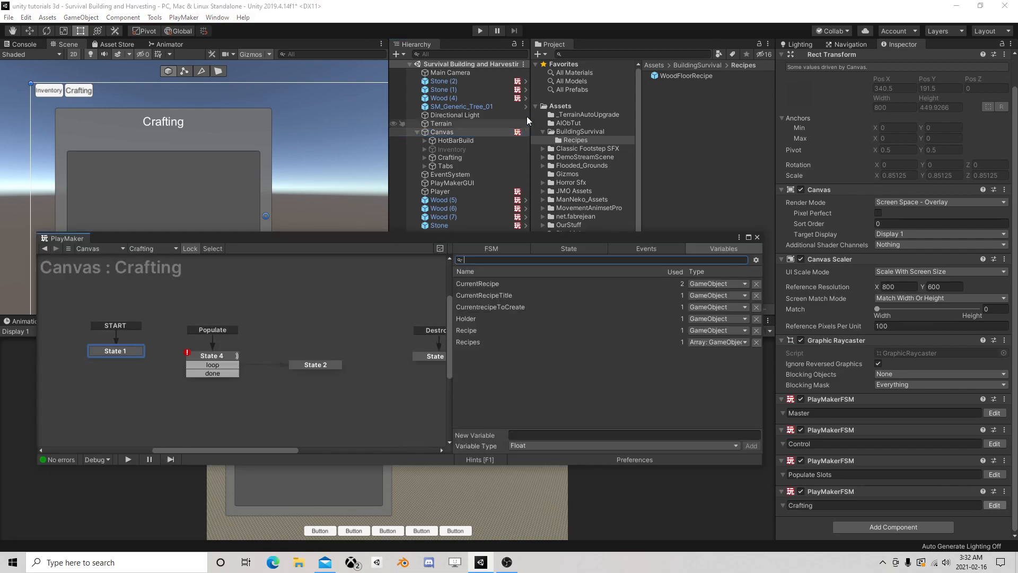
click(320, 363)
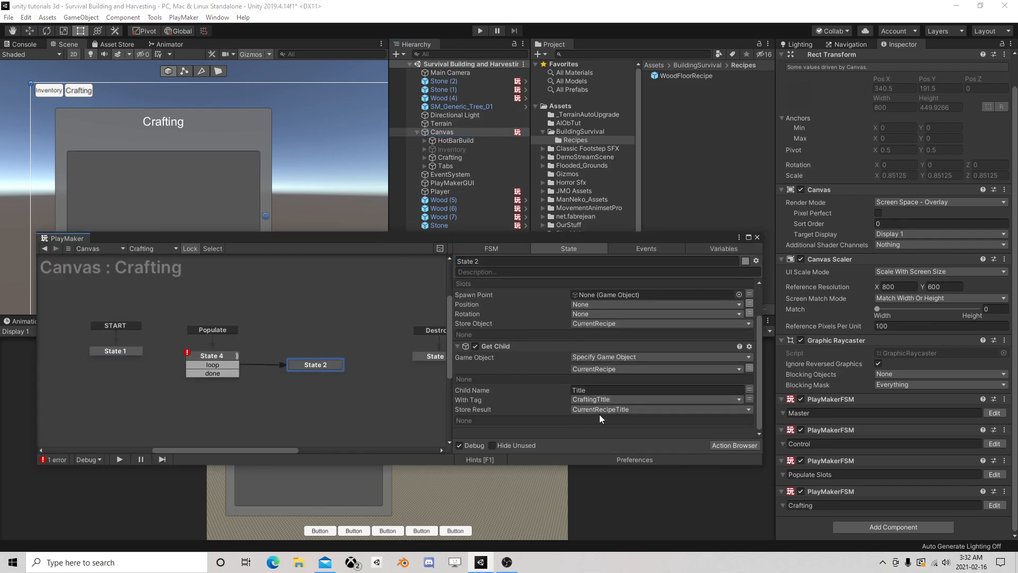
Step: Check State 4's Array Get Next settings, then add a Get Fsm String action to State 2
drag(575, 238, 554, 154)
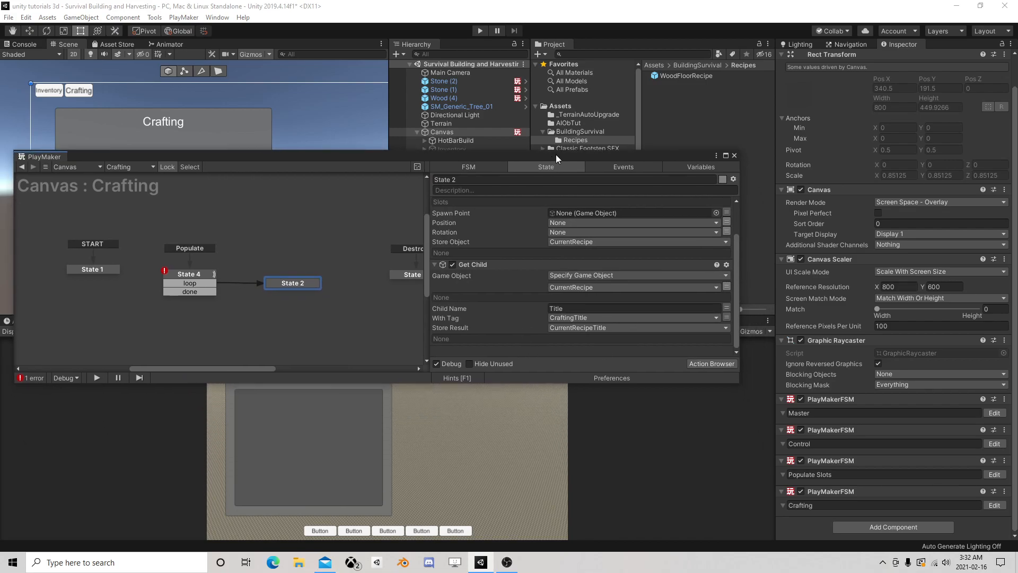
scroll(532, 252, up, 2)
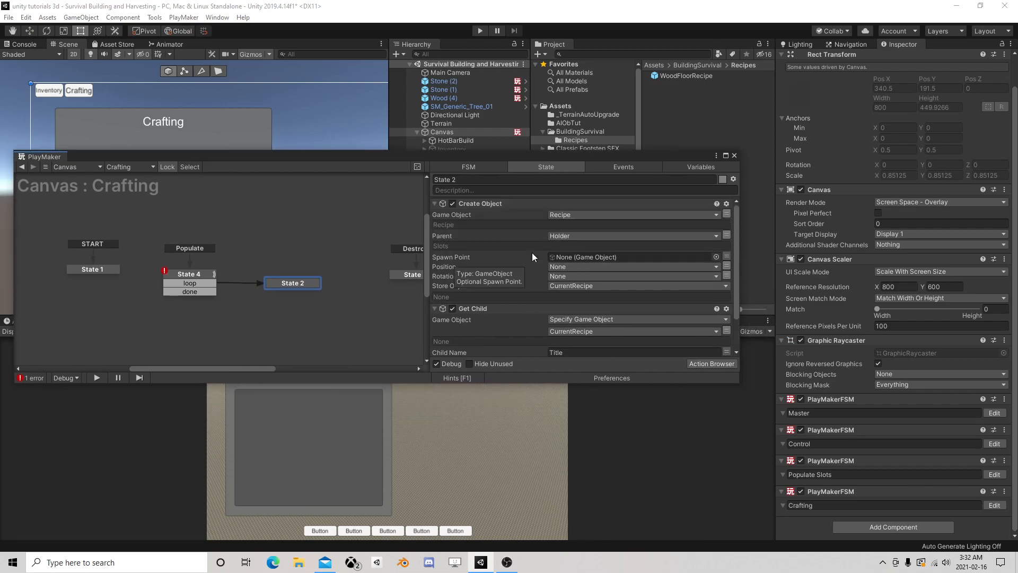
click(200, 274)
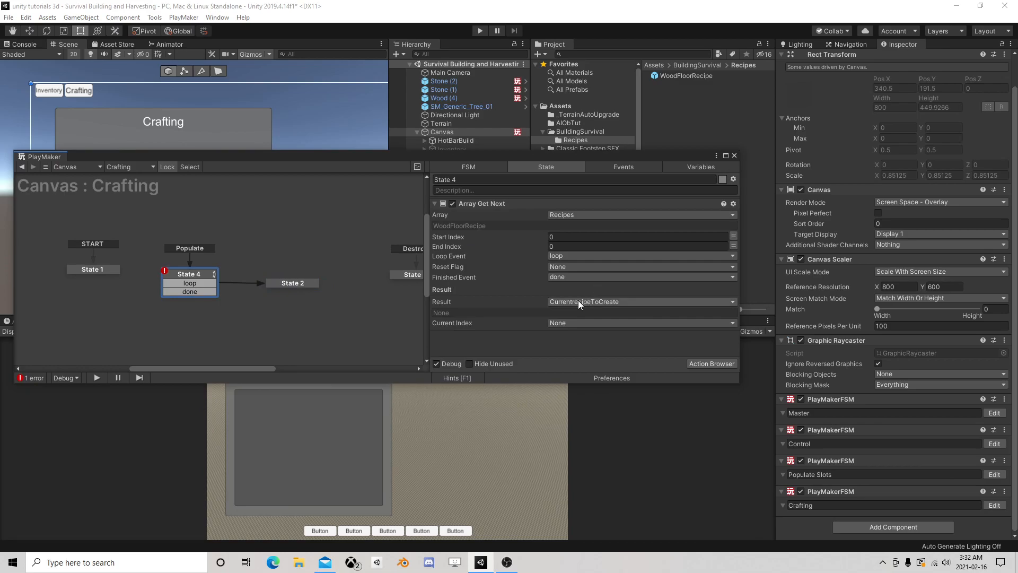
click(292, 284)
scroll(530, 286, down, 3)
click(694, 363)
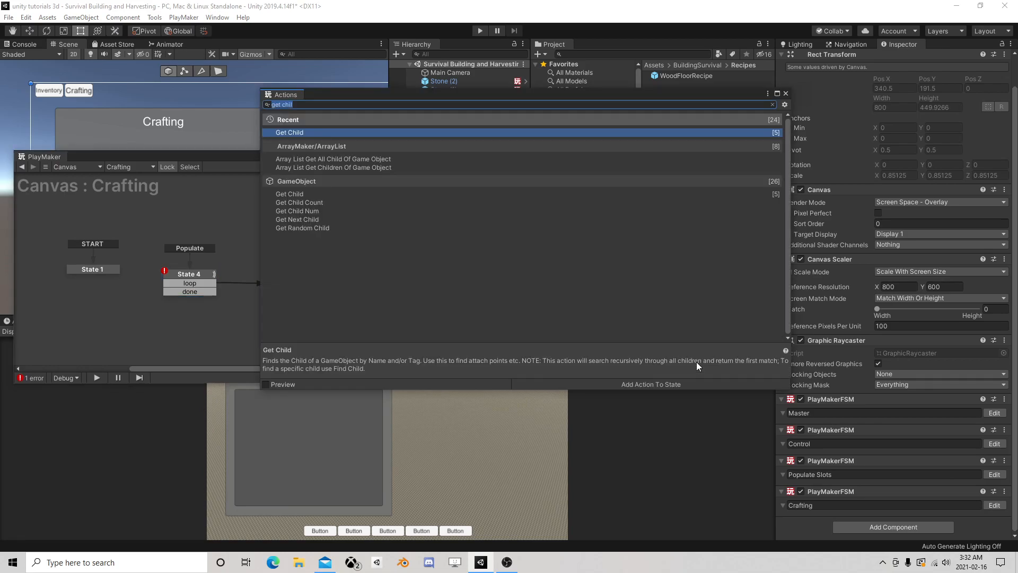
text(get fsm )
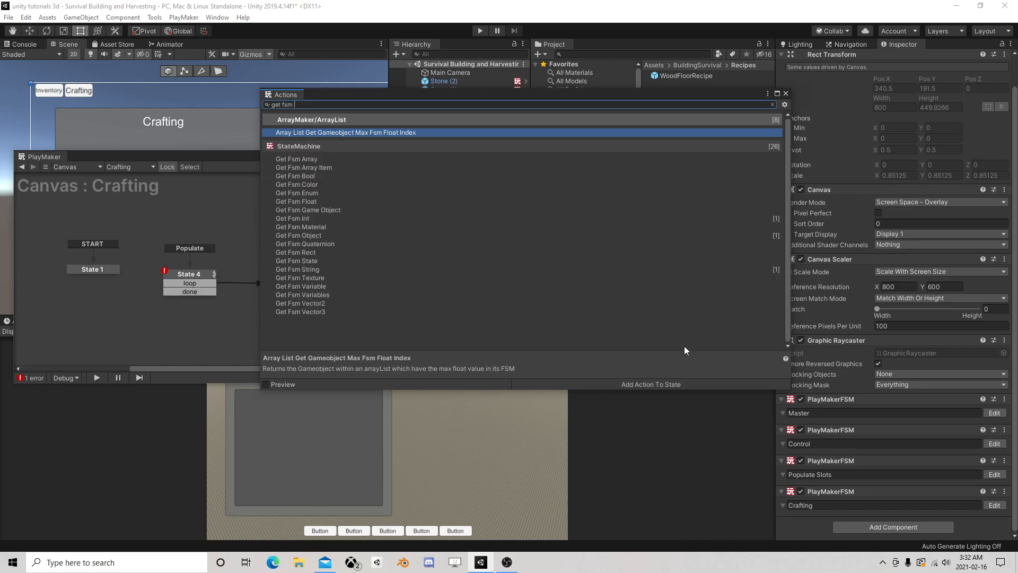
text(string)
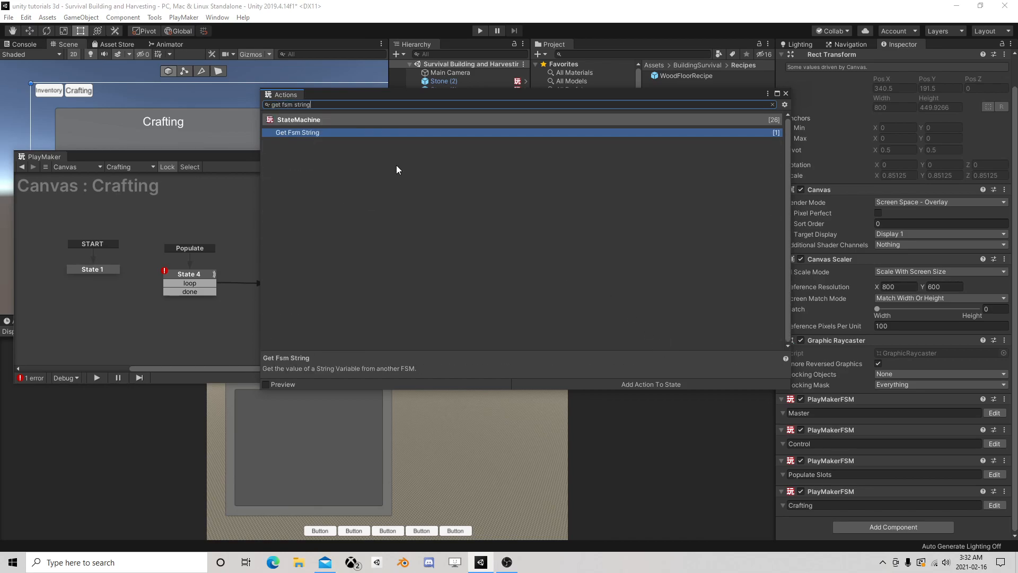
double_click(336, 132)
click(786, 93)
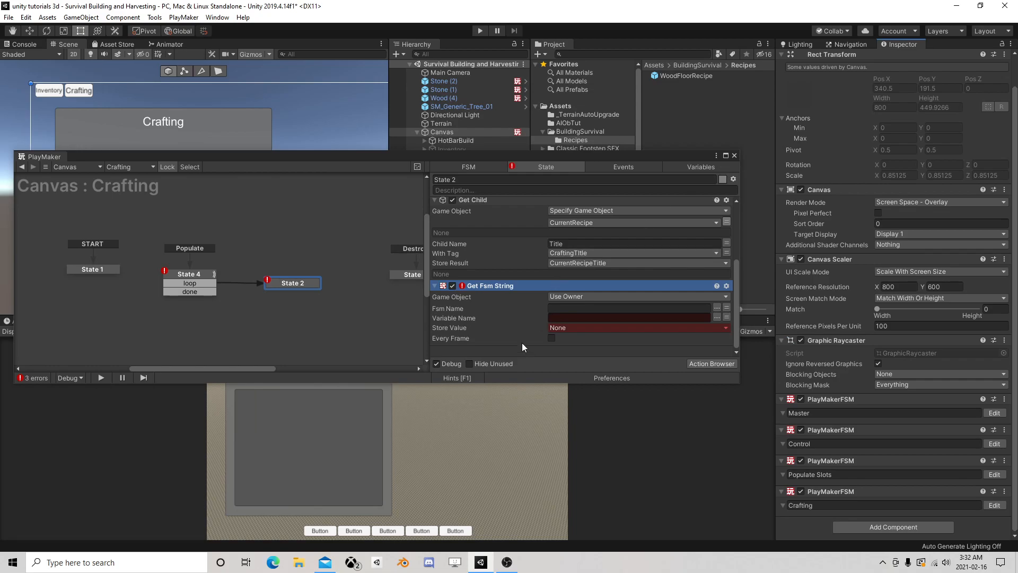
Step: Point Get Fsm String at the WoodFloorRecipe prefab as a specified game object, with Recipe as the FSM name
click(589, 297)
click(591, 321)
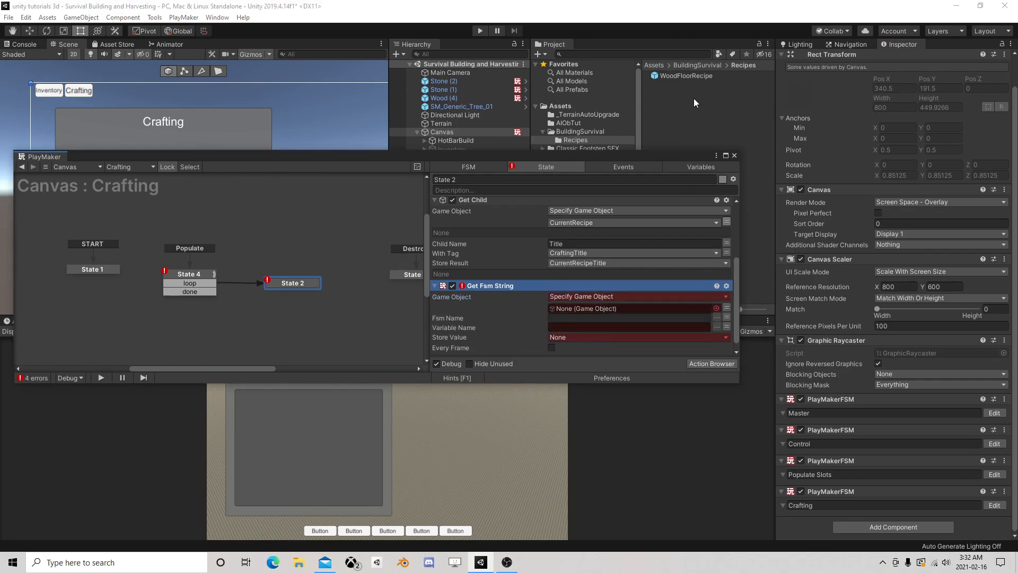
drag(687, 76, 620, 306)
click(719, 317)
click(734, 326)
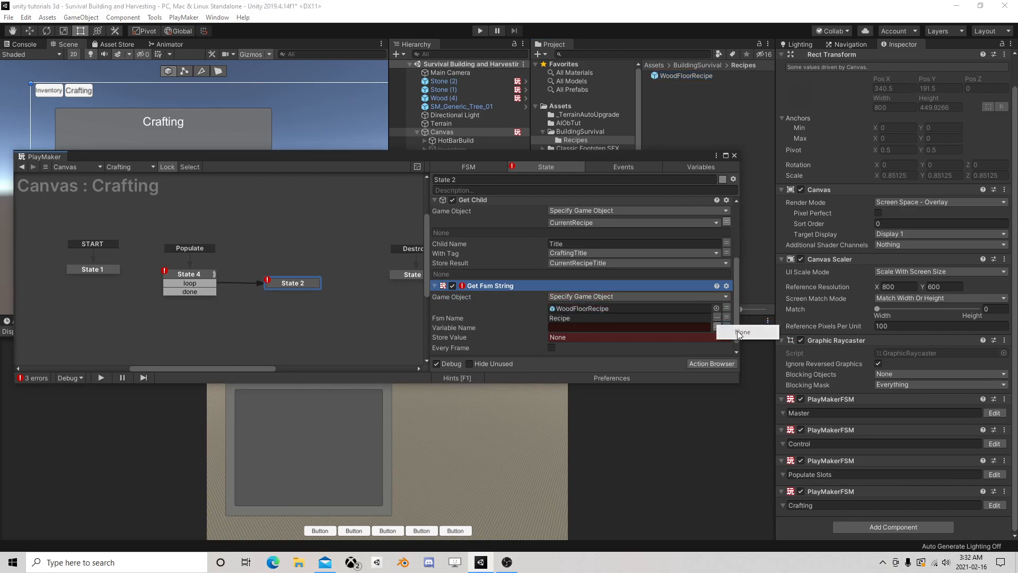
Step: Set the variable name to Name in State 2's Get Fsm String action
click(660, 329)
click(716, 326)
click(646, 329)
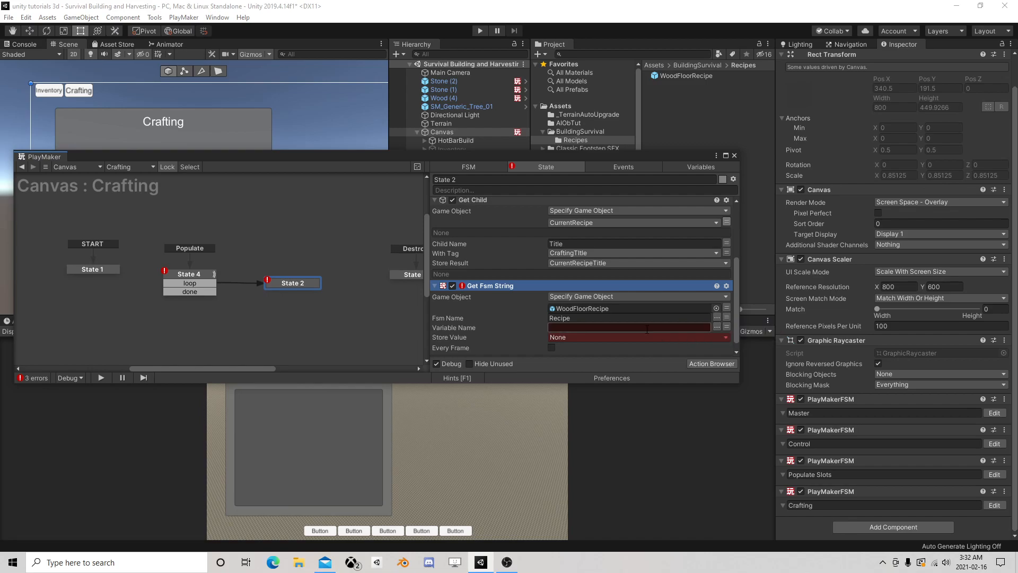
text(Name)
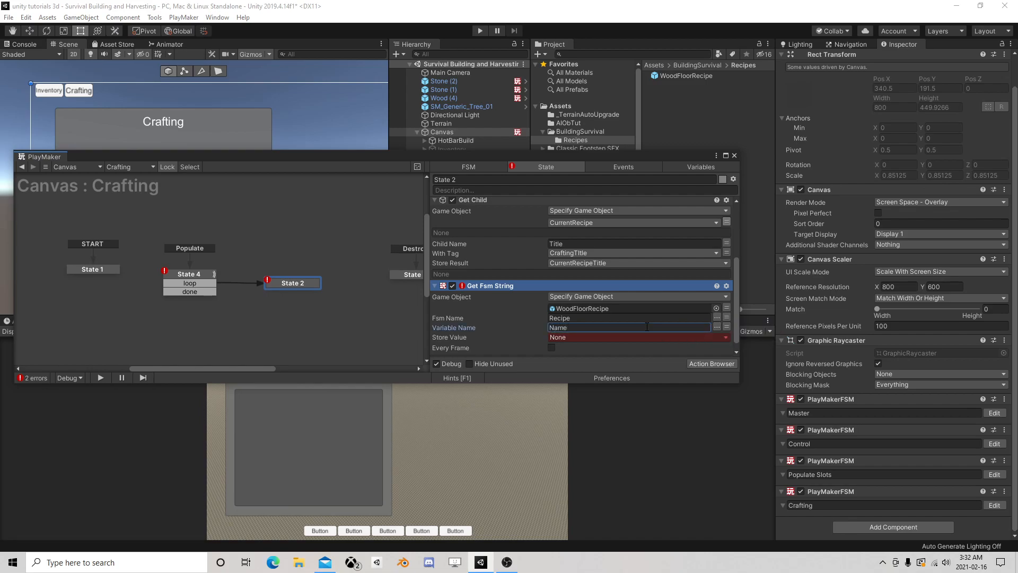
Step: Store the Get Fsm String value in a new variable named RecipeName
click(644, 336)
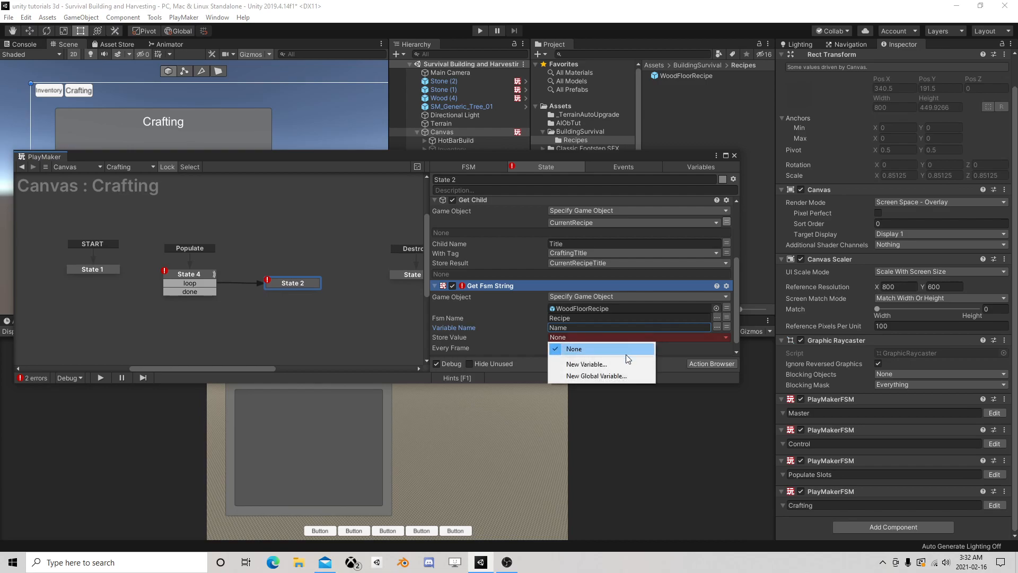
click(612, 361)
text(Name)
key(BackSpace)
key(BackSpace)
key(BackSpace)
key(BackSpace)
text(RecipeName)
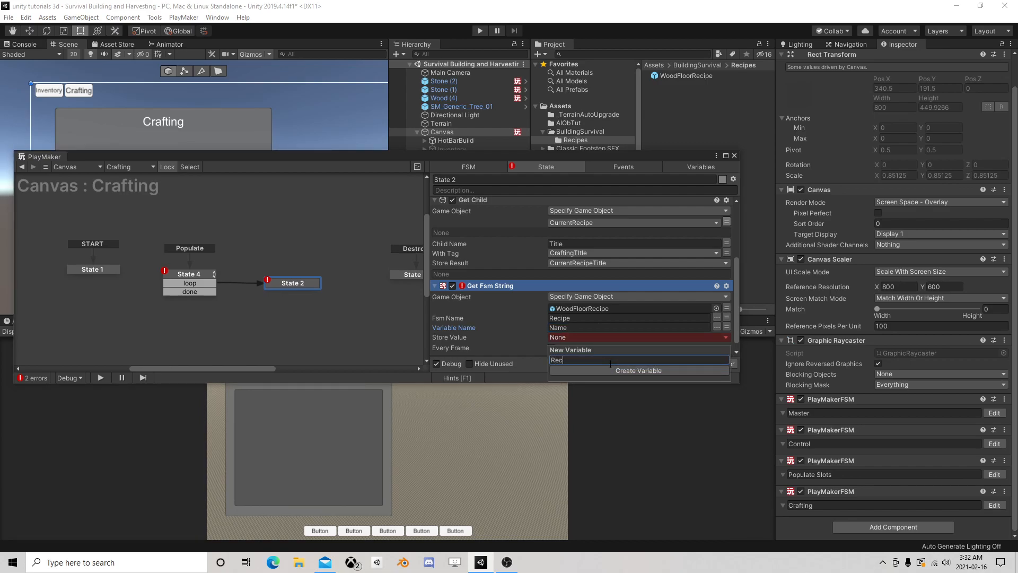
key(Return)
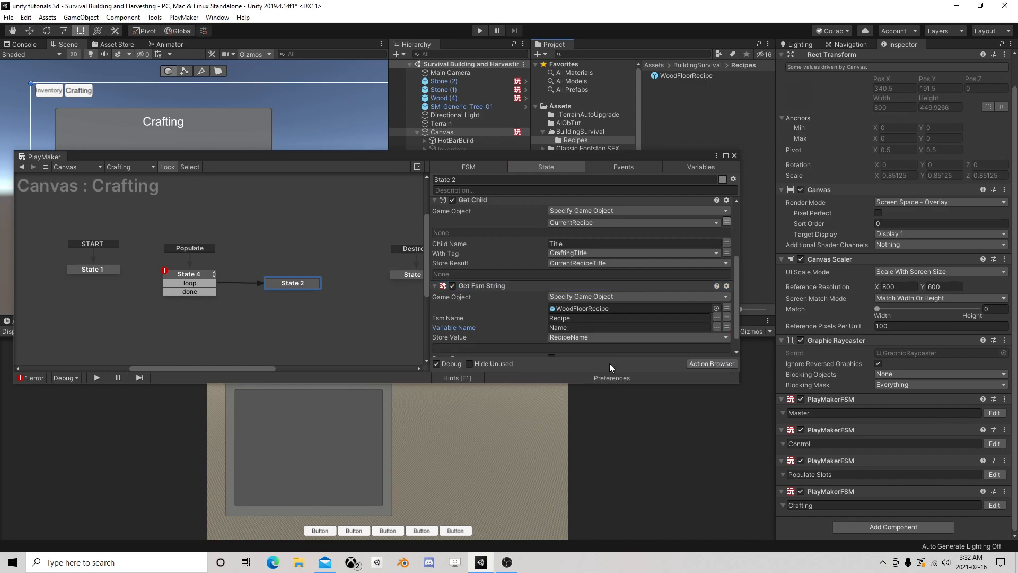
Step: Switch Get Fsm String's game object from the fixed prefab to the CurrentrecipeToCreate variable
click(727, 307)
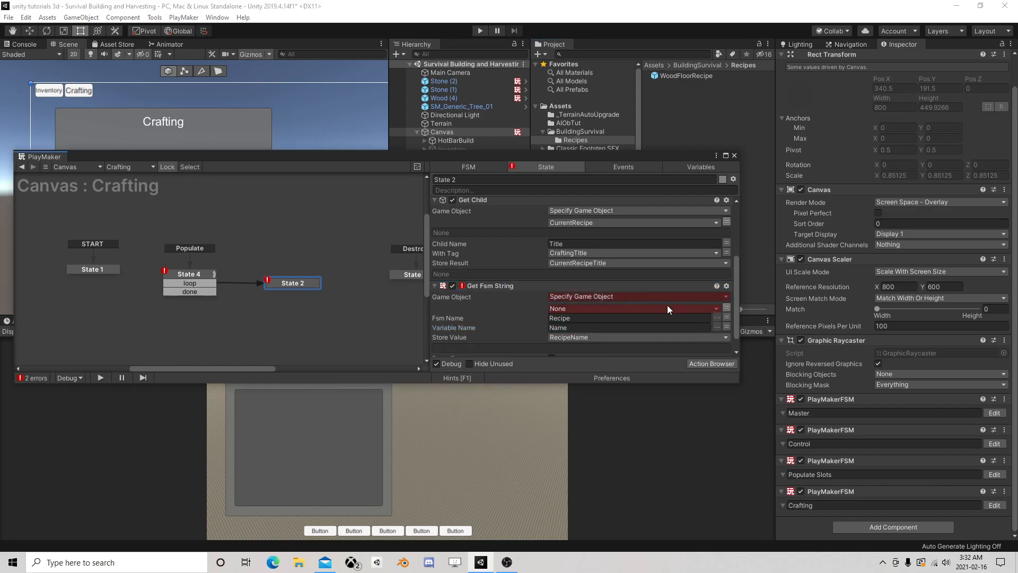
click(661, 308)
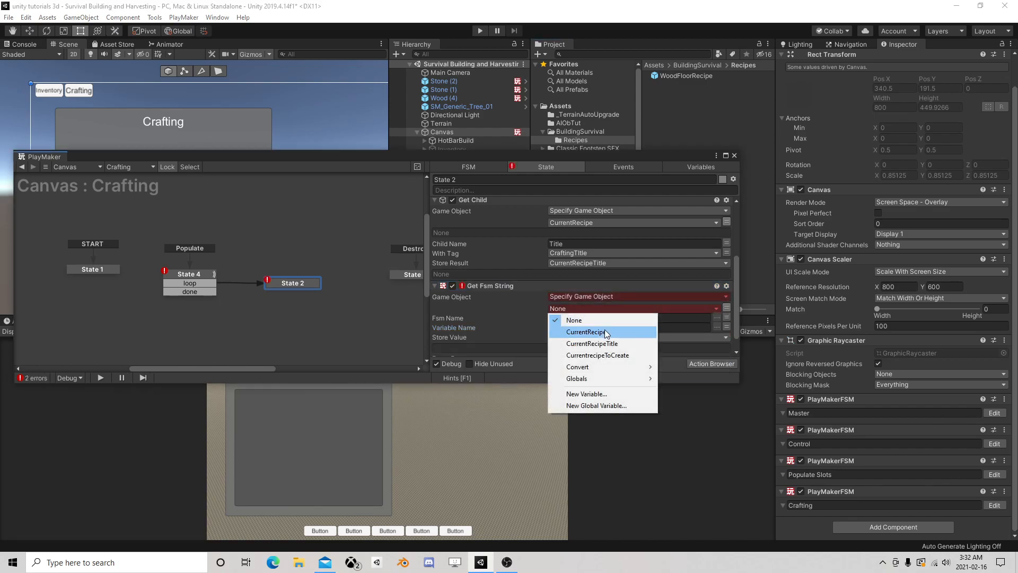
click(619, 355)
scroll(631, 295, down, 2)
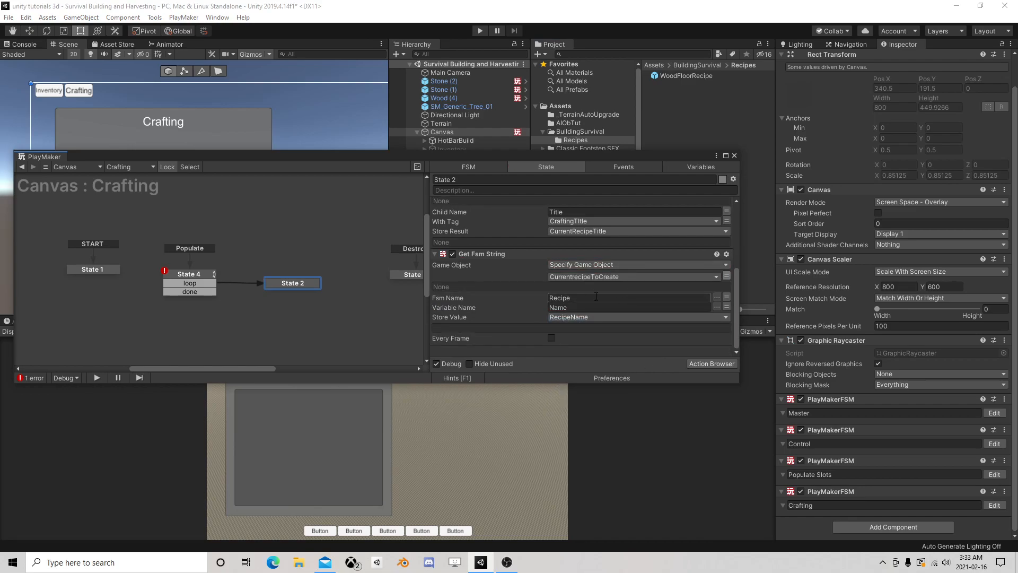
Step: Mark the Name variable as an input in the WoodFloorRecipe prefab's Recipe FSM, then save the prefab and return to the scene
click(707, 76)
click(860, 88)
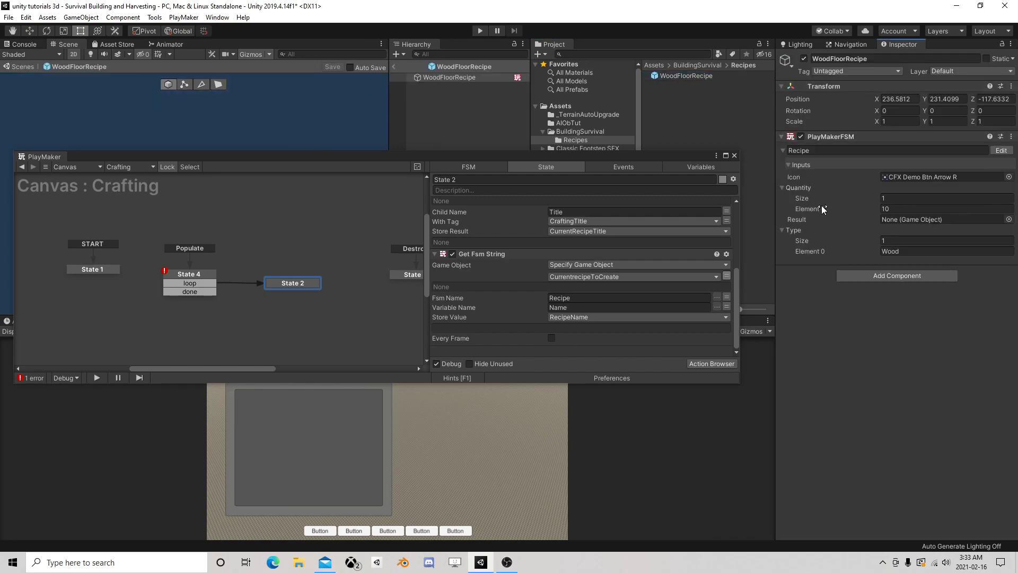
click(1001, 150)
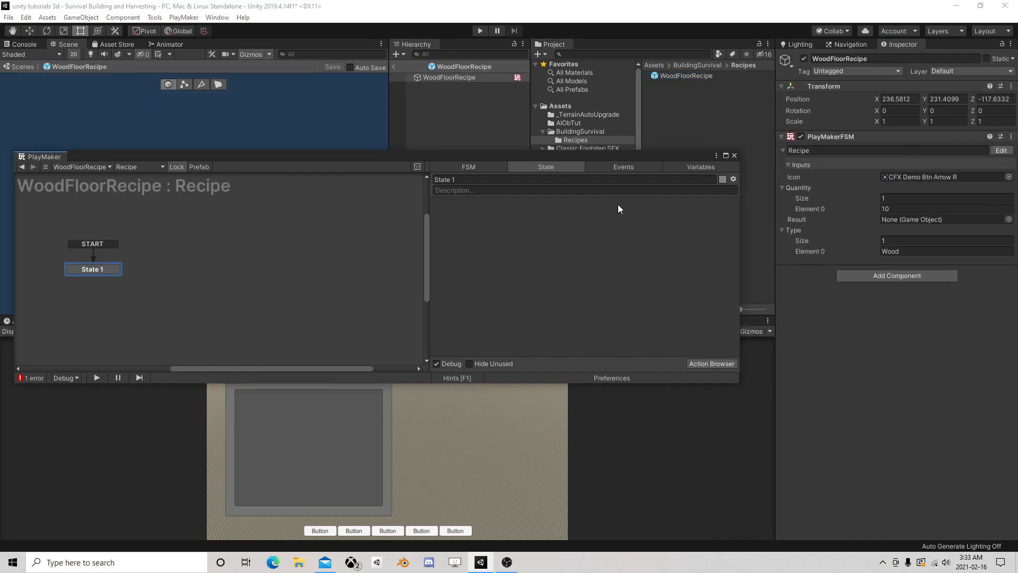
click(685, 167)
click(465, 202)
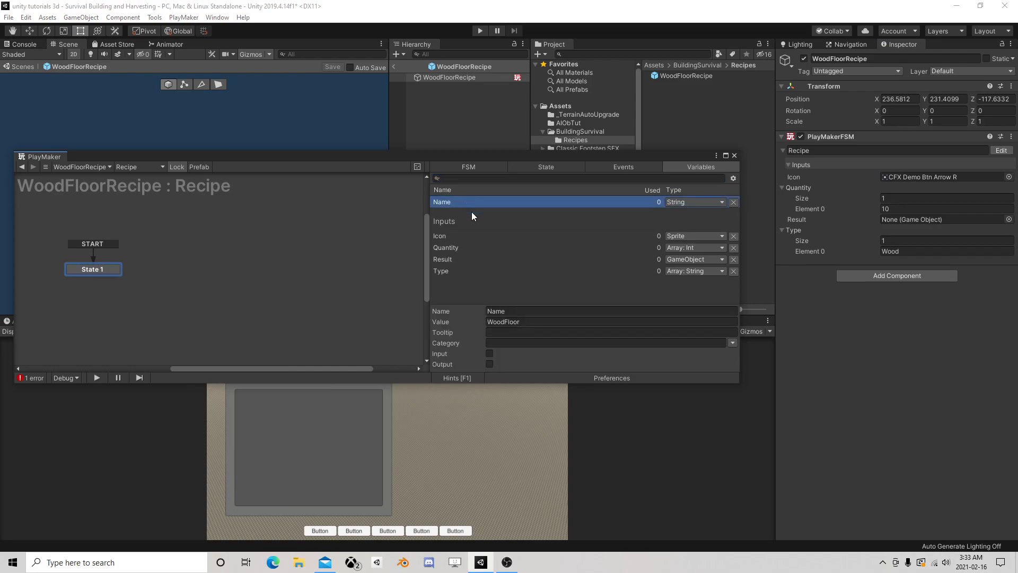
click(490, 354)
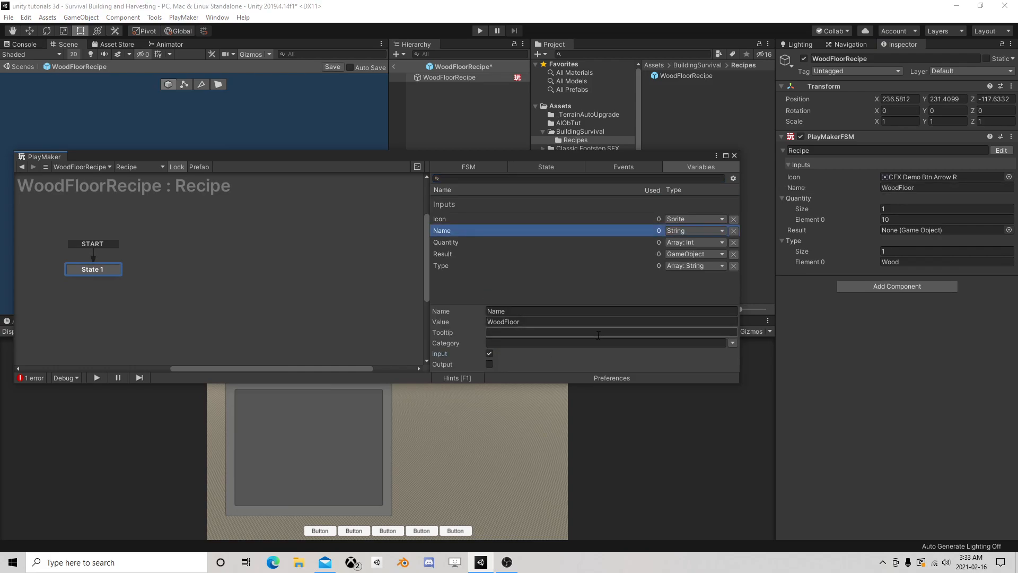
click(734, 156)
click(332, 67)
click(392, 66)
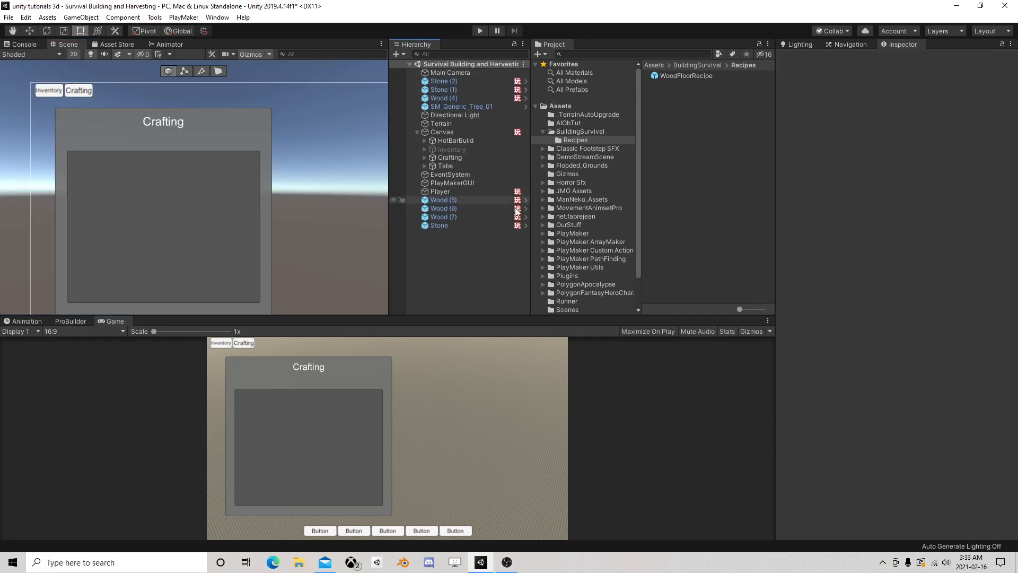
Step: Reopen State 2 of the Canvas's Crafting FSM at its Get Fsm String action
click(465, 132)
scroll(864, 345, down, 2)
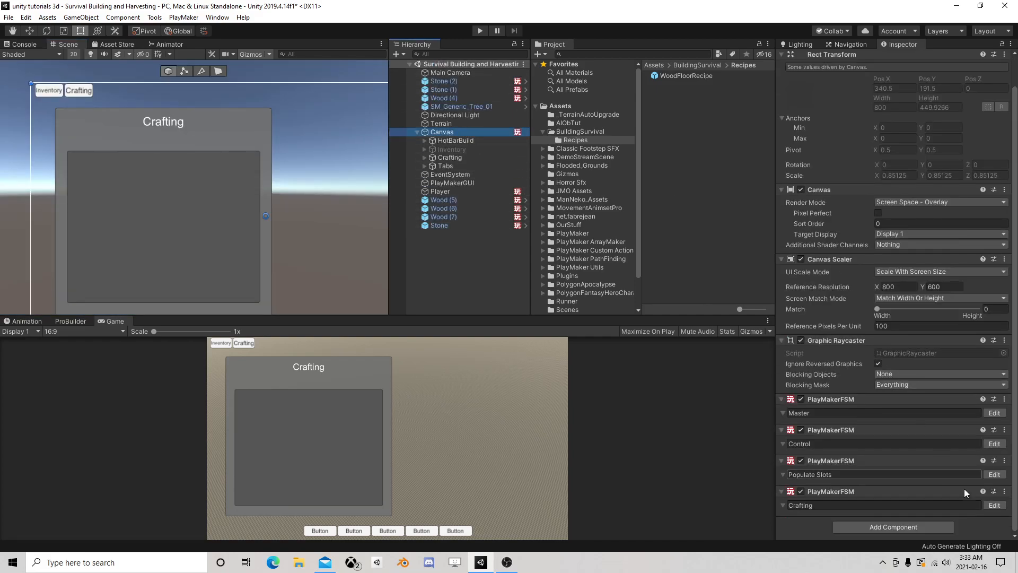
click(995, 505)
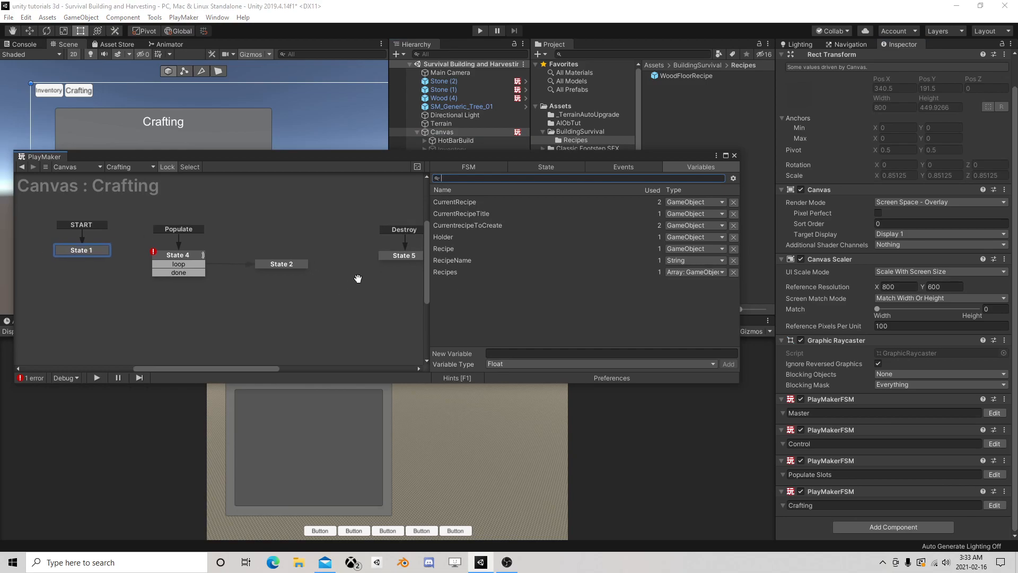
click(295, 256)
scroll(554, 265, down, 3)
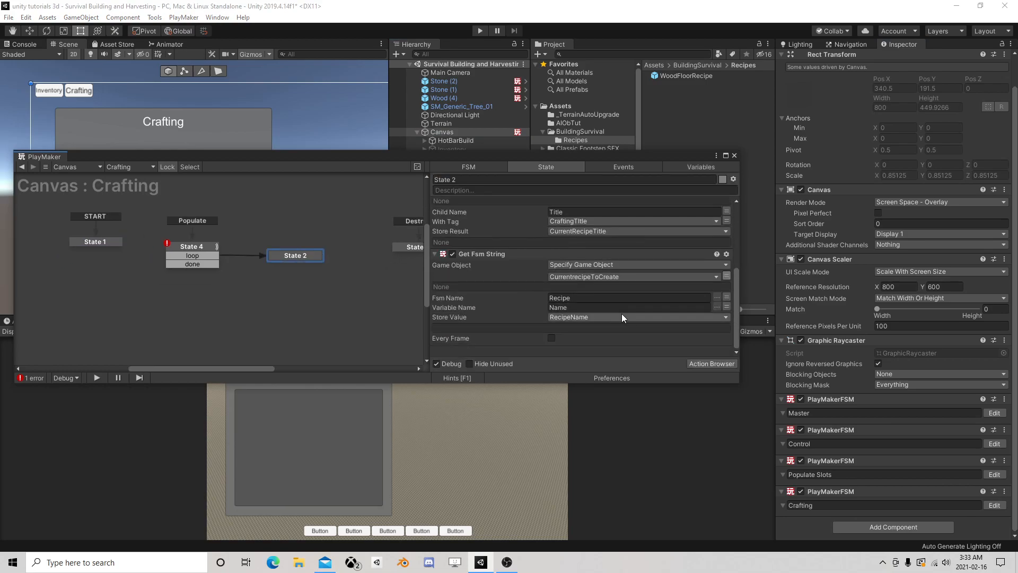
Step: Point Get Fsm String at the WoodFloorRecipe prefab to check its variable choices, and set the game object back to CurrentrecipeToCreate
click(726, 276)
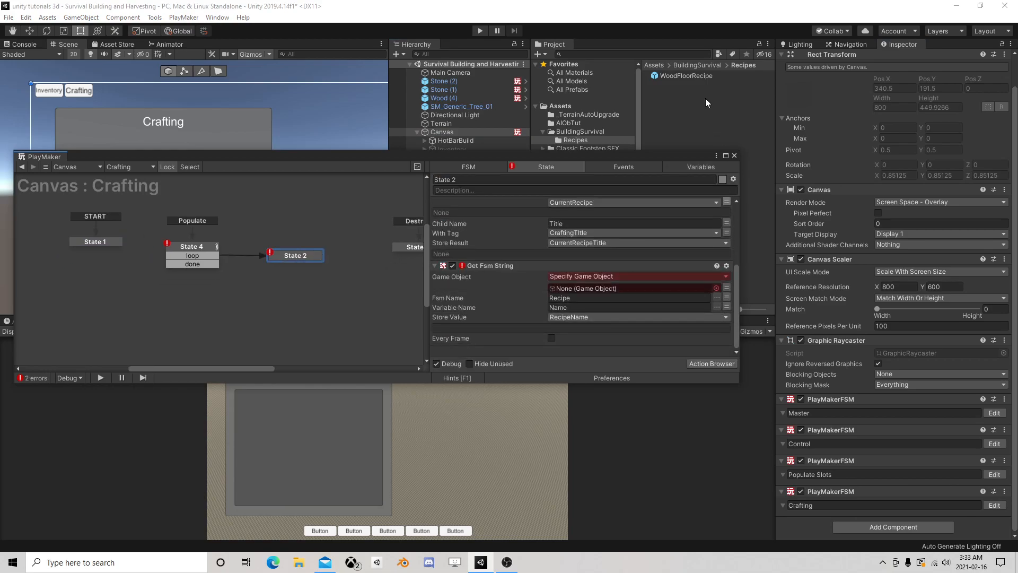
drag(687, 76, 615, 292)
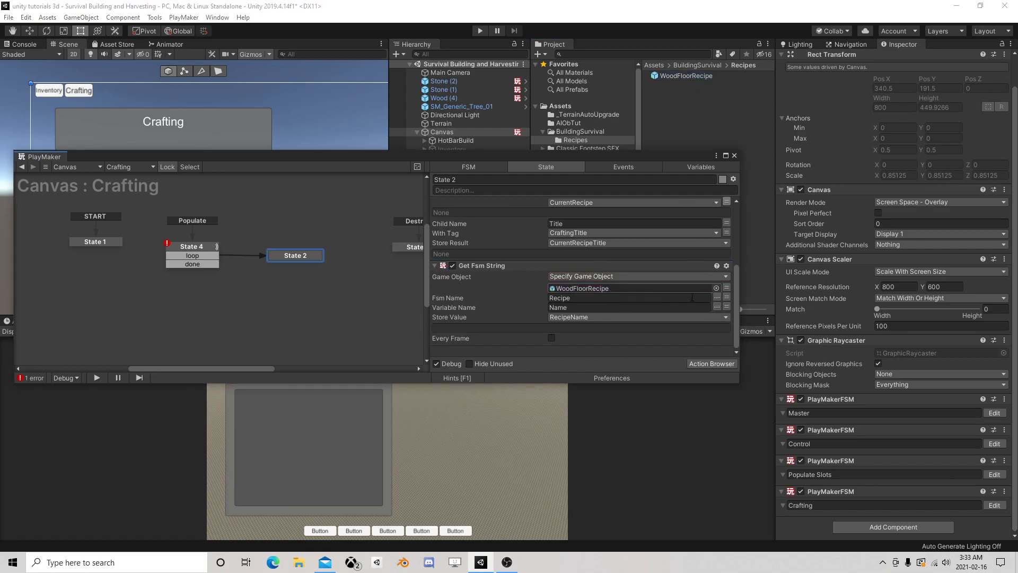
click(717, 307)
click(726, 288)
click(655, 287)
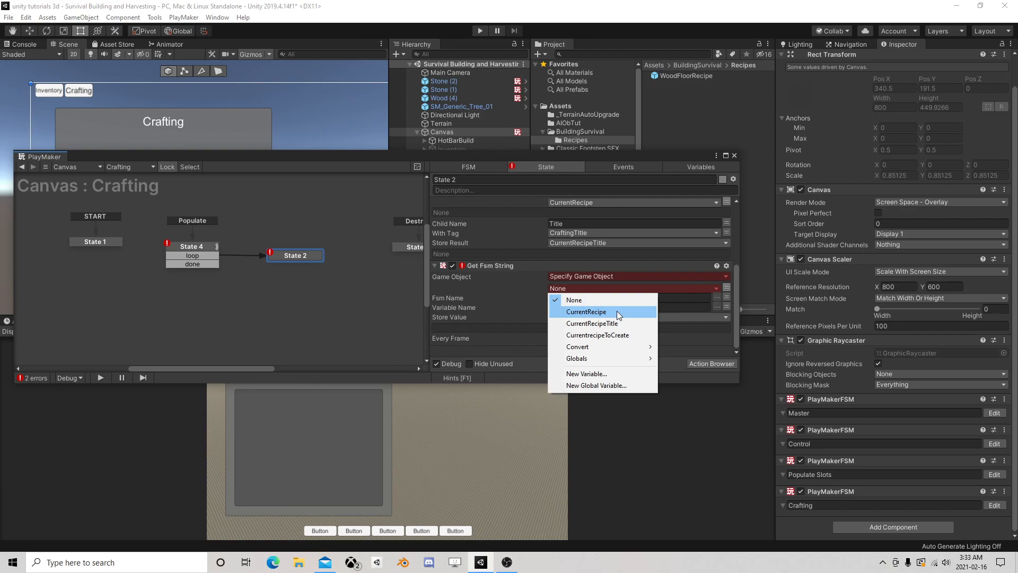
click(623, 335)
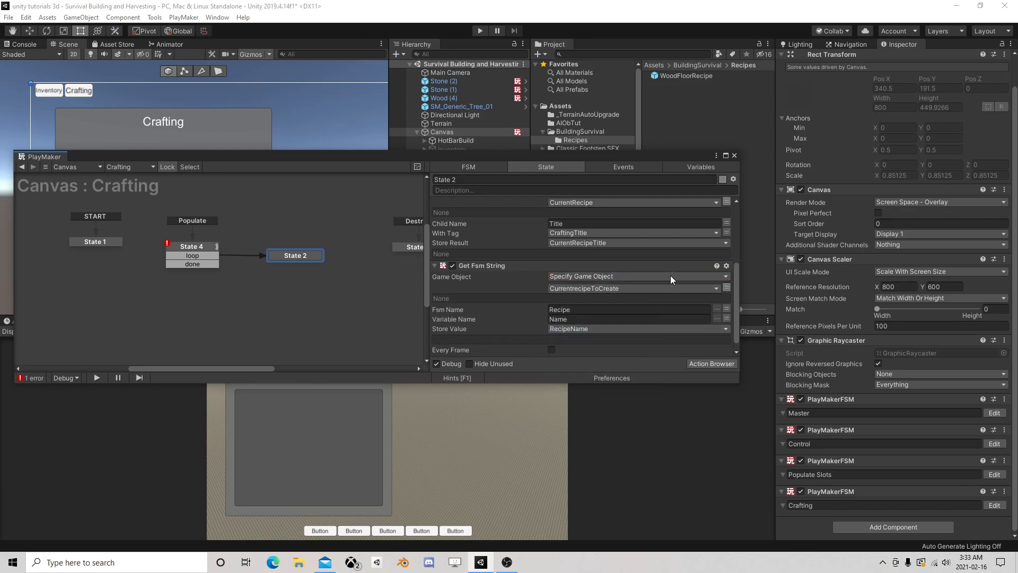
click(549, 318)
Step: Review the Crafting FSM's variables, State 4's Array Get Next settings and the full list of State 2's actions
click(702, 166)
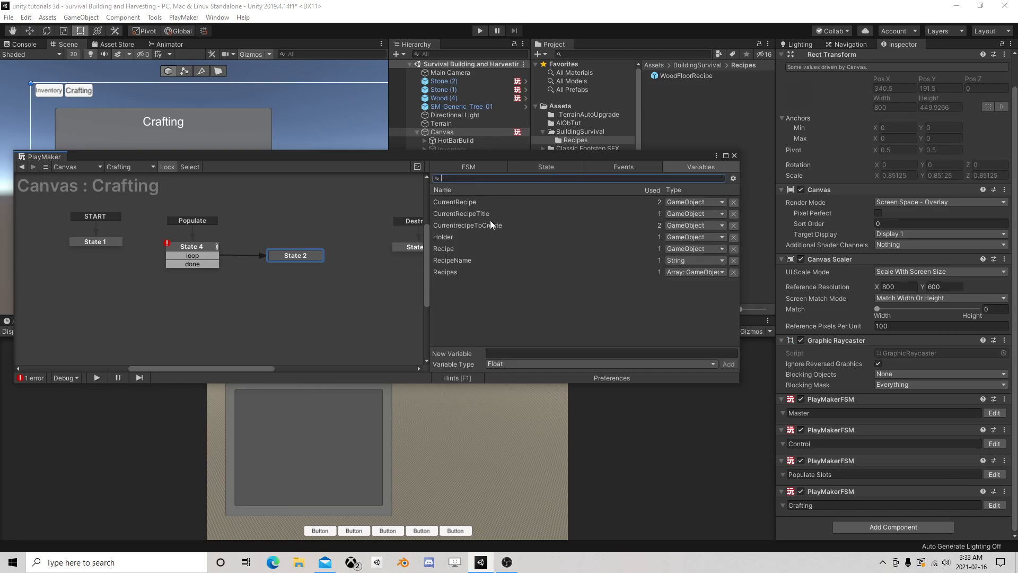
click(555, 167)
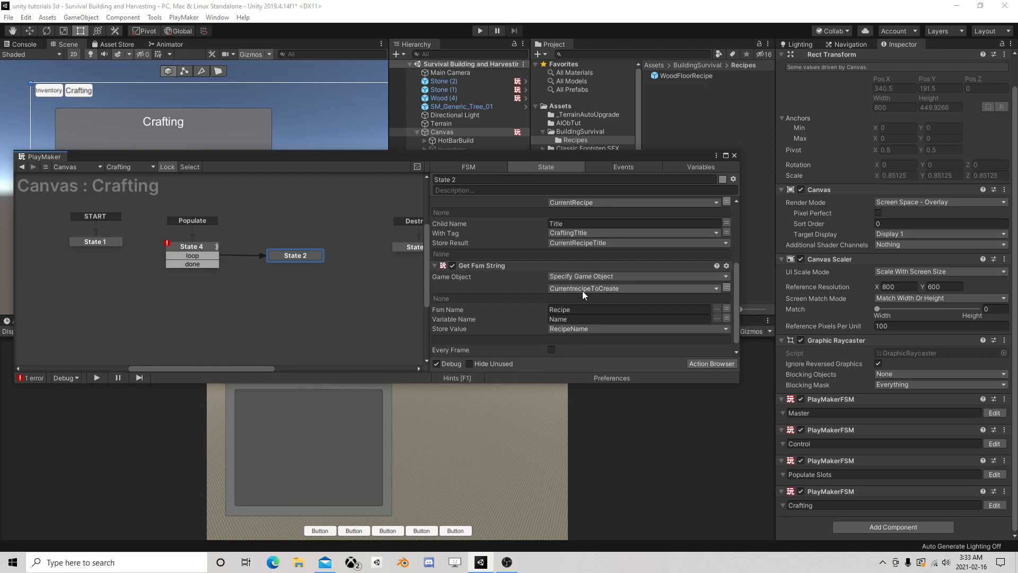
scroll(605, 281, down, 1)
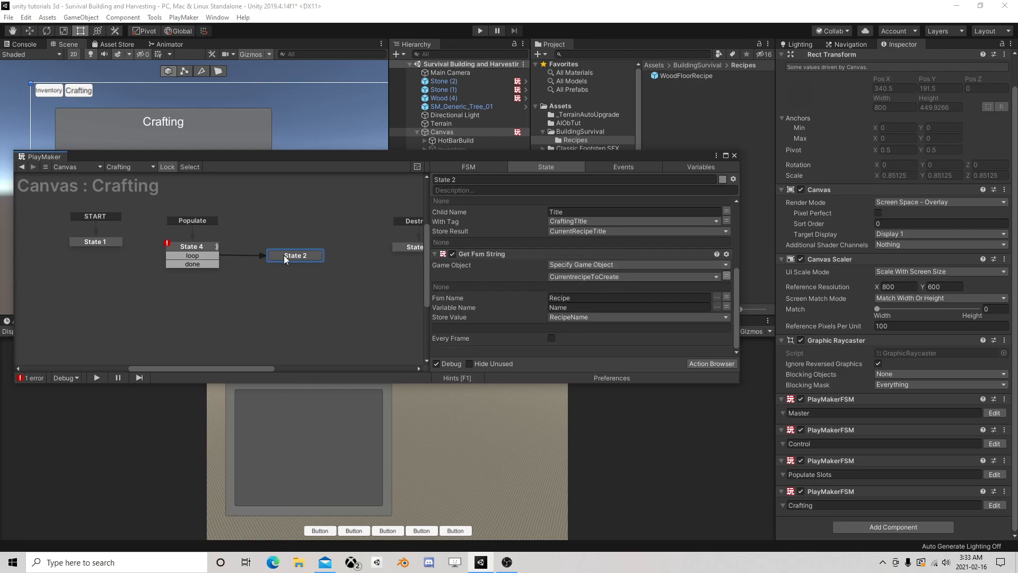
click(182, 249)
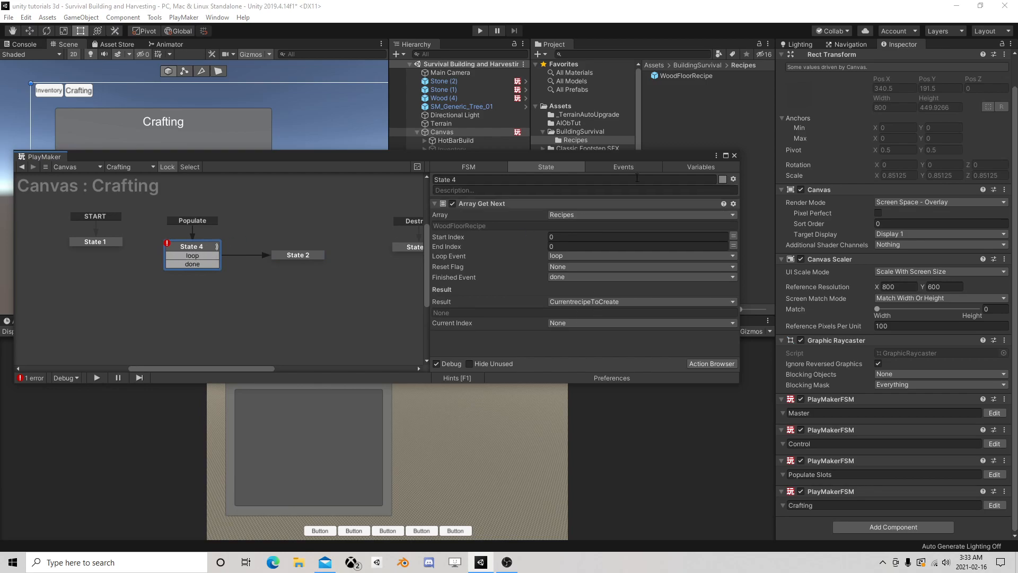
click(293, 253)
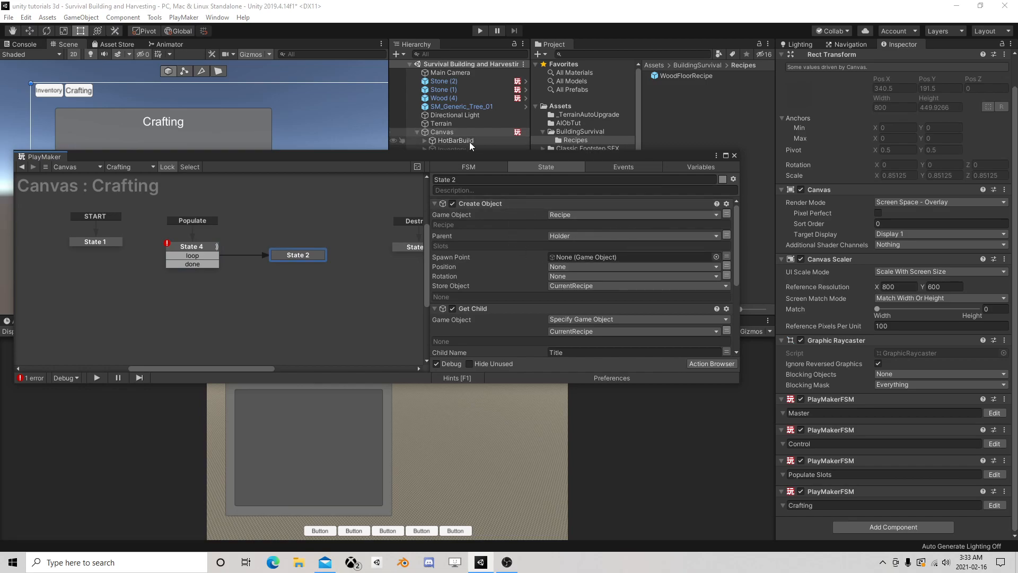
drag(425, 161, 457, 267)
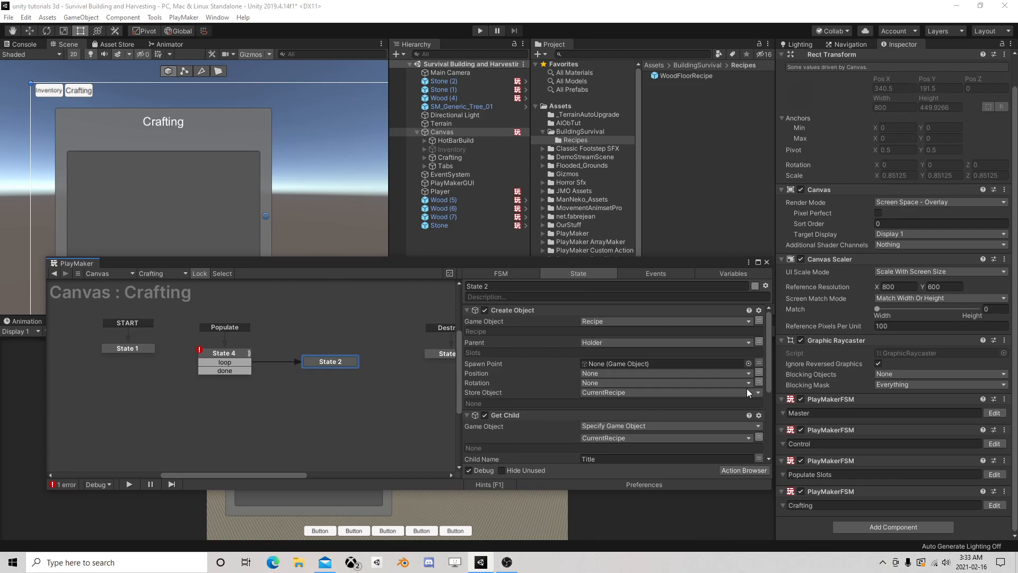
scroll(670, 367, down, 2)
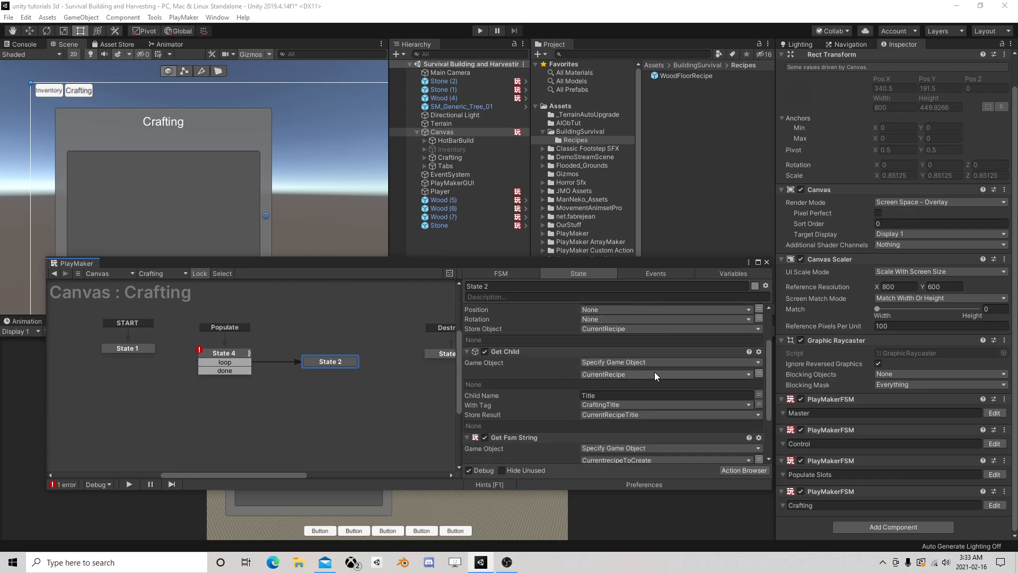
scroll(636, 403, down, 3)
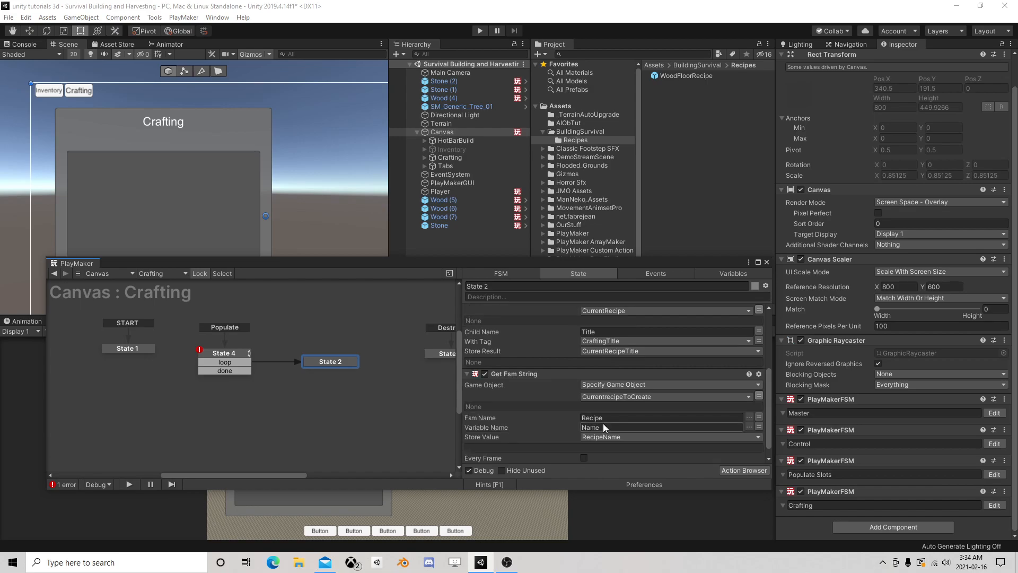
Step: Add a FINISHED transition to State 2 and link it back to State 4
right_click(319, 361)
mouse_move(404, 368)
click(483, 370)
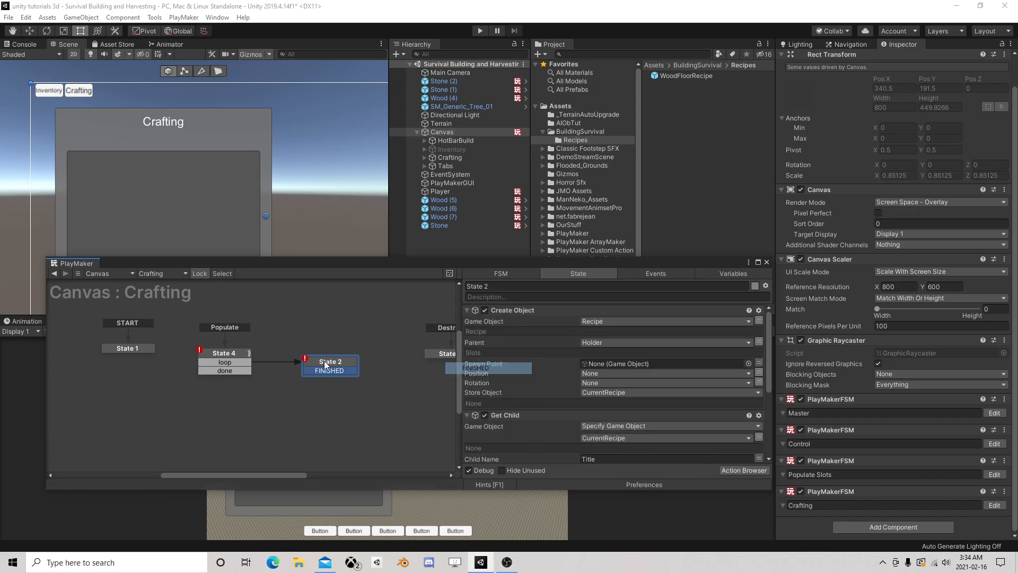
drag(324, 370, 228, 400)
Step: Add a new state below State 4 and link State 4's done transition to it
right_click(205, 403)
click(222, 409)
click(234, 370)
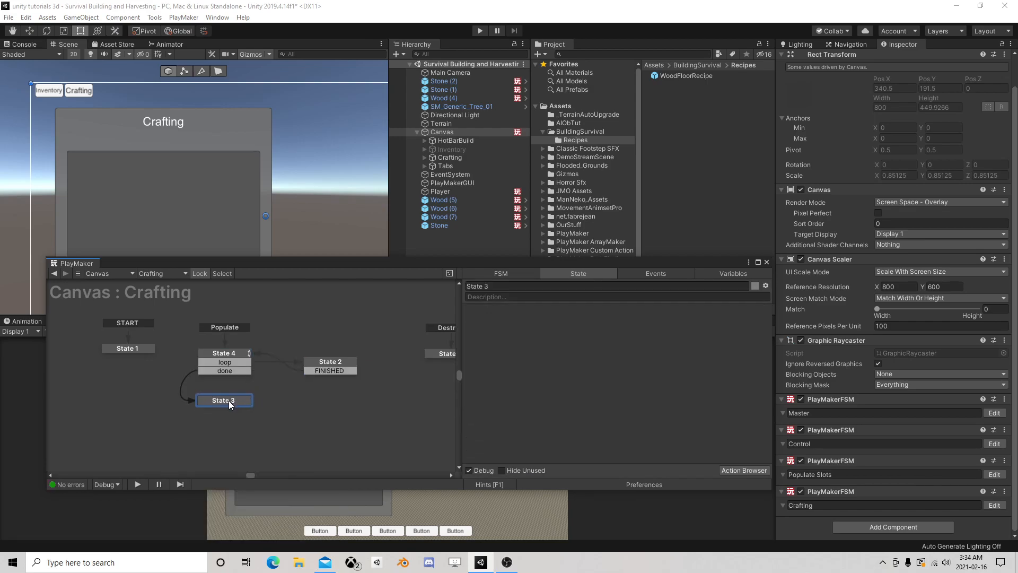
Step: Move State 2 and the Destroy event's State 5 closer to State 4 in the graph, keeping State 2 selected
click(330, 365)
middle_drag(331, 364, 233, 329)
drag(381, 324, 321, 323)
click(227, 330)
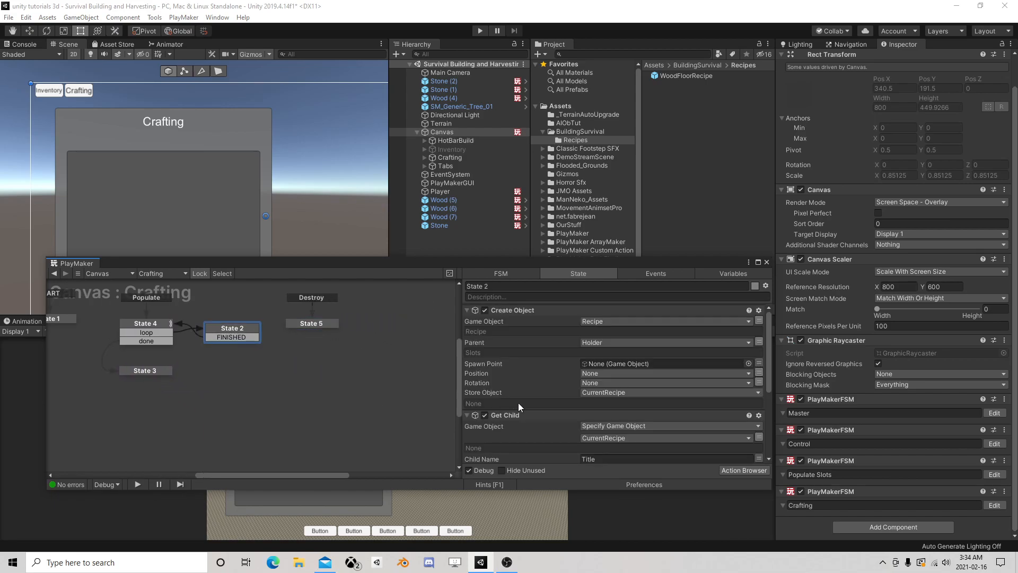
Step: Create an array variable named CurrentRecipesCreated in the Crafting FSM and set its array type to GameObject
click(700, 275)
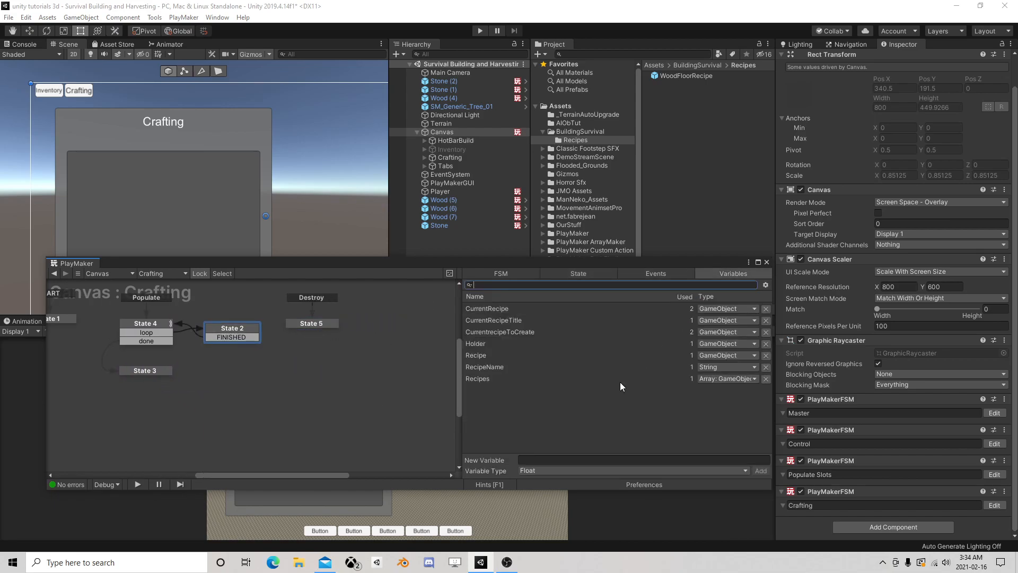
click(543, 468)
click(557, 455)
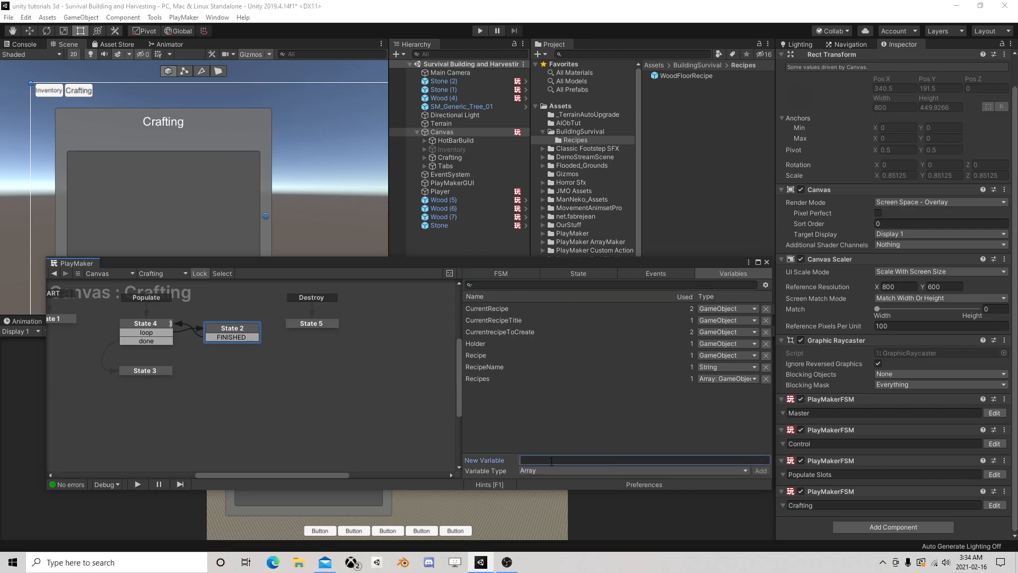
text(CurrentRecipesCreated)
key(Return)
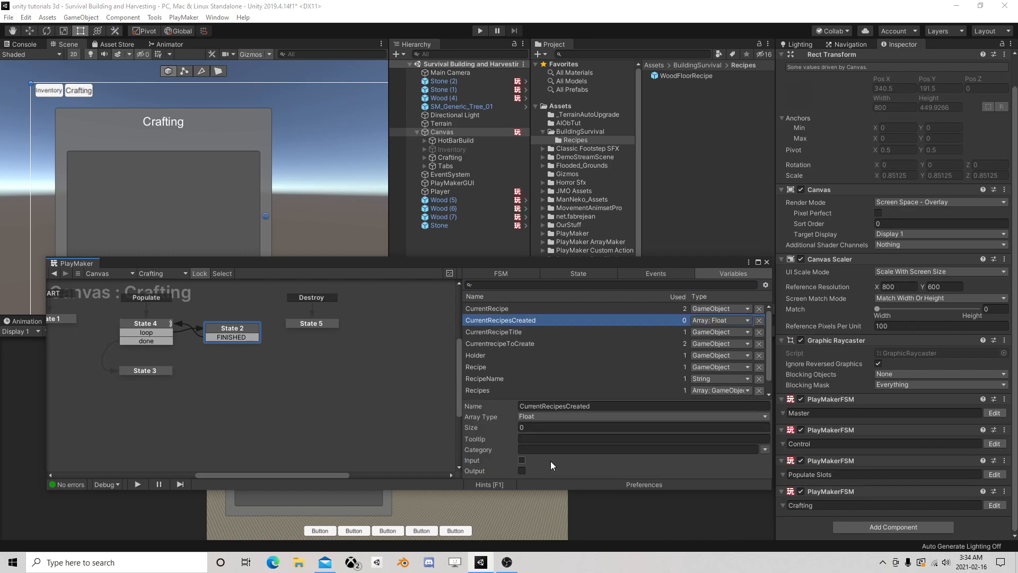
click(609, 416)
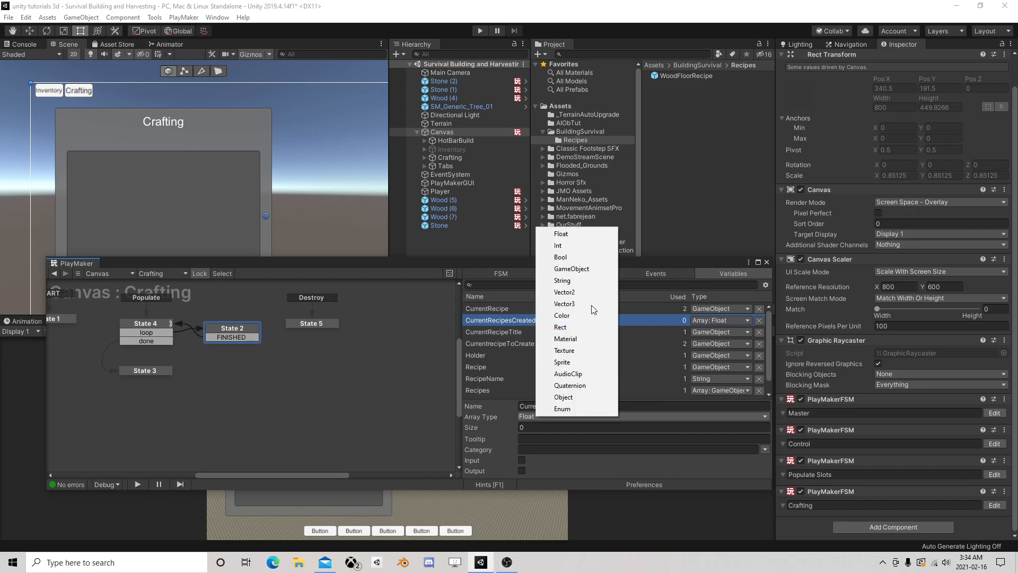
click(593, 269)
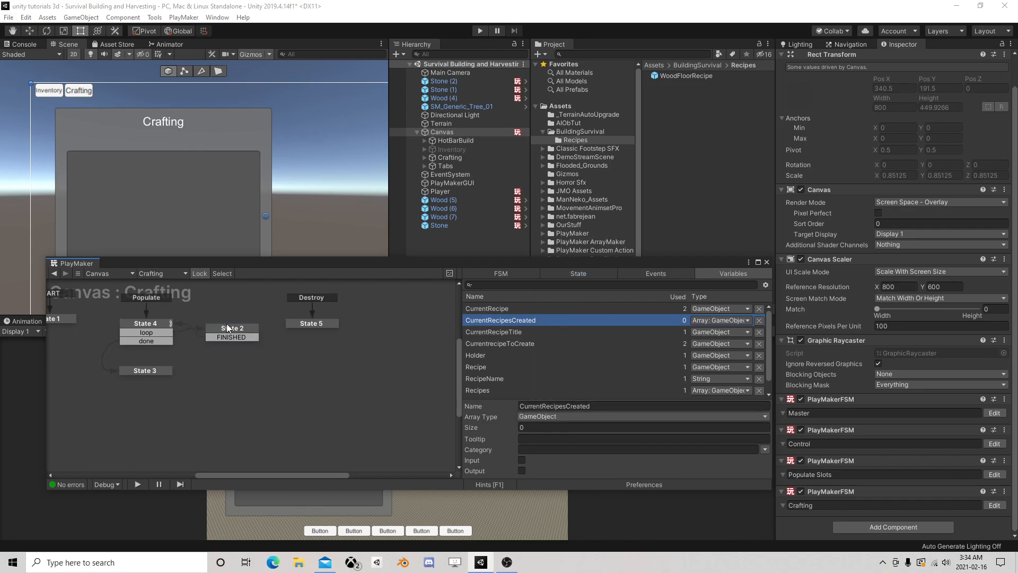
Step: Add an Array Add action to State 2 with CurrentRecipesCreated as its array
click(258, 334)
scroll(610, 424, down, 3)
click(740, 470)
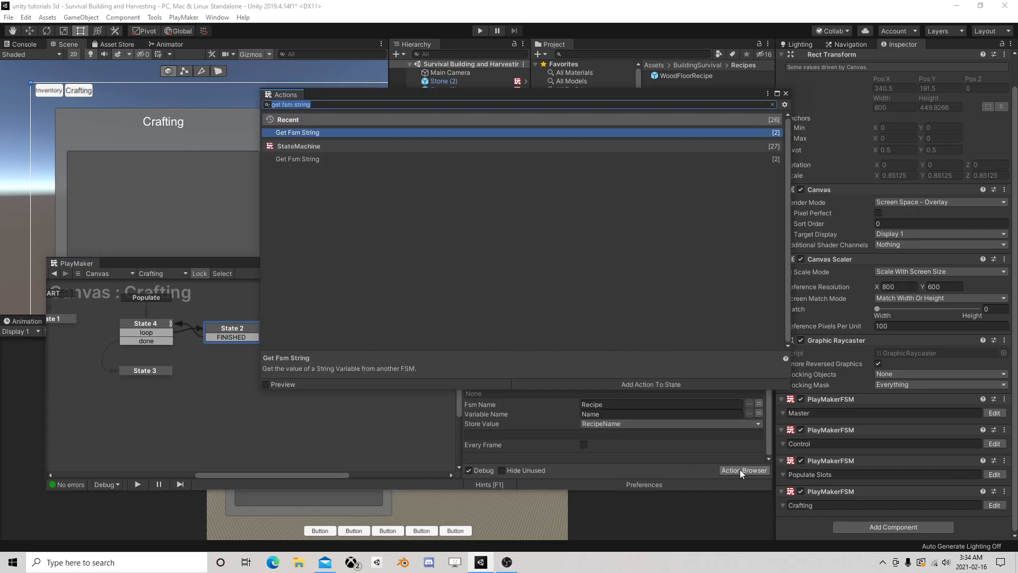
text(array add)
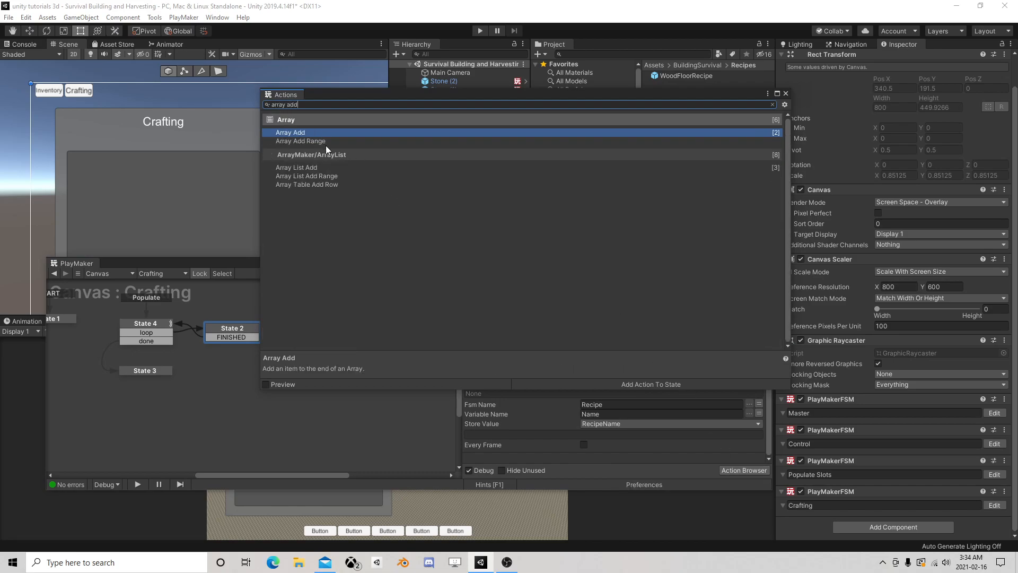
double_click(312, 133)
click(786, 93)
click(645, 435)
click(636, 458)
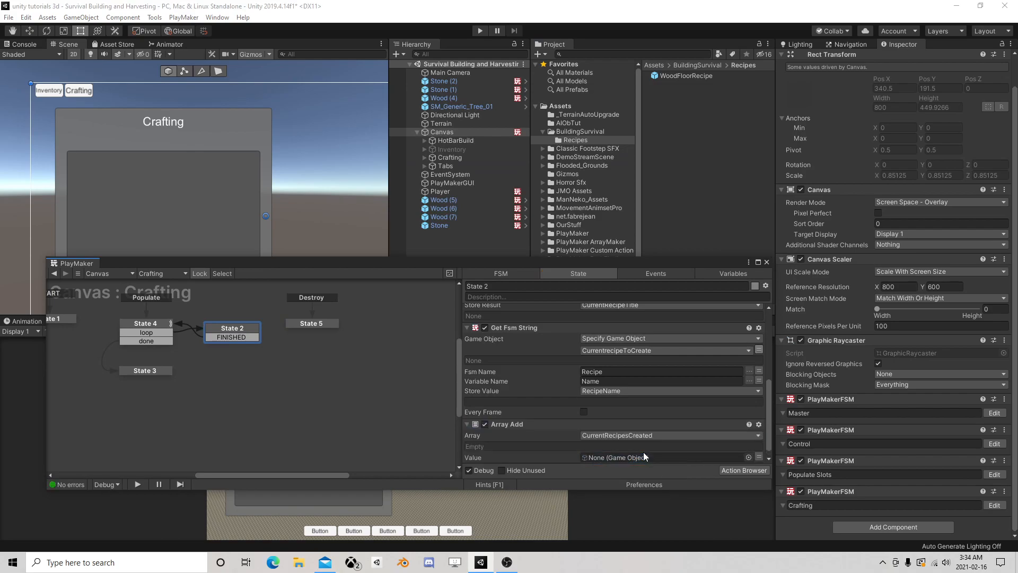
Step: Set the value of State 2's Array Add action to the CurrentRecipe variable, keeping CurrentRecipesCreated as the array
scroll(665, 420, up, 2)
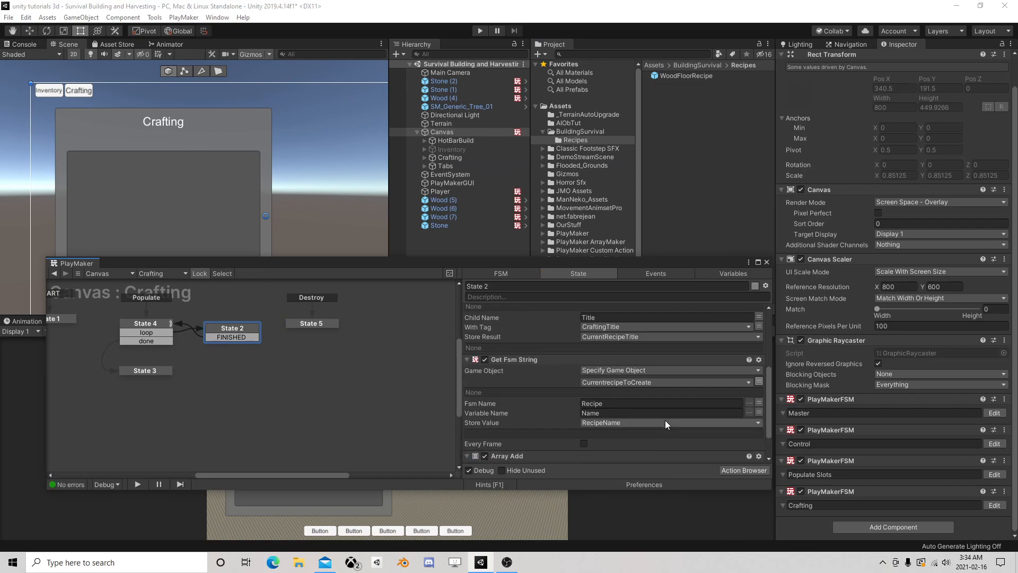
scroll(665, 420, up, 6)
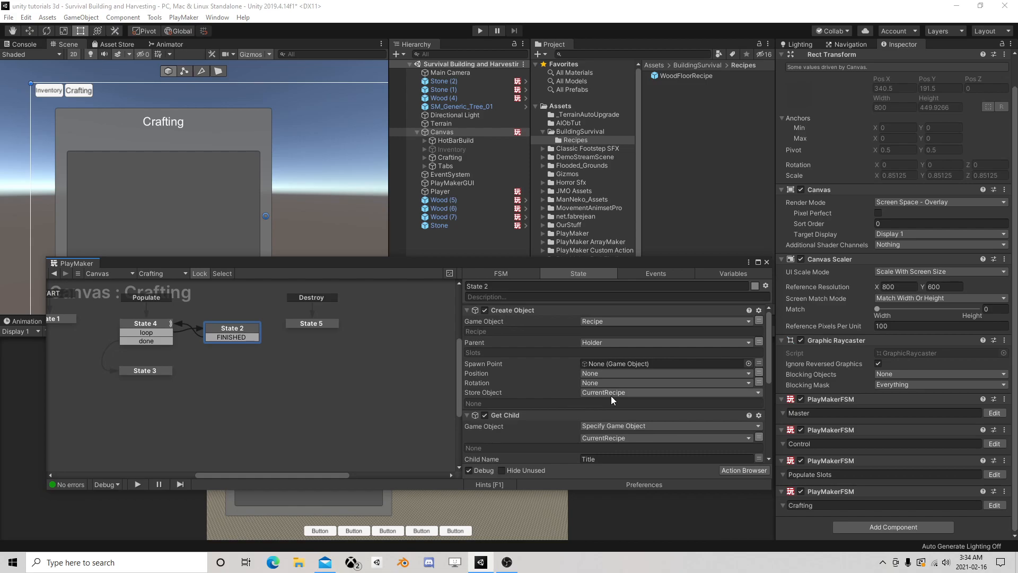
scroll(622, 396, down, 8)
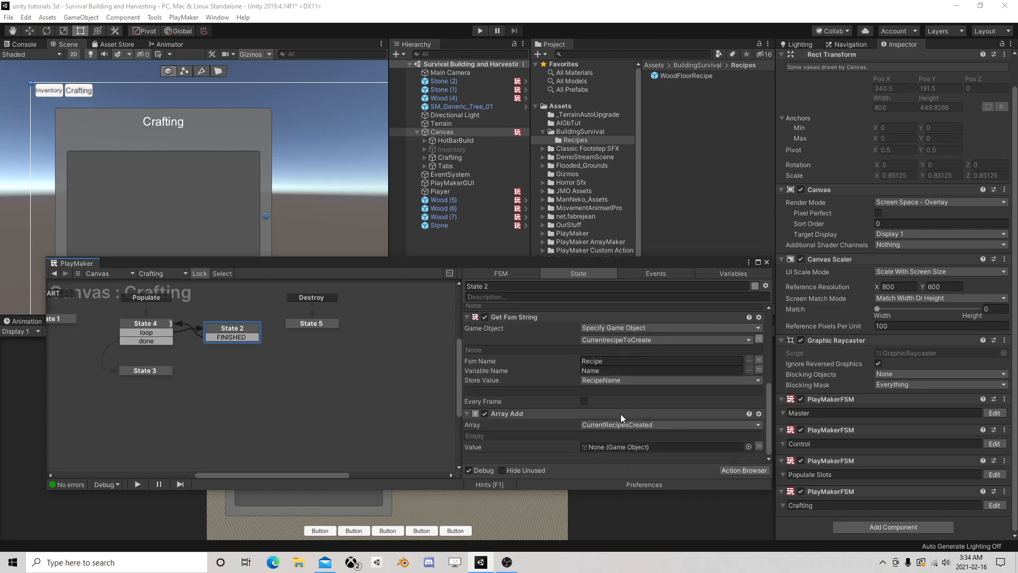
click(648, 425)
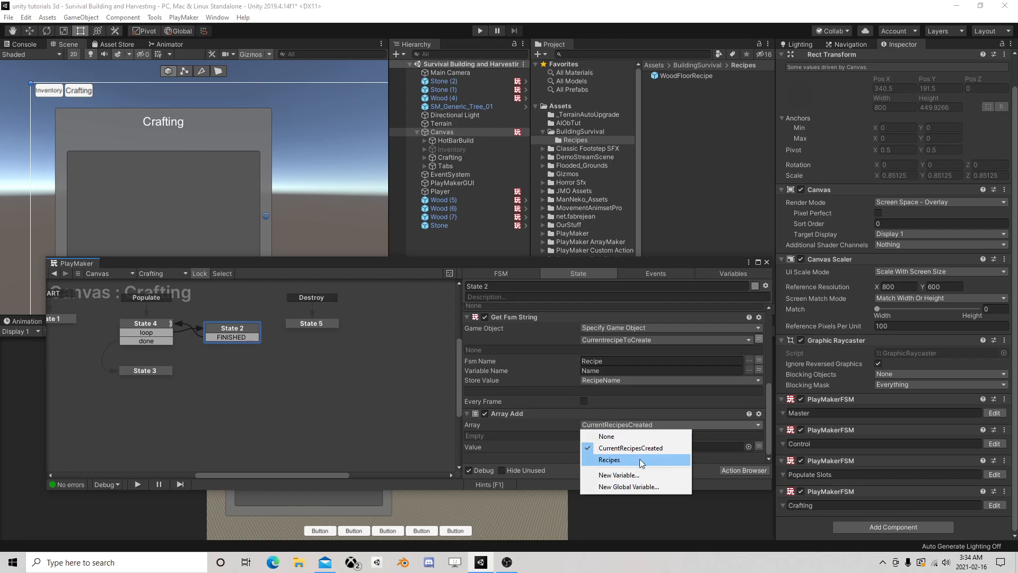
click(653, 448)
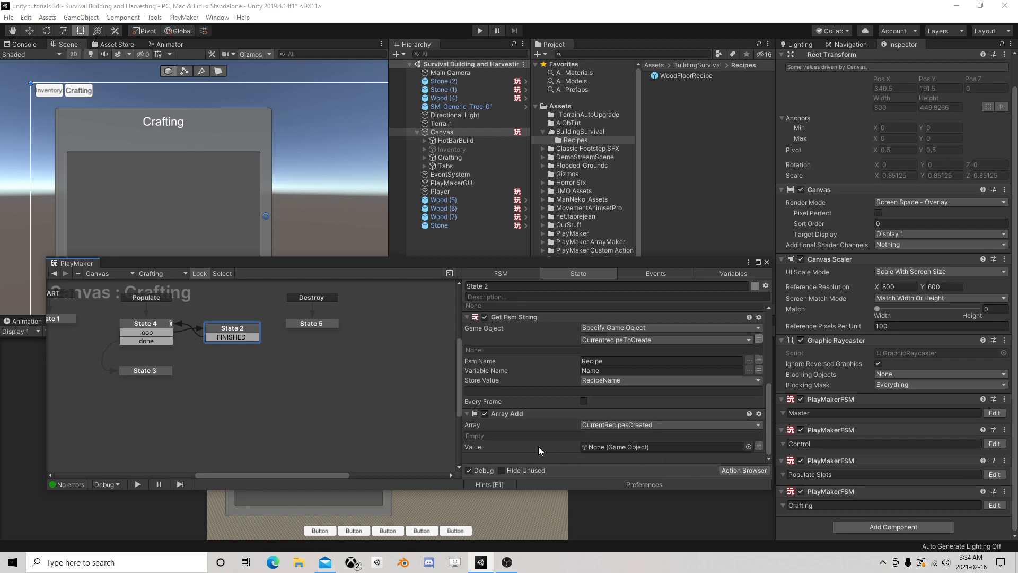
click(644, 426)
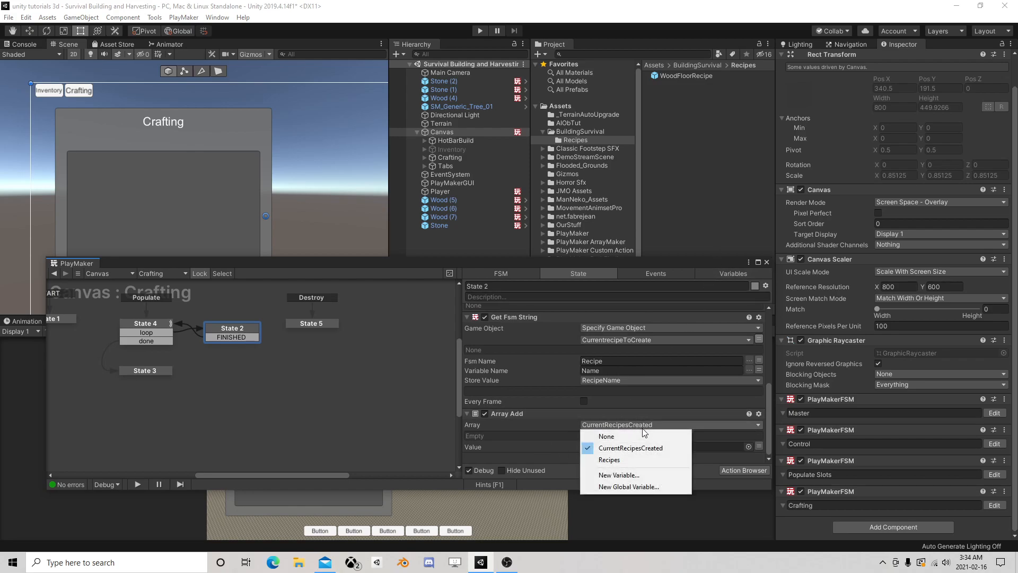
click(639, 447)
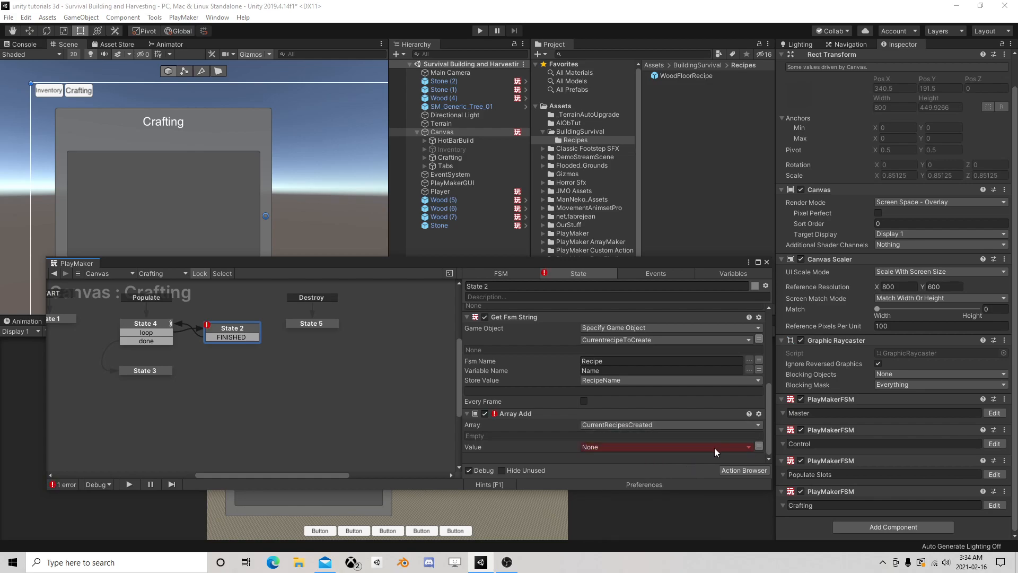
click(715, 448)
click(625, 470)
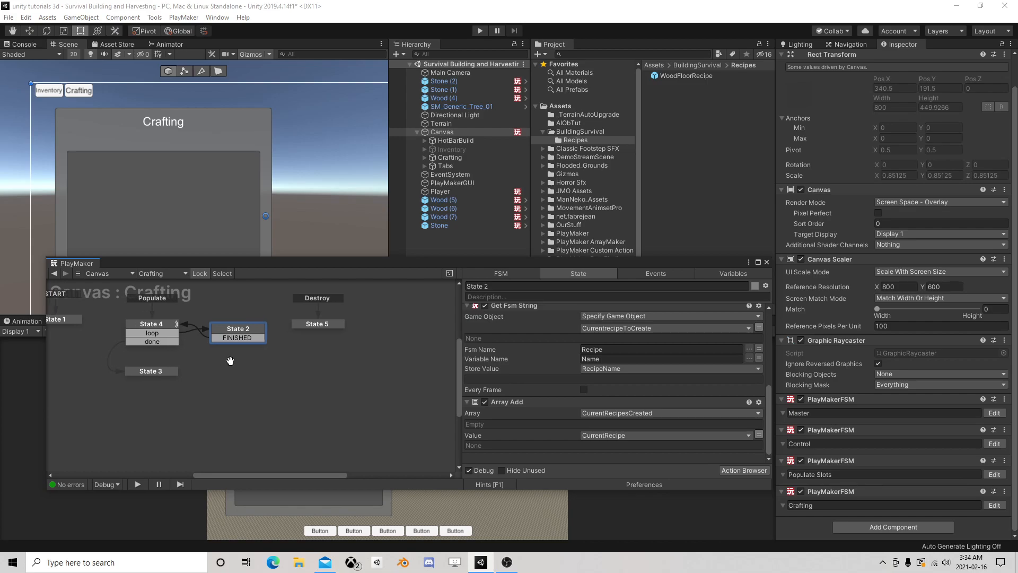
Step: Add a UI Button Array action to State 3
middle_drag(178, 371, 294, 358)
click(265, 357)
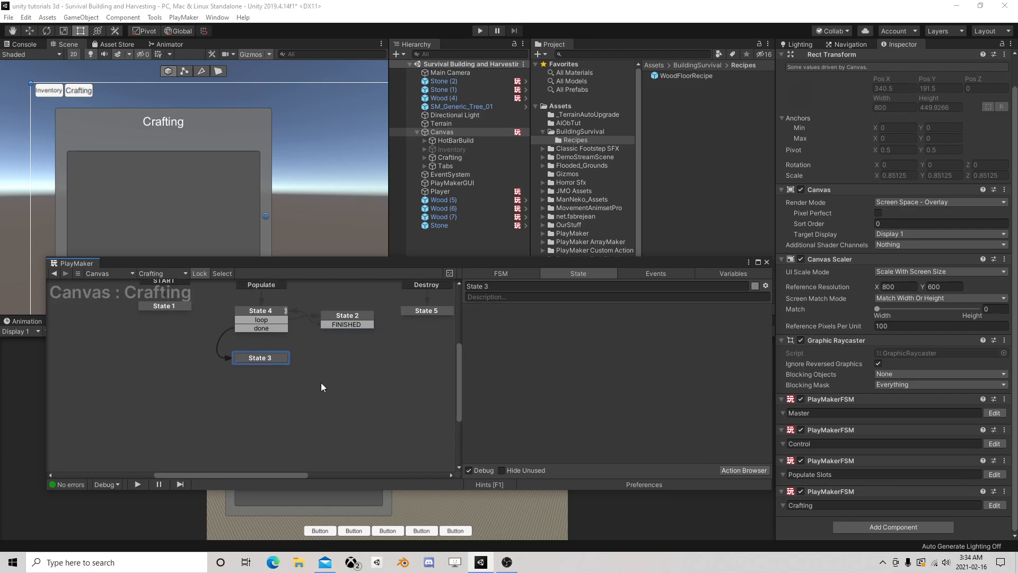
click(731, 469)
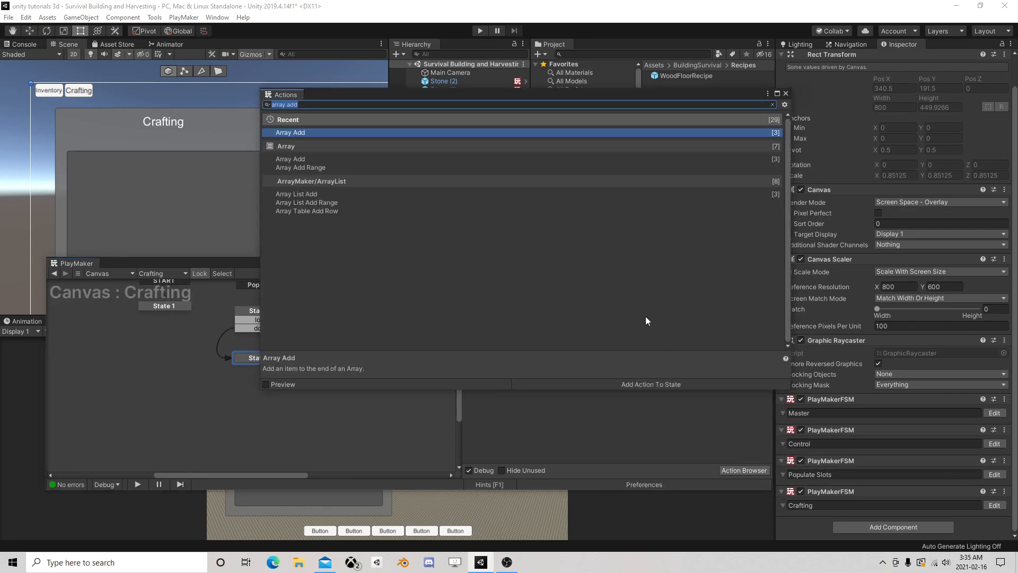
text(ui)
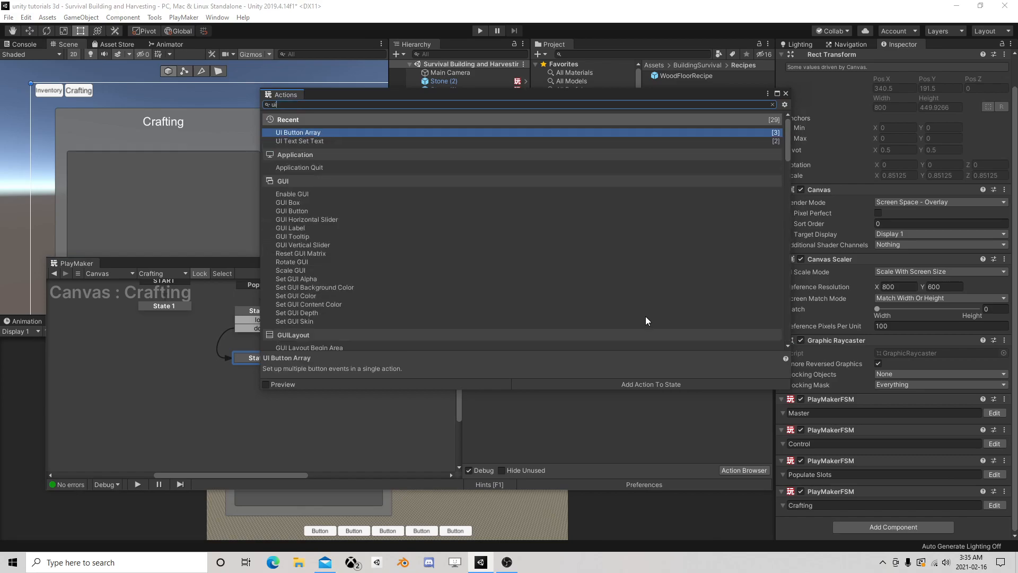
text( buttona)
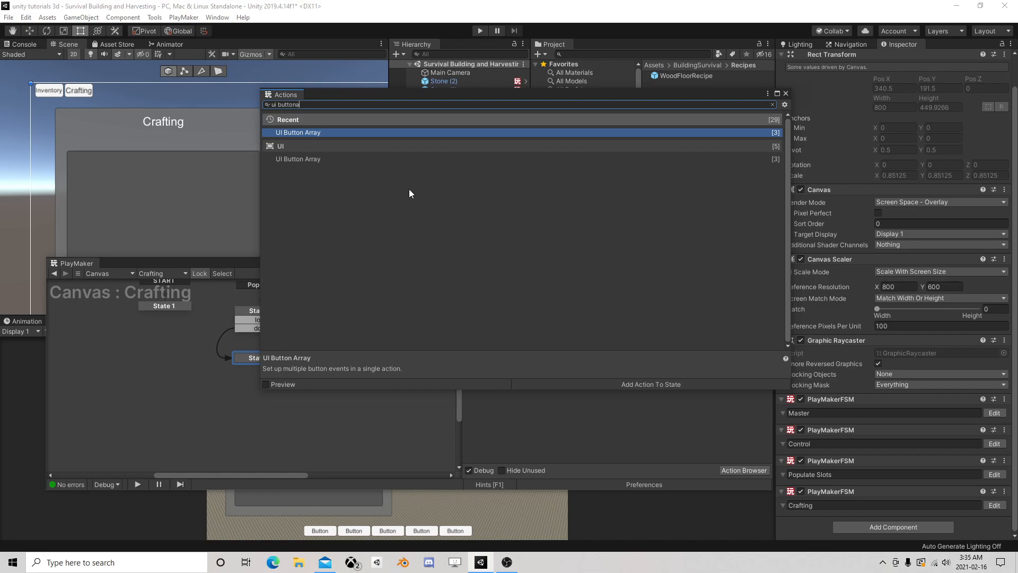
double_click(337, 136)
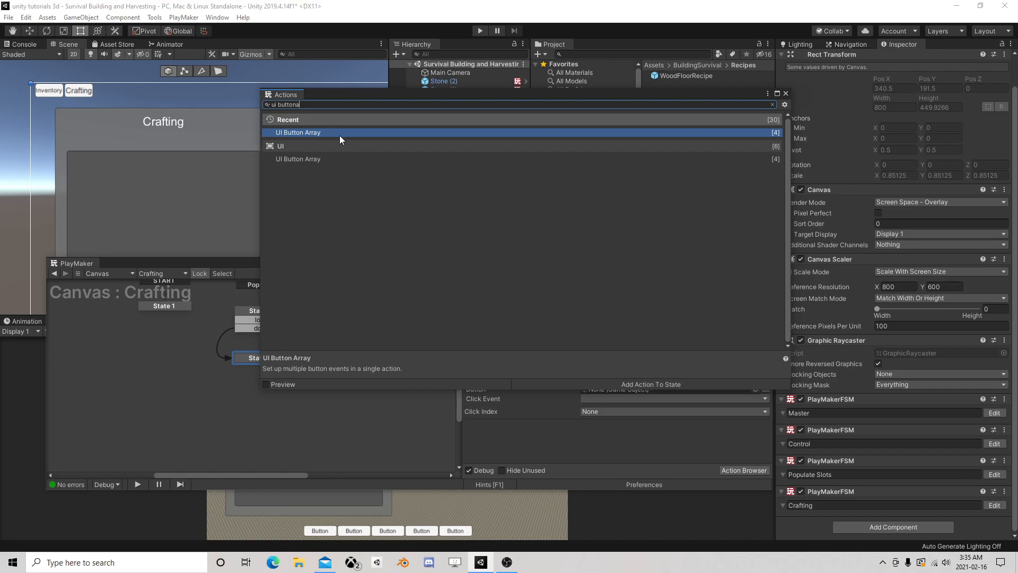
click(786, 94)
Step: Move the PlayMaker window higher on screen and place State 3 lower in the graph to leave room below State 4
drag(511, 263, 515, 142)
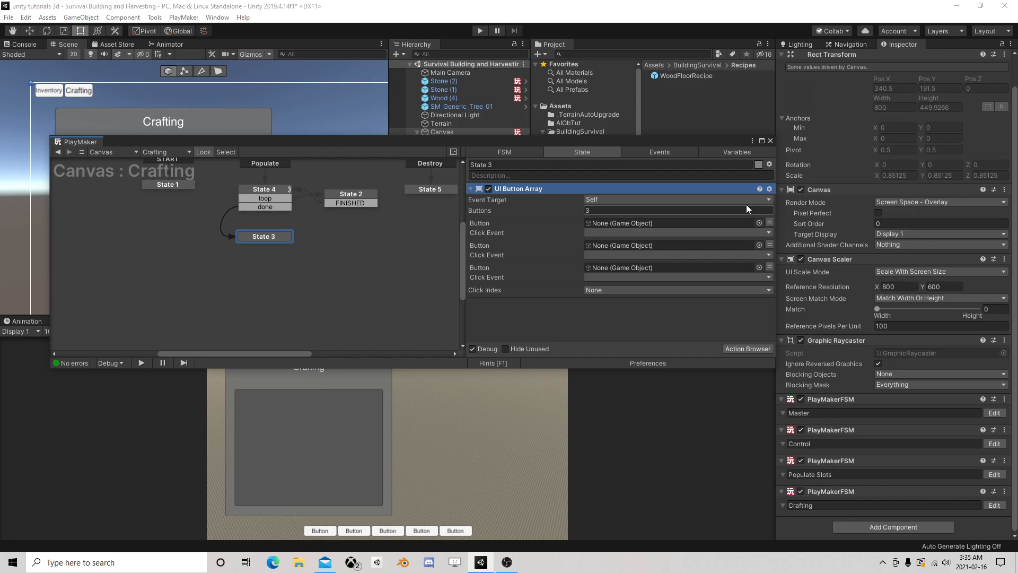
drag(625, 142, 632, 174)
drag(272, 267, 278, 354)
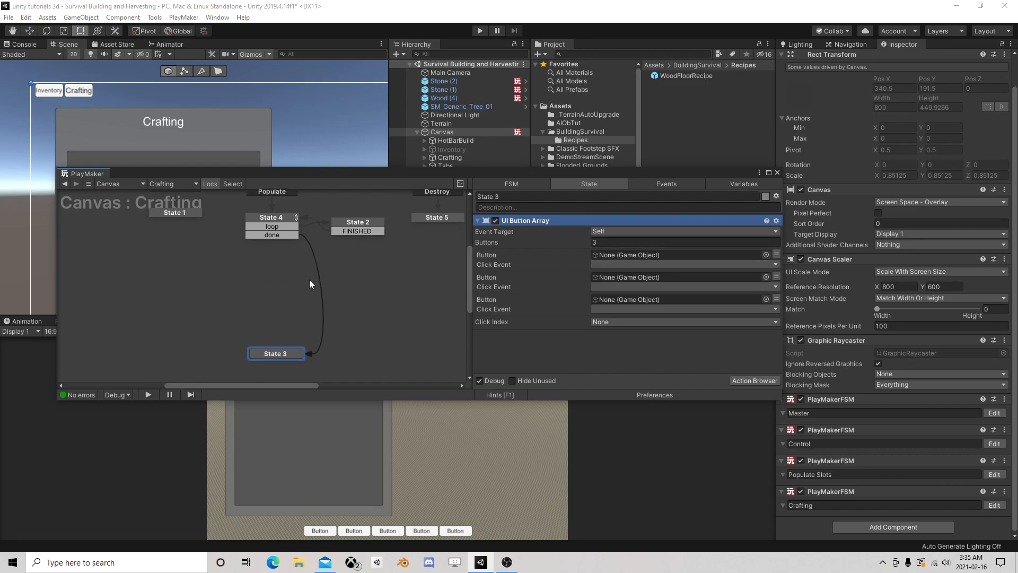
Step: Add a new state between State 4 and State 3 and relink State 4's done transition to it
right_click(254, 289)
click(282, 295)
drag(272, 235, 259, 290)
Step: Check State 2's Array Add settings and add an Array Get Next action to State 6 using the CurrentRecipesCreated array
click(361, 226)
scroll(593, 265, down, 8)
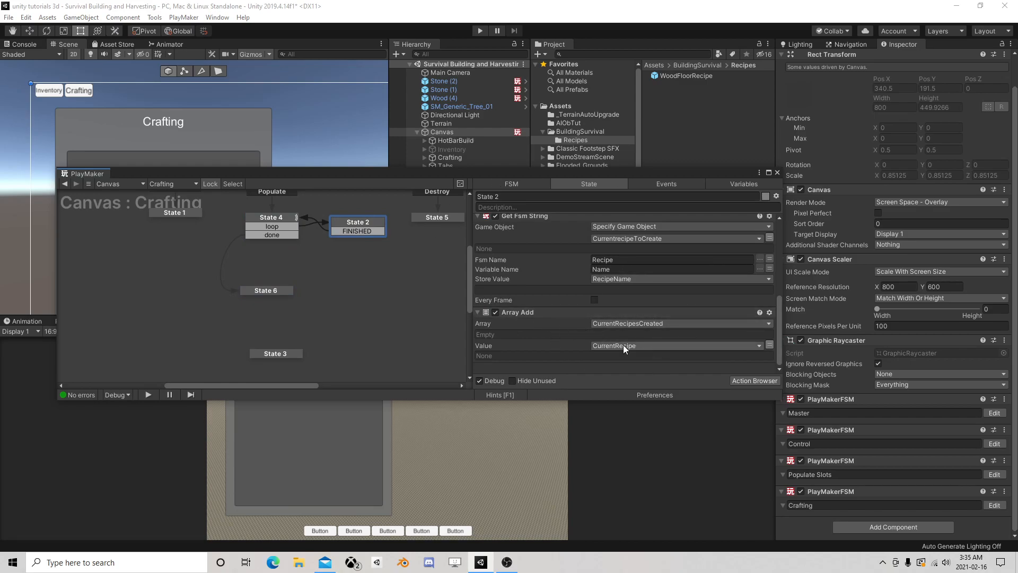
click(280, 290)
click(749, 381)
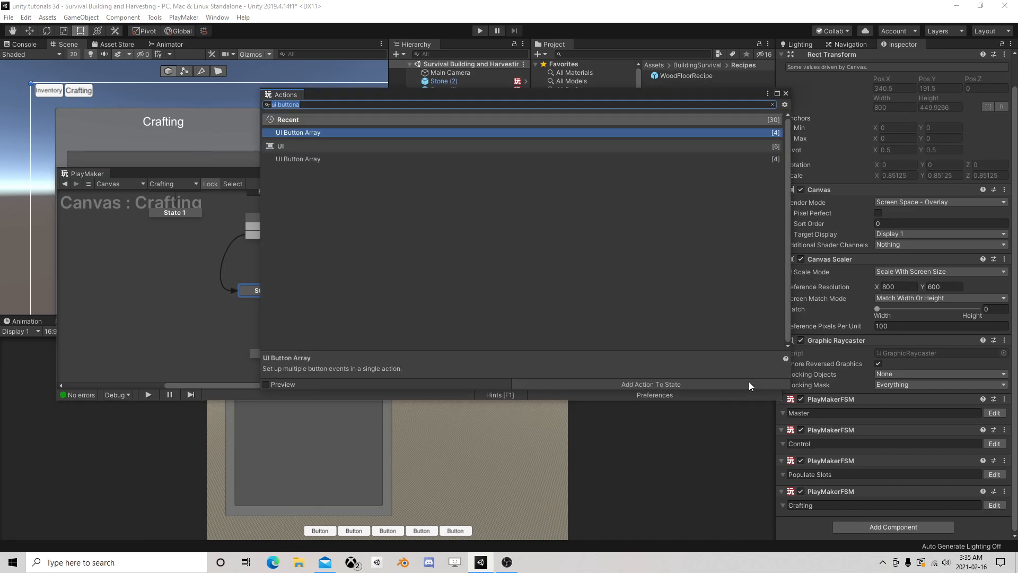
text(arr)
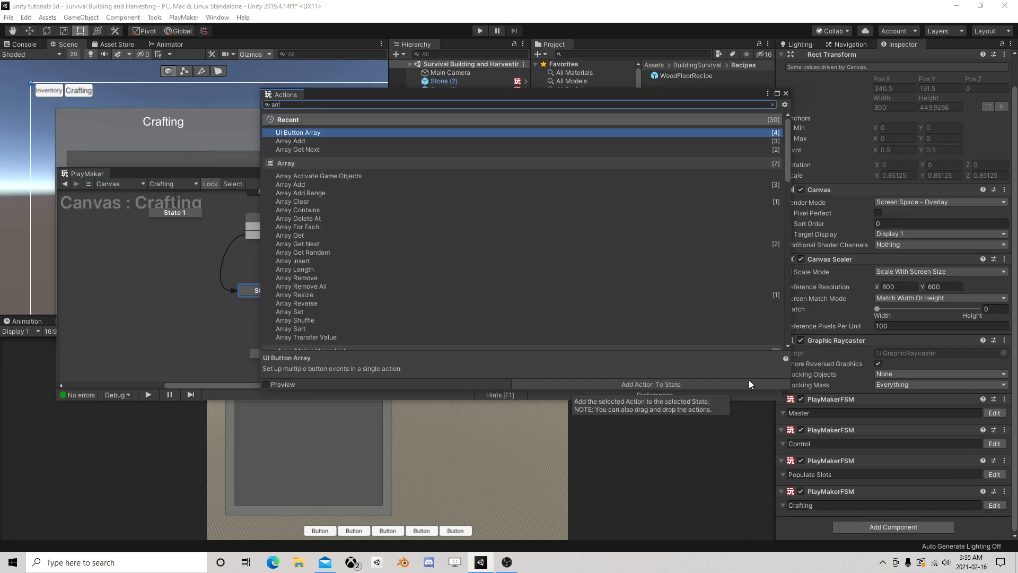
text(ay g)
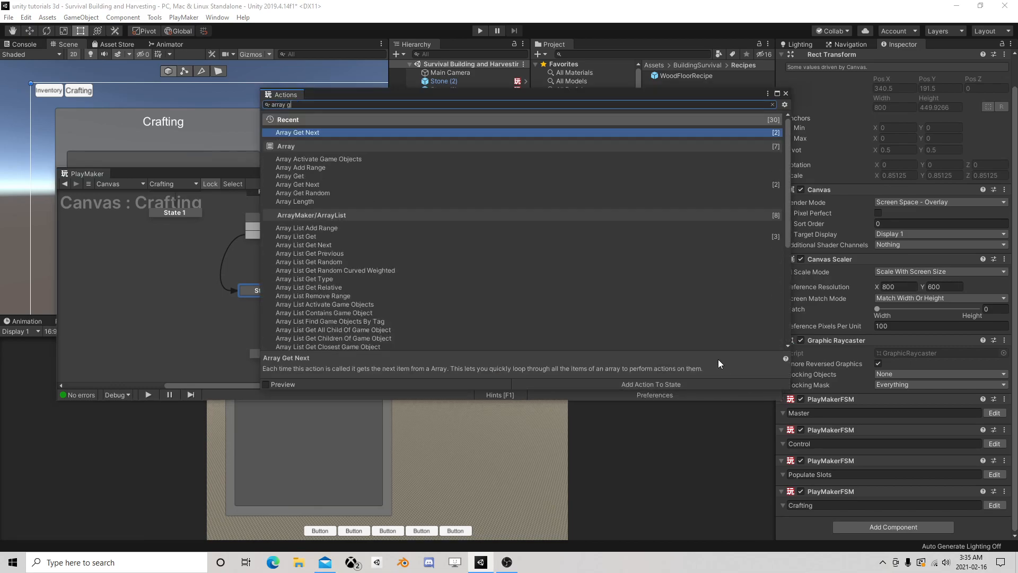
double_click(323, 134)
click(786, 95)
click(658, 232)
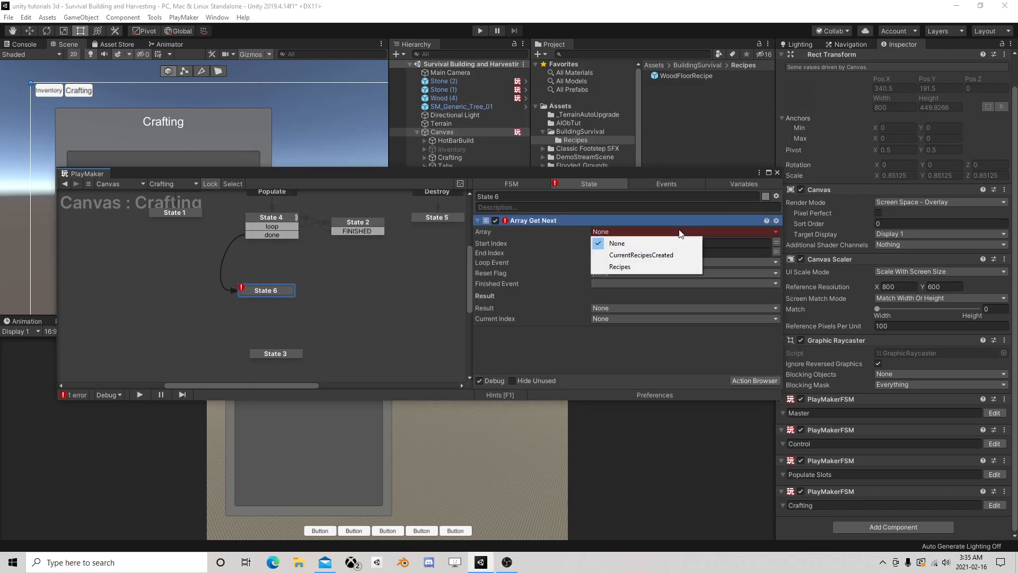
click(666, 256)
Step: Set State 6's Array Get Next loop event to loop and its finished event to done
click(603, 275)
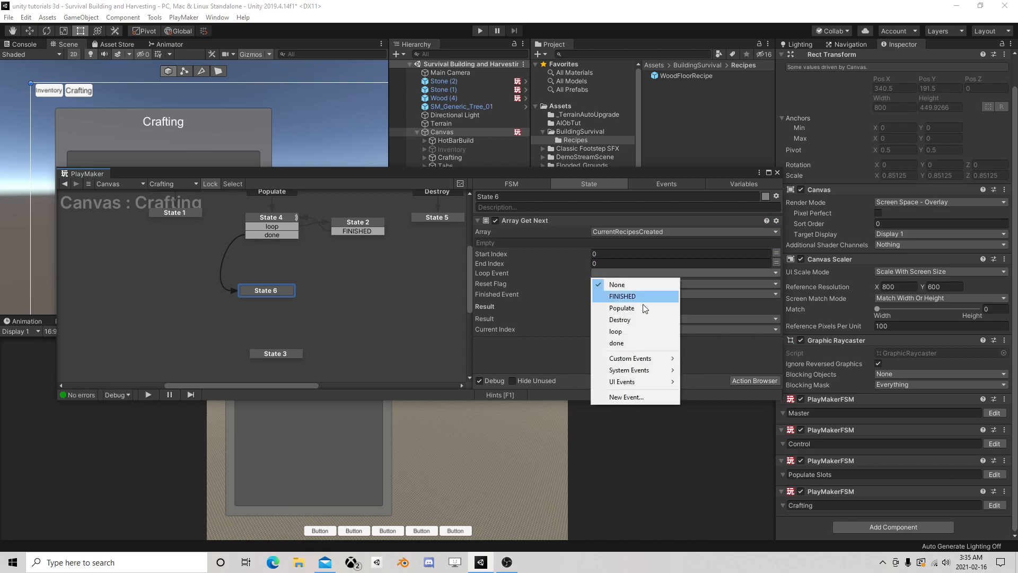
click(629, 331)
click(606, 291)
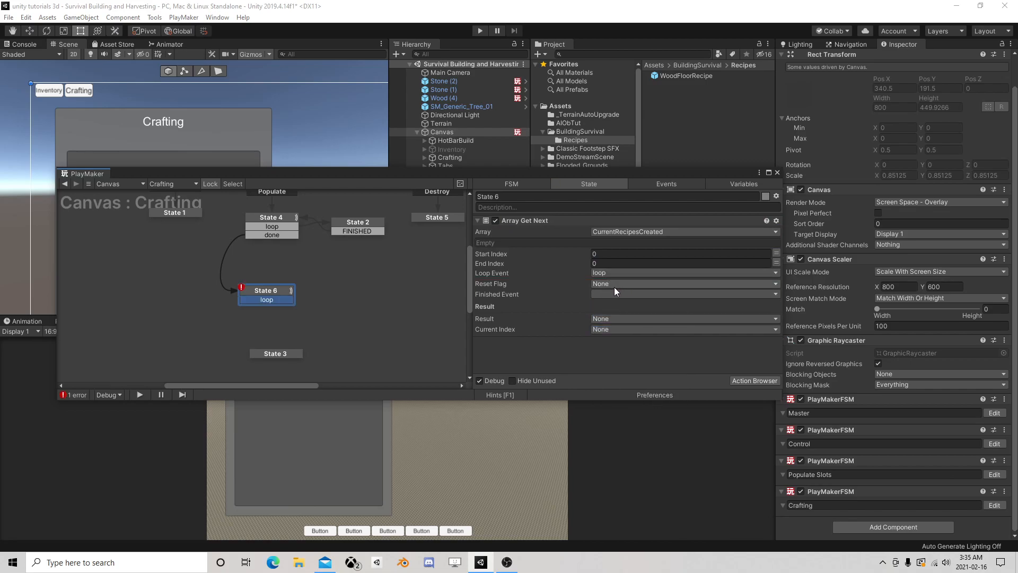
click(610, 294)
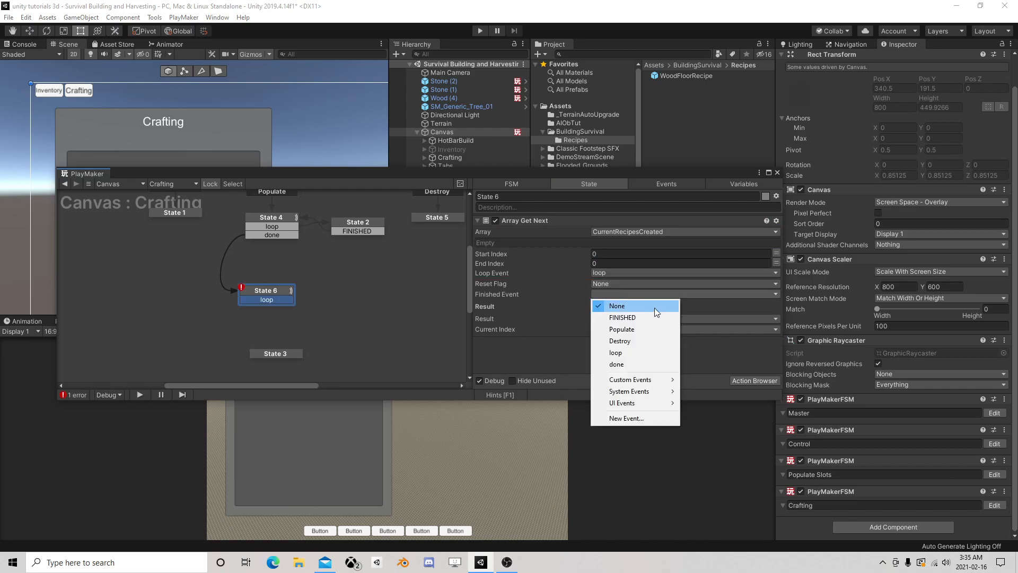
click(626, 364)
click(618, 317)
click(611, 318)
click(622, 391)
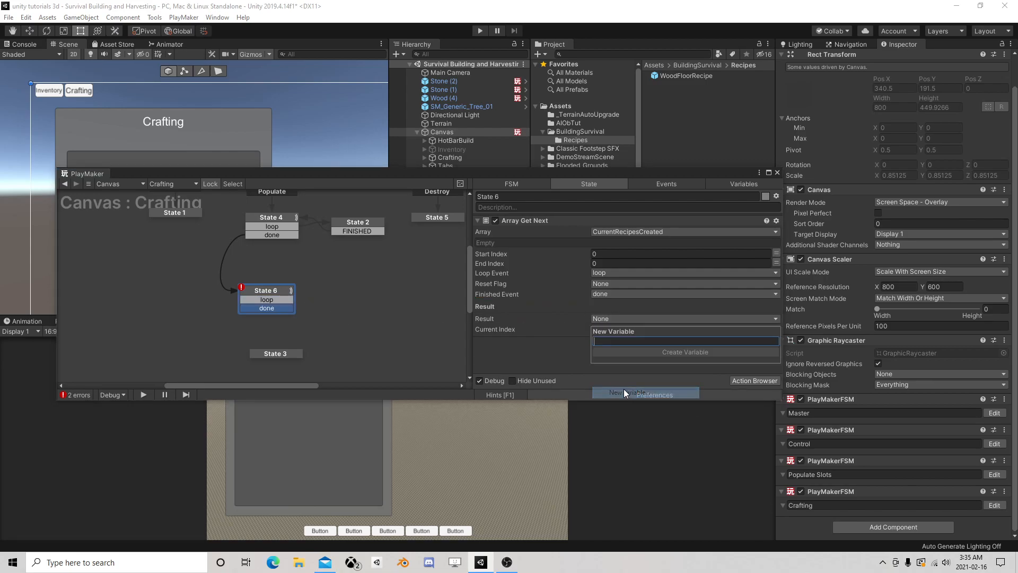
click(562, 355)
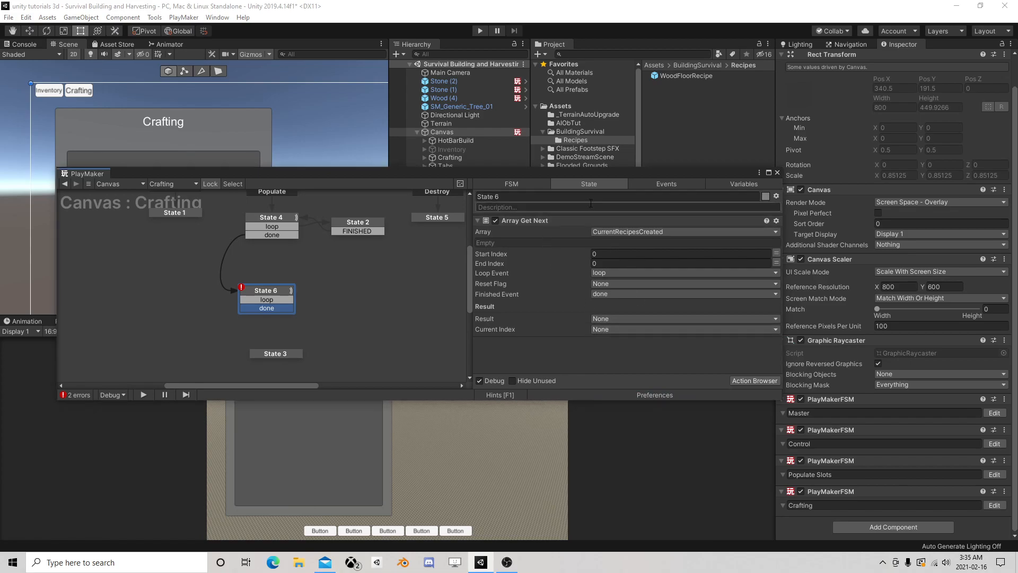
click(274, 354)
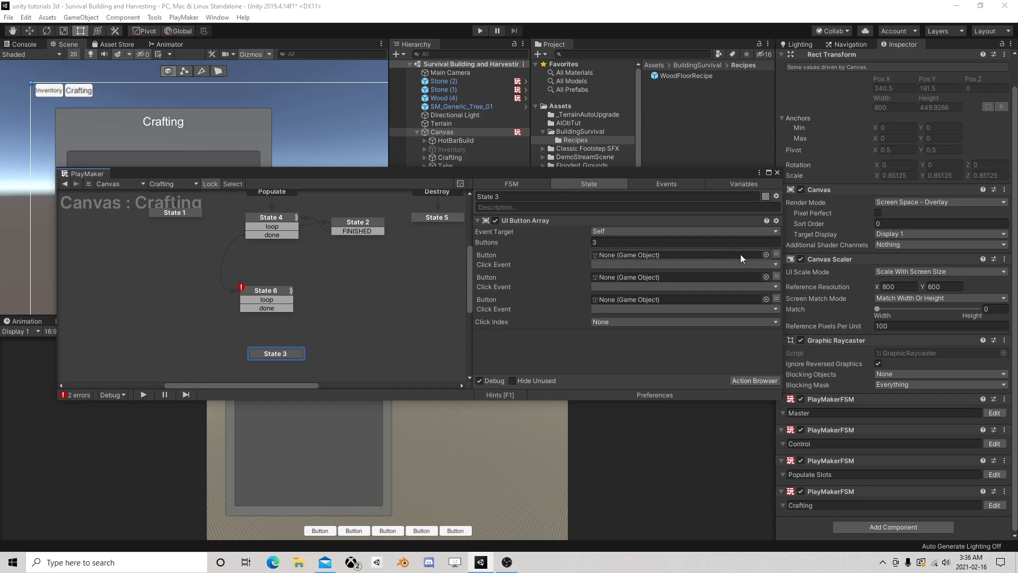
click(287, 289)
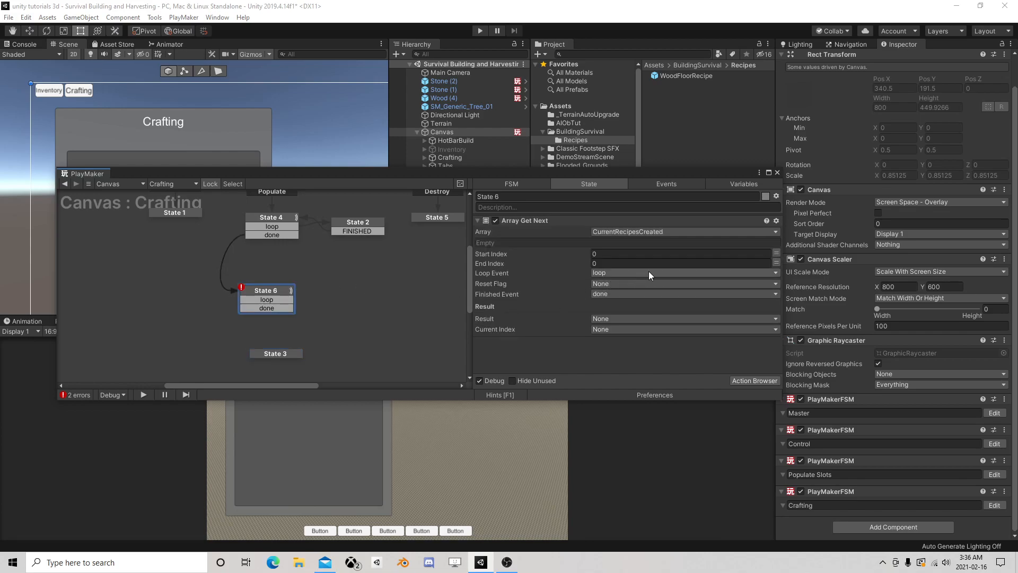
Step: Switch the three button fields of State 3's UI Button Array action to take variables instead of scene objects
click(274, 354)
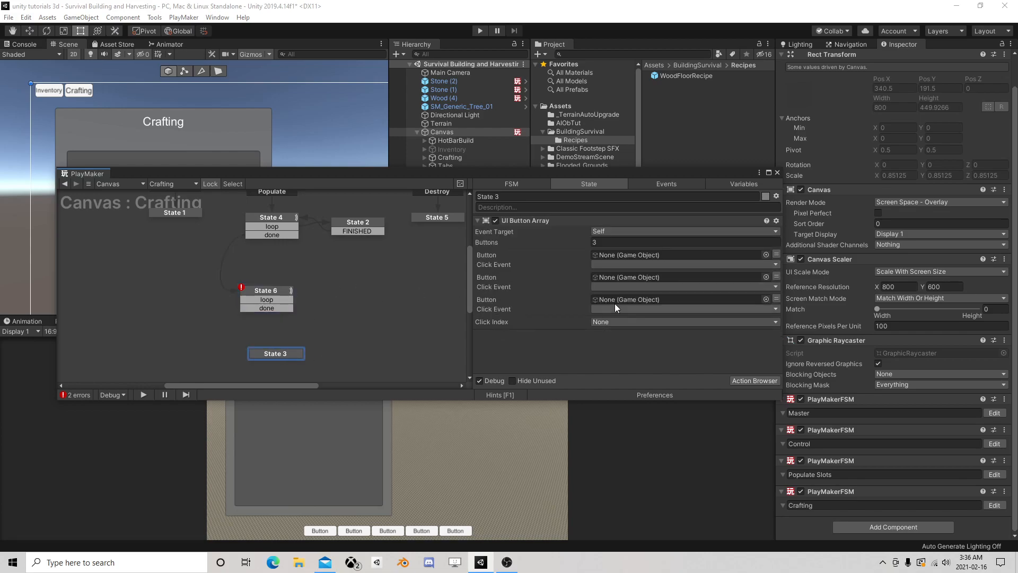
click(777, 254)
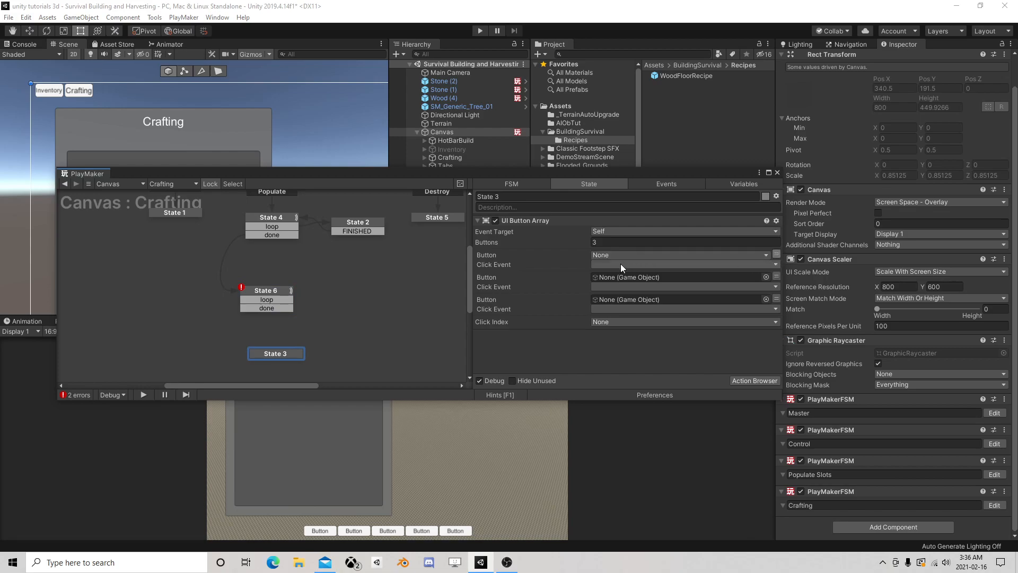
click(777, 277)
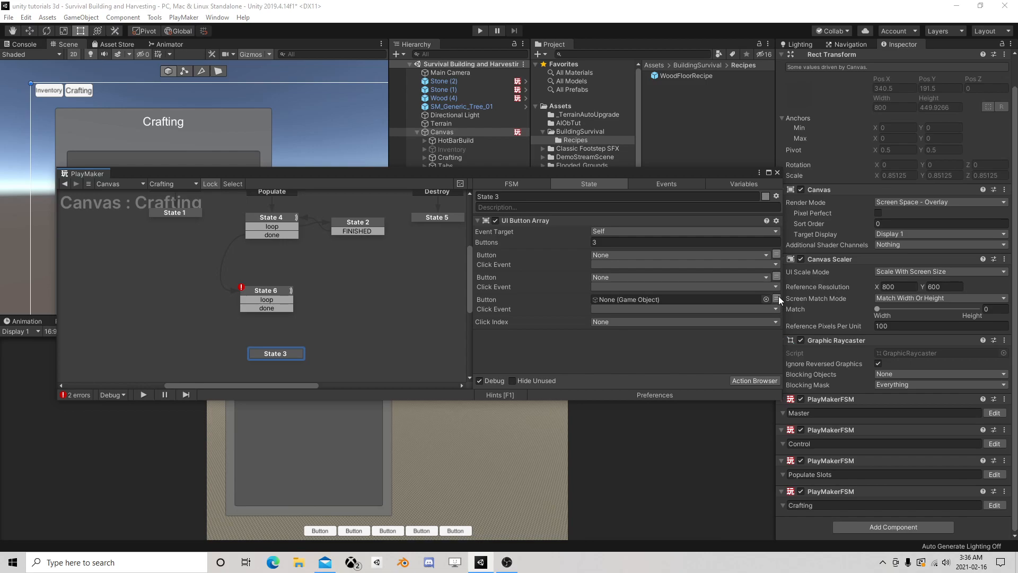
click(777, 298)
click(680, 301)
click(569, 326)
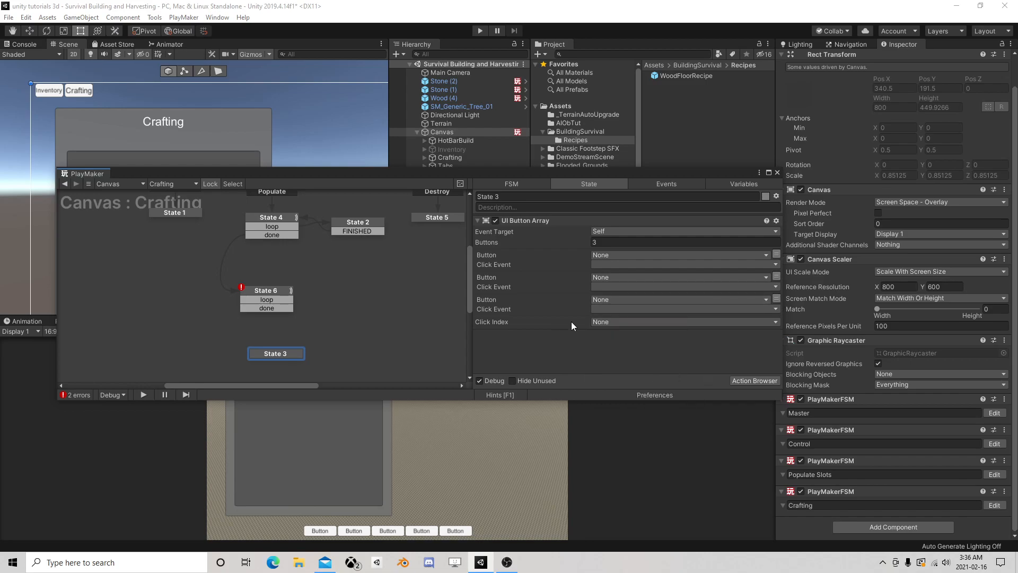
click(616, 255)
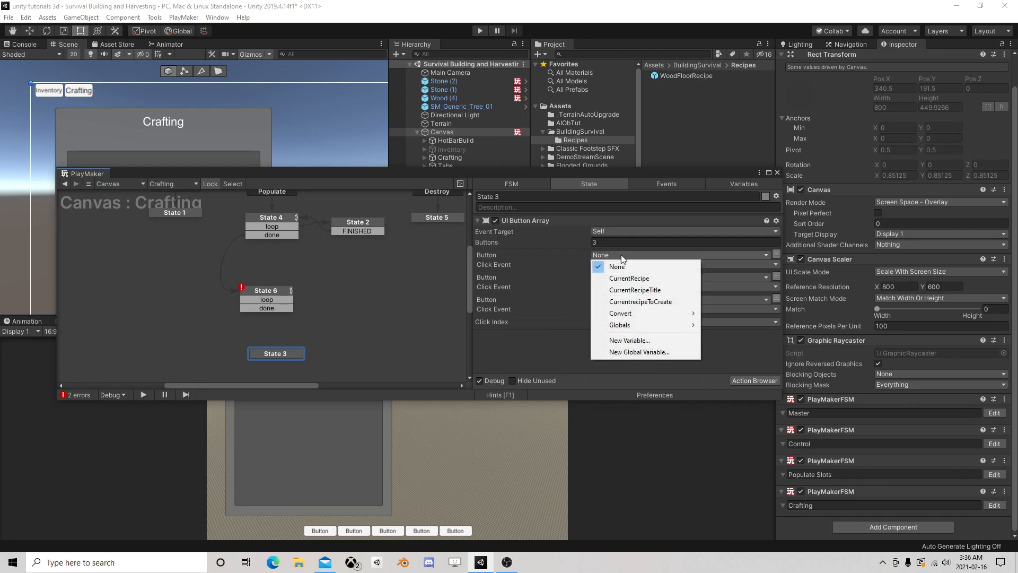
click(551, 352)
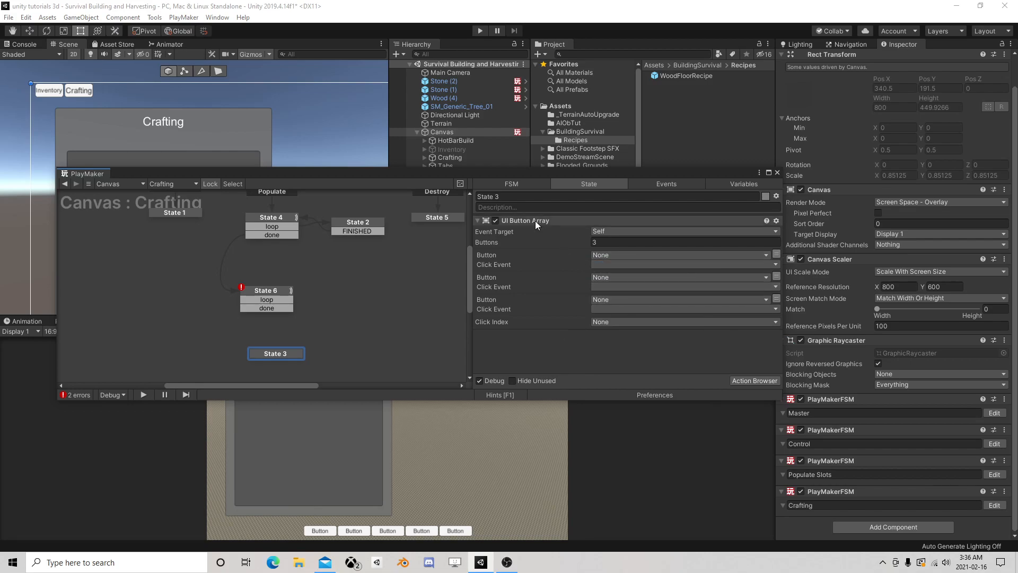
click(754, 380)
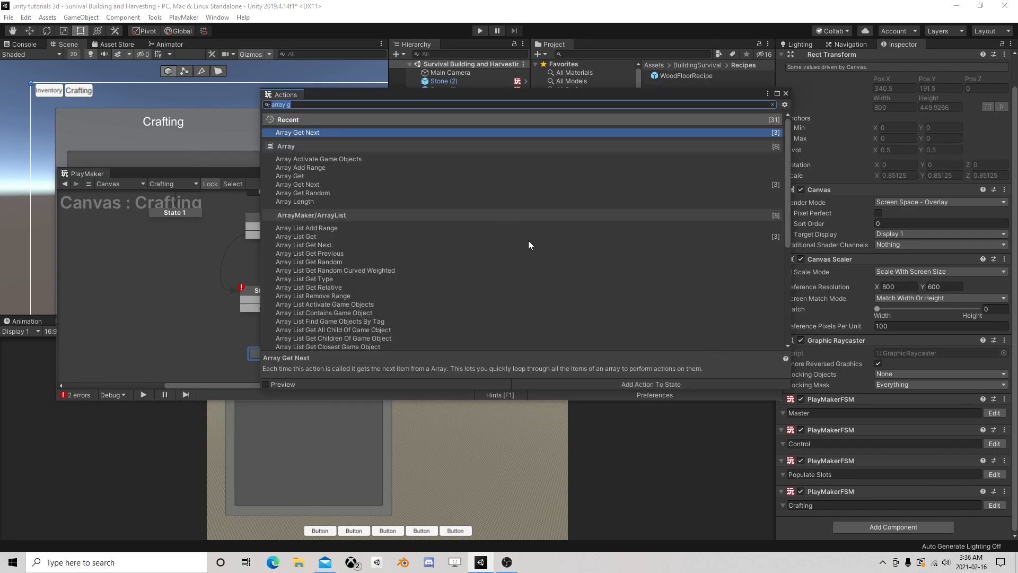
click(786, 93)
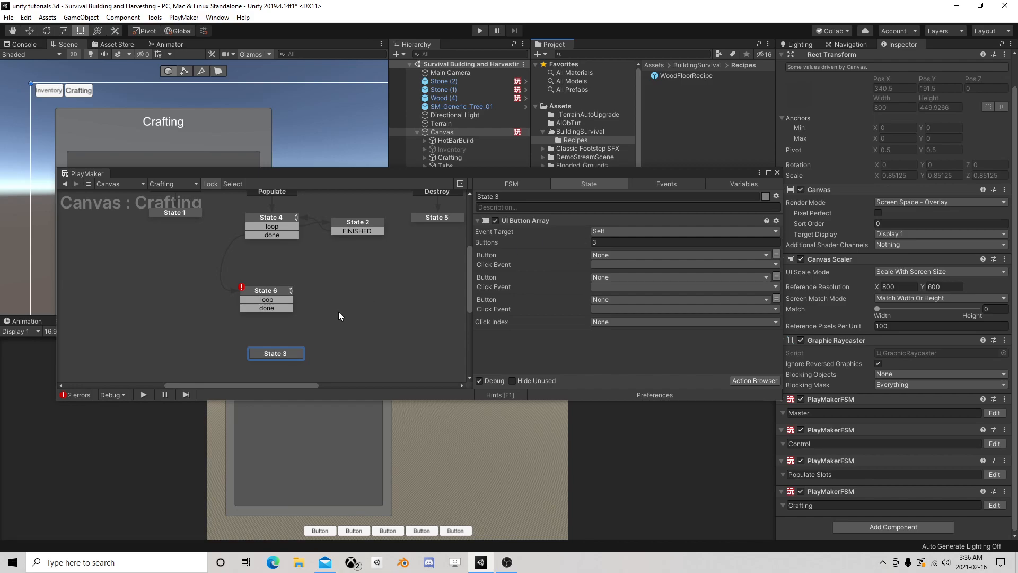
click(752, 378)
text(butt)
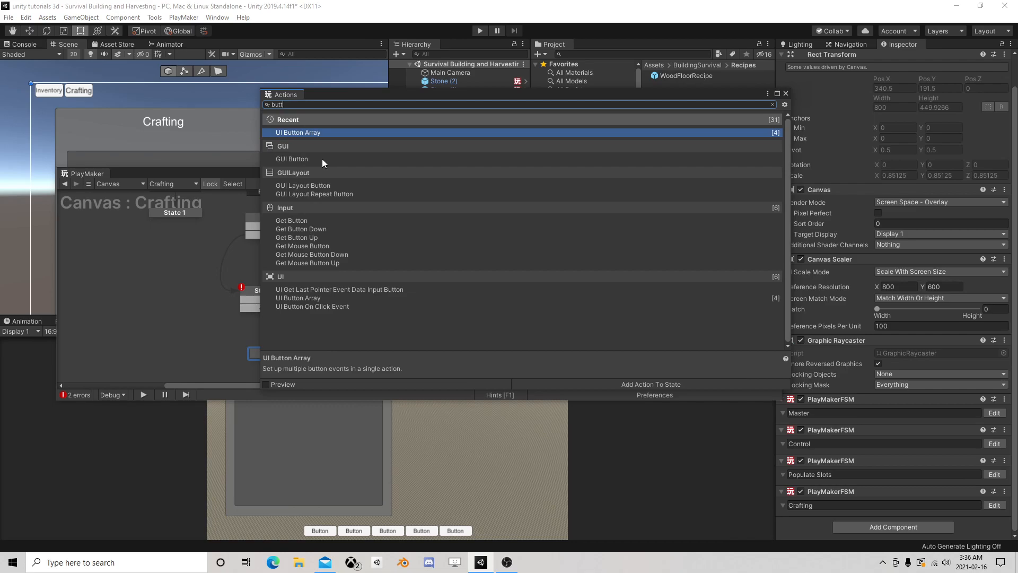
double_click(327, 306)
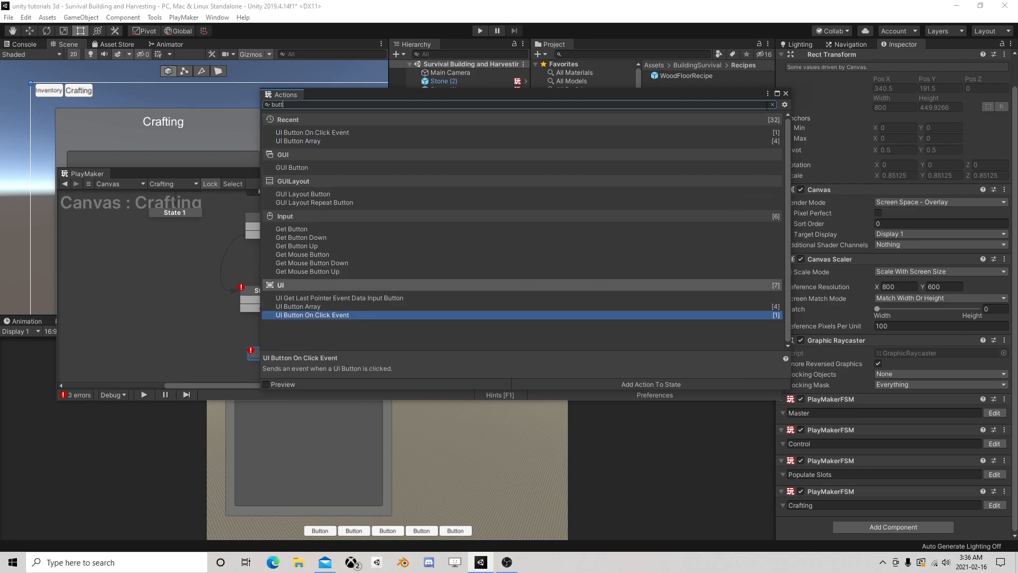
click(786, 93)
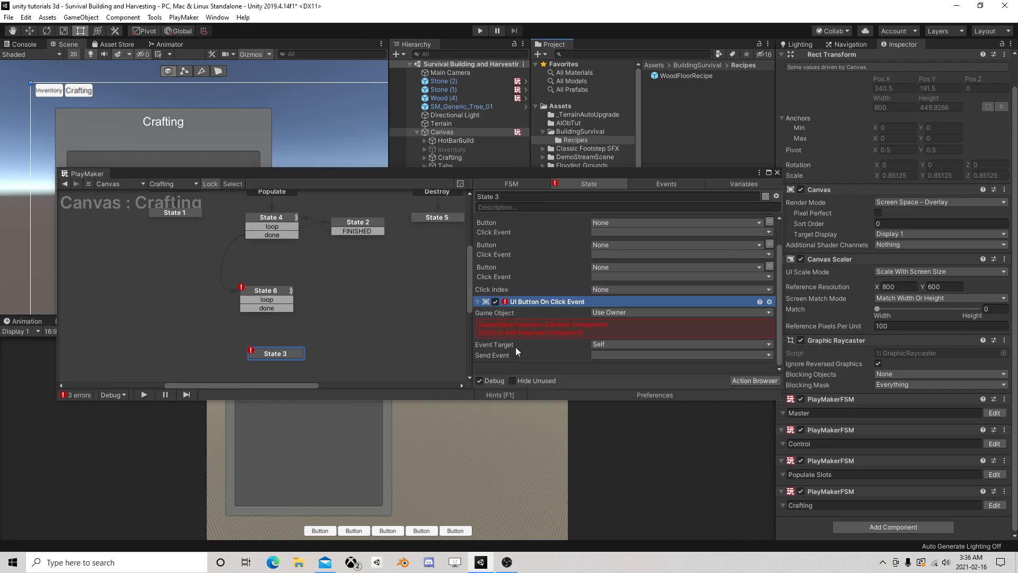
right_click(536, 301)
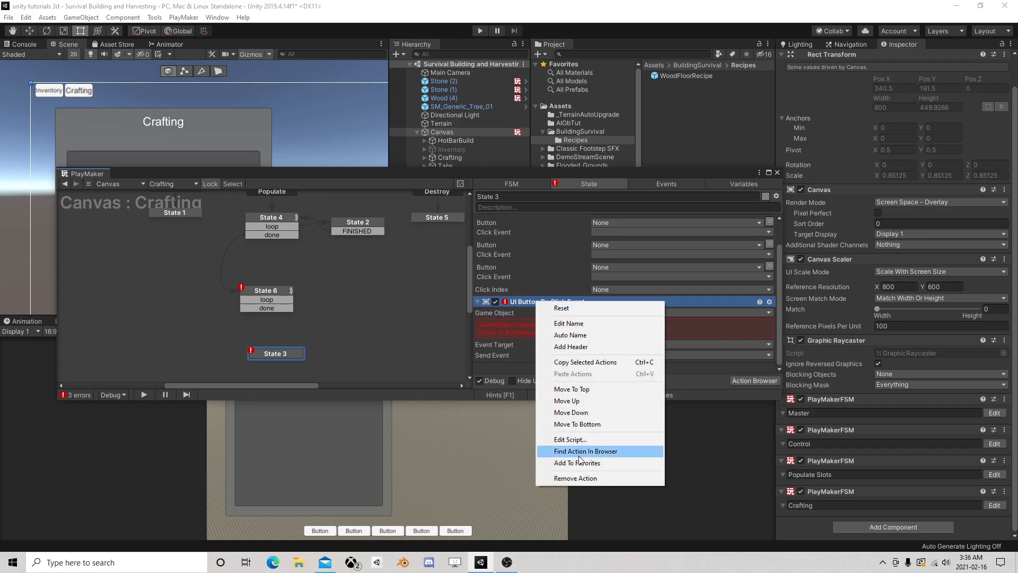
click(576, 479)
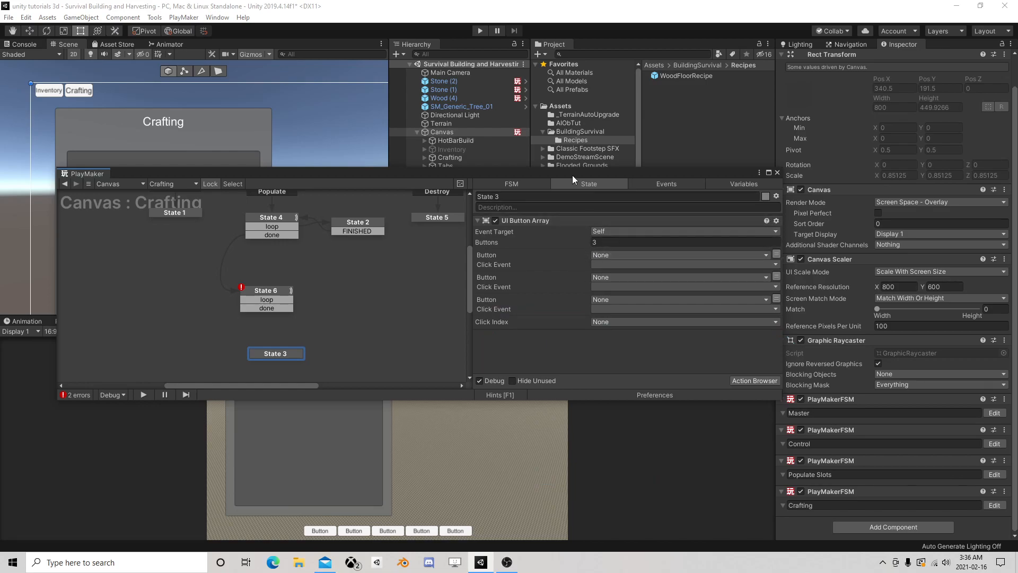
Step: Move the PlayMaker window higher on screen and set the UI Button Array's number of buttons to 10
drag(572, 175, 562, 129)
click(592, 196)
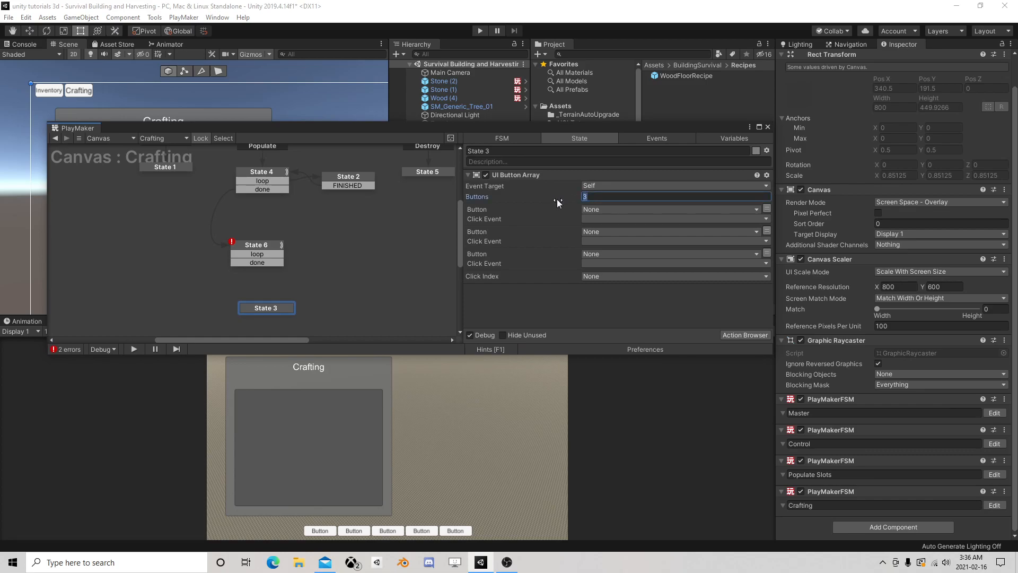
text(10)
key(Return)
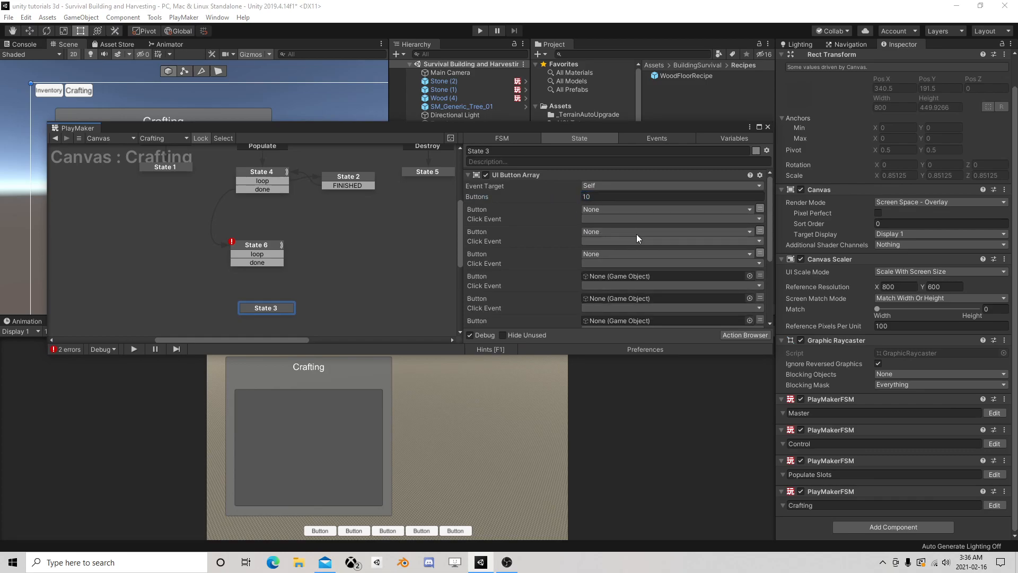
Step: Assign a new variable named 1 to the first button and a new event named Create as its click event
click(621, 211)
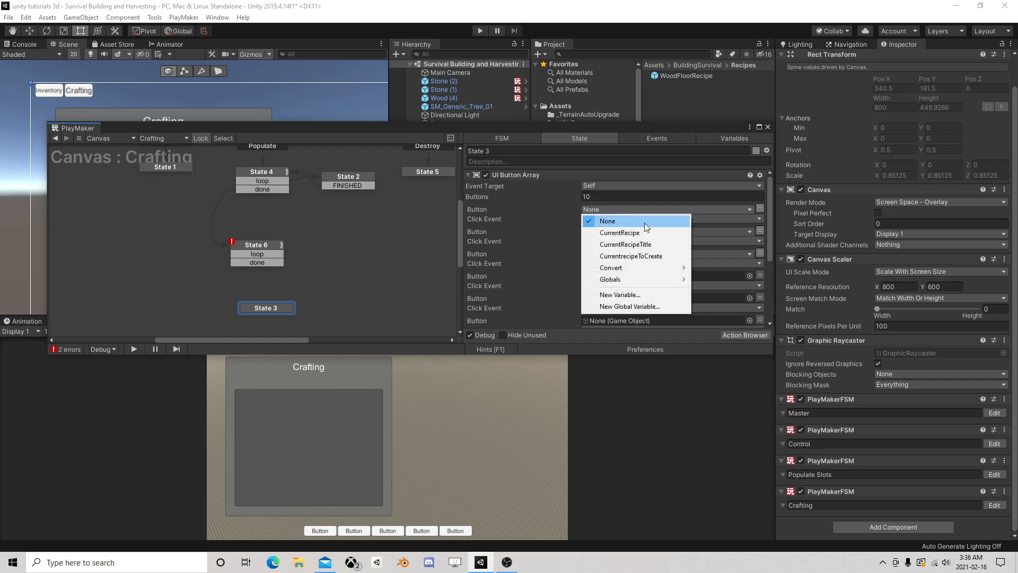
click(629, 295)
text(1)
key(Return)
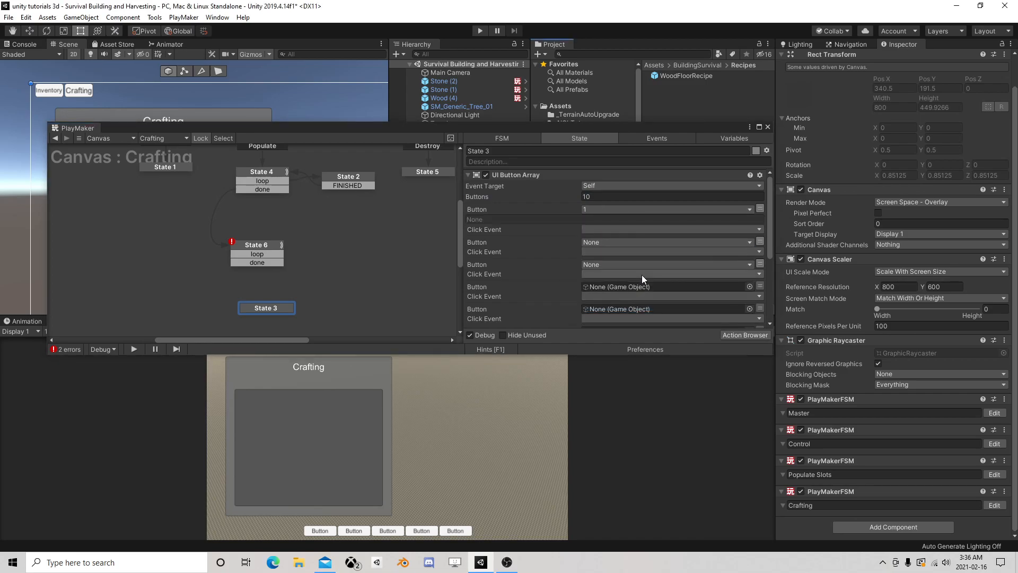
click(605, 230)
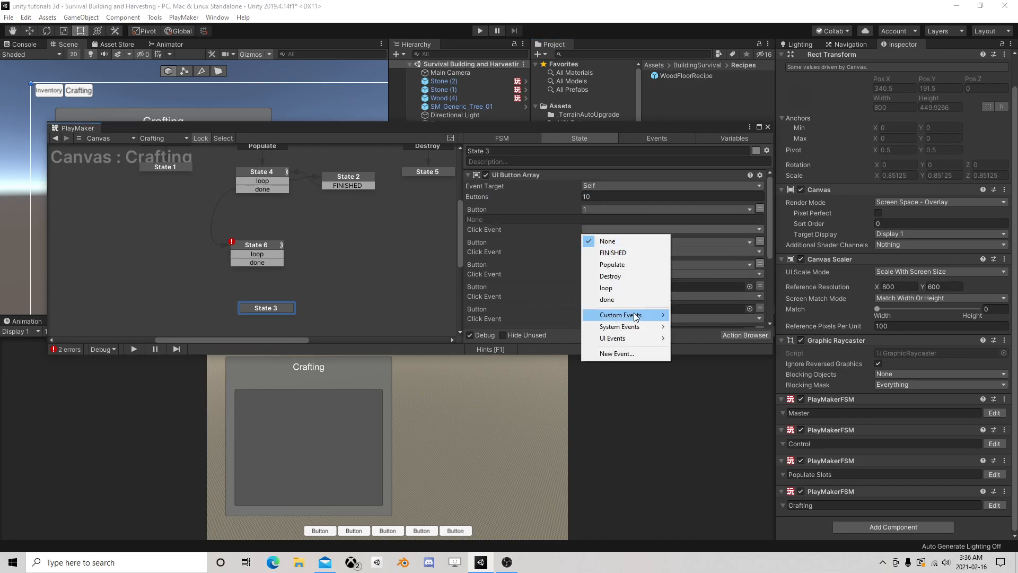
click(626, 351)
text(Create)
key(Return)
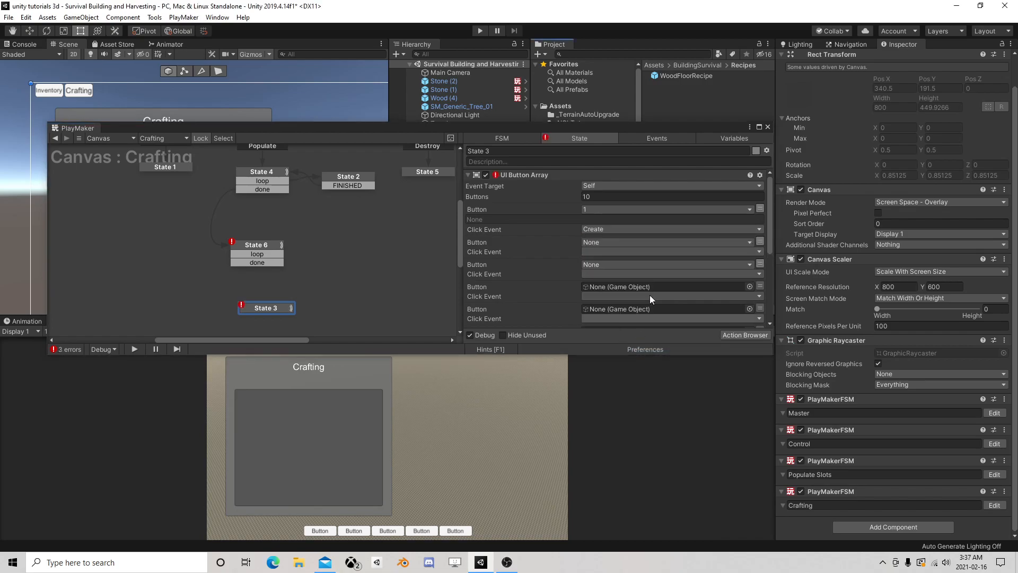
Step: Assign a new variable named 2 to the second button and set its click event to Create
click(605, 243)
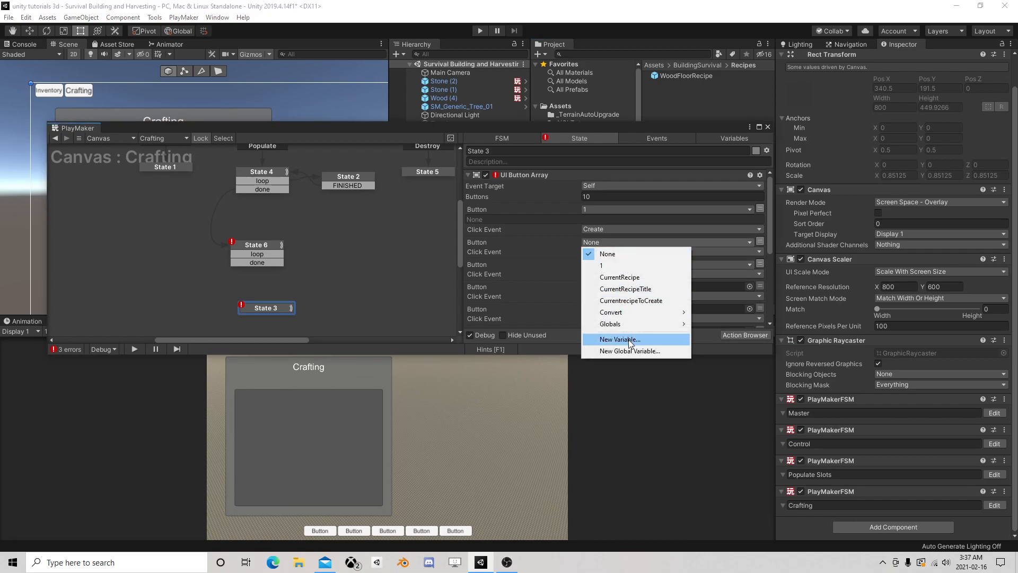
click(629, 340)
text(2)
key(Return)
click(606, 262)
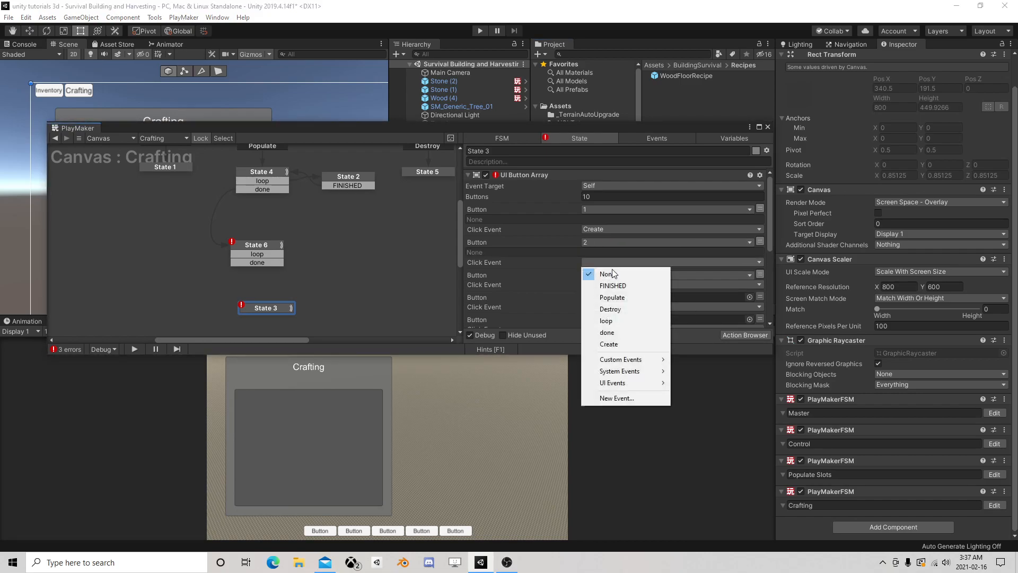
click(609, 343)
Step: Assign a new variable named 3 to the third button and set its click event to Create
scroll(619, 296, down, 3)
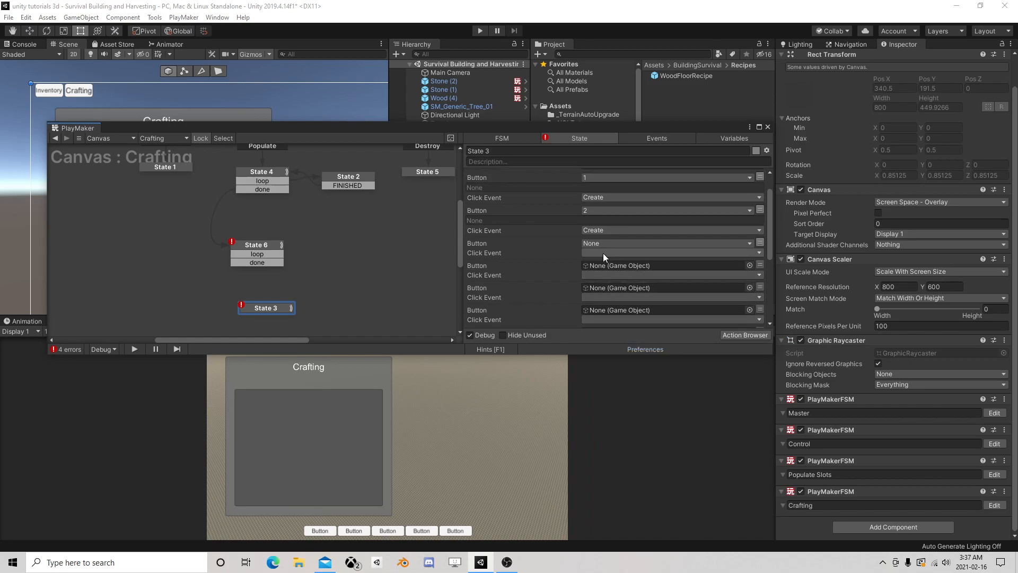
click(602, 243)
click(623, 352)
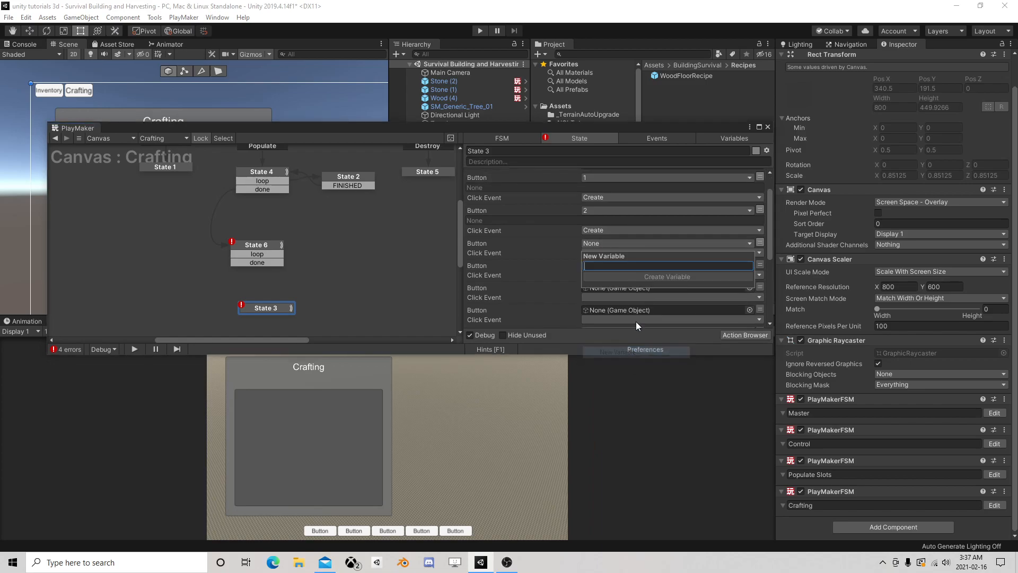
text(3)
key(Return)
click(609, 263)
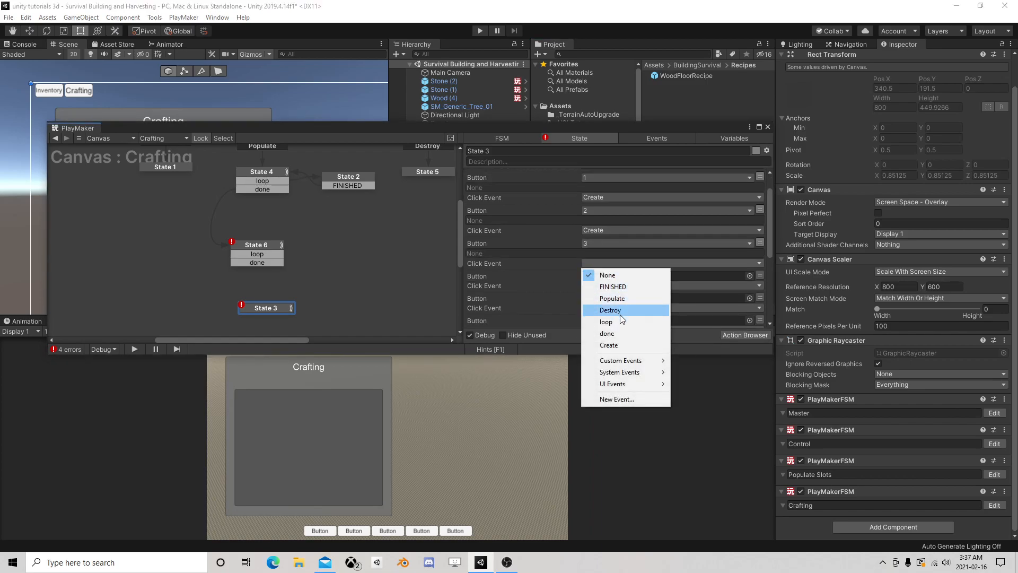
click(609, 345)
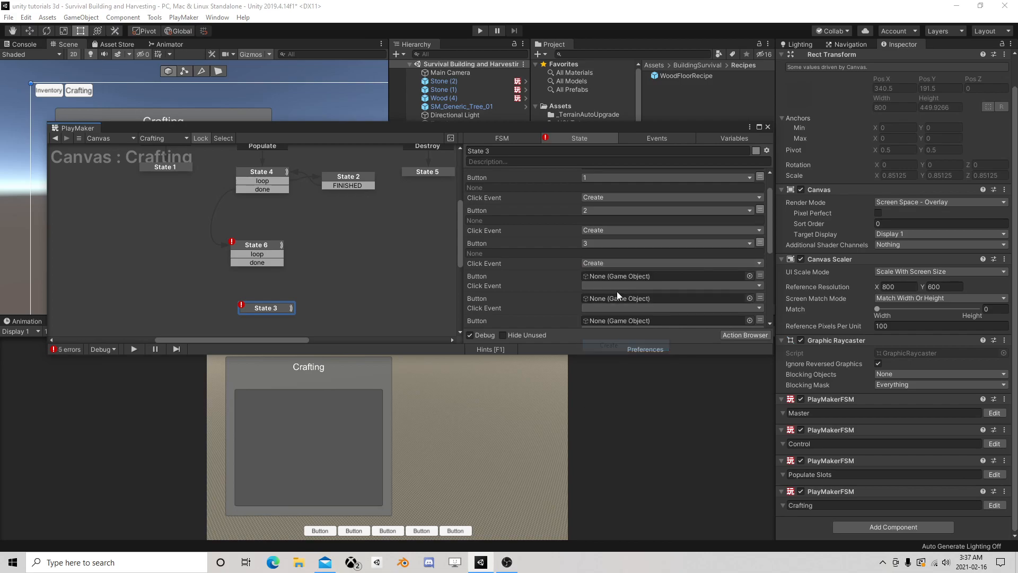
Step: Switch the fourth and fifth buttons to variables, then give the fourth a new variable named 4 and the Create click event
click(762, 275)
click(685, 275)
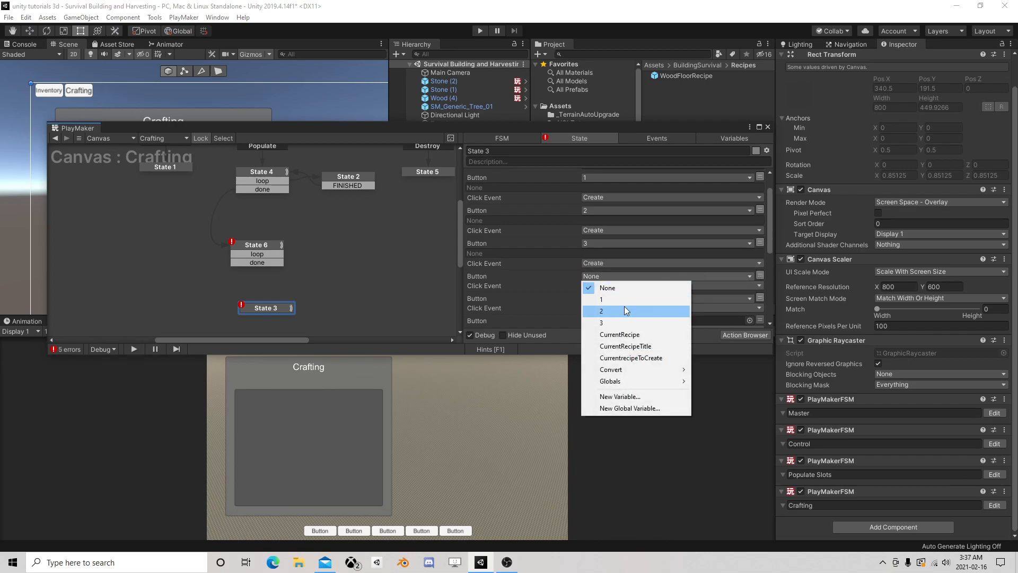
click(620, 396)
text(4)
key(Return)
click(606, 296)
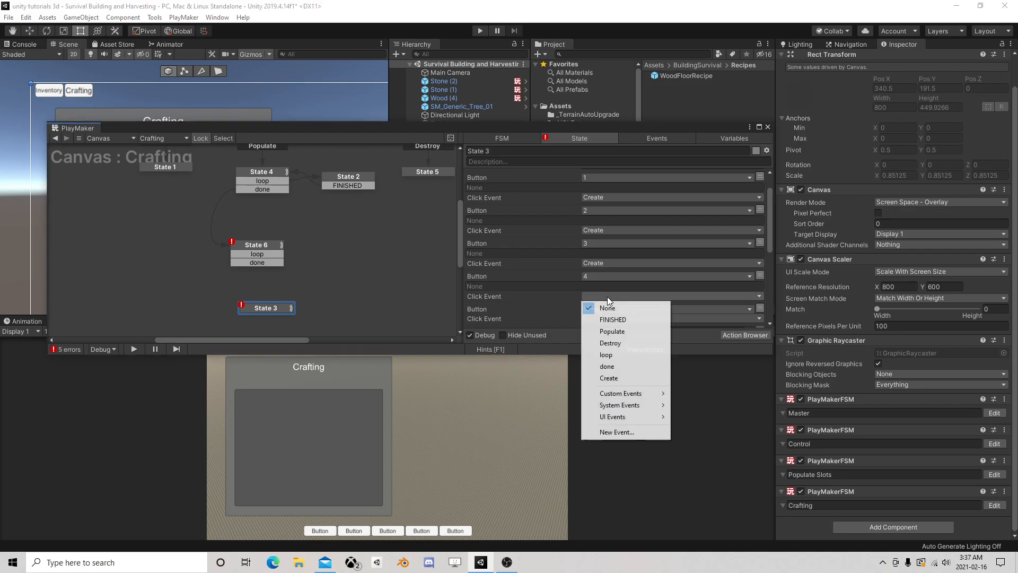
click(617, 378)
Step: Reduce the UI Button Array's number of buttons to 5
scroll(606, 208, up, 2)
key(Delete)
key(Delete)
text(5)
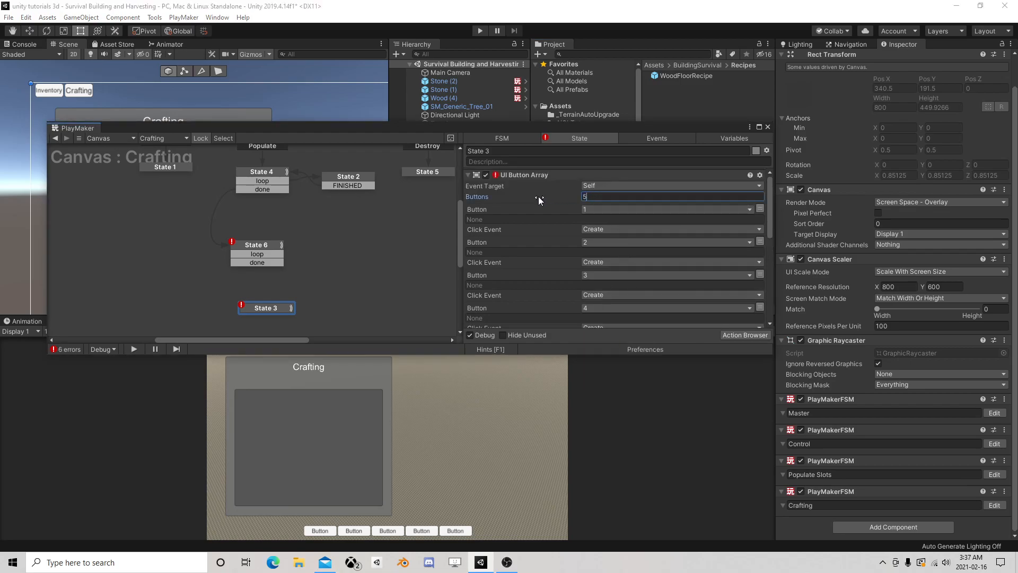
click(543, 230)
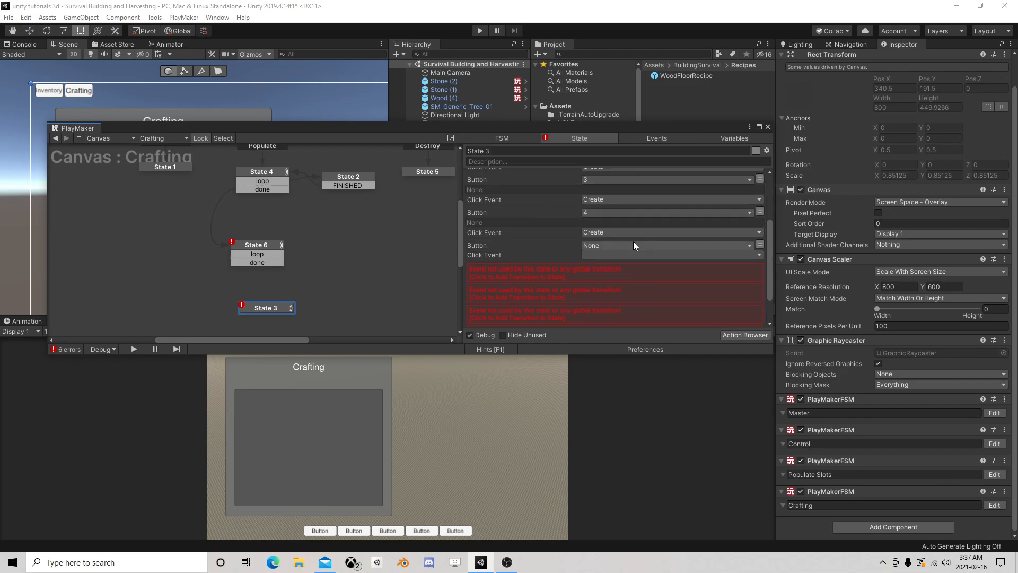
Step: Give the fifth button a new variable named 5 and the Create click event, and add a Create transition to State 3
click(605, 246)
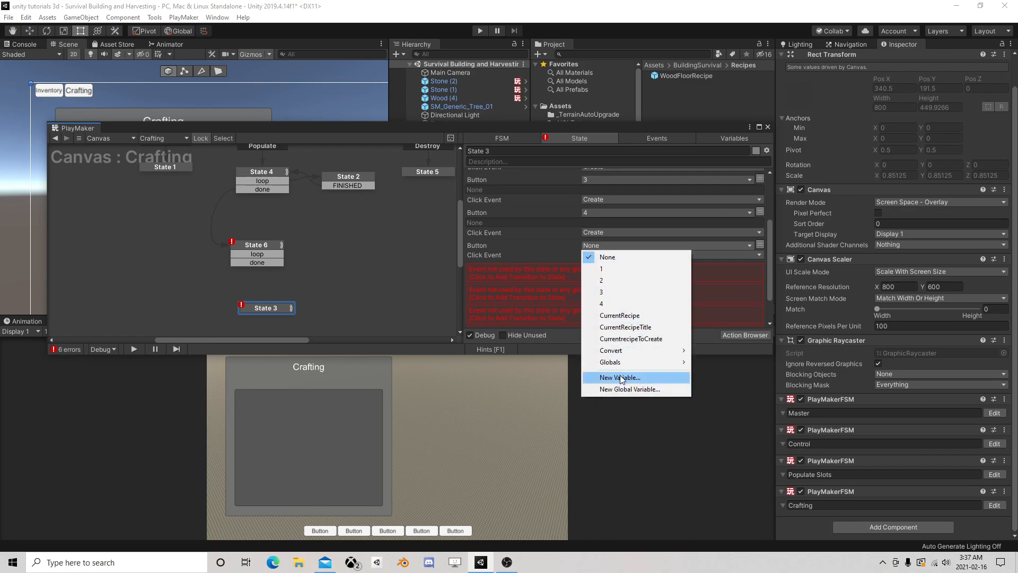
click(637, 375)
text(5)
key(Return)
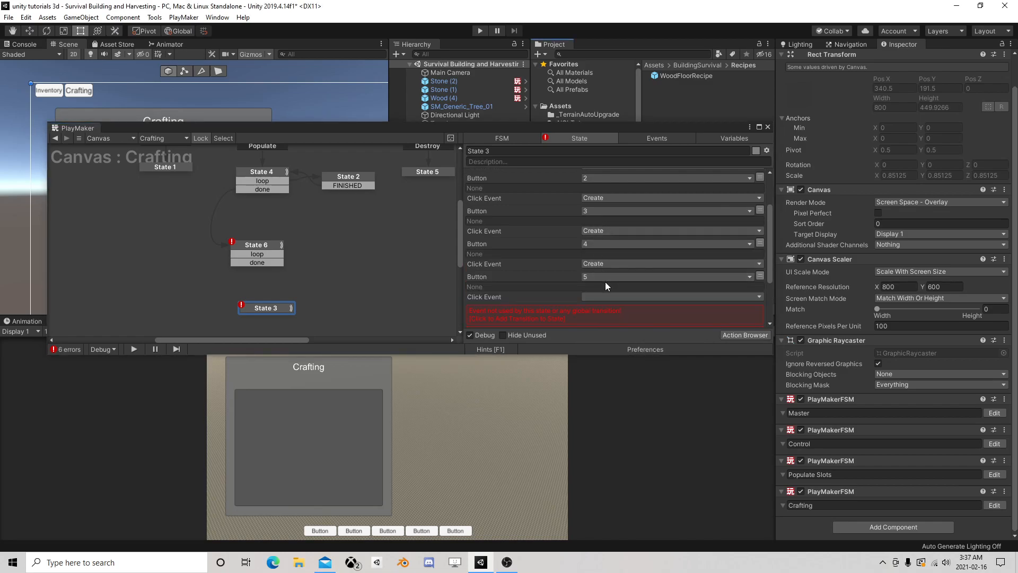
scroll(606, 283, down, 1)
click(620, 265)
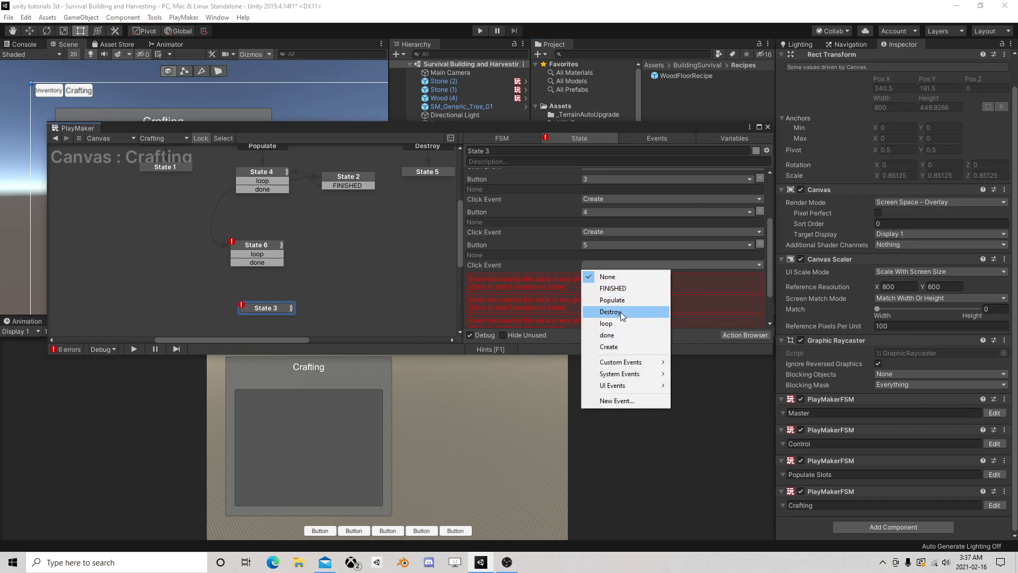
click(610, 347)
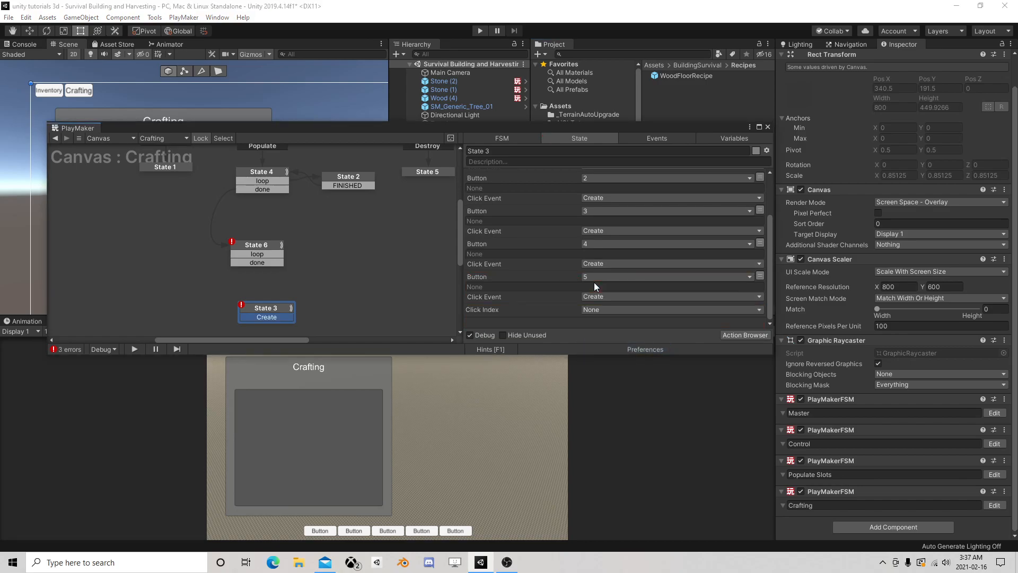
Step: Store the UI Button Array's click index in a new variable named CreatedIndex
click(595, 313)
click(619, 337)
text(CreatedIndex)
key(Return)
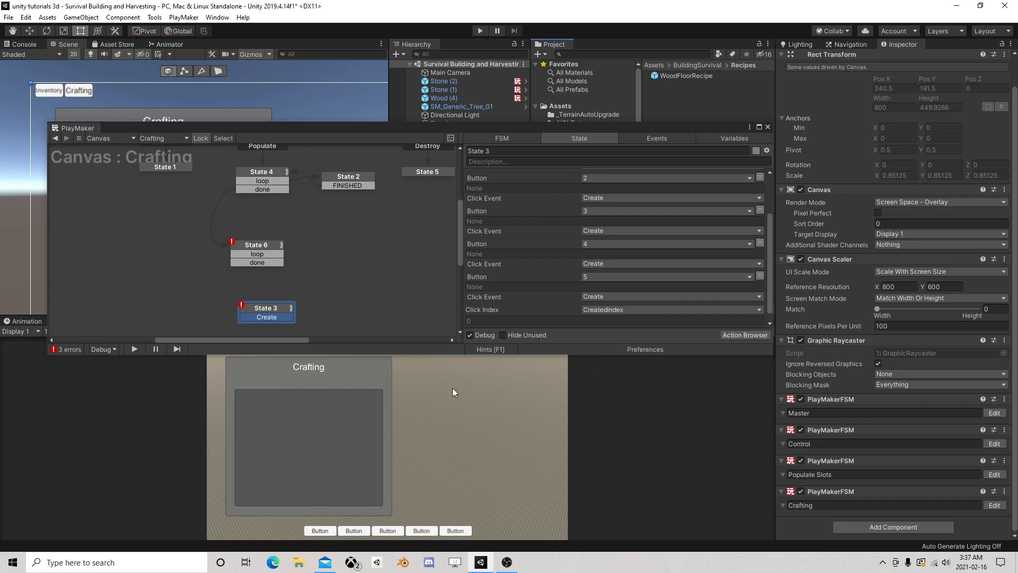
Step: Link State 6's done transition to State 3 and its loop transition to a new state placed beside State 6
drag(245, 264, 265, 310)
right_click(340, 249)
click(369, 256)
drag(265, 254, 351, 252)
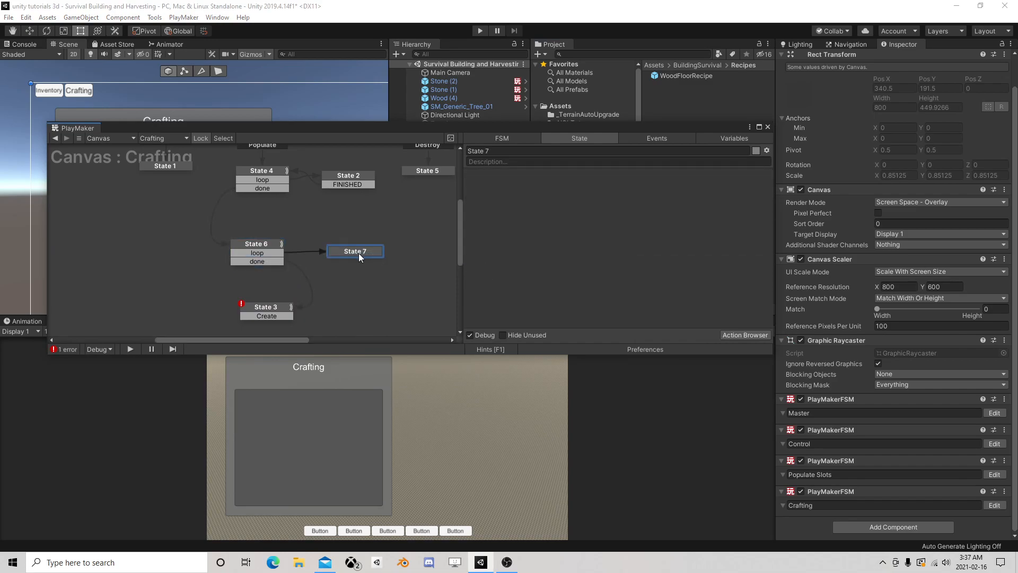
Step: Delete State 6 and State 7, and link State 4's done transition to State 3 placed directly below it
middle_drag(384, 221, 363, 249)
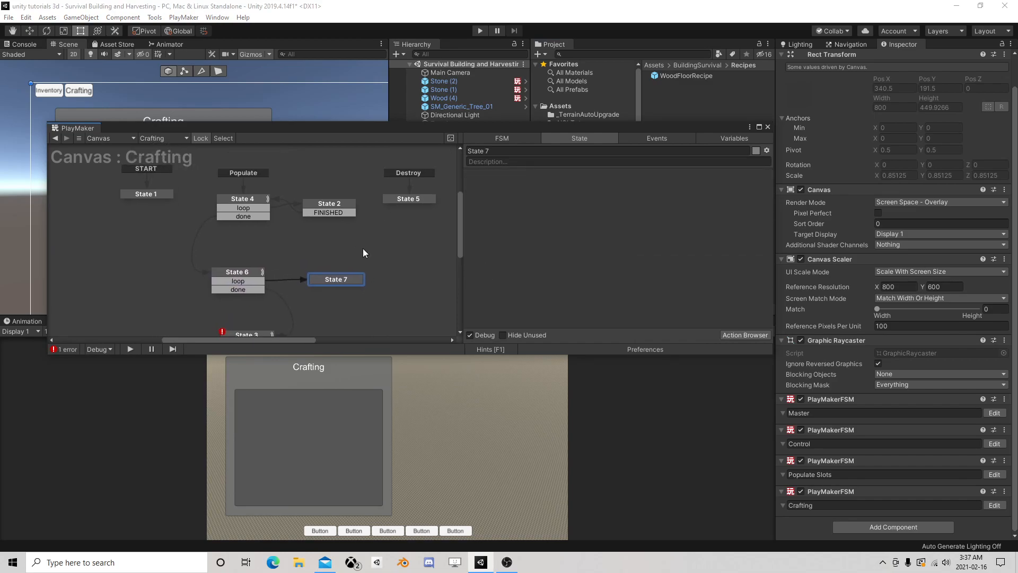
click(244, 272)
click(324, 208)
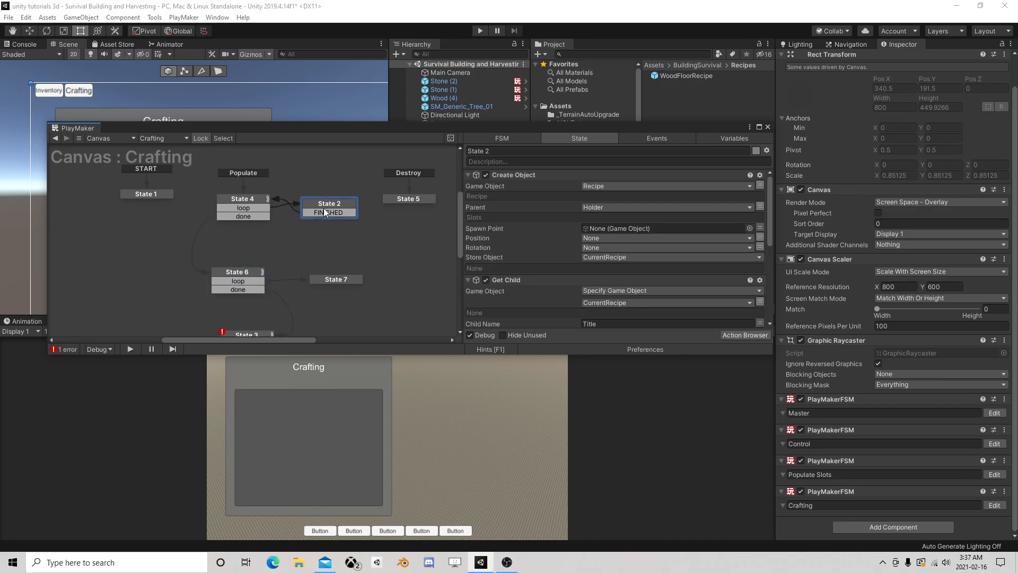
click(248, 274)
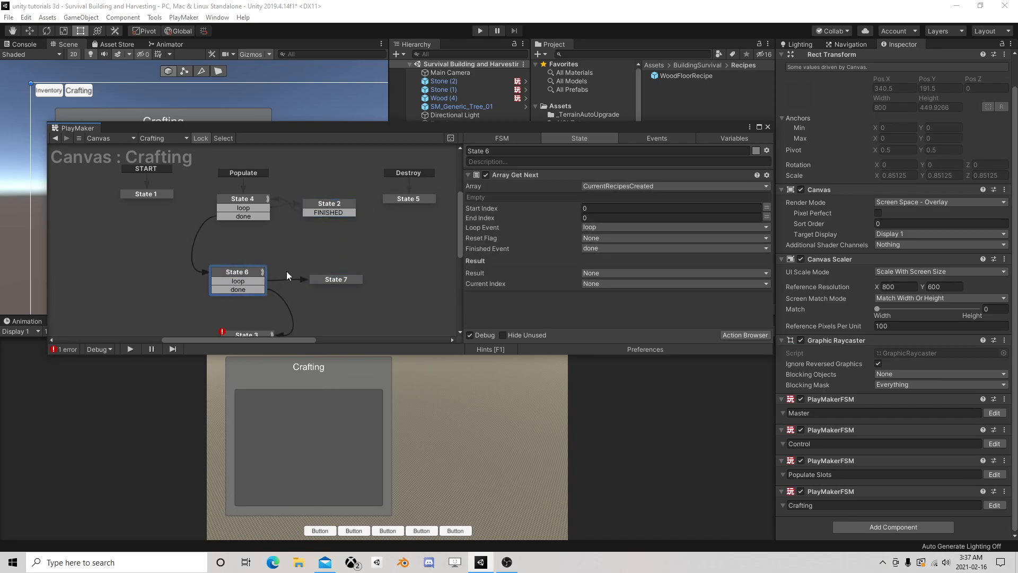
key(Delete)
click(333, 279)
key(Delete)
drag(257, 333, 254, 265)
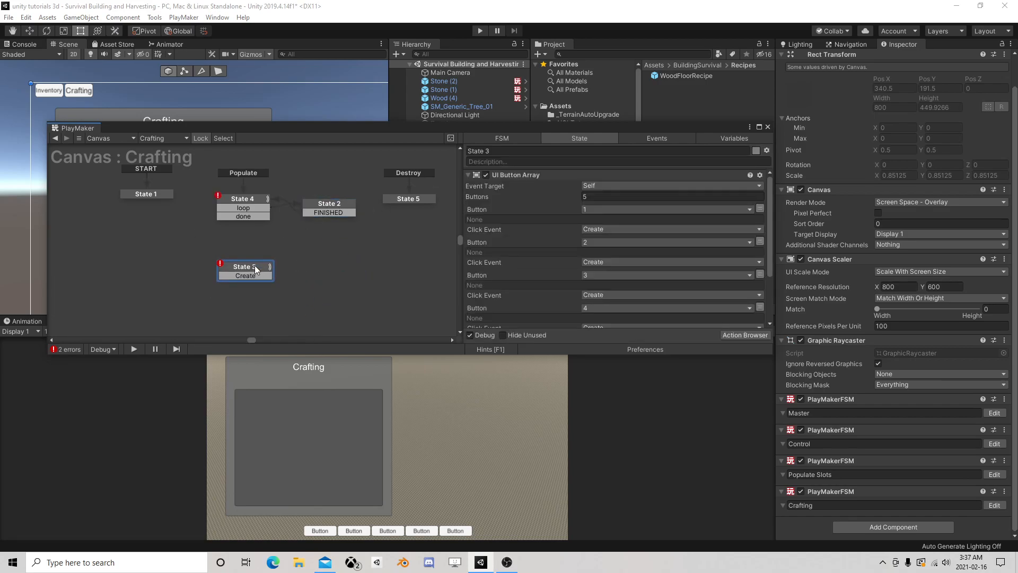
drag(259, 216, 252, 266)
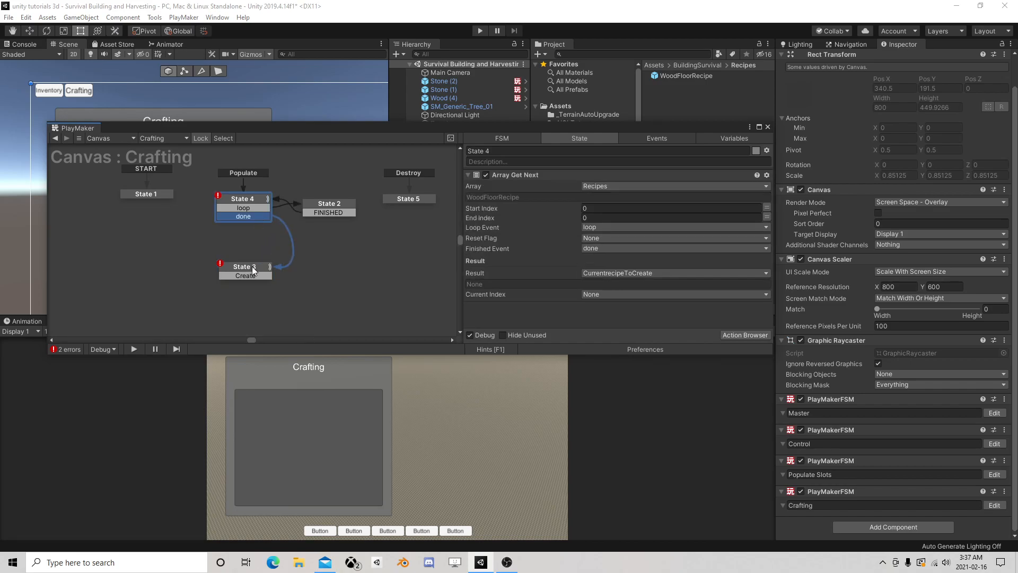
Step: Store the current index of State 4's Array Get Next action in a new variable named CurrentIndex
click(324, 211)
scroll(619, 280, down, 2)
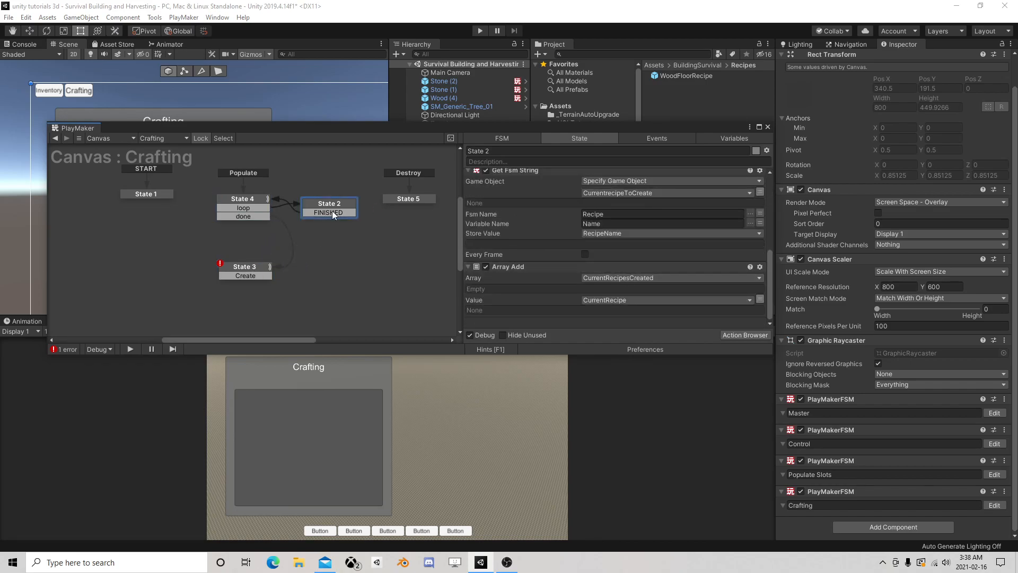
click(238, 203)
click(610, 296)
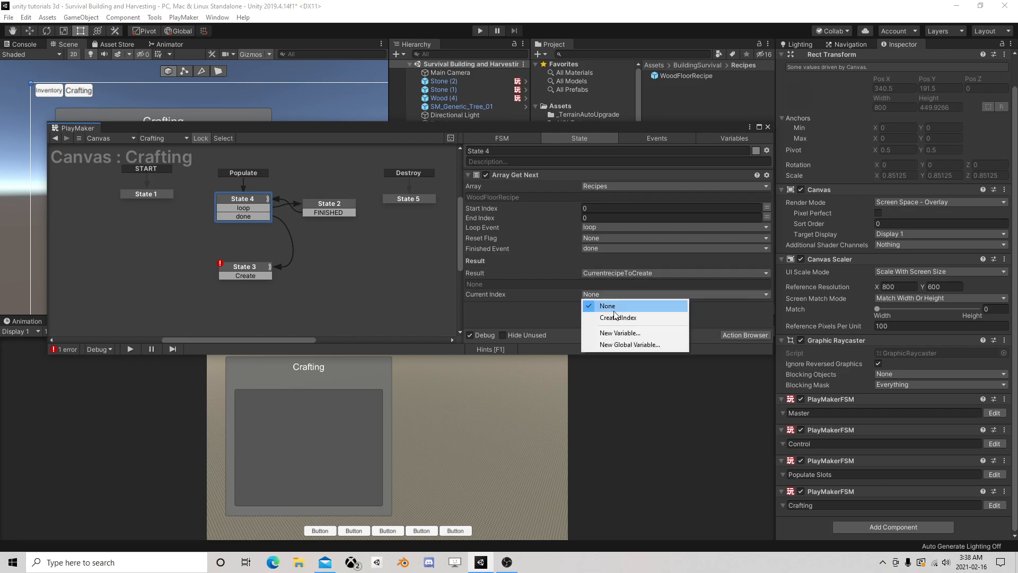
click(615, 333)
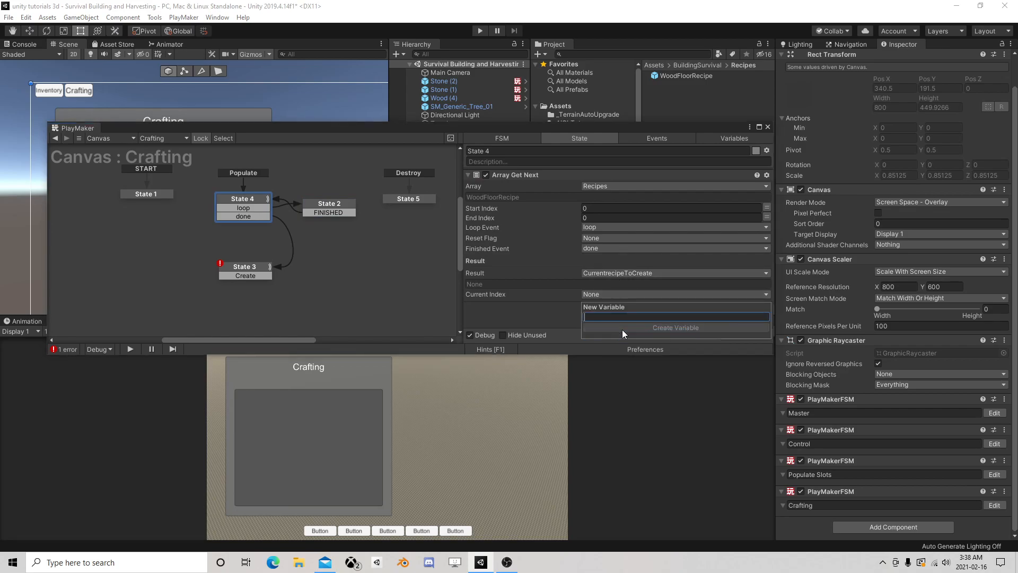
text(Current)
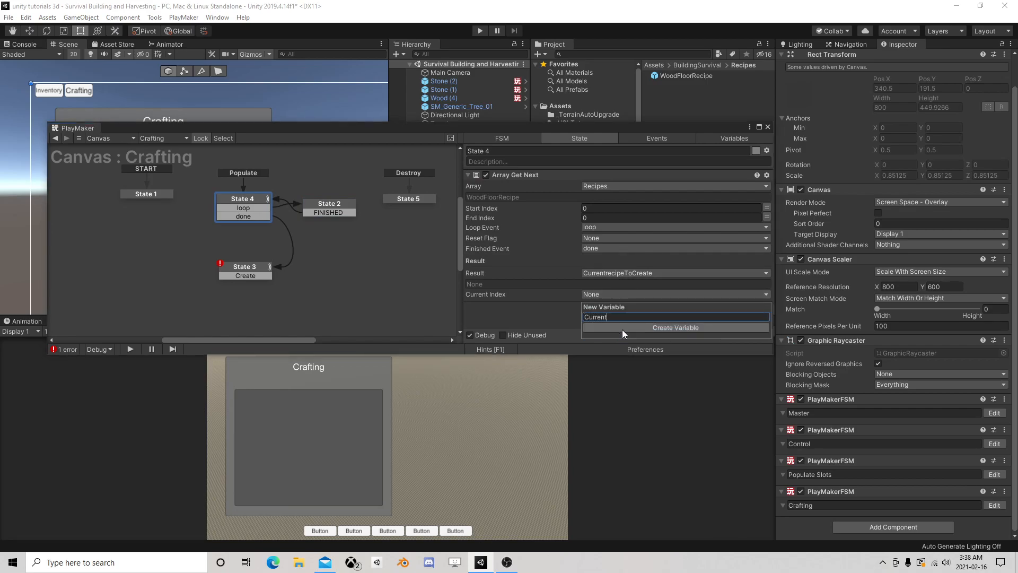
click(623, 328)
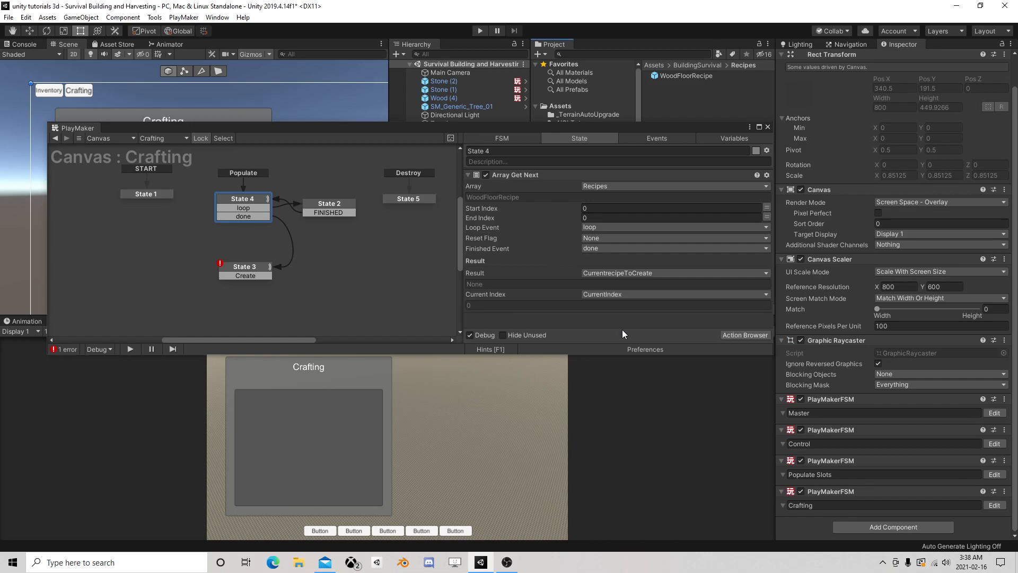
Step: Try a Set Game Object action at the end of State 2 and remove it again
click(335, 206)
scroll(632, 276, down, 5)
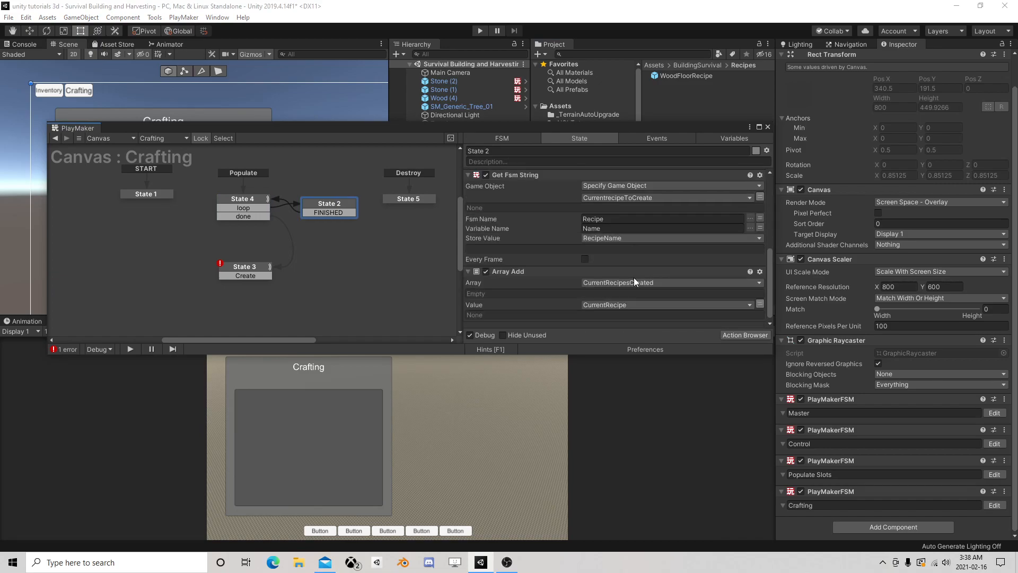
click(733, 335)
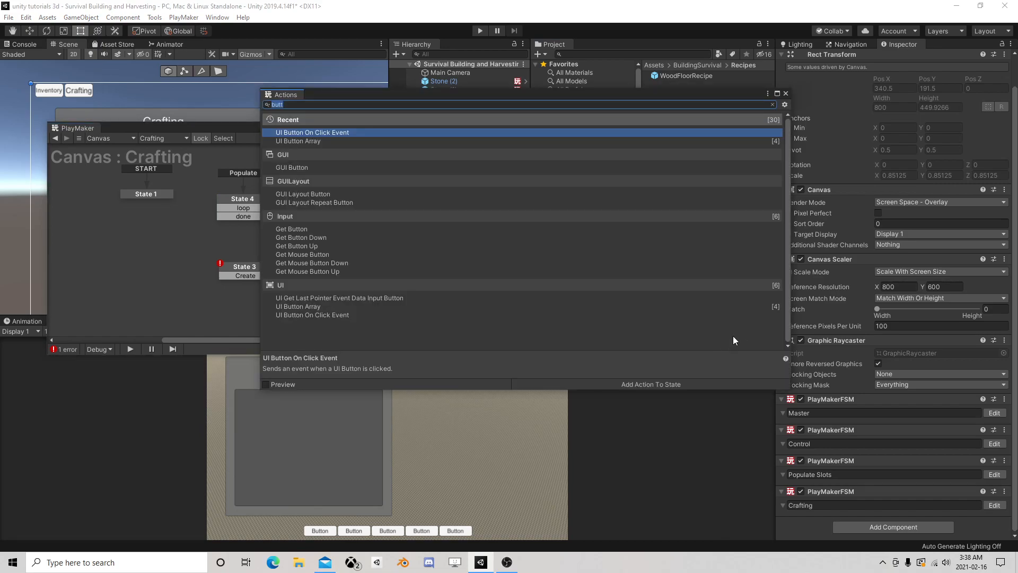
text(set ga)
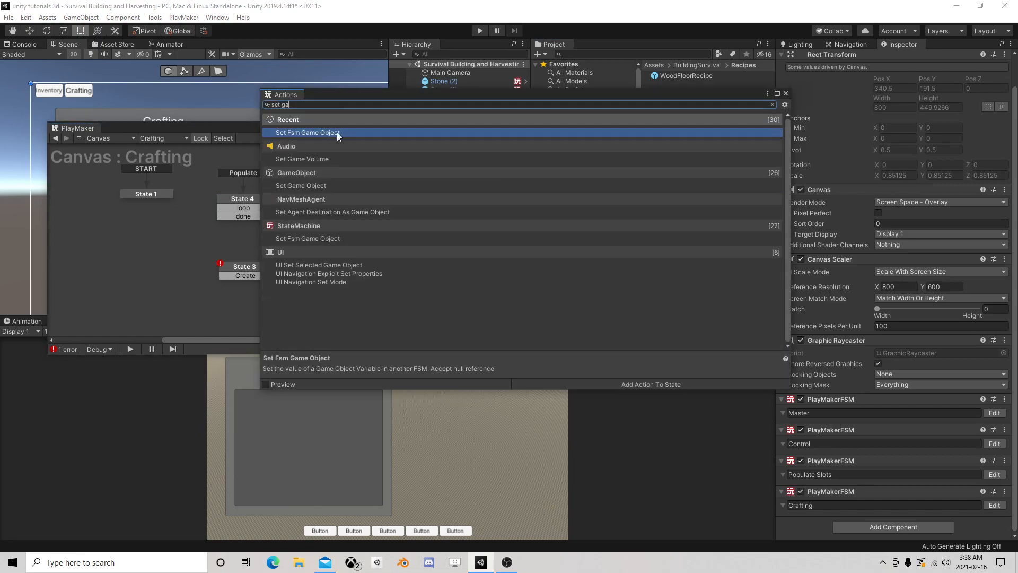
double_click(317, 186)
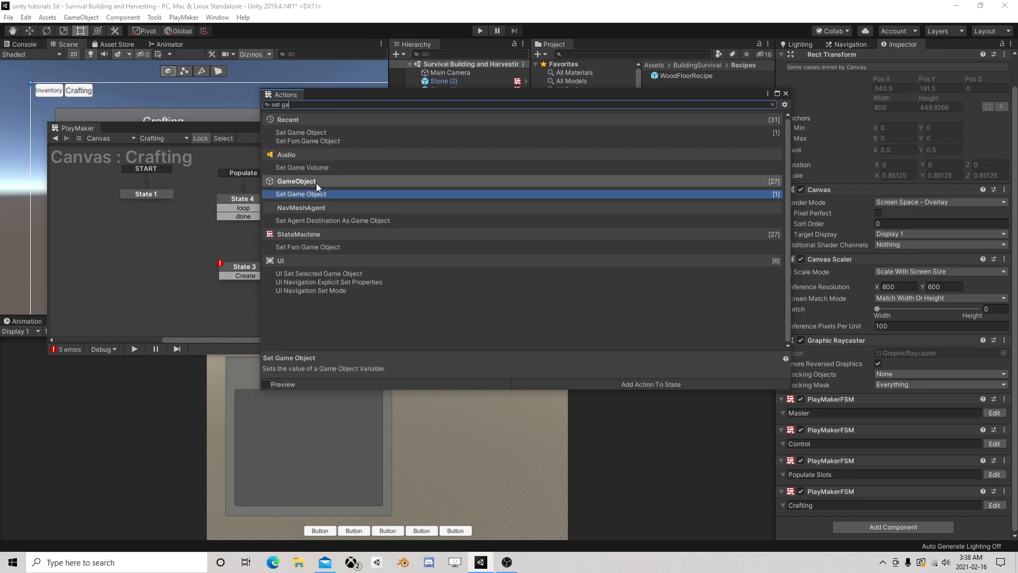
click(786, 93)
click(719, 291)
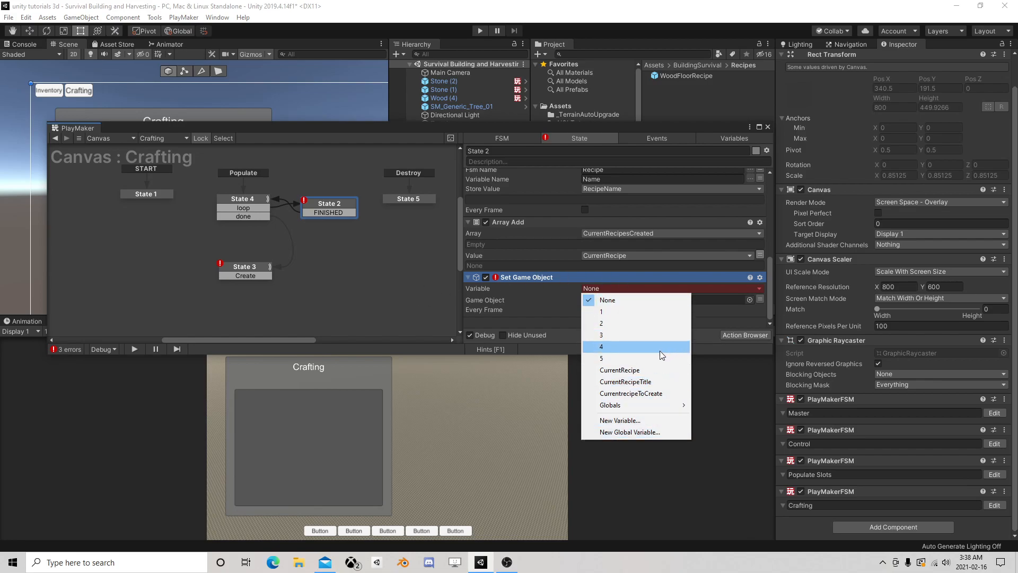
click(427, 296)
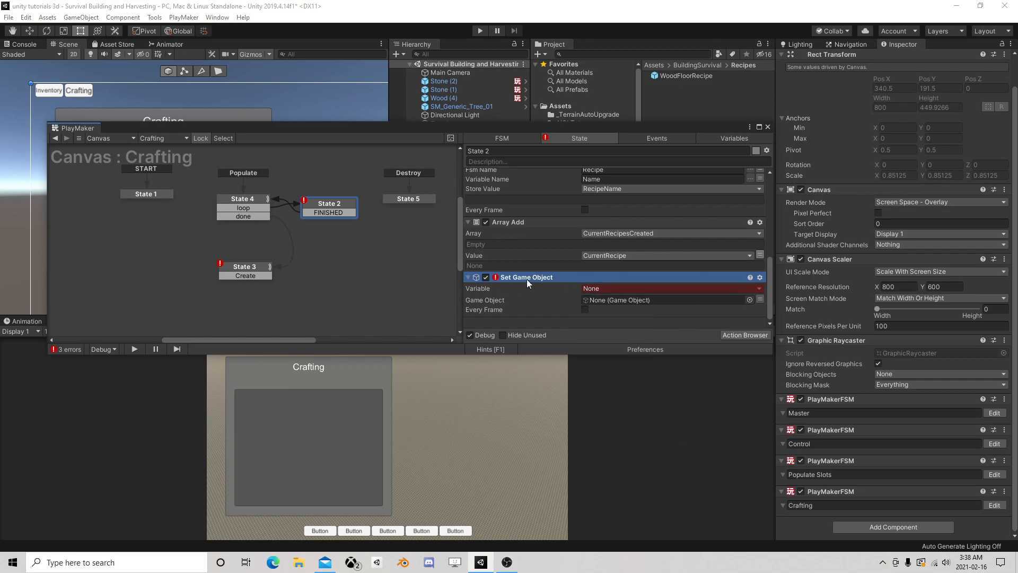
key(Delete)
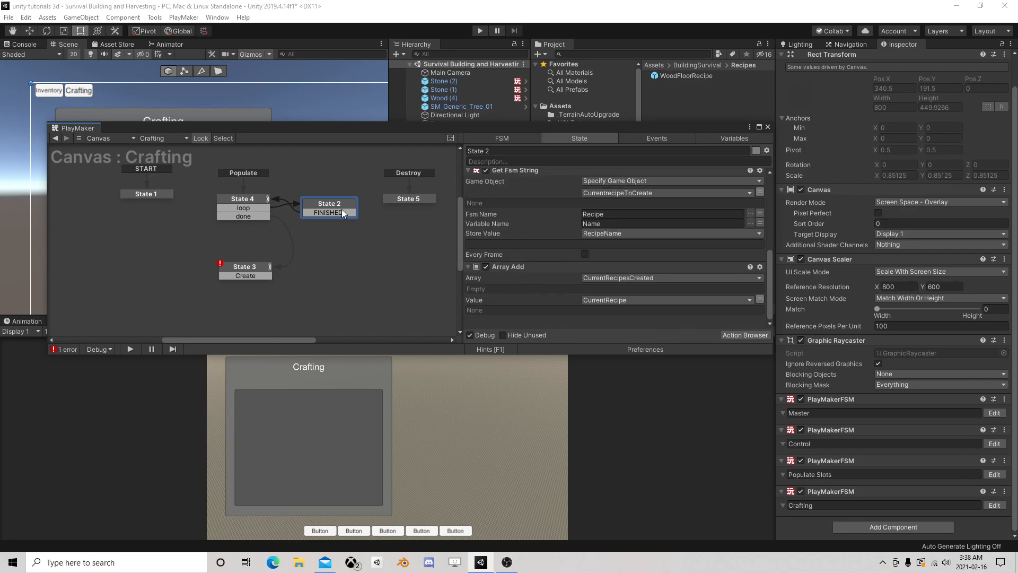
Step: Replace State 3 with a new empty state below State 4 and link State 4's done transition to it
click(255, 271)
click(533, 176)
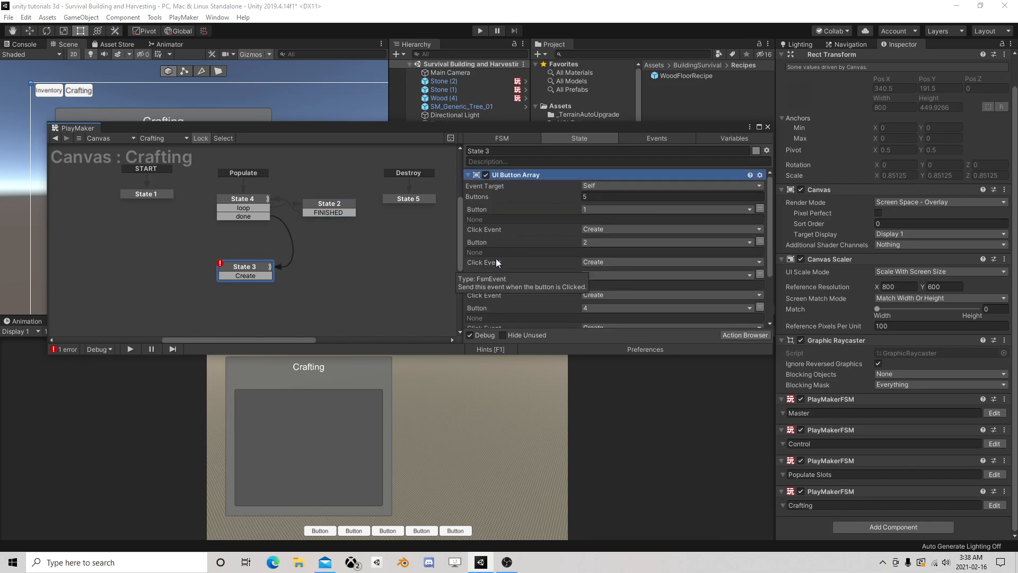
key(Delete)
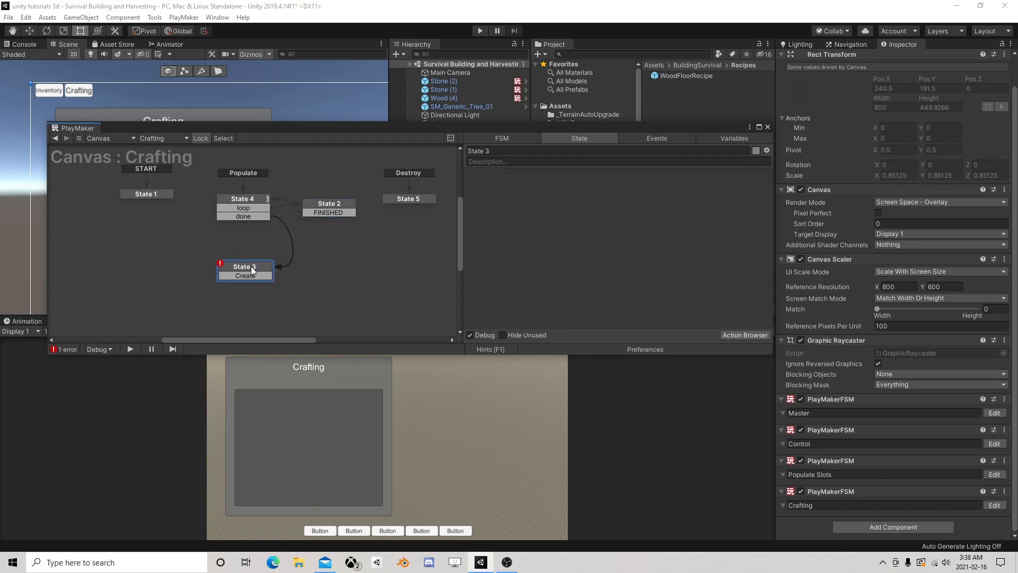
key(Delete)
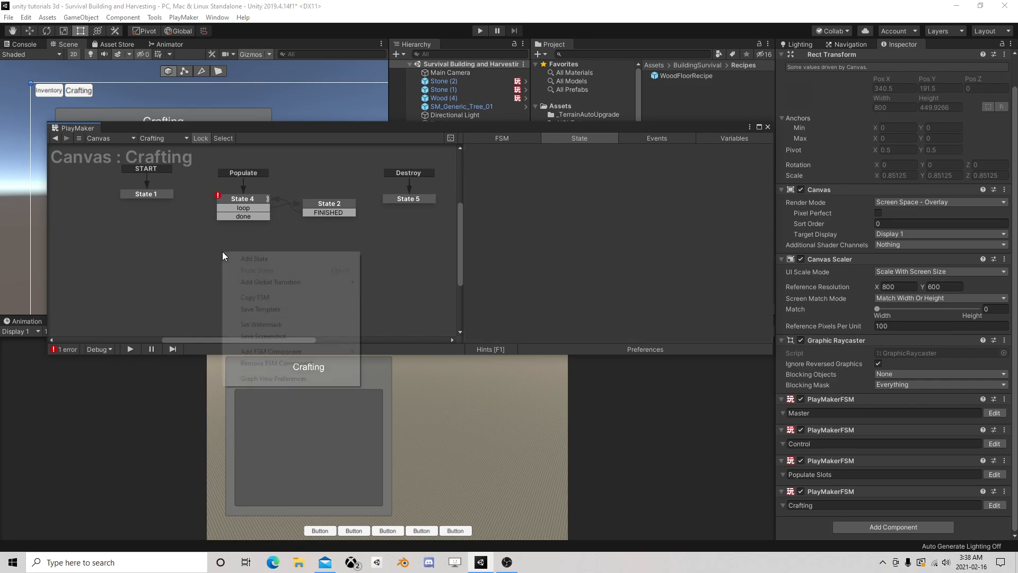
right_click(222, 251)
drag(252, 216, 247, 262)
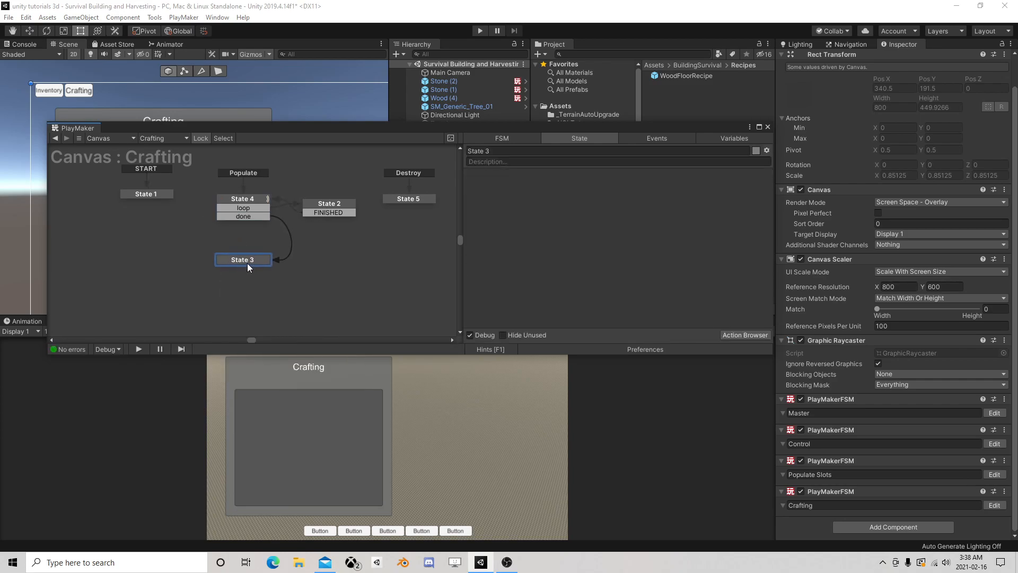
Step: Delete the unused variables 1, 2, 3, 4, 5 and CreatedIndex from the Crafting FSM
drag(323, 200, 320, 199)
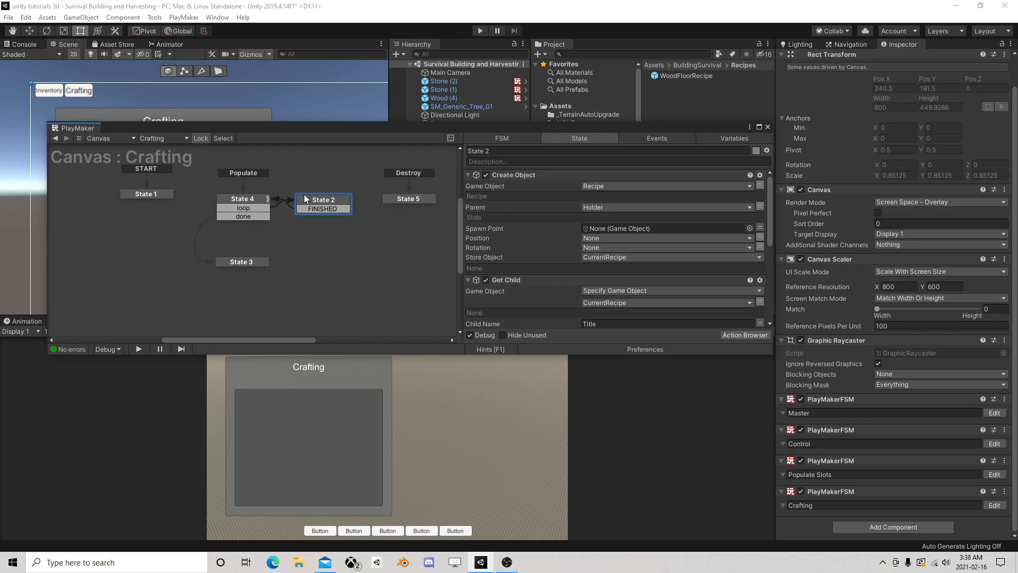
click(736, 138)
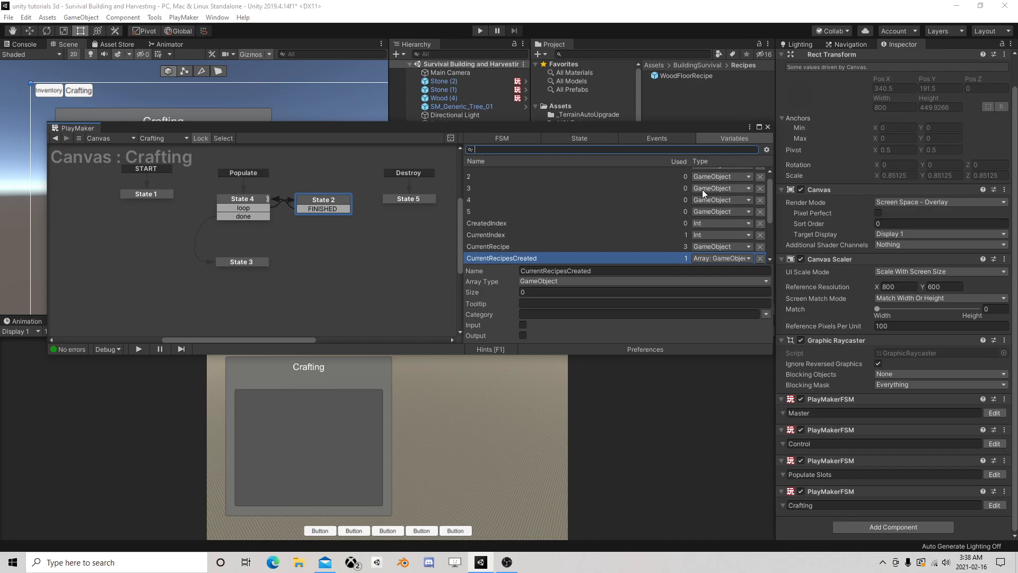
scroll(722, 195, up, 1)
click(762, 174)
click(762, 173)
click(762, 173)
click(762, 173)
click(761, 173)
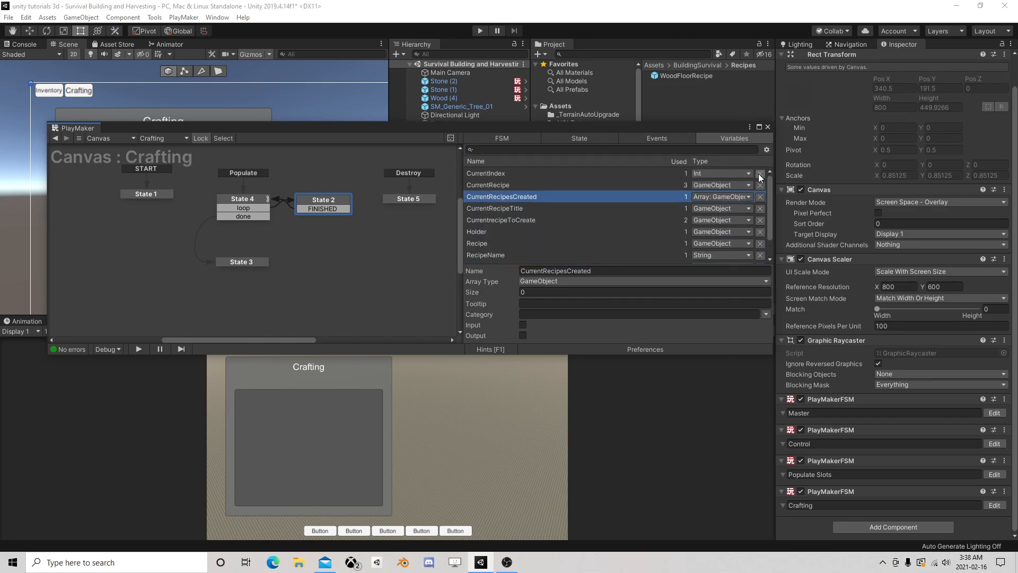
Step: Review the actions in State 2 and State 4, and check the contents of State 5
click(573, 139)
scroll(527, 286, down, 8)
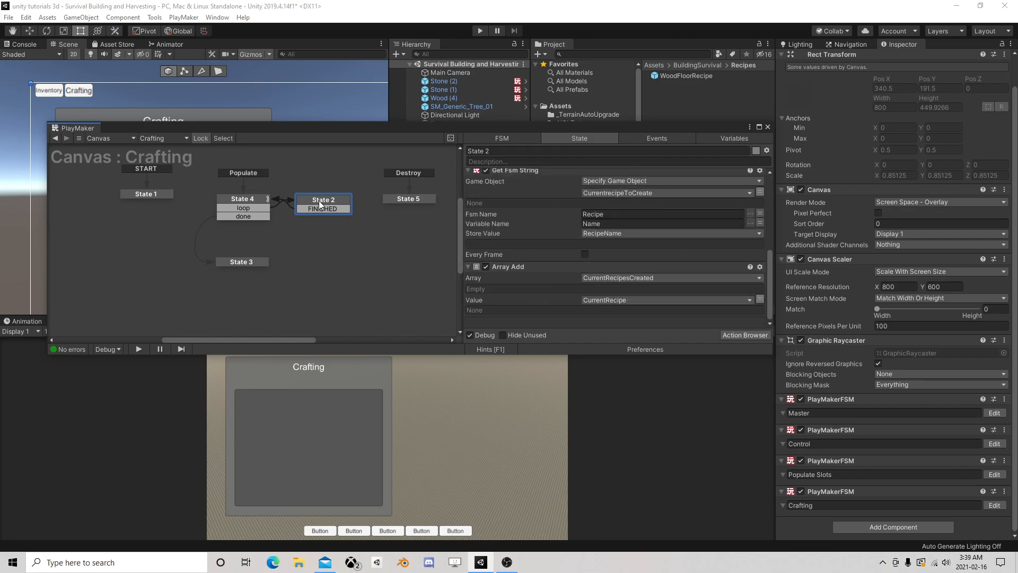
scroll(568, 229, up, 5)
scroll(568, 231, down, 5)
scroll(575, 241, up, 5)
click(234, 200)
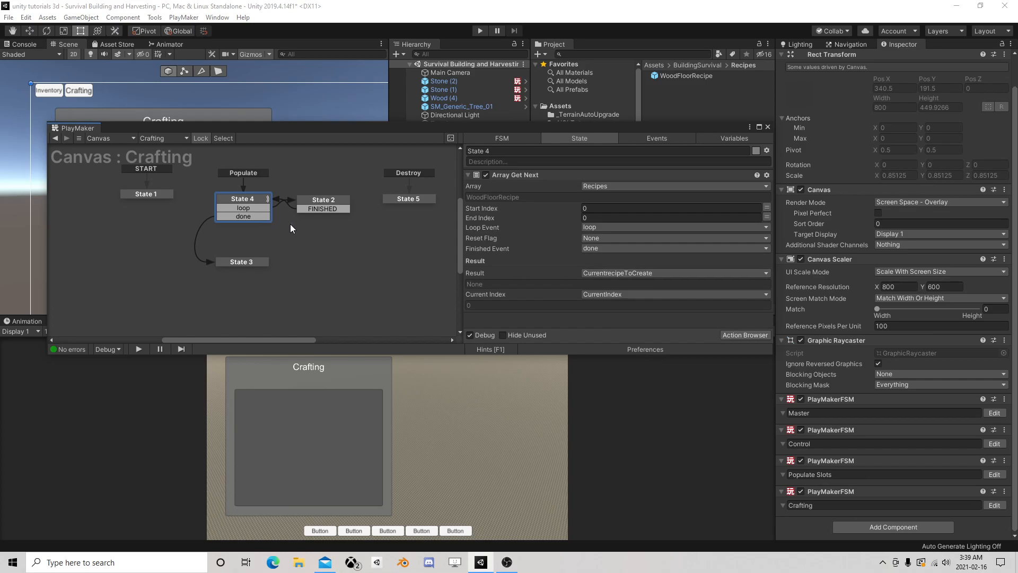
middle_drag(351, 227, 242, 244)
click(319, 216)
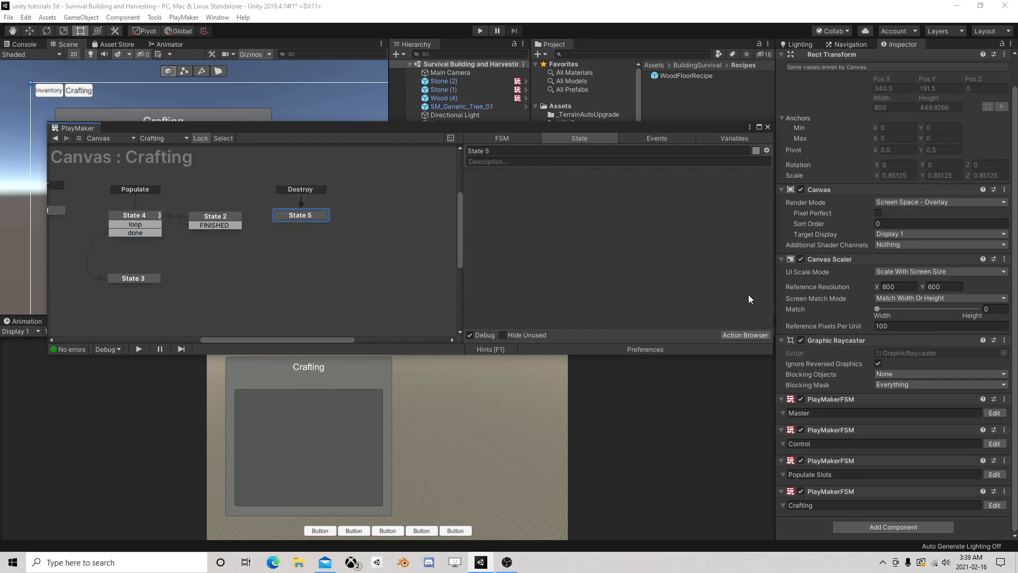
Step: Copy State 4's Array Get Next action into State 5, moving State 5 farther away from State 2
click(141, 218)
right_click(534, 176)
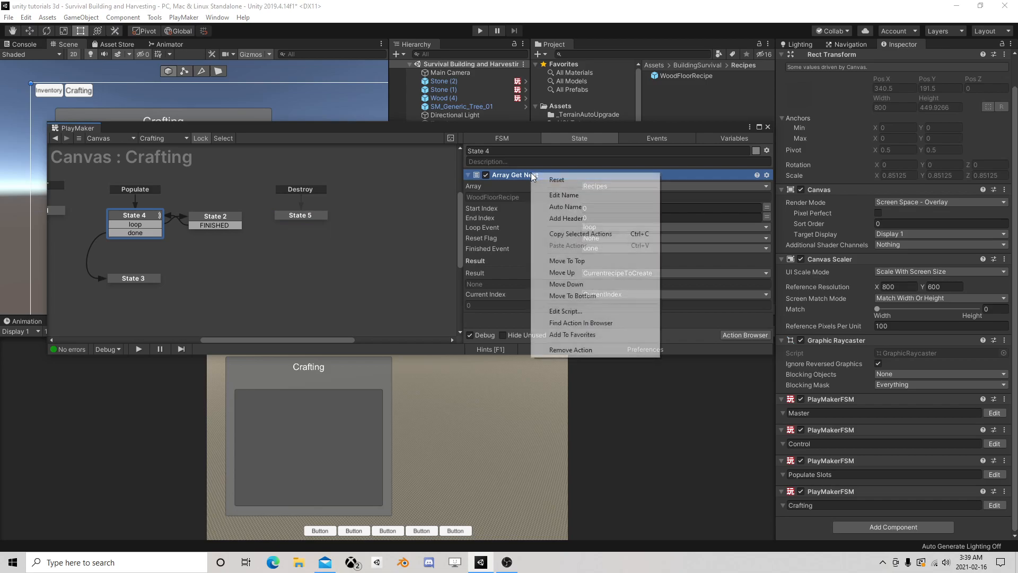
click(580, 234)
click(308, 215)
drag(307, 215, 351, 207)
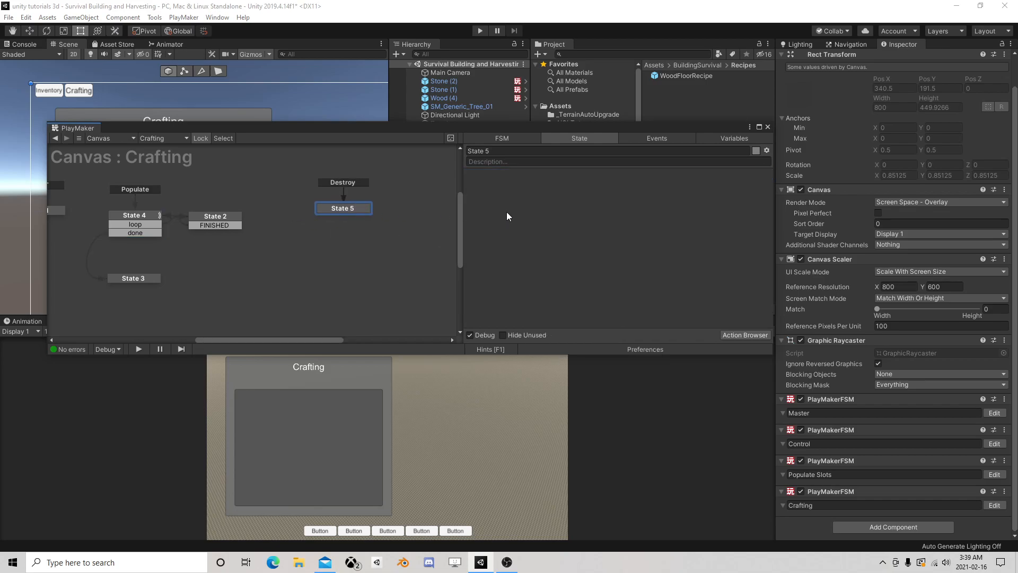
right_click(505, 212)
click(563, 309)
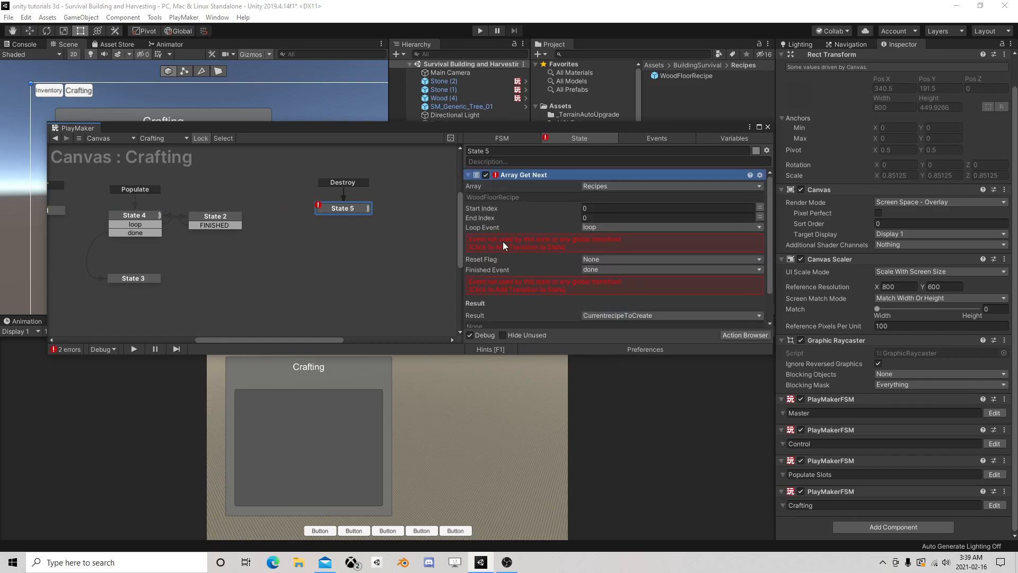
Step: Set State 5's Array Get Next array to CurrentRecipesCreated and add the loop and done transitions to the state
click(598, 186)
click(658, 208)
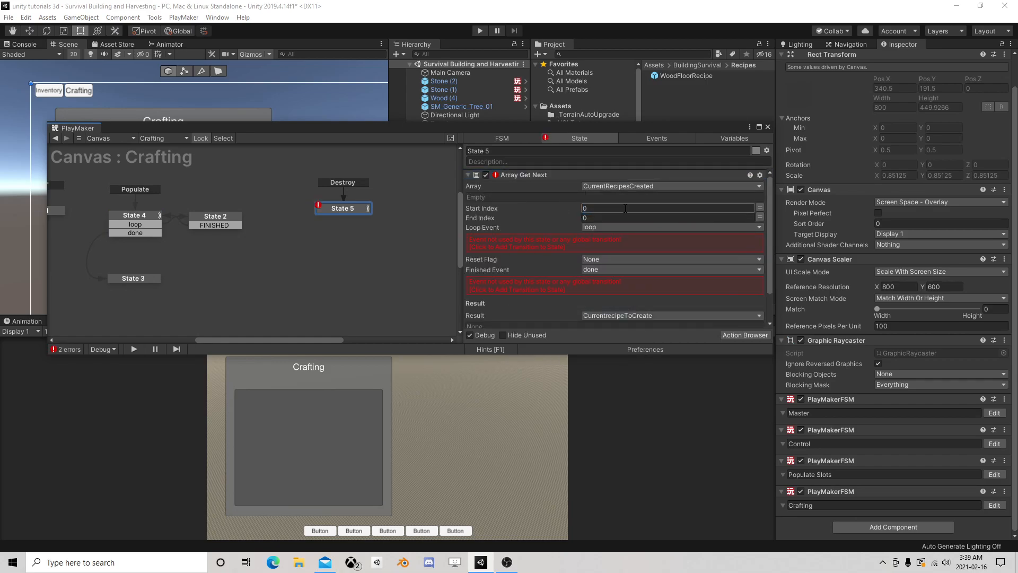
click(573, 244)
click(588, 262)
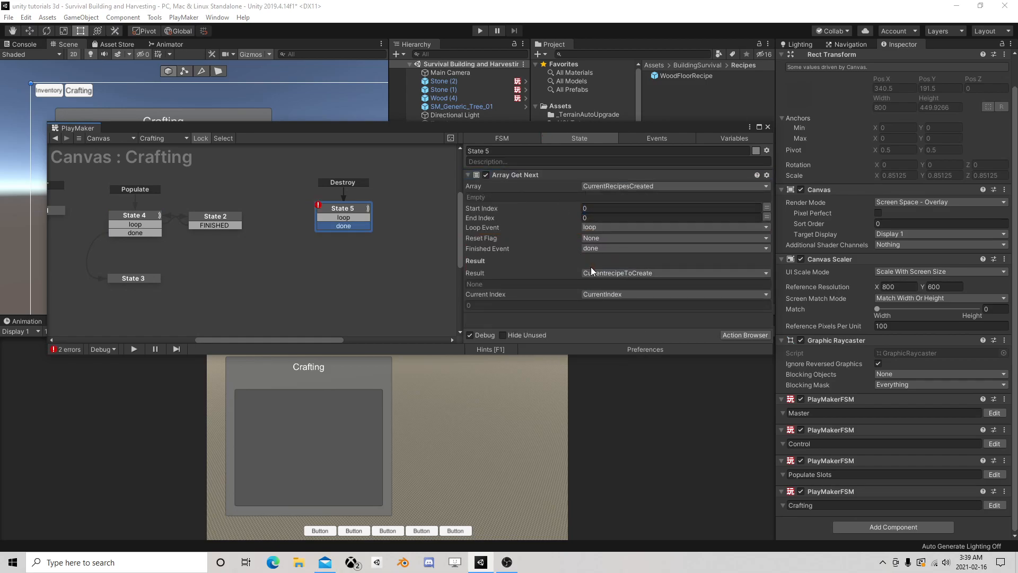
Step: Set the Current Index of State 5's Array Get Next action to None, with CurrentrecipeToCreate as the result
click(621, 295)
click(633, 304)
click(631, 274)
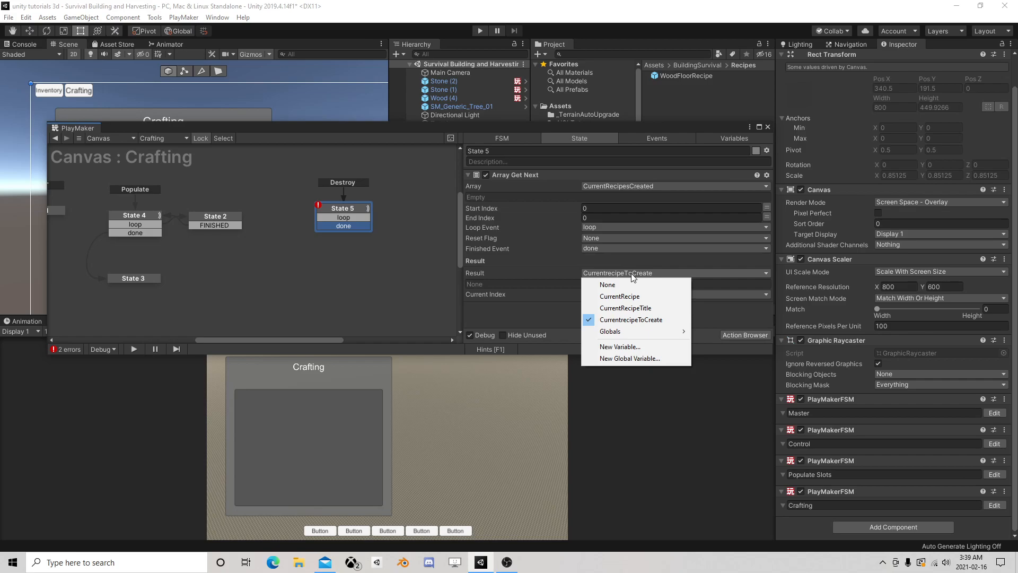
click(639, 319)
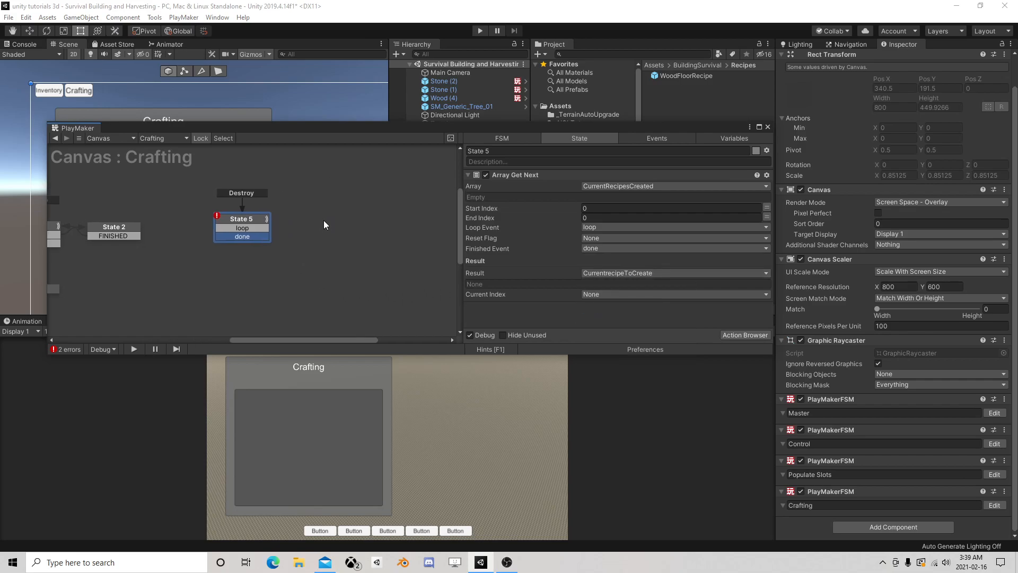
Step: Add State 6 and State 7 beside State 5, linking its loop event to State 6 and its done event to State 7
right_click(324, 222)
click(337, 225)
right_click(218, 272)
click(228, 276)
drag(242, 237, 354, 221)
Step: Add a Destroy Object action to State 6 with CurrentrecipeToCreate as its game object
click(355, 221)
click(746, 334)
text(destr)
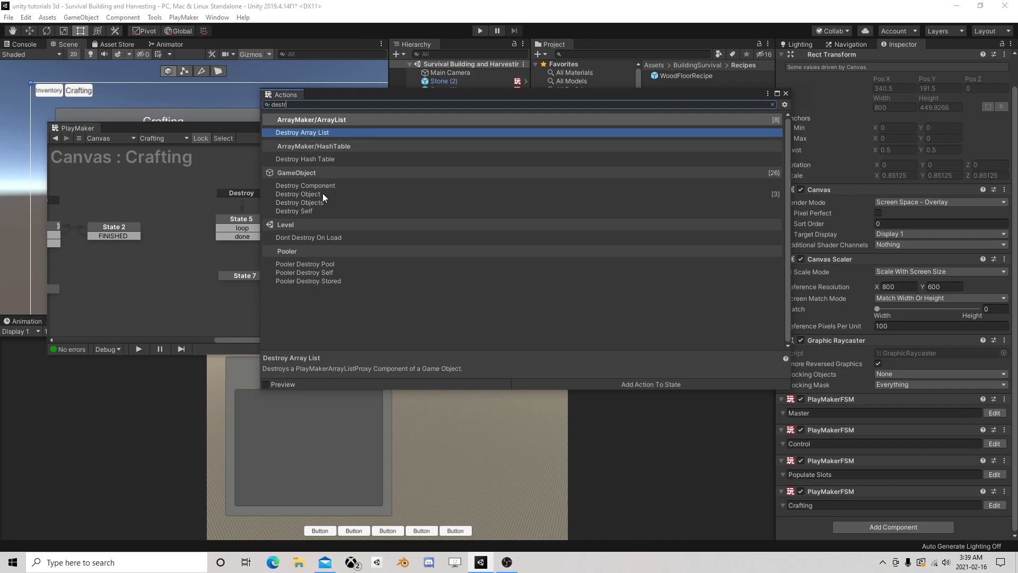
double_click(323, 194)
click(785, 93)
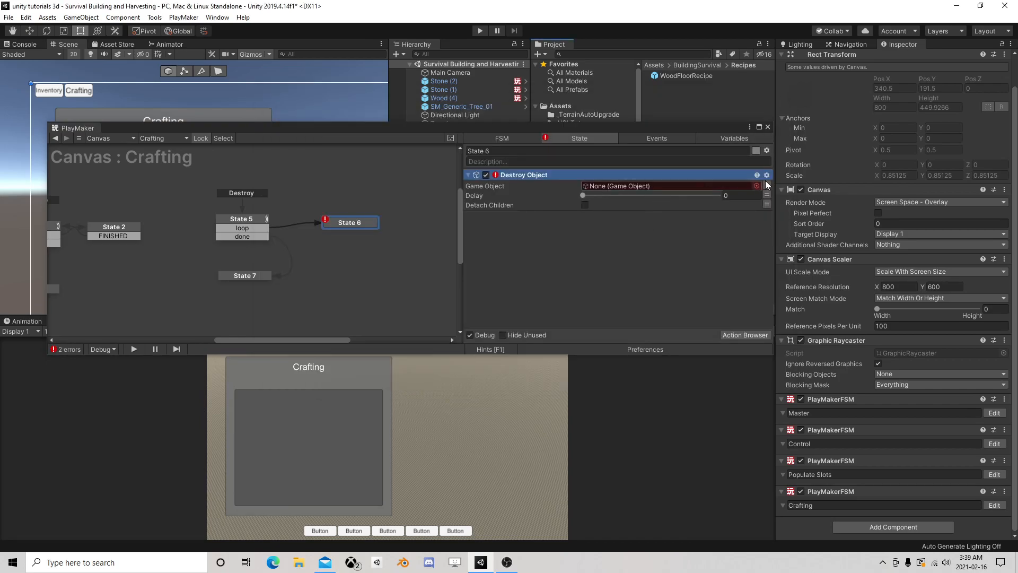
click(676, 189)
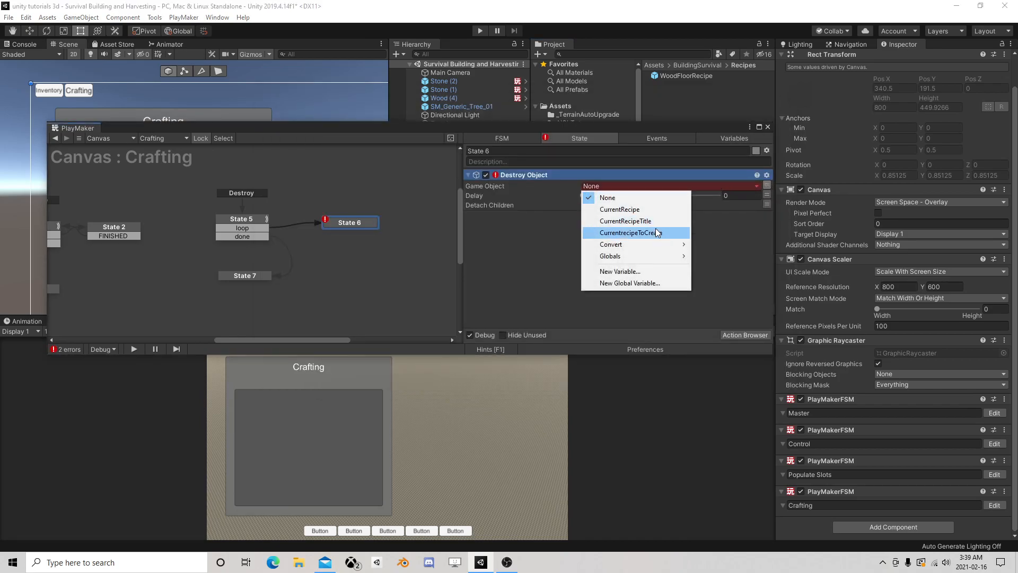
click(642, 231)
Step: Add a FINISHED transition to State 6 and link it back to State 5
right_click(346, 223)
mouse_move(368, 229)
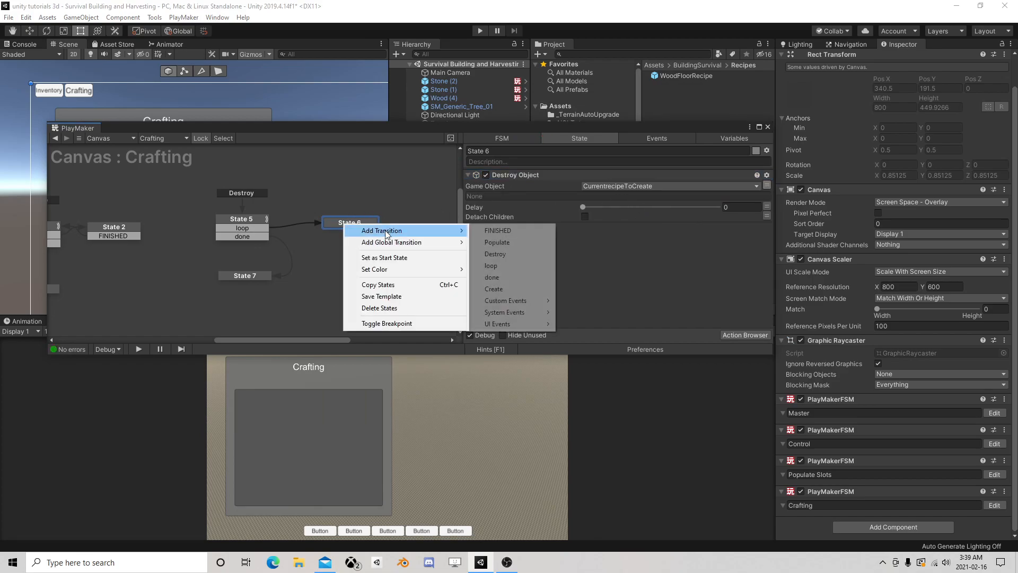
click(496, 232)
drag(332, 233, 225, 233)
middle_drag(198, 250, 284, 235)
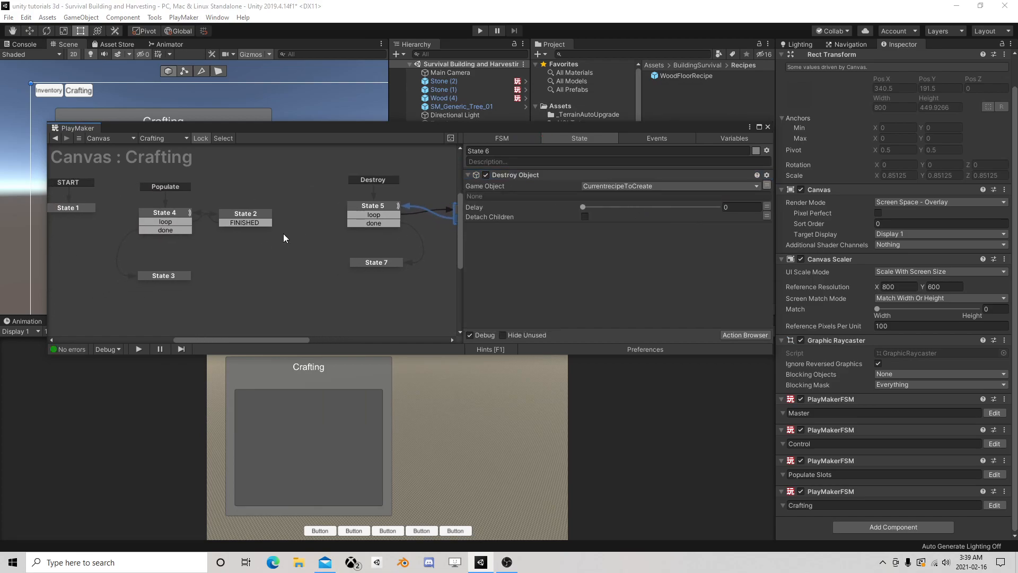
Step: Close the FSM editor and open the Recipe prefab from the BuildingSurvival folder for editing
click(767, 127)
click(700, 77)
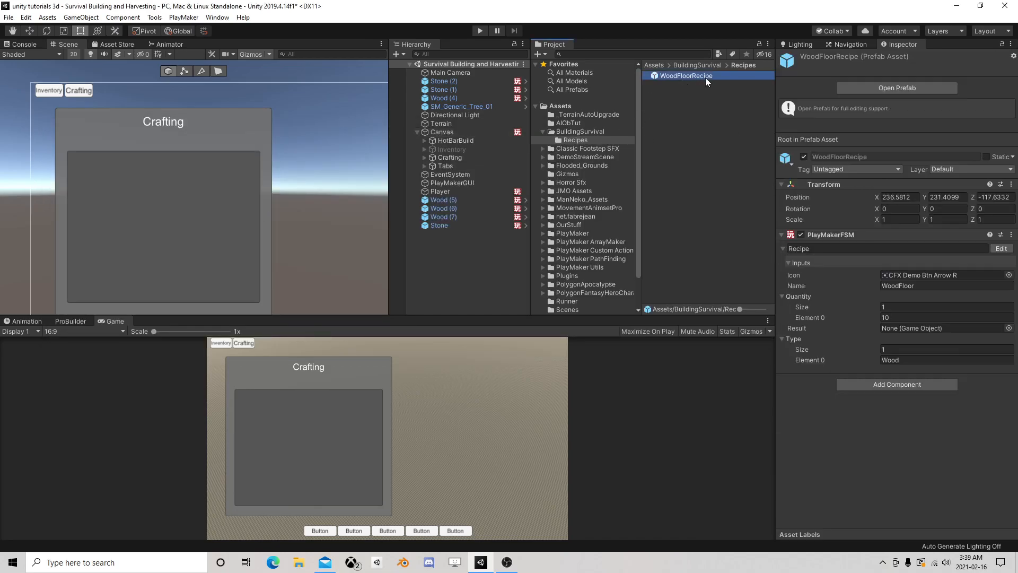
click(584, 132)
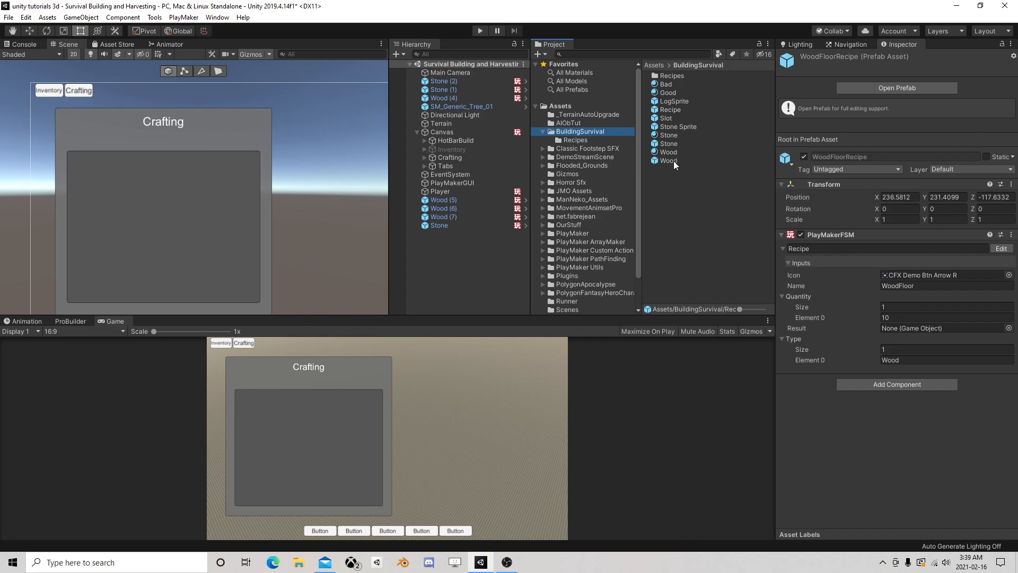
click(671, 109)
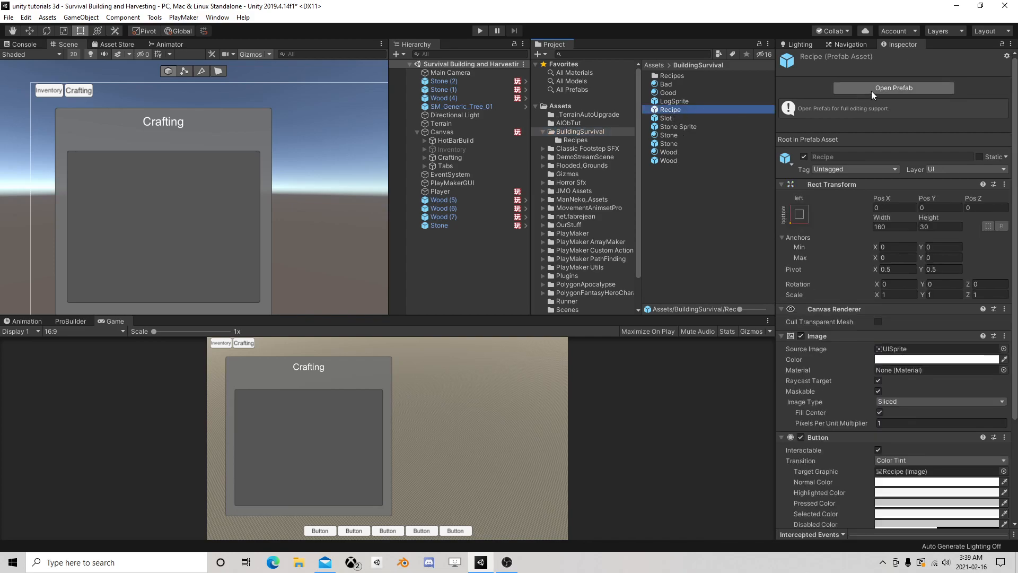
click(898, 88)
Step: Set the prefab's Title text to "recipe", save the prefab and return to the scene
click(451, 112)
drag(845, 268, 729, 262)
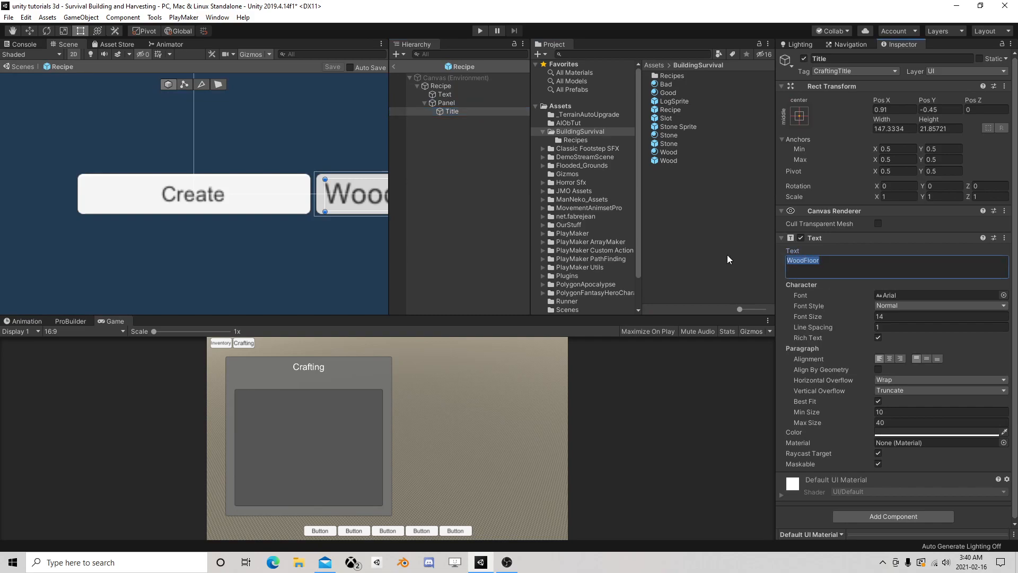
text(recipe)
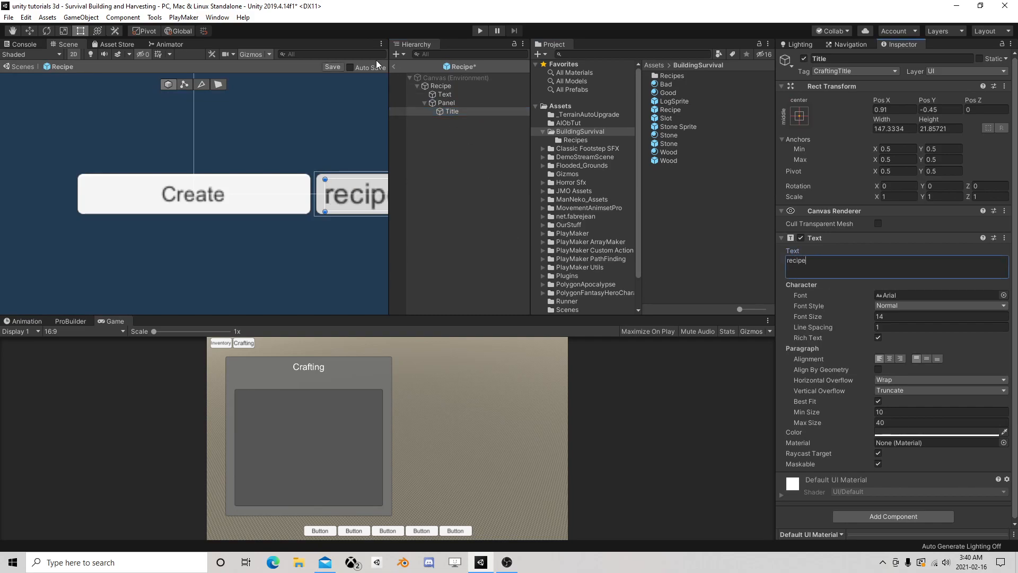
click(333, 66)
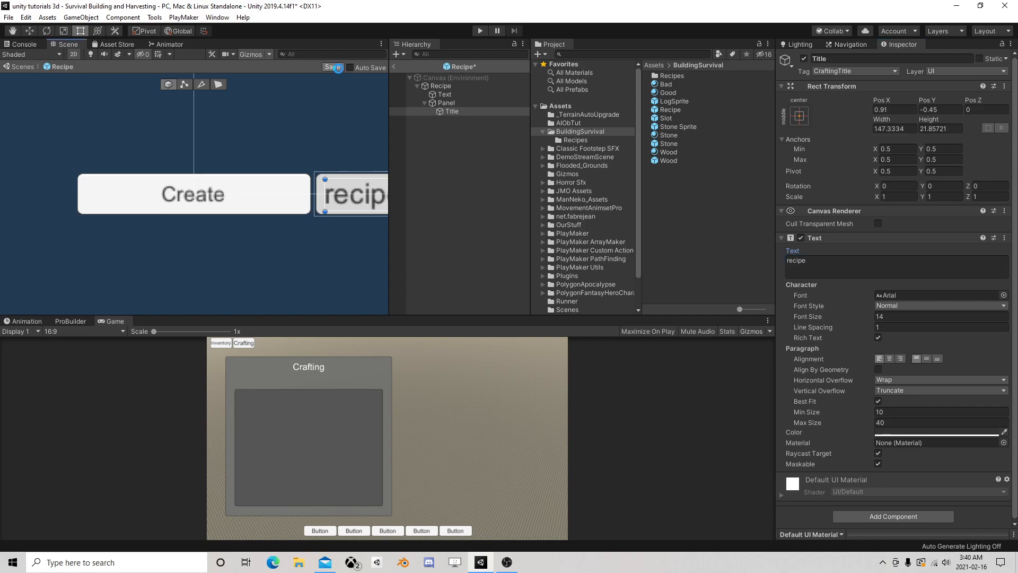
click(395, 67)
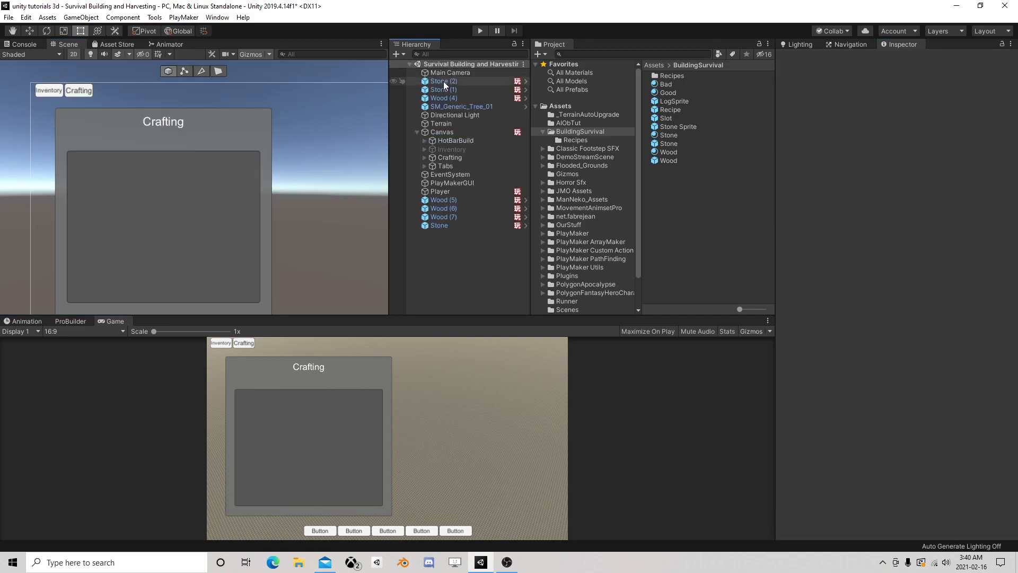
Step: Run the game to test the crafting menu toggle, and stop it again
click(482, 31)
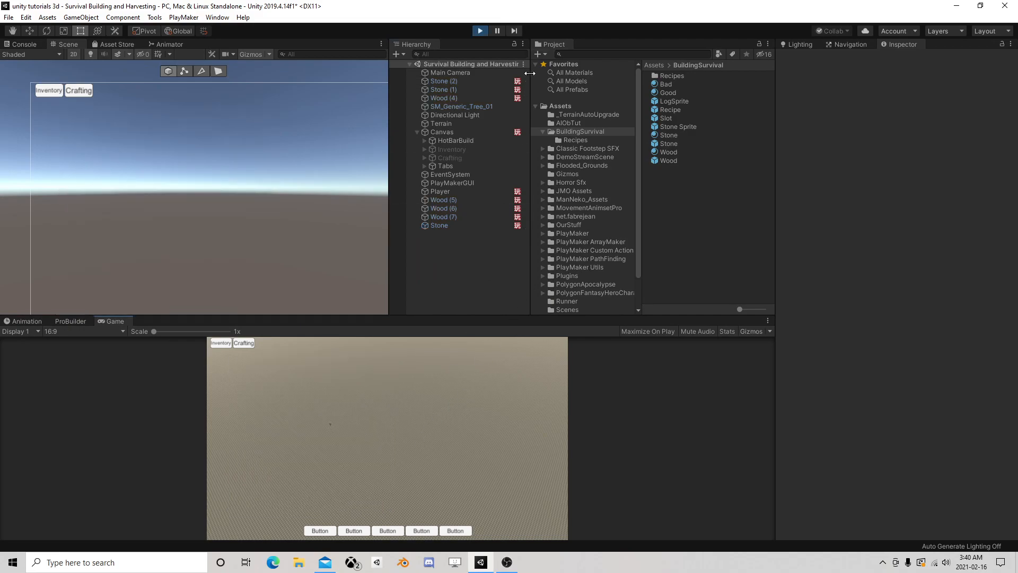
key(c)
click(480, 31)
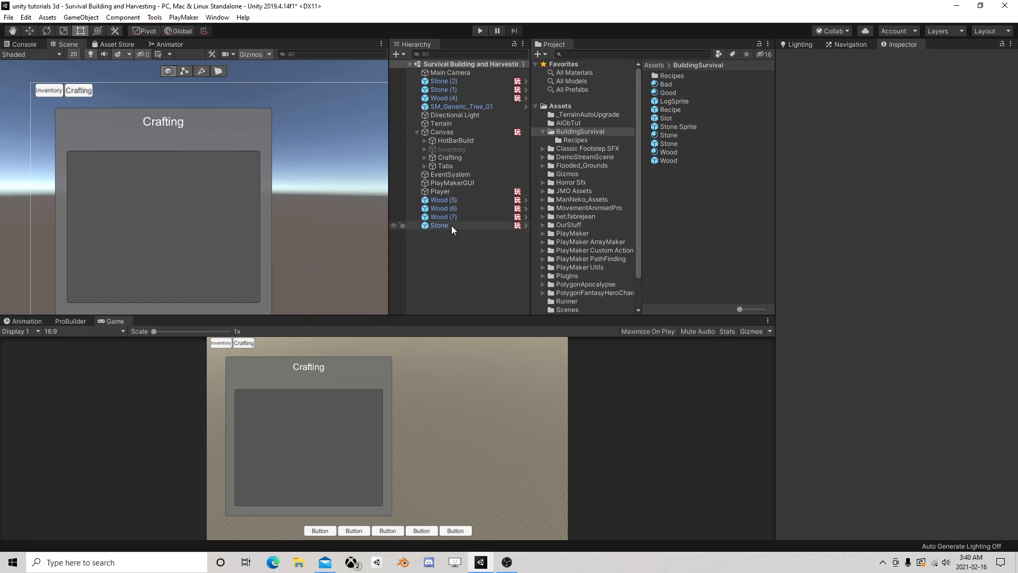
Step: Open the Control FSM of the Canvas object for editing
click(454, 132)
scroll(893, 343, down, 2)
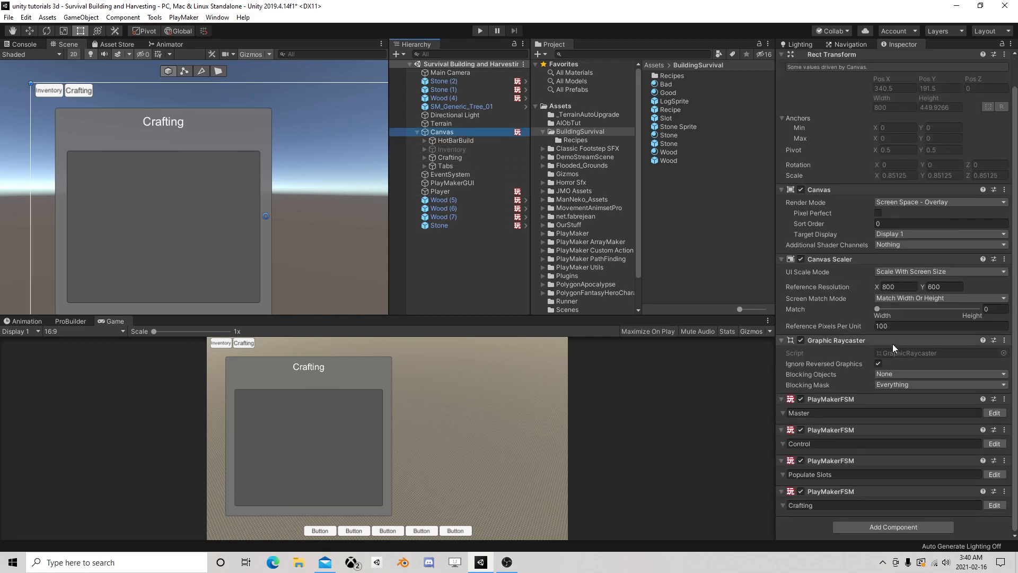
click(996, 506)
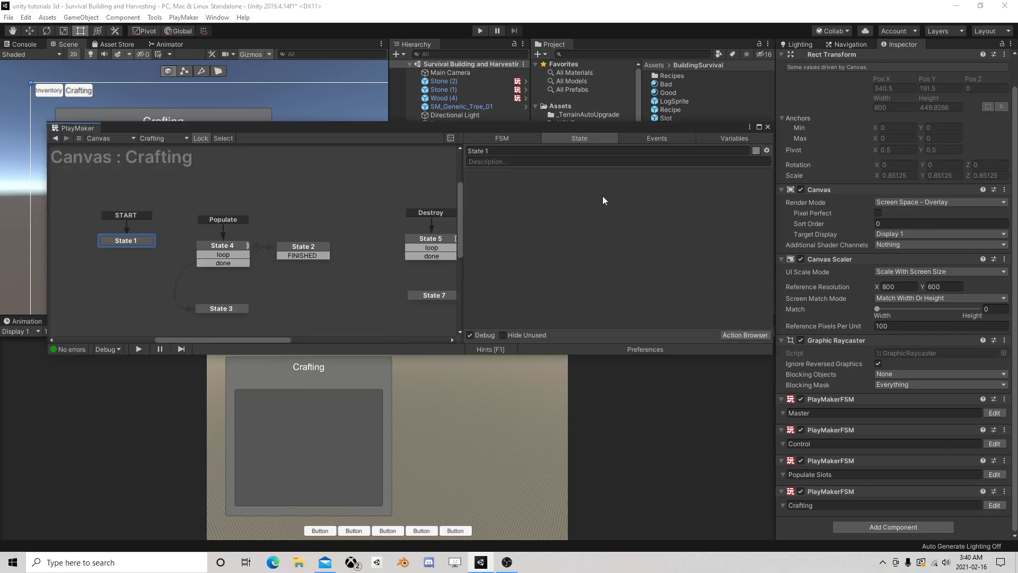
click(994, 443)
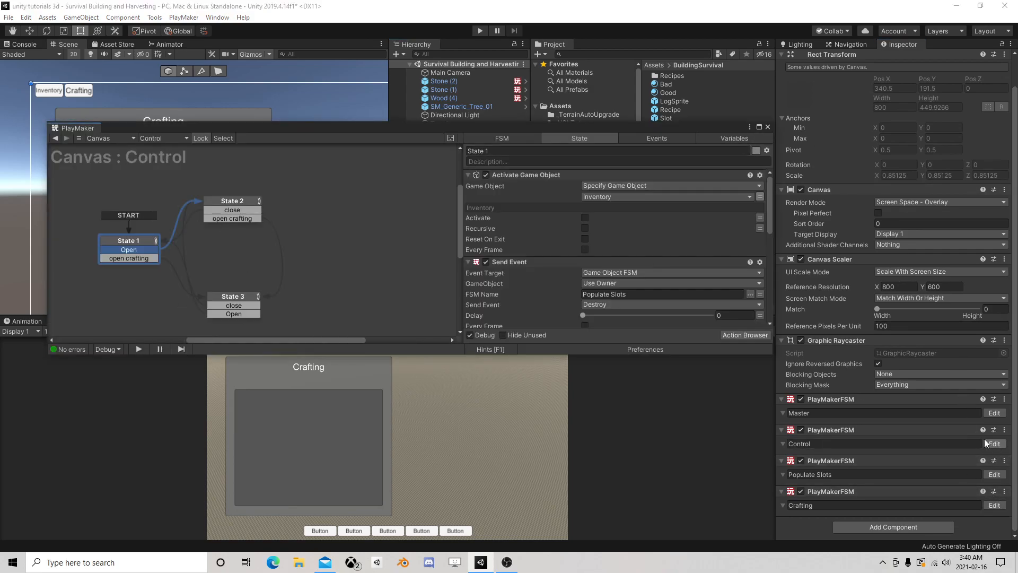
Step: Examine the actions in State 2, State 3 and State 1 of the Control FSM for their send events and key inputs
click(246, 201)
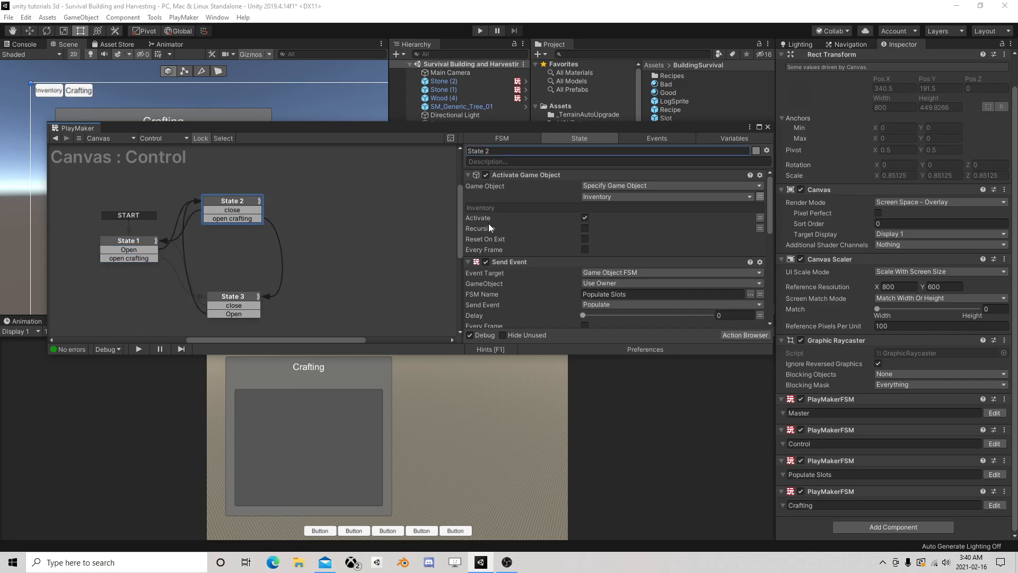
scroll(589, 246, down, 3)
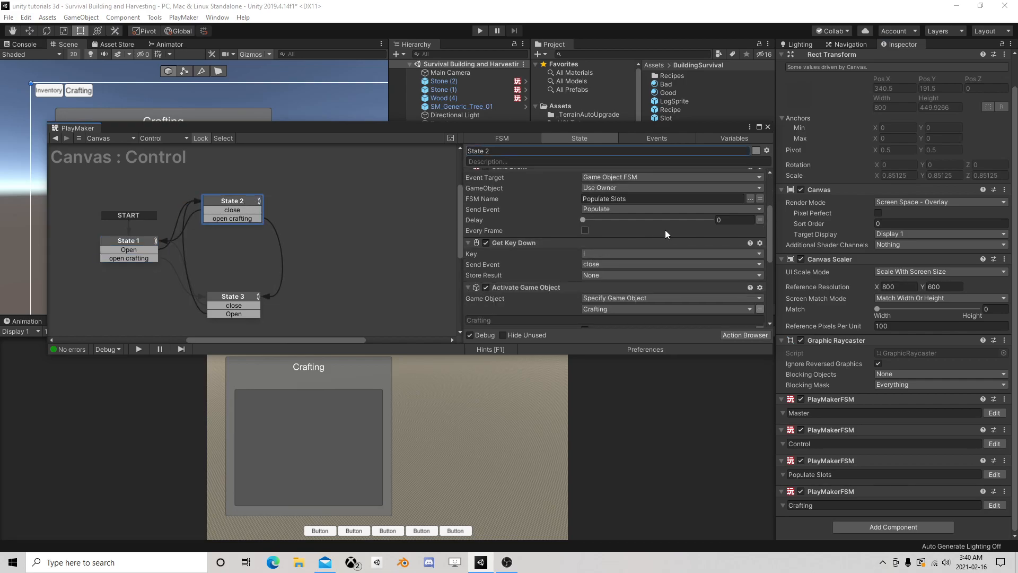
click(240, 297)
scroll(639, 258, down, 1)
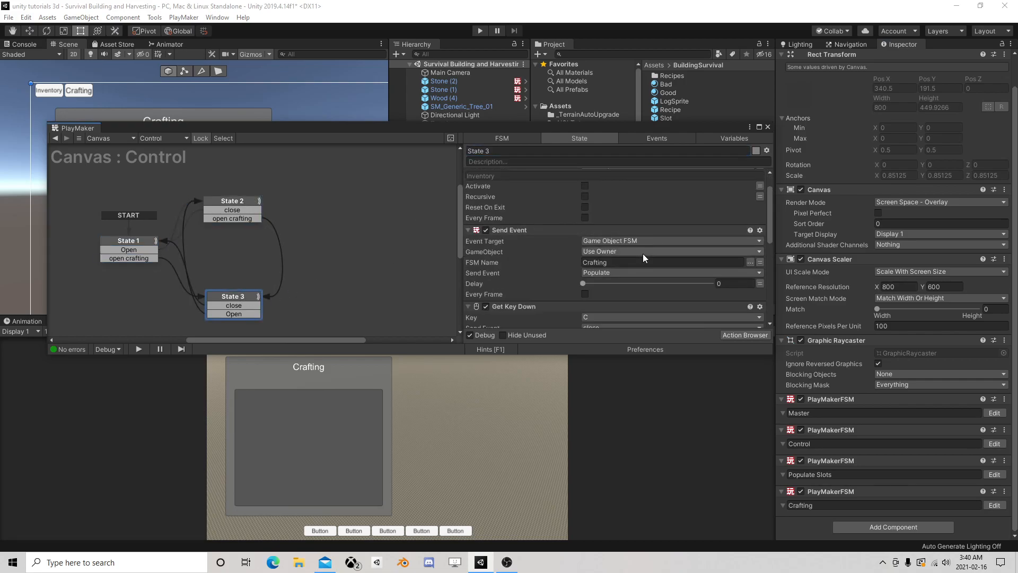
scroll(643, 256, down, 8)
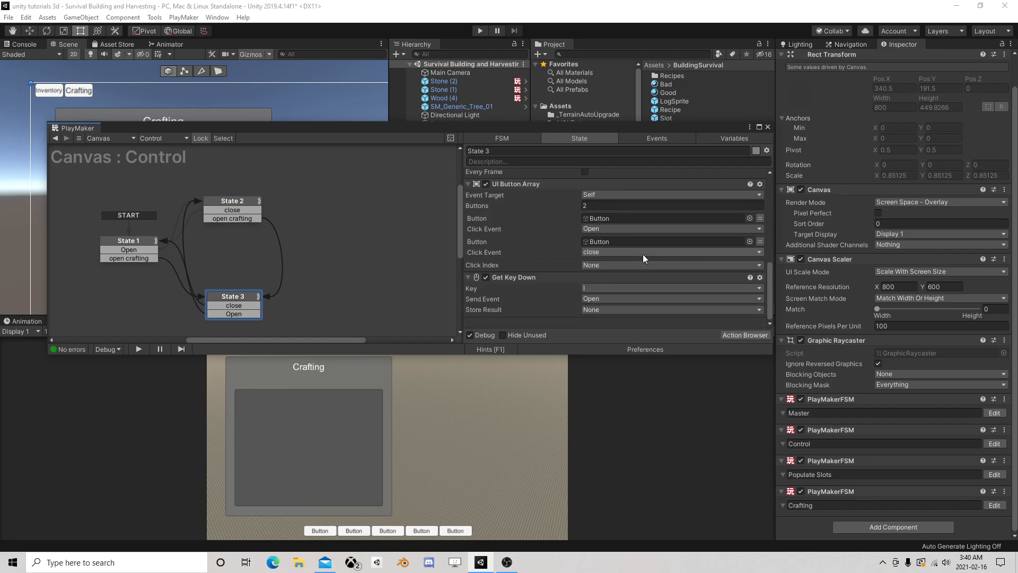
click(133, 242)
scroll(529, 231, down, 6)
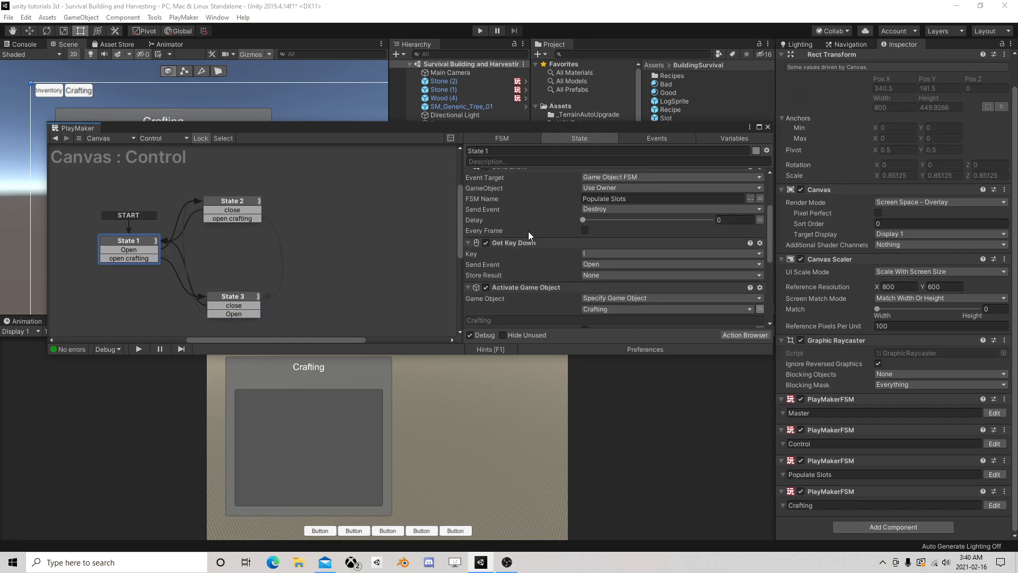
scroll(532, 234, up, 1)
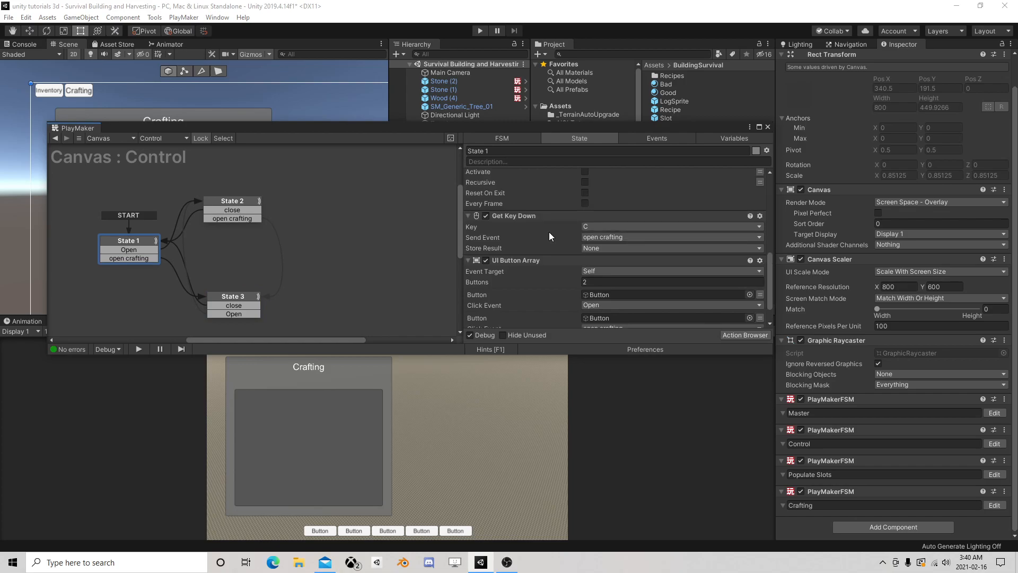
scroll(556, 231, up, 3)
scroll(556, 231, up, 5)
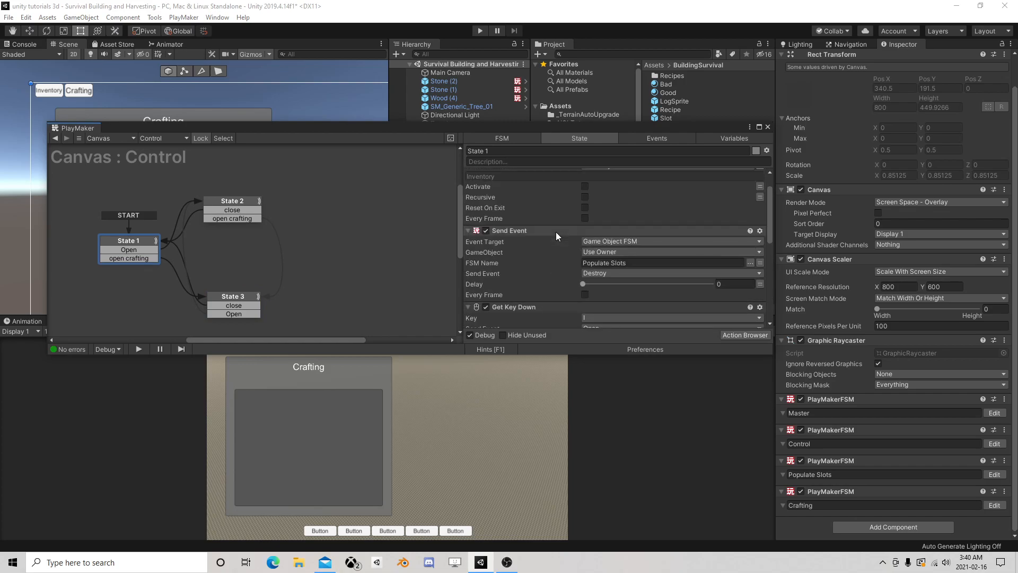
Step: Duplicate State 1's Send Event action and have the copy send Destroy to the Crafting FSM
right_click(528, 231)
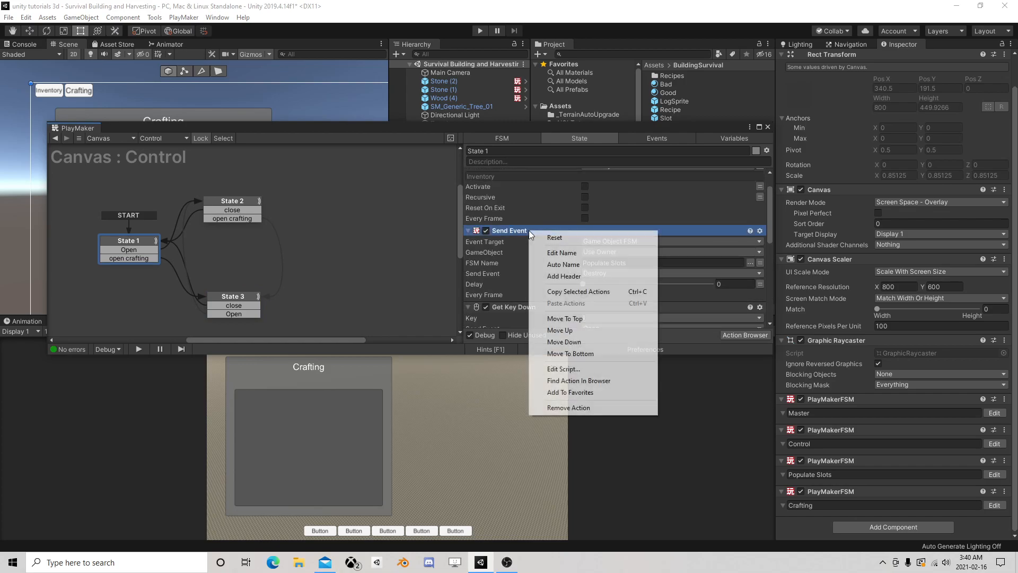
right_click(520, 231)
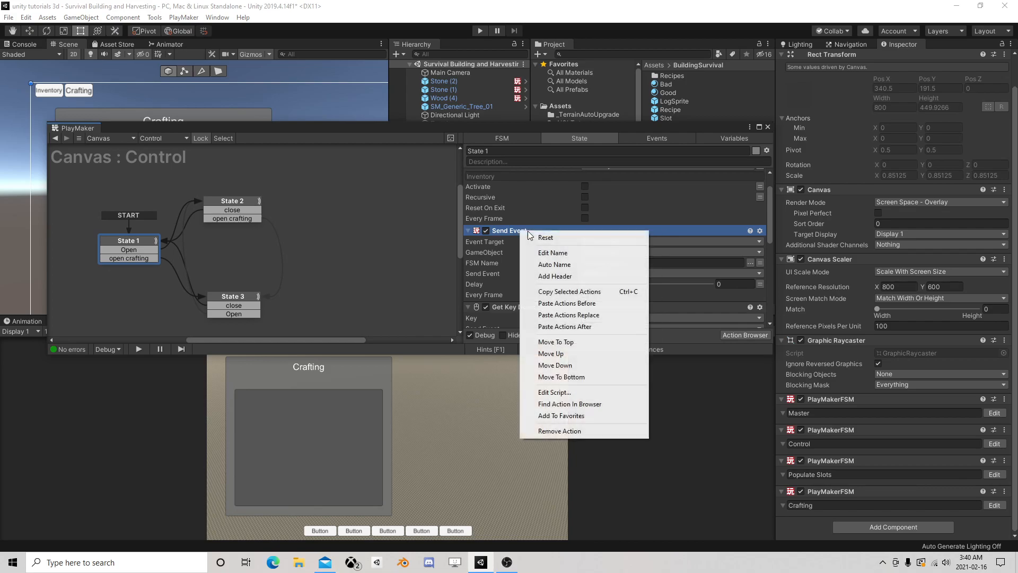
click(579, 304)
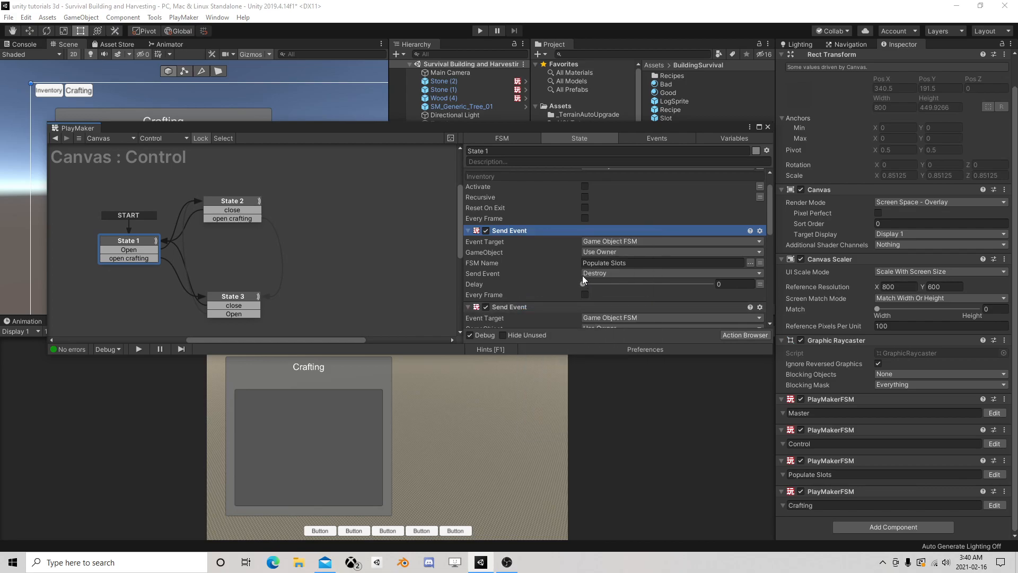
scroll(585, 260, down, 2)
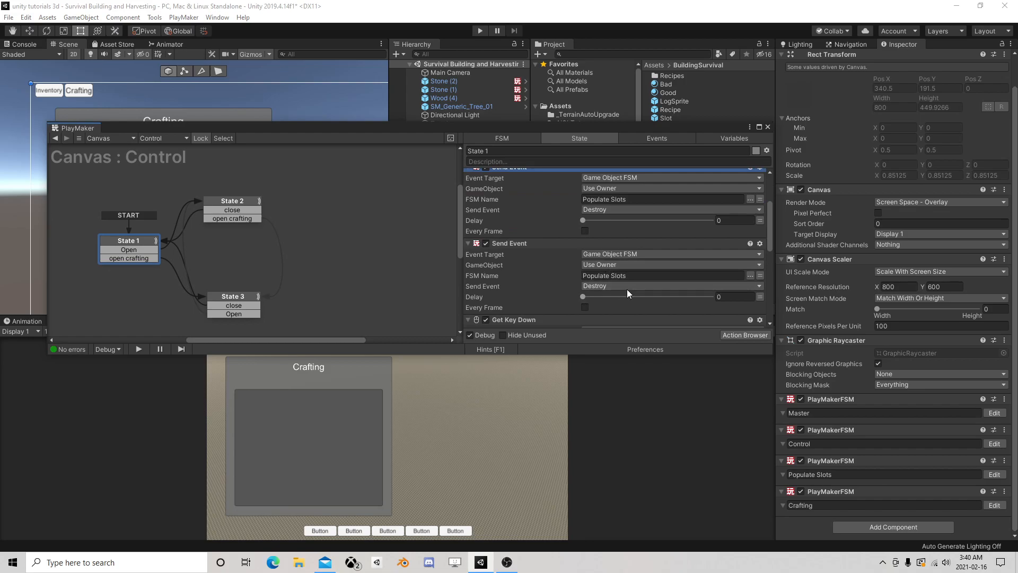
click(749, 275)
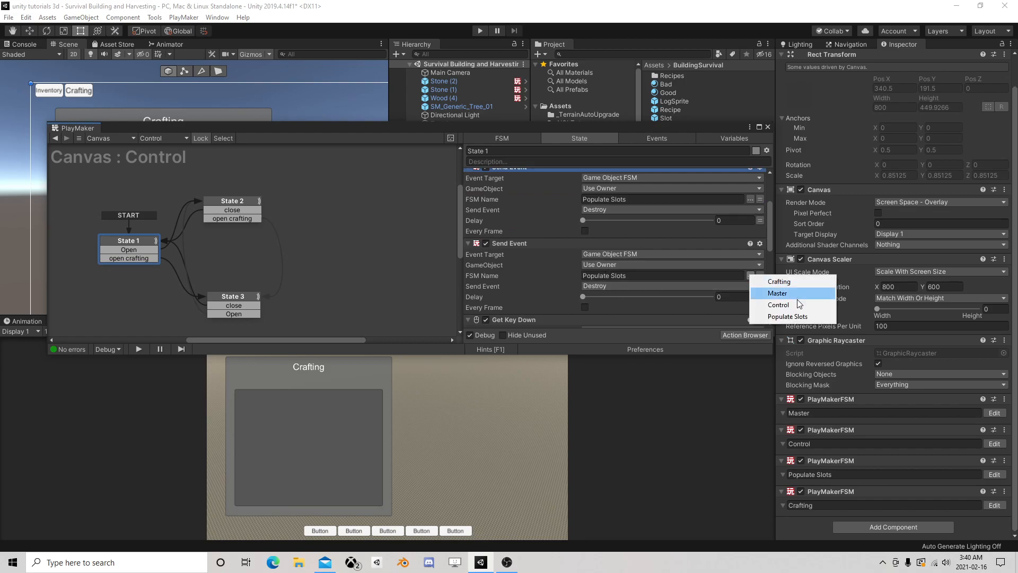
click(779, 282)
click(645, 287)
click(618, 321)
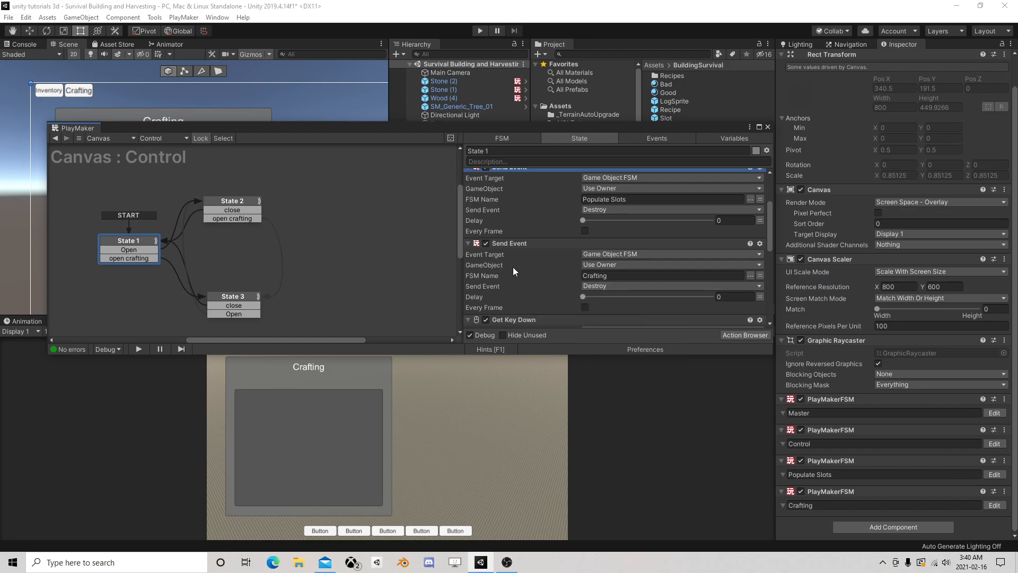
Step: Move State 2 up, add State 4 below it and link State 2's open crafting event to State 4
middle_drag(318, 223, 284, 220)
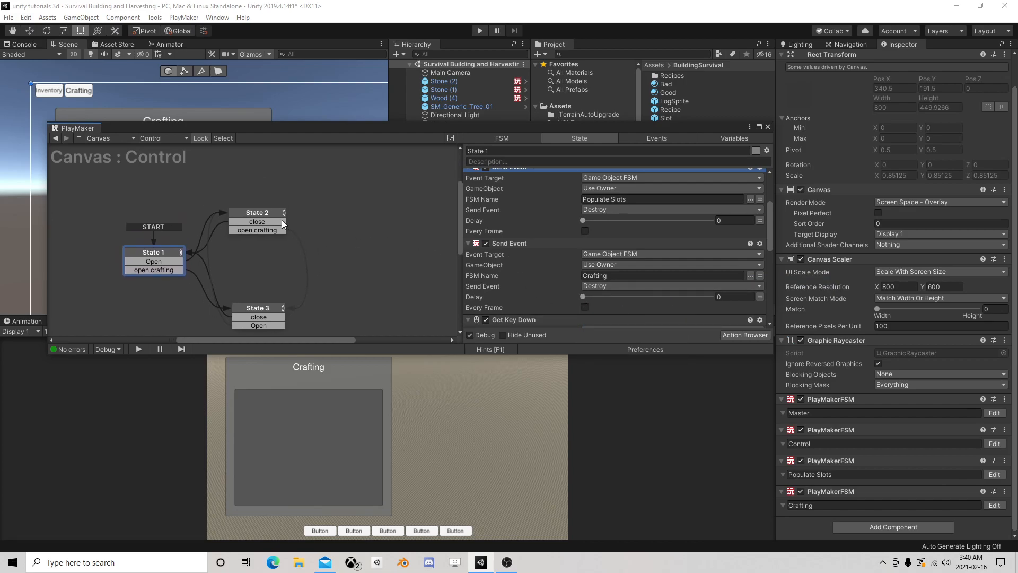
drag(269, 211, 276, 189)
right_click(281, 230)
click(320, 235)
drag(319, 235, 255, 233)
click(279, 210)
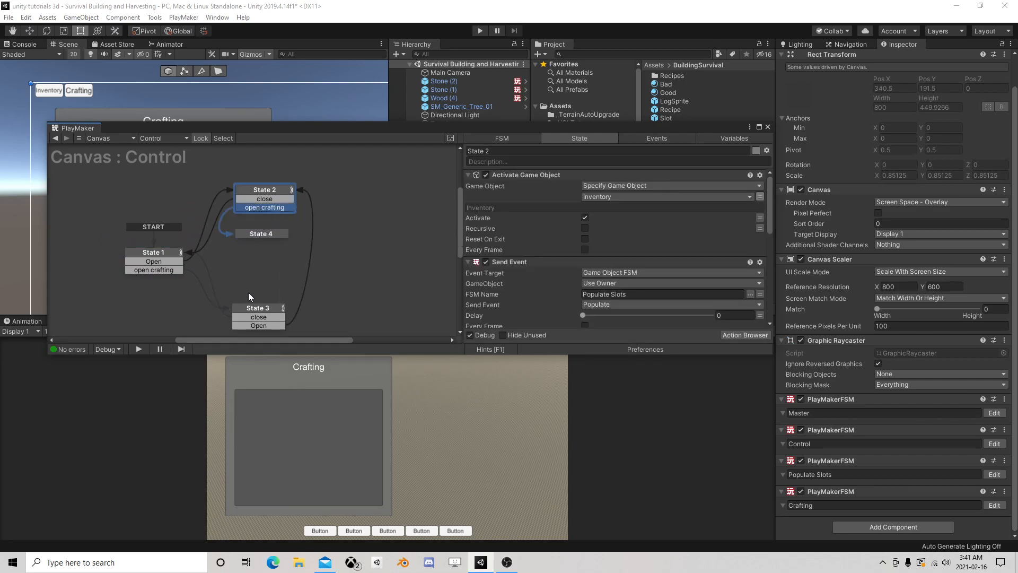
Step: Add a FINISHED transition to State 4, link it to State 3 and reposition State 4 between State 2 and State 3
right_click(264, 234)
mouse_move(314, 237)
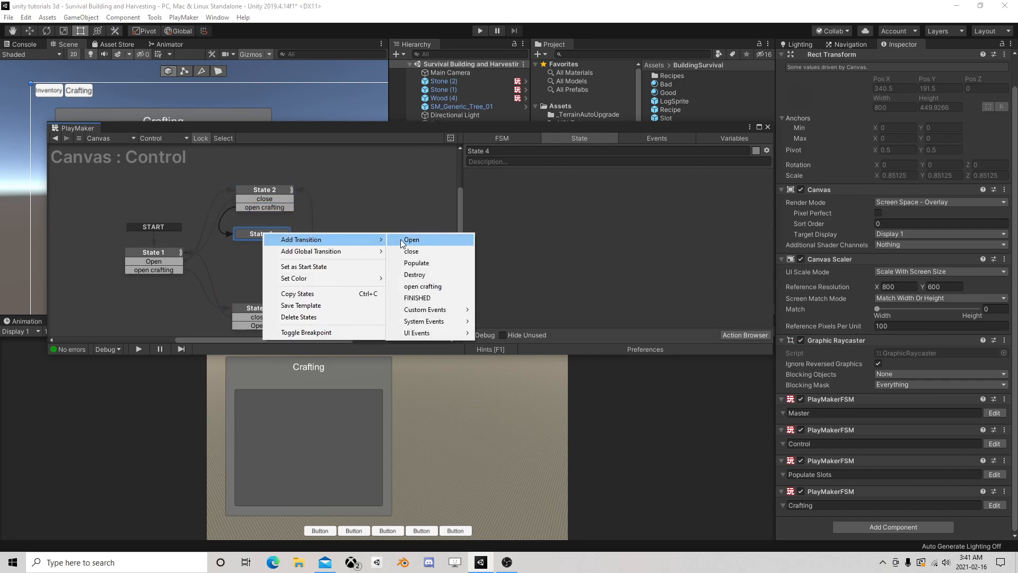
click(428, 297)
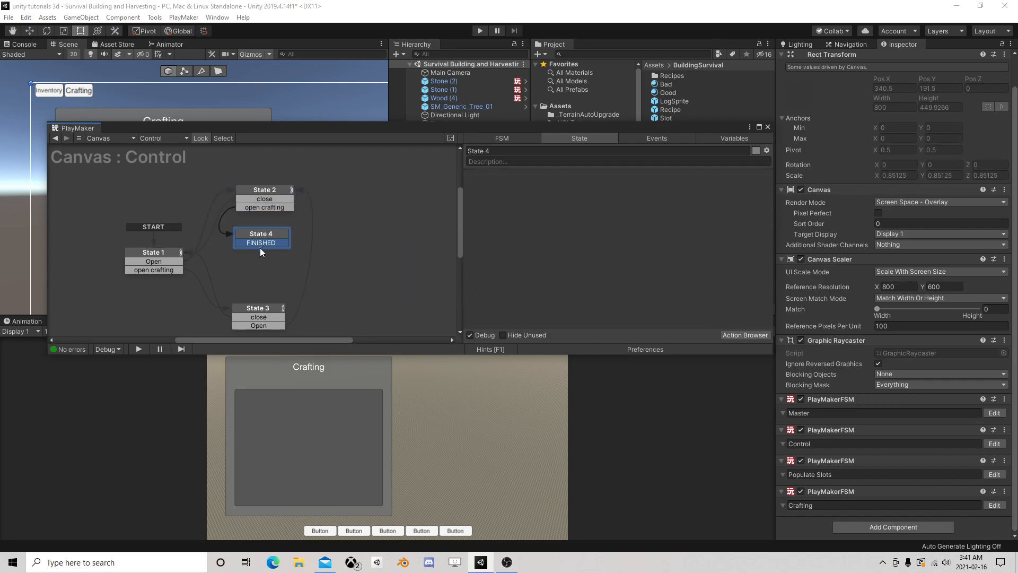
drag(260, 245, 250, 314)
drag(259, 234, 251, 240)
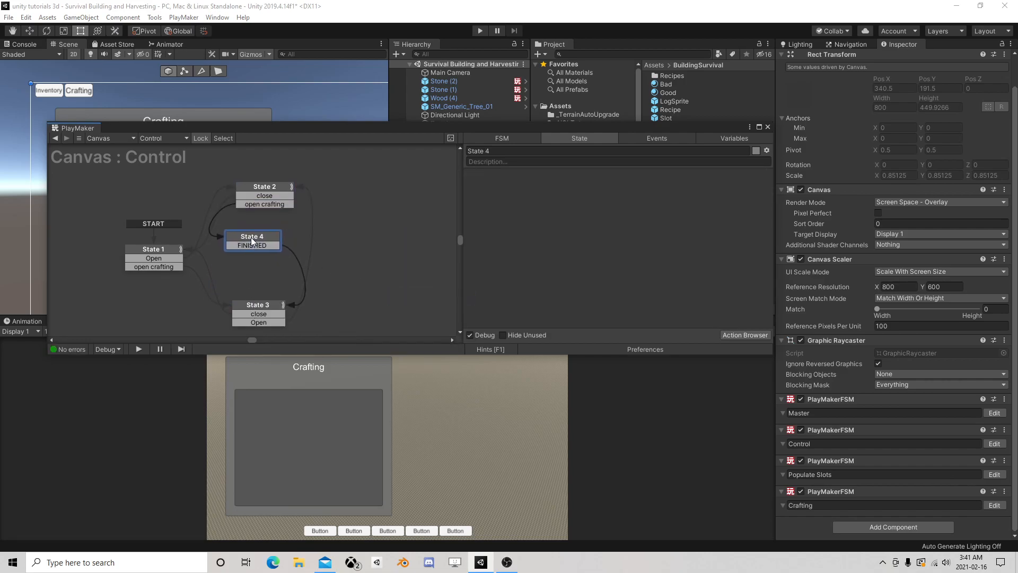
Step: Copy State 1's Send Event action that sends Destroy to Populate Slots, paste it into State 4 and move State 4 closer to State 2
click(262, 186)
scroll(584, 248, down, 1)
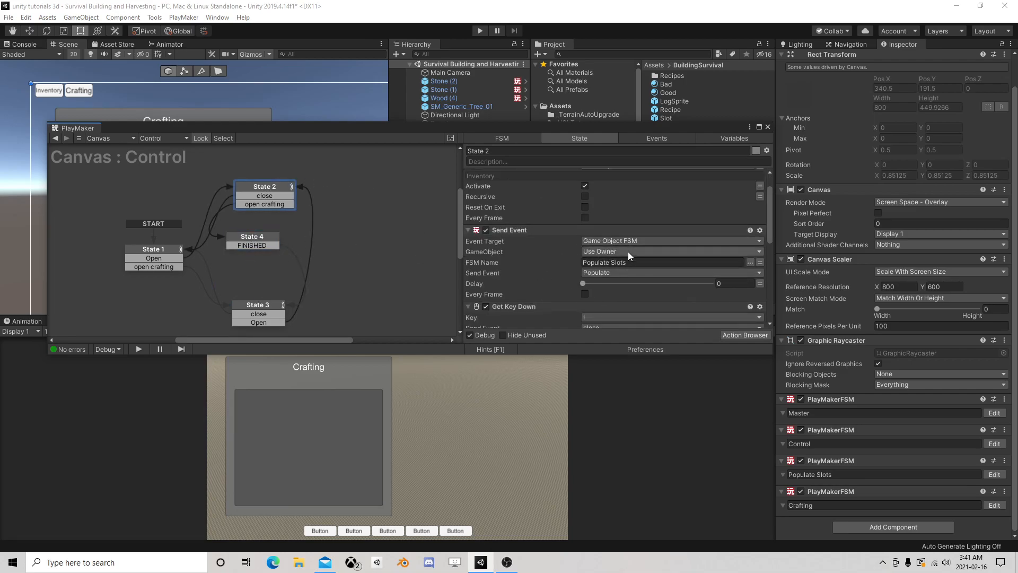
click(163, 251)
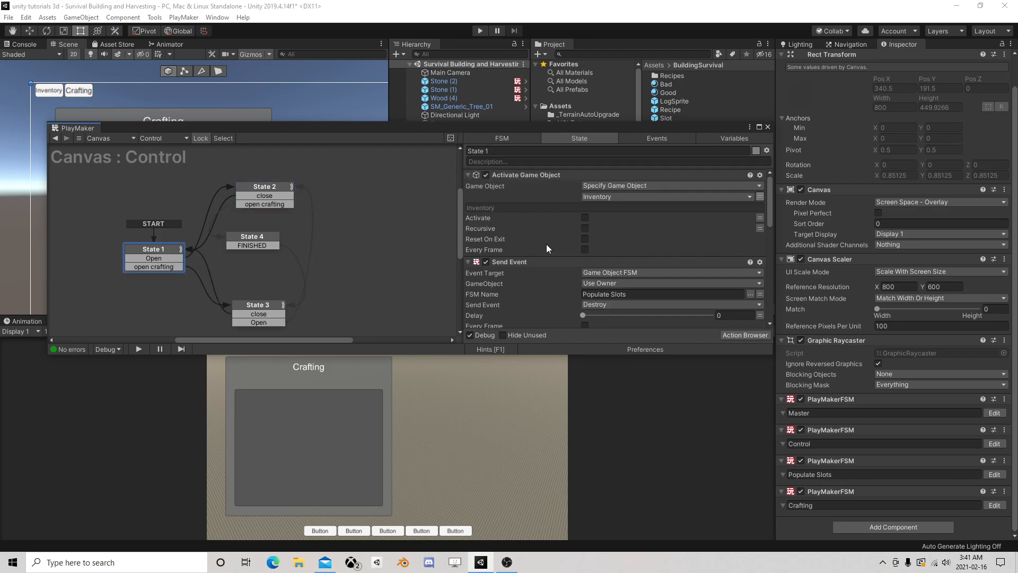
scroll(588, 237, down, 1)
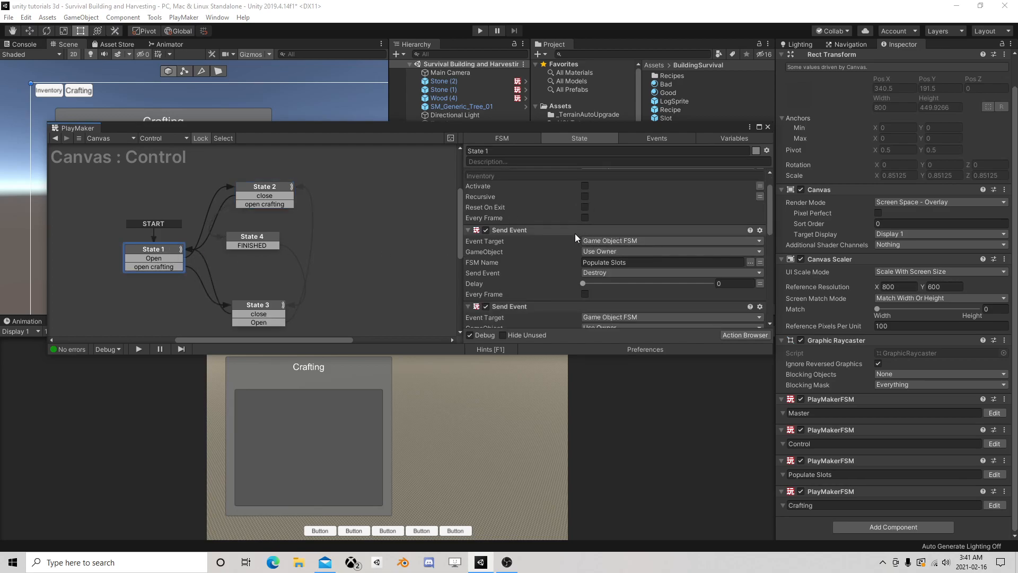
click(516, 231)
right_click(515, 230)
click(559, 289)
click(266, 238)
right_click(520, 195)
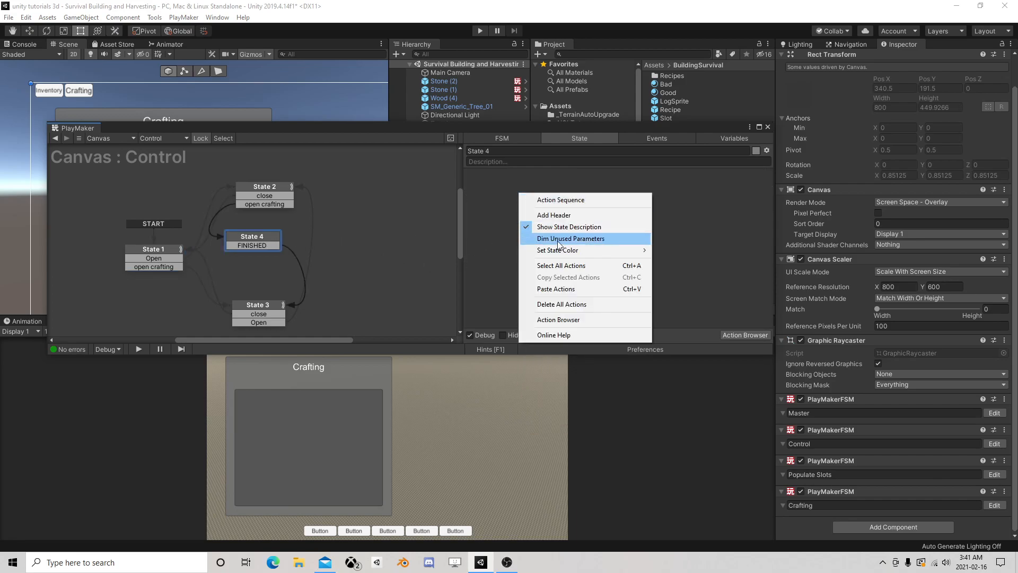
click(555, 289)
drag(256, 237, 263, 224)
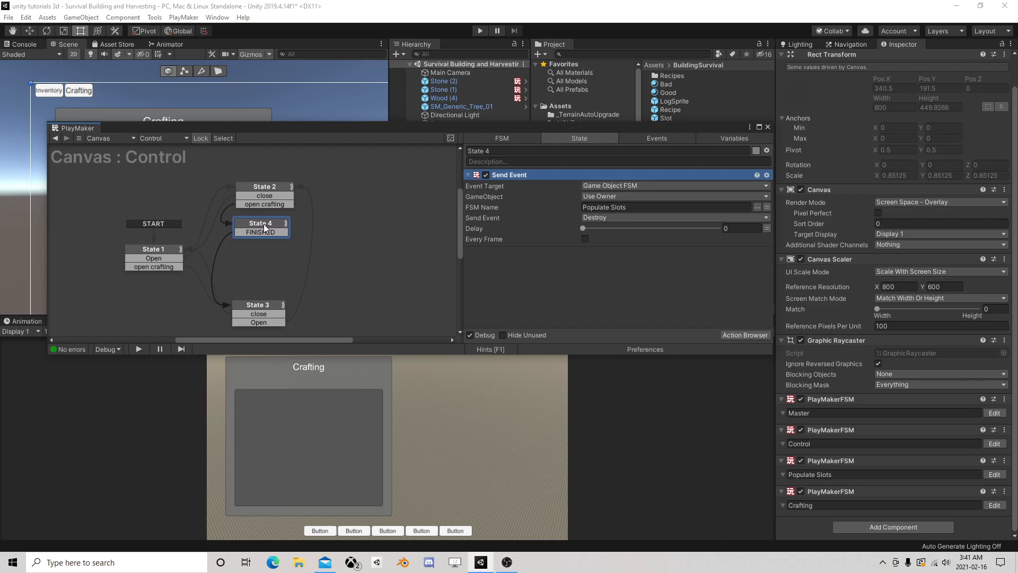
Step: Paste a copy of State 4 above State 3, linking State 3's Open event to the copy and the copy's FINISHED event to State 2
right_click(263, 224)
click(299, 286)
right_click(247, 257)
click(270, 275)
drag(282, 323, 280, 195)
click(281, 273)
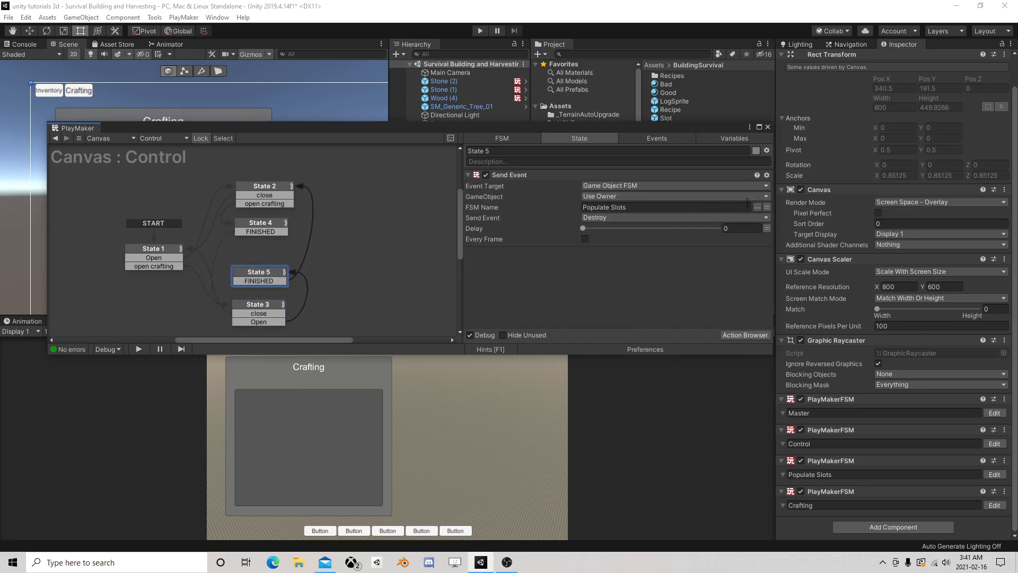
Step: Choose the target FSM name for State 5's Send Event action and close the FSM editor
click(757, 207)
click(772, 218)
click(769, 127)
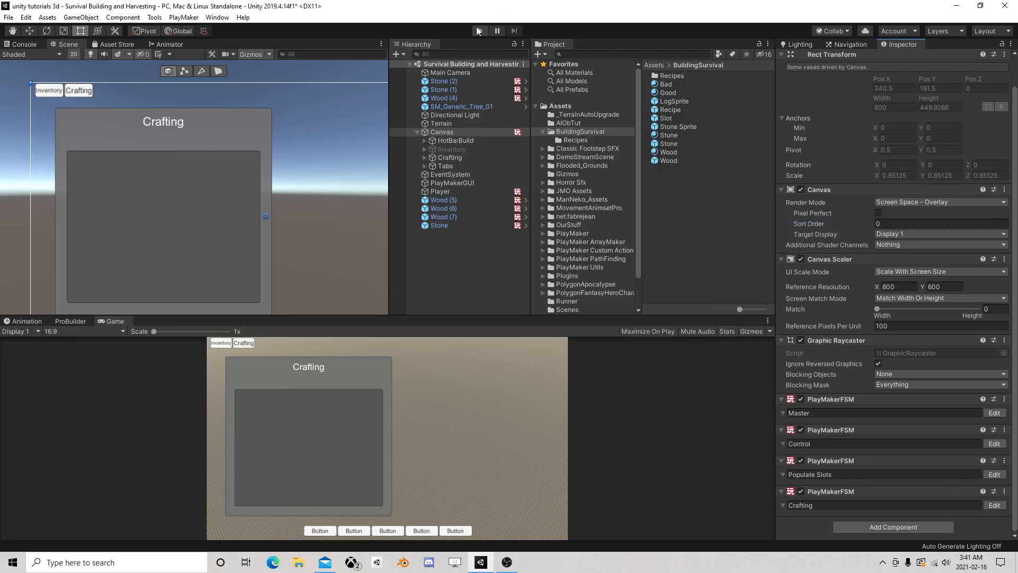
Step: Run the game and test opening the inventory and switching to the crafting menu
click(479, 32)
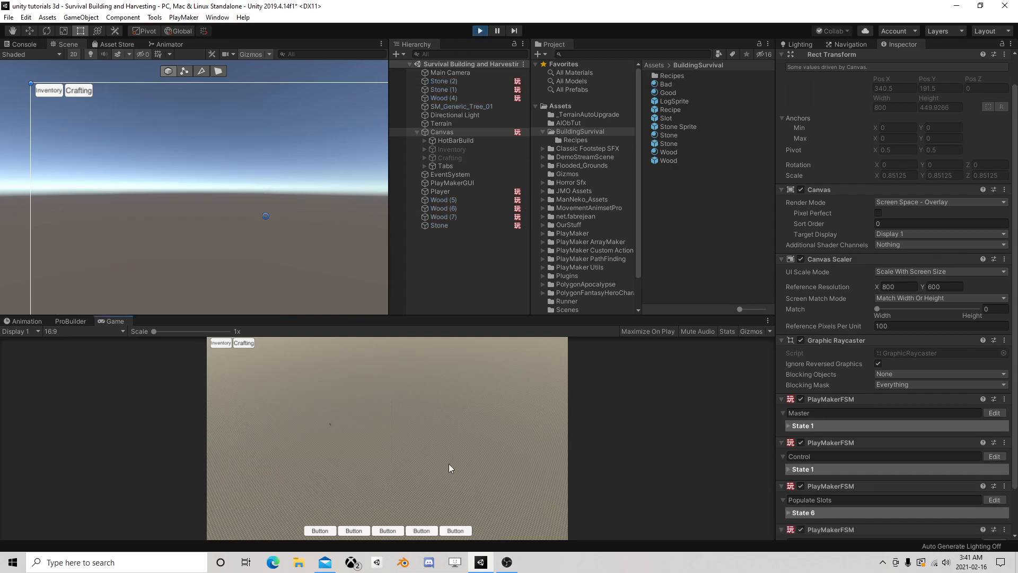
key(i)
key(c)
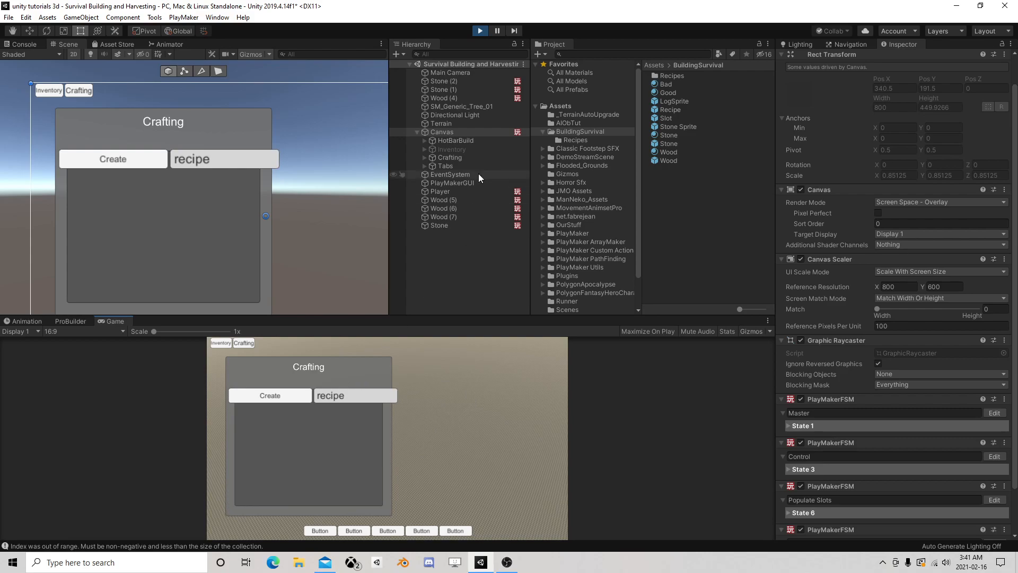
Step: Examine the State 4 and State 2 actions of the Canvas's running Crafting FSM, including how the recipe title and name are retrieved, and stop the game
scroll(902, 425, down, 2)
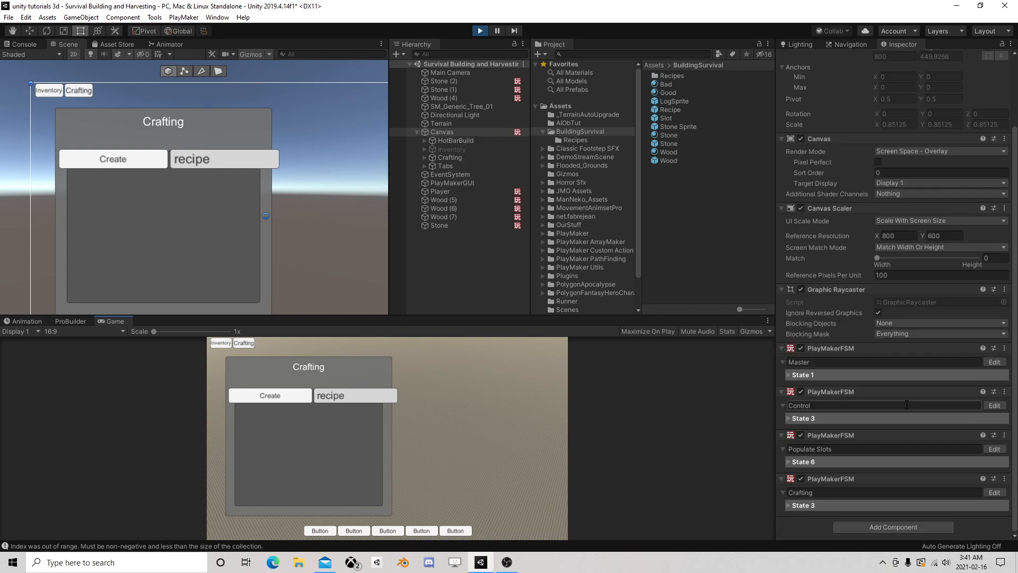
click(1000, 492)
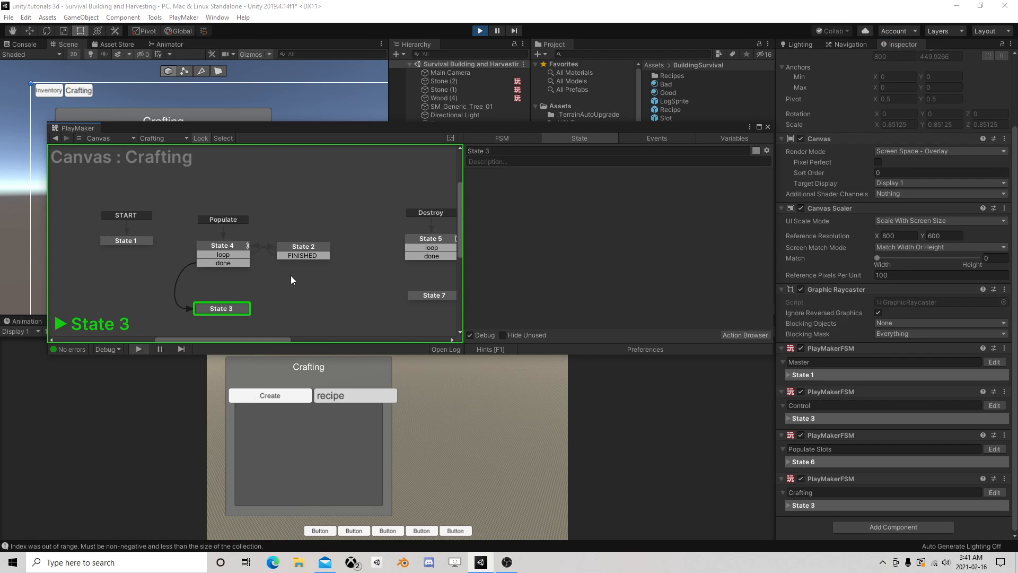
click(228, 245)
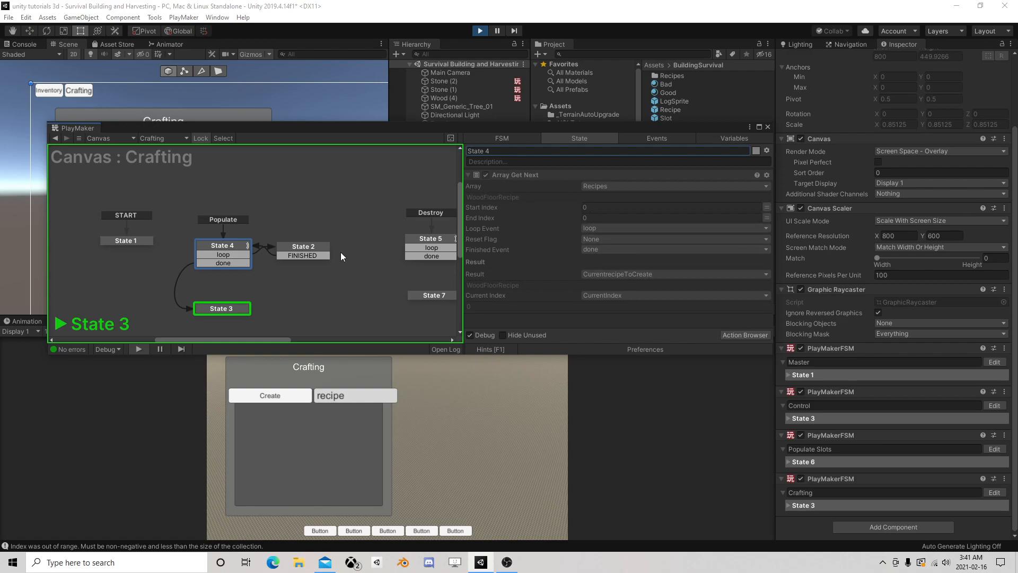
click(313, 255)
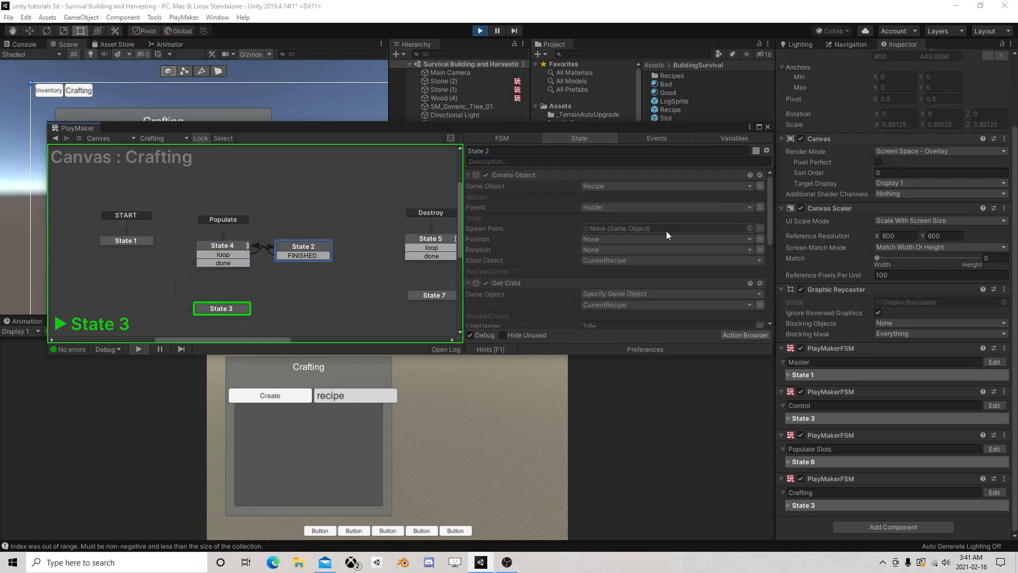
scroll(666, 232, down, 5)
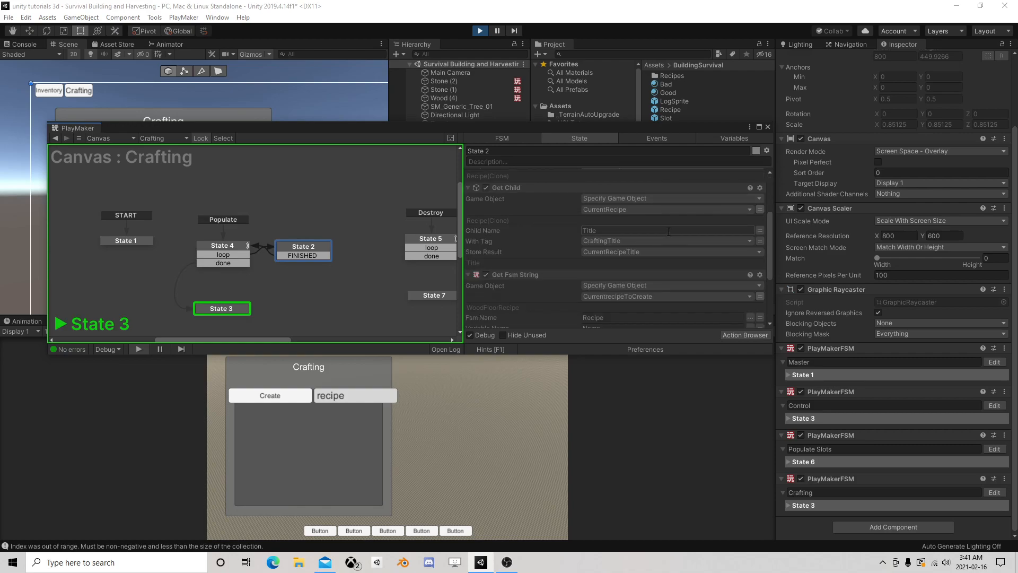
scroll(667, 234, down, 2)
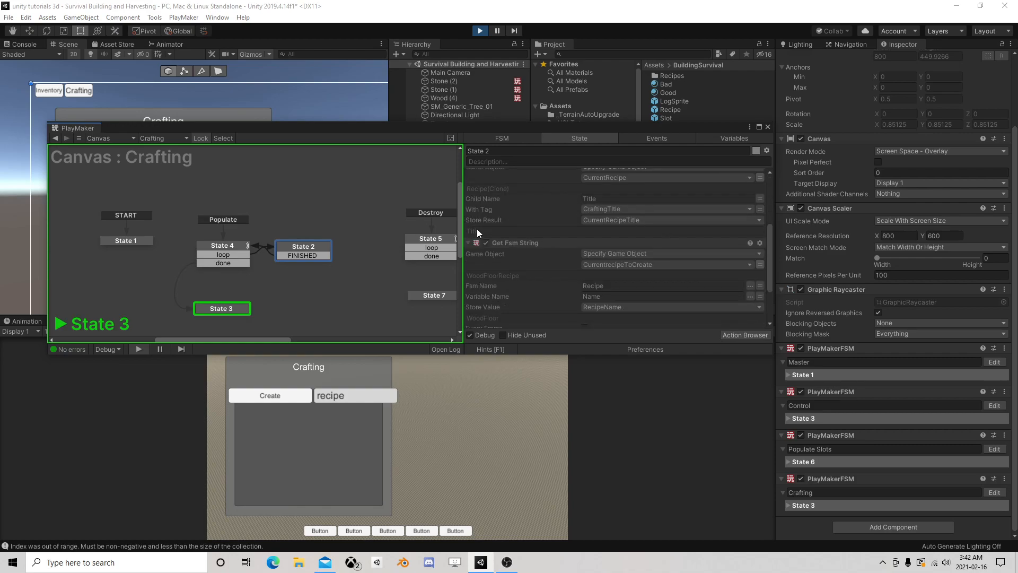
scroll(632, 250, down, 3)
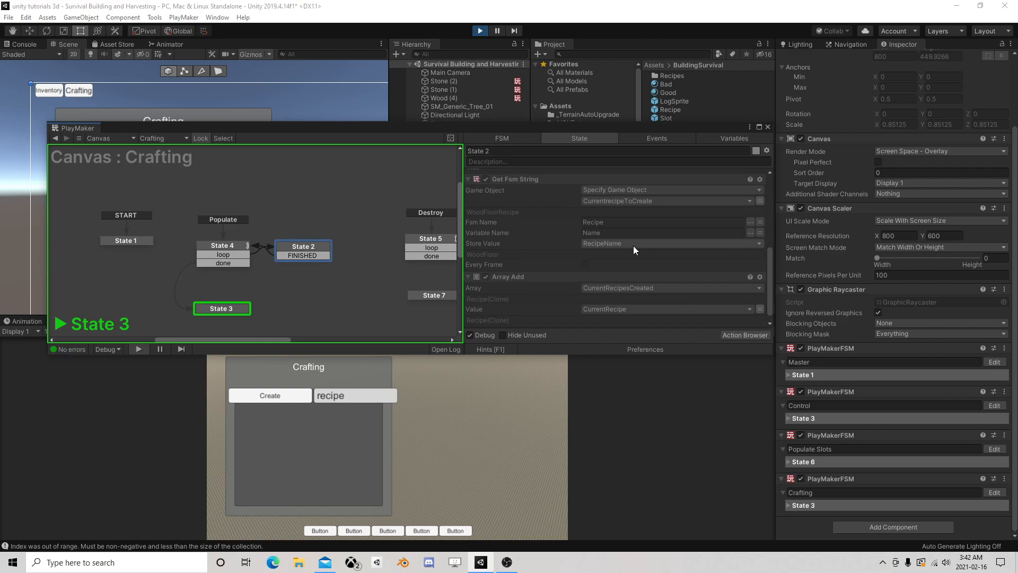
scroll(642, 246, down, 1)
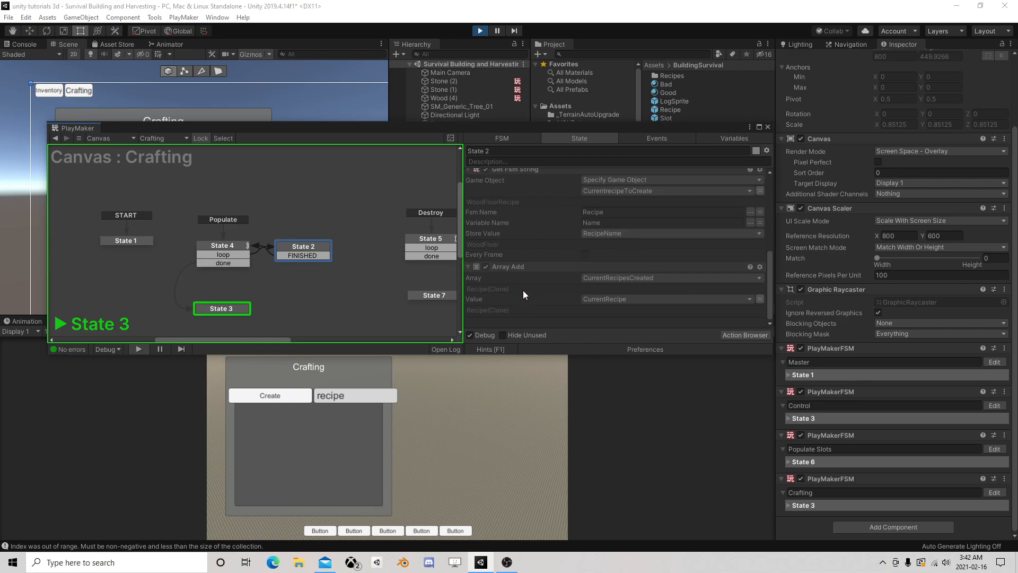
click(480, 31)
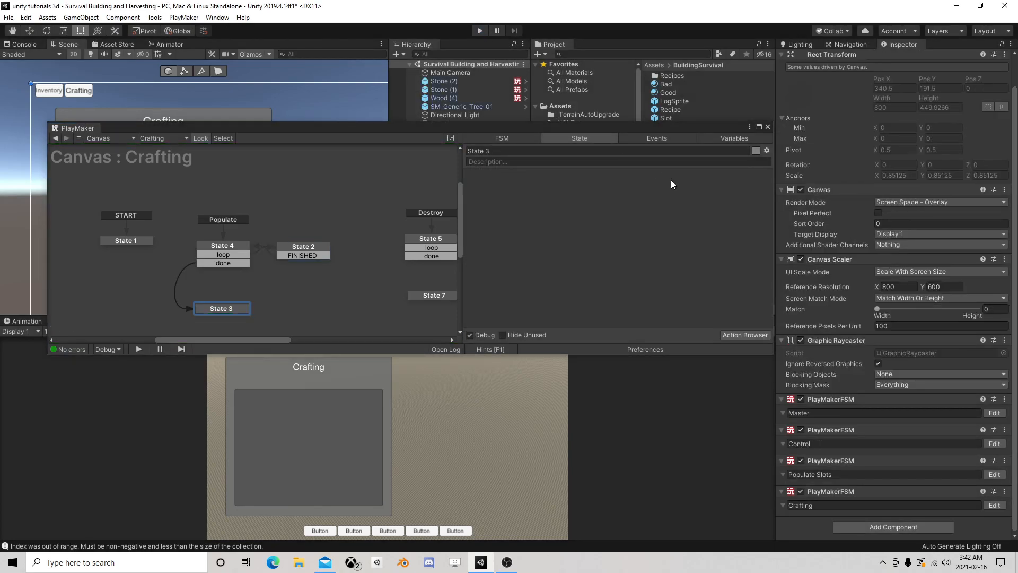
Step: Add a UI Text Set Text action to State 2 of the Crafting FSM and place it above the Array Add action
click(277, 252)
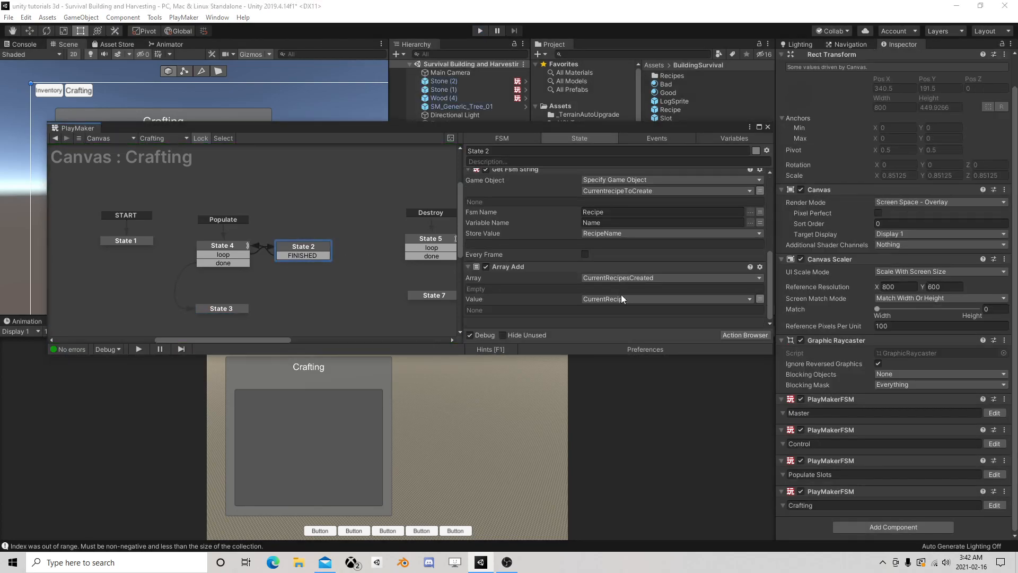
click(744, 336)
text(ui )
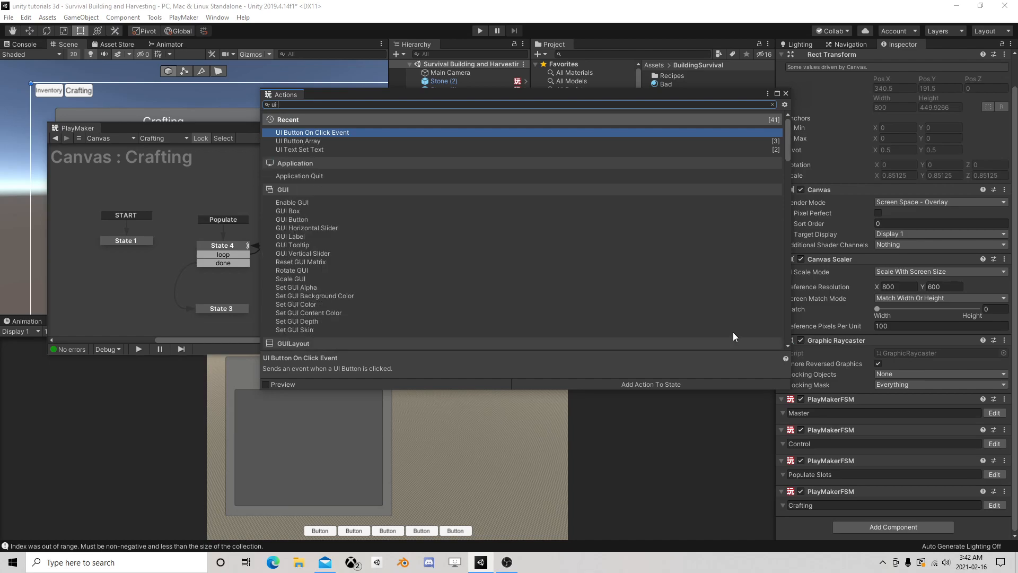
text(set te)
double_click(340, 132)
click(784, 94)
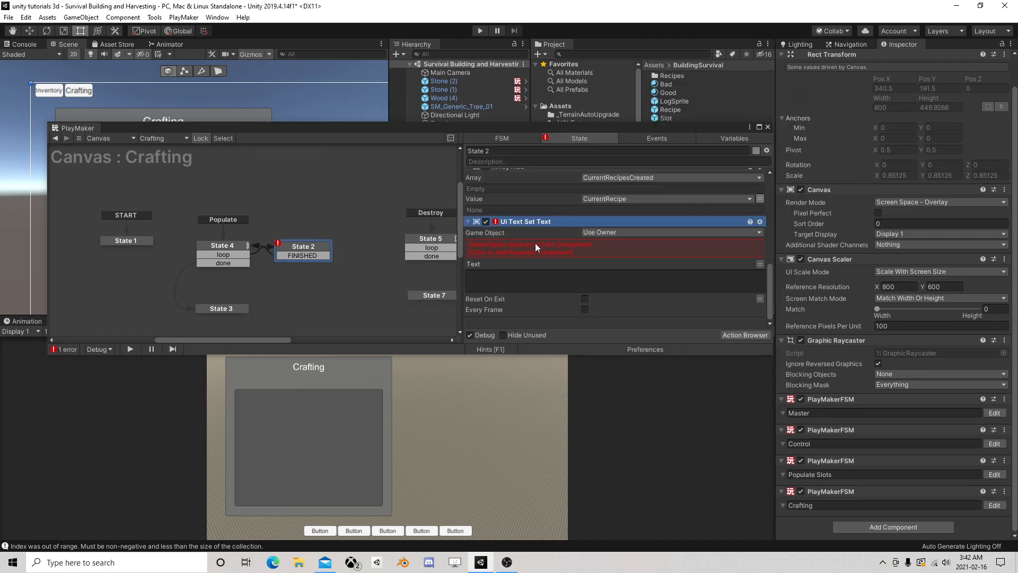
scroll(558, 259, up, 3)
scroll(558, 261, down, 1)
right_click(523, 290)
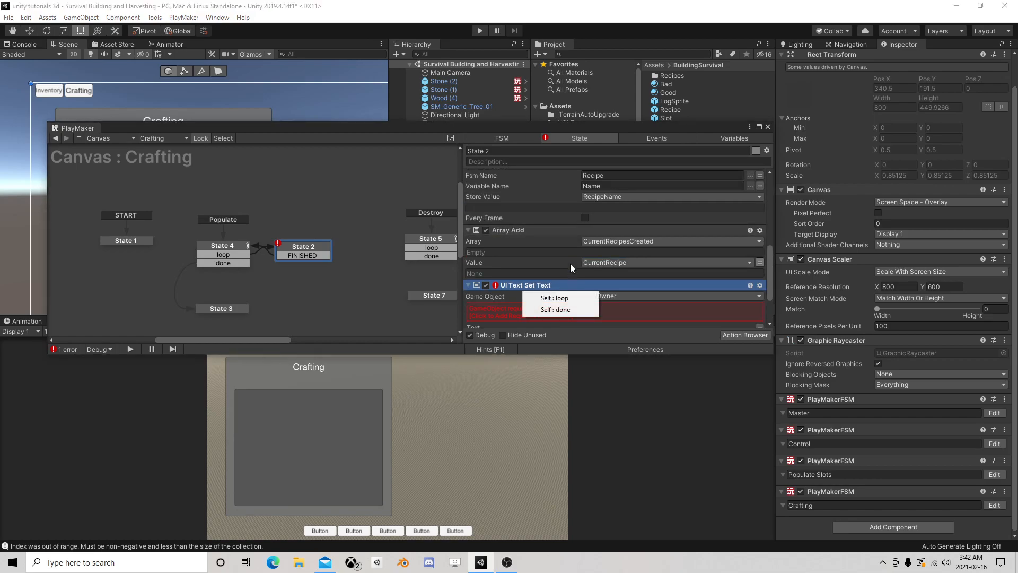
click(527, 280)
drag(528, 287, 540, 231)
Step: Target the UI Text Set Text action at the CurrentRecipeTitle variable and set its text to the RecipeName variable
click(618, 261)
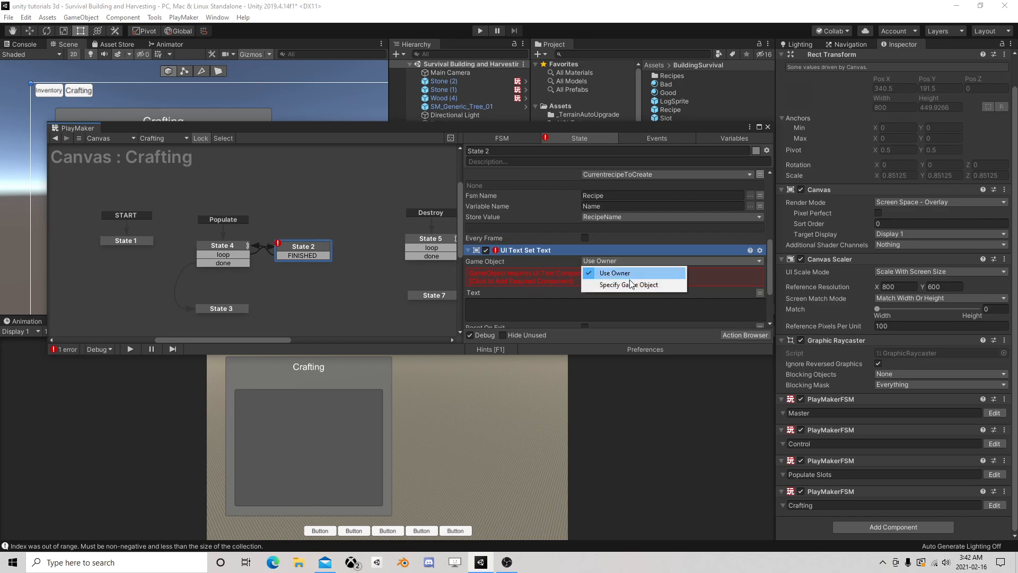
click(630, 284)
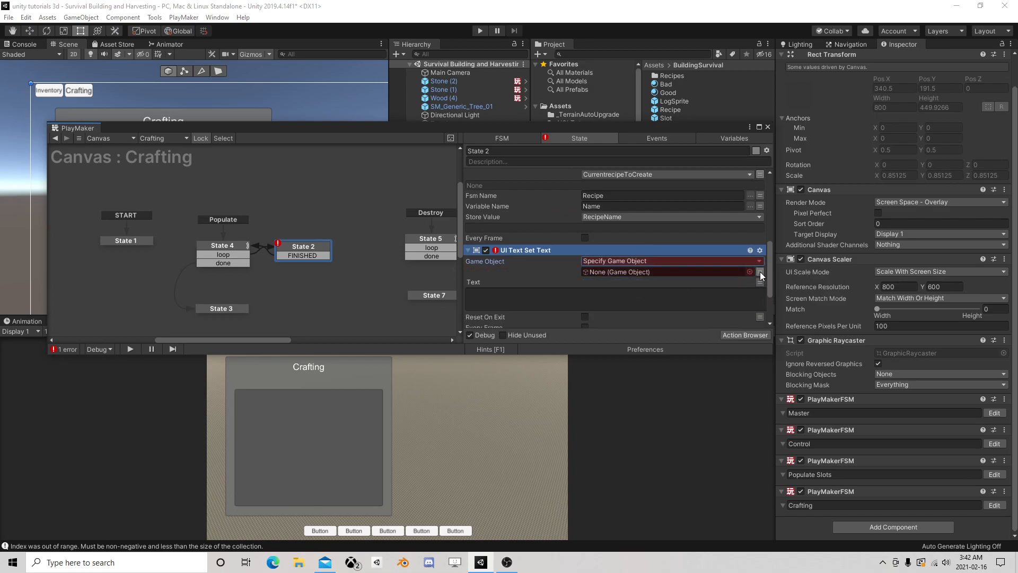
click(760, 271)
click(706, 273)
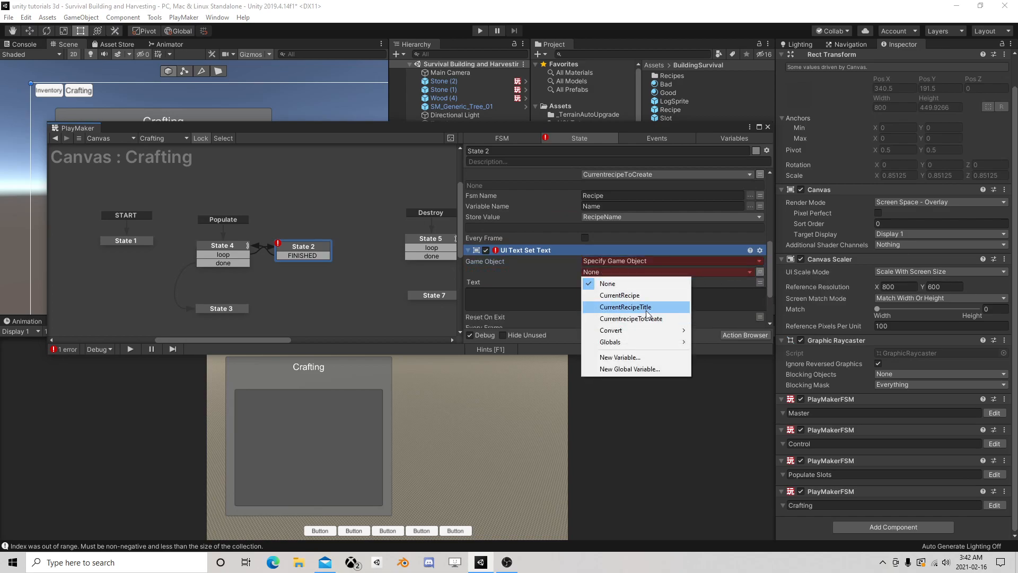
click(648, 309)
click(760, 293)
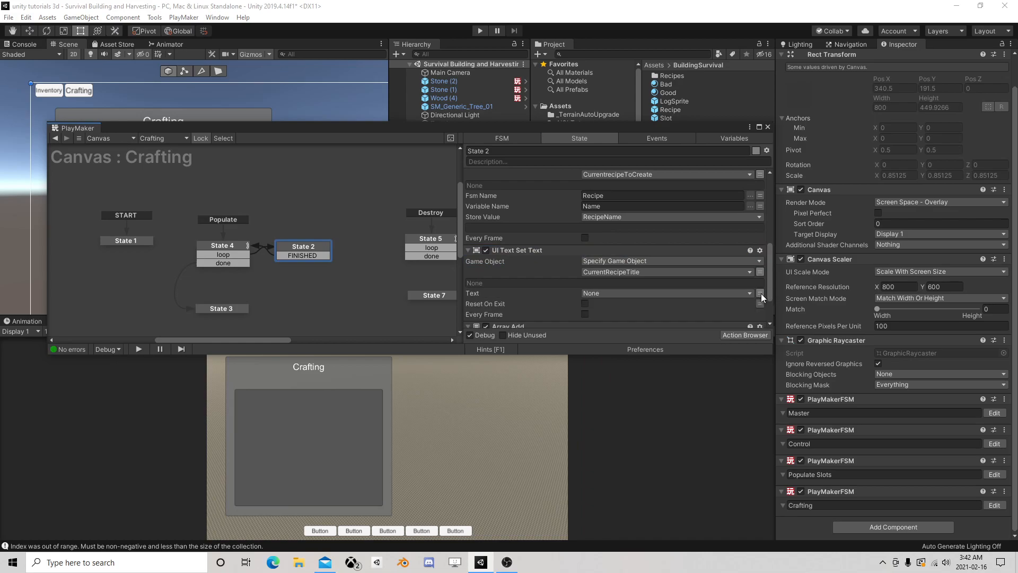
click(647, 293)
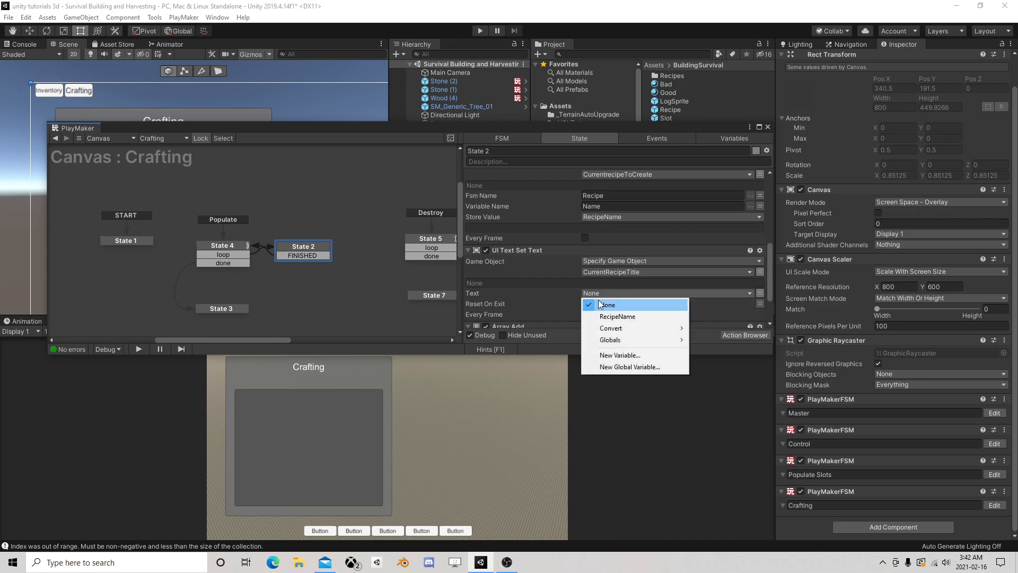
click(636, 315)
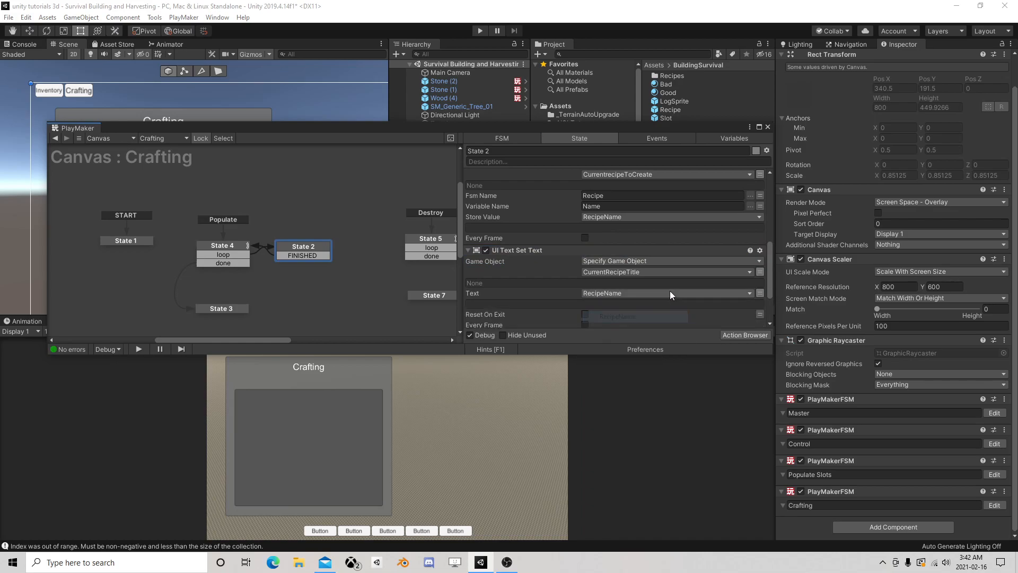
Step: Close the FSM editor, run the game to test toggling the inventory and crafting menus and the recipe's Create button, and stop it
click(768, 127)
click(480, 31)
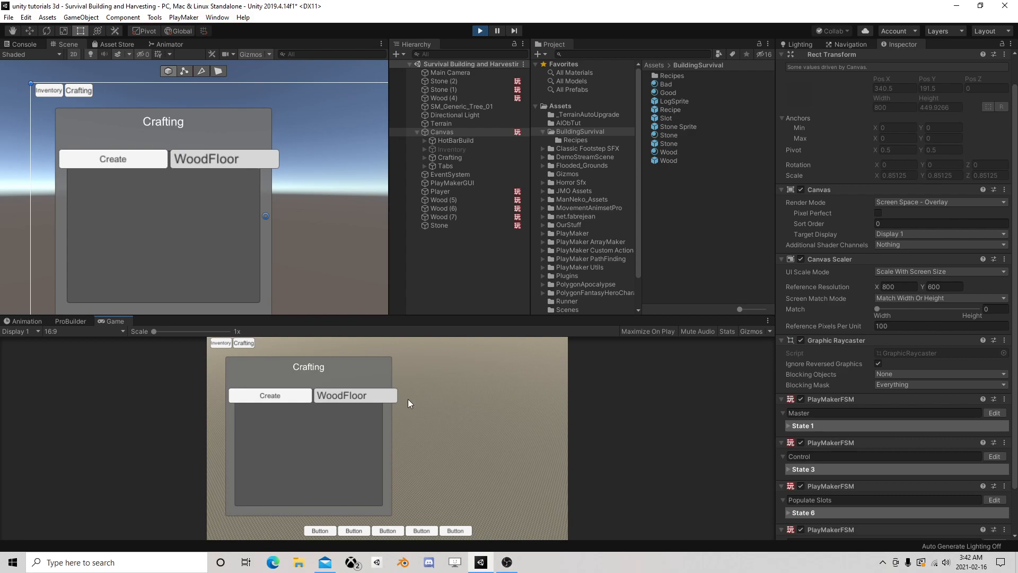
key(i)
key(i)
key(i)
key(c)
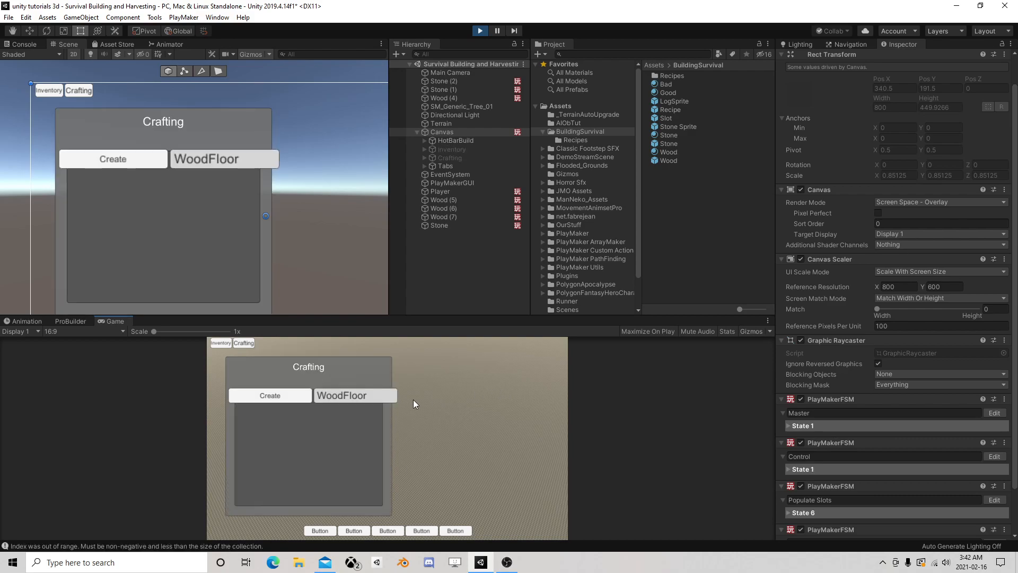
click(279, 395)
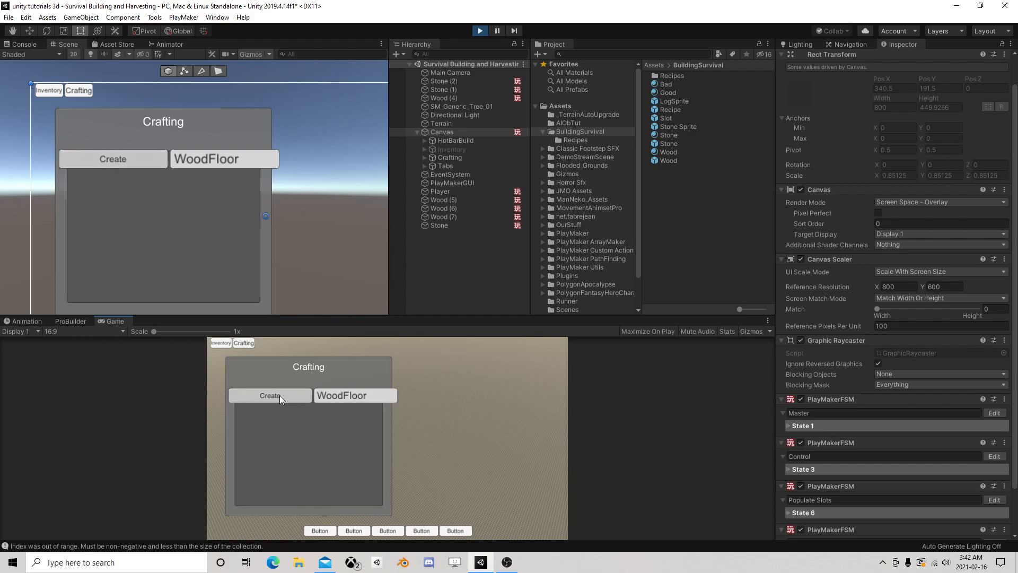
key(c)
click(483, 27)
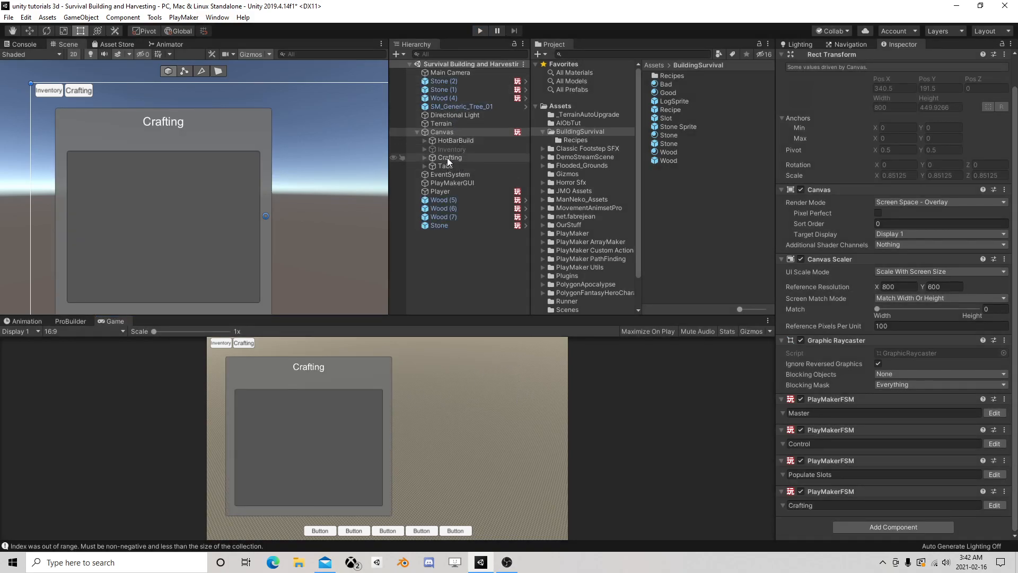
Step: Make the Vertical Layout Group on the Crafting menu's Slots object control child width and stop force-expanding child height
click(433, 158)
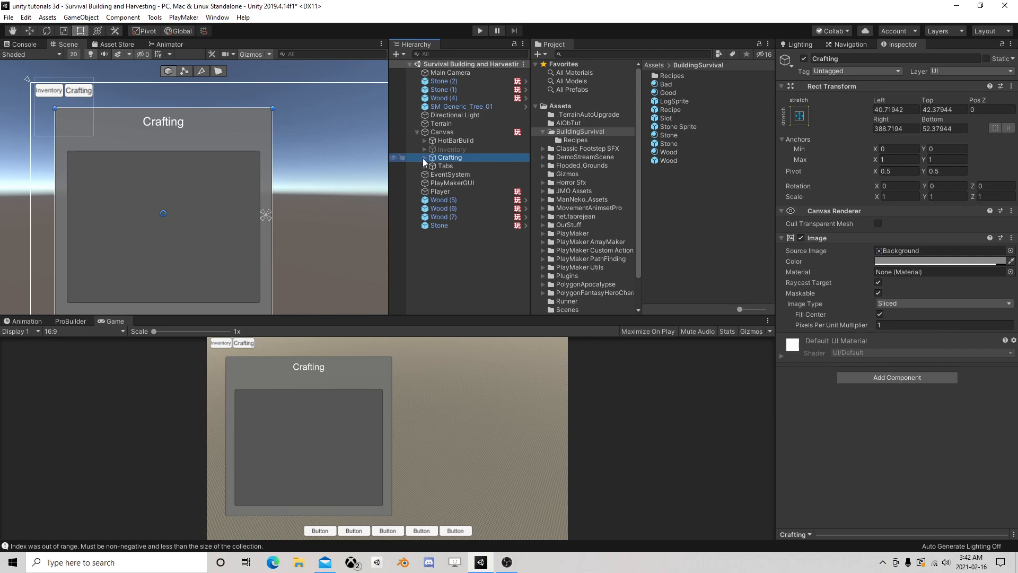
click(424, 158)
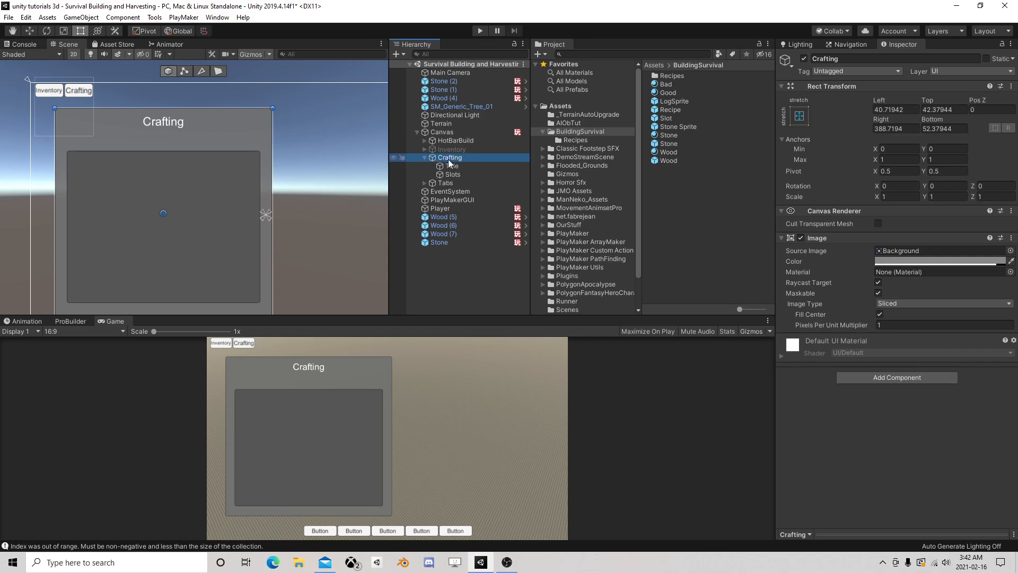
click(452, 174)
click(878, 384)
click(928, 405)
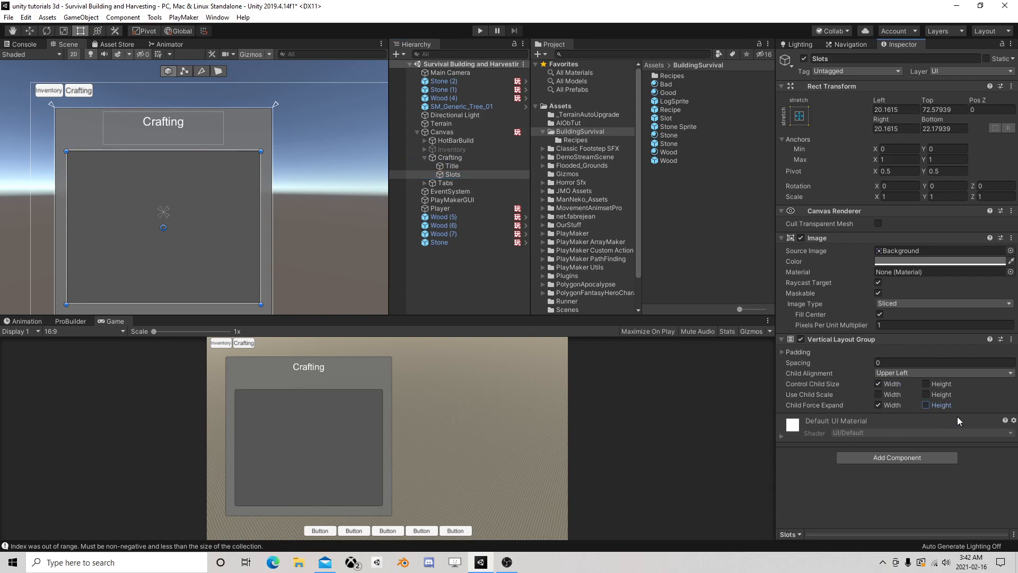
Step: Run the game, examine how the recipe entry is laid out within Slots and how child width control affects it, and stop the game
click(482, 30)
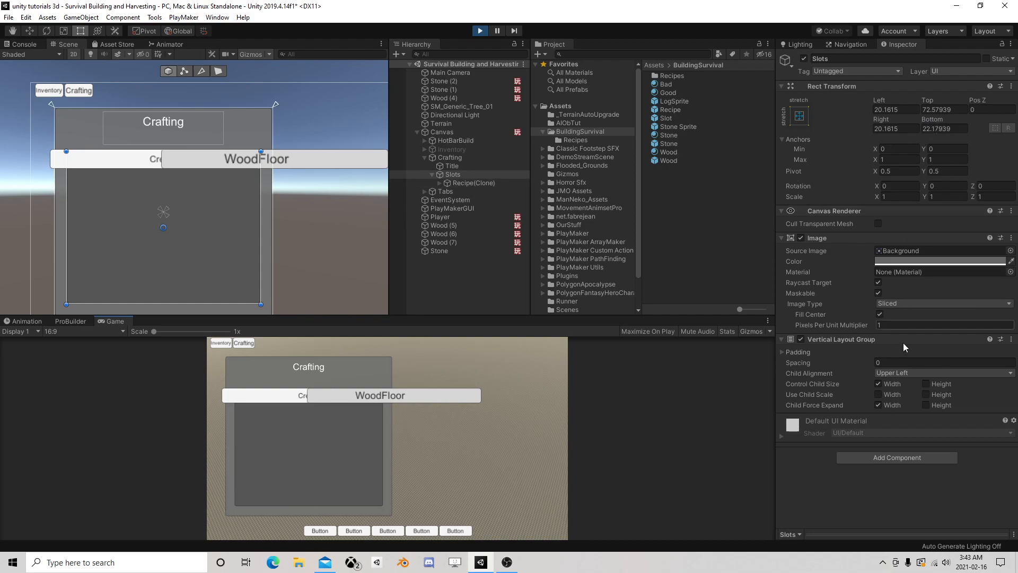
click(878, 384)
click(878, 384)
scroll(122, 129, down, 3)
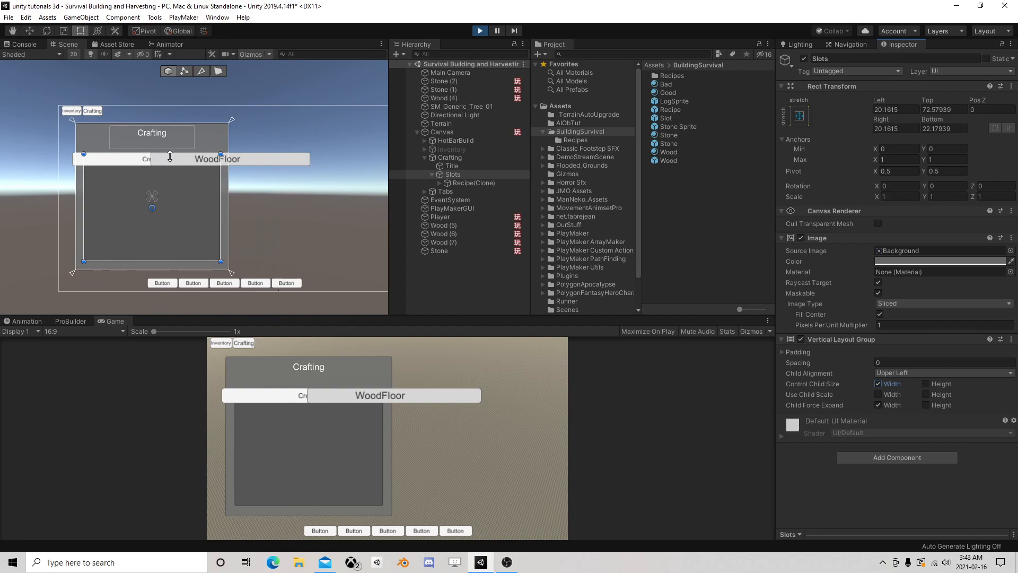
click(468, 183)
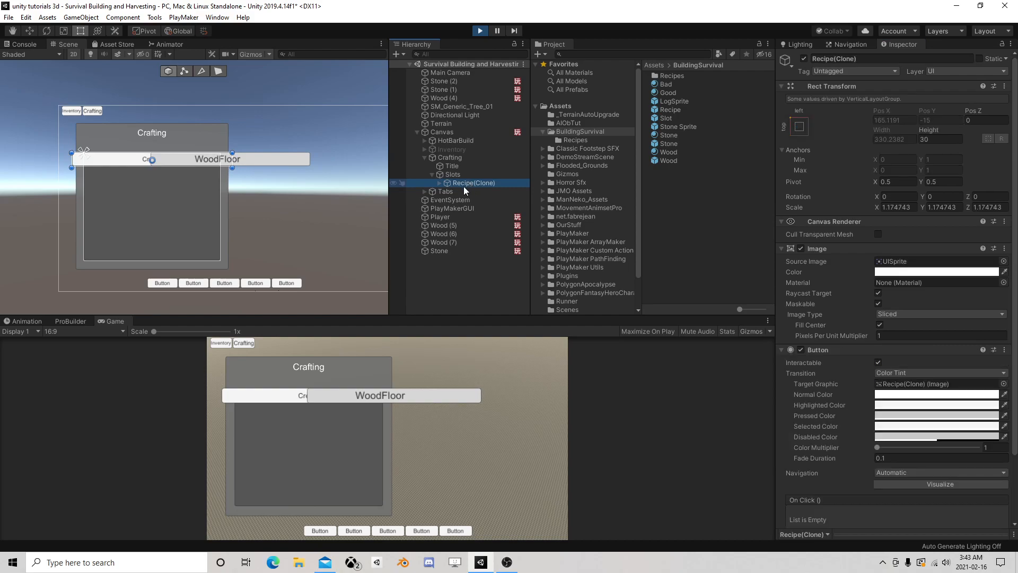
click(440, 183)
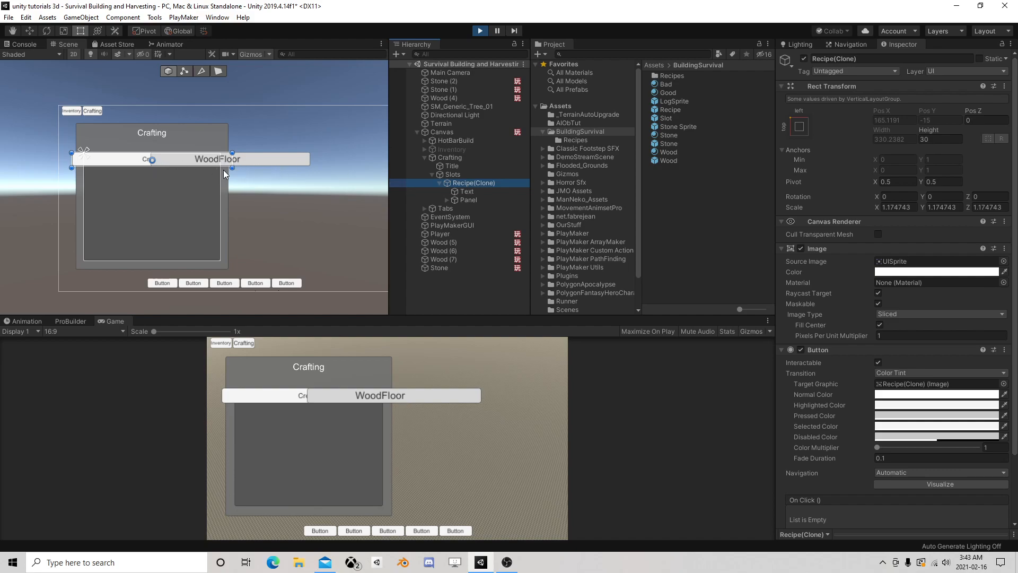
click(454, 174)
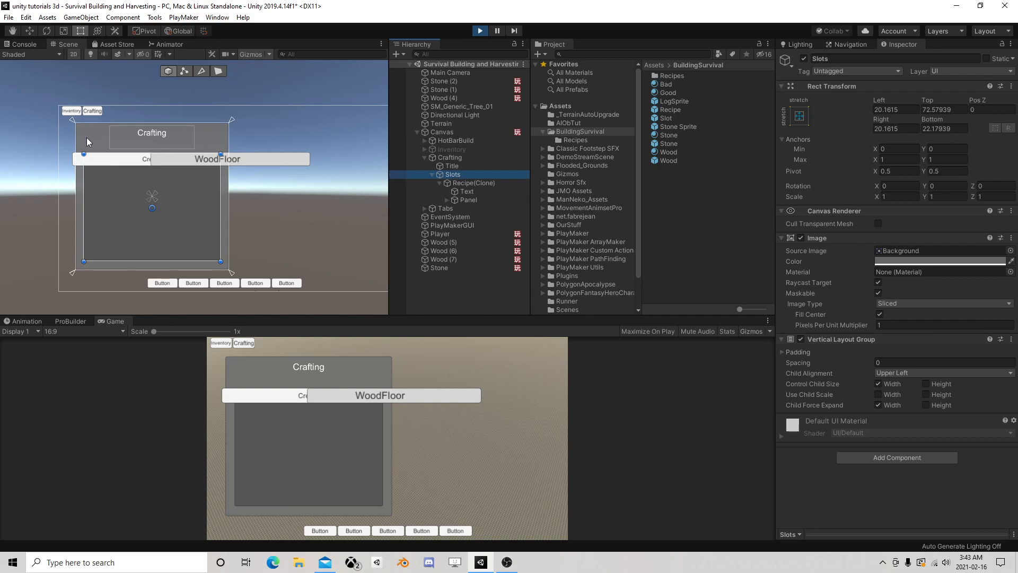
click(479, 32)
Step: Turn off child width control in the Slots Vertical Layout Group, rerun the game and bring up the crafting menu
click(457, 175)
click(879, 385)
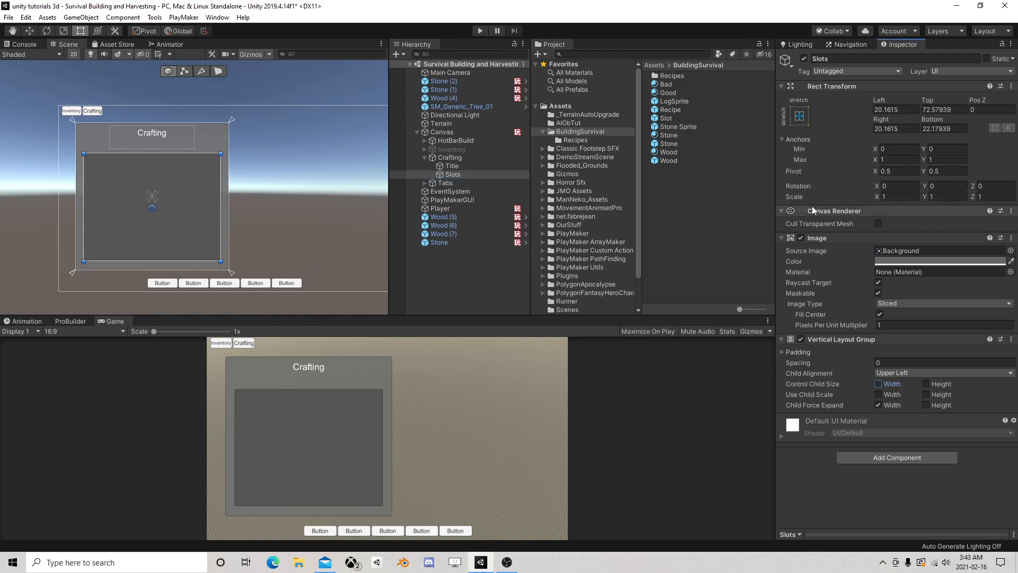
click(480, 30)
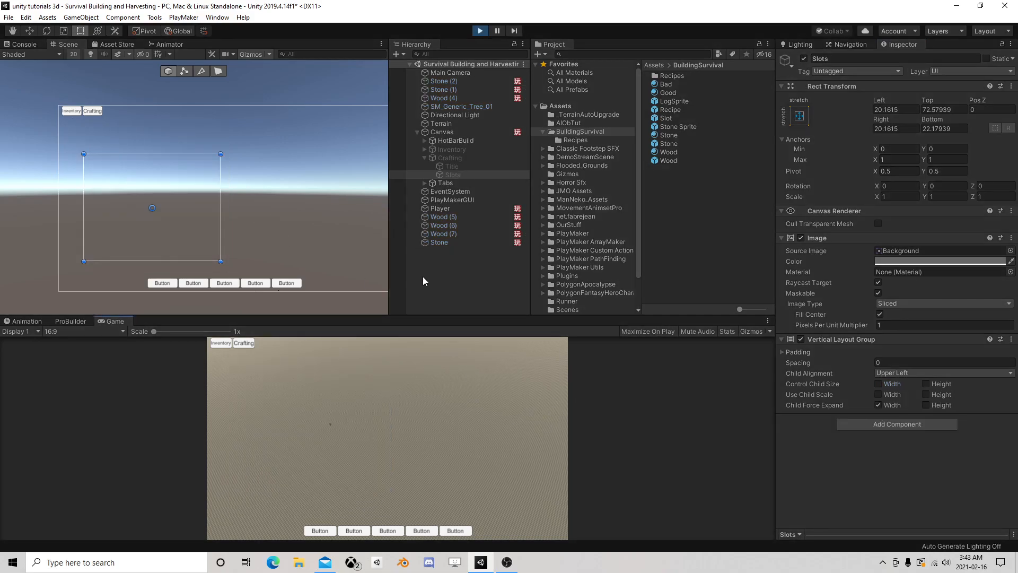
key(c)
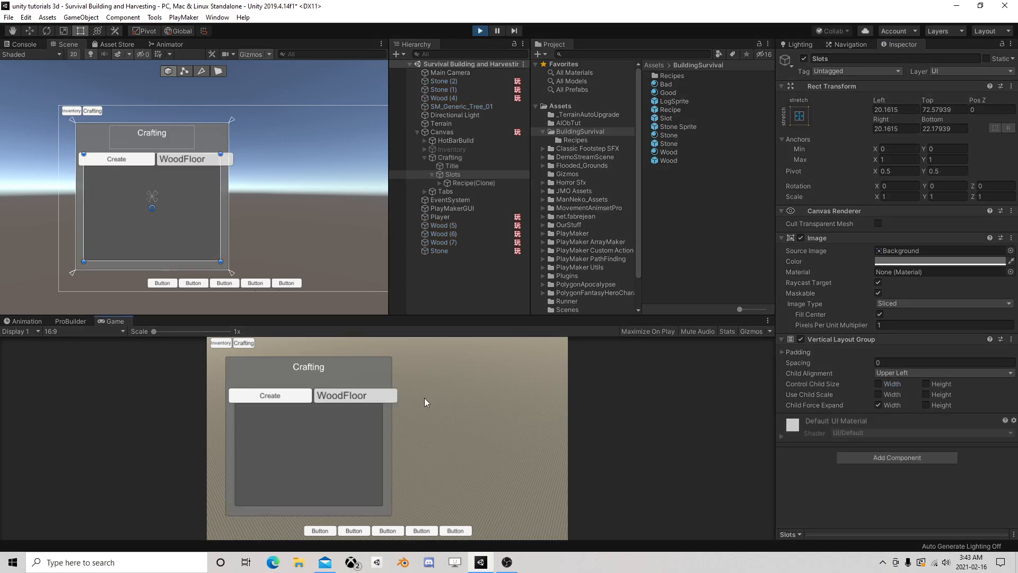
Step: Resize the running Recipe(Clone) entry to about 135 by 32, copy its Rect Transform component, and stop the game
click(469, 185)
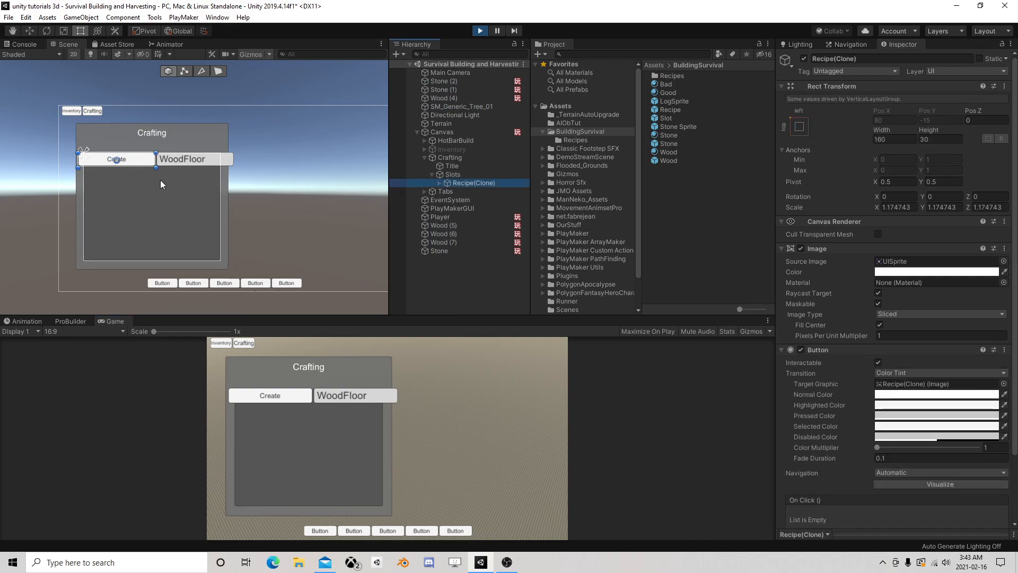
mouse_move(79, 168)
mouse_down()
mouse_move(103, 169)
mouse_move(91, 169)
mouse_up()
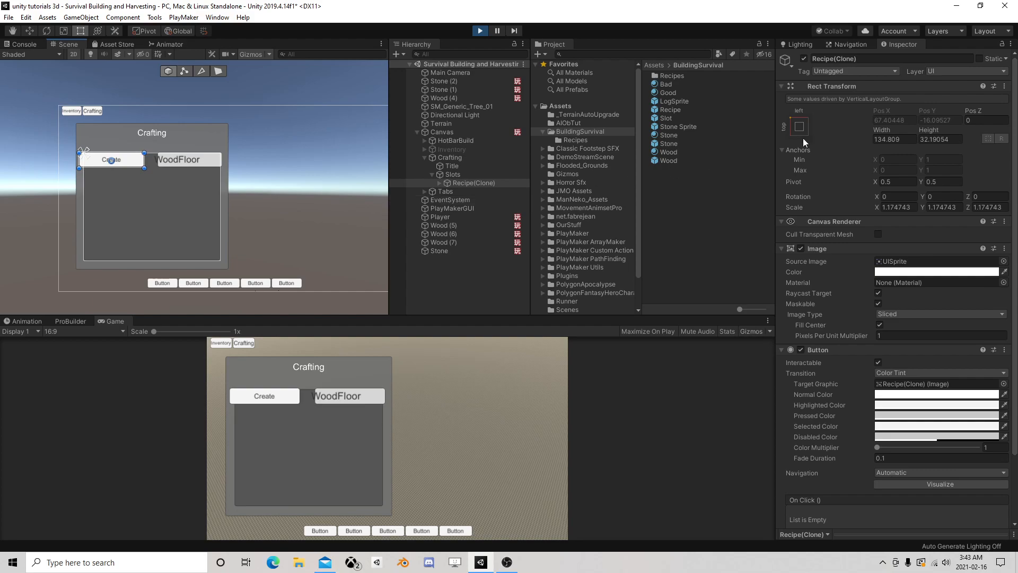
right_click(826, 90)
click(881, 144)
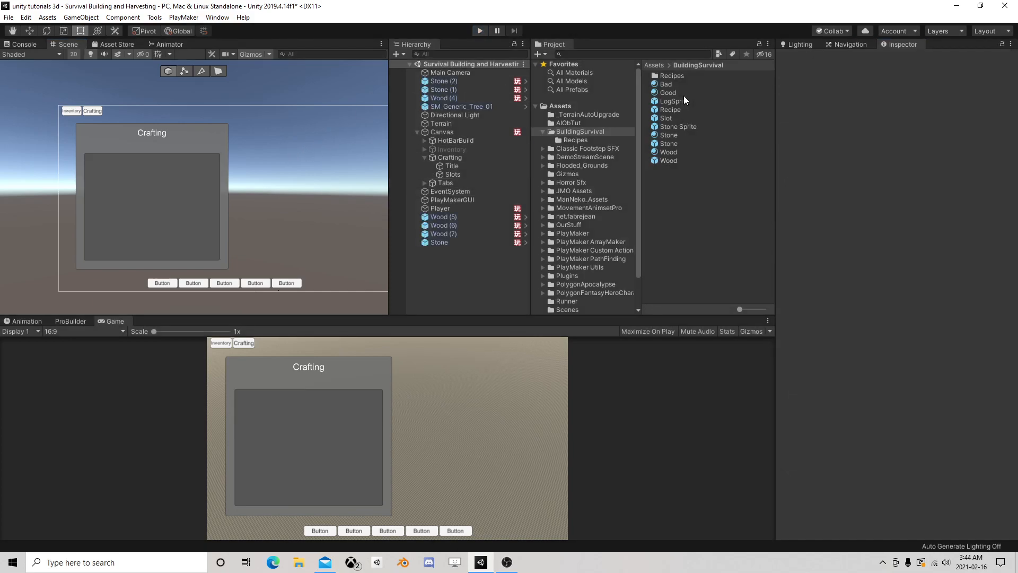
Step: Open the Recipe prefab and paste the copied Rect Transform values onto its root object
click(671, 109)
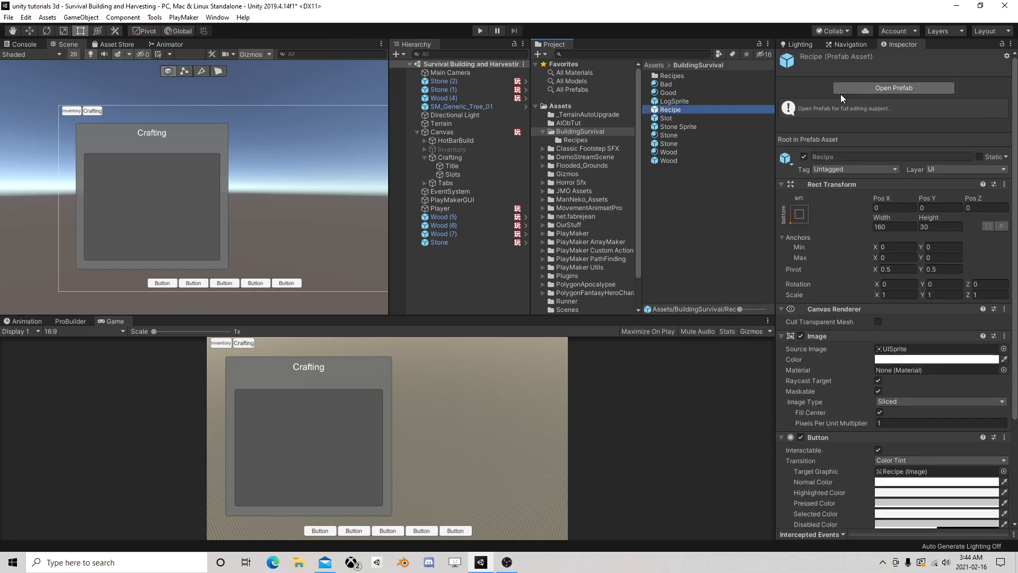
click(852, 90)
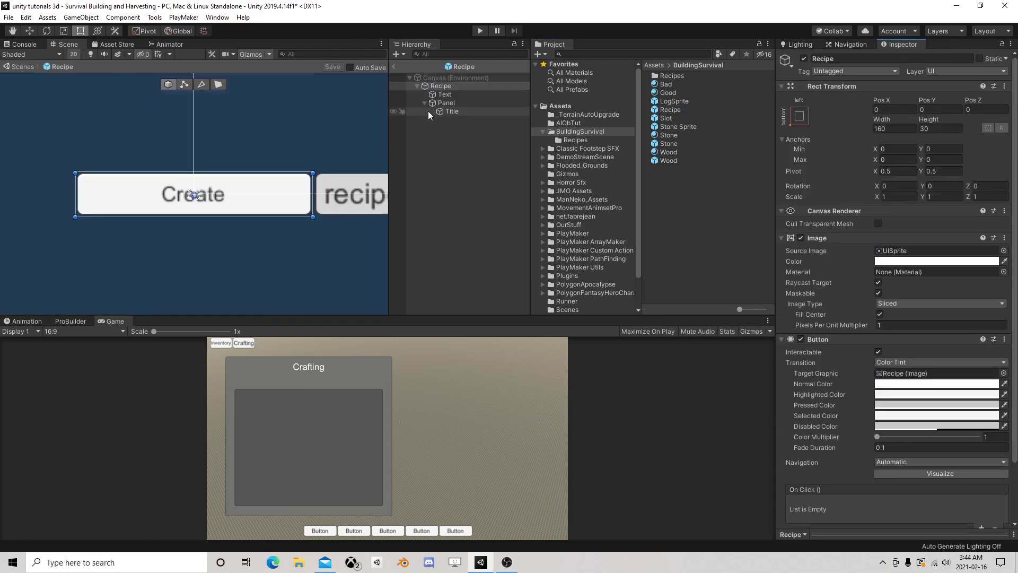
right_click(843, 88)
click(910, 168)
Step: Move the prefab's Panel closer to the Create button so only a small gap separates them
scroll(265, 180, down, 4)
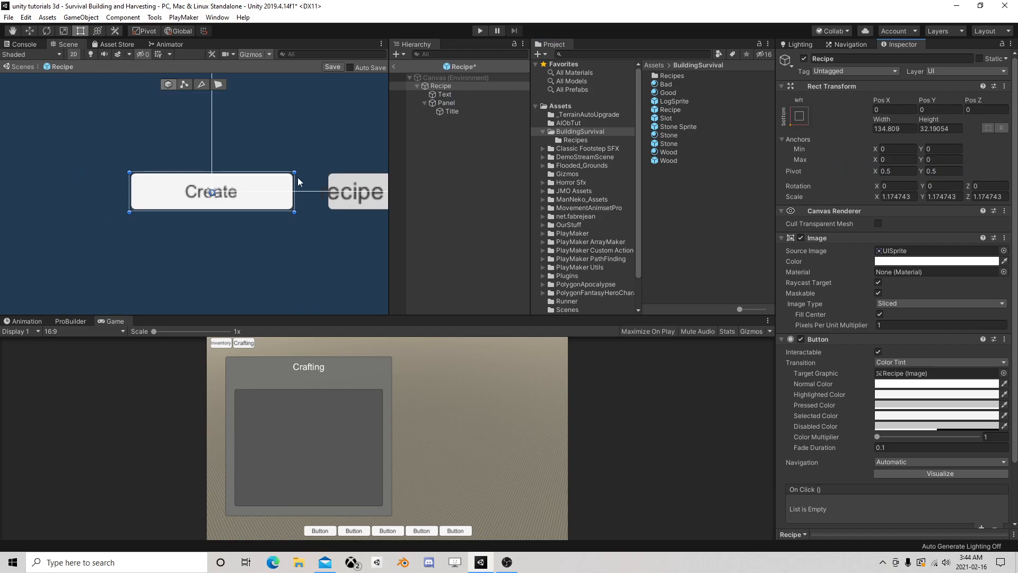
middle_drag(327, 180, 188, 176)
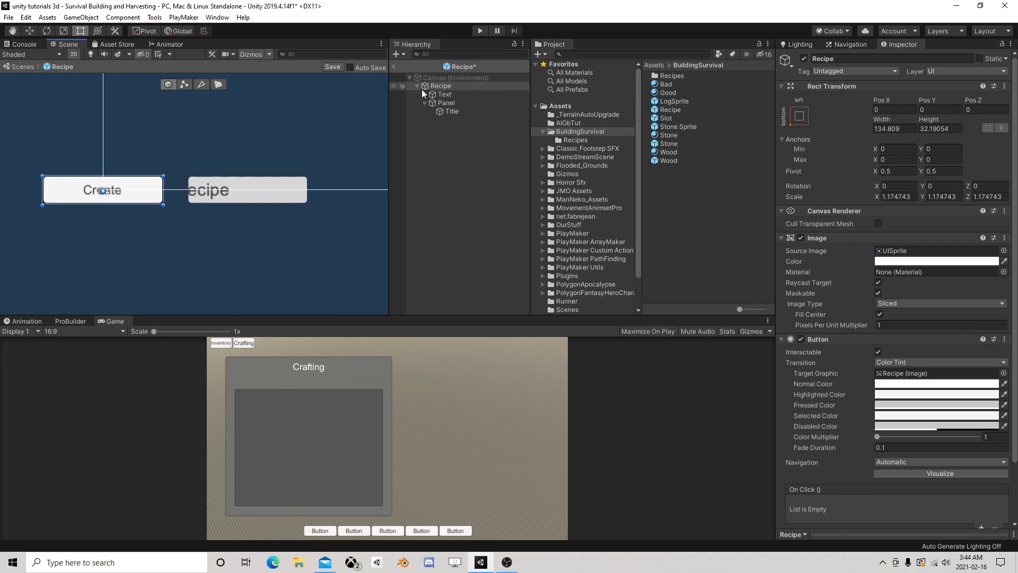
click(451, 103)
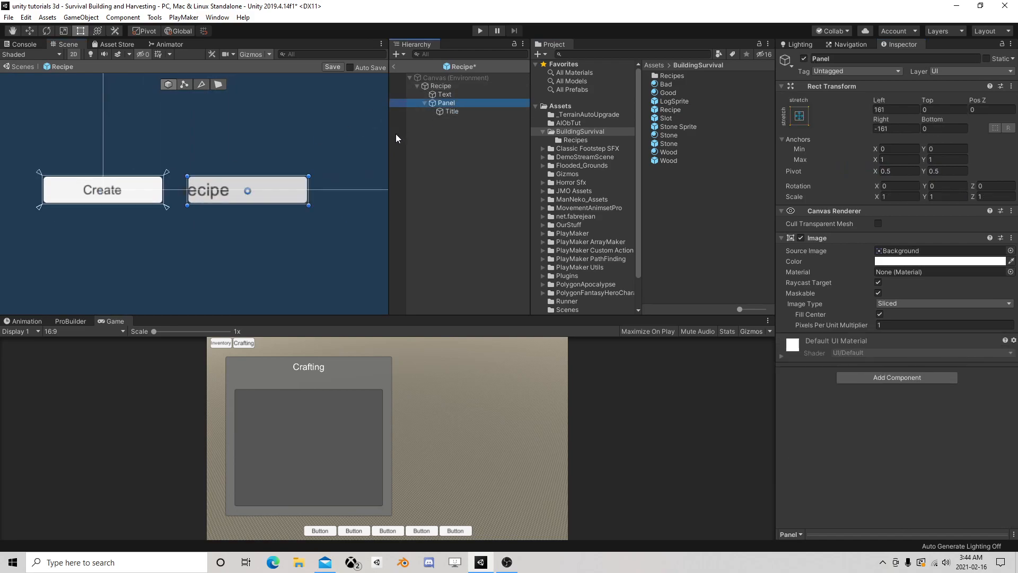
click(30, 31)
drag(285, 189, 273, 189)
Step: Narrow the prefab's Title text box from both sides so it fits within the Panel
click(456, 112)
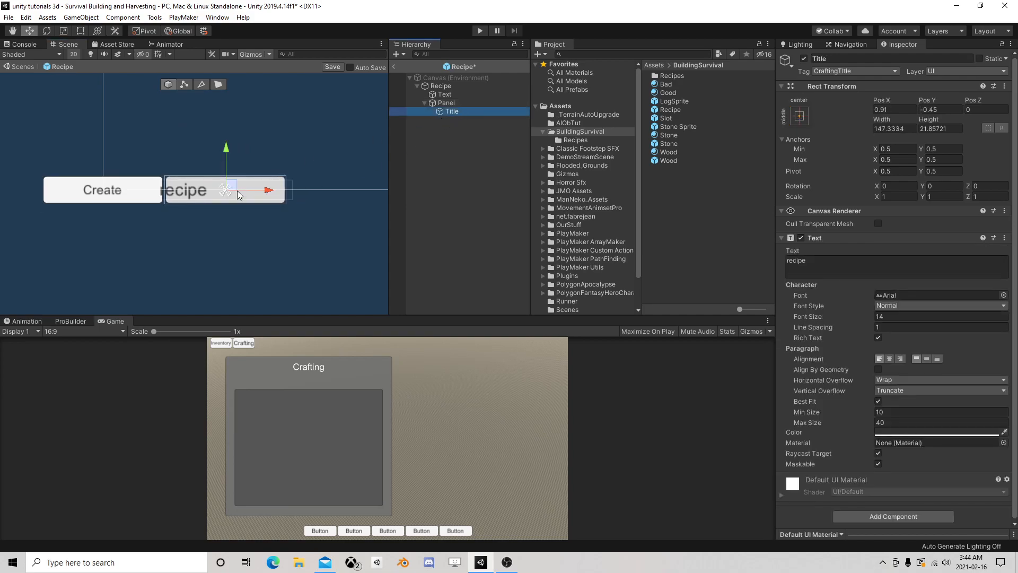
click(81, 31)
drag(159, 181, 172, 180)
drag(292, 200, 283, 200)
Step: Save the Recipe prefab, return to the scene, run the game to check the recipe entry's layout, and stop it
click(340, 67)
click(394, 67)
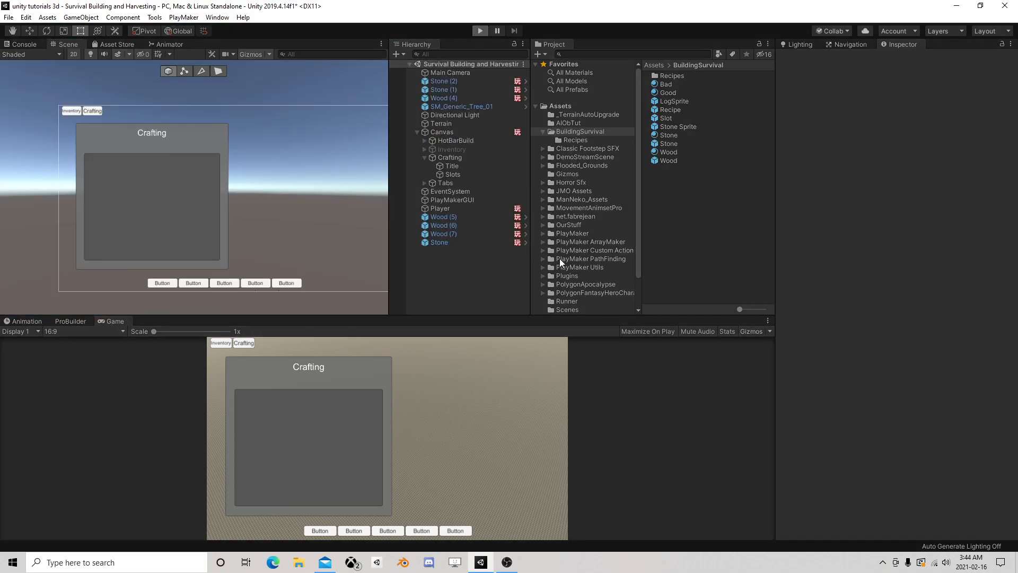
key(ctrl+p)
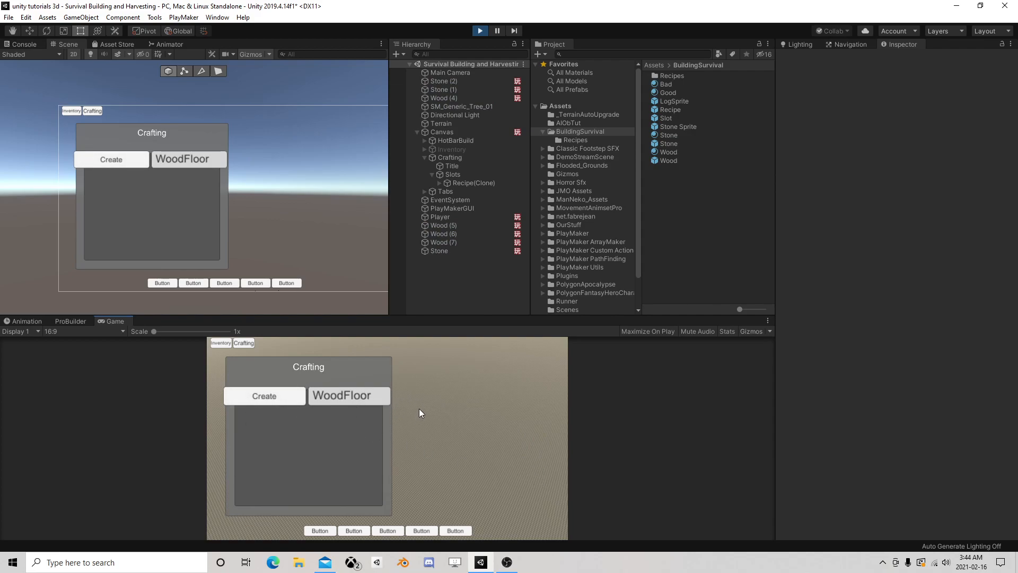
click(480, 31)
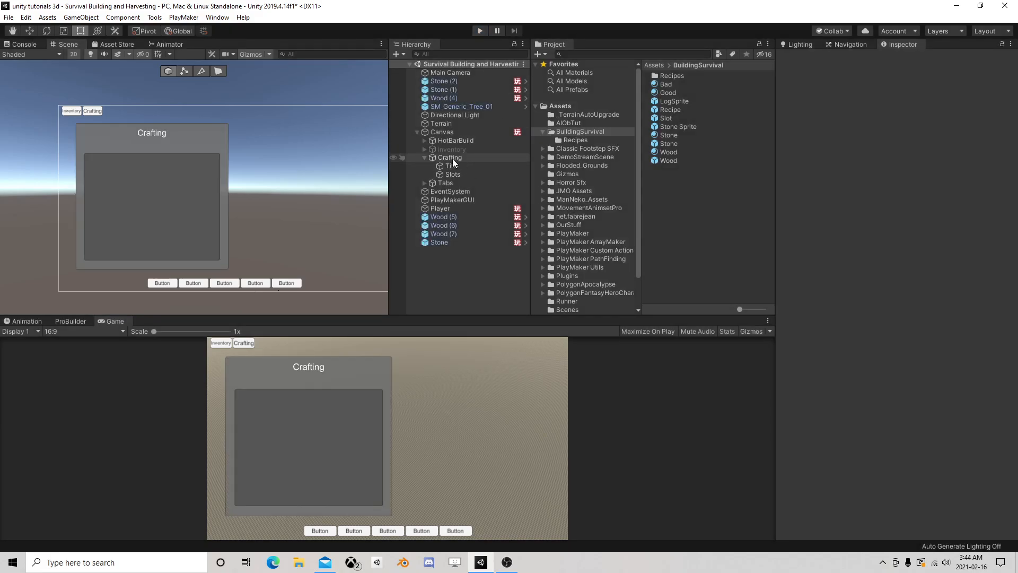
Step: Remove the Vertical Layout Group component from the Crafting menu's Slots object
click(448, 175)
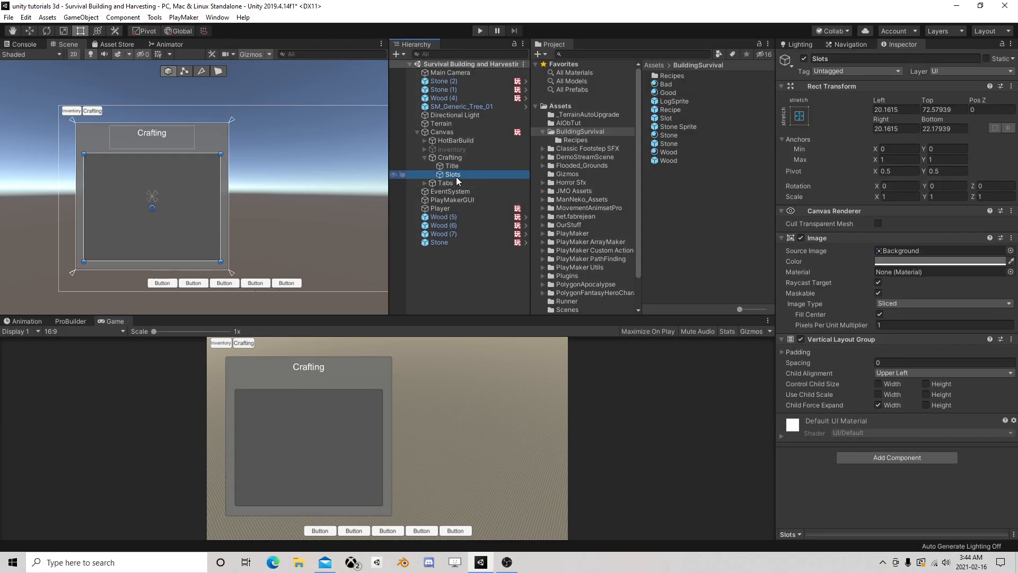
click(458, 164)
click(456, 158)
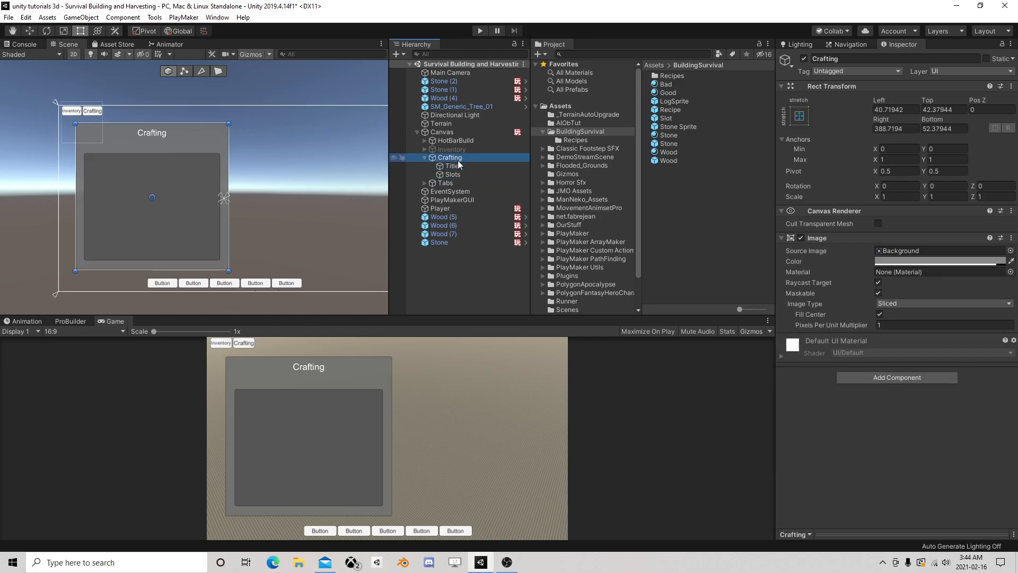
click(454, 175)
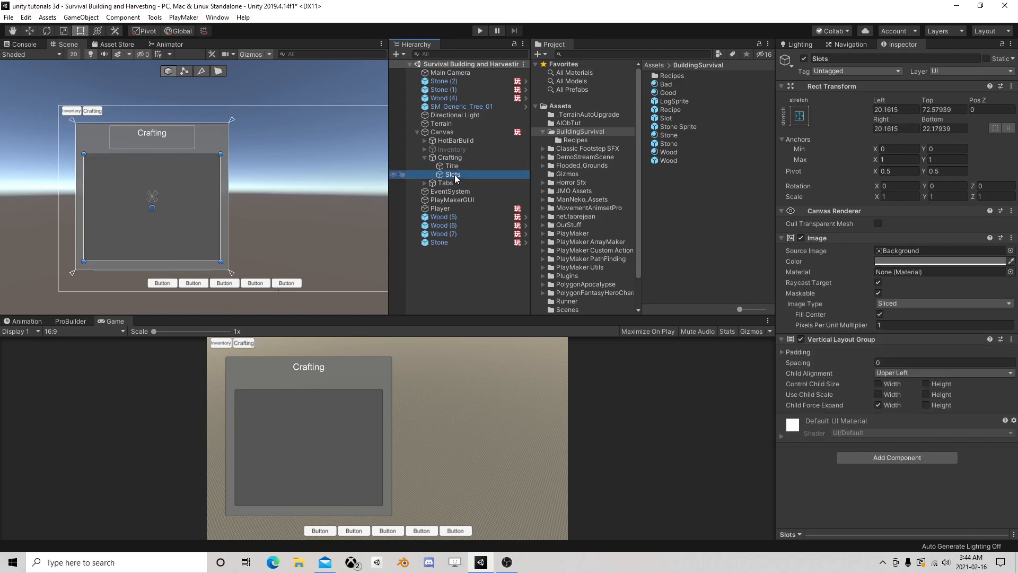
right_click(455, 175)
click(455, 175)
right_click(843, 340)
click(890, 386)
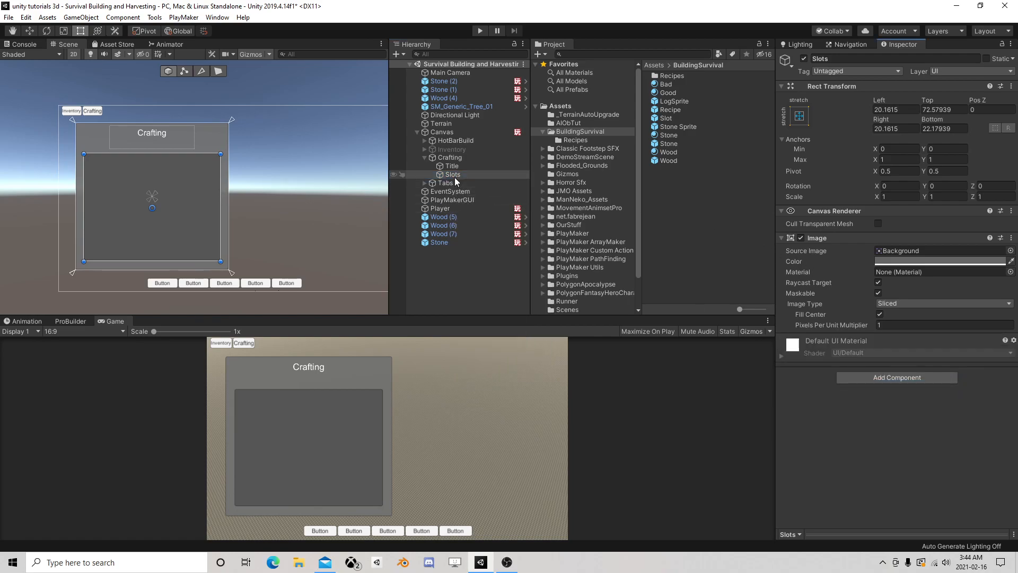
Step: Create an empty child GameObject under Slots and set its height to 0
right_click(454, 175)
click(491, 276)
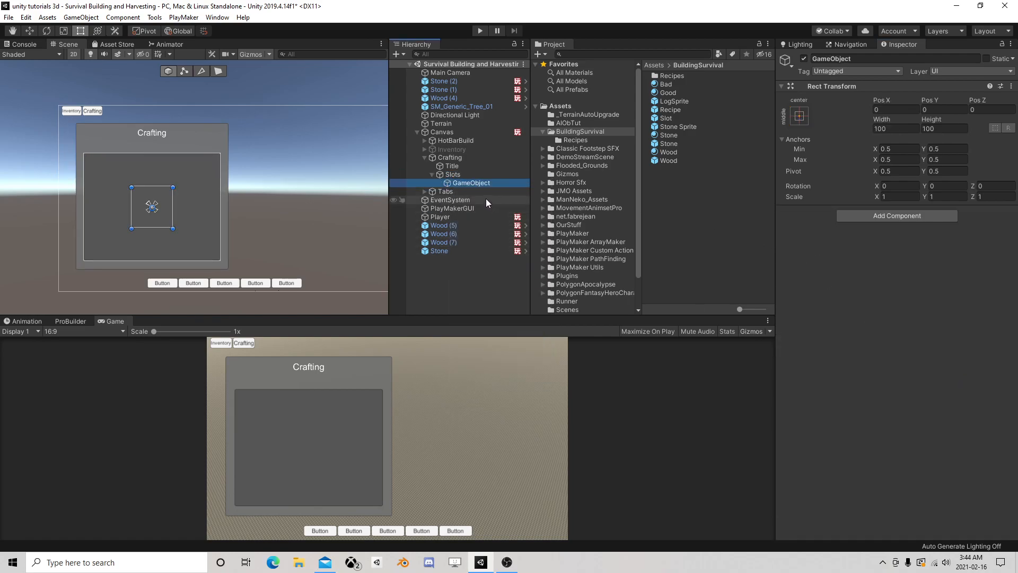
click(453, 174)
click(463, 183)
click(945, 129)
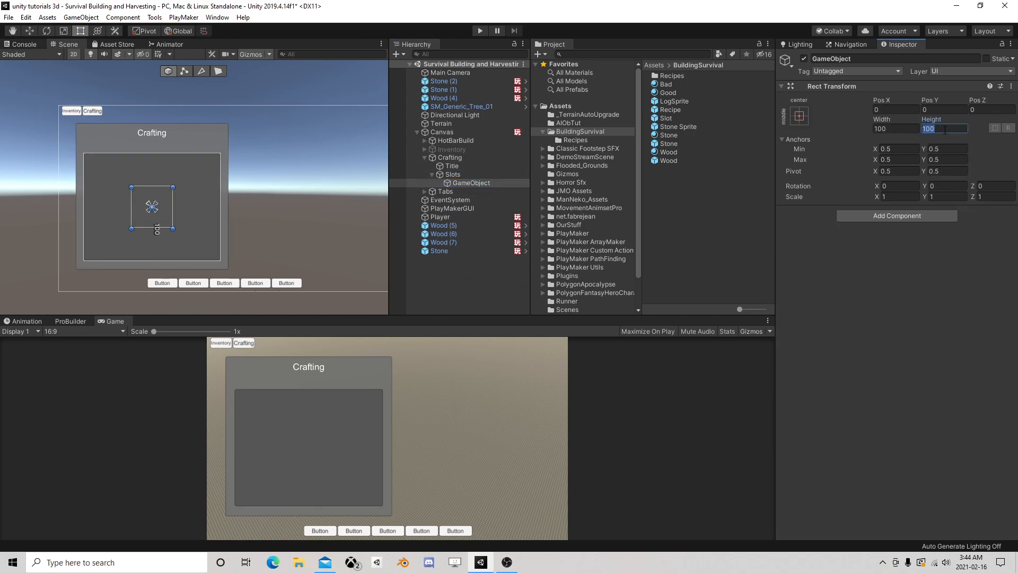
text(0)
Step: Add a Vertical Layout Group to the new GameObject, controlling child width and without force-expanding child height
click(894, 215)
text(vert)
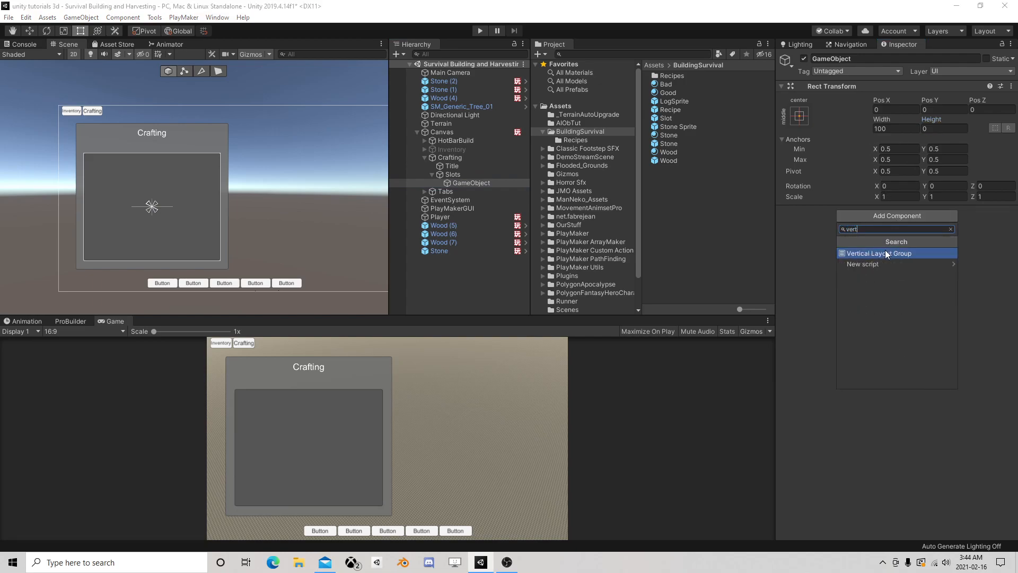
click(885, 252)
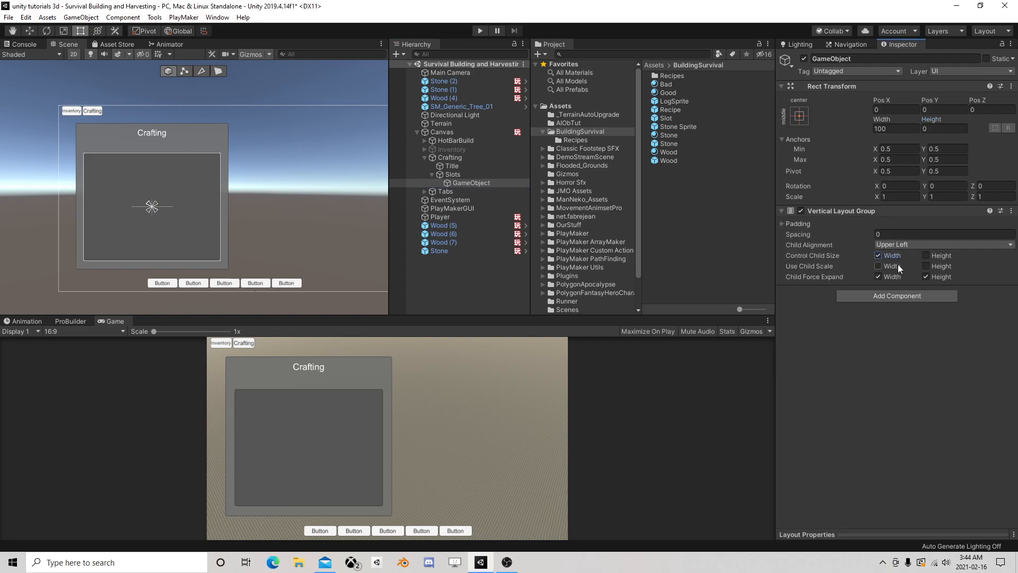
click(926, 277)
Step: Set the new GameObject's width to 300 and move it up to the upper edge of Slots, at about Pos Y 115
click(891, 128)
text(200)
double_click(881, 129)
text(300)
click(31, 31)
drag(148, 171, 174, 122)
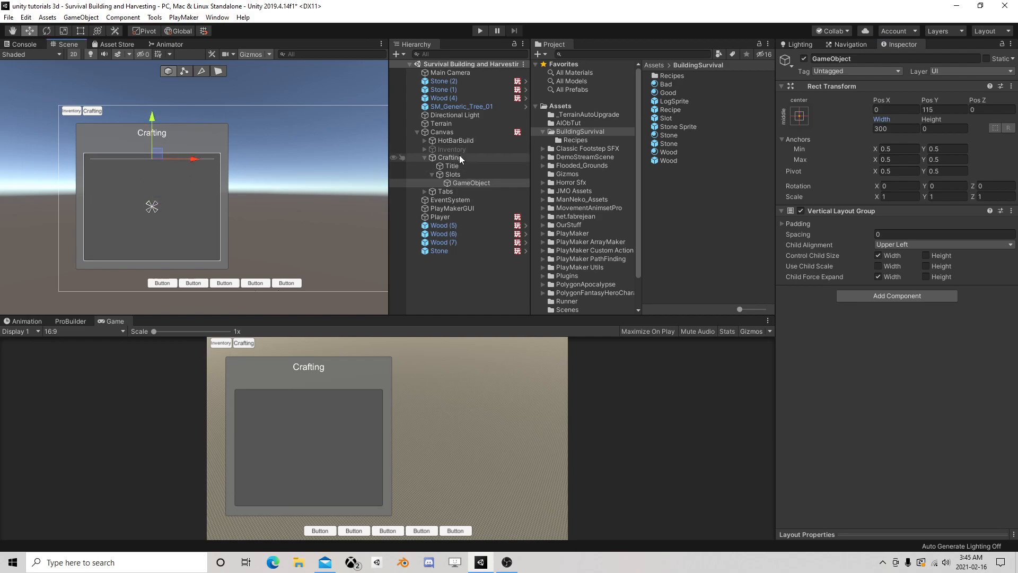
Step: Assign the new GameObject under Slots as the value of the Holder variable in the Canvas's Crafting FSM
click(452, 133)
scroll(881, 361, down, 3)
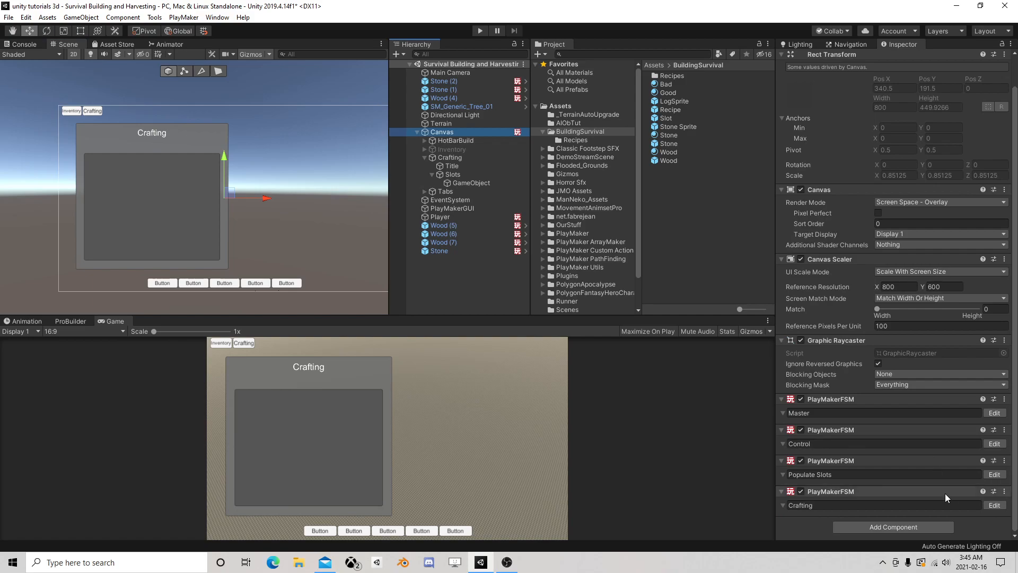
click(995, 505)
click(713, 135)
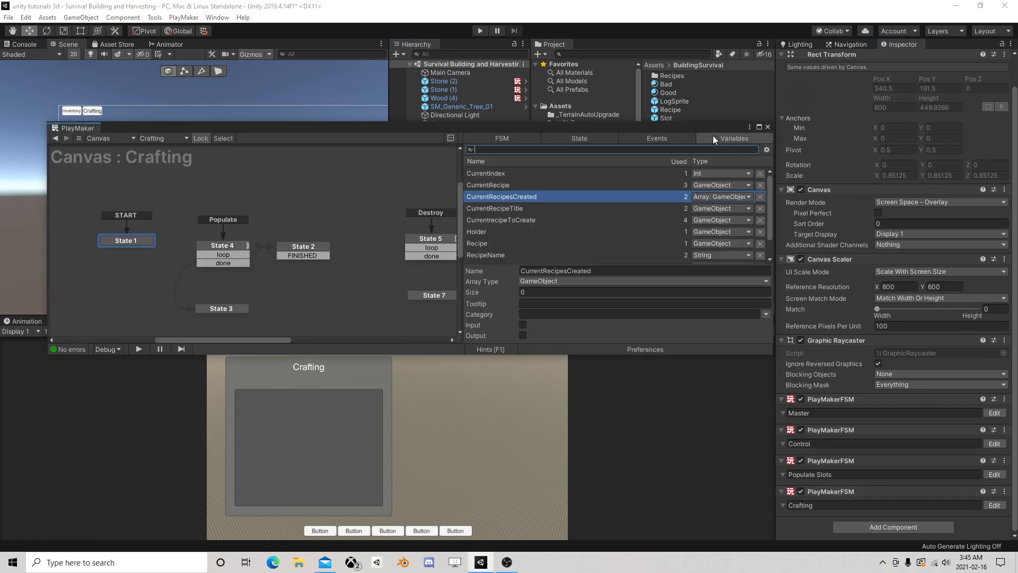
drag(683, 130, 251, 128)
click(75, 230)
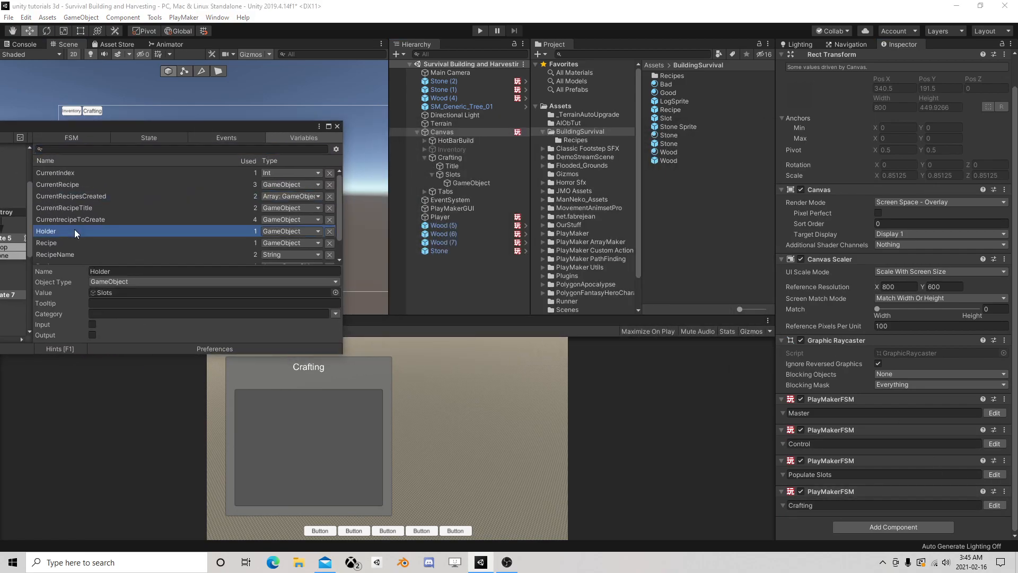
drag(466, 183, 107, 295)
click(338, 126)
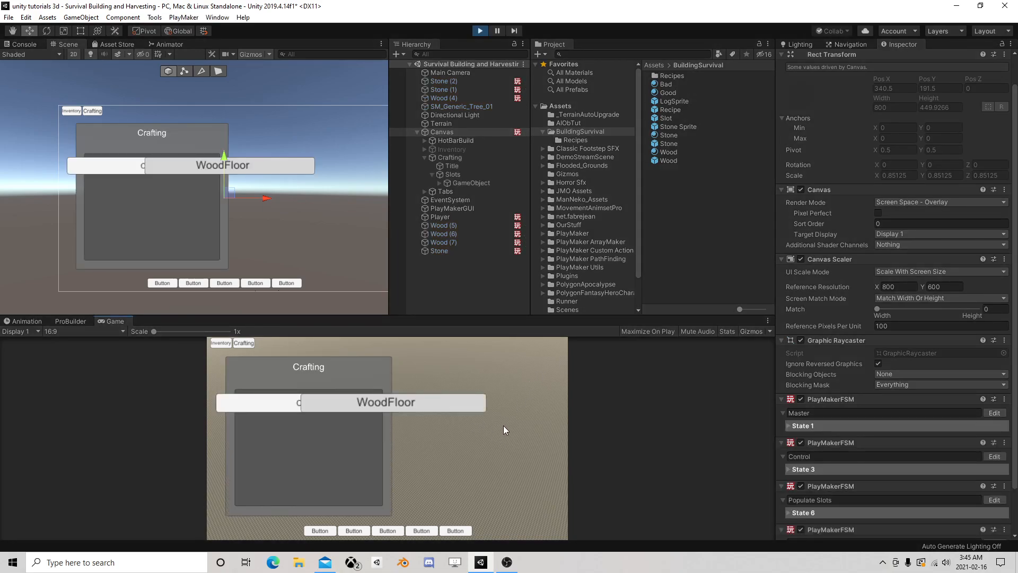
Step: Examine the spawned Recipe(Clone) and its Text and Panel children while the game is running
click(441, 184)
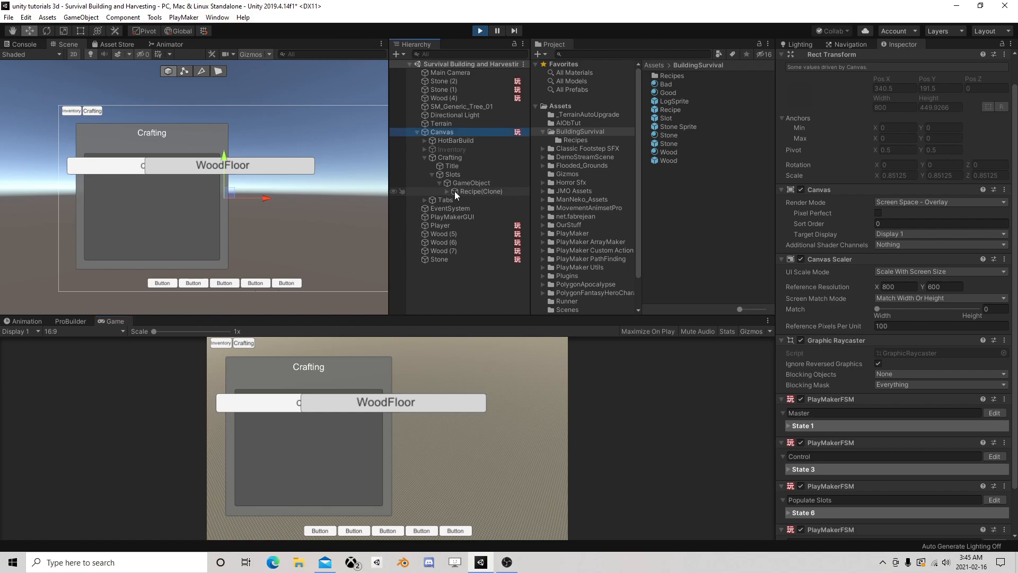
click(453, 191)
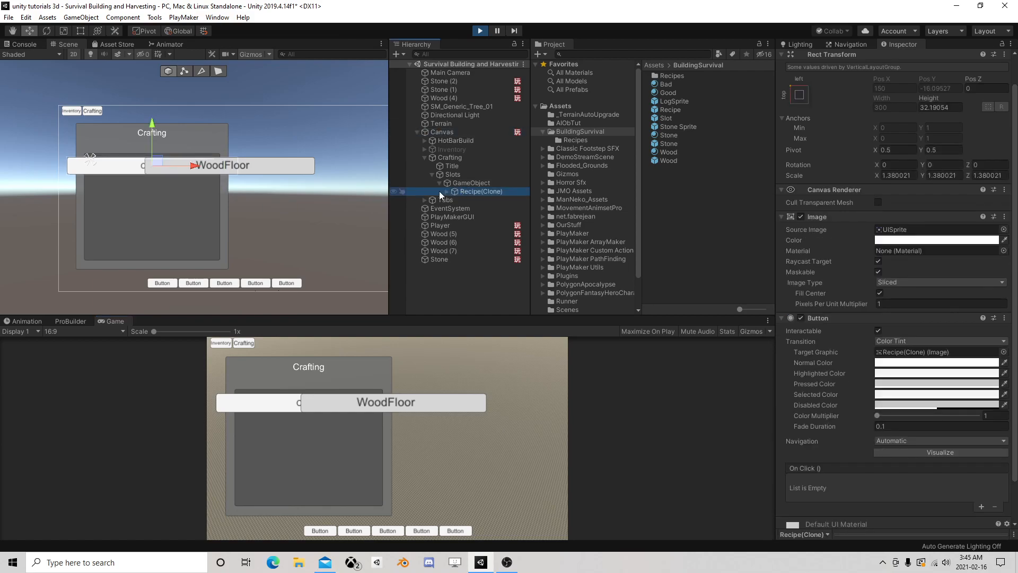
click(447, 191)
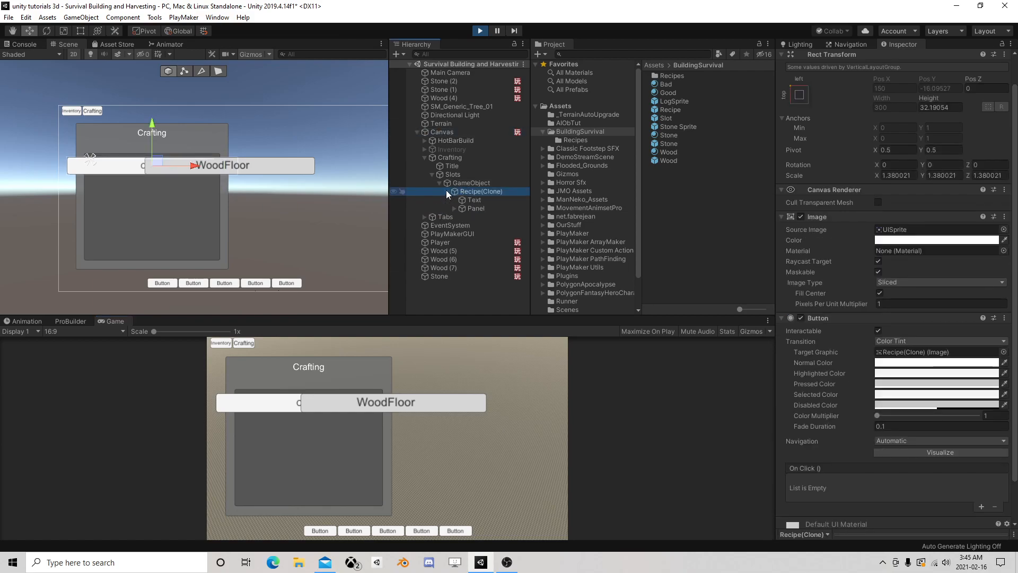
click(447, 191)
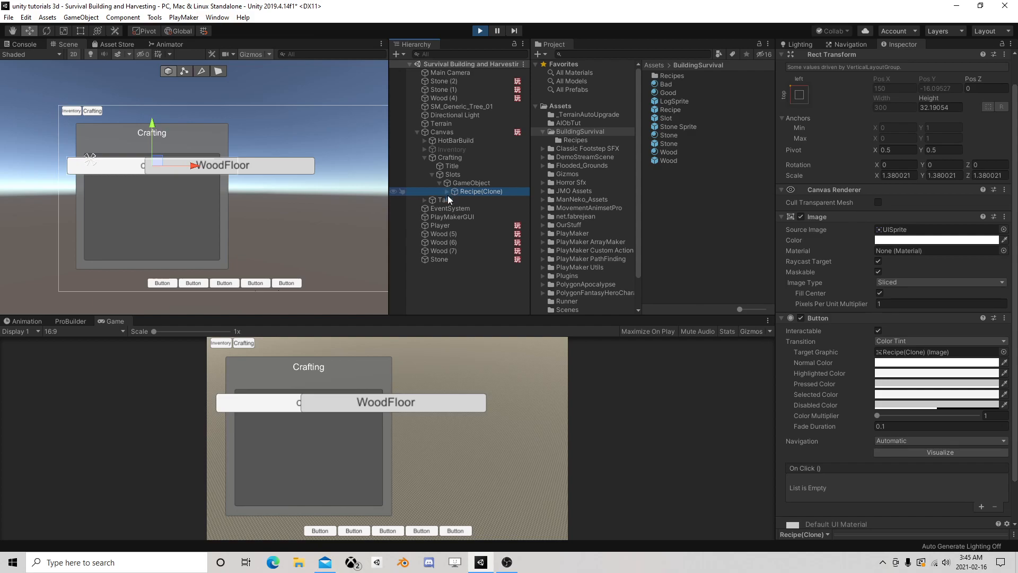
click(447, 192)
click(470, 200)
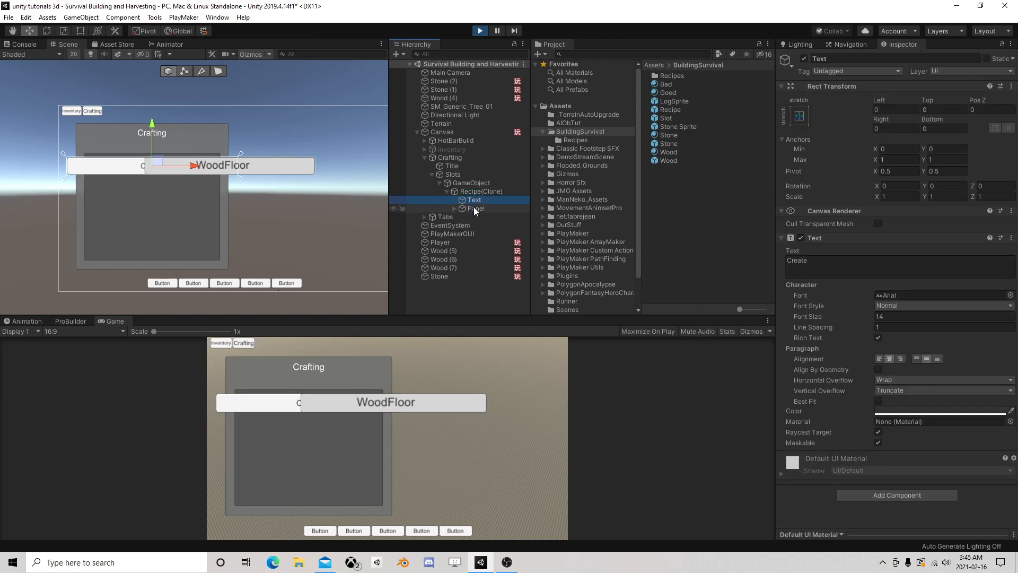
click(473, 207)
click(475, 191)
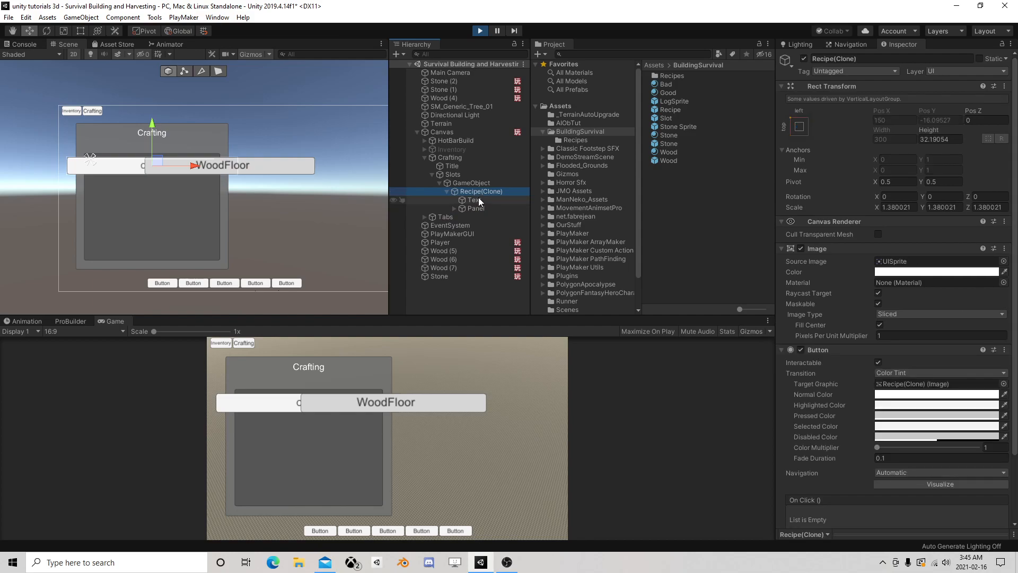
Step: Try shifting the spawned recipe's Panel sideways clear of the Create button, to about Left 300, before ending Play mode
click(478, 198)
click(478, 208)
drag(272, 166, 365, 167)
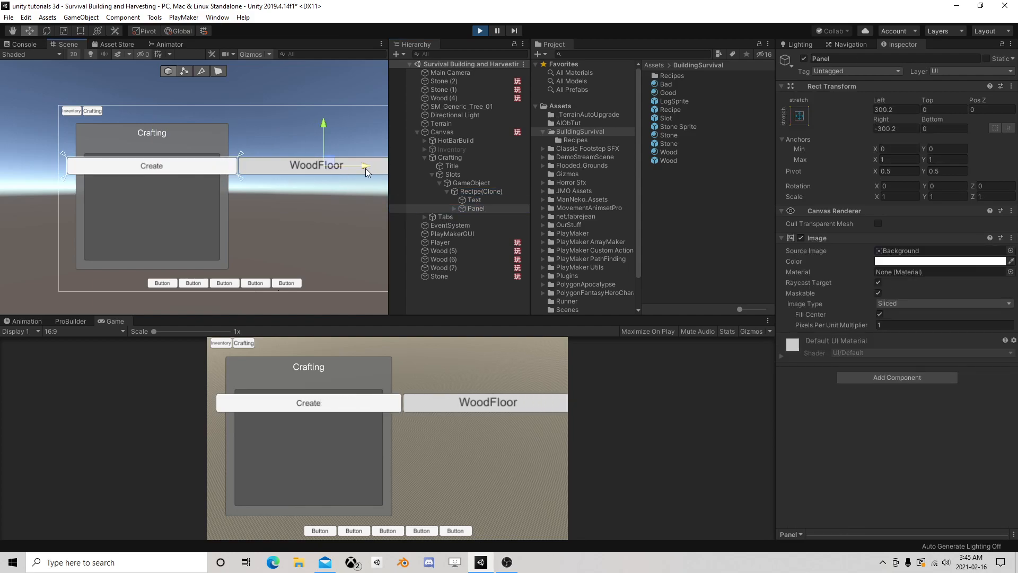
click(481, 32)
click(466, 178)
click(469, 182)
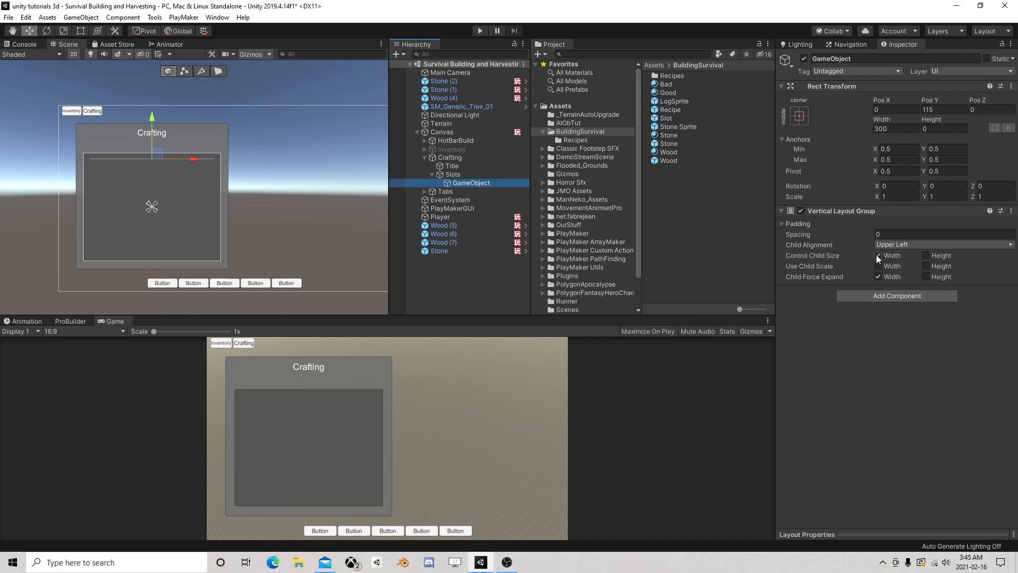
click(878, 277)
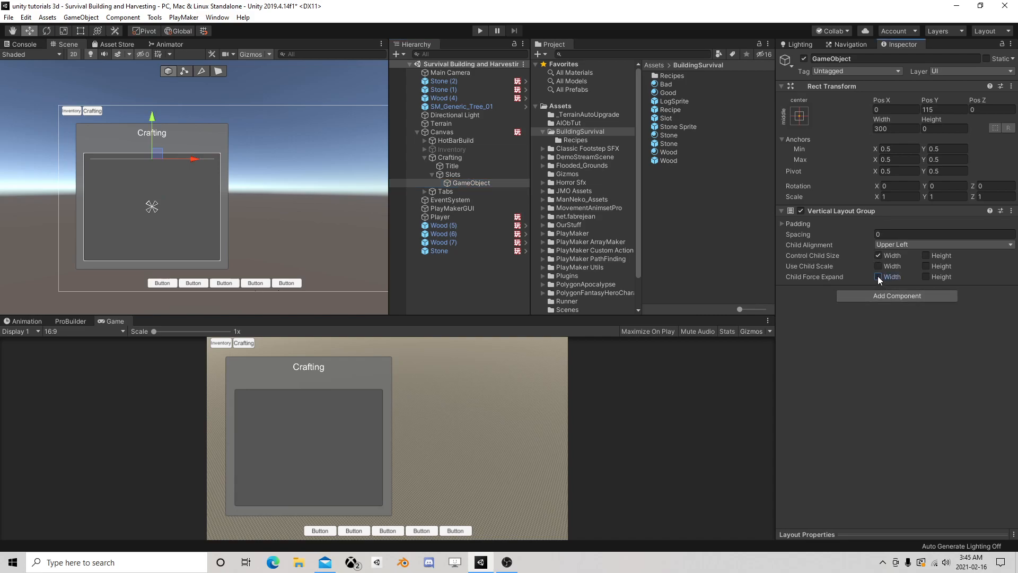
click(463, 182)
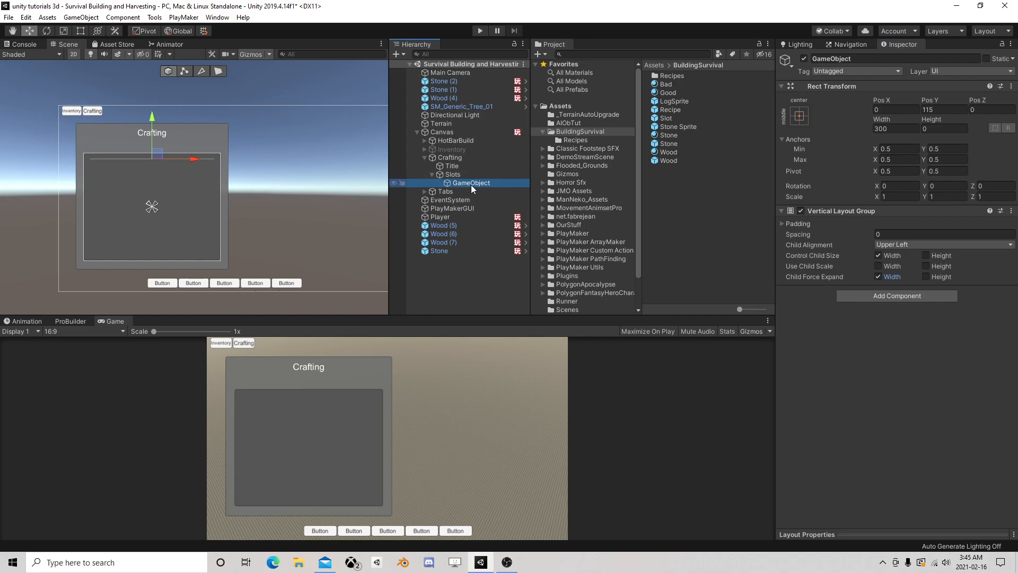
Step: Open the Recipe prefab and shrink its root button to about 37 wide and 30 high
click(671, 110)
click(907, 88)
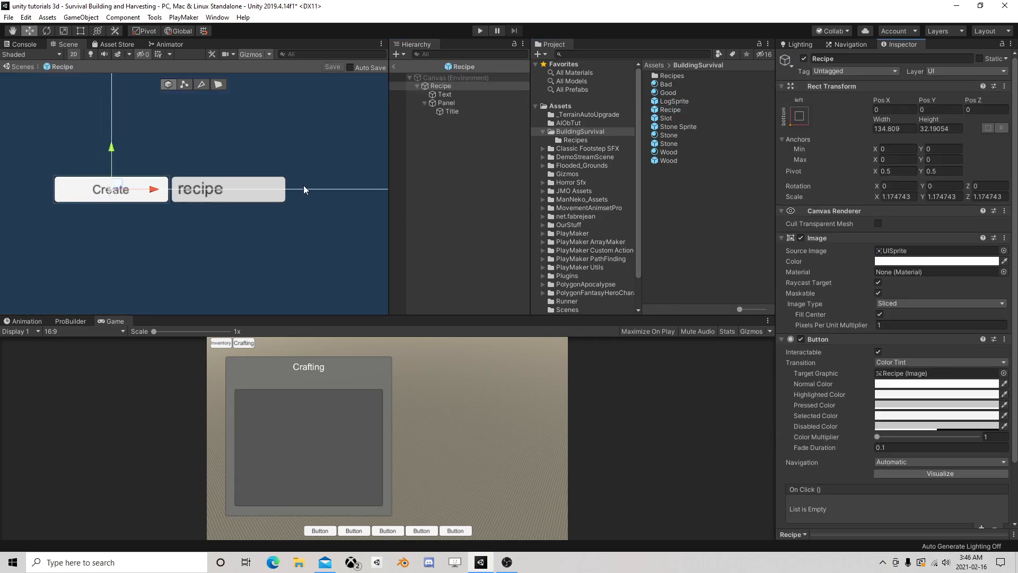
scroll(300, 175, down, 3)
click(81, 32)
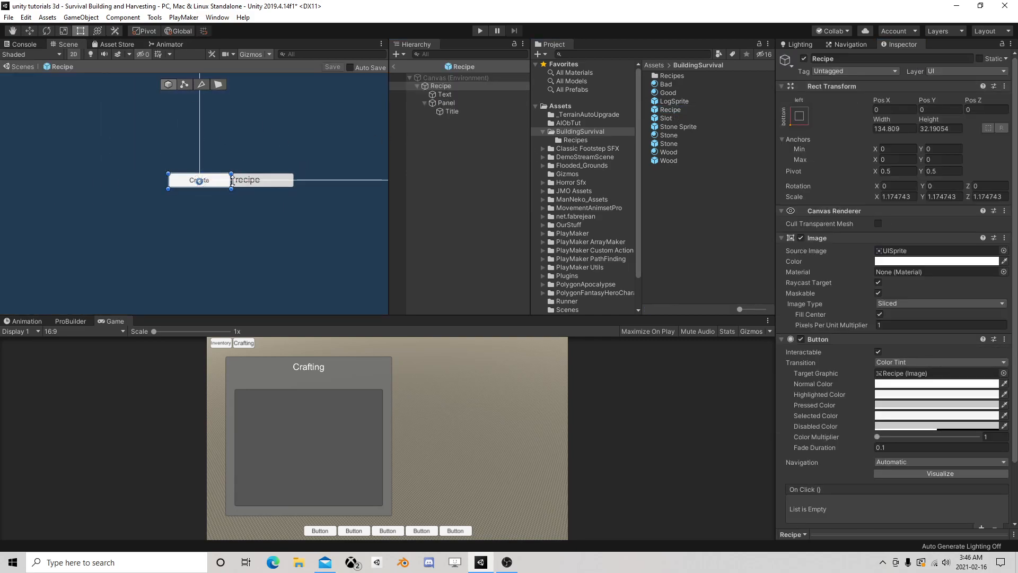
drag(230, 187, 185, 188)
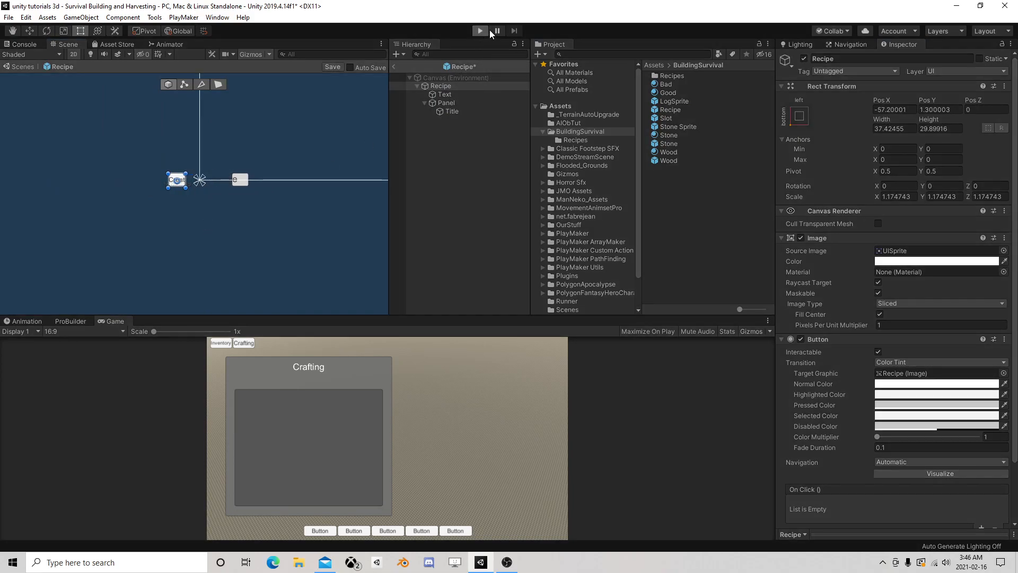
Step: Save the Recipe prefab with Auto Save enabled and test the crafting menu in Play mode
click(480, 31)
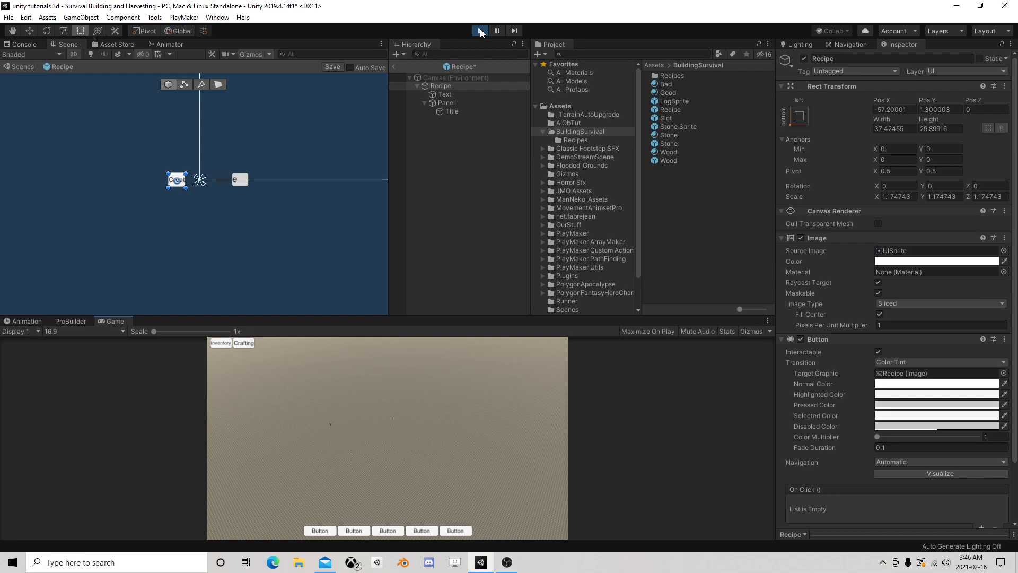
click(480, 30)
click(333, 67)
click(349, 68)
click(480, 30)
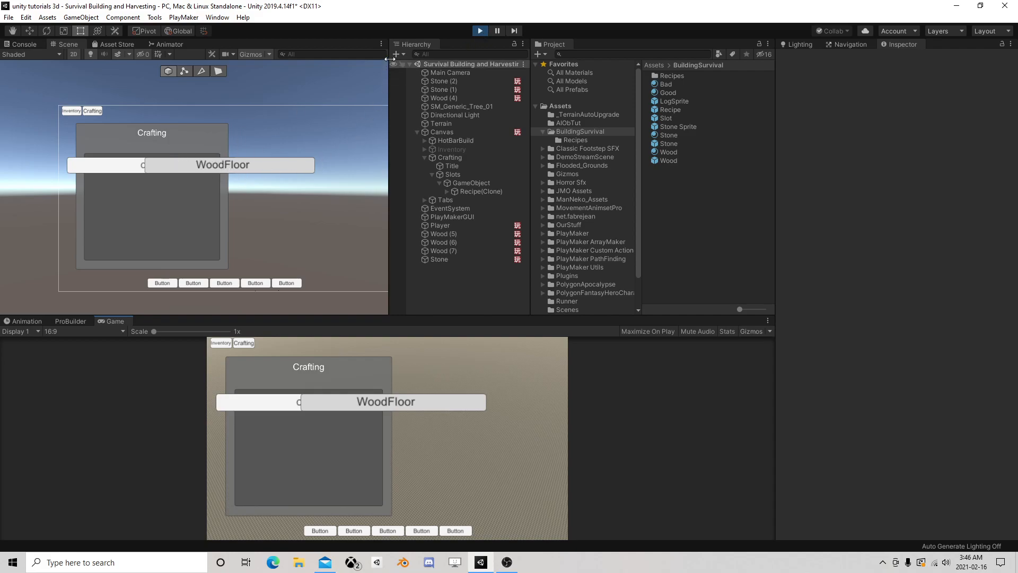
click(480, 31)
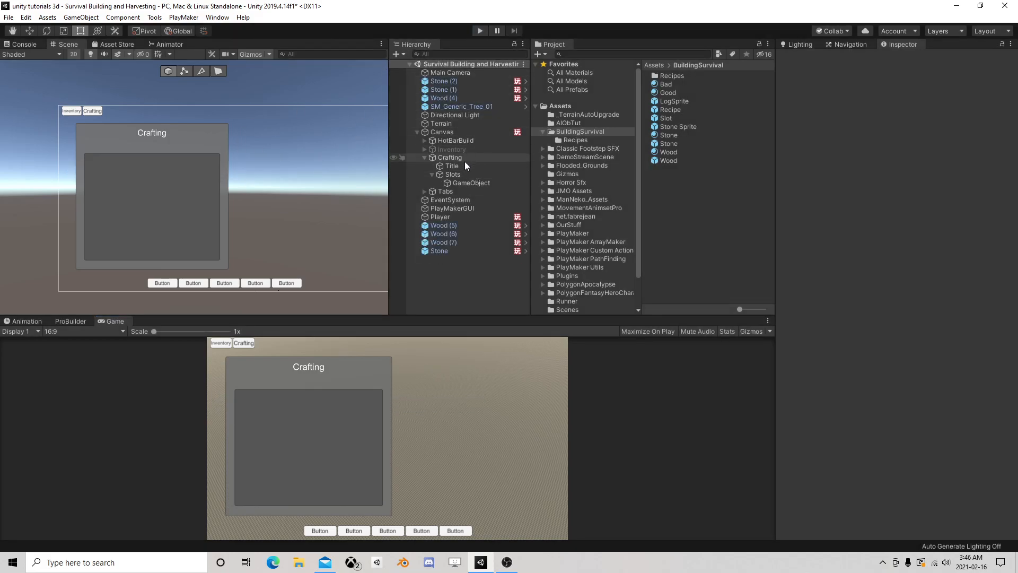
Step: Set the width of the GameObject under Slots to 150, move it to about Pos X -87, and test it in Play mode
click(452, 133)
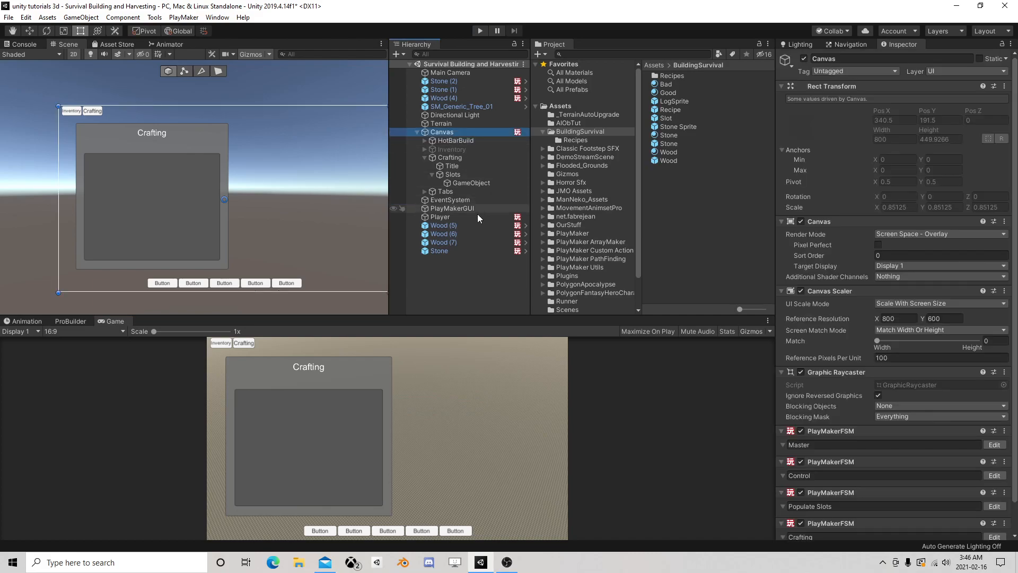
click(469, 182)
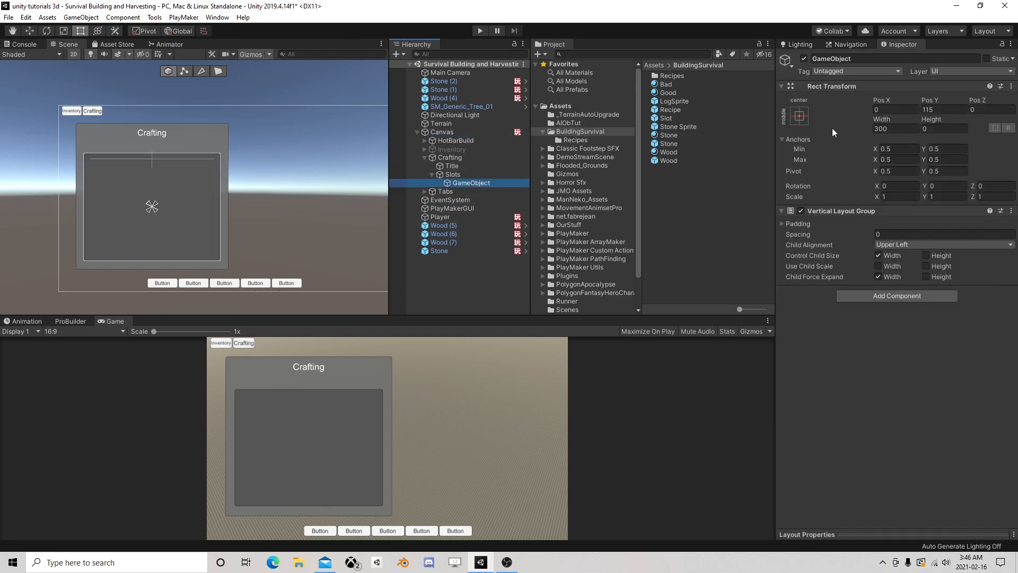
click(904, 129)
text(150)
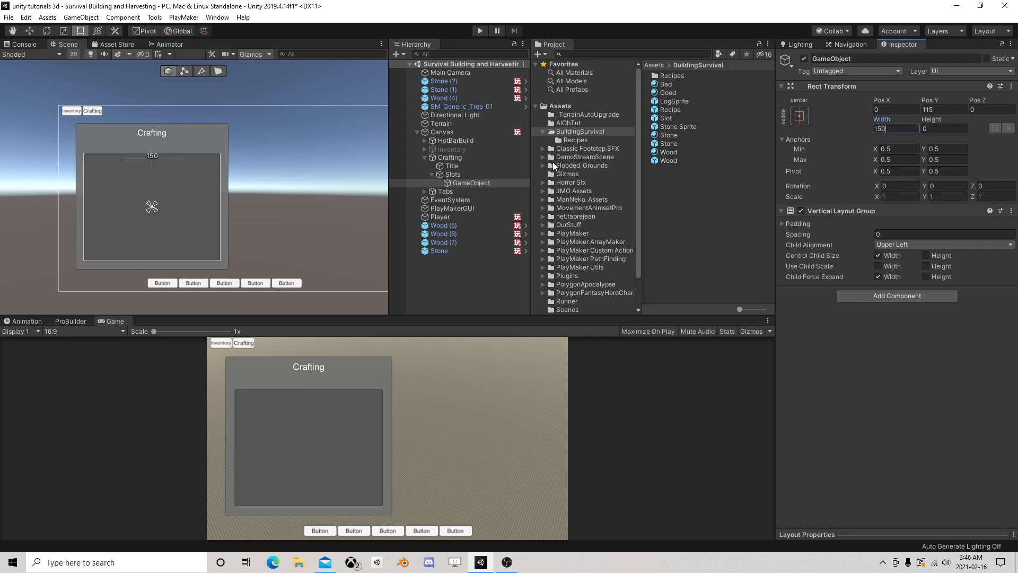
click(30, 31)
drag(199, 164, 162, 164)
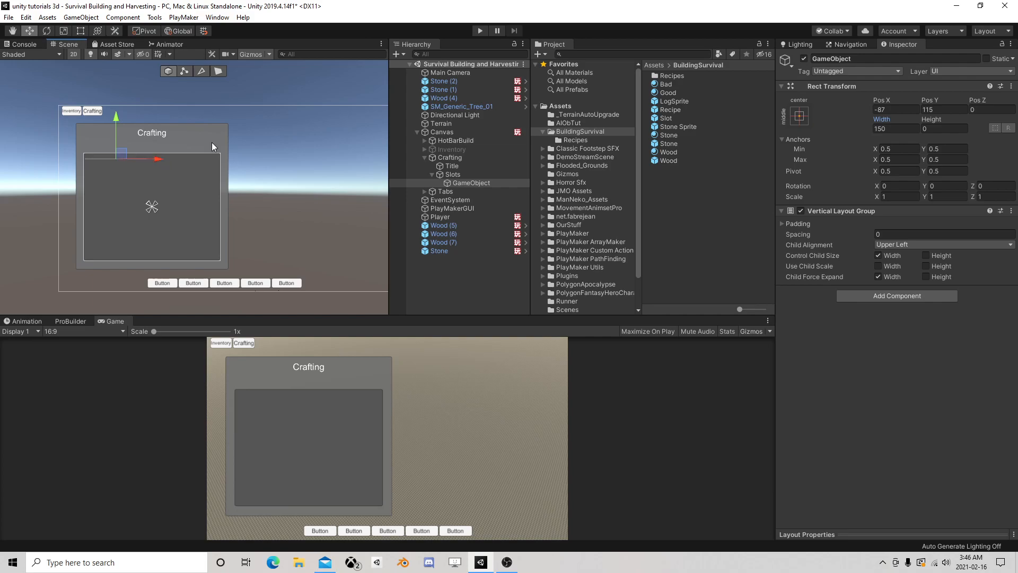
click(483, 30)
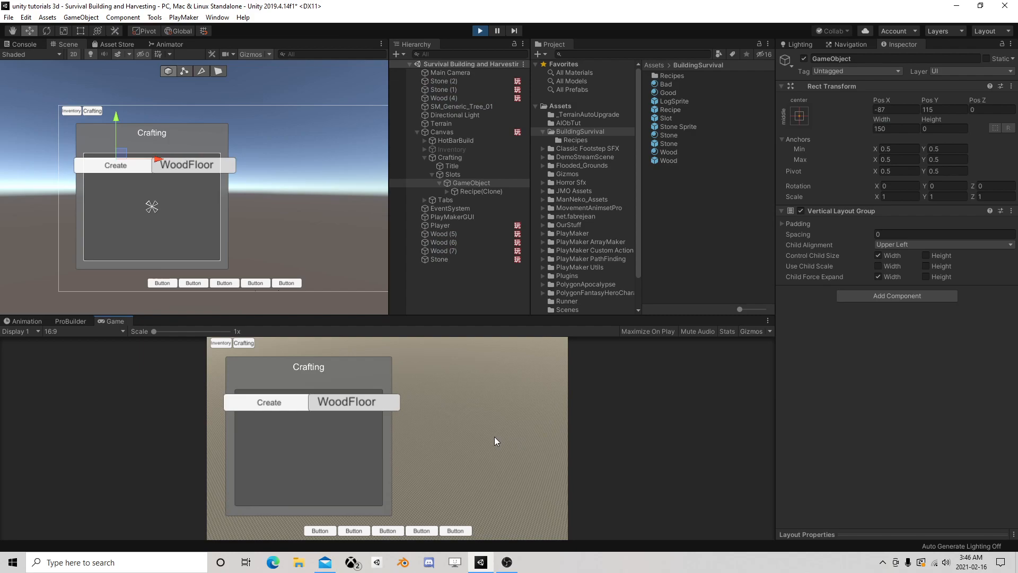
click(480, 31)
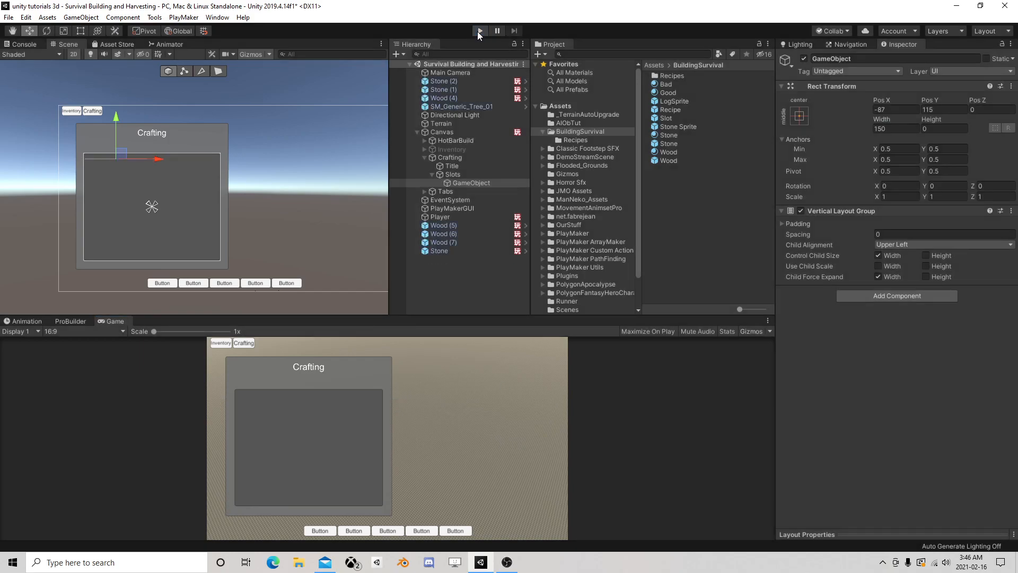
Step: Set the layout GameObject's width to 100, move it to about Pos X -95, and test it in Play mode
text(100)
drag(151, 155, 148, 158)
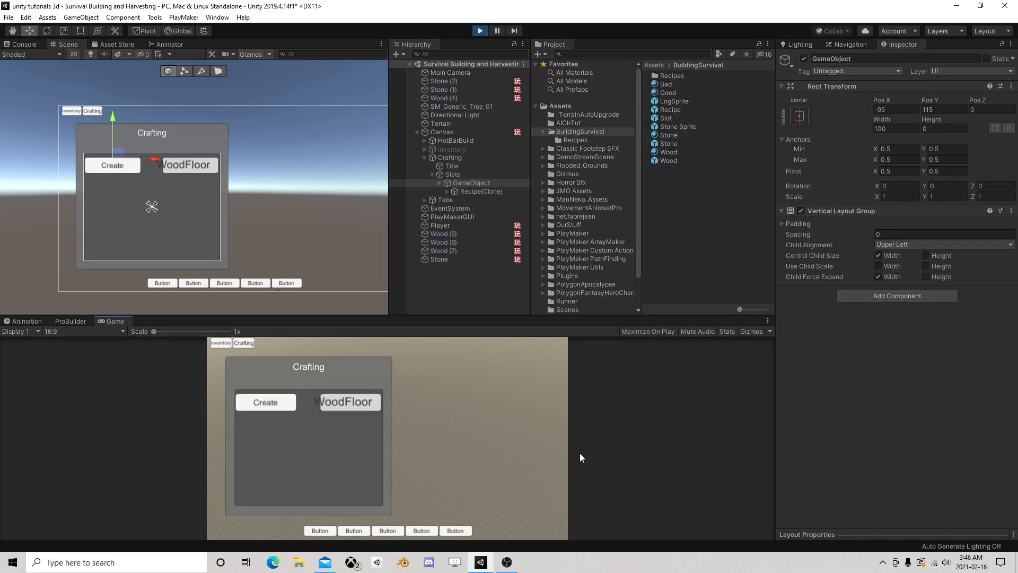
click(480, 30)
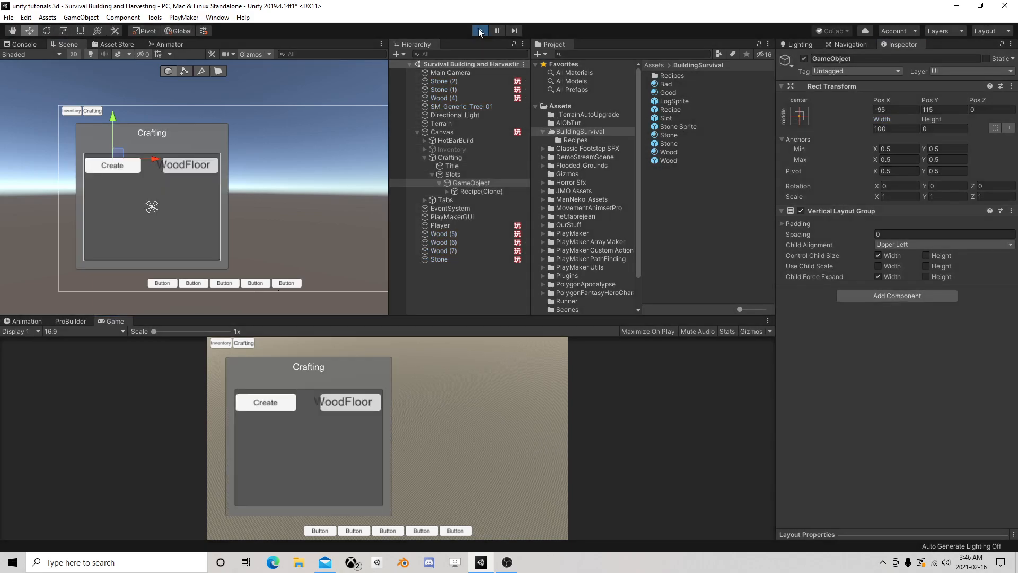
Step: Try a width of 120 on the layout GameObject and test the crafting menu in Play mode
click(902, 128)
text(120)
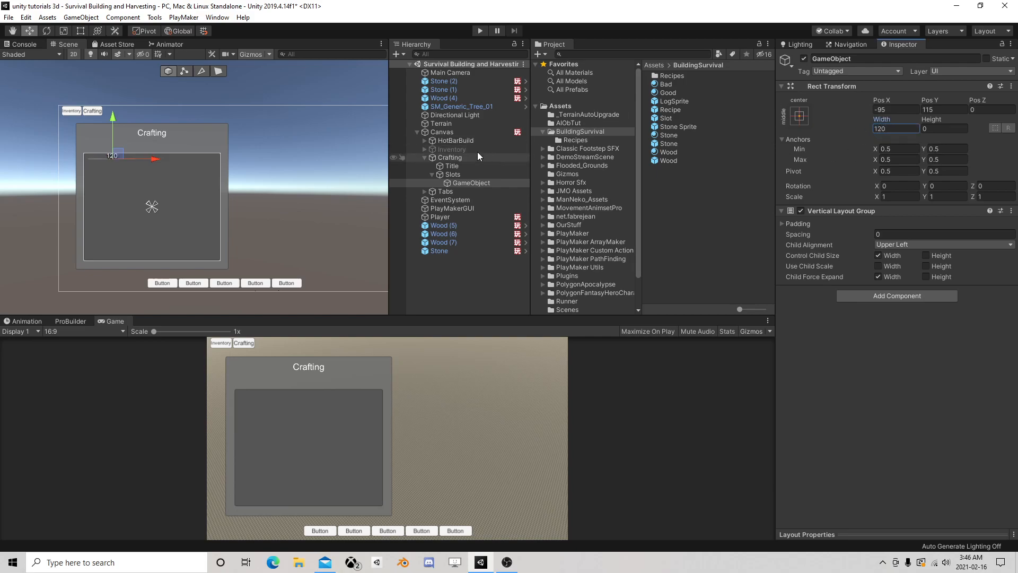
click(480, 31)
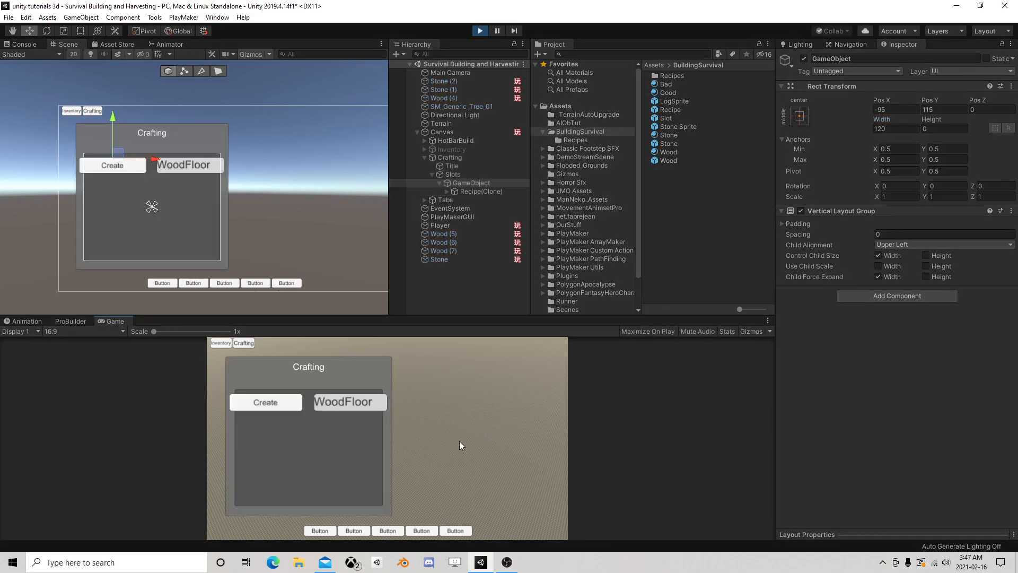
Step: End Play mode and set the layout GameObject's width to 110
click(480, 31)
click(887, 129)
text(110)
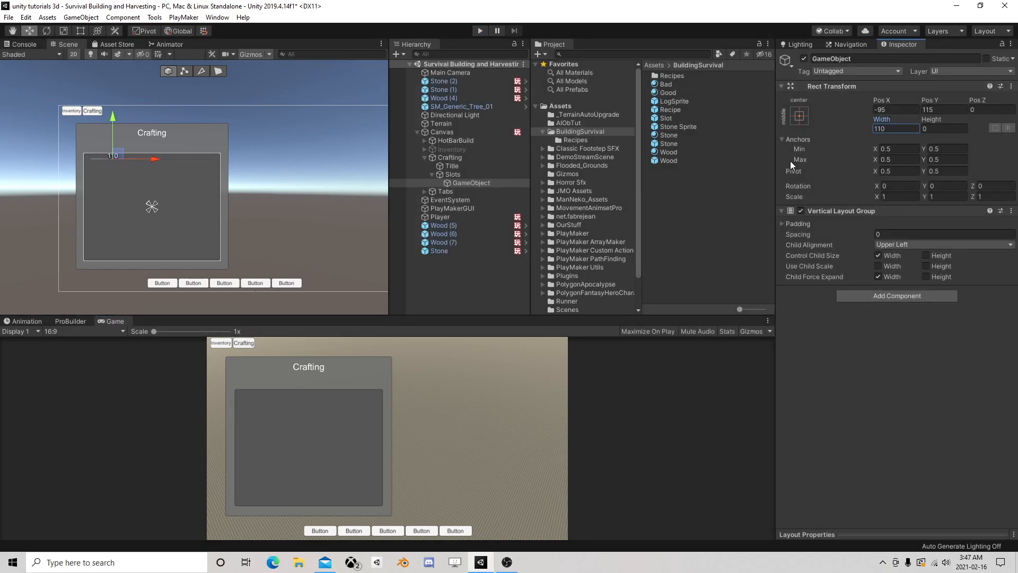
Step: Shrink the Title in the Recipe prefab to about 110 by 18 and try anchoring it to stretch in both directions
click(669, 109)
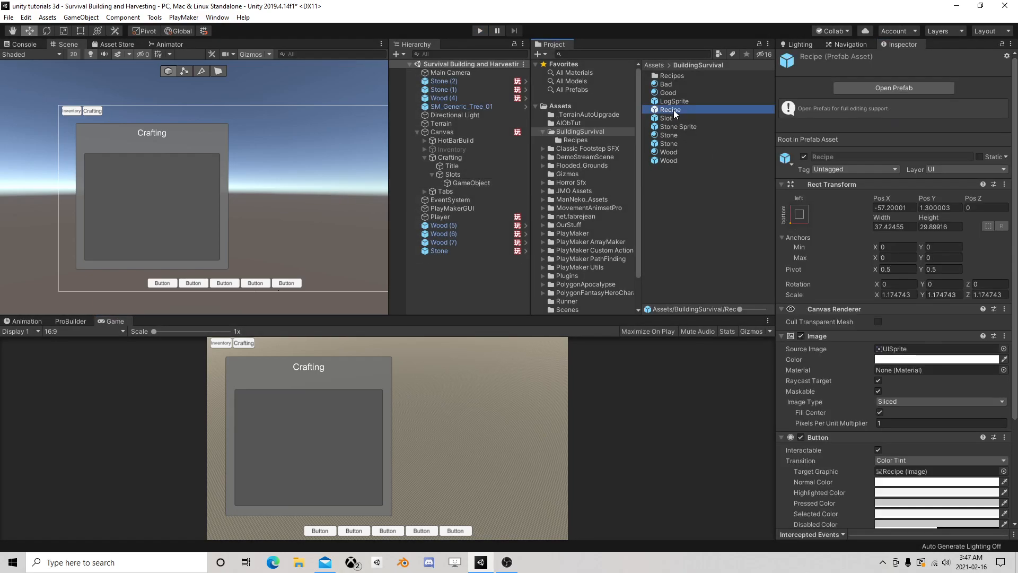
click(860, 85)
click(465, 110)
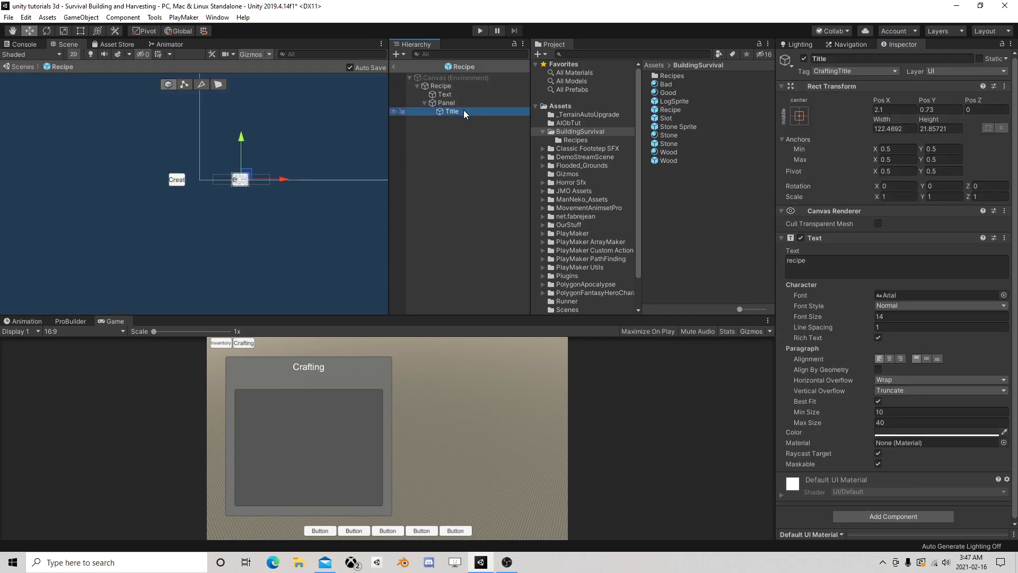
click(76, 41)
key(t)
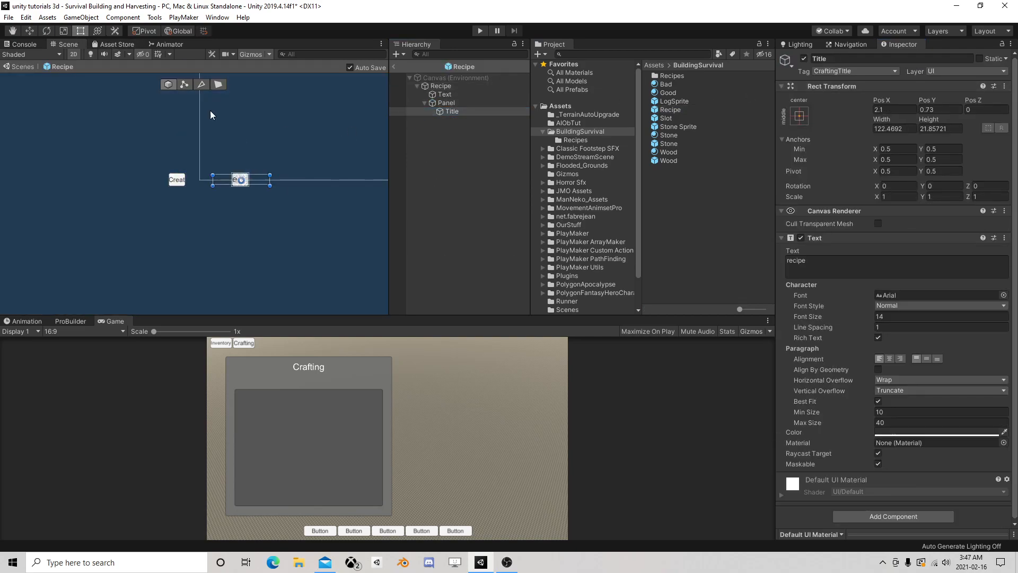
drag(212, 174, 217, 176)
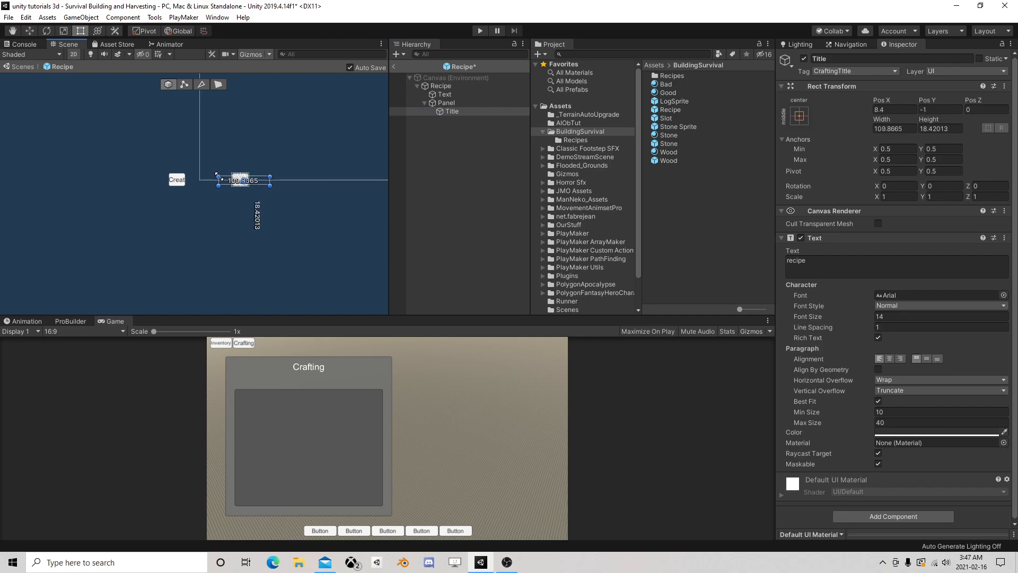
click(799, 116)
click(919, 277)
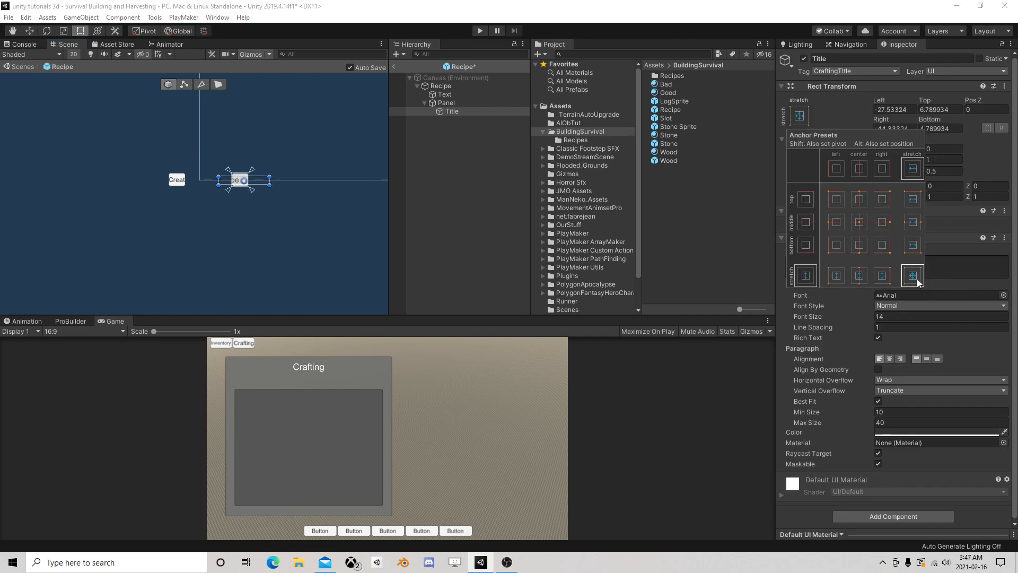
click(395, 70)
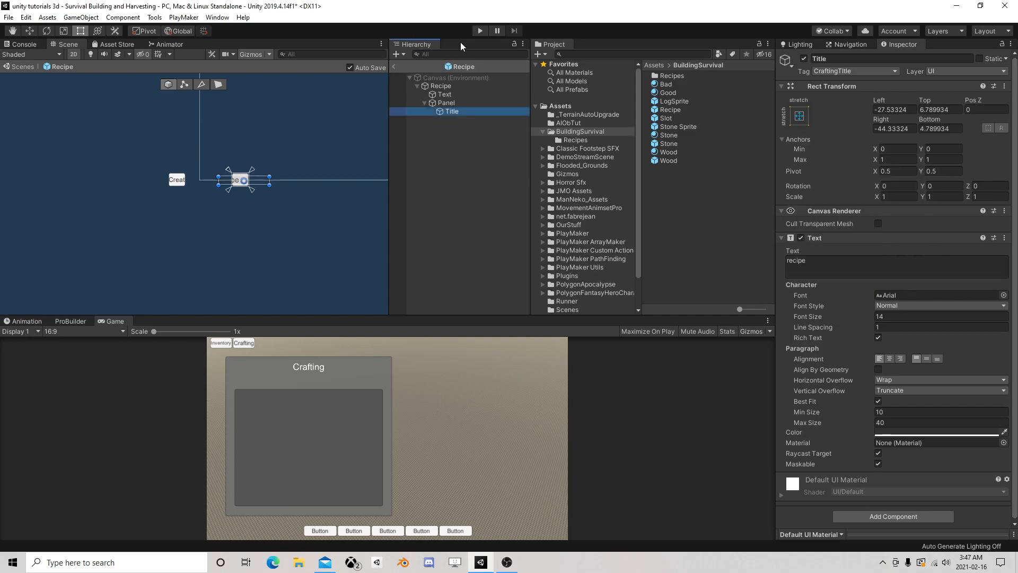
click(394, 67)
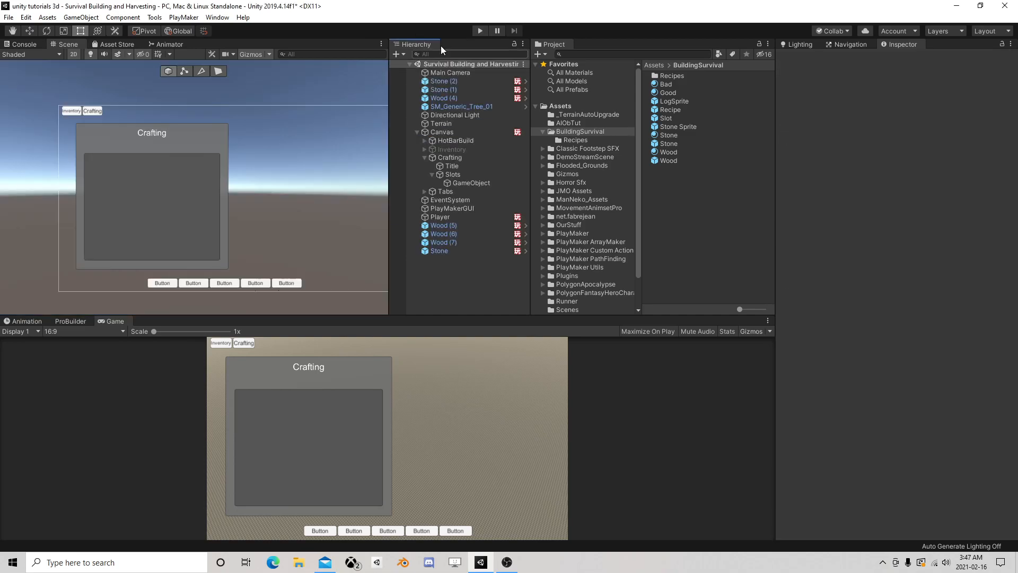
Step: In Play mode, resize the Title of the spawned recipe so the WoodFloor text fits inside its Panel
click(481, 30)
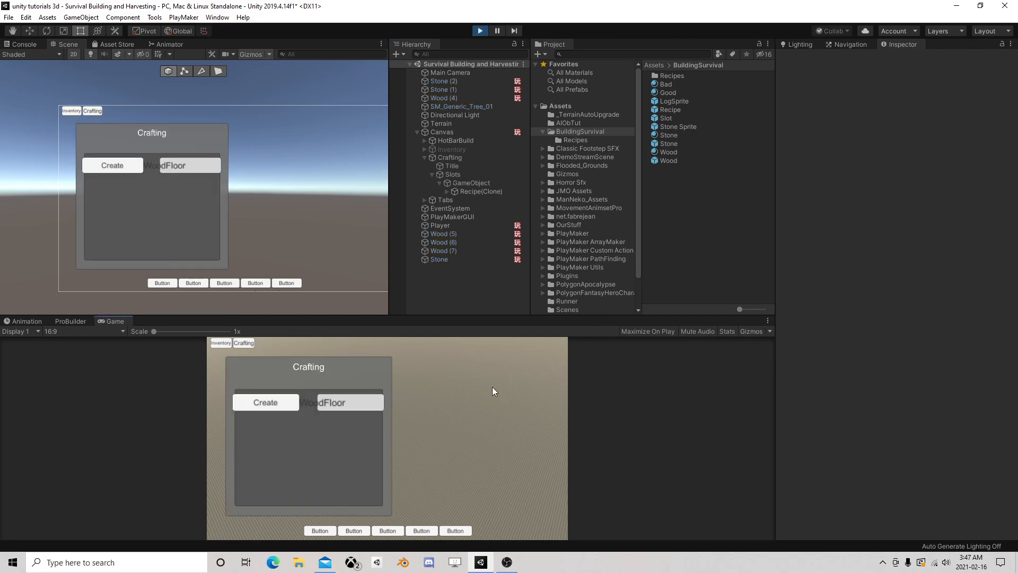
click(448, 192)
click(478, 208)
click(454, 209)
click(483, 217)
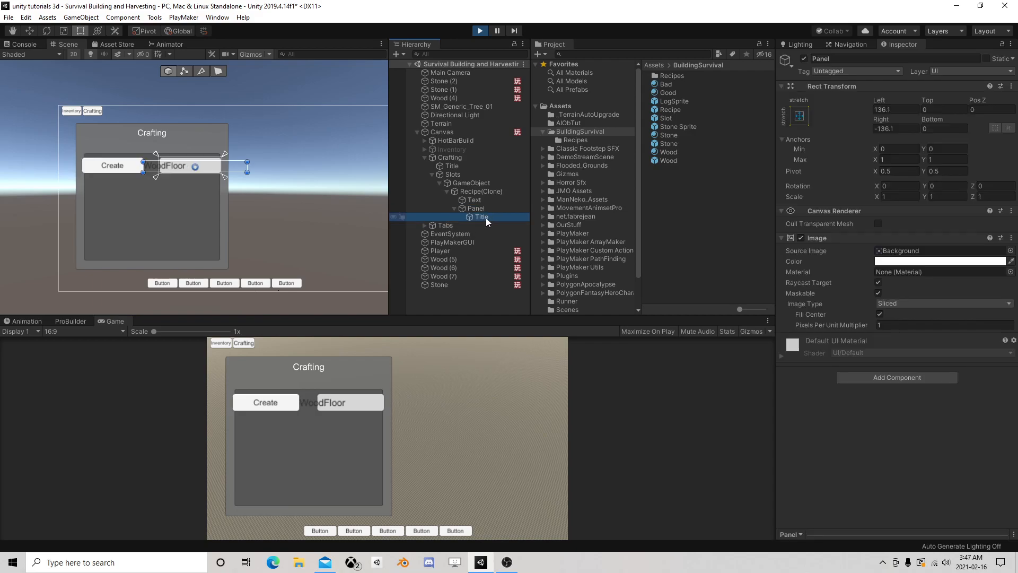
mouse_move(143, 162)
mouse_down()
mouse_move(170, 159)
mouse_move(159, 161)
mouse_up()
drag(247, 173, 232, 171)
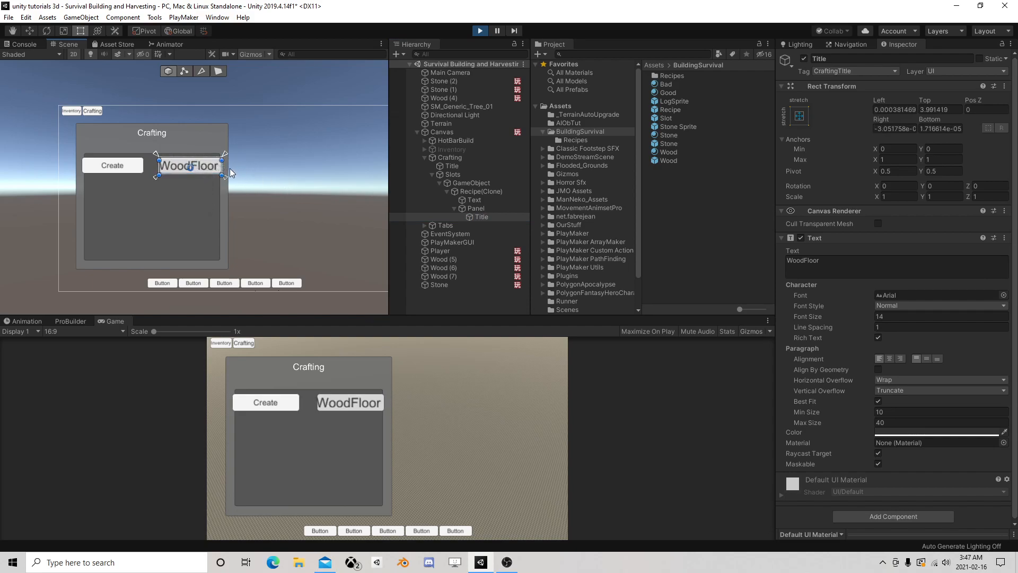
drag(158, 165, 219, 175)
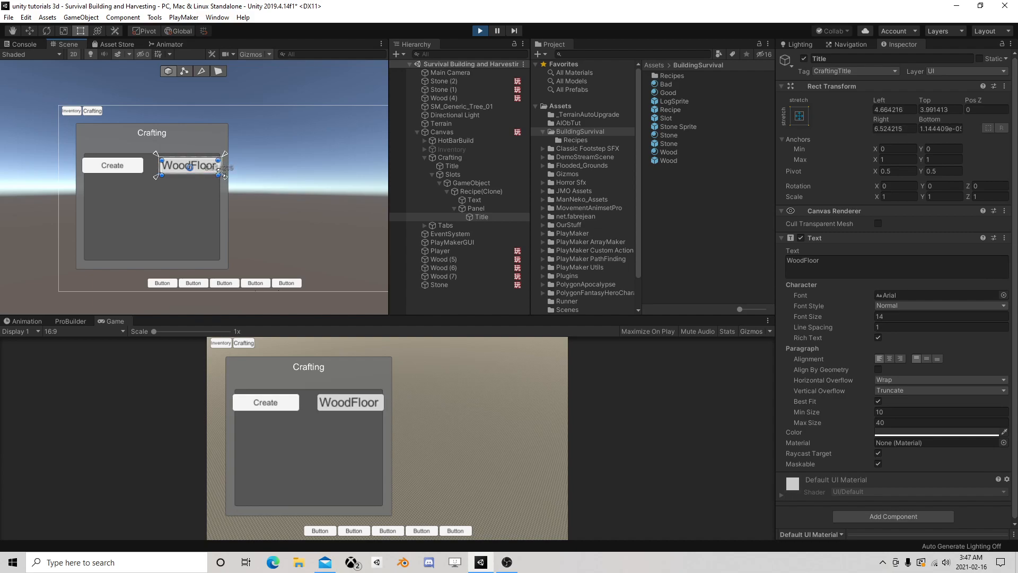
Step: Anchor the spawned recipe's Title to middle center and copy its Rect Transform component
right_click(823, 89)
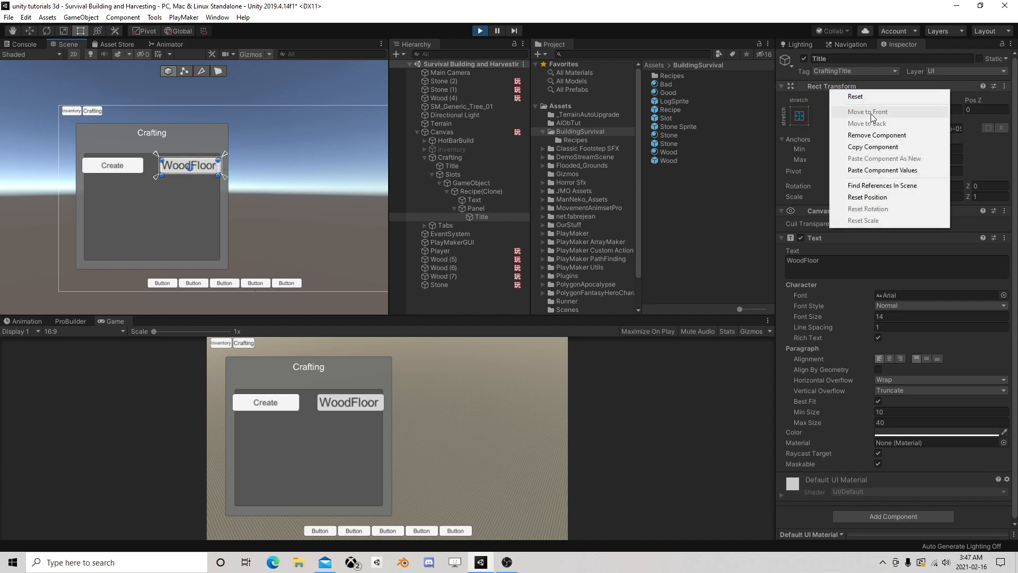
click(801, 116)
click(799, 116)
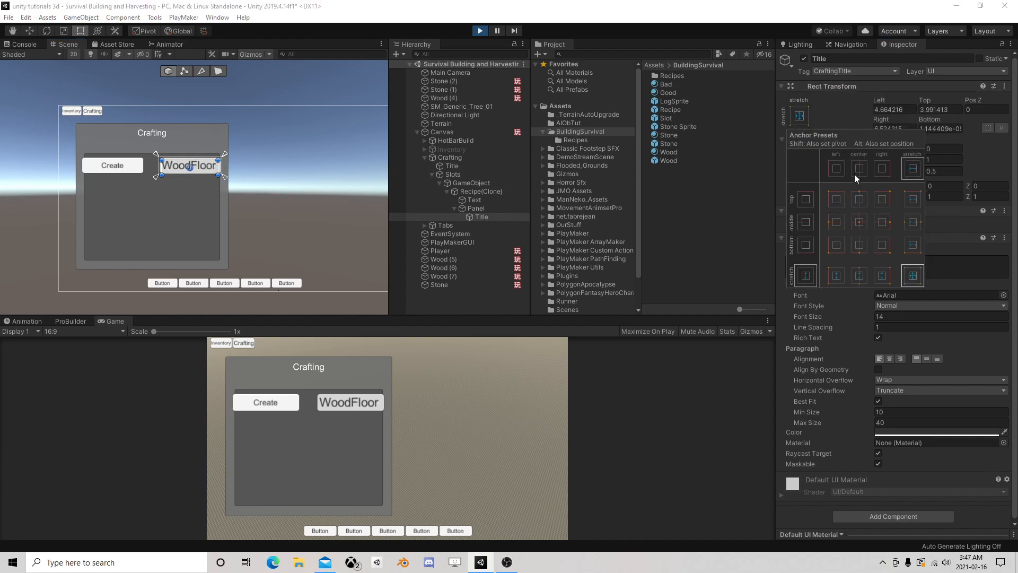
click(833, 88)
click(833, 88)
right_click(835, 88)
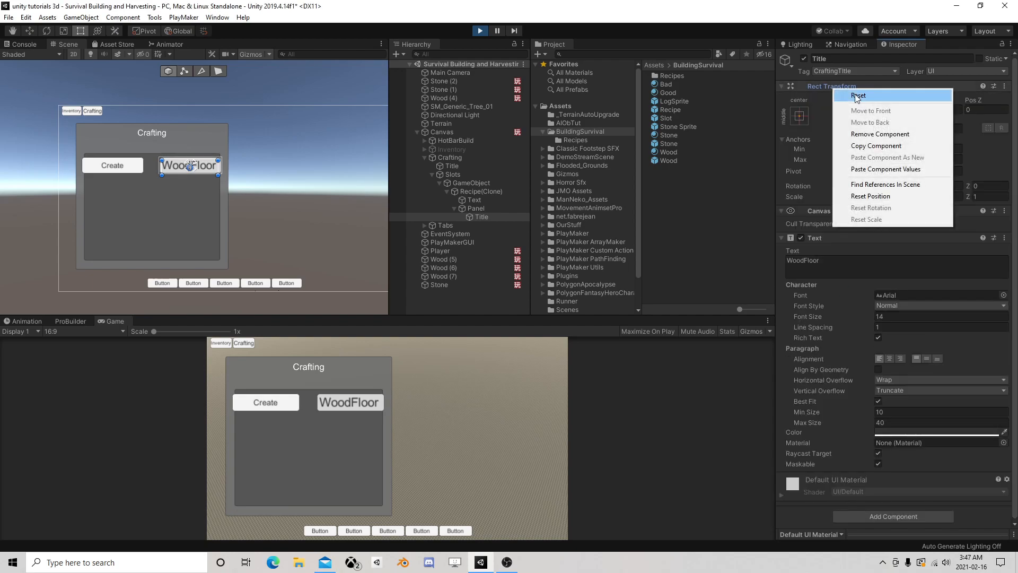
click(880, 145)
Step: End Play mode and paste the copied Rect Transform values onto the Title in the Recipe prefab
click(483, 31)
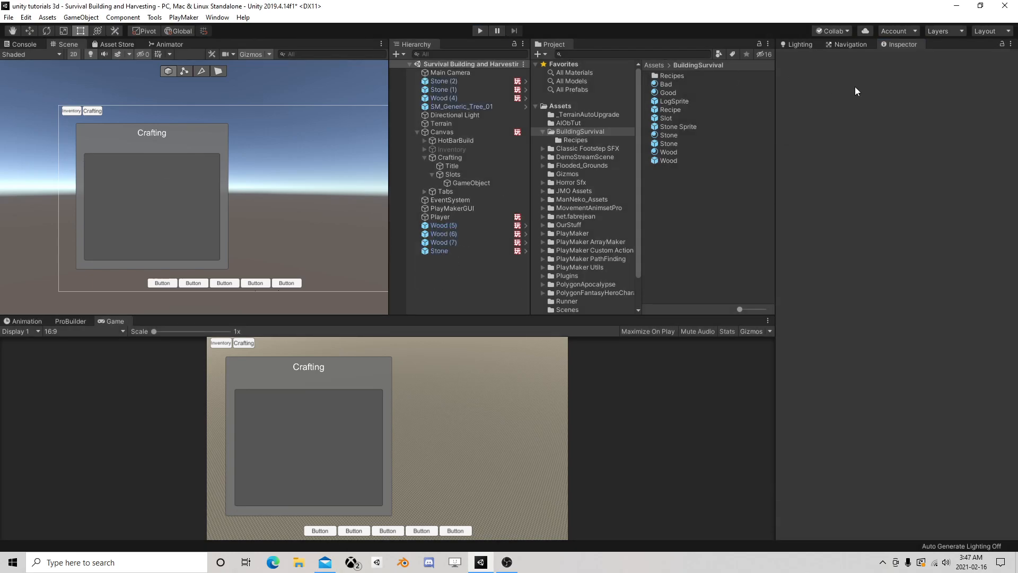
click(673, 125)
double_click(678, 109)
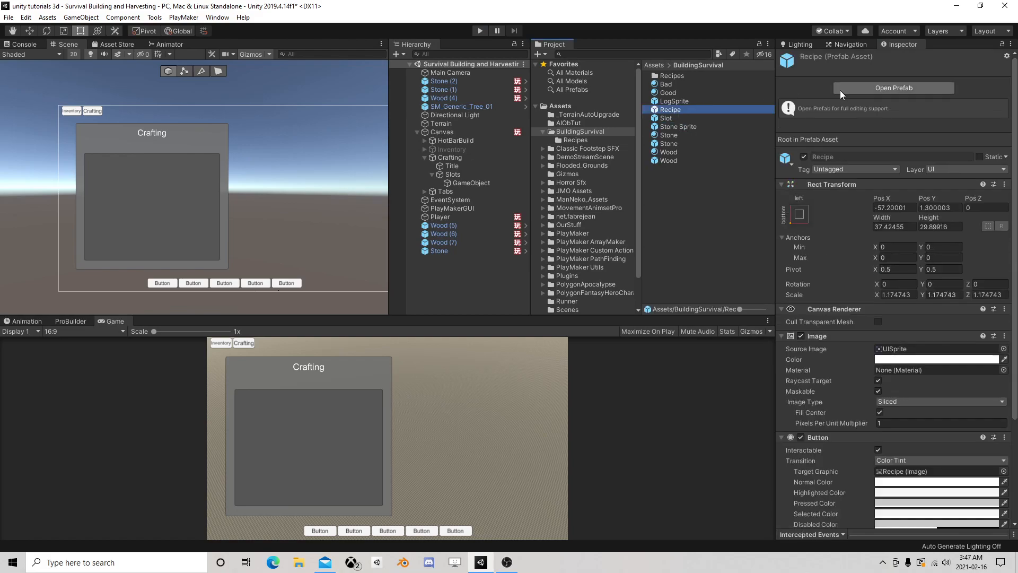
click(451, 111)
right_click(830, 86)
click(901, 166)
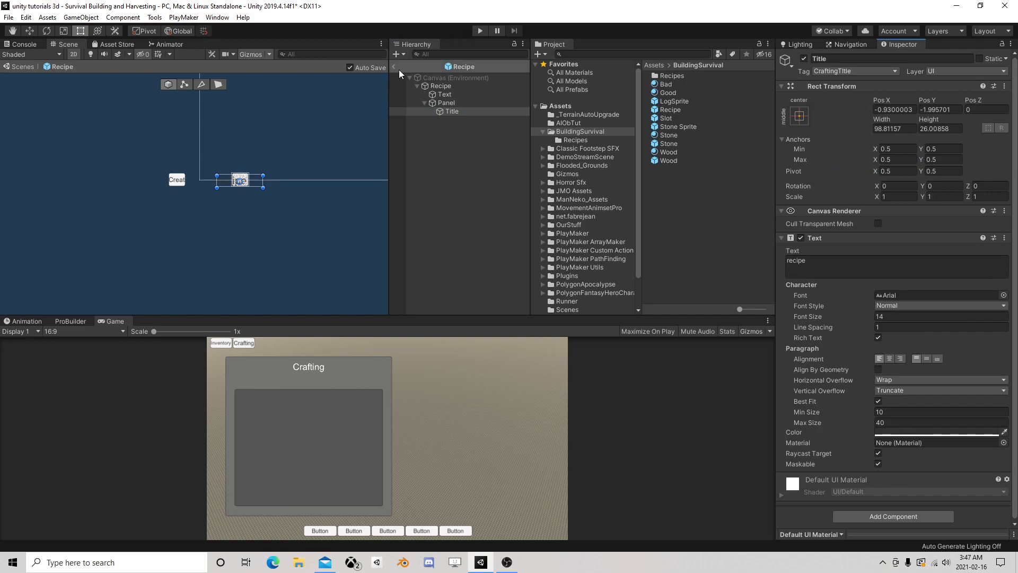
click(395, 67)
Step: Test the crafting menu's recipe layout and its Create button in Play mode
click(480, 31)
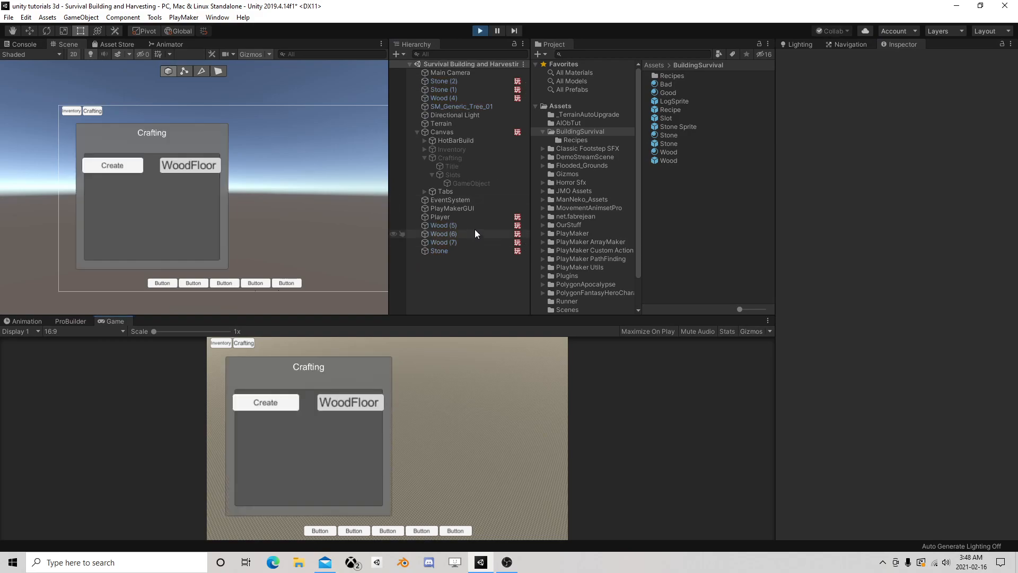
click(276, 400)
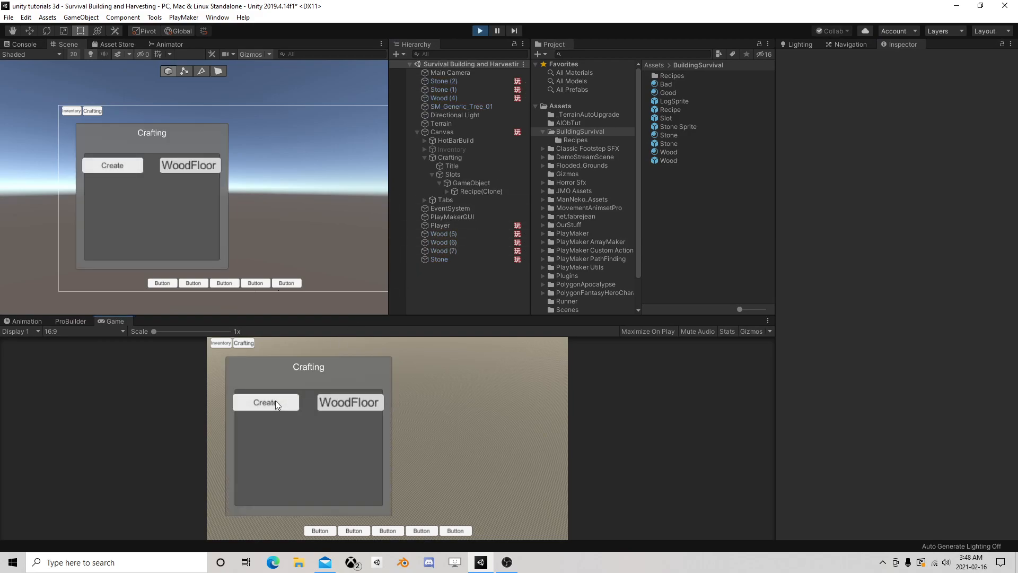
click(481, 32)
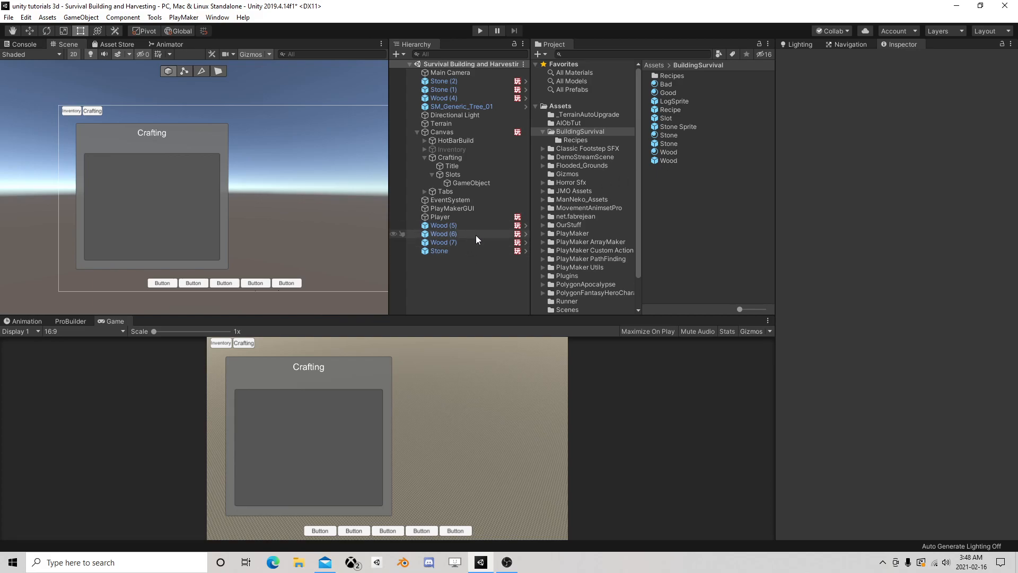
Step: Review State 3 in the Canvas's Crafting FSM
click(447, 131)
scroll(832, 378, down, 2)
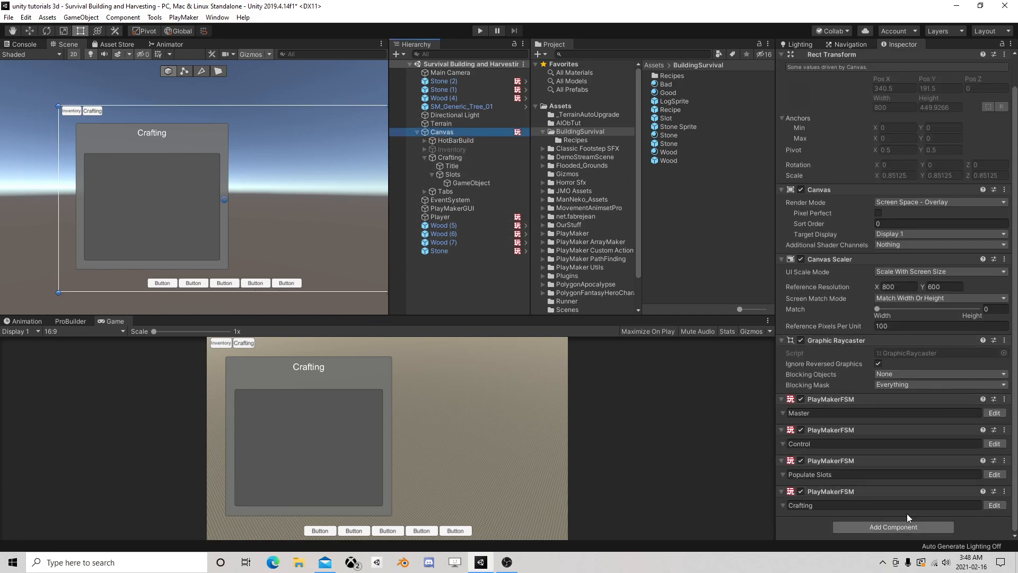
click(984, 504)
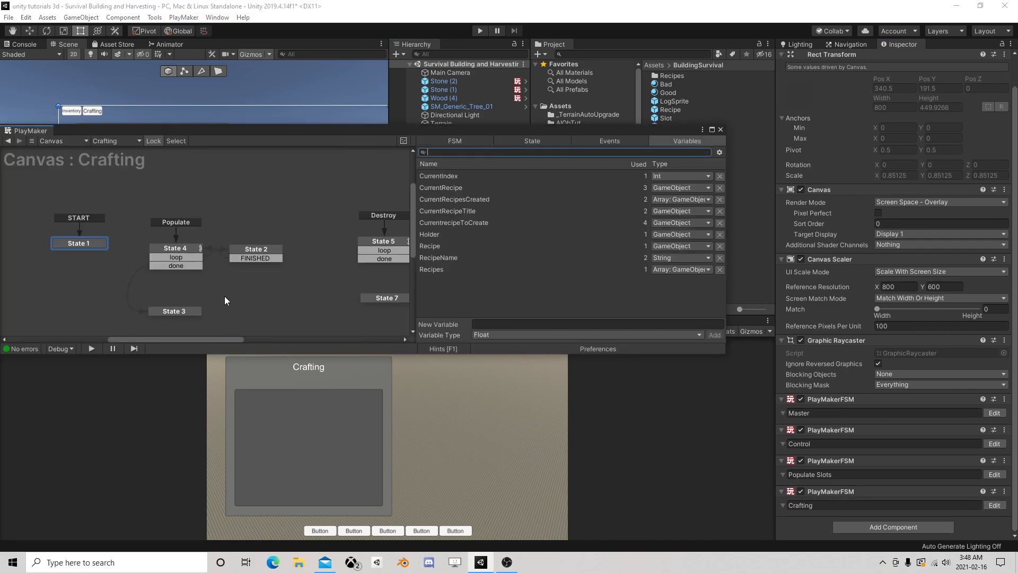
click(154, 283)
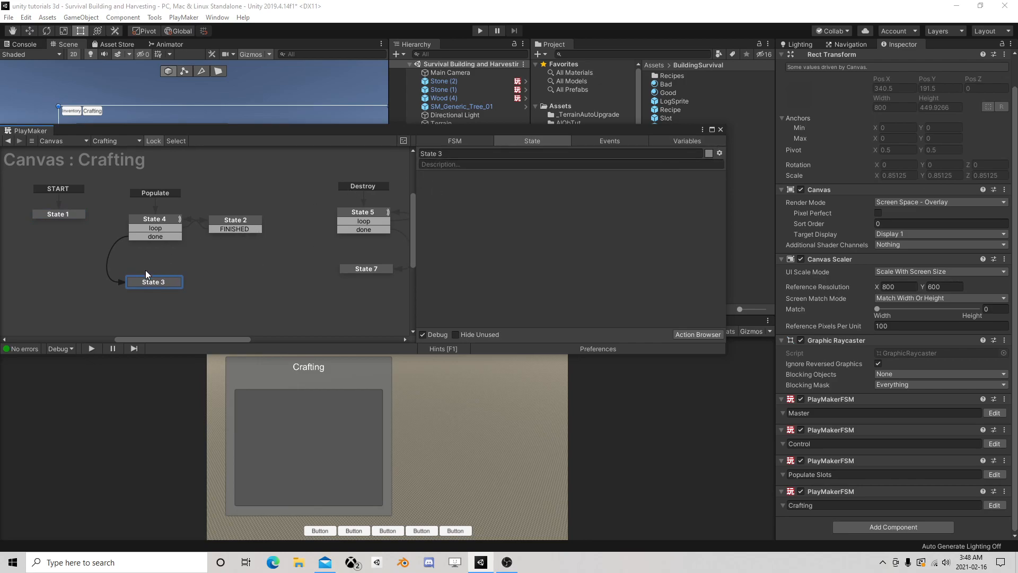
click(719, 129)
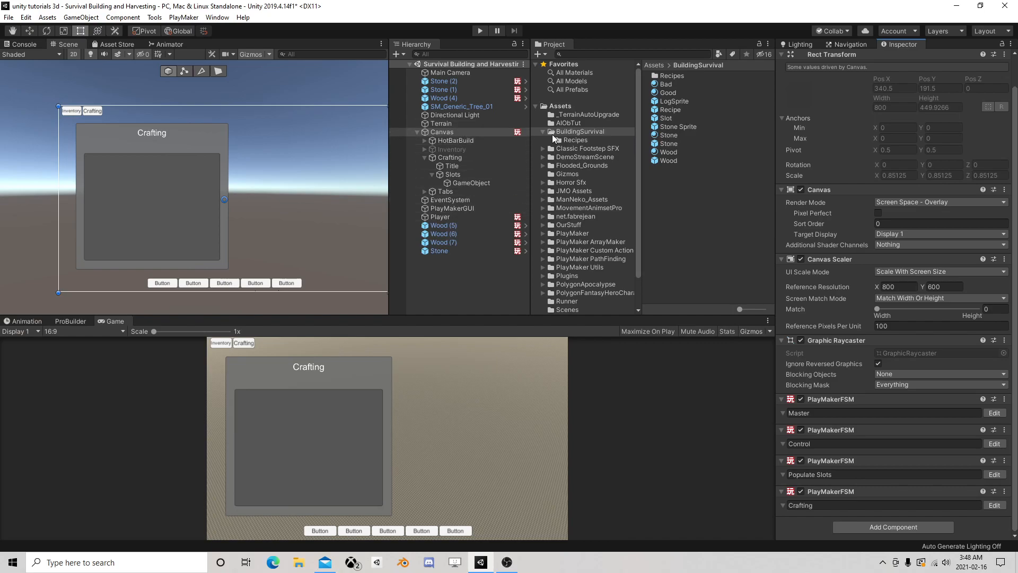
Step: Open the Recipe prefab and add a PlayMakerFSM component to its root Recipe object
click(676, 111)
click(894, 61)
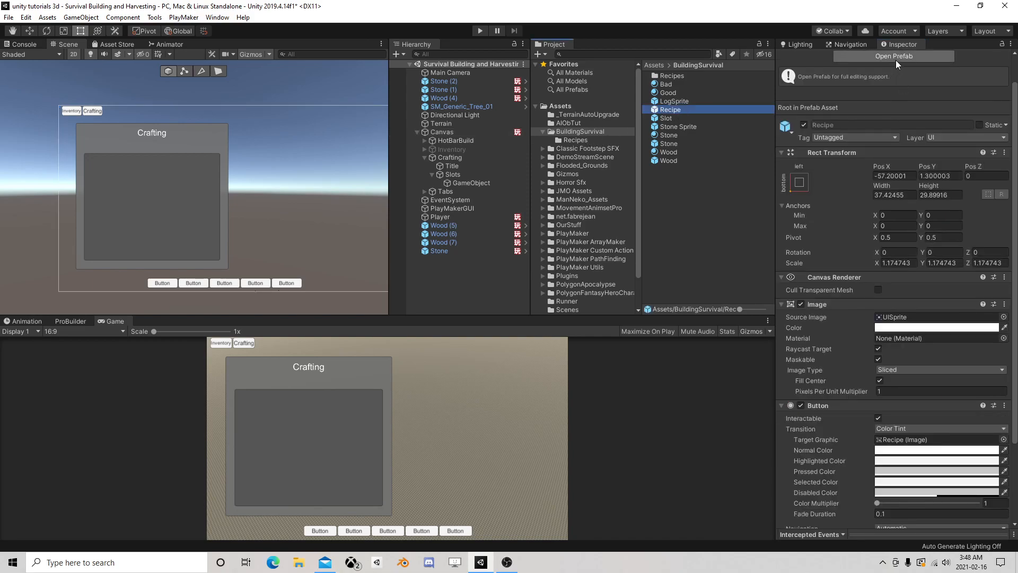
click(424, 102)
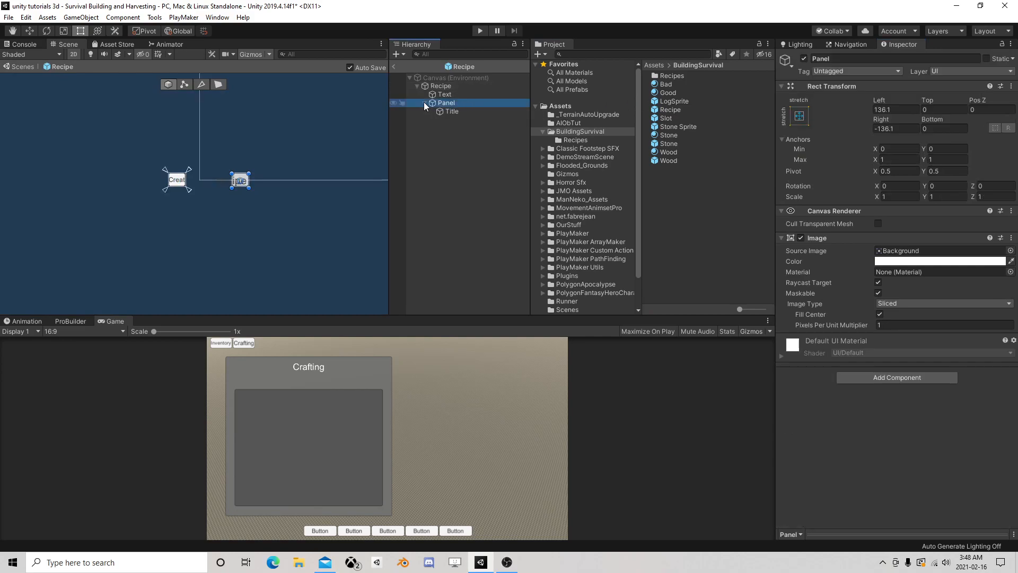
click(431, 88)
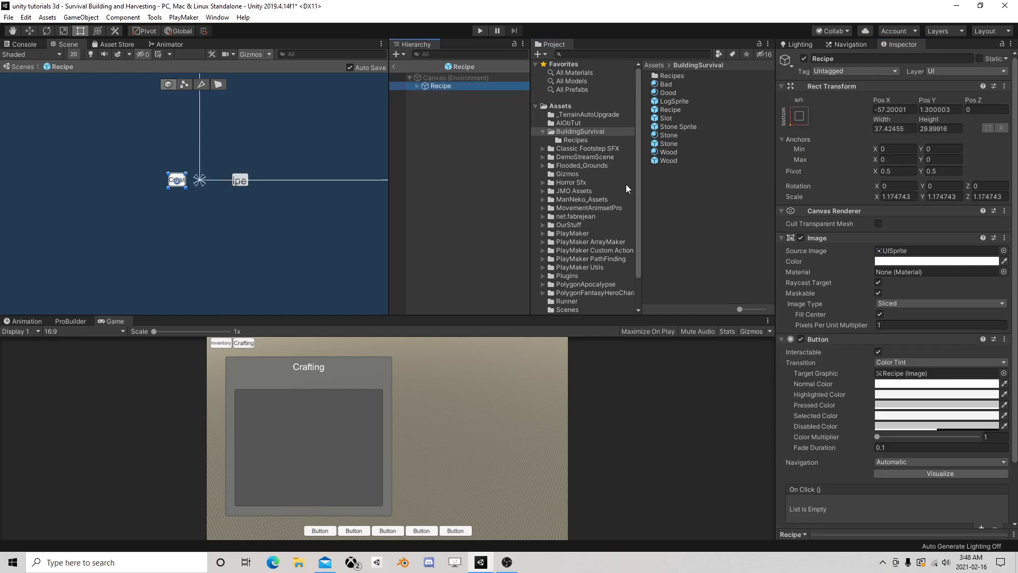
scroll(893, 419, down, 3)
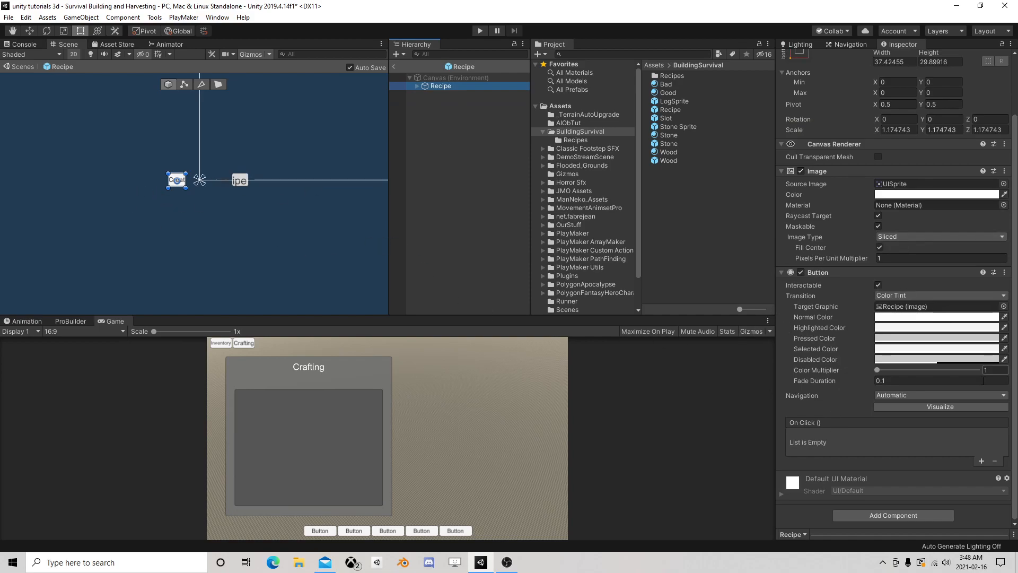
click(887, 513)
text(fsm)
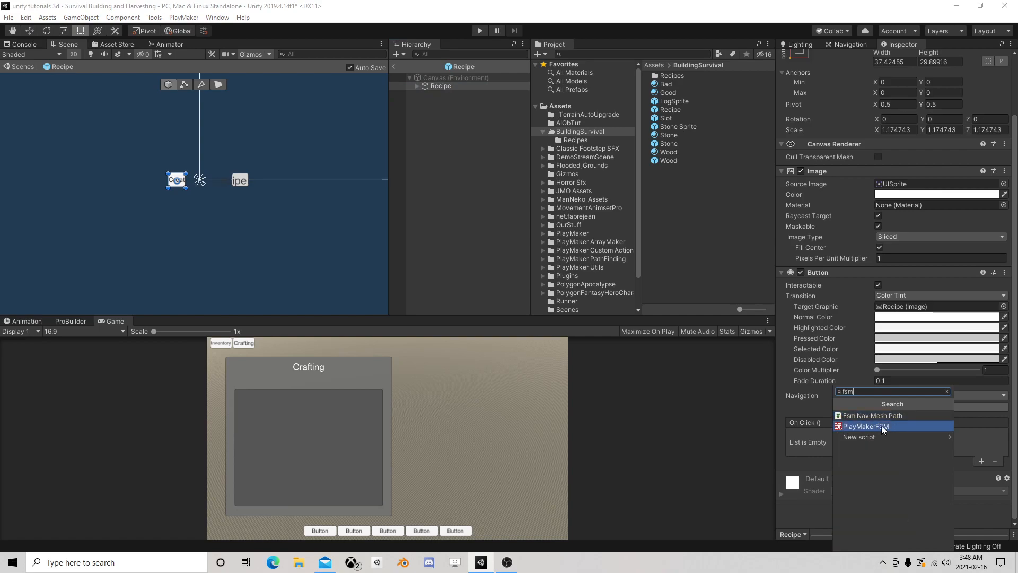
click(881, 426)
Step: Add an event named Clicked to the Recipe's FSM
click(993, 460)
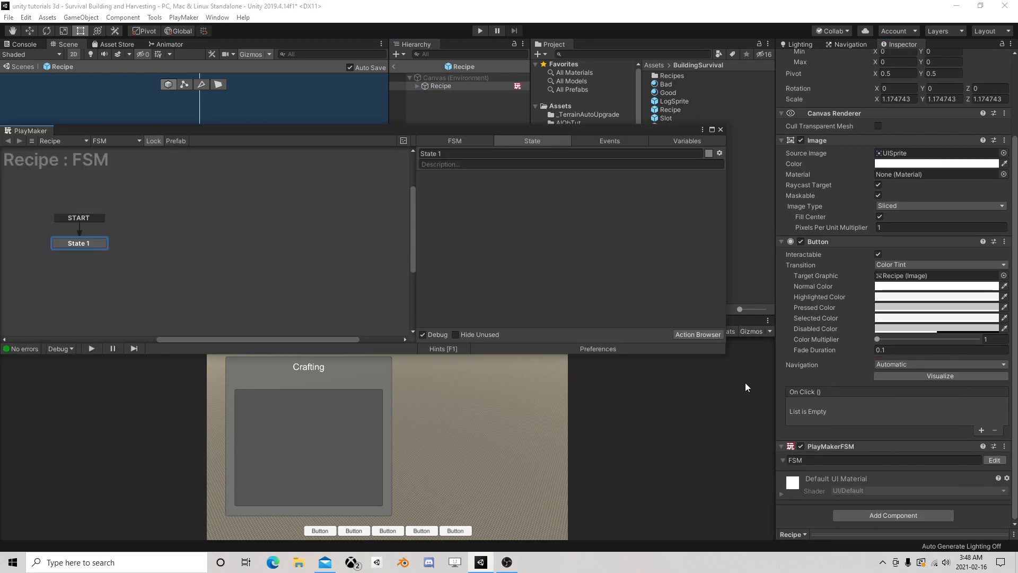
click(602, 141)
click(579, 323)
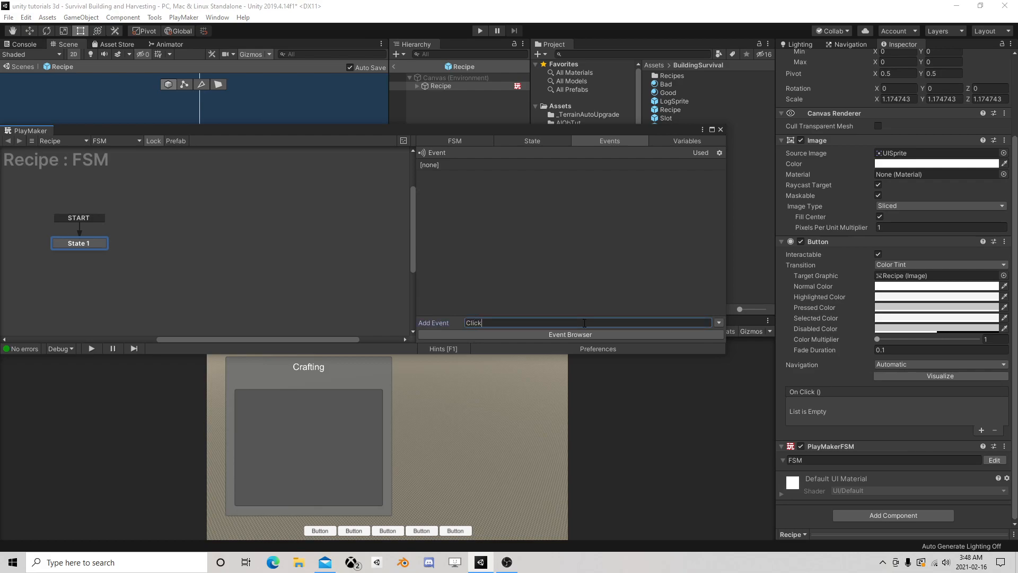
key(Return)
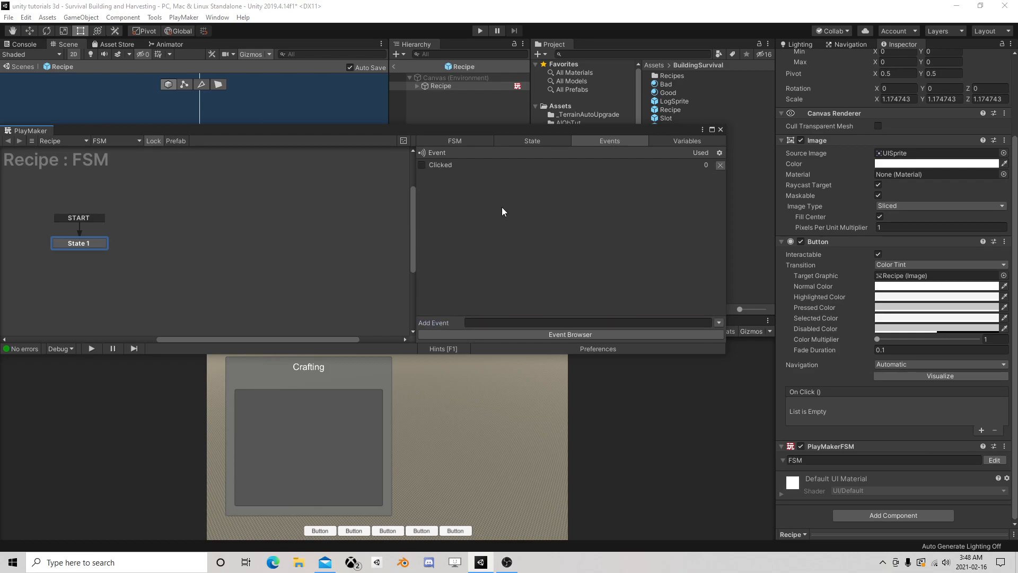
Step: Add a second state to the Recipe's FSM and give it a Clicked global transition
right_click(185, 237)
click(209, 244)
right_click(208, 241)
mouse_move(287, 263)
click(361, 261)
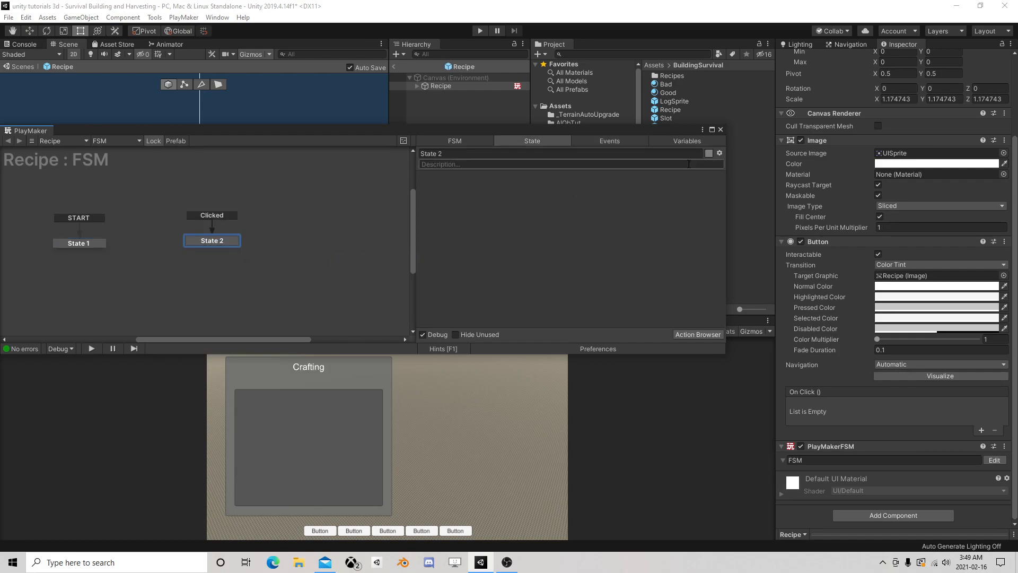
Step: Add an On Click entry to the Recipe's Button that calls SendEvent on its PlayMakerFSM with the event name Clicked
click(720, 129)
click(981, 429)
drag(848, 446, 820, 416)
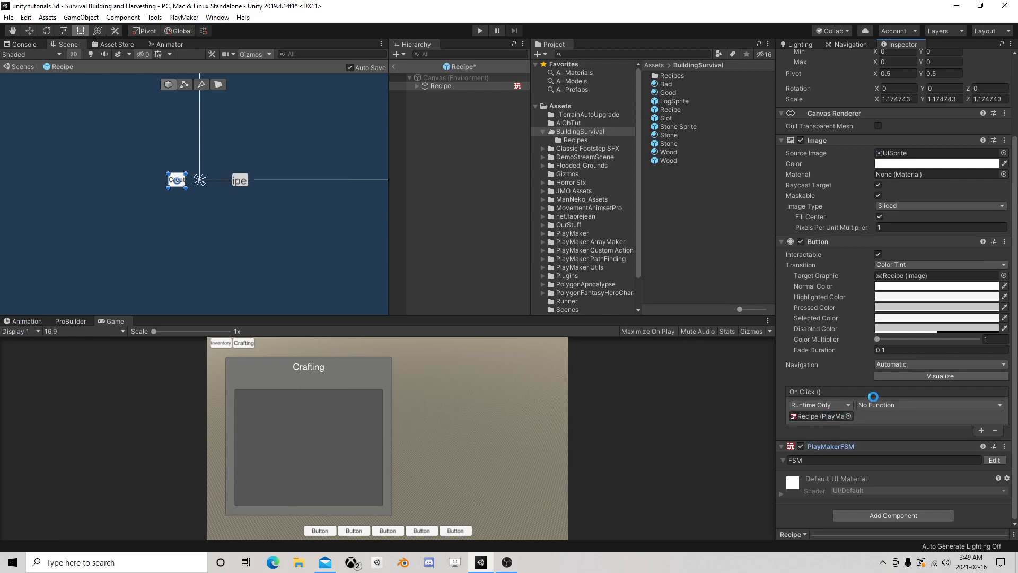
click(882, 404)
mouse_move(904, 491)
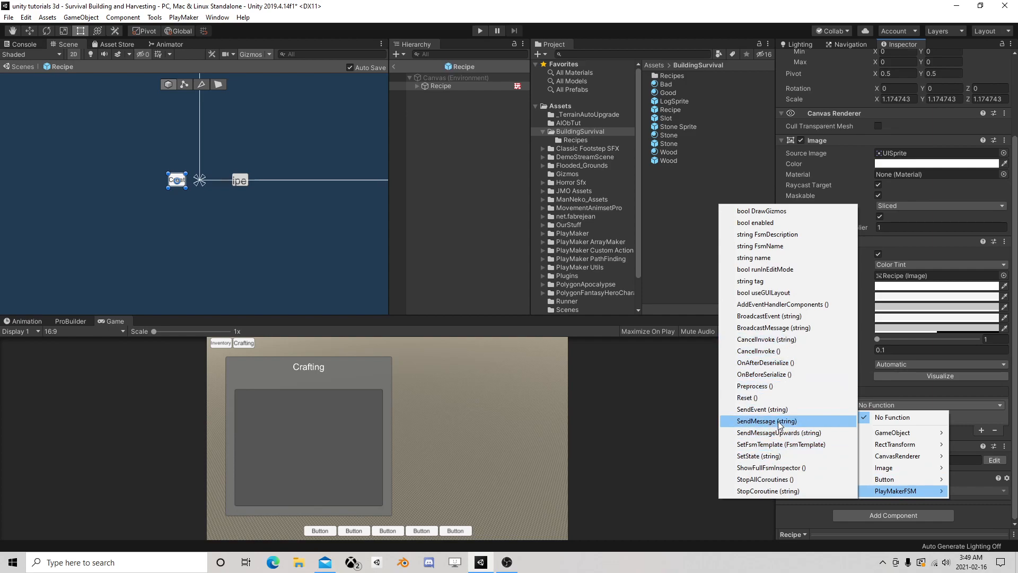
click(769, 408)
click(881, 416)
text(Clicked)
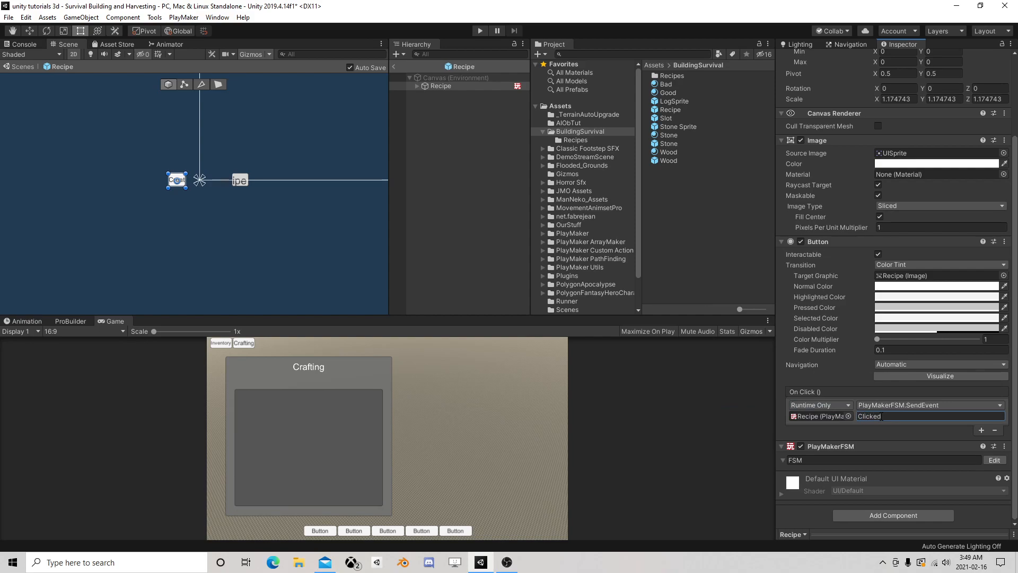
Step: Add the Get Root and Get Owner actions to State 1 of the Recipe's FSM
click(995, 460)
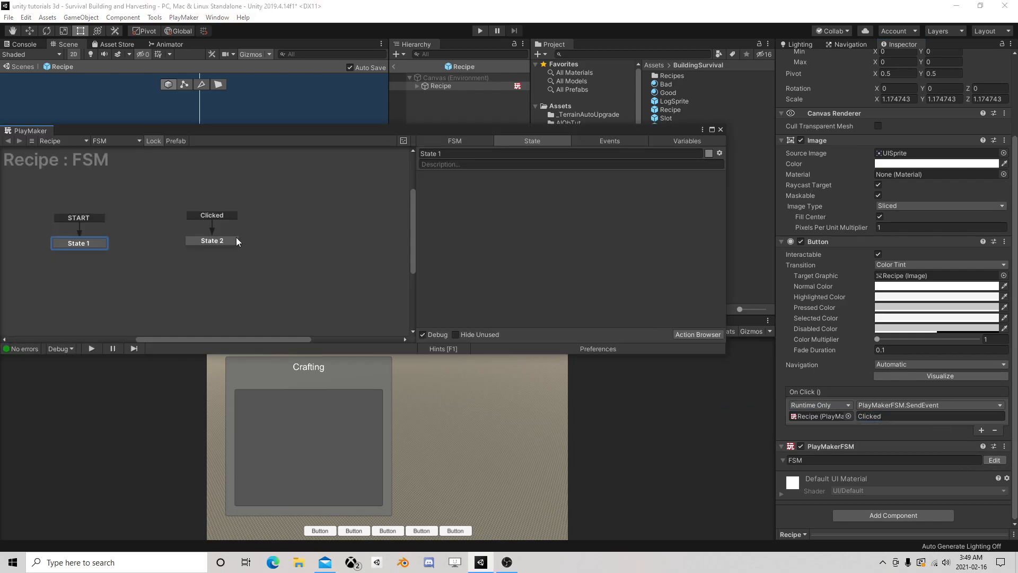
click(211, 242)
click(89, 245)
drag(591, 130, 696, 98)
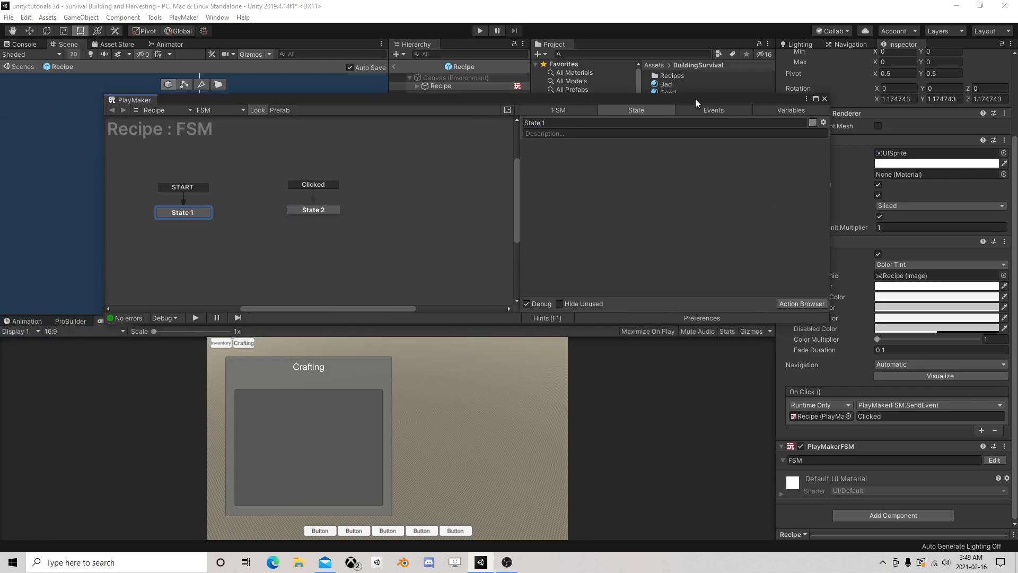
click(800, 305)
text(g)
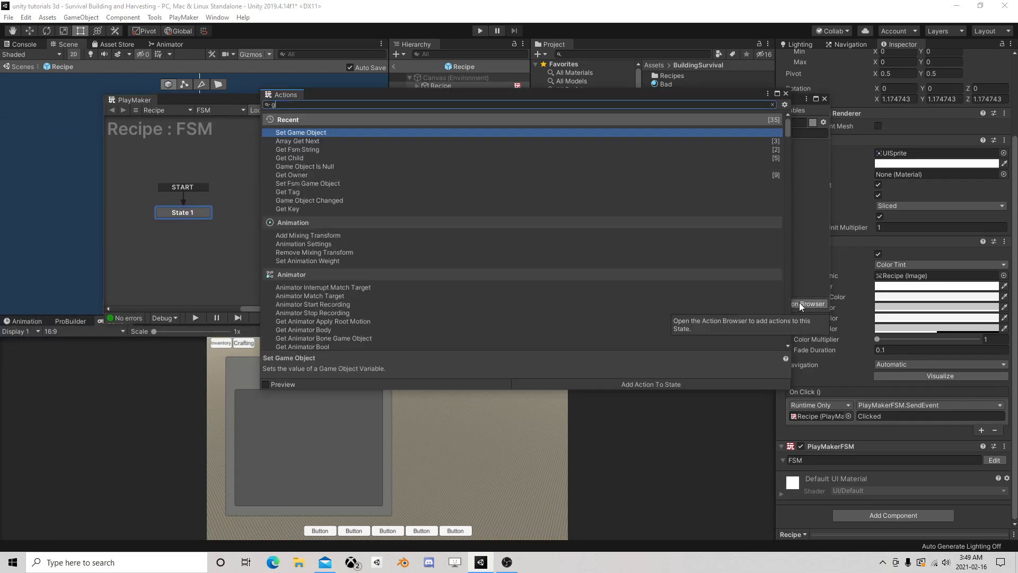
text(et roo)
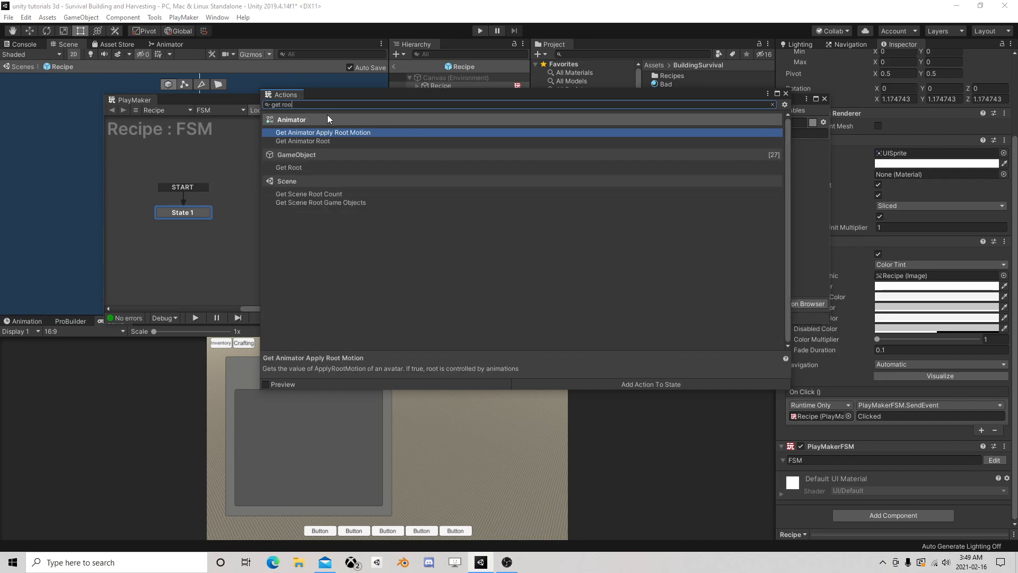
double_click(313, 168)
key(BackSpace)
key(BackSpace)
key(BackSpace)
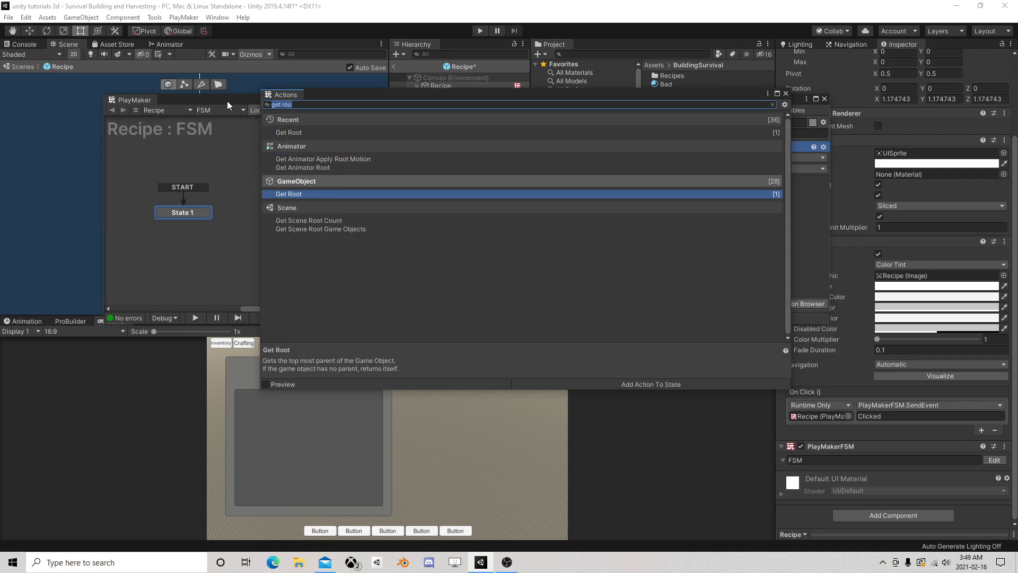
text(own)
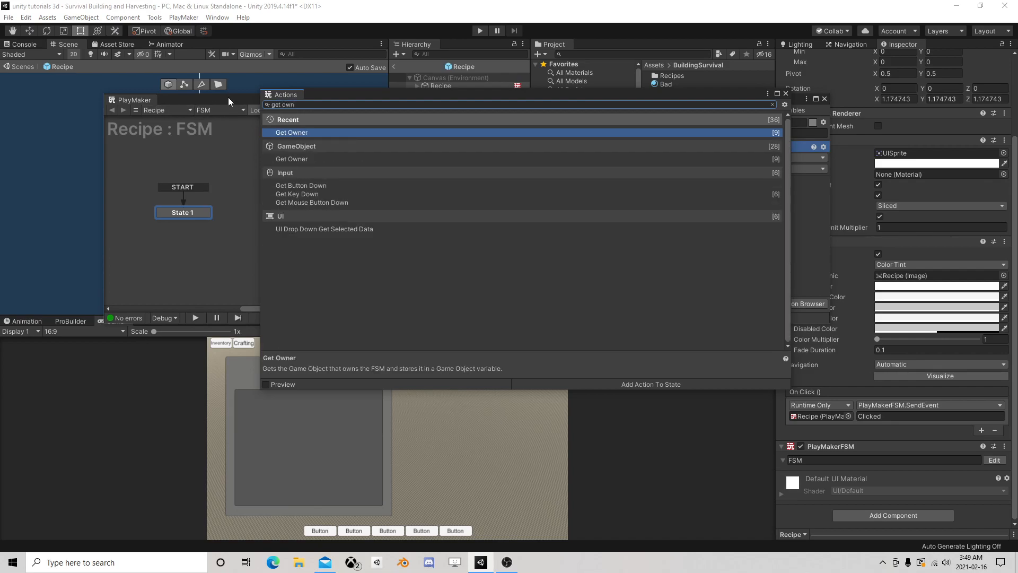
double_click(312, 133)
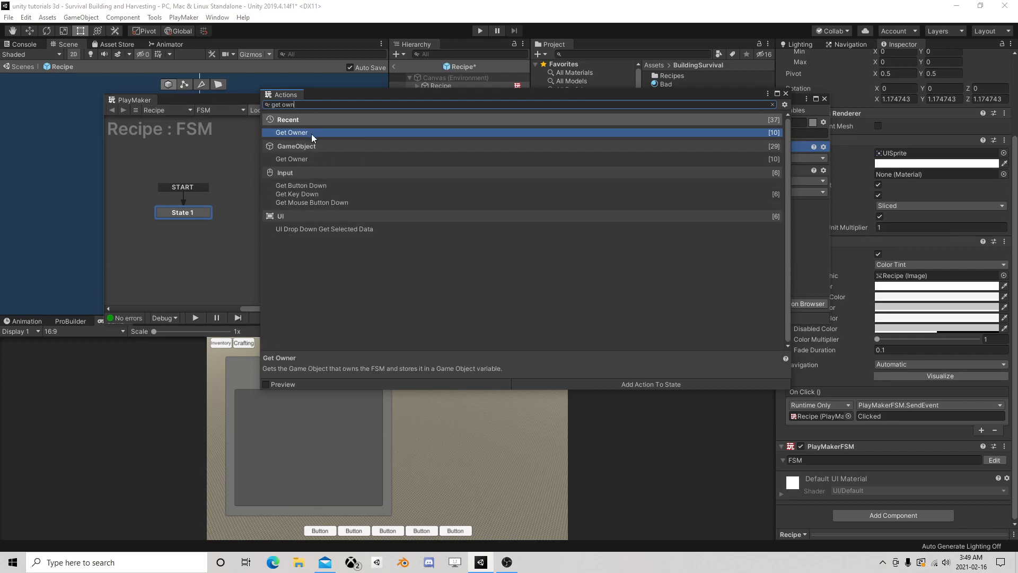
click(786, 94)
Step: Store the Get Owner result in a new variable Self and the Get Root result in a new variable Root
click(660, 158)
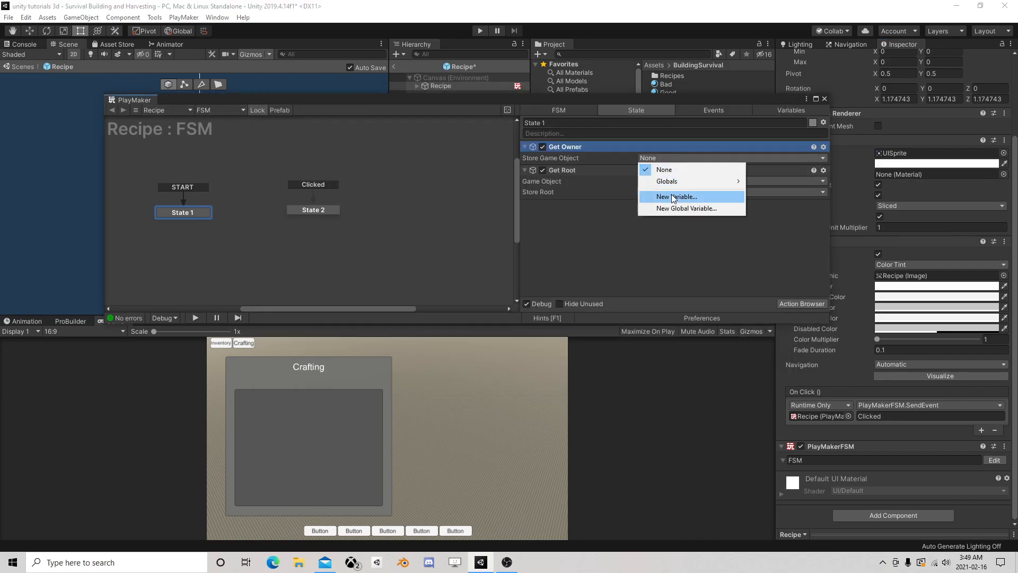
click(671, 194)
text(Self)
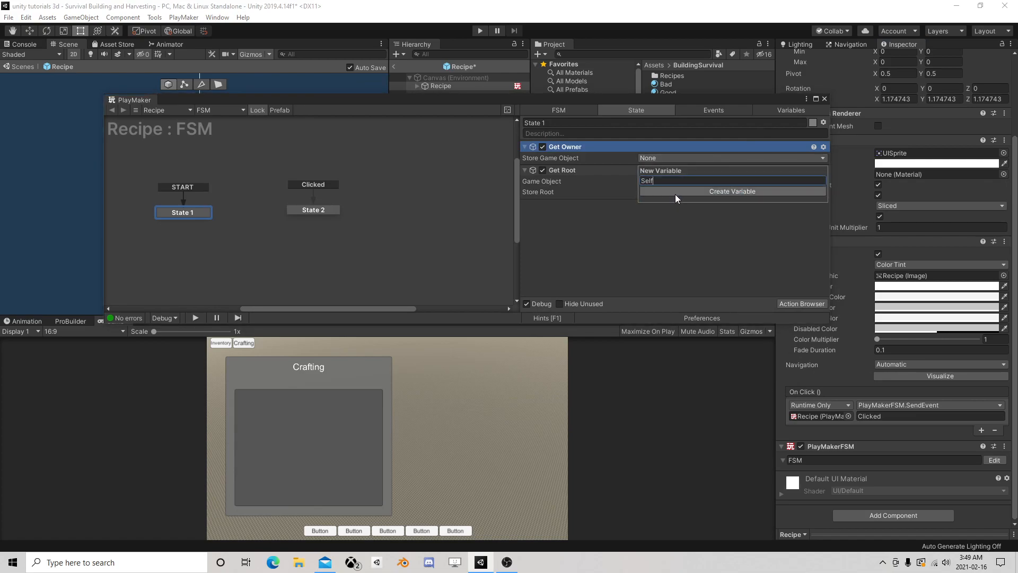
click(675, 194)
click(662, 201)
click(671, 252)
text(Root)
key(Return)
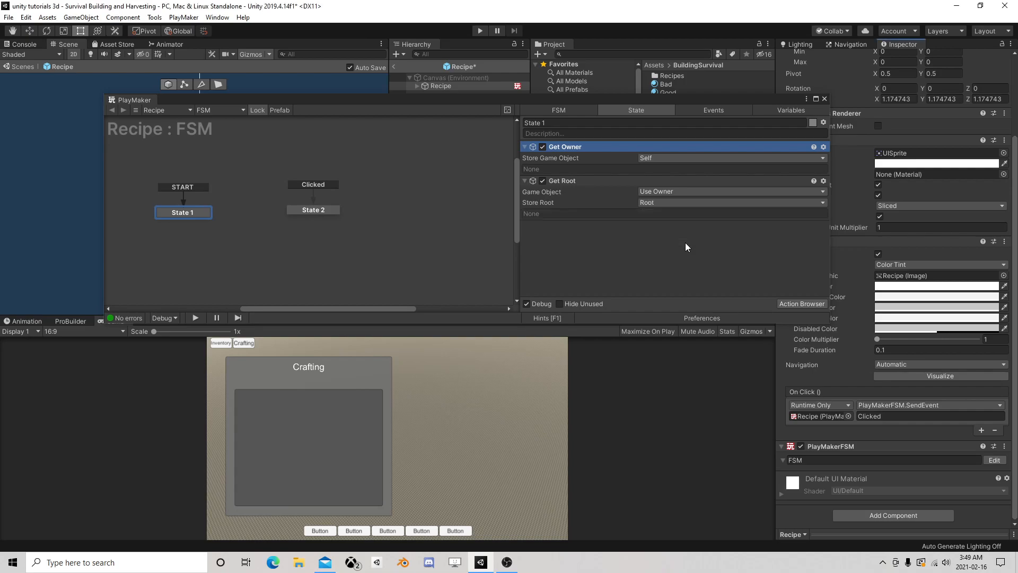
Step: Add a Set Fsm Game Object action to State 2 of the Recipe's FSM
click(300, 211)
click(782, 304)
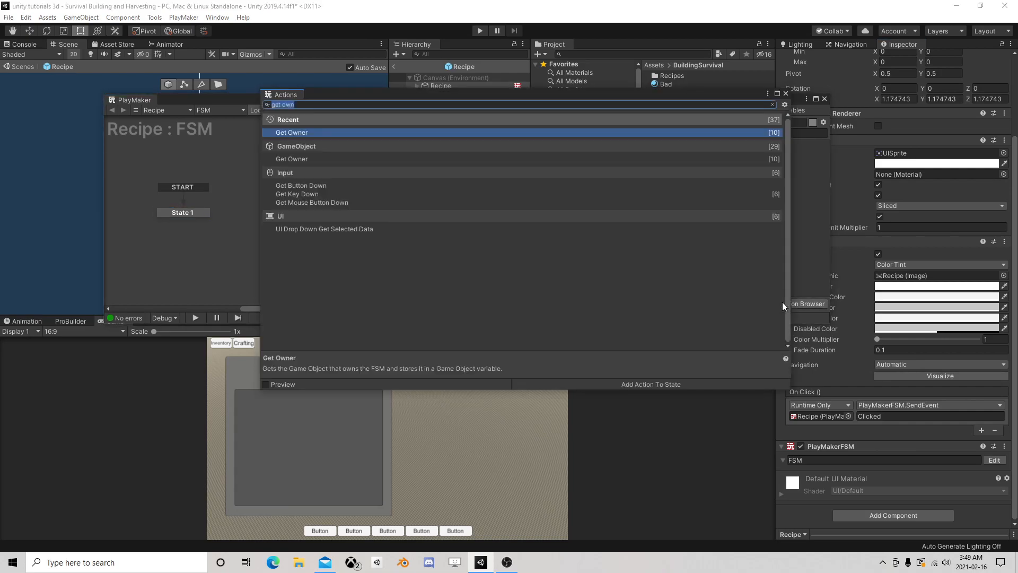
text(set event)
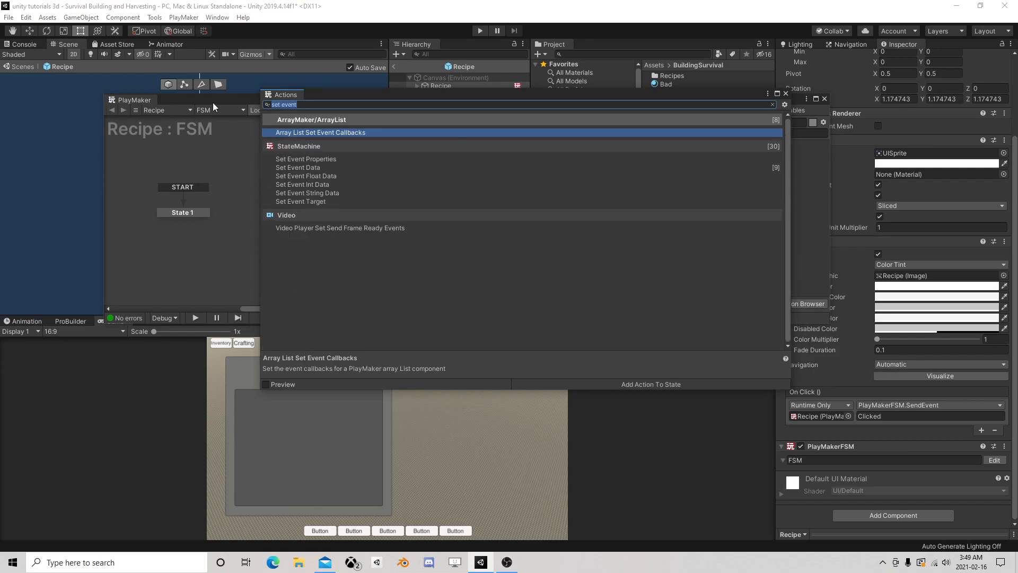
key(BackSpace)
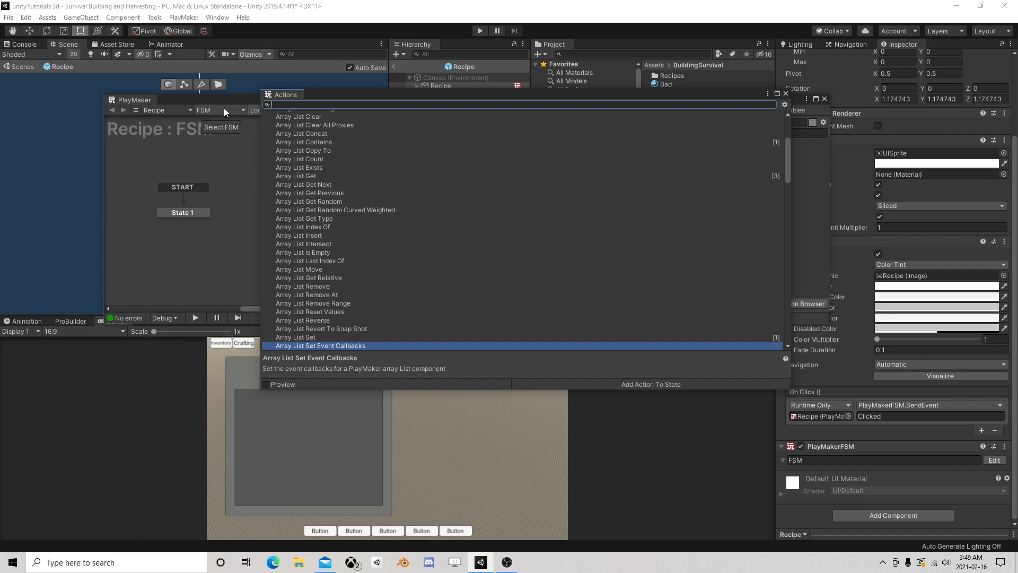
text(set fs)
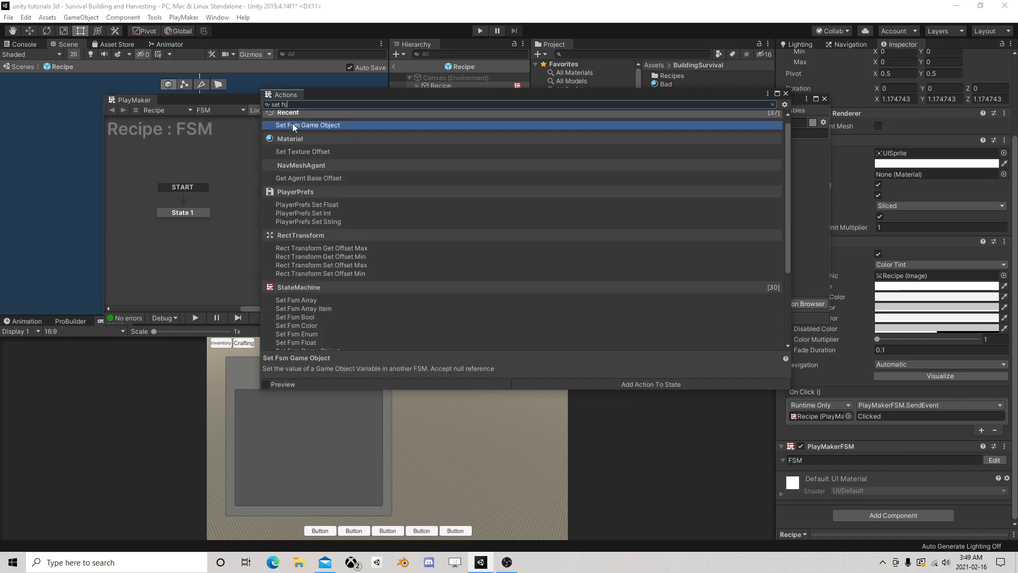
text(m ga)
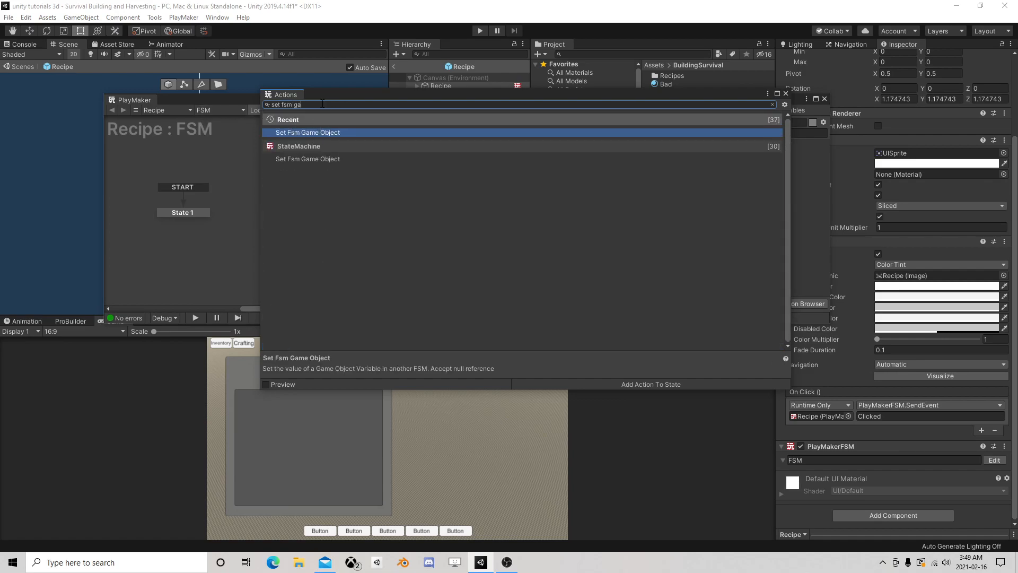
double_click(307, 132)
click(786, 94)
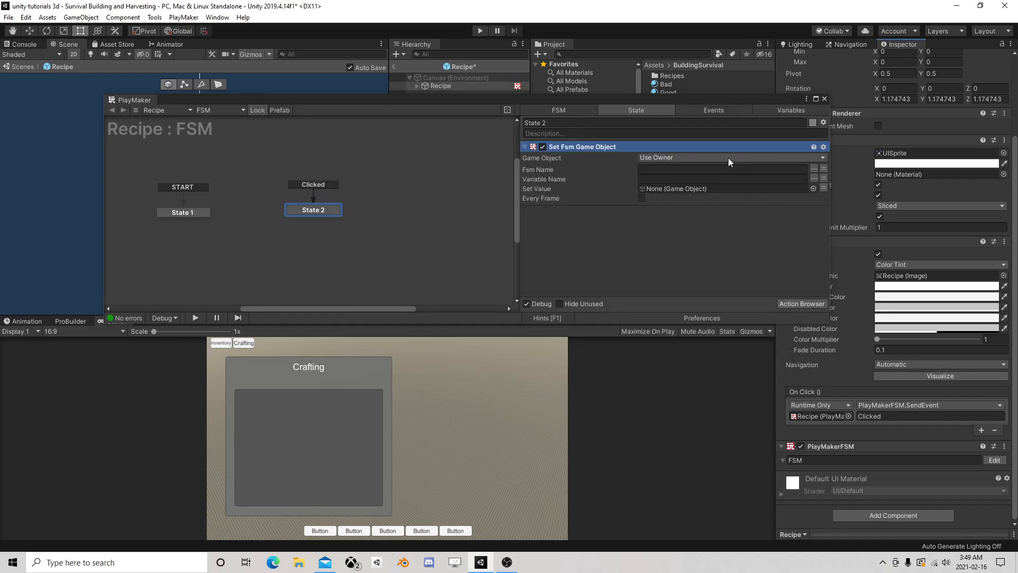
Step: Target the Set Fsm Game Object action at a specified game object, using the Root variable
click(817, 157)
click(721, 182)
click(825, 170)
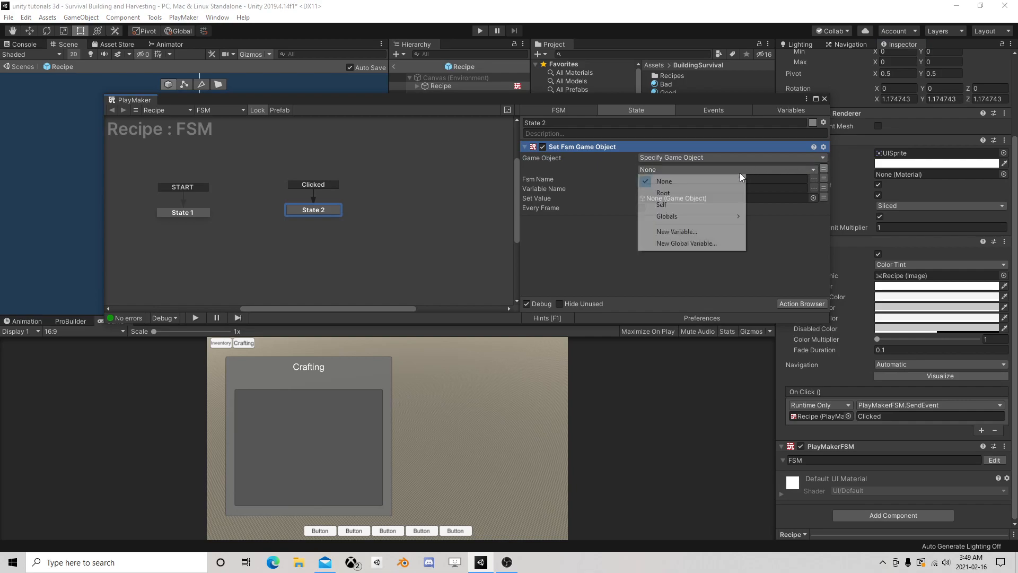
click(680, 194)
Step: Leave the Recipe prefab and open the Canvas's Crafting FSM for editing
drag(781, 99, 767, 213)
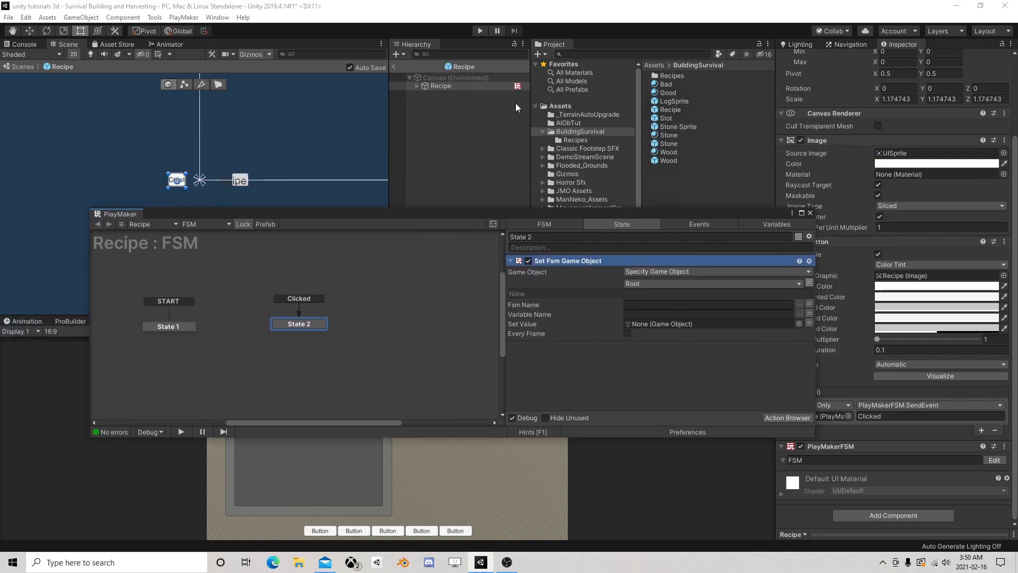
click(393, 67)
click(810, 212)
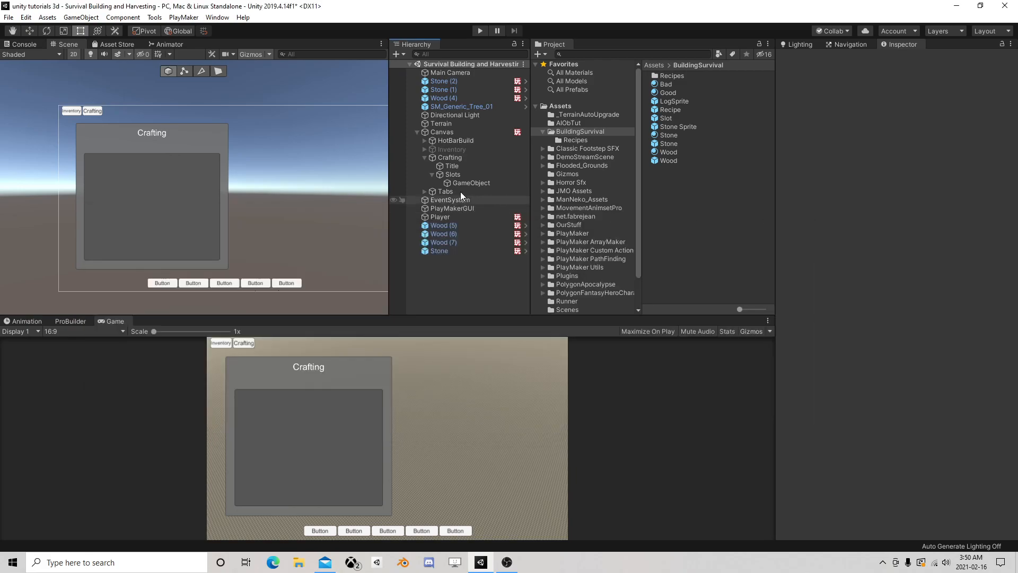
click(455, 132)
scroll(875, 416, down, 3)
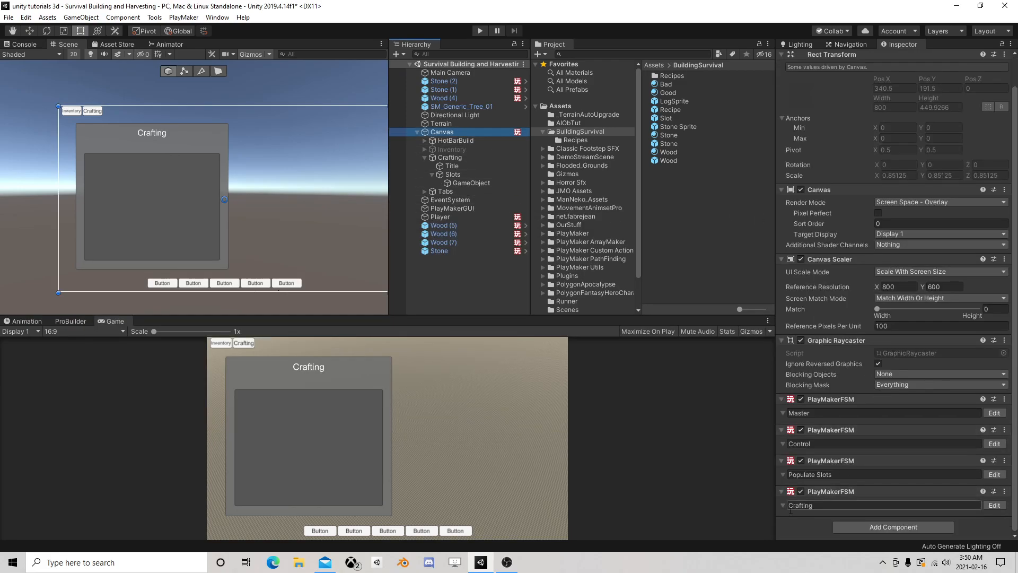
click(995, 505)
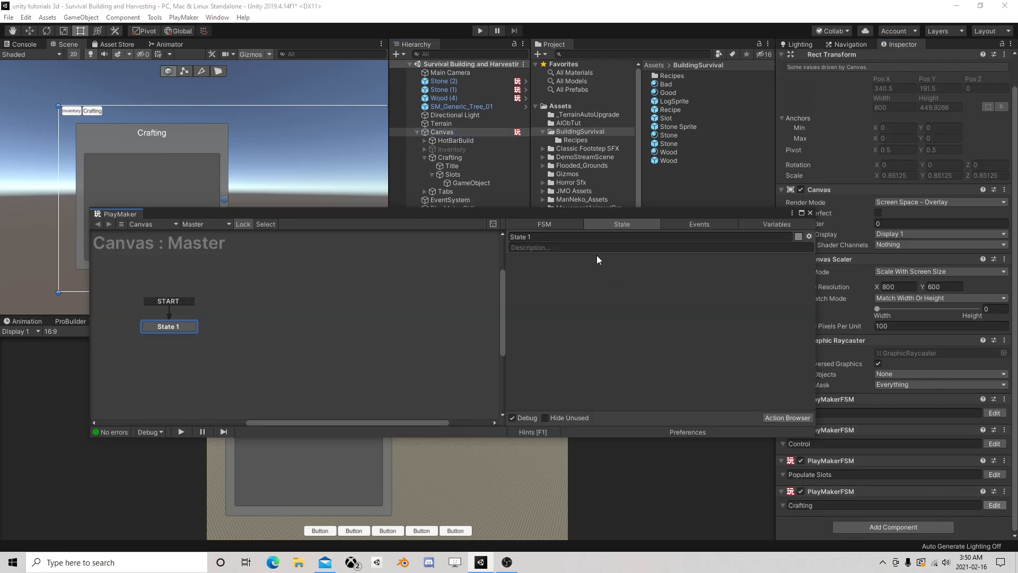
Step: Add a GameObject variable named CurrentButtonClicked to the Crafting FSM
click(776, 224)
click(584, 418)
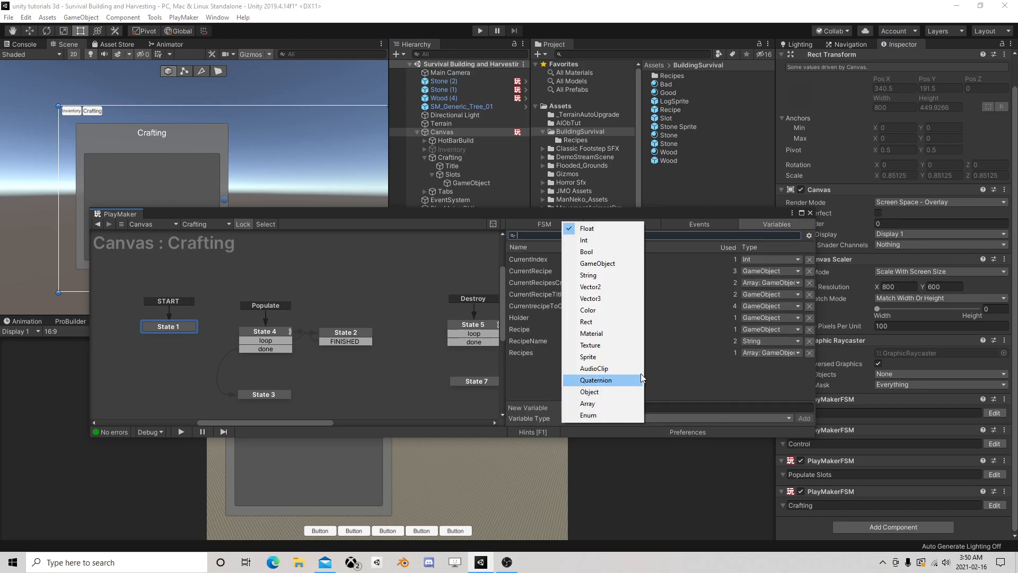
click(619, 263)
click(594, 407)
text(CurrentButtonC)
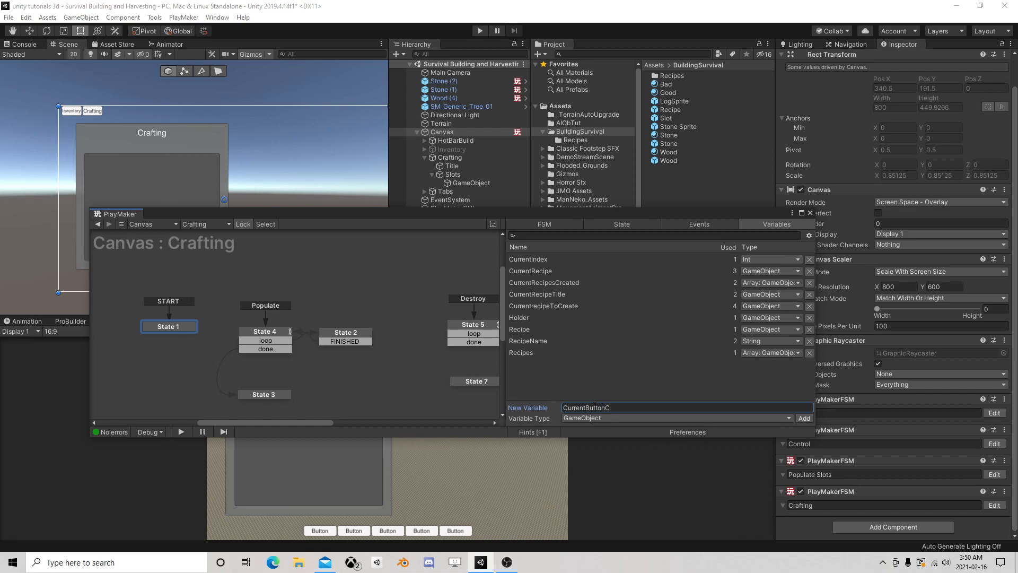
text(licked)
key(Return)
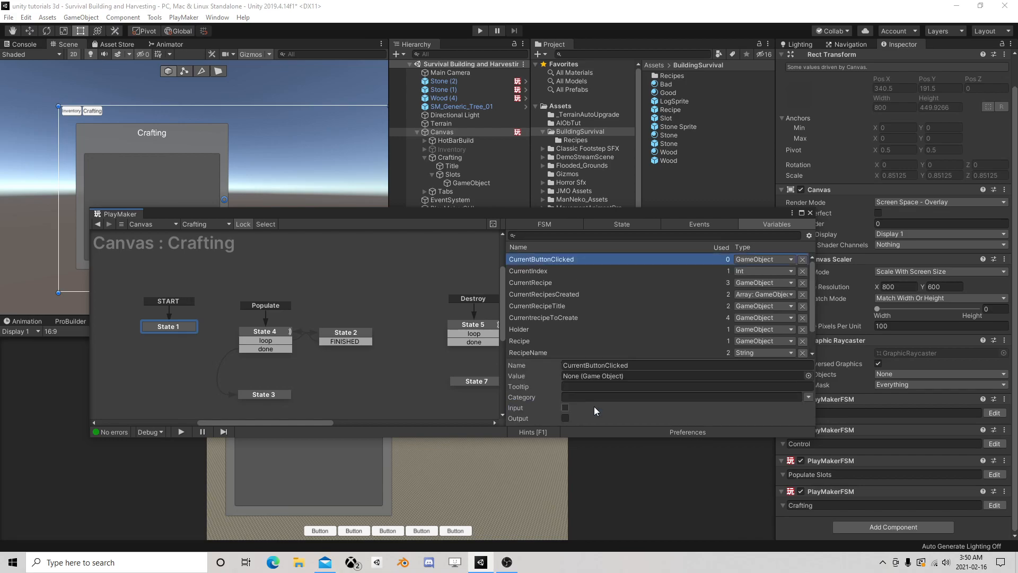
Step: Copy the name CurrentButtonClicked into the Variable Name of the Set Fsm Game Object action in State 2 of the Recipe prefab's FSM
click(636, 365)
key(ctrl+c)
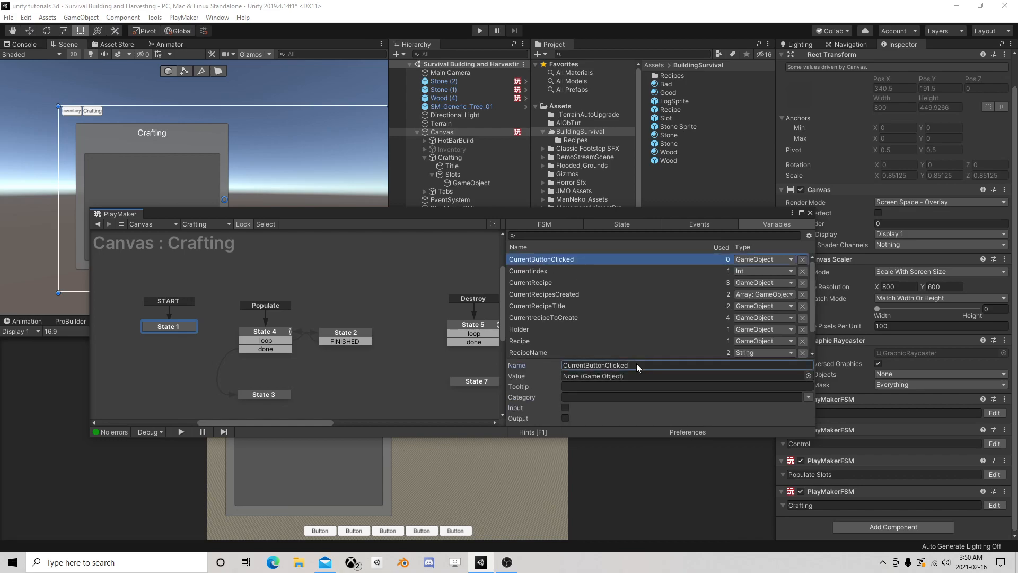
click(810, 213)
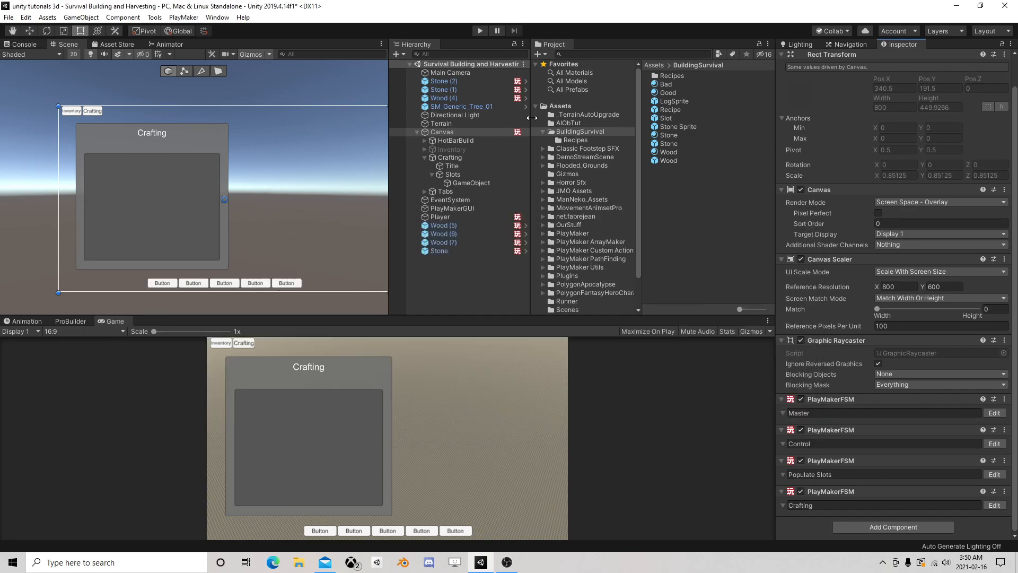
click(668, 113)
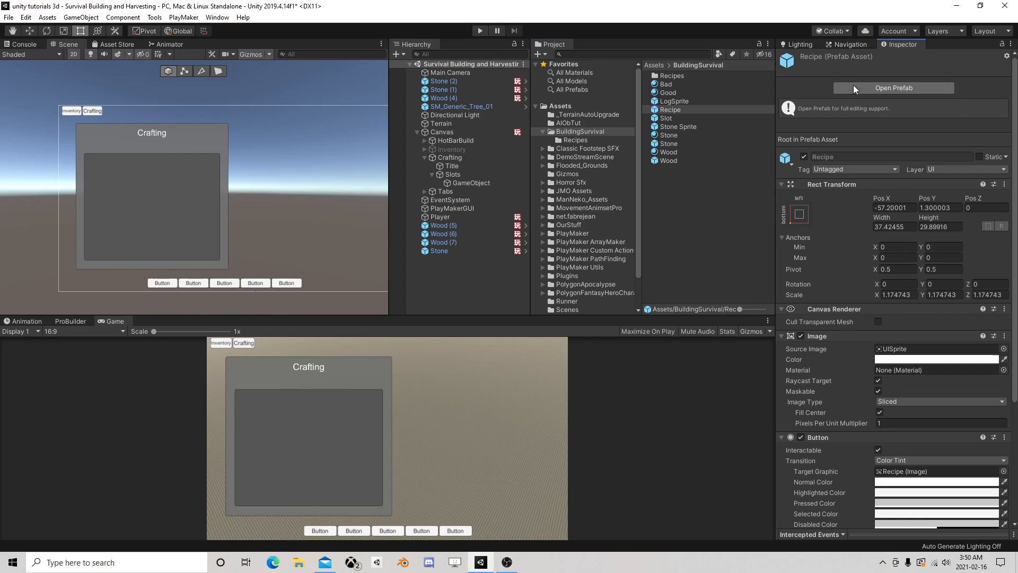
click(854, 87)
scroll(939, 477, down, 3)
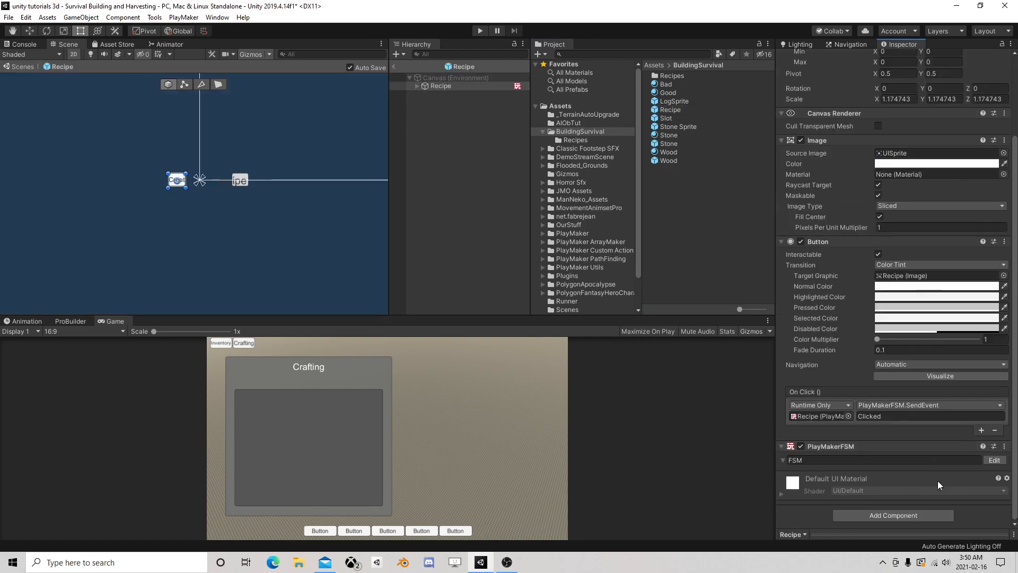
click(995, 460)
click(282, 322)
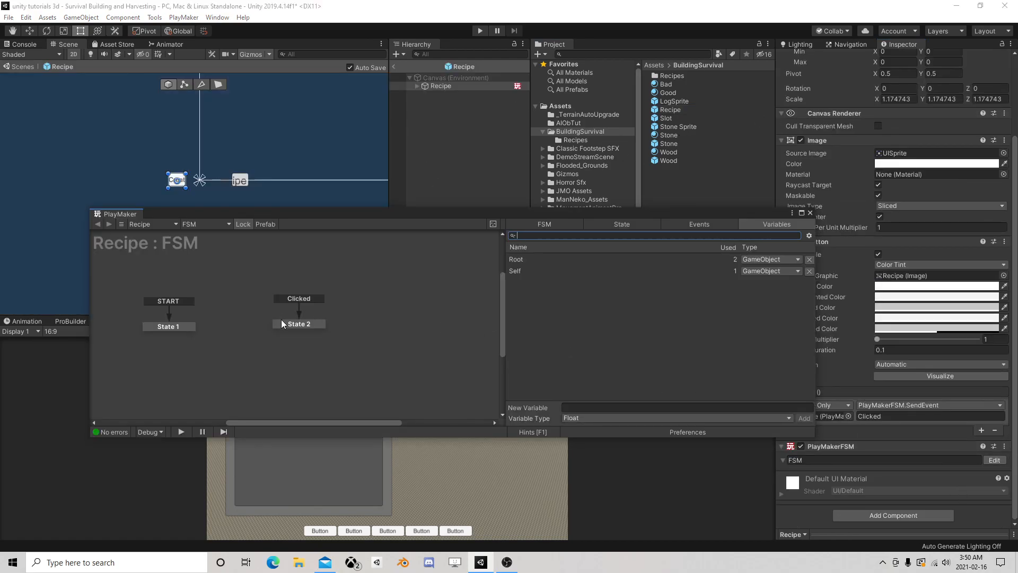
click(705, 315)
key(ctrl+v)
Step: Set the action's Fsm Name to Crafting and its Set Value to the Self variable
click(749, 304)
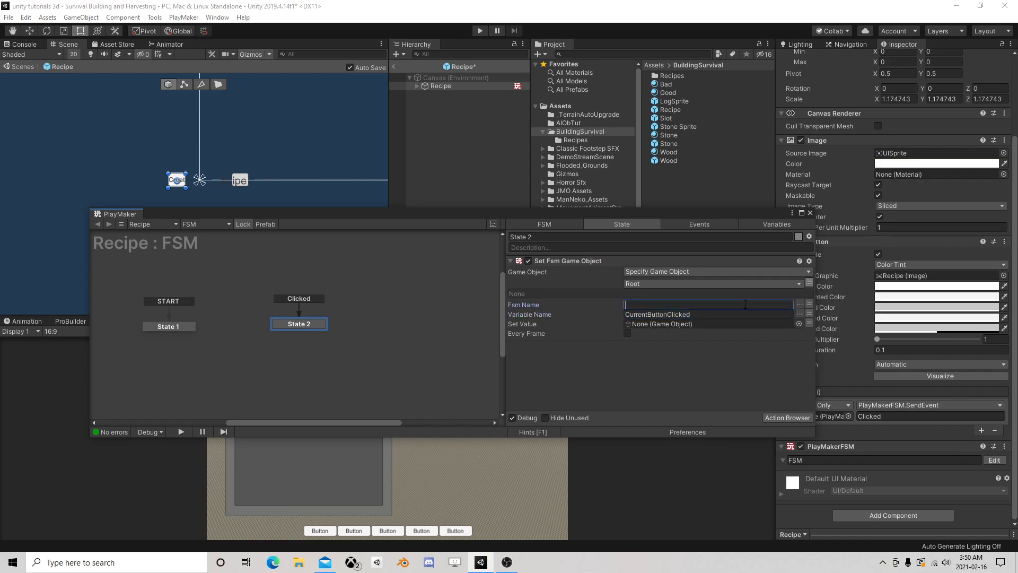
text(V)
key(BackSpace)
text(Crafting)
click(807, 323)
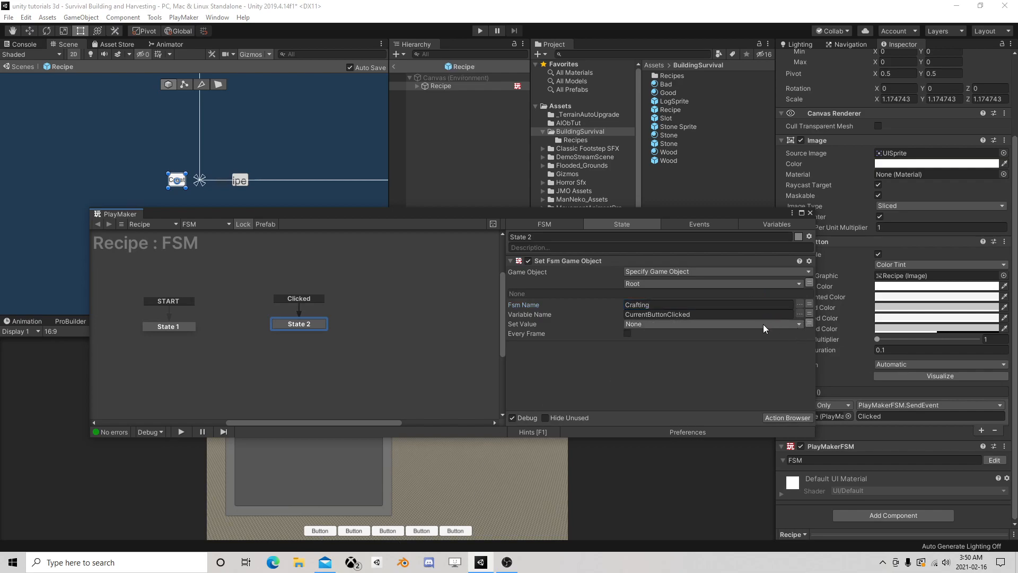
click(760, 323)
click(660, 359)
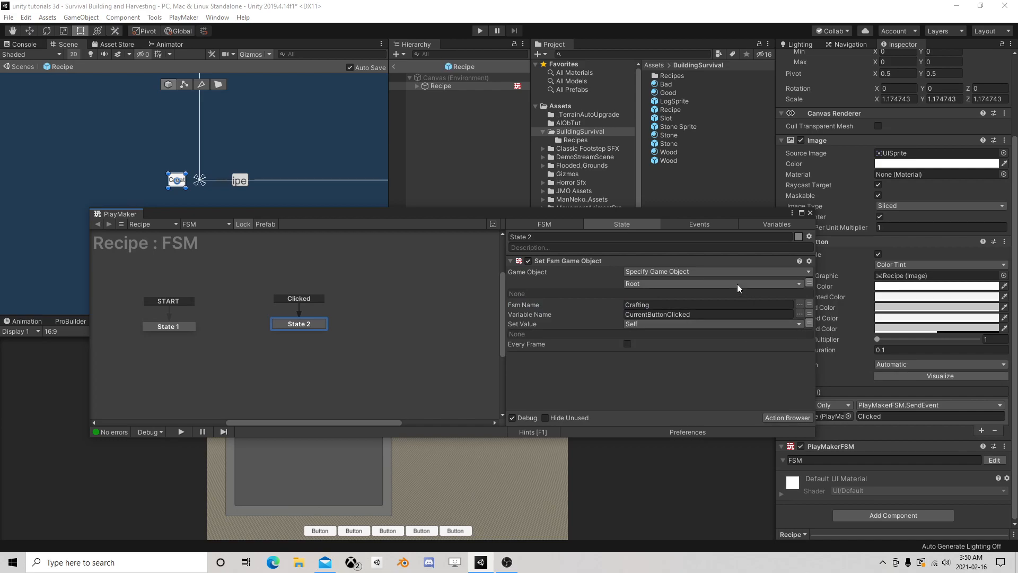
Step: Leave the Recipe prefab and run the game, then show the CurrentButtonClicked variable of the Canvas's Crafting FSM
click(813, 212)
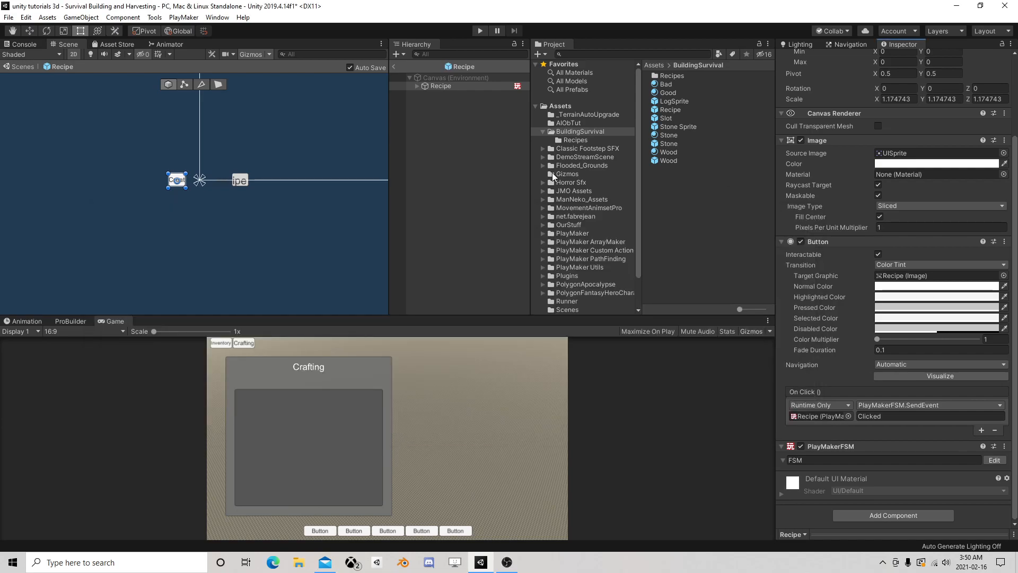
click(396, 68)
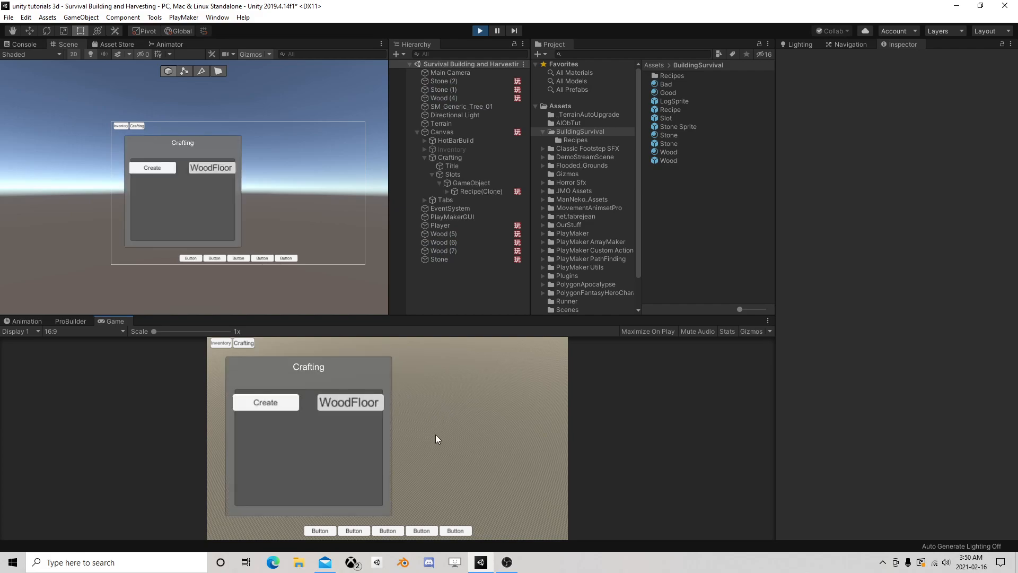
click(451, 132)
scroll(901, 360, down, 2)
click(995, 492)
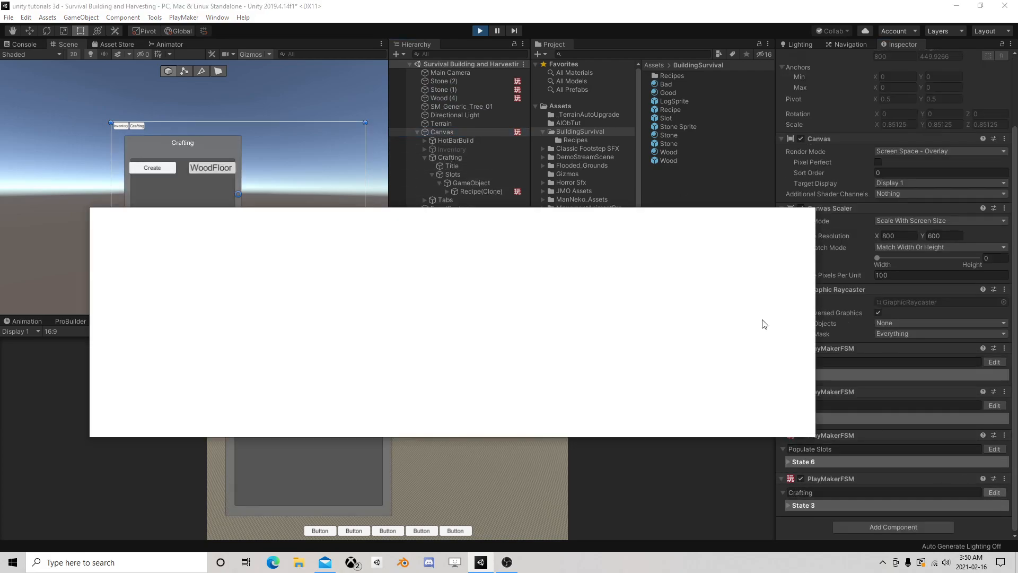
drag(462, 214, 601, 55)
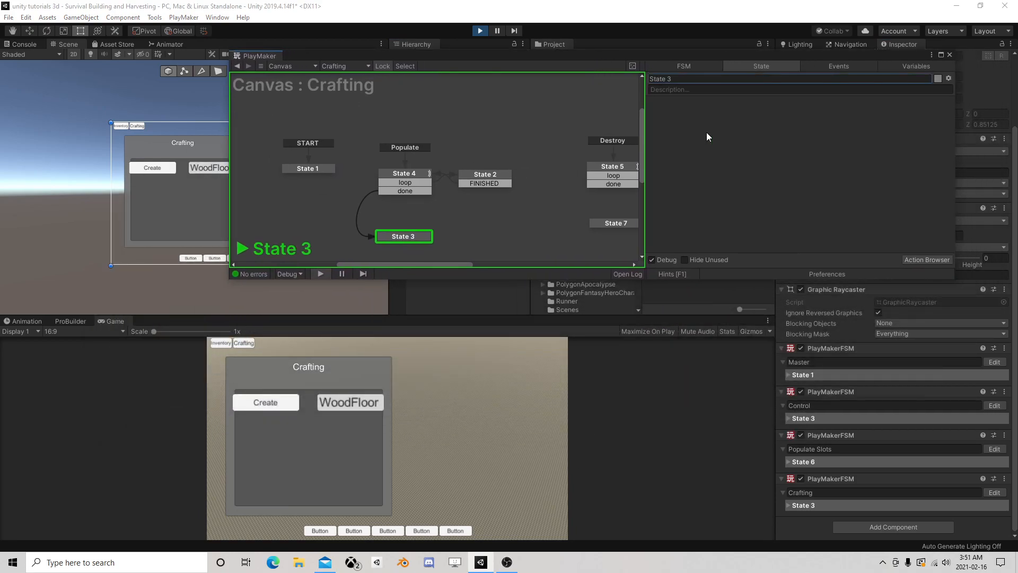
click(916, 67)
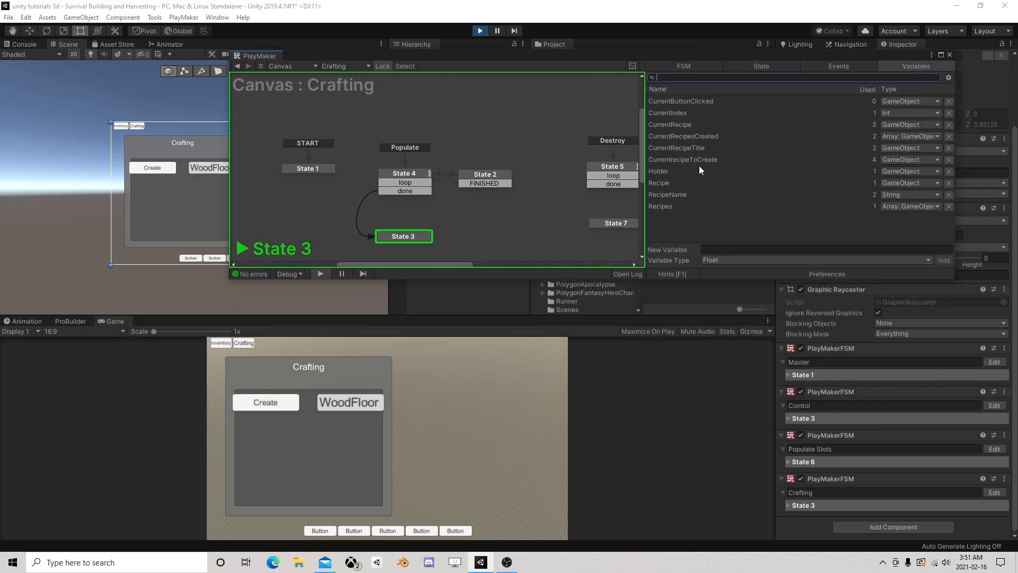
click(690, 104)
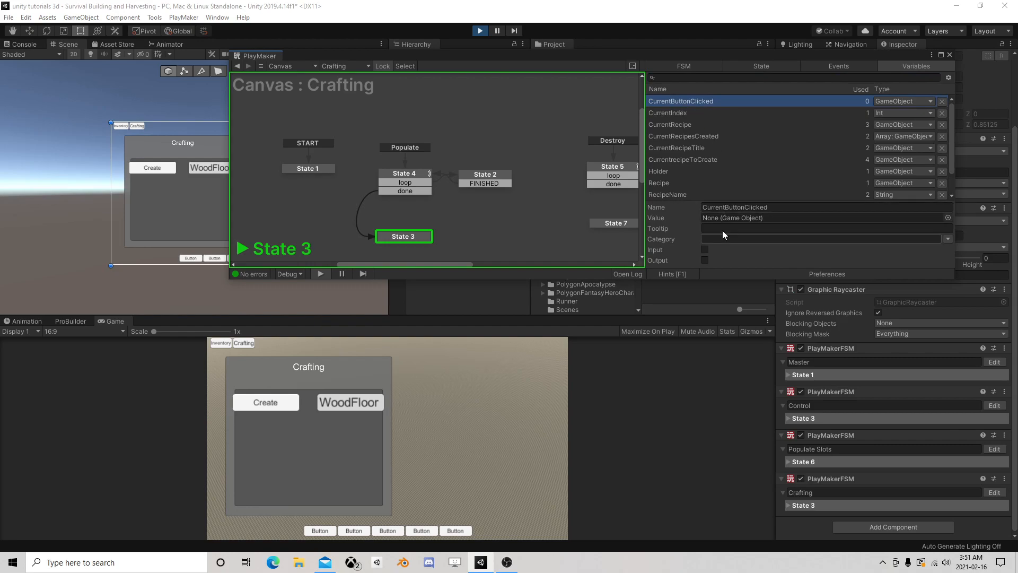
Step: Trigger the WoodFloor recipe's Create button, check which object CurrentButtonClicked refers to, and stop the game
click(265, 405)
click(732, 218)
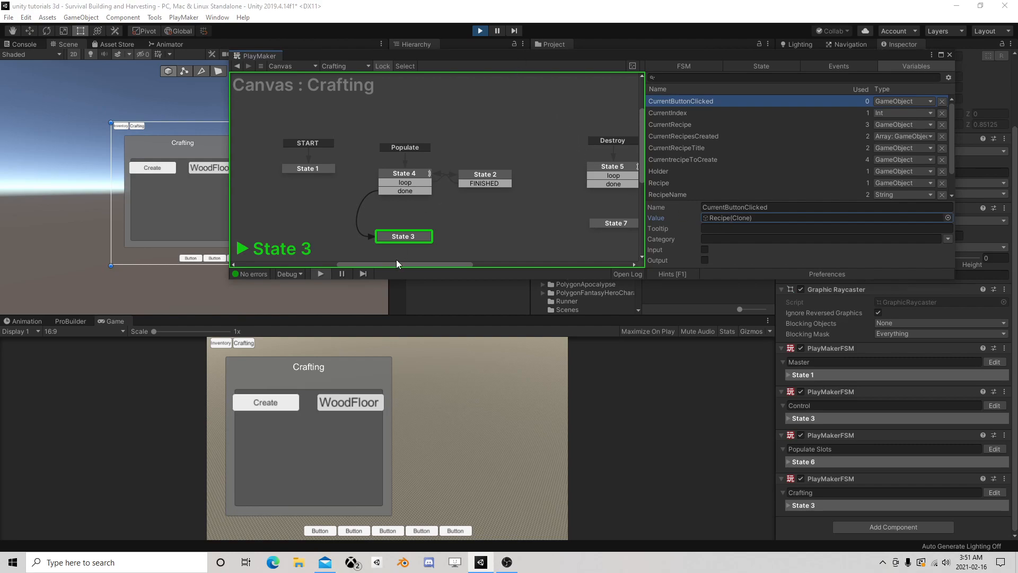
drag(557, 56, 421, 216)
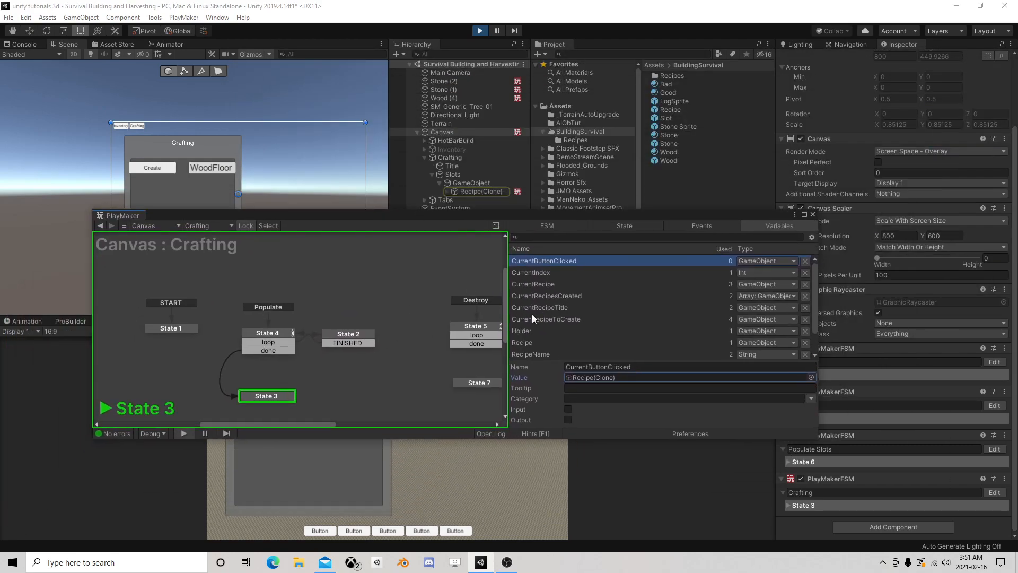
double_click(594, 380)
click(474, 192)
click(812, 215)
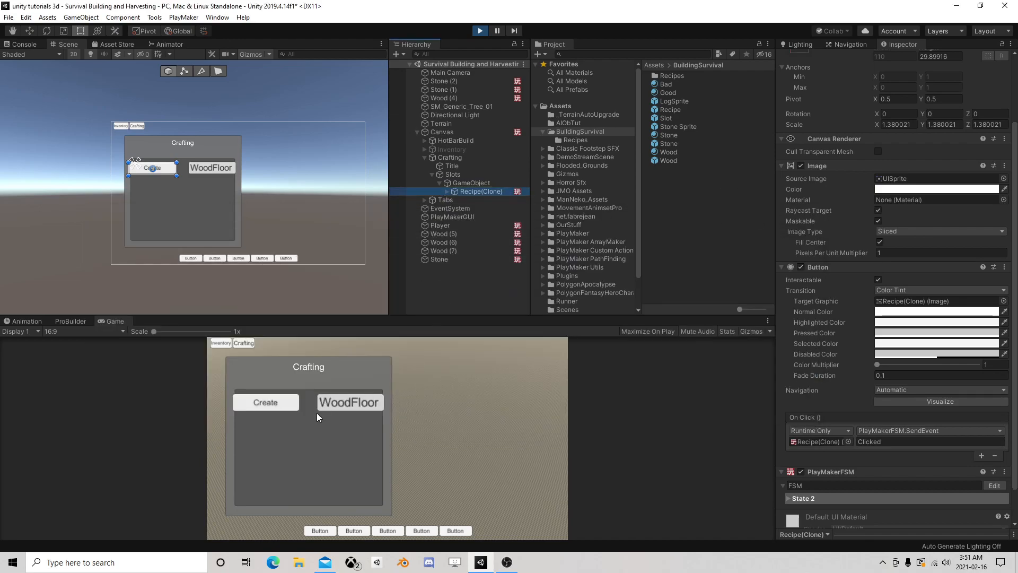
click(480, 31)
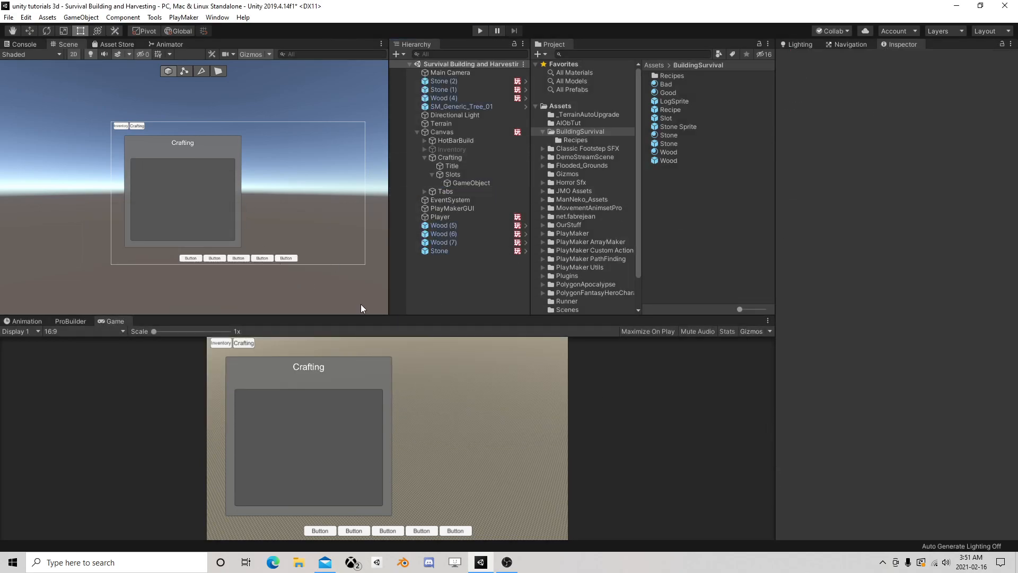
Step: Reopen the Canvas's Crafting FSM for editing outside play mode
click(457, 158)
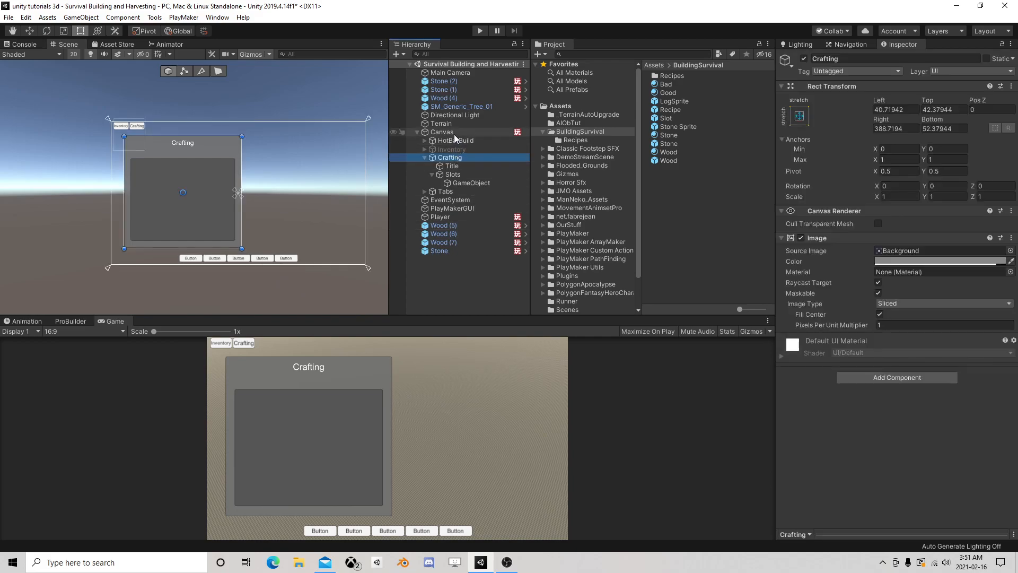
click(454, 132)
scroll(853, 437, down, 1)
click(994, 505)
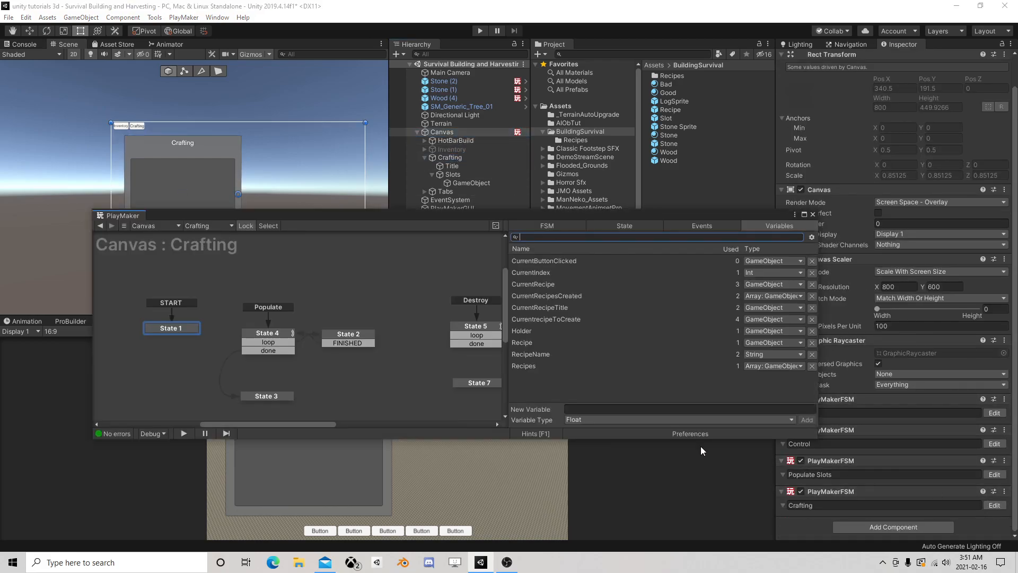
click(812, 214)
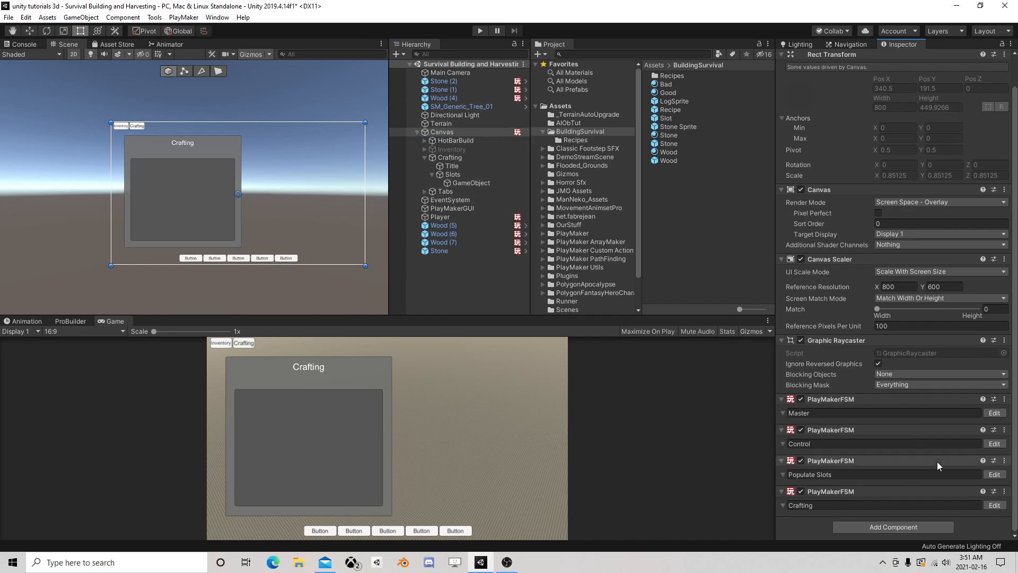
click(994, 413)
Step: Review the actions in States 3, 5, 6 and 7 of the Crafting FSM
middle_drag(367, 337, 365, 295)
click(271, 360)
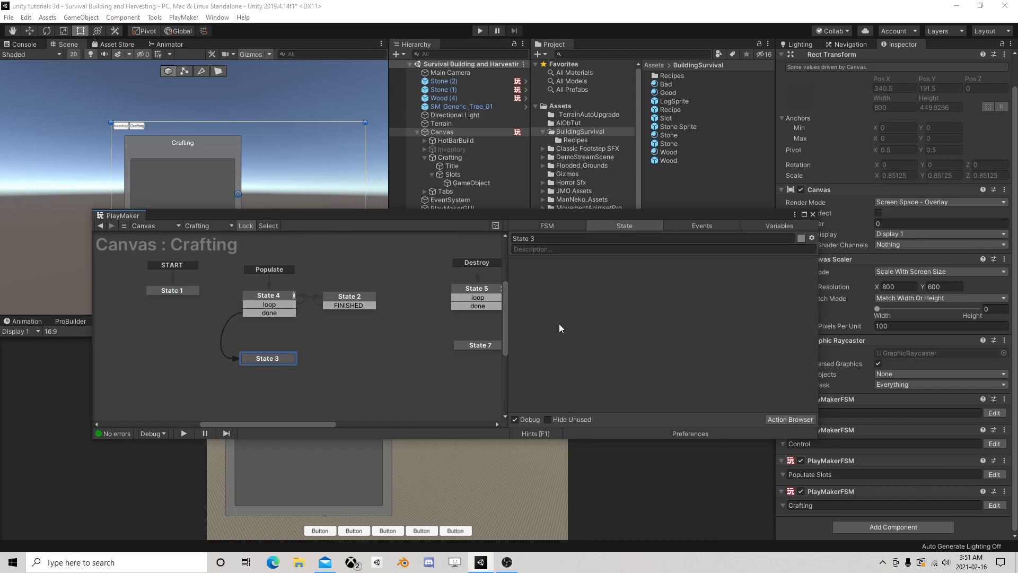
click(473, 290)
middle_drag(430, 326, 288, 306)
click(432, 279)
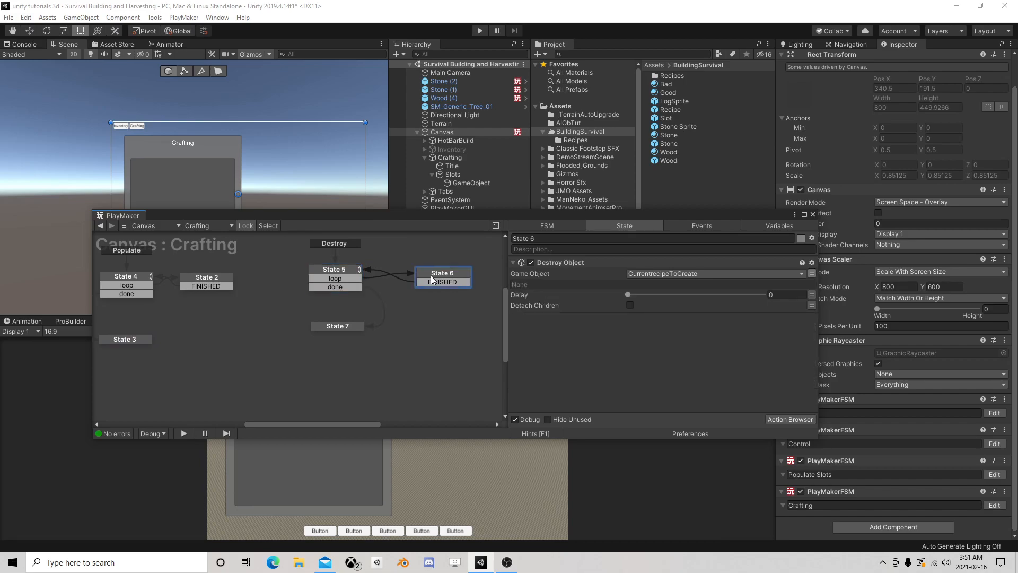
click(336, 326)
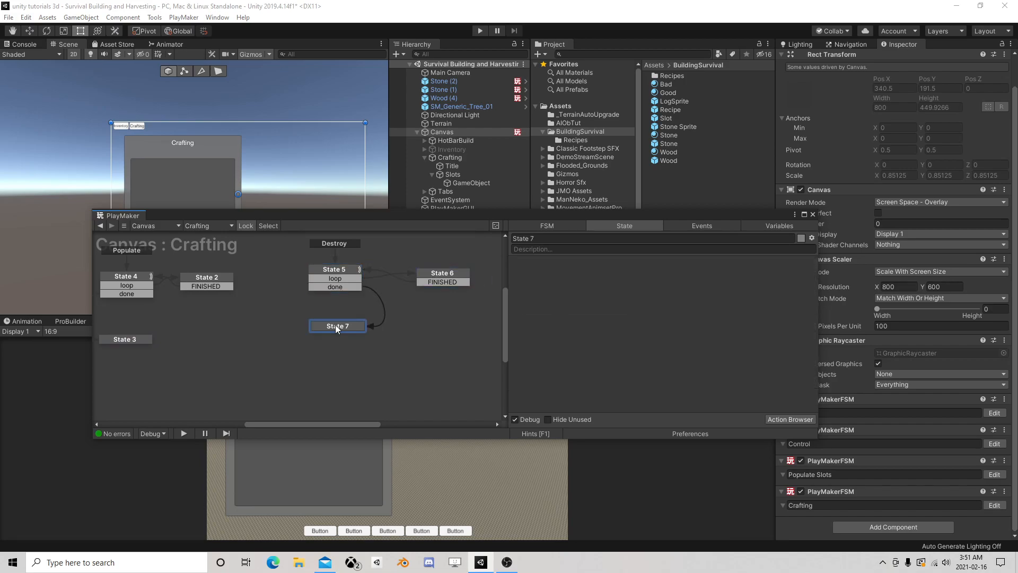
click(334, 271)
Step: Copy the Get Child action from State 2 and paste it into State 3
click(207, 278)
middle_drag(227, 324, 352, 334)
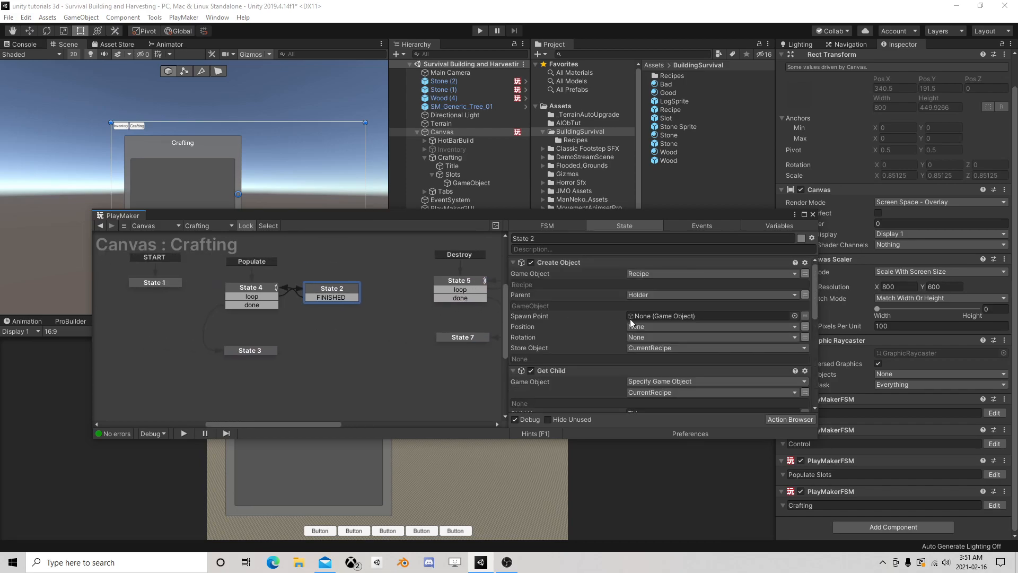
scroll(629, 318, down, 3)
click(558, 275)
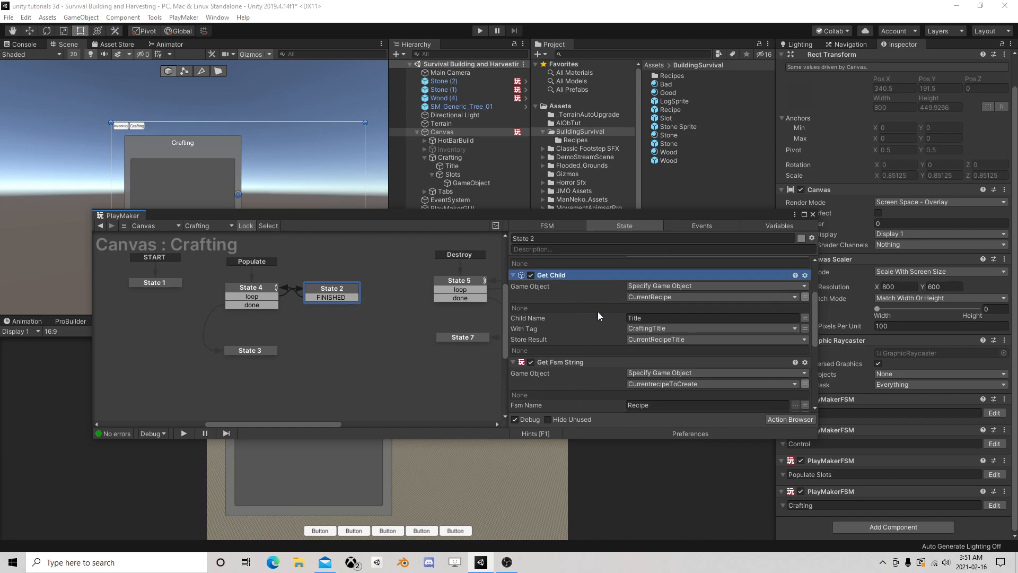
scroll(582, 358, down, 2)
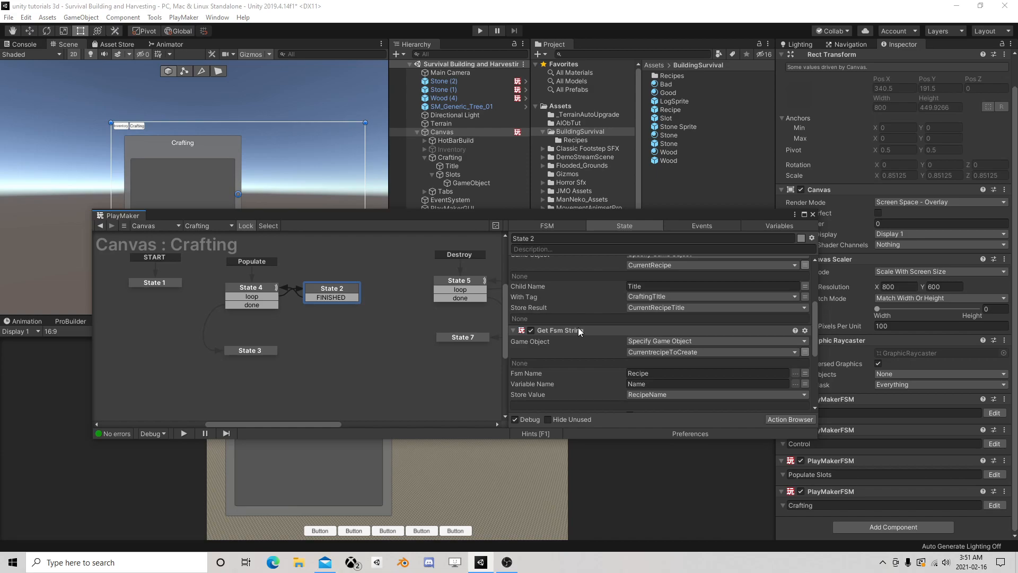
scroll(570, 340, up, 4)
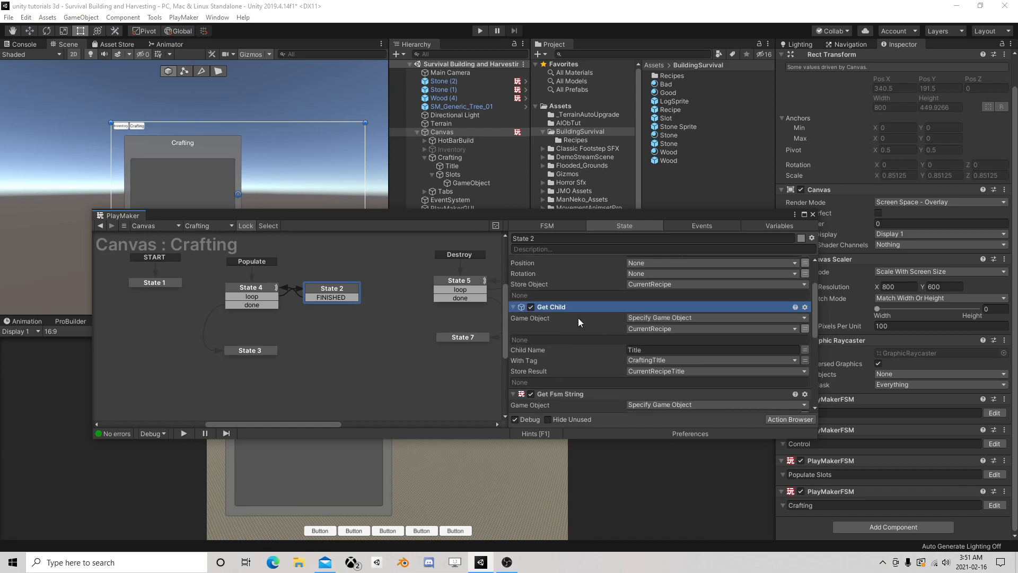
right_click(562, 307)
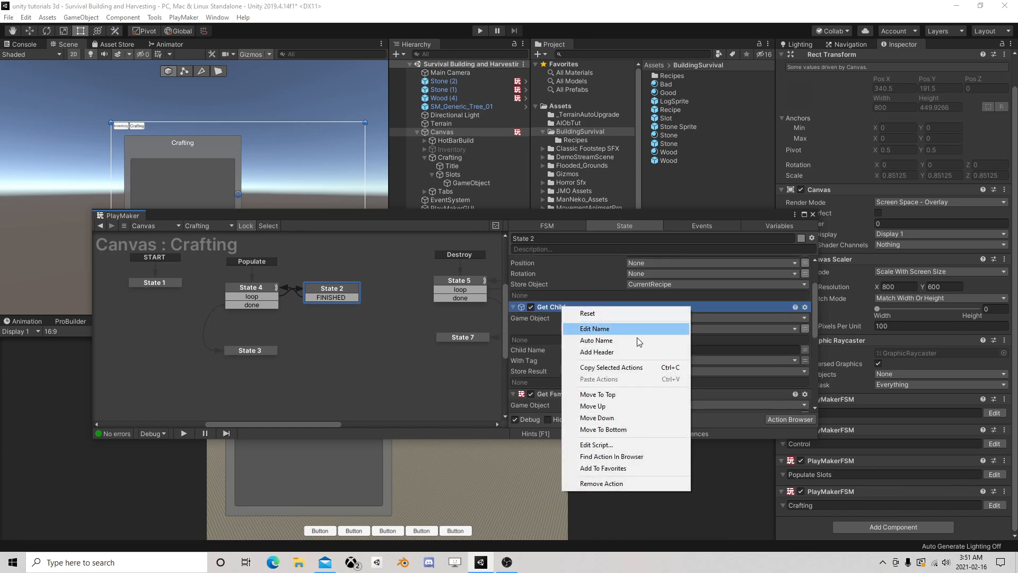
click(613, 367)
click(228, 350)
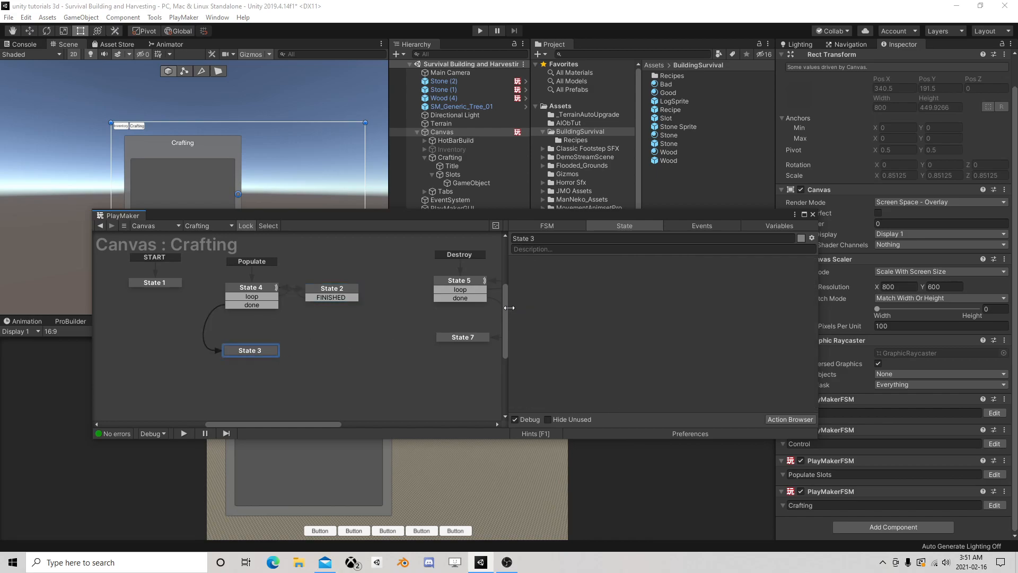
right_click(592, 300)
click(629, 395)
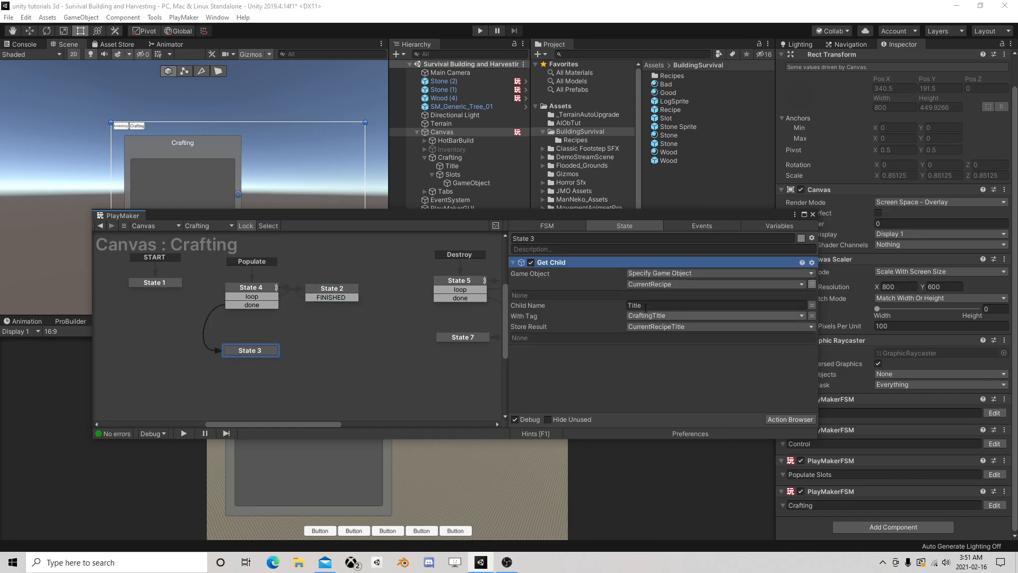
Step: Add a new state below State 3 in the Crafting FSM and line the two states up
middle_drag(306, 377, 342, 339)
right_click(247, 361)
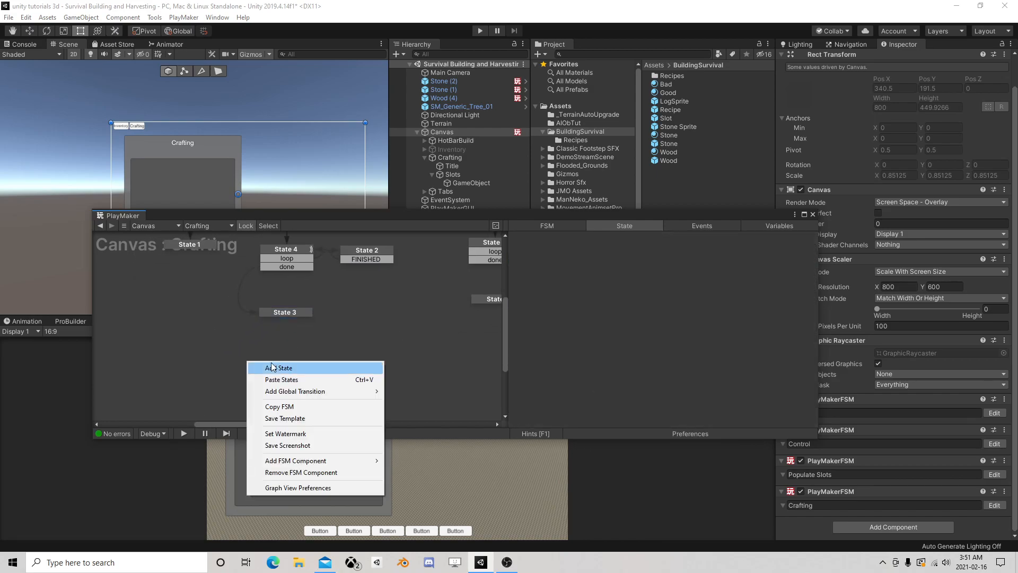
click(279, 368)
drag(297, 311, 287, 323)
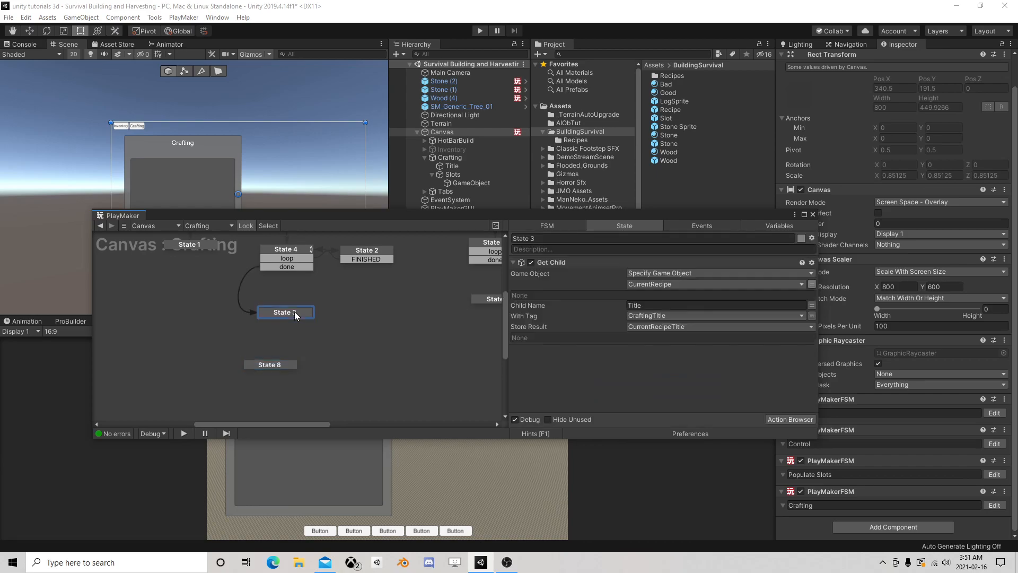
drag(277, 365, 281, 363)
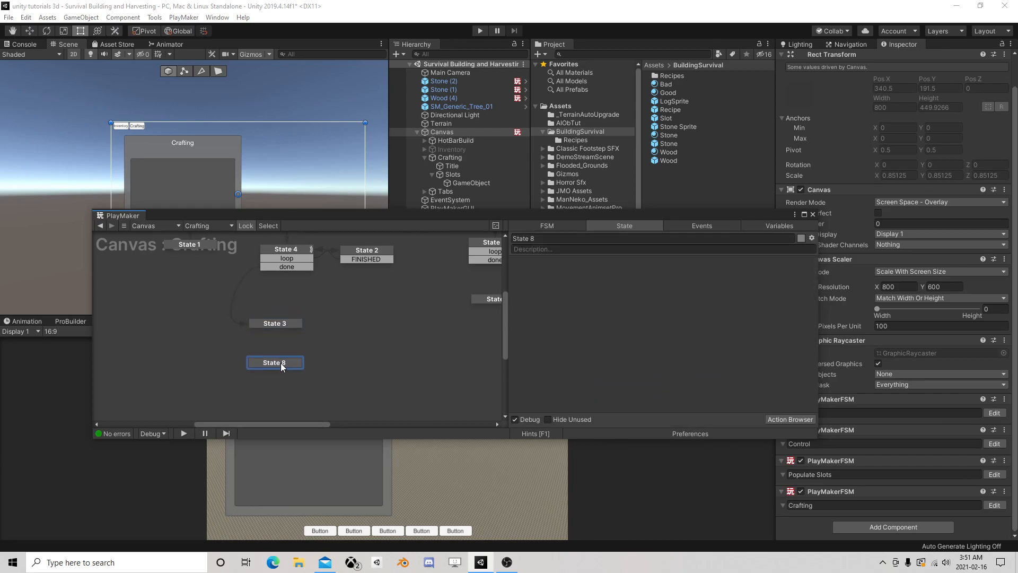
Step: Move the Get Child action from State 3 into State 8
right_click(556, 291)
click(272, 325)
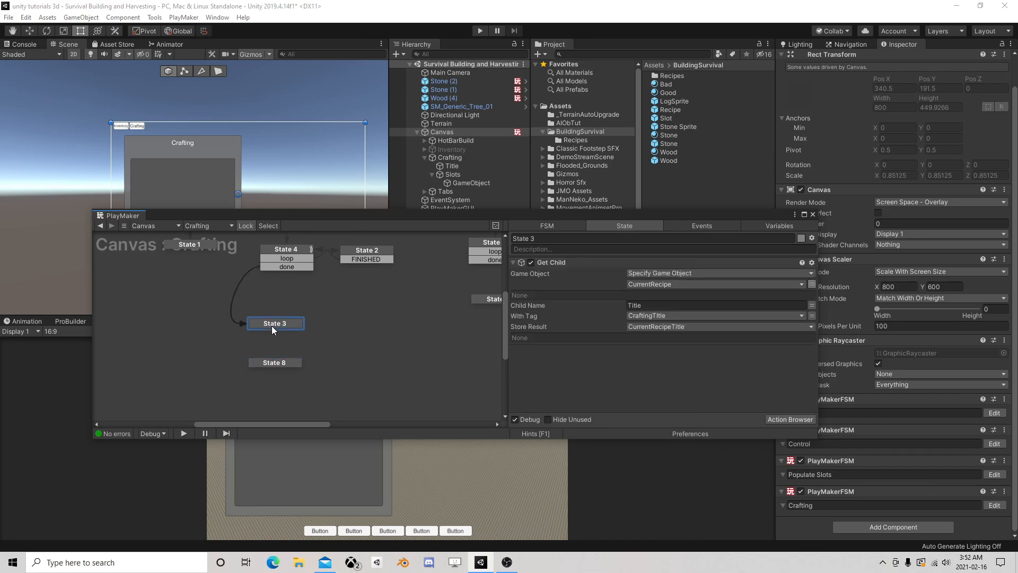
drag(570, 263, 440, 310)
drag(279, 363, 279, 362)
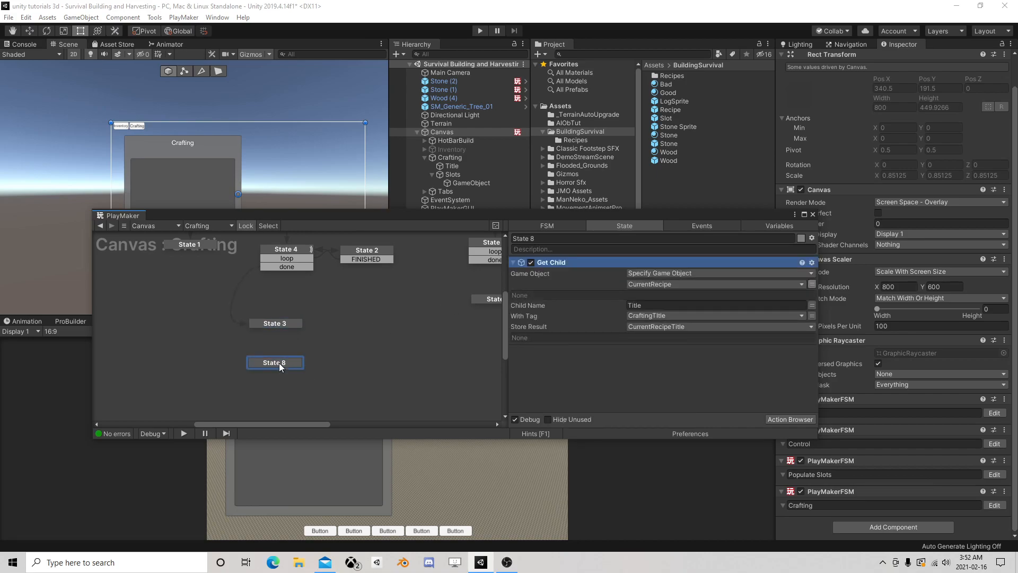
Step: Set State 8's Get Child action to search CurrentButtonClicked and store the result in a new variable named TitleOfButtonClicked
click(672, 285)
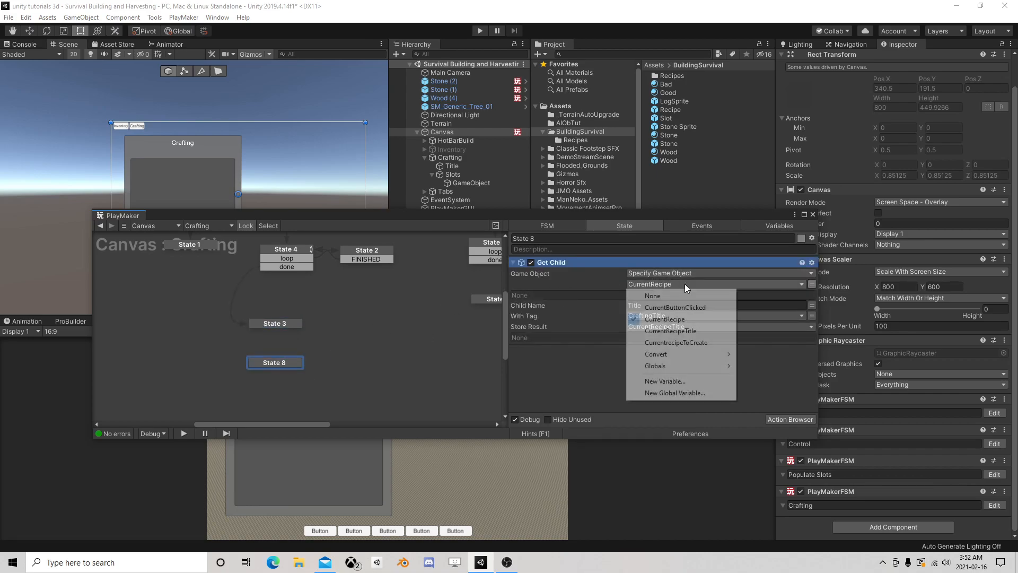
click(705, 309)
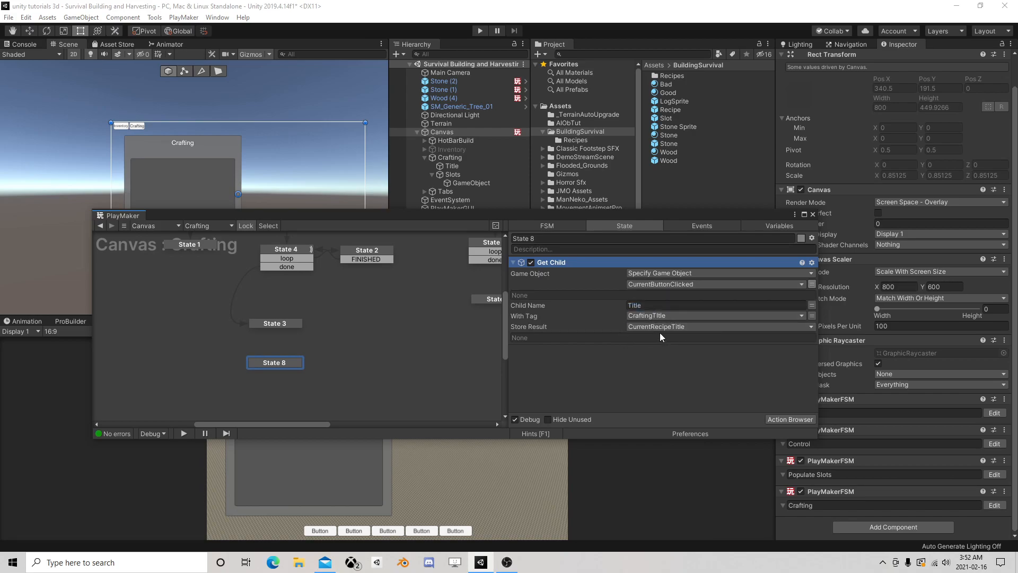
click(644, 326)
click(666, 410)
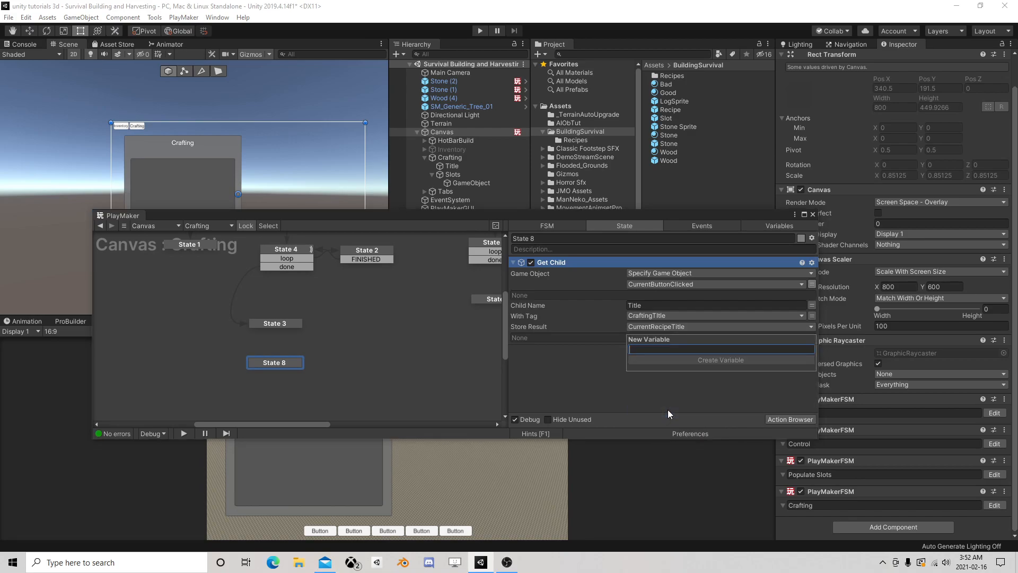
text(TitleOfButton)
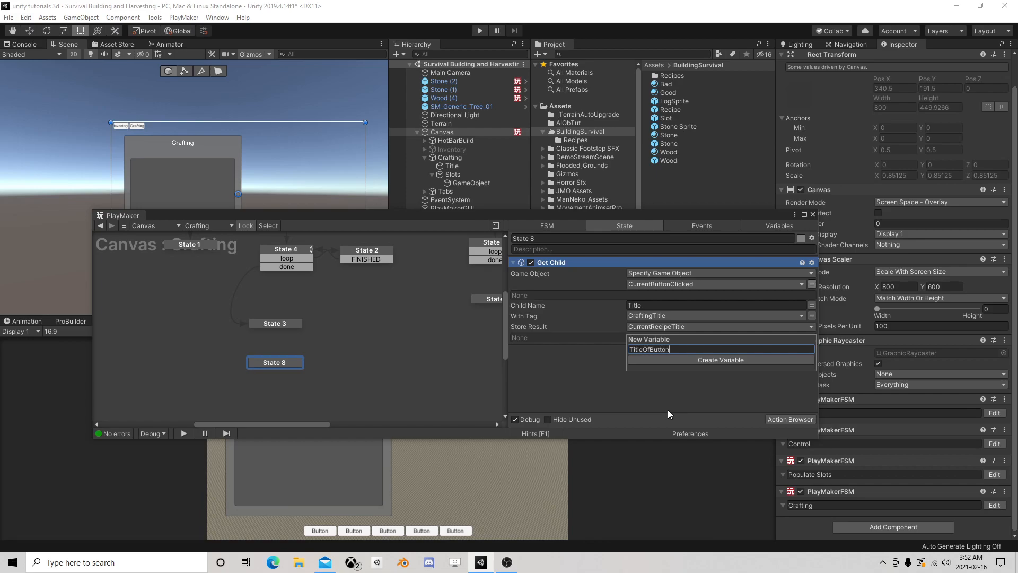
text(Clicked)
key(Return)
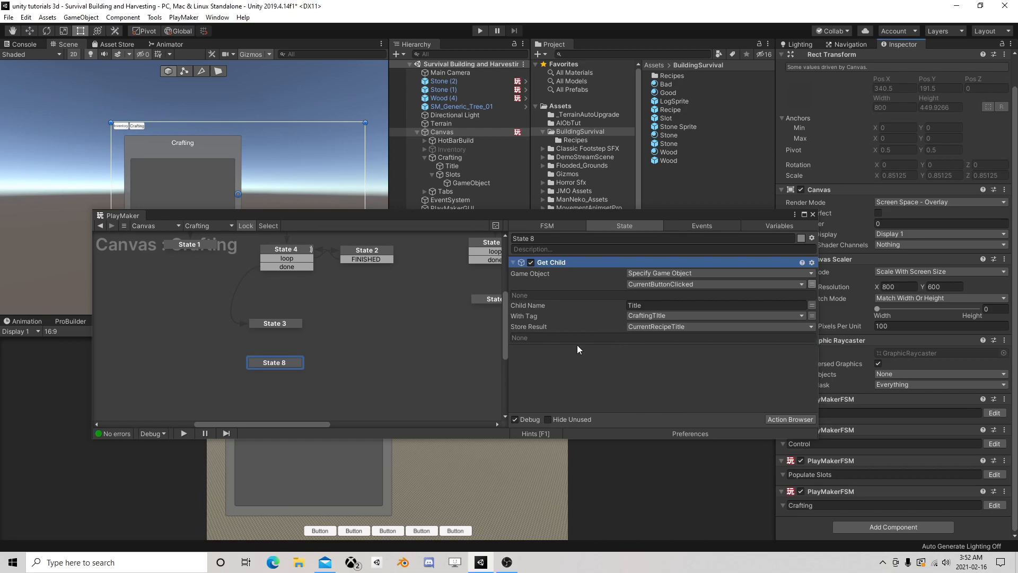
click(281, 323)
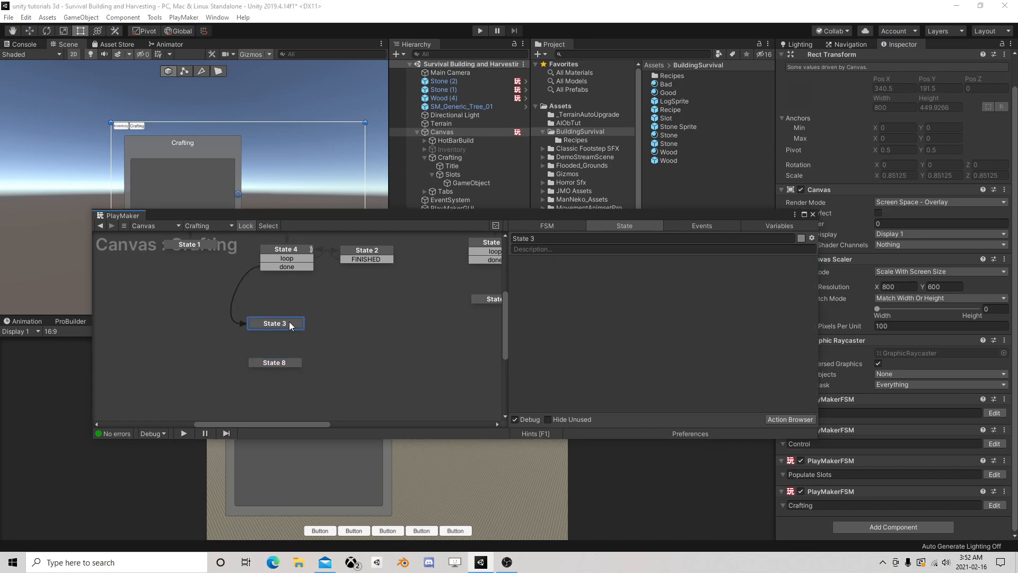
click(284, 362)
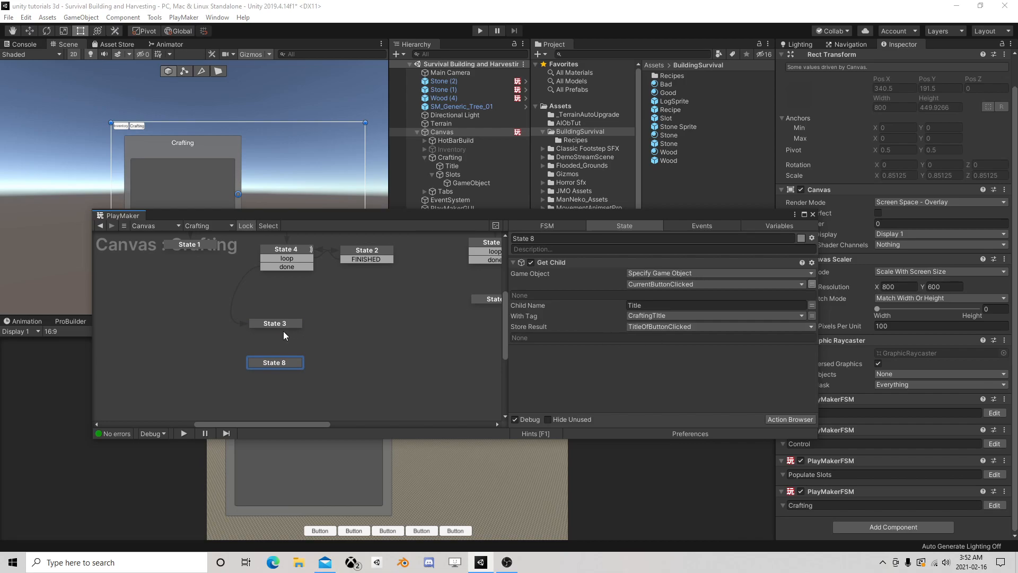
Step: Move State 8 closer to State 3 and check the Crafting FSM's list of variables
drag(275, 362, 282, 353)
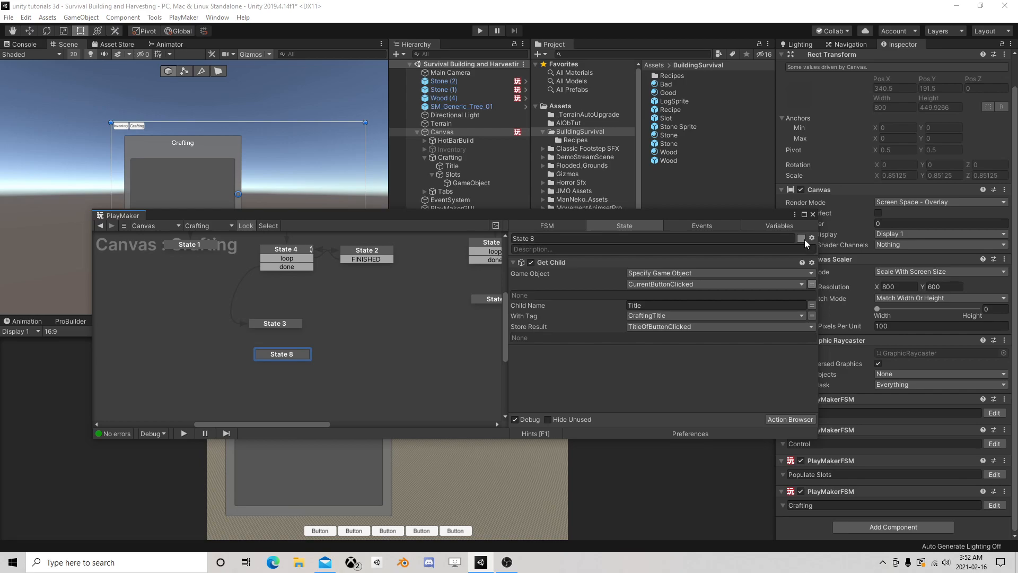
click(781, 225)
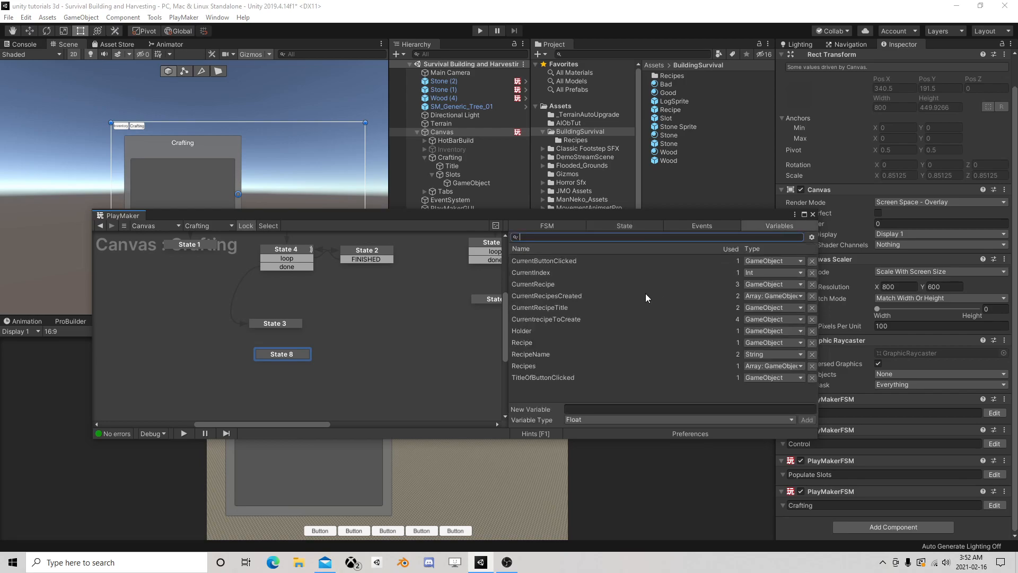
click(638, 226)
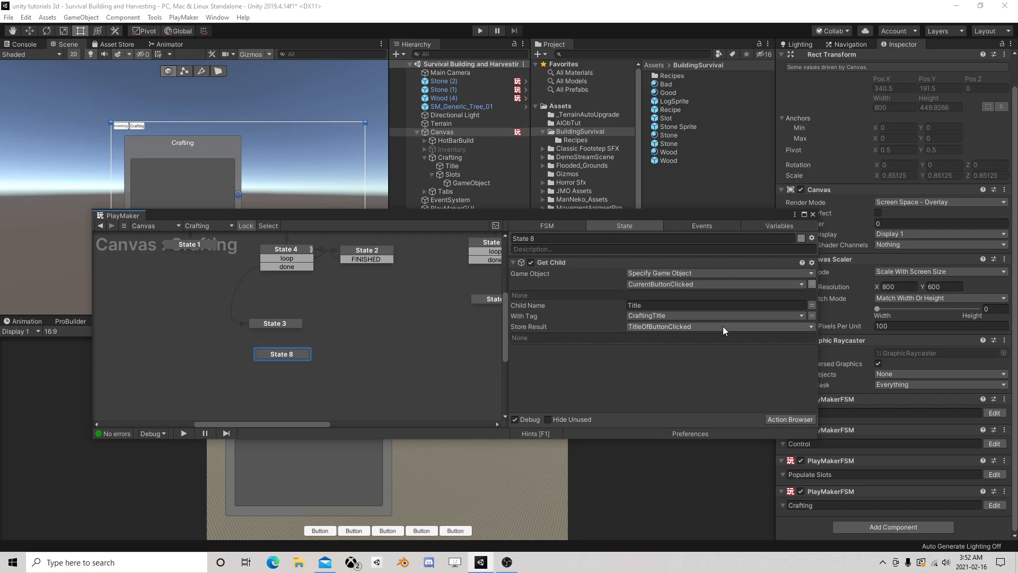
click(768, 230)
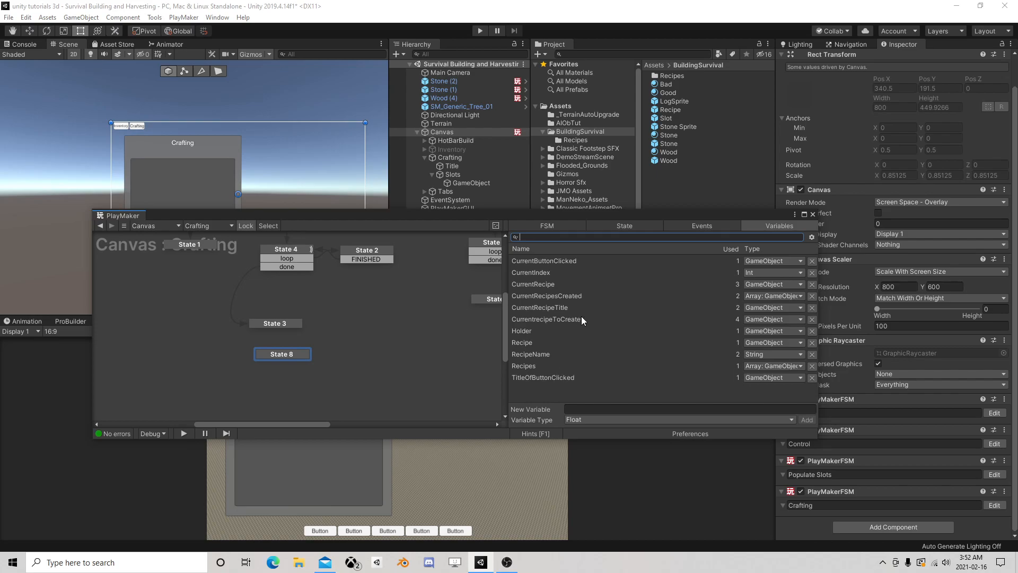
click(311, 355)
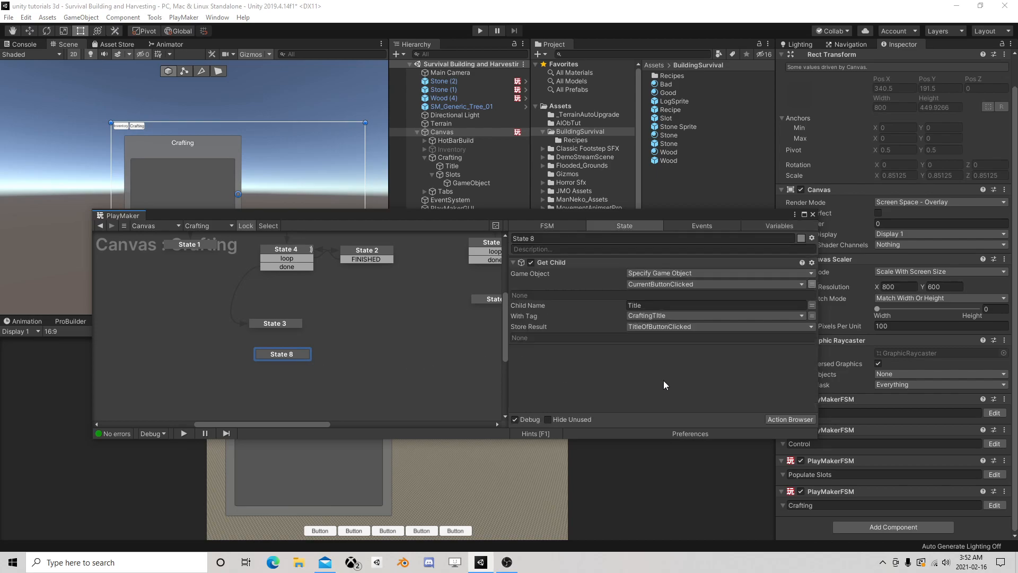
Step: Try an Array Contains action on the Recipes array in State 8 and delete that action again
click(779, 418)
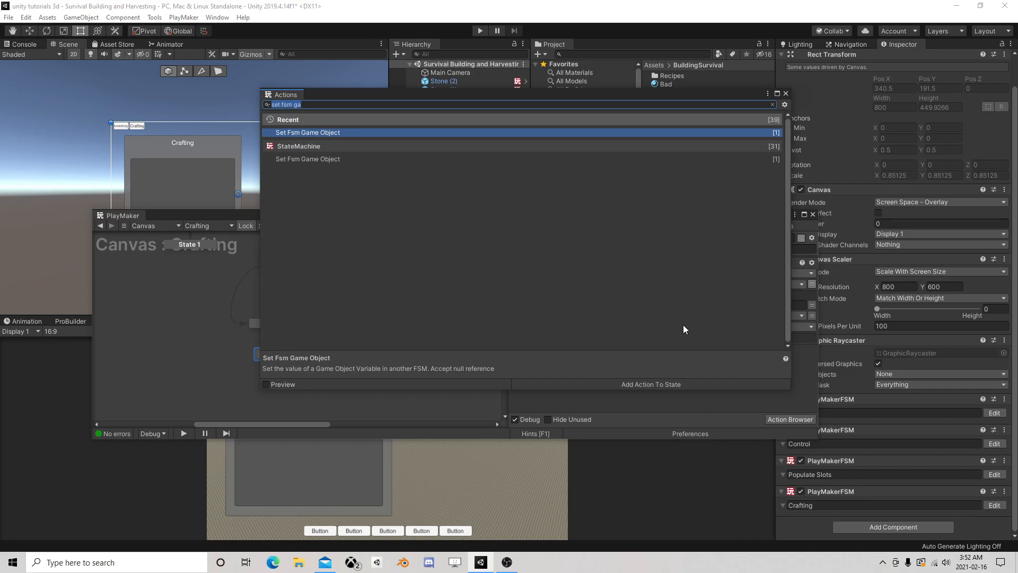
text(array c)
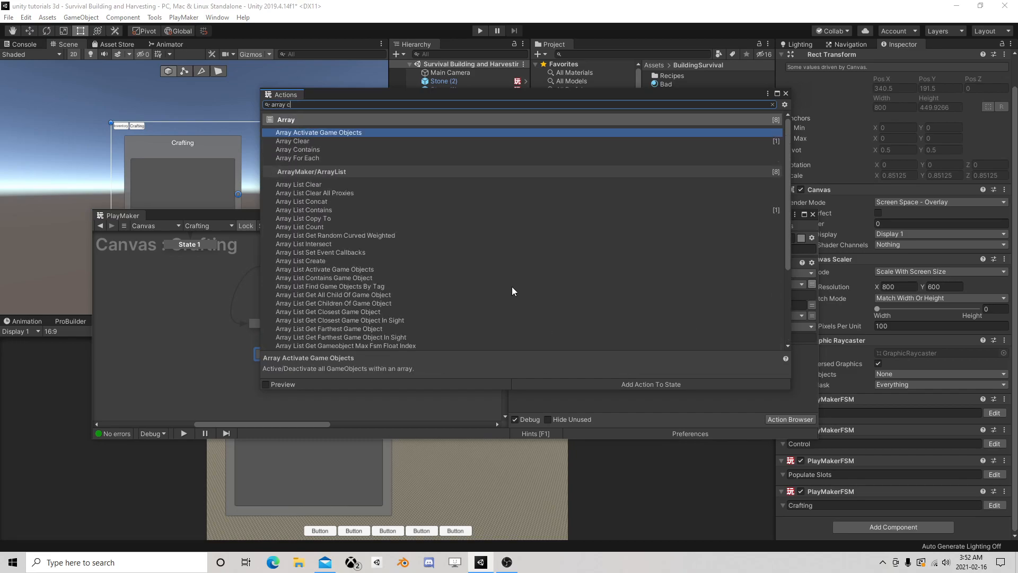
text(on)
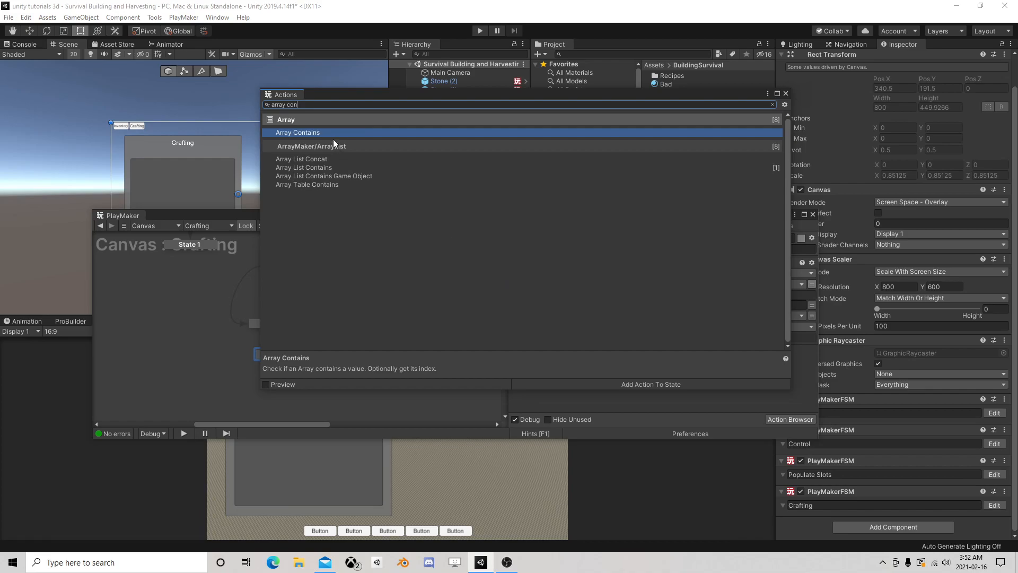
double_click(330, 132)
click(786, 94)
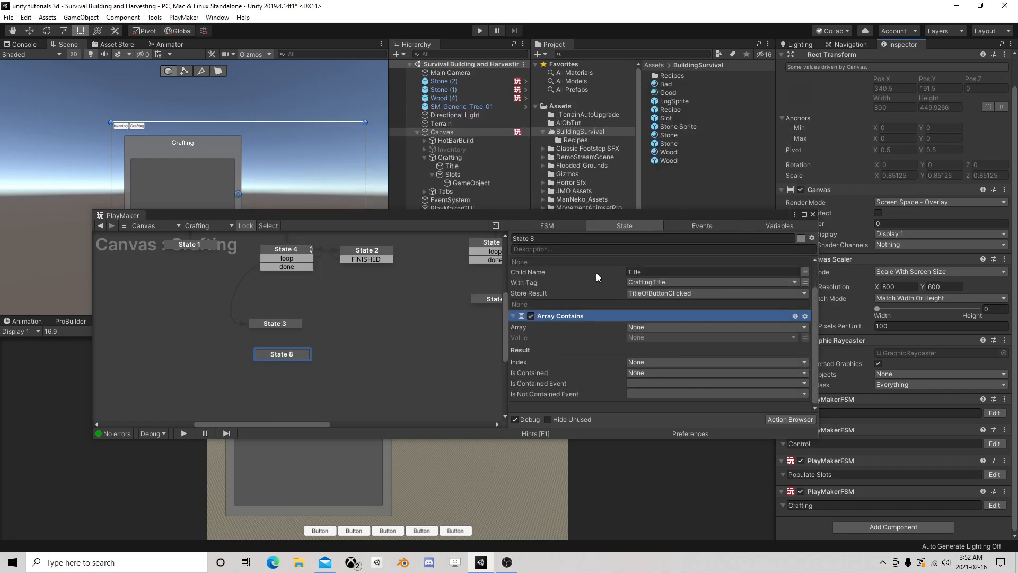
click(646, 327)
click(661, 362)
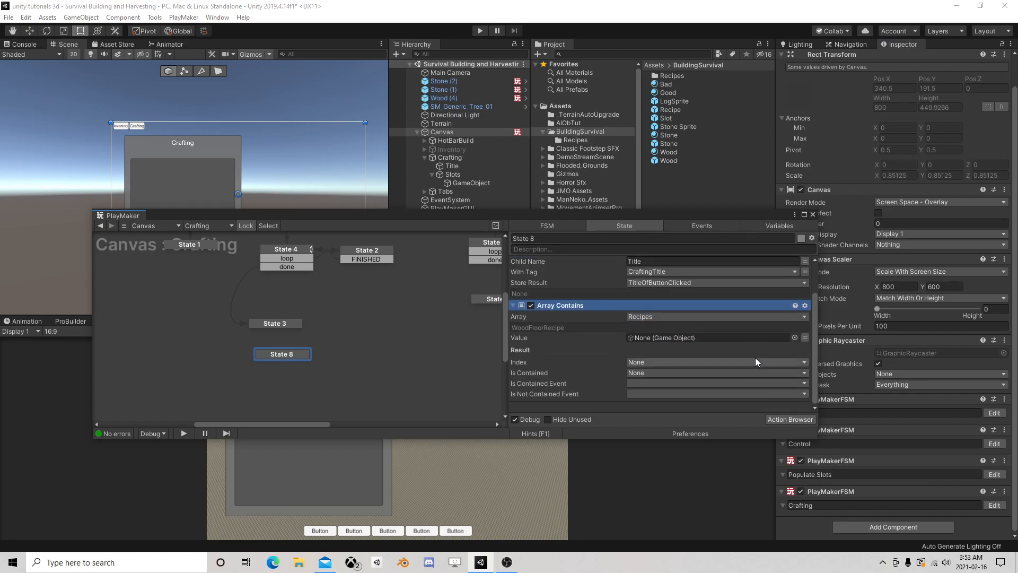
click(805, 338)
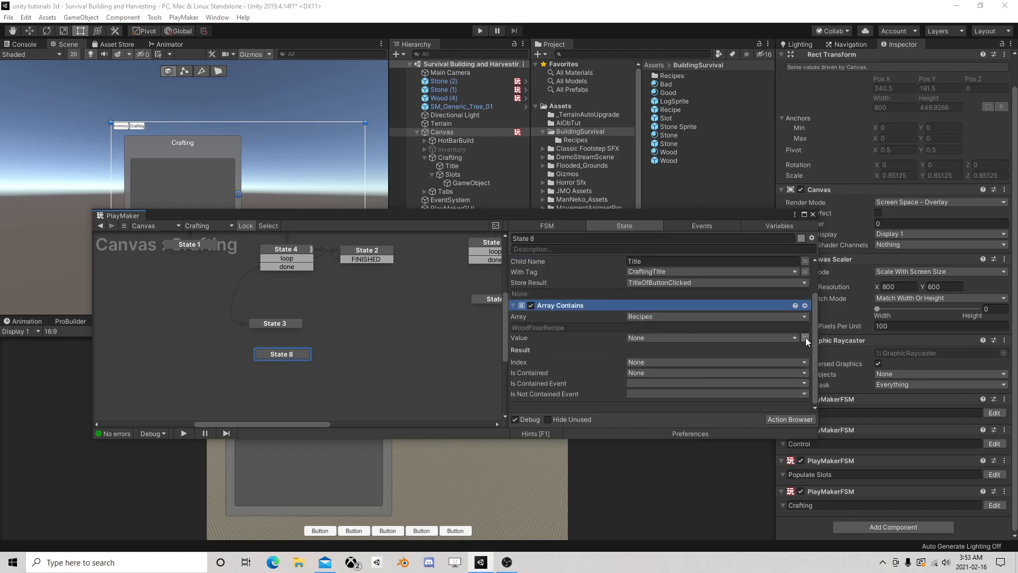
click(680, 339)
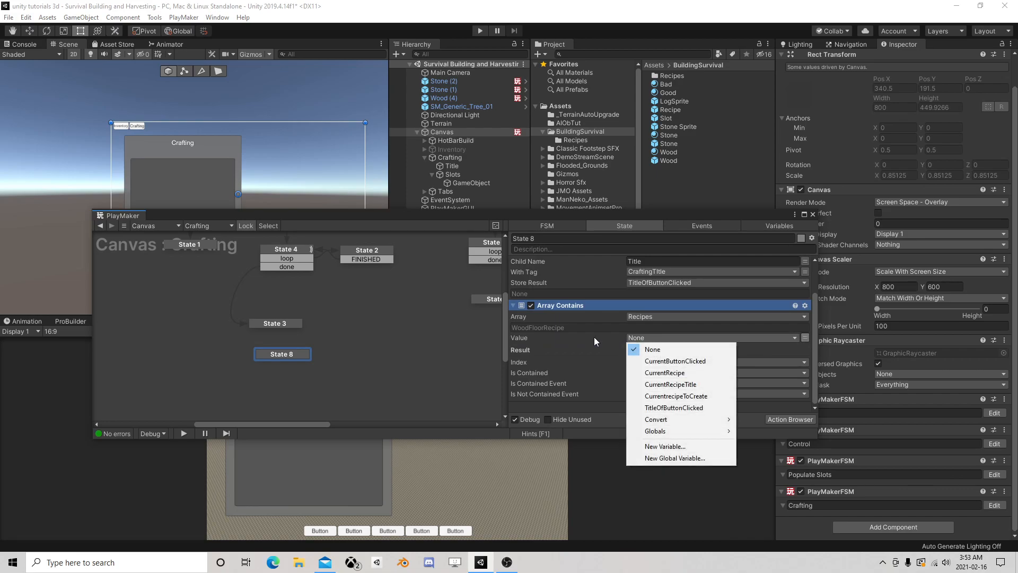
click(589, 335)
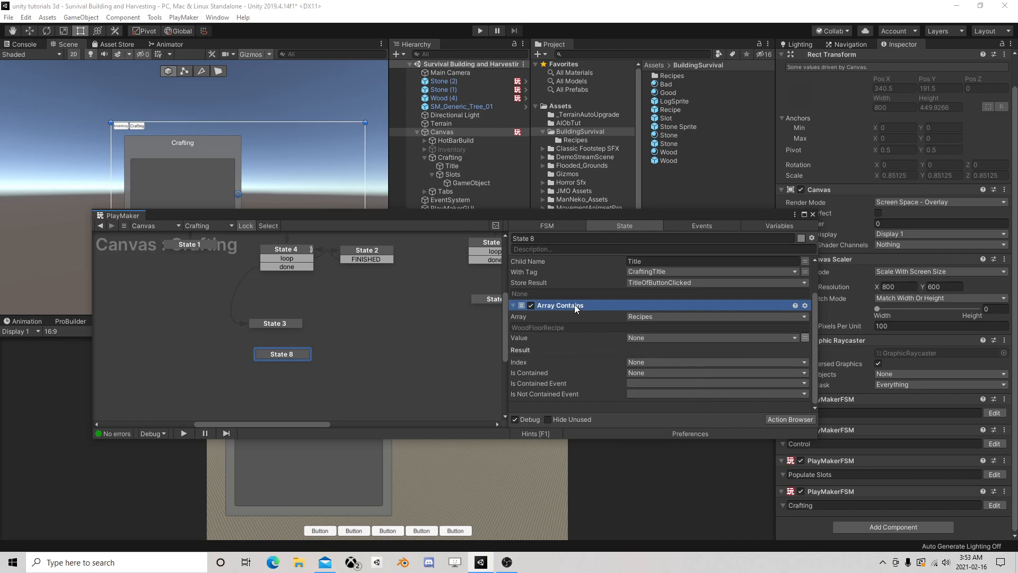
right_click(575, 304)
click(615, 507)
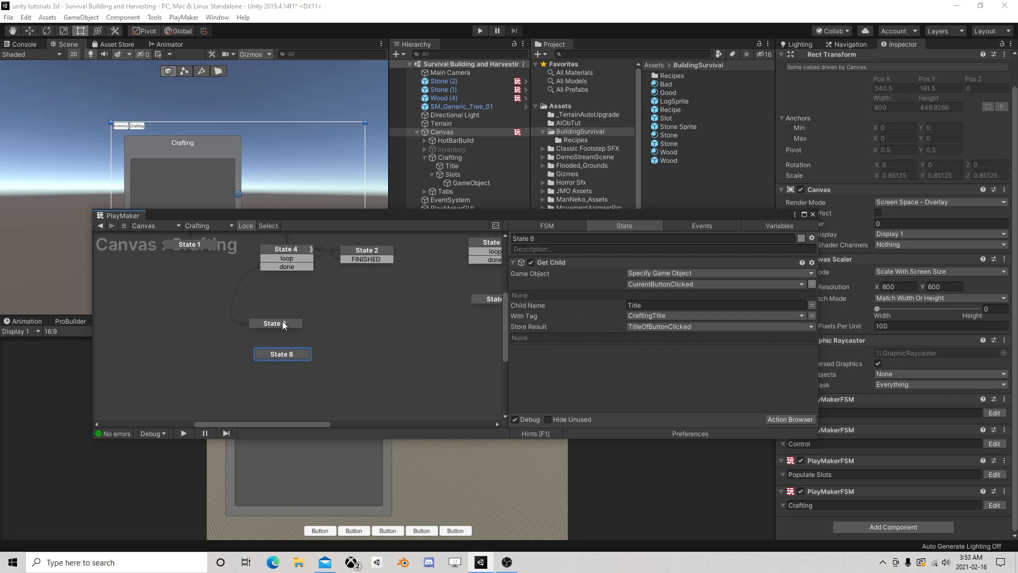
click(508, 563)
click(508, 563)
Step: Move State 3 up towards State 4 and add a Game Object Changed action as its only action
click(284, 326)
drag(282, 324, 291, 311)
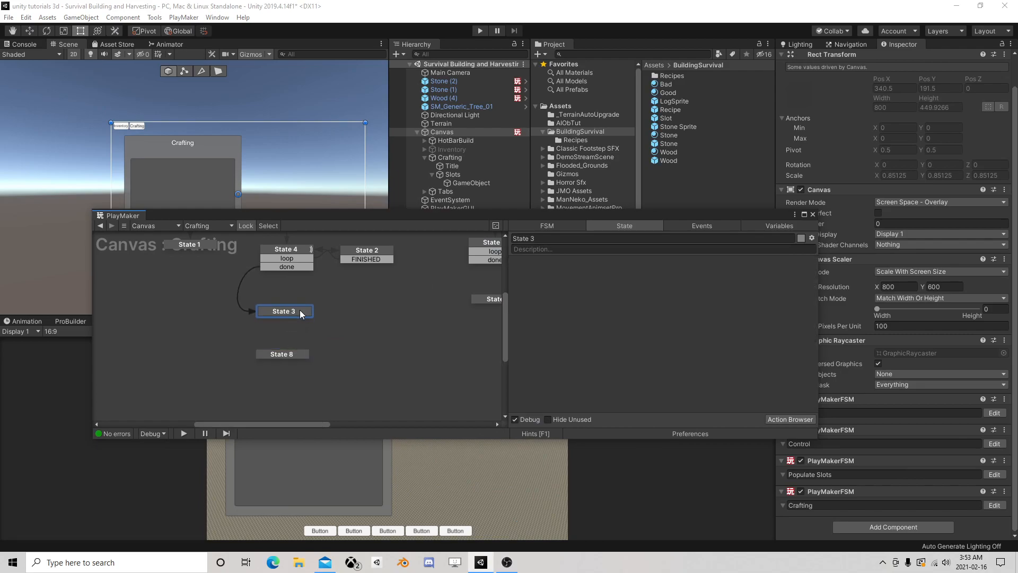
click(786, 417)
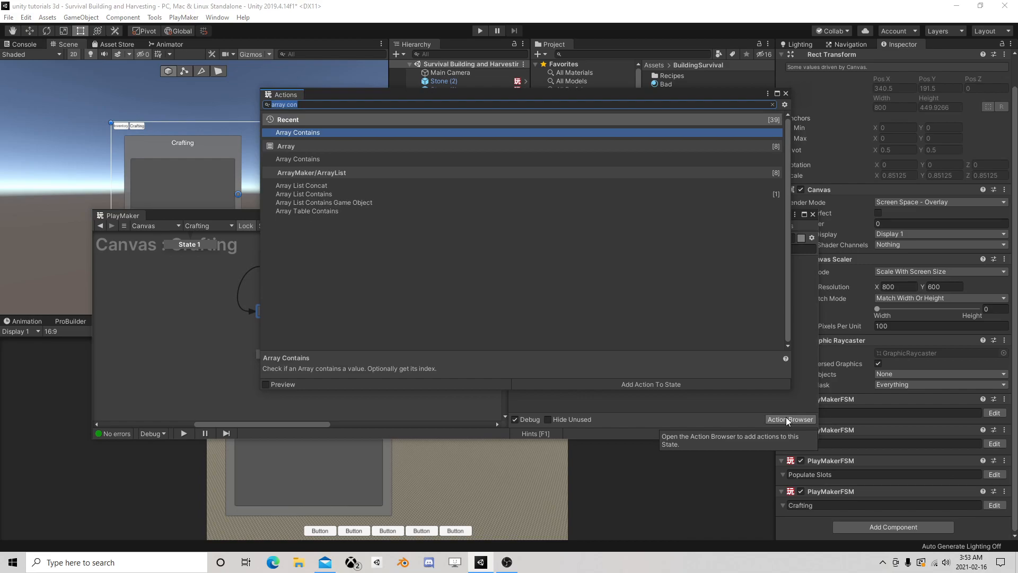
text(game)
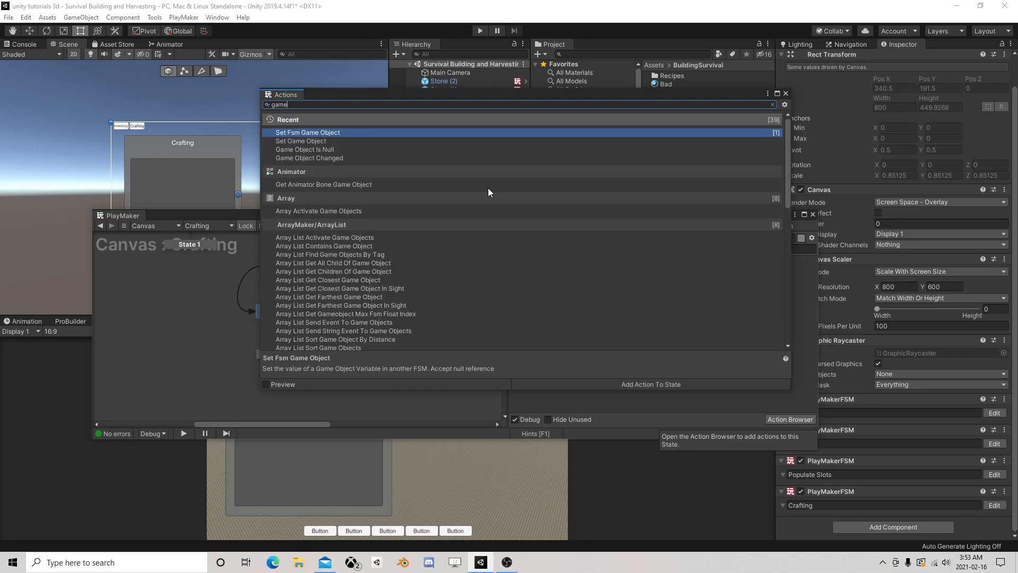
double_click(320, 149)
click(320, 158)
double_click(320, 158)
click(786, 93)
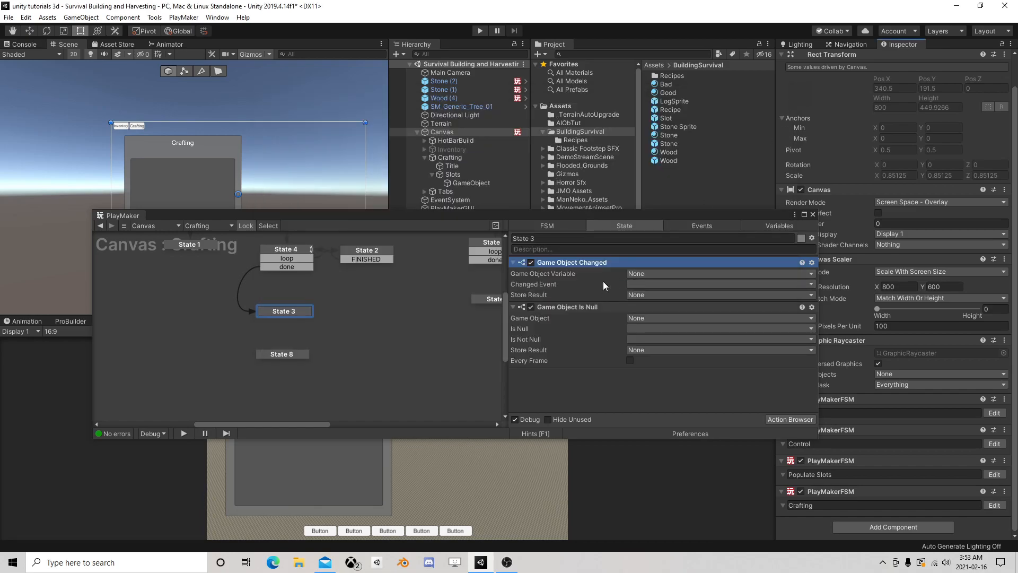
click(582, 303)
key(Delete)
Step: Set State 3's Game Object Changed action to watch CurrentButtonClicked and send a new event named Clicked On A Button
click(647, 272)
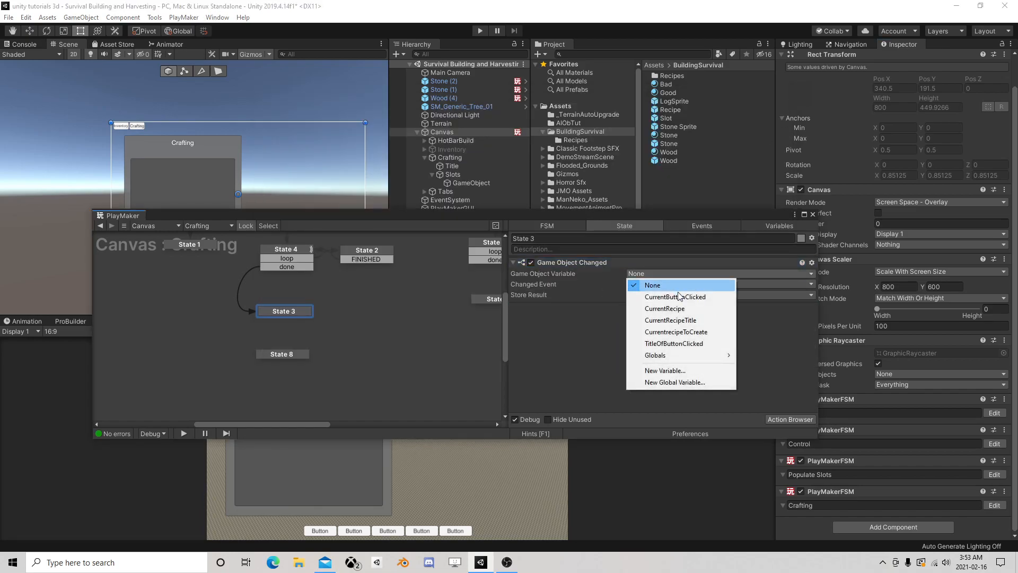
click(678, 295)
click(642, 294)
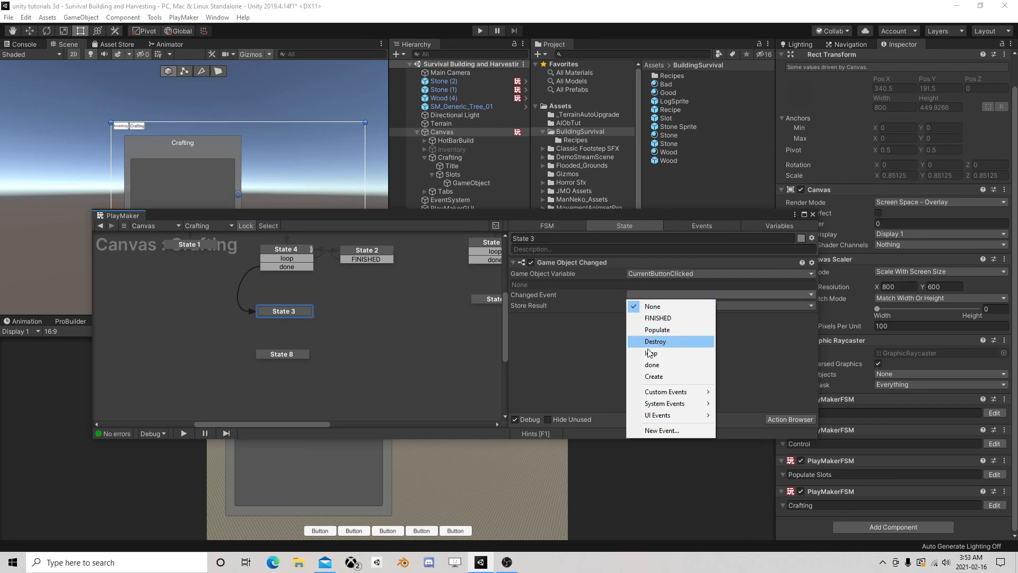
click(662, 430)
text(Clicked On A)
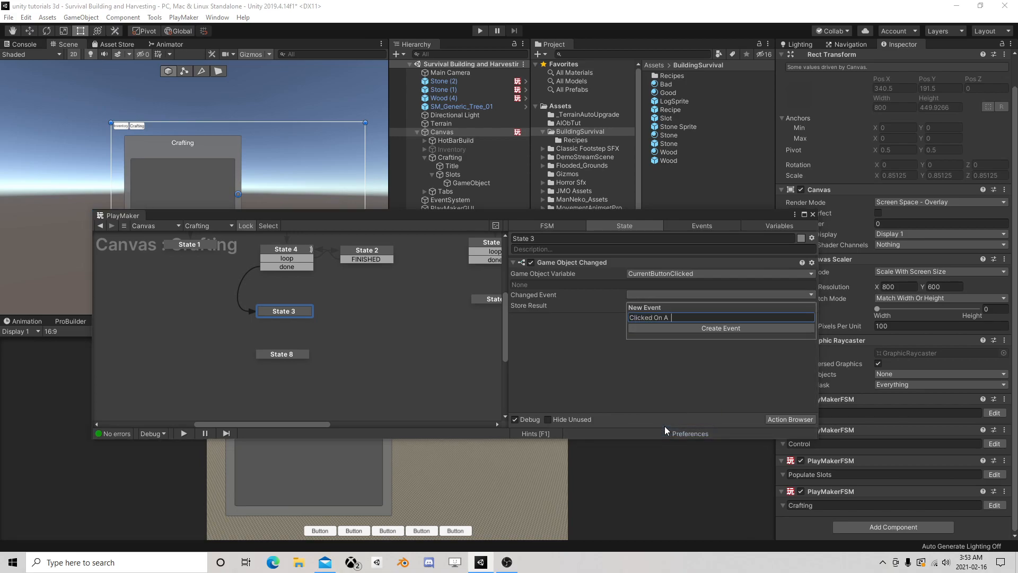
text(  Button)
key(Return)
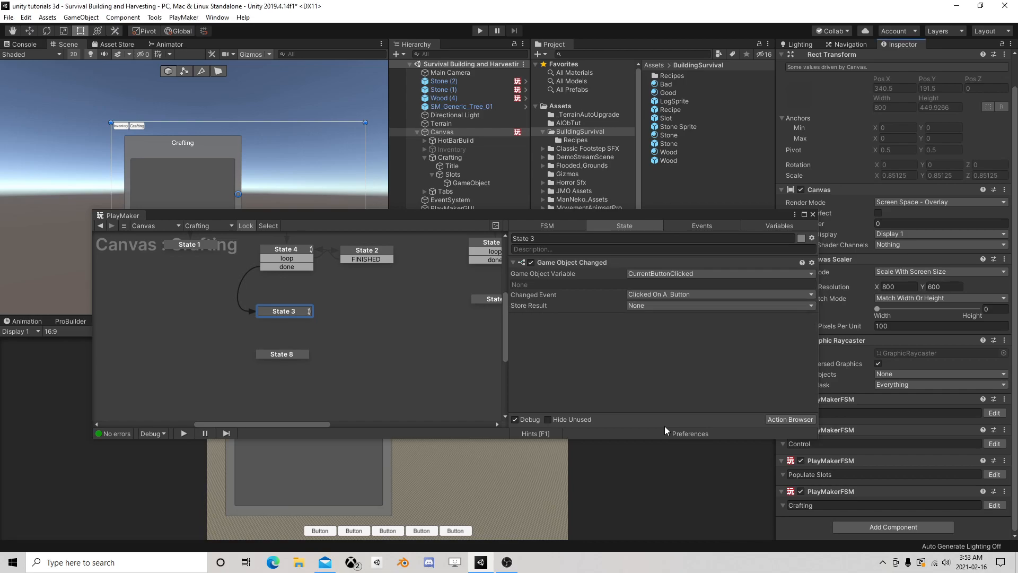
Step: Add a Clicked On A Button transition to State 3, connect it to State 8, and place State 8 directly beneath State 3
right_click(283, 310)
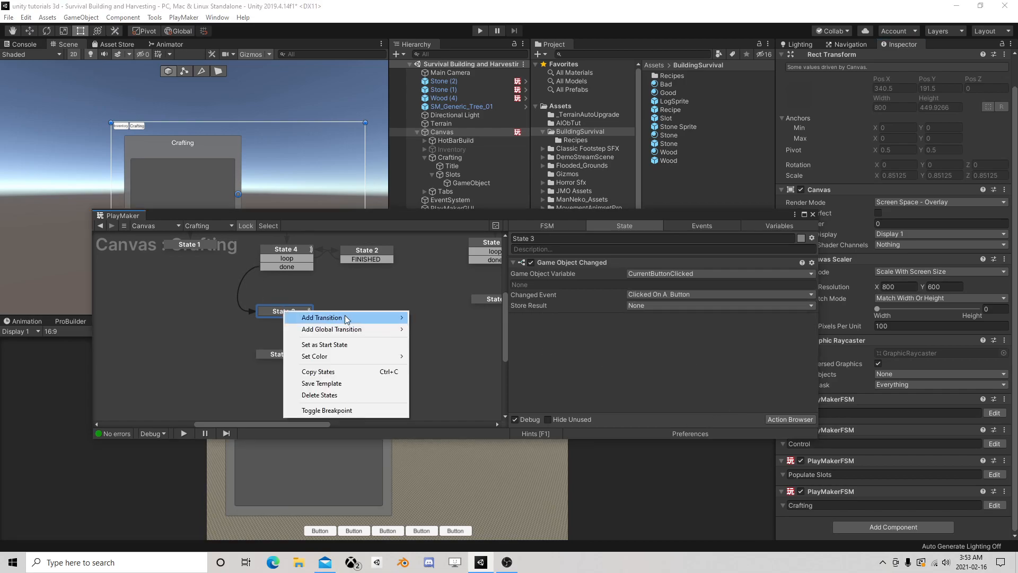
mouse_move(395, 317)
click(474, 388)
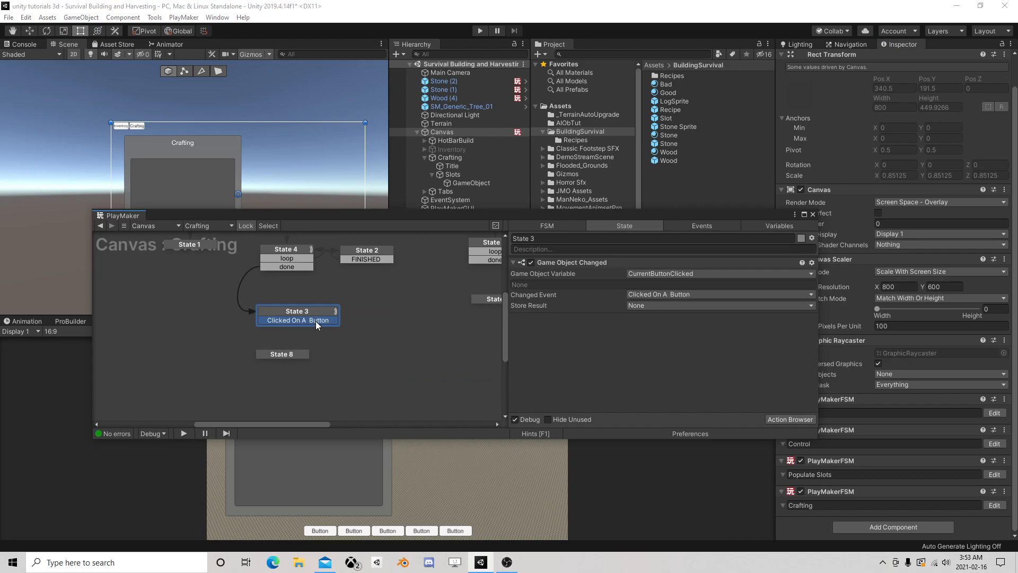
mouse_move(295, 321)
mouse_down()
mouse_move(289, 354)
mouse_move(314, 340)
mouse_move(292, 336)
mouse_up()
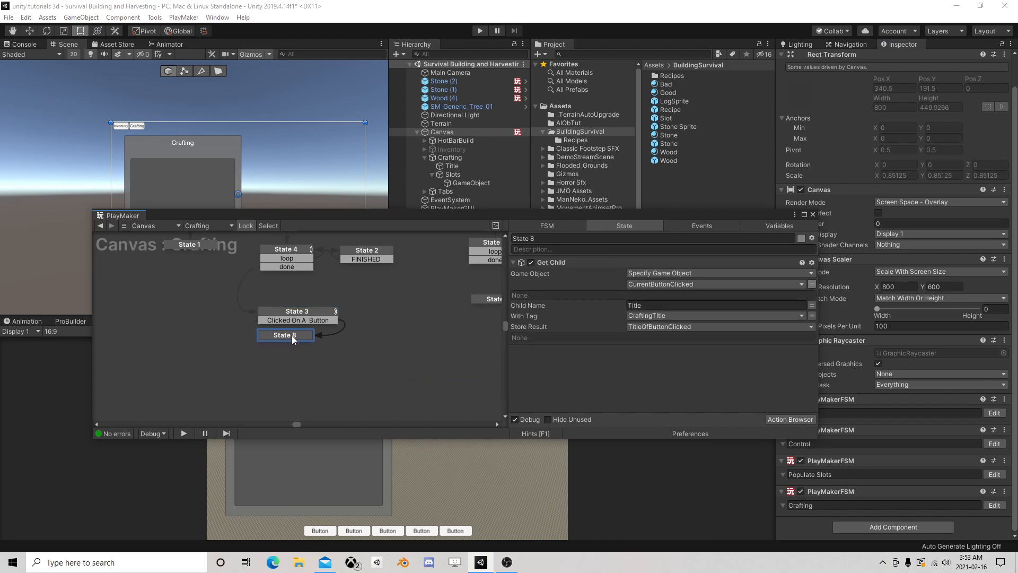
Step: Close the PlayMaker editor and save the scene
scroll(366, 292, down, 1)
middle_drag(372, 293, 413, 359)
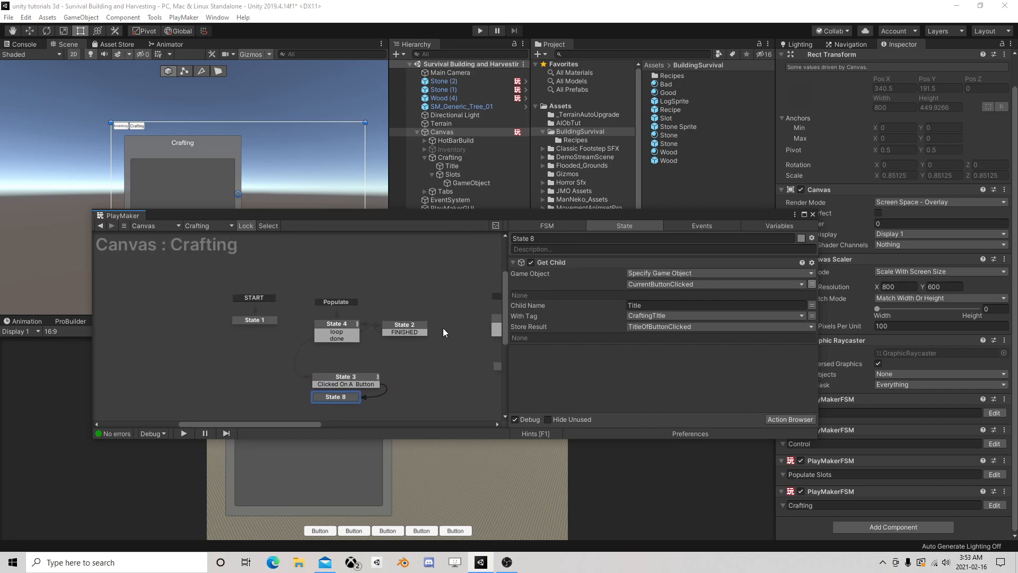
middle_drag(484, 336, 405, 306)
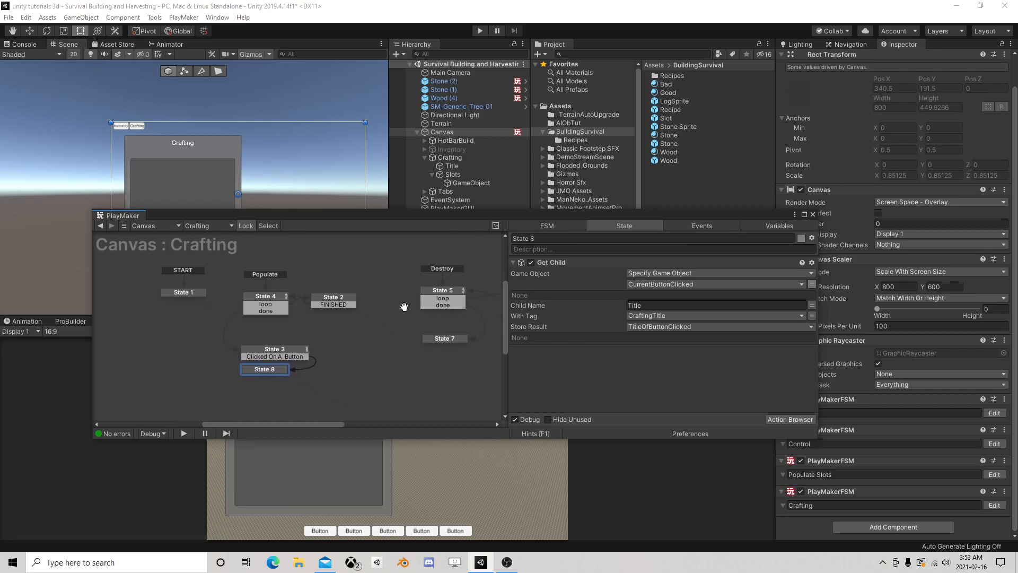
click(814, 214)
scroll(287, 246, down, 1)
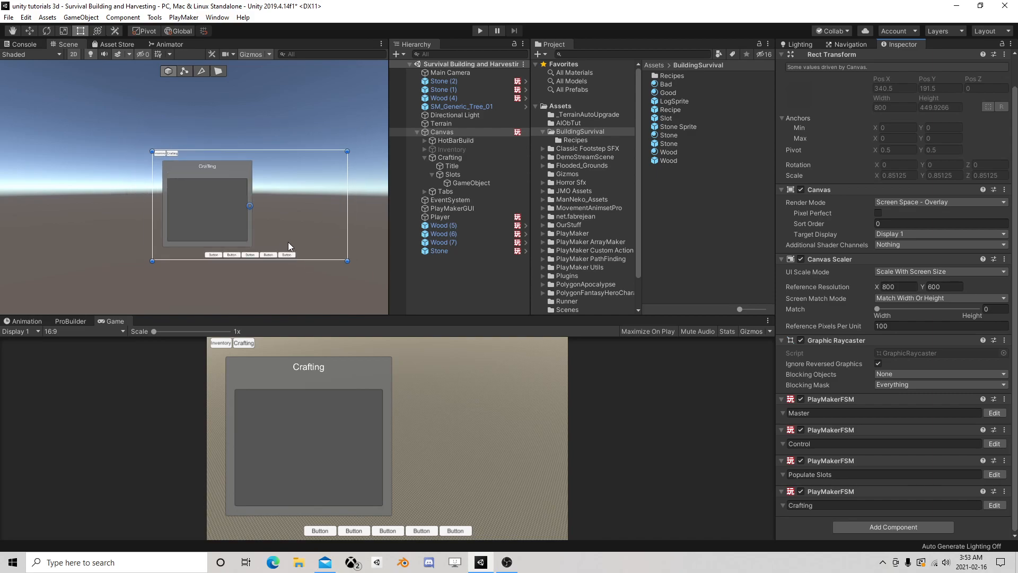
scroll(278, 226, up, 1)
mouse_move(284, 200)
middle_down()
mouse_move(250, 213)
mouse_move(273, 194)
middle_up()
scroll(272, 194, up, 1)
middle_drag(302, 242, 268, 239)
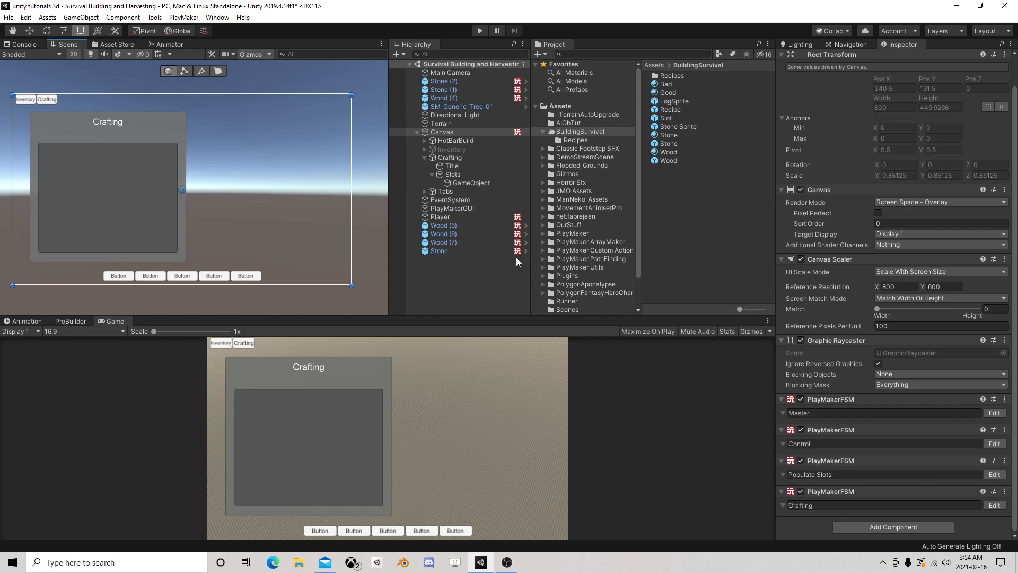
click(9, 17)
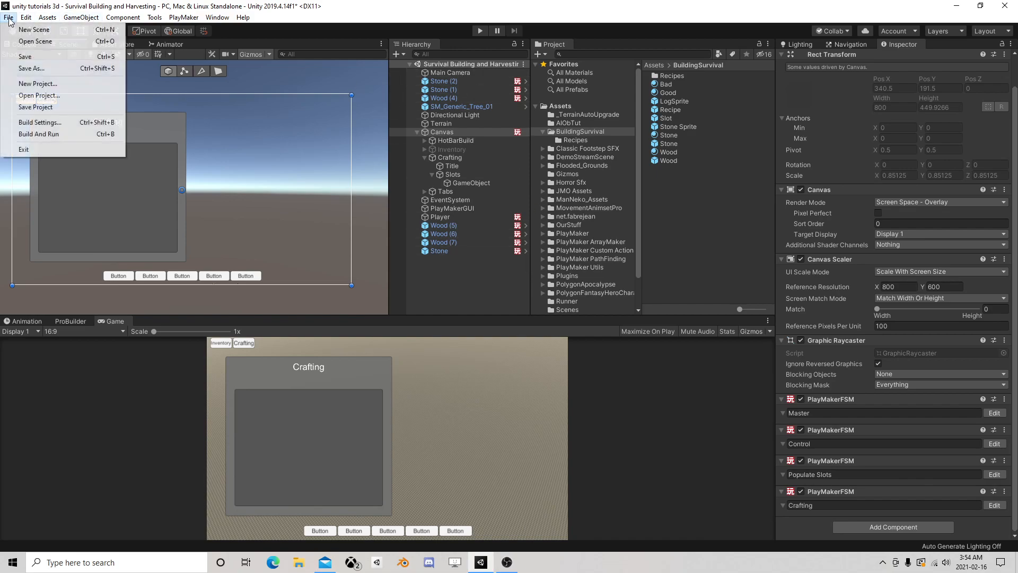
click(26, 57)
click(507, 562)
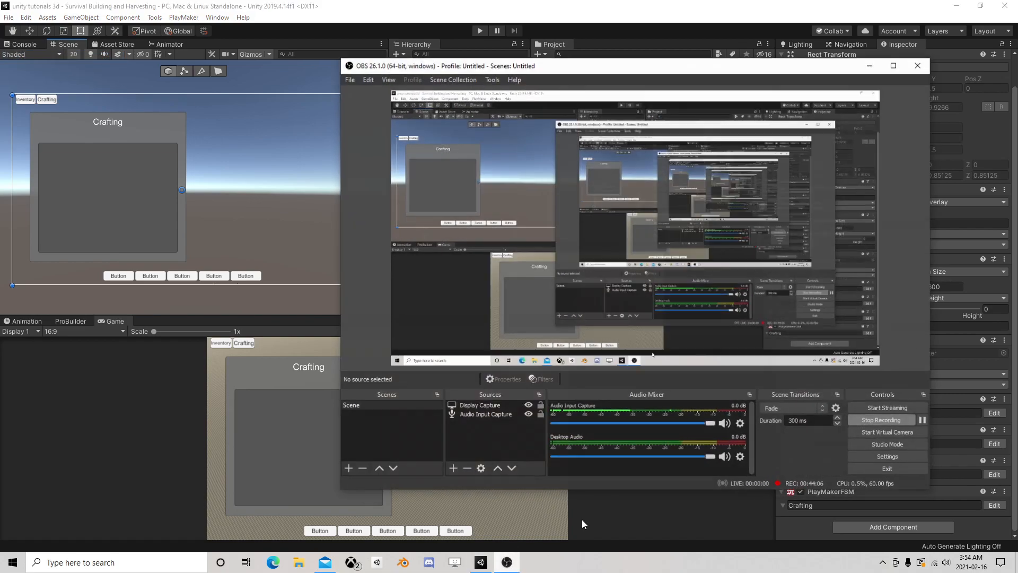